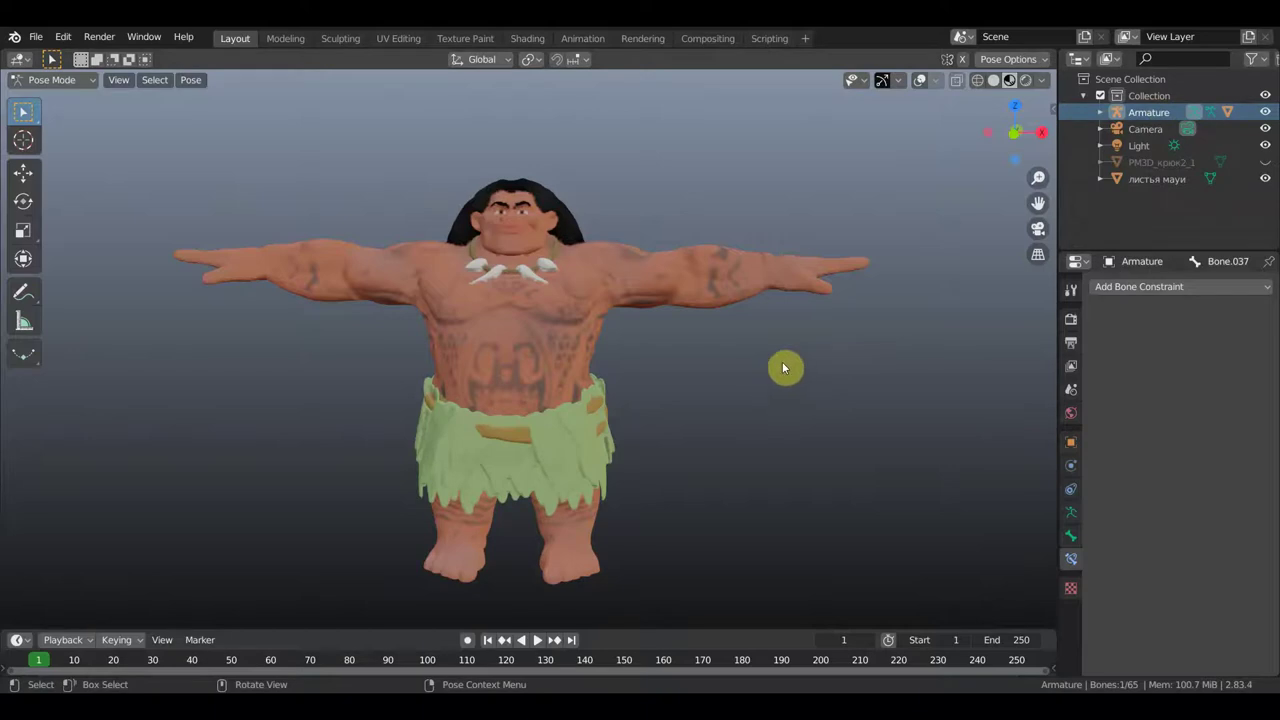
Turn on viewport overlays so the armature bones display over the textured Maui model.
middle_click_drag(706, 374, 711, 375)
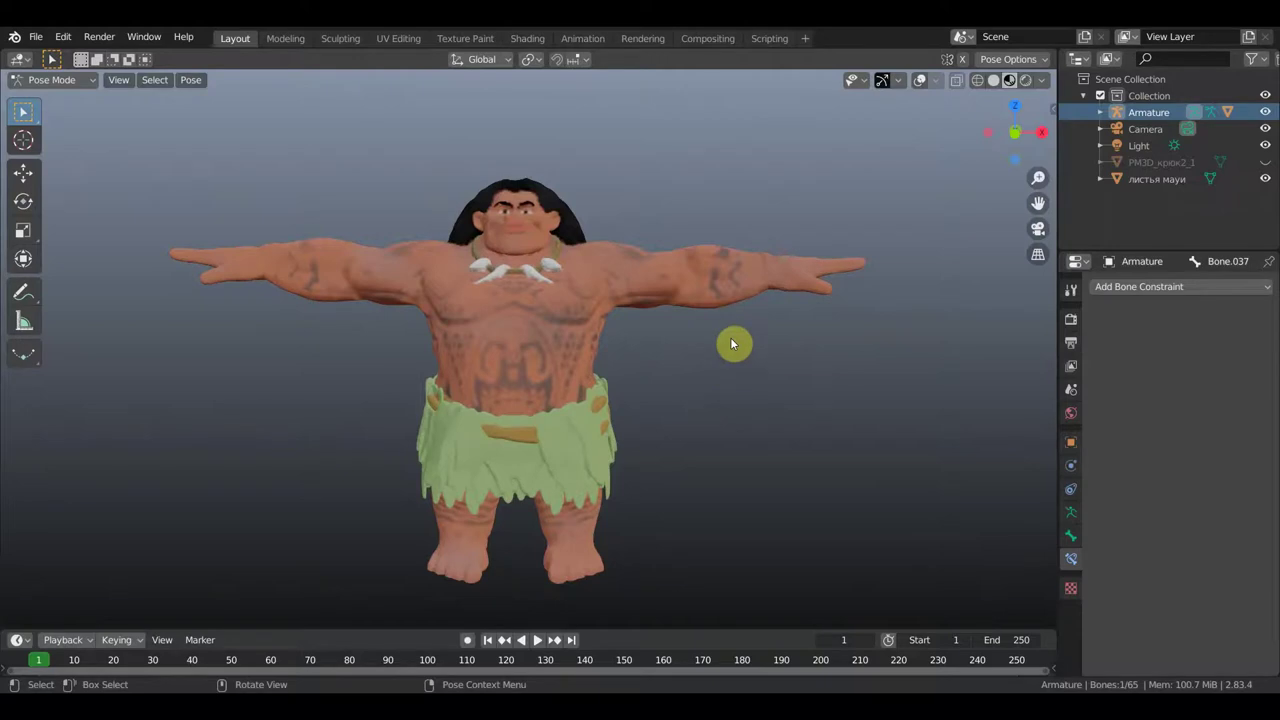
middle_click_drag(716, 356, 692, 358)
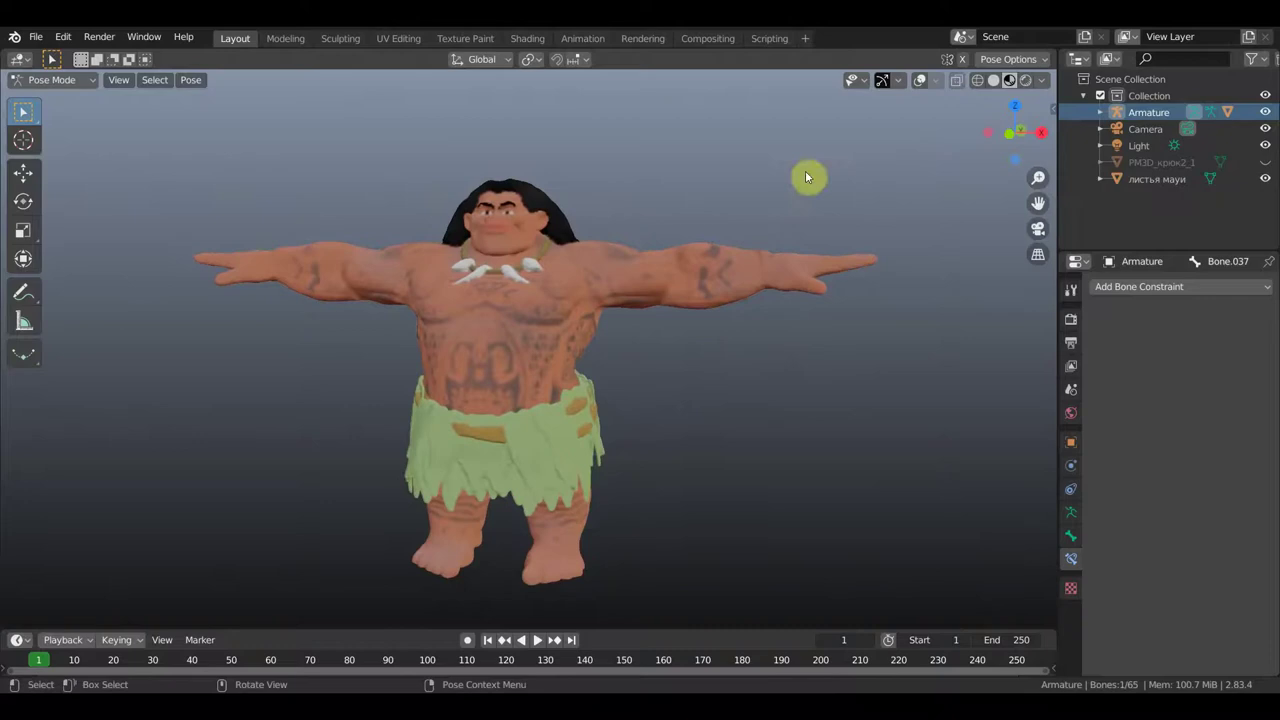
left_click(922, 82)
mouse_move(808, 320)
middle_mouse_down()
mouse_move(840, 320)
mouse_move(826, 314)
middle_mouse_up()
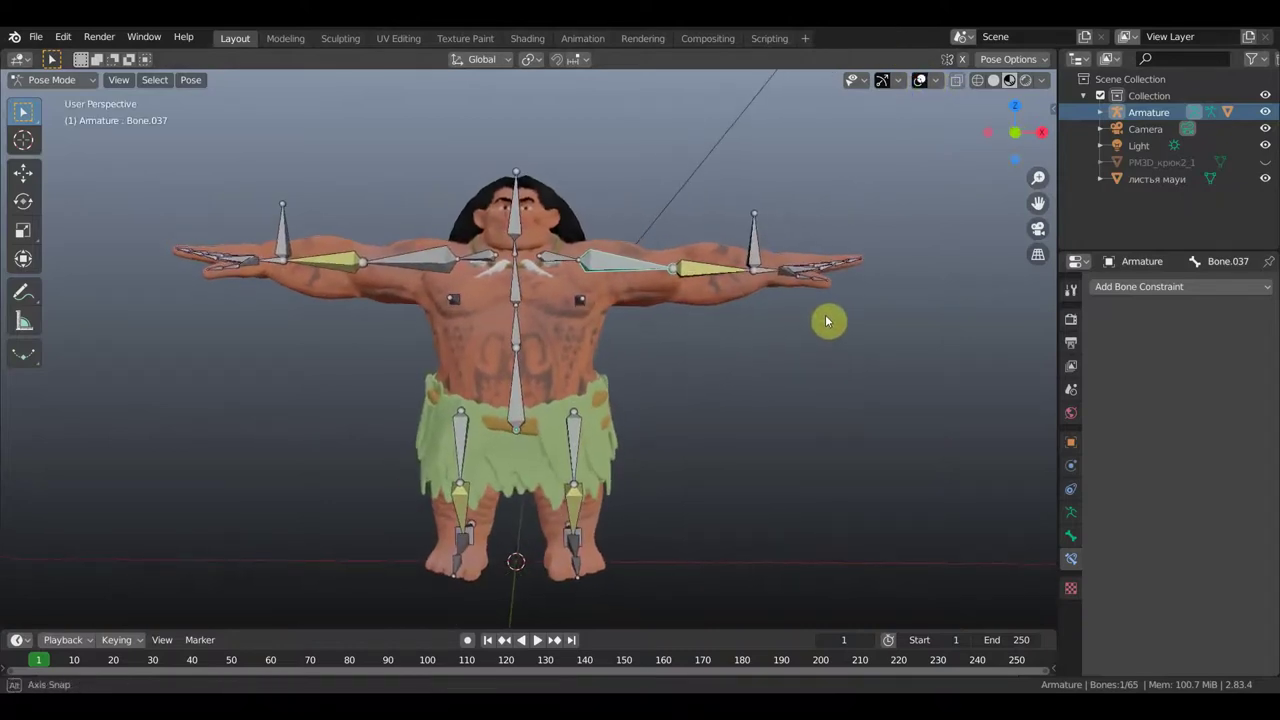
mouse_move(665, 353)
middle_mouse_down()
mouse_move(665, 431)
mouse_move(344, 341)
middle_mouse_up()
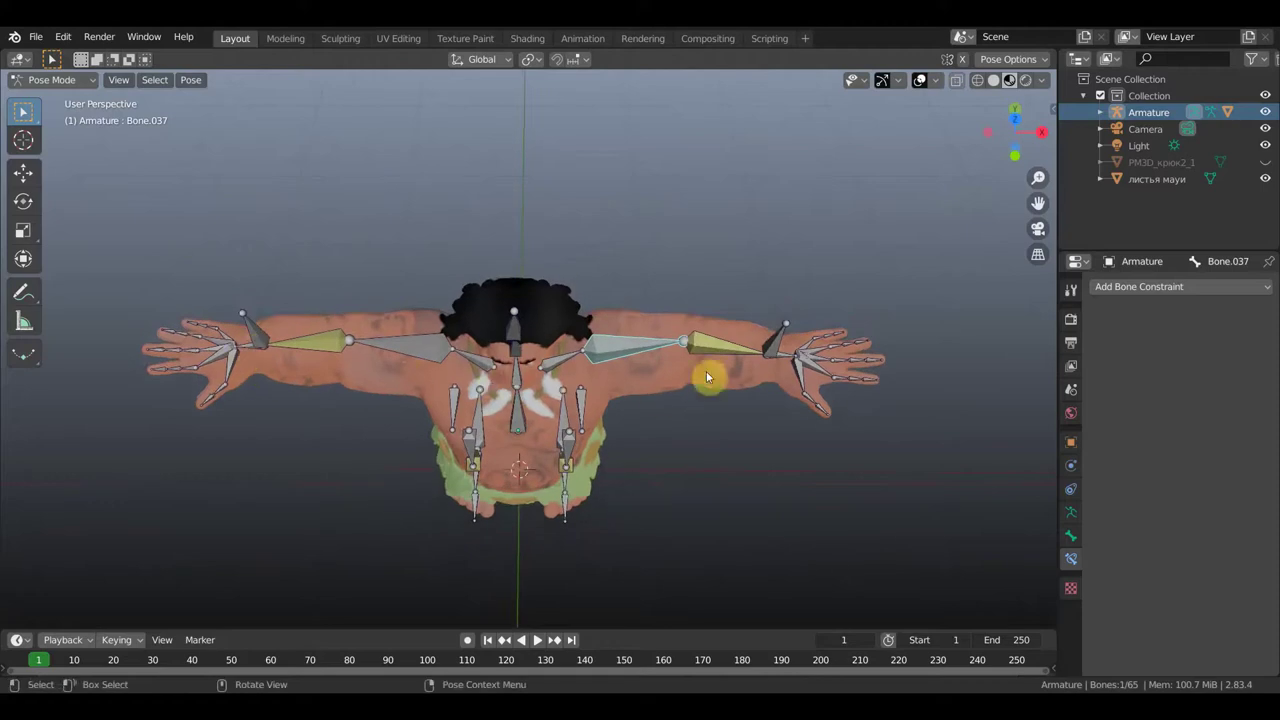
scroll(786, 351, "up", 1)
scroll(826, 280, "up", 2)
scroll(849, 243, "down", 1)
mouse_move(849, 243)
middle_mouse_down()
mouse_move(613, 235)
mouse_move(520, 273)
middle_mouse_up()
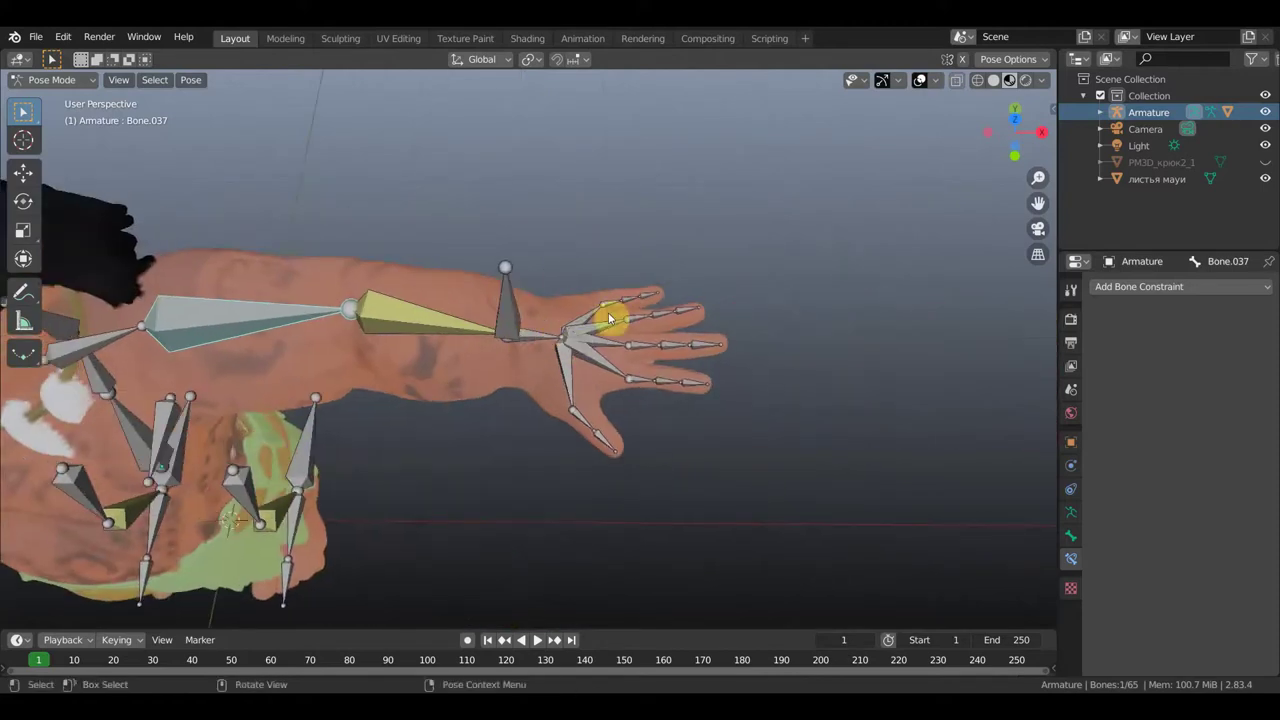
left_click(561, 372)
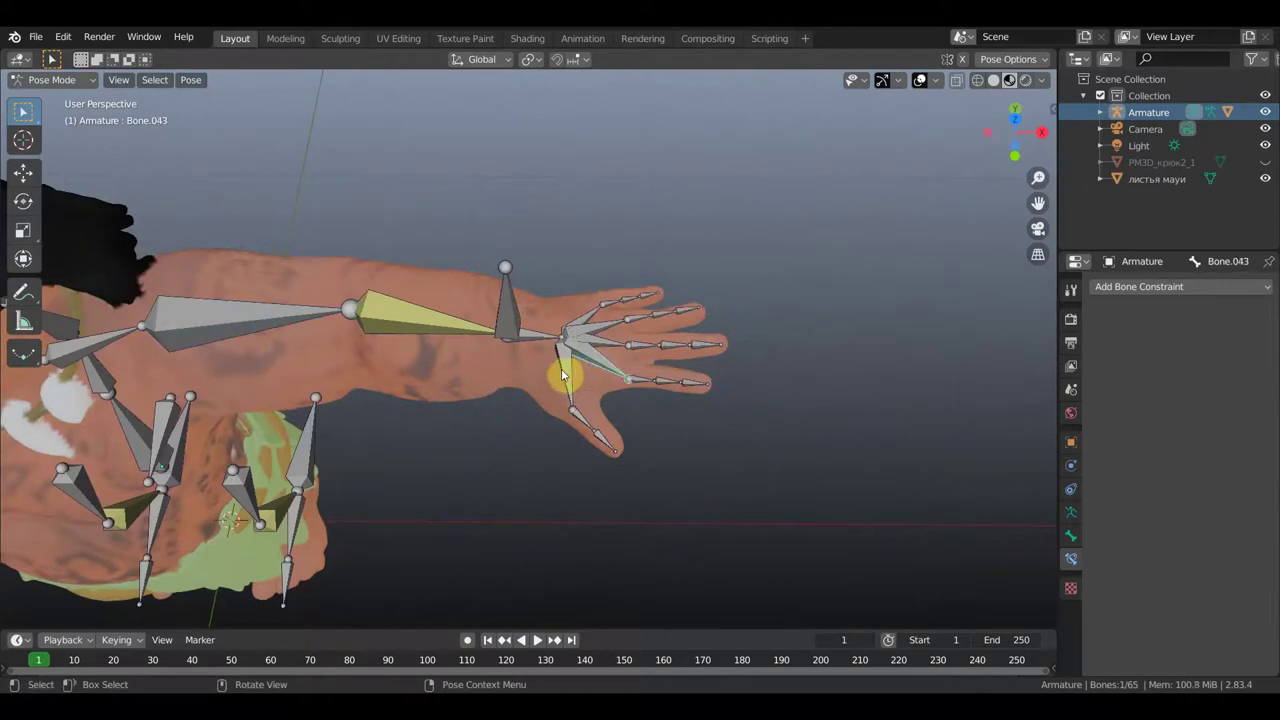
left_click(590, 338)
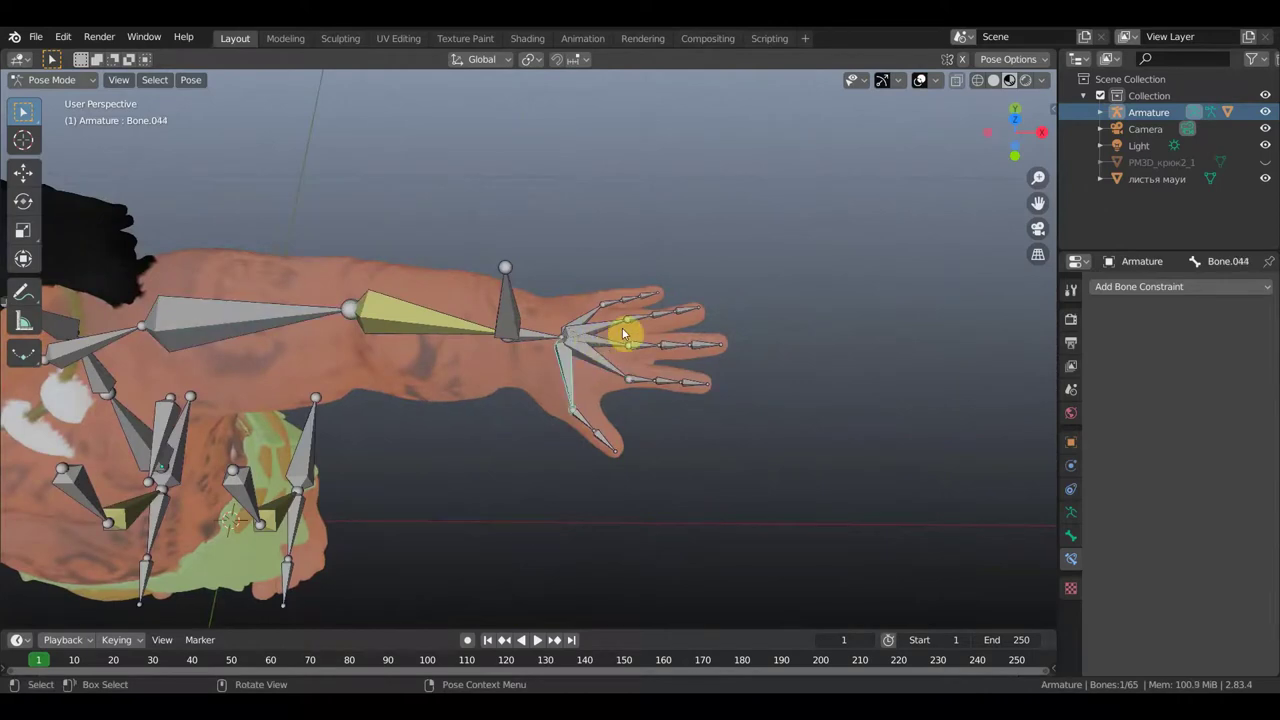
middle_click_drag(623, 334, 614, 285)
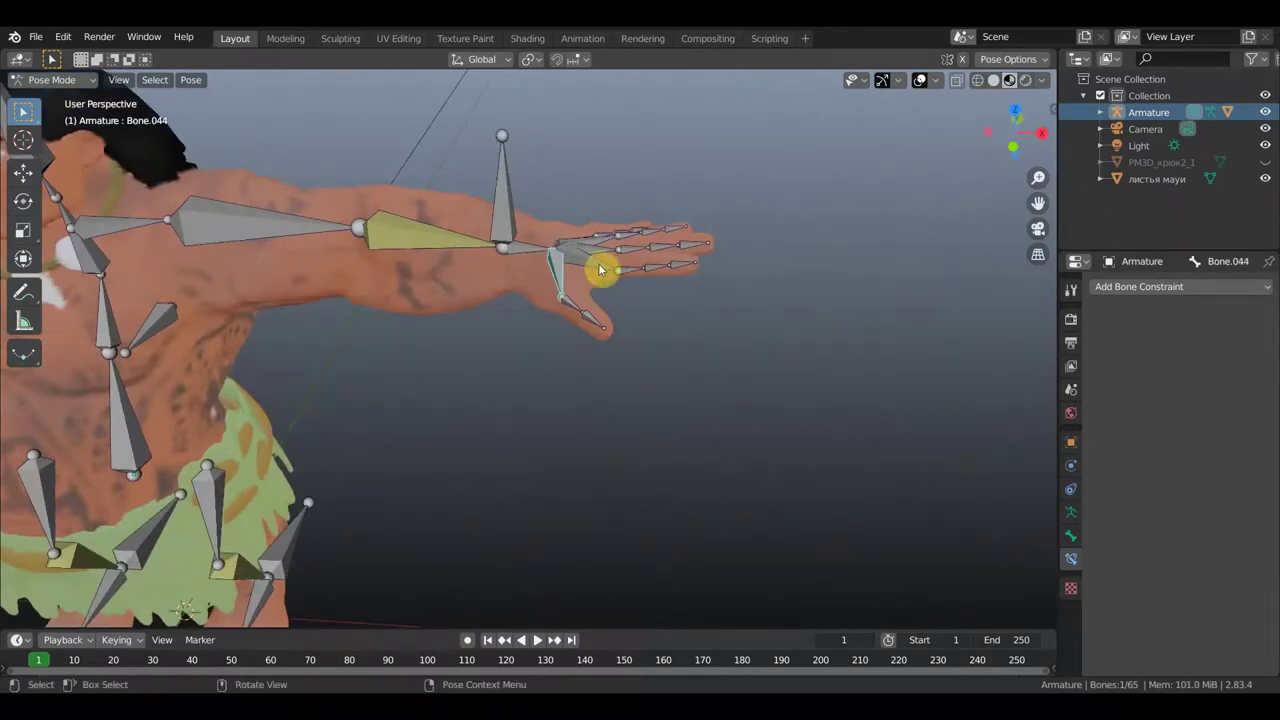
middle_click_drag(627, 270, 601, 251)
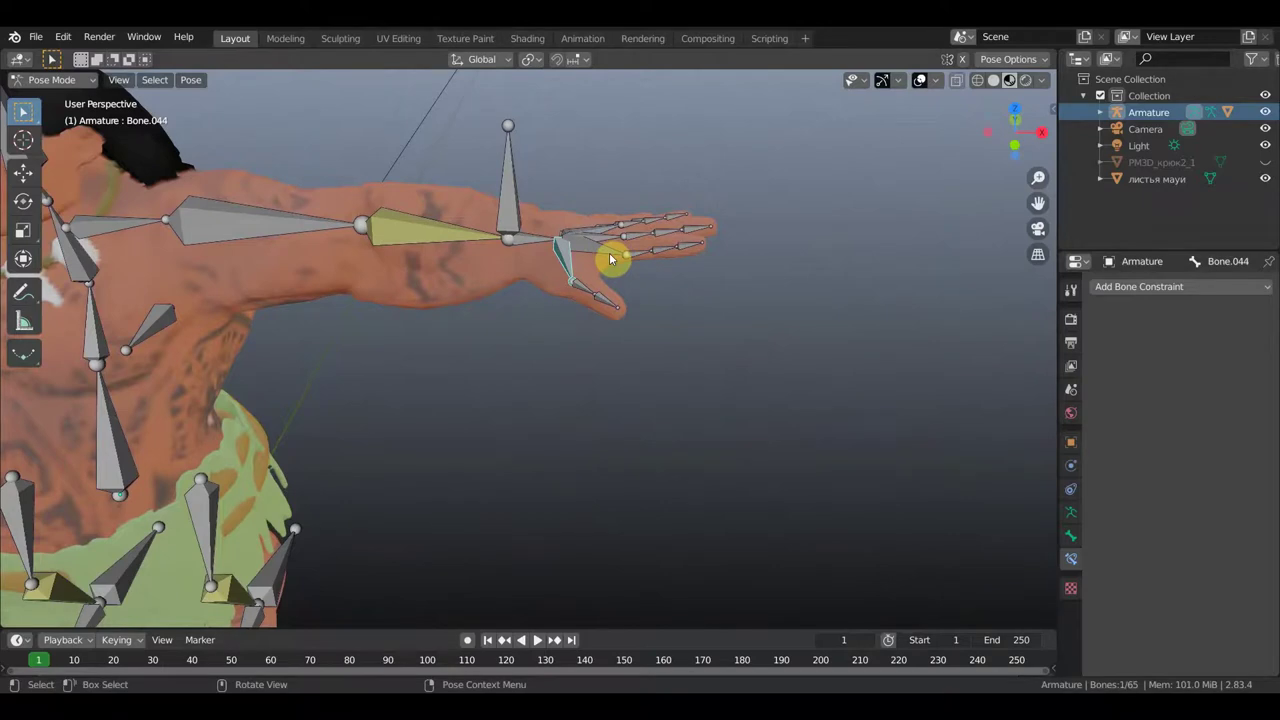
middle_click_drag(610, 258, 626, 346)
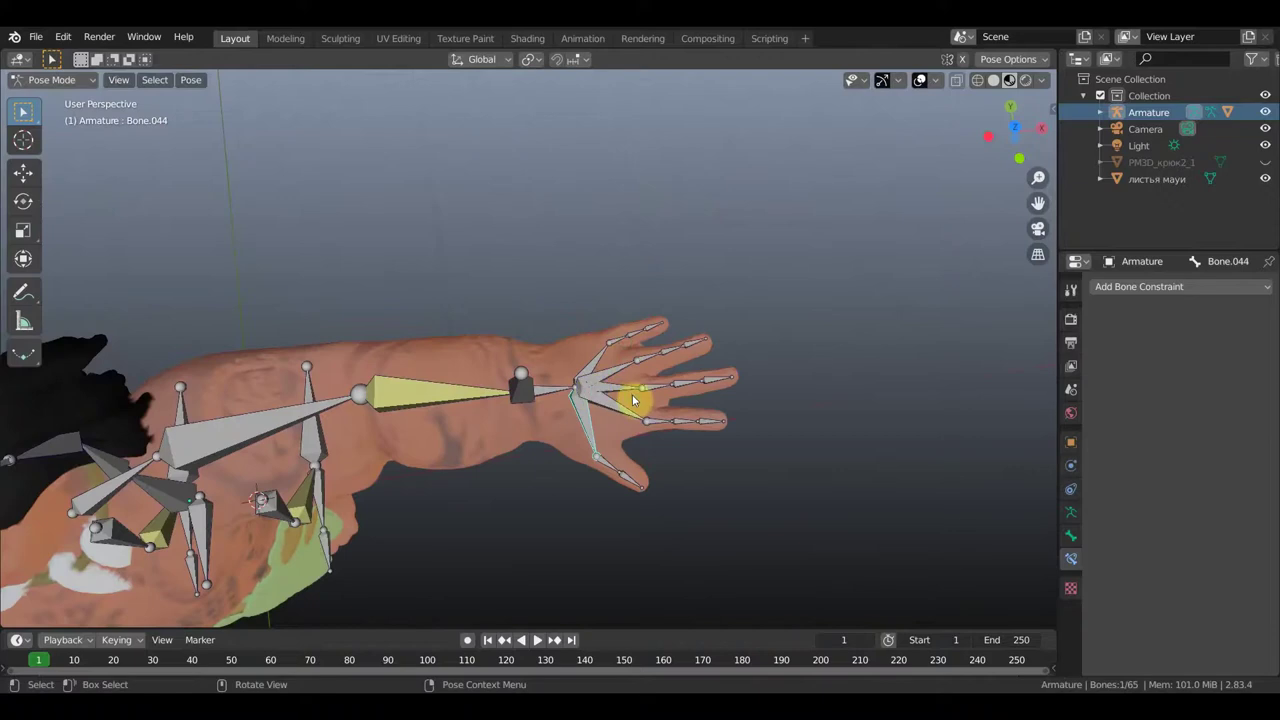
mouse_move(634, 391)
middle_mouse_down()
mouse_move(617, 300)
mouse_move(611, 322)
mouse_move(769, 337)
mouse_move(831, 326)
mouse_move(792, 344)
mouse_move(802, 336)
middle_mouse_up()
scroll(616, 310, "down", 2)
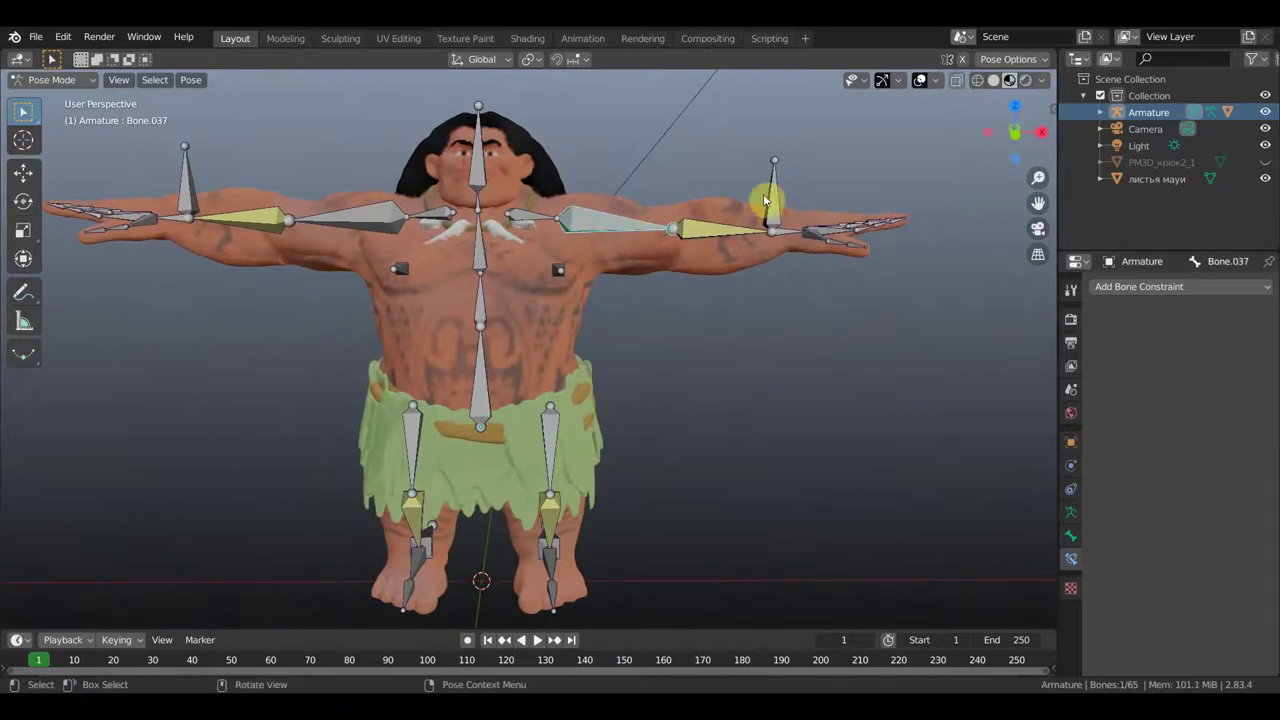
Nudge the hand bones, then enable bone Names in the armature's Viewport Display.
key("g")
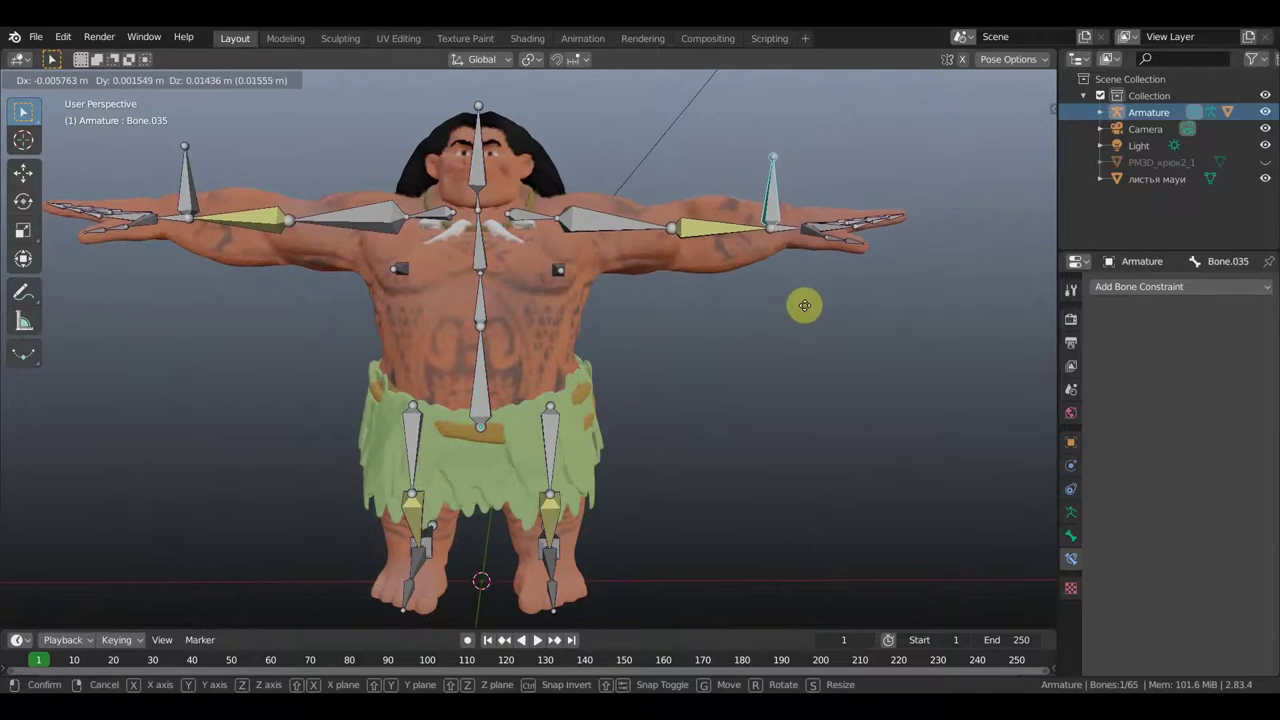
left_click(755, 281)
left_click(597, 222)
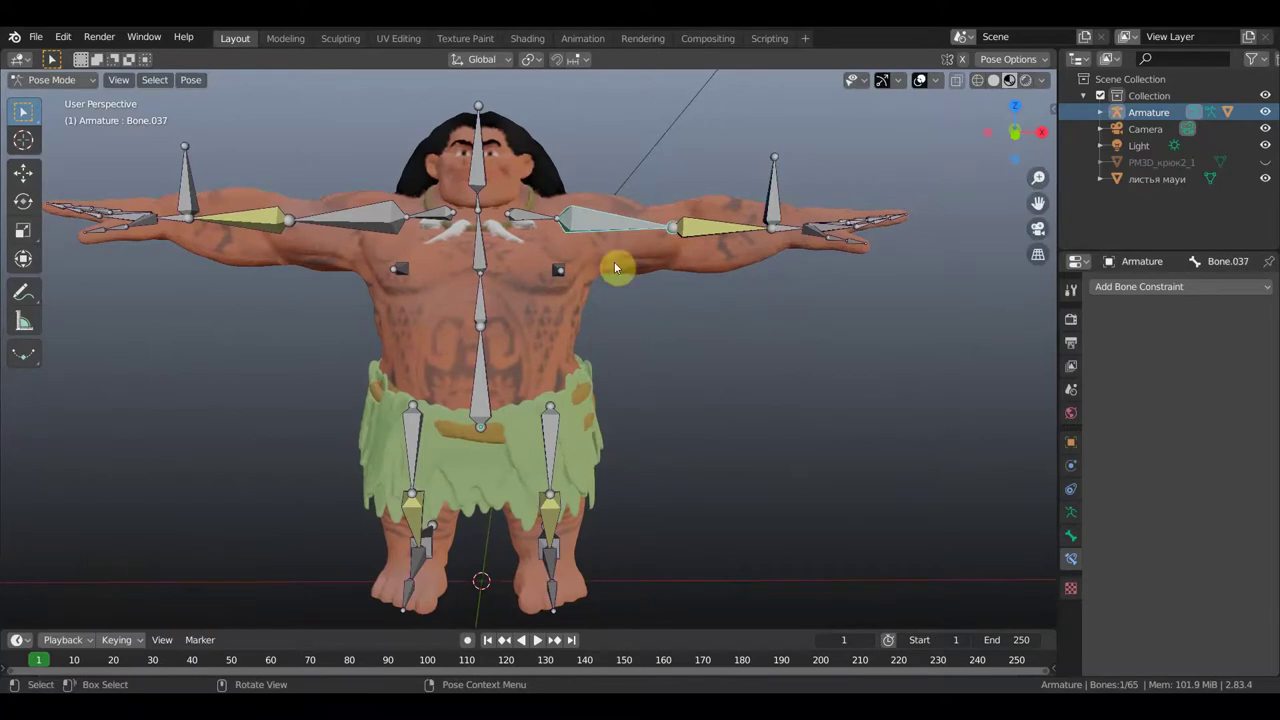
left_click(1070, 512)
left_click(1144, 561)
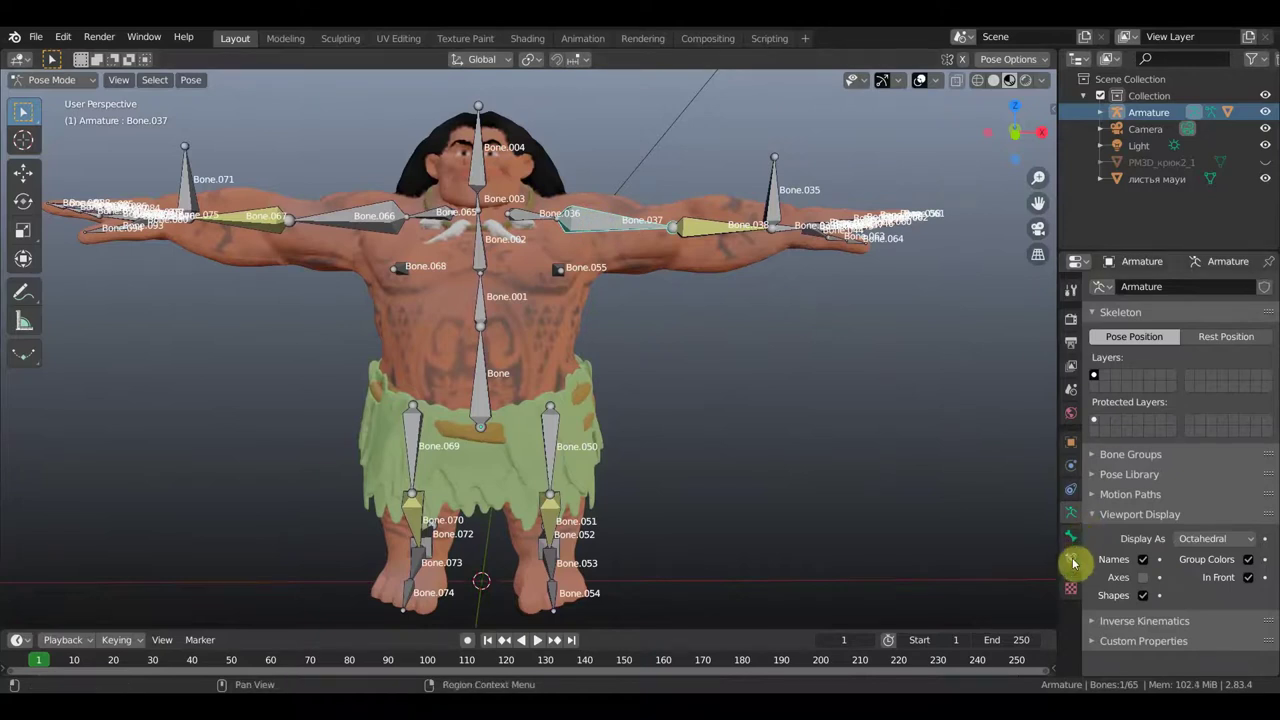
Add a Copy Location constraint to Bone.037, checking Bone.038's IK constraint along the way.
left_click(1071, 559)
left_click(1166, 290)
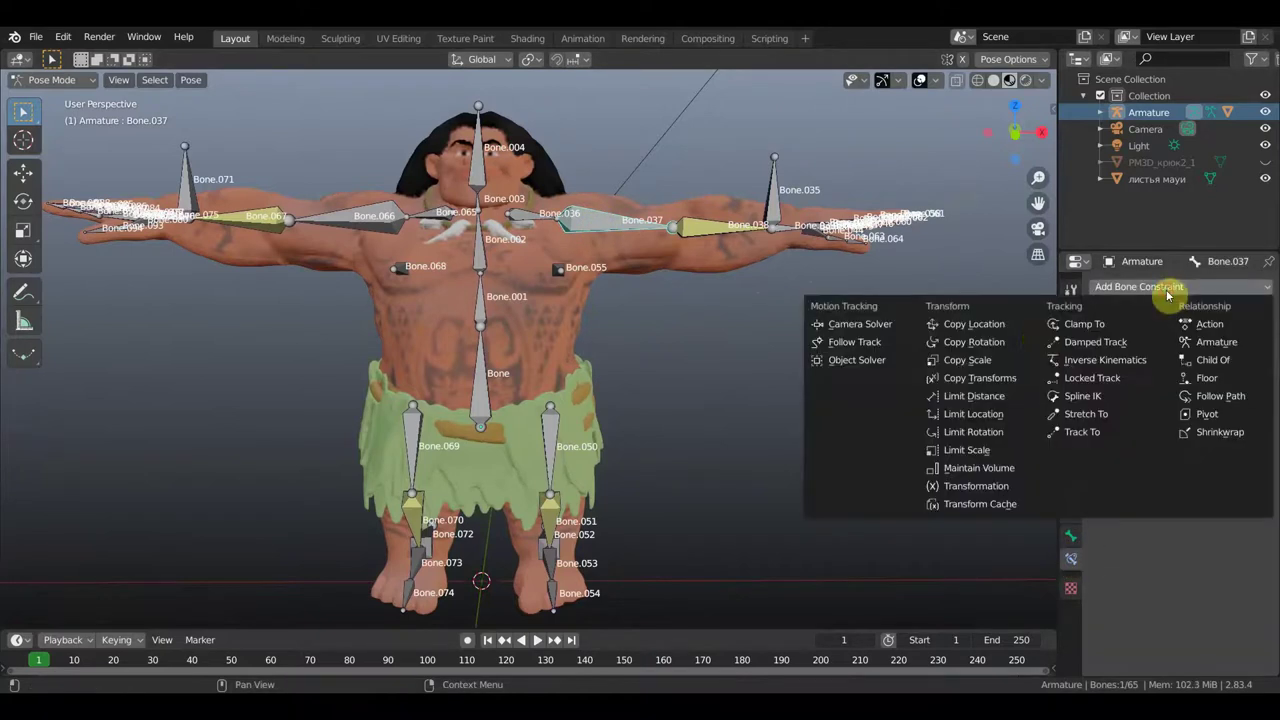
left_click(963, 327)
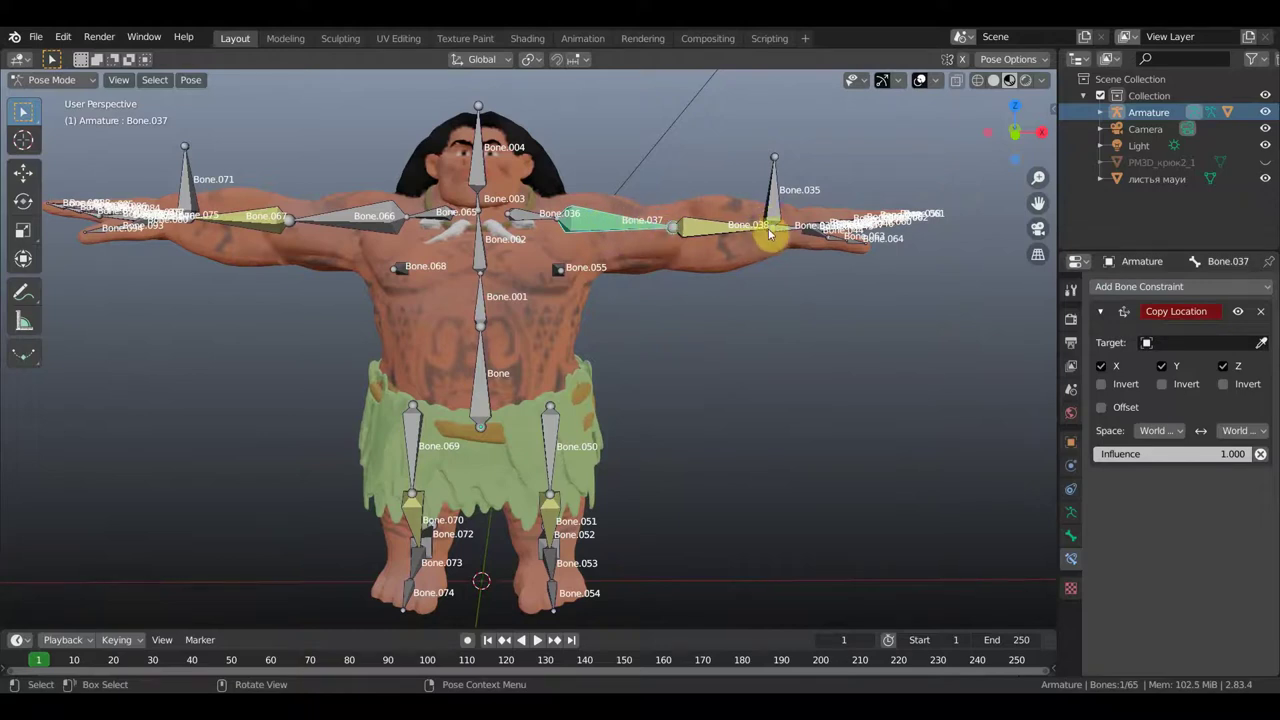
mouse_move(742, 231)
middle_mouse_down()
mouse_move(724, 240)
mouse_move(714, 229)
middle_mouse_up()
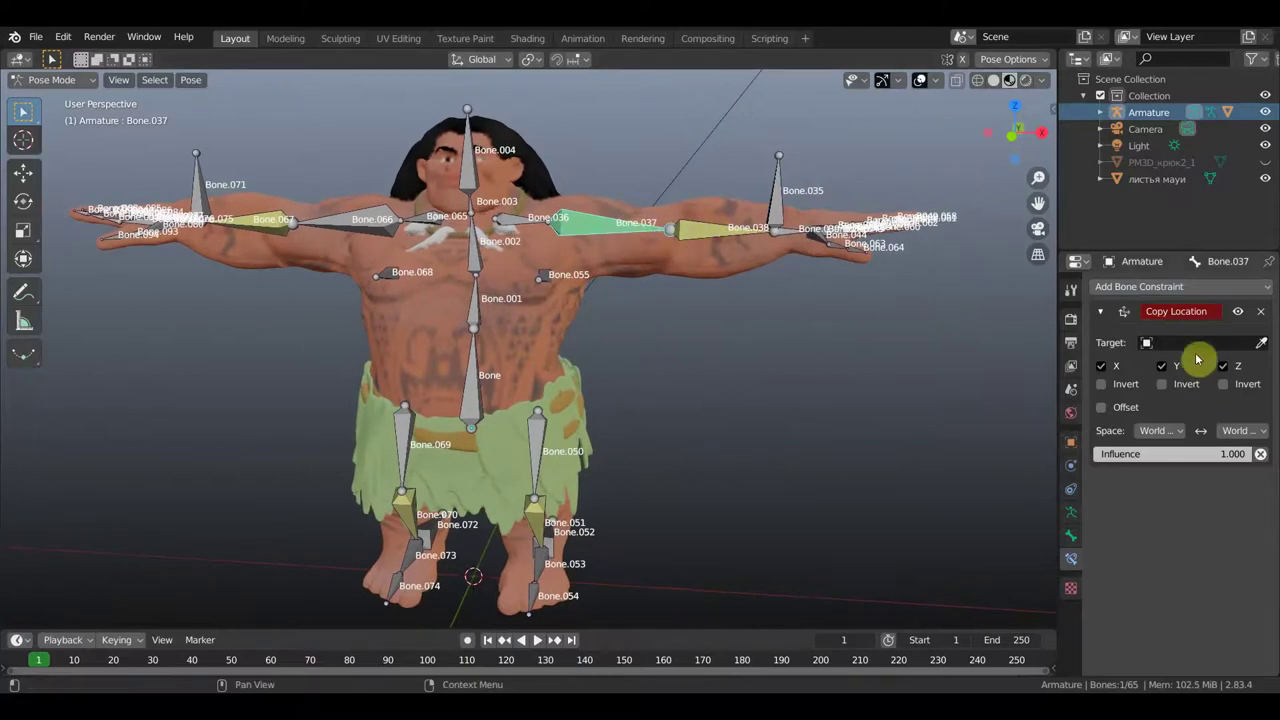
left_click(697, 235)
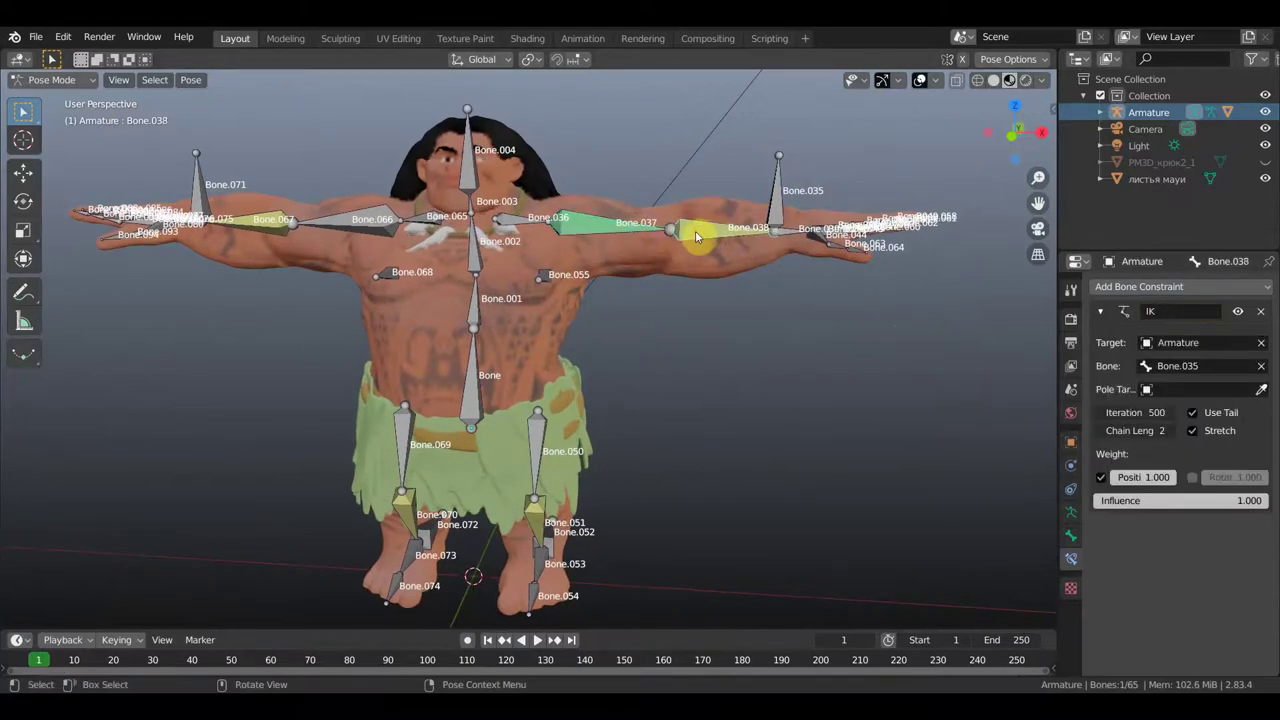
left_click(596, 229)
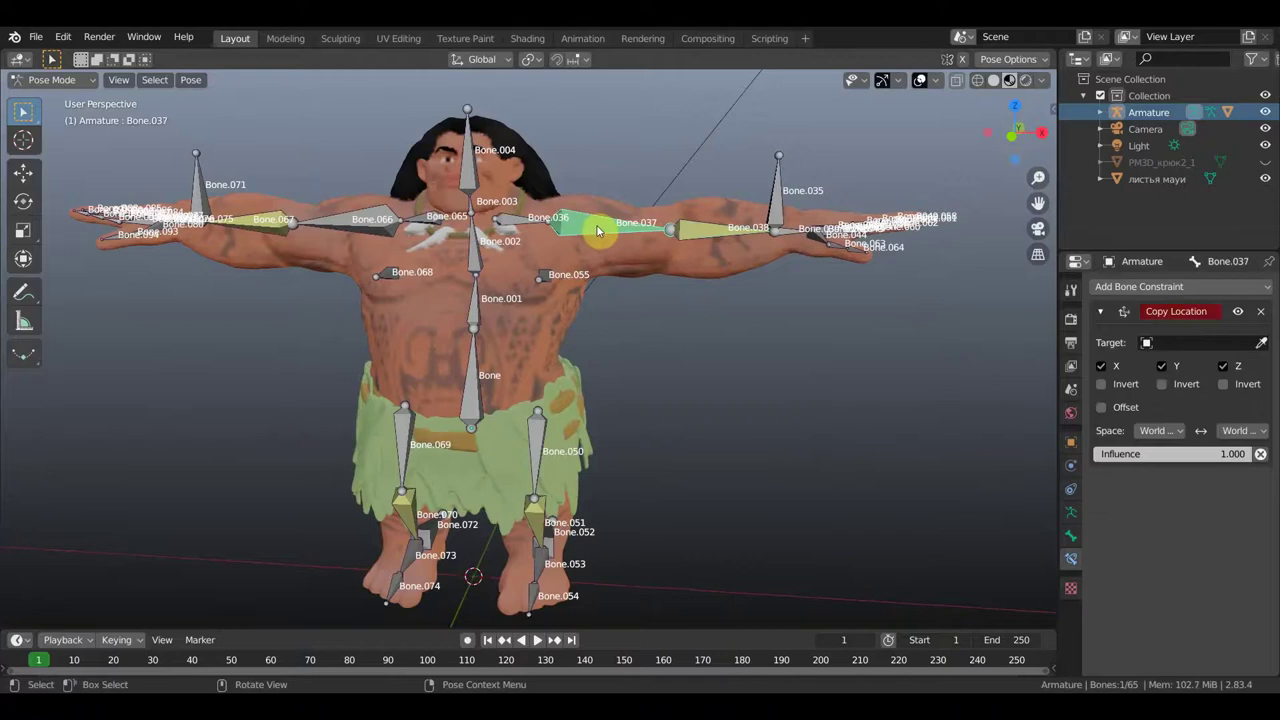
Set the Copy Location target to Armature with bone Bone.038.
left_click(1198, 343)
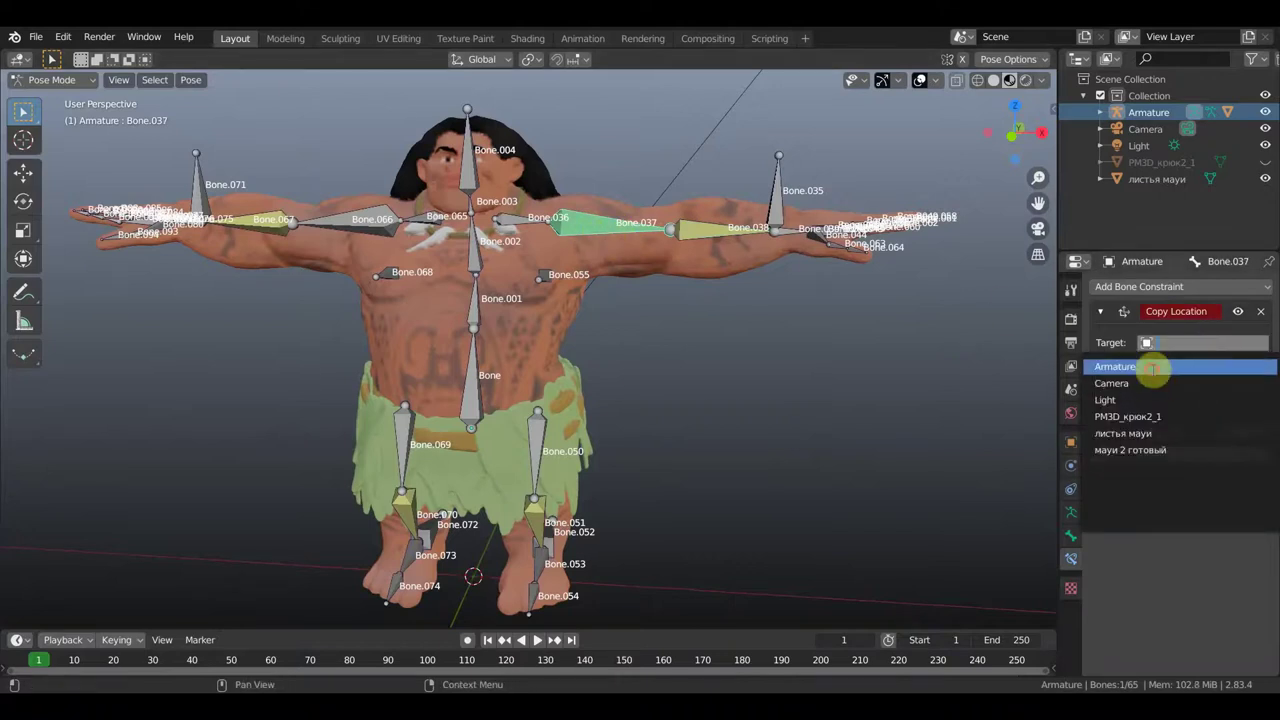
left_click(1153, 368)
left_click(1212, 367)
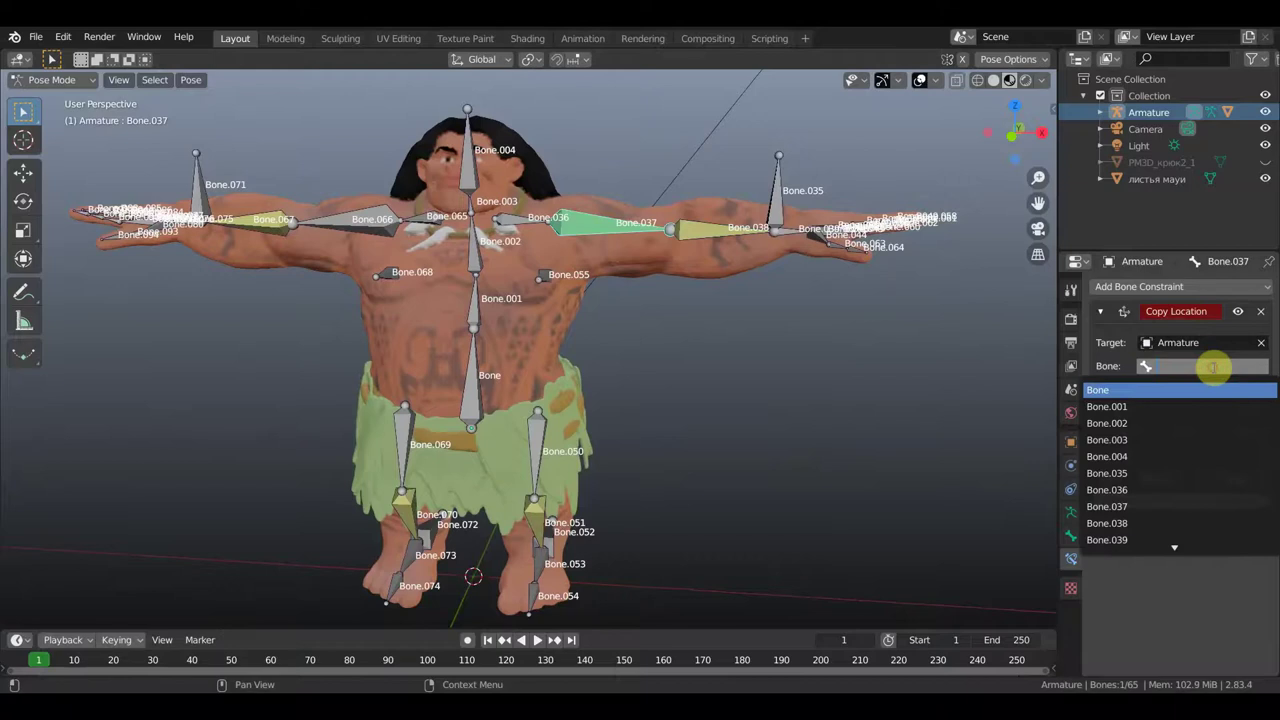
scroll(1157, 491, "down", 2)
scroll(1163, 506, "down", 10)
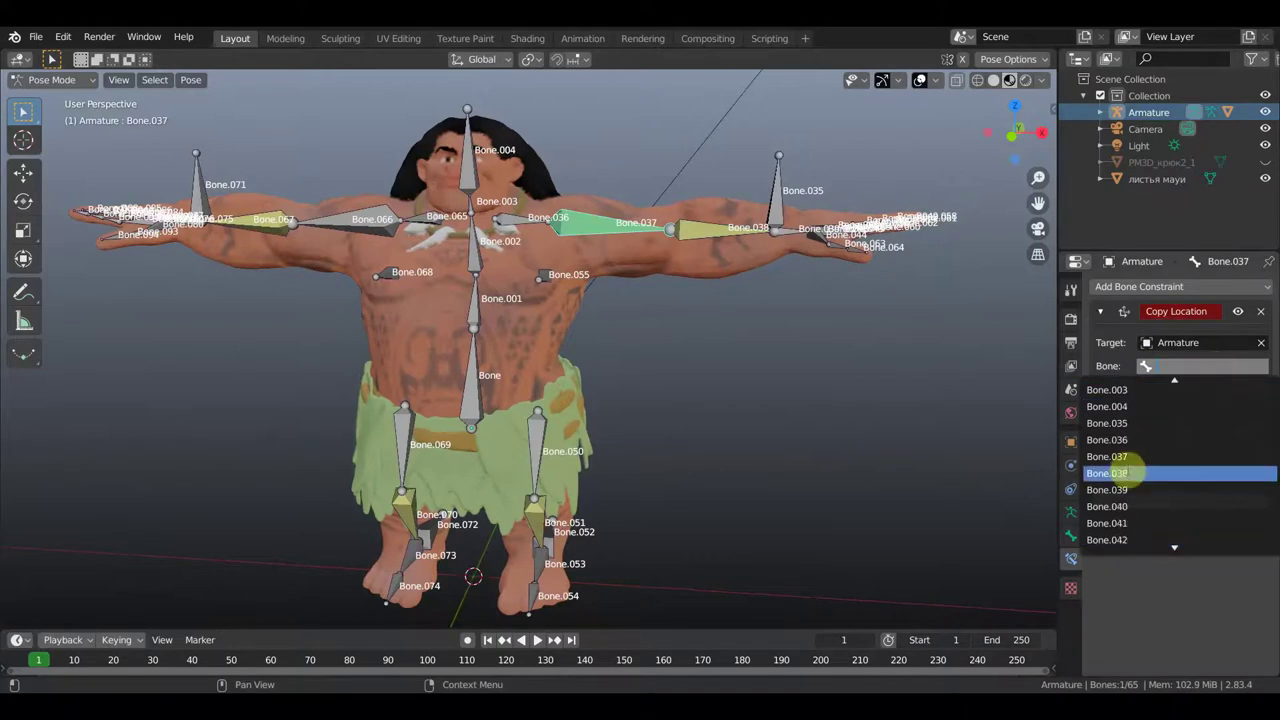
left_click(1117, 473)
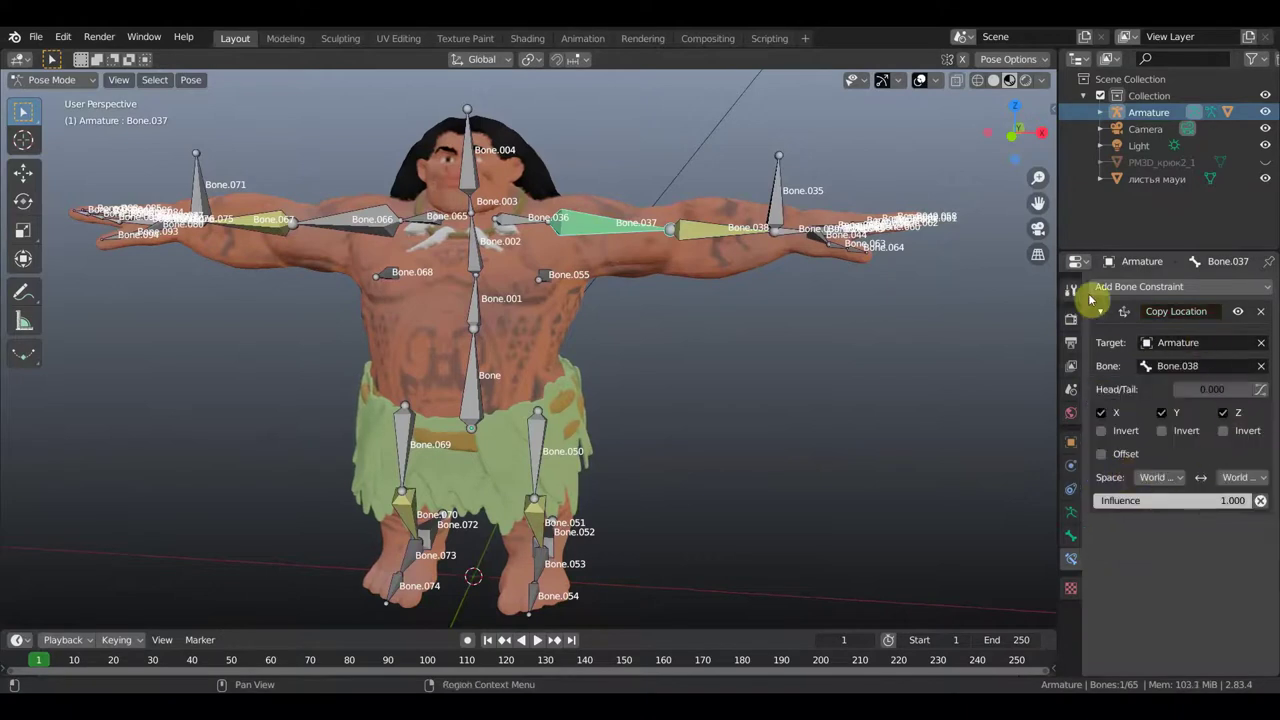
left_click(695, 232)
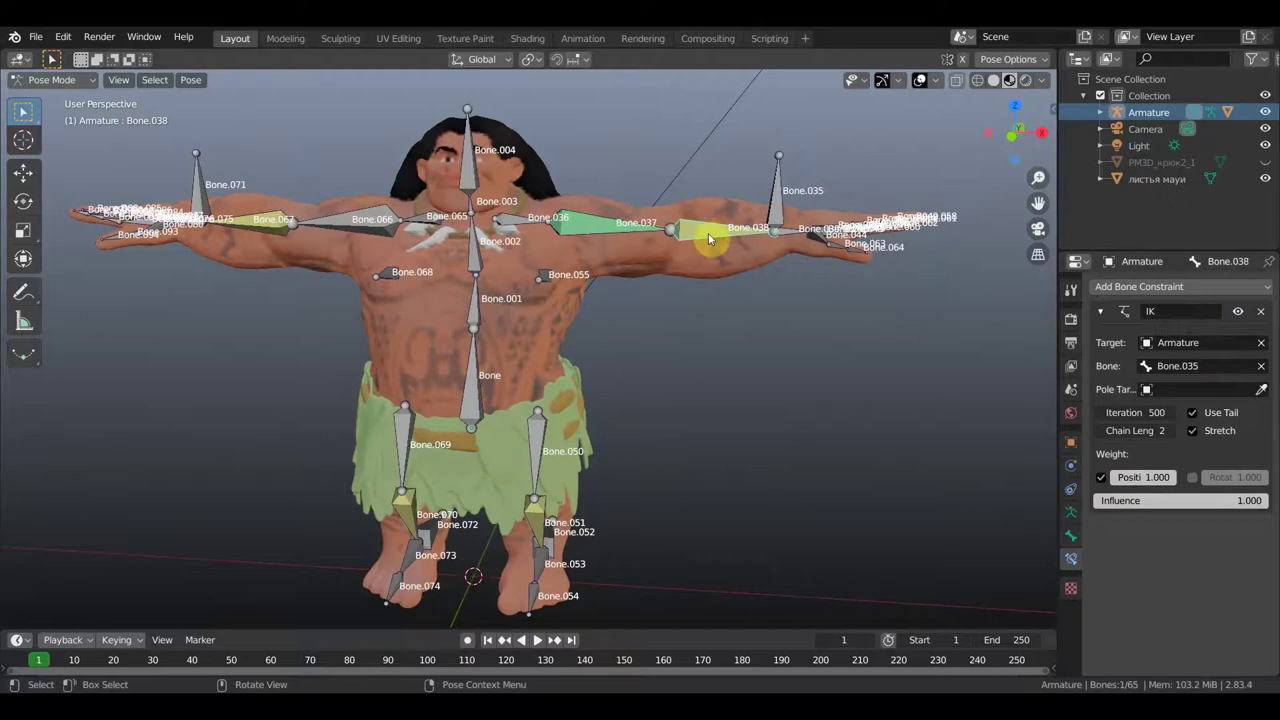
left_click(1130, 288)
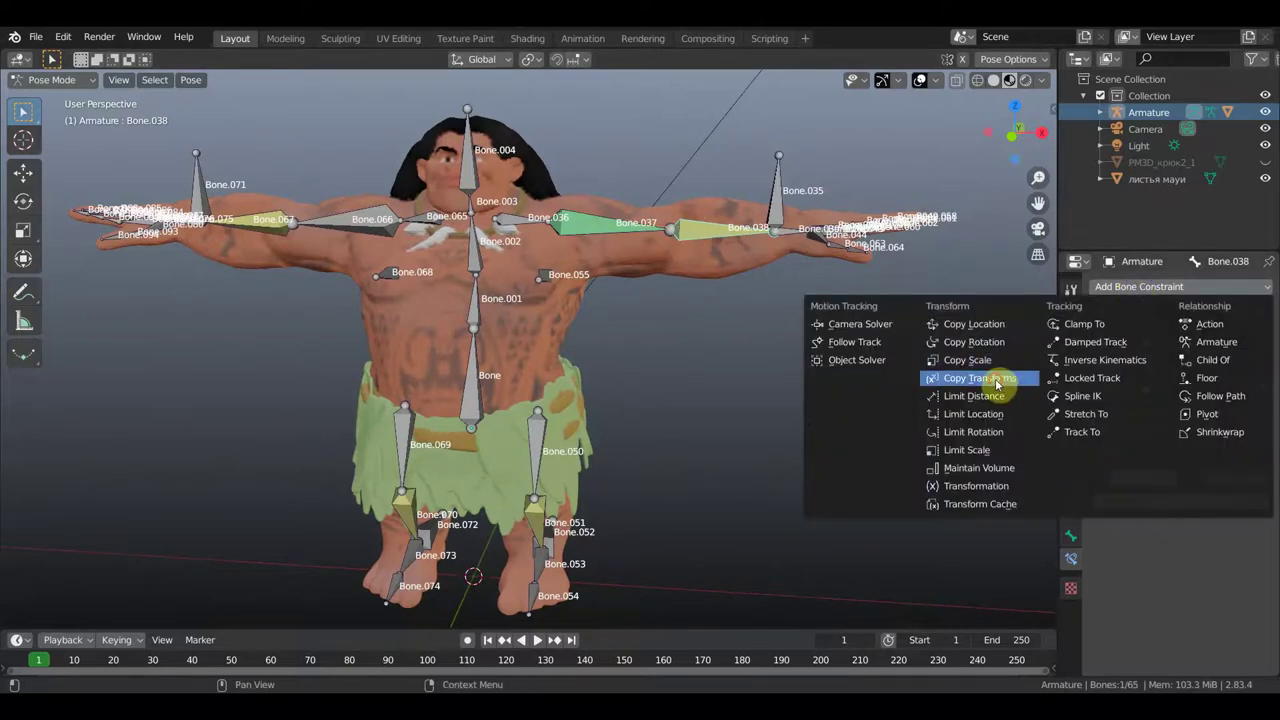
Add a Copy Transforms constraint on Bone.038 targeting the Armature's Bone.035.
left_click(980, 378)
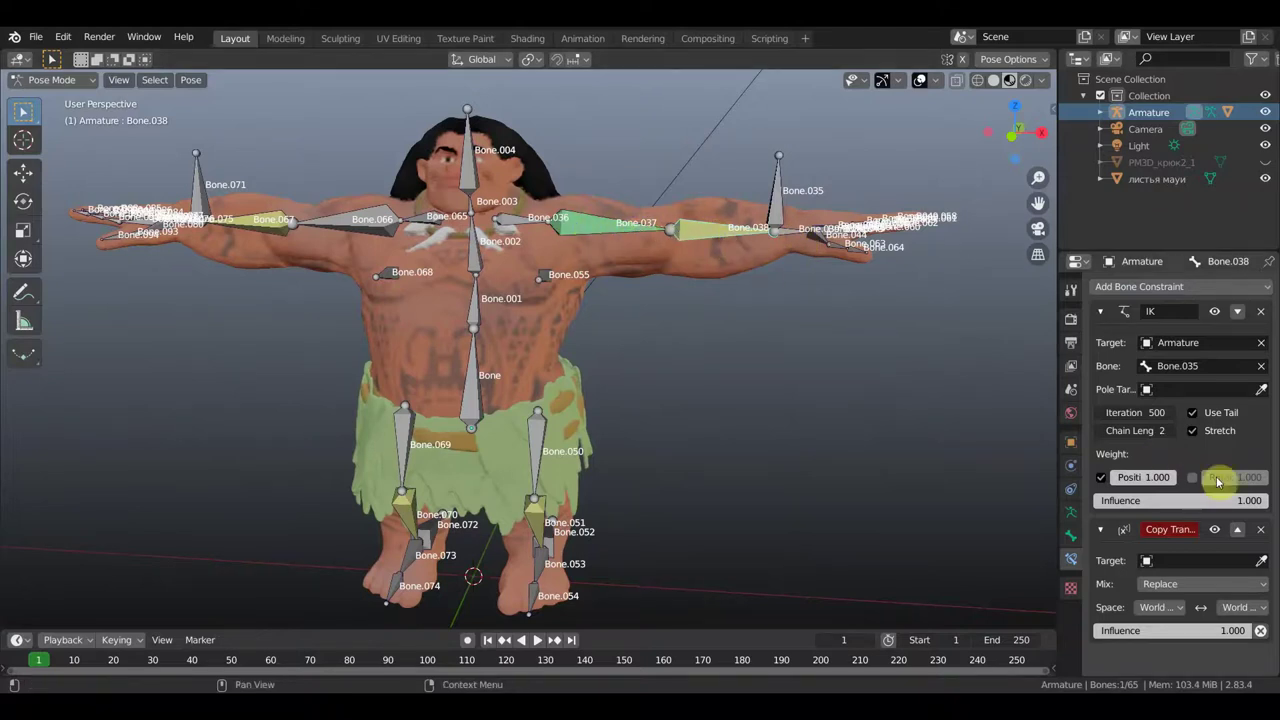
left_click(1222, 561)
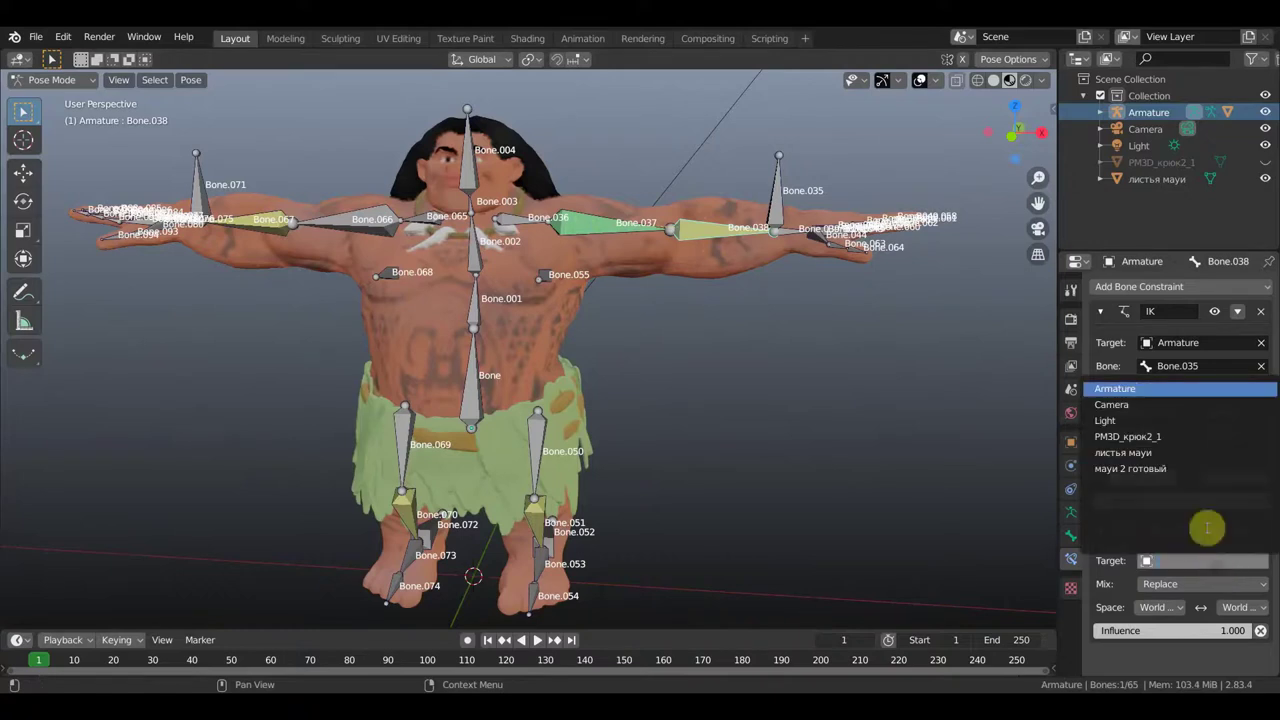
left_click(1115, 388)
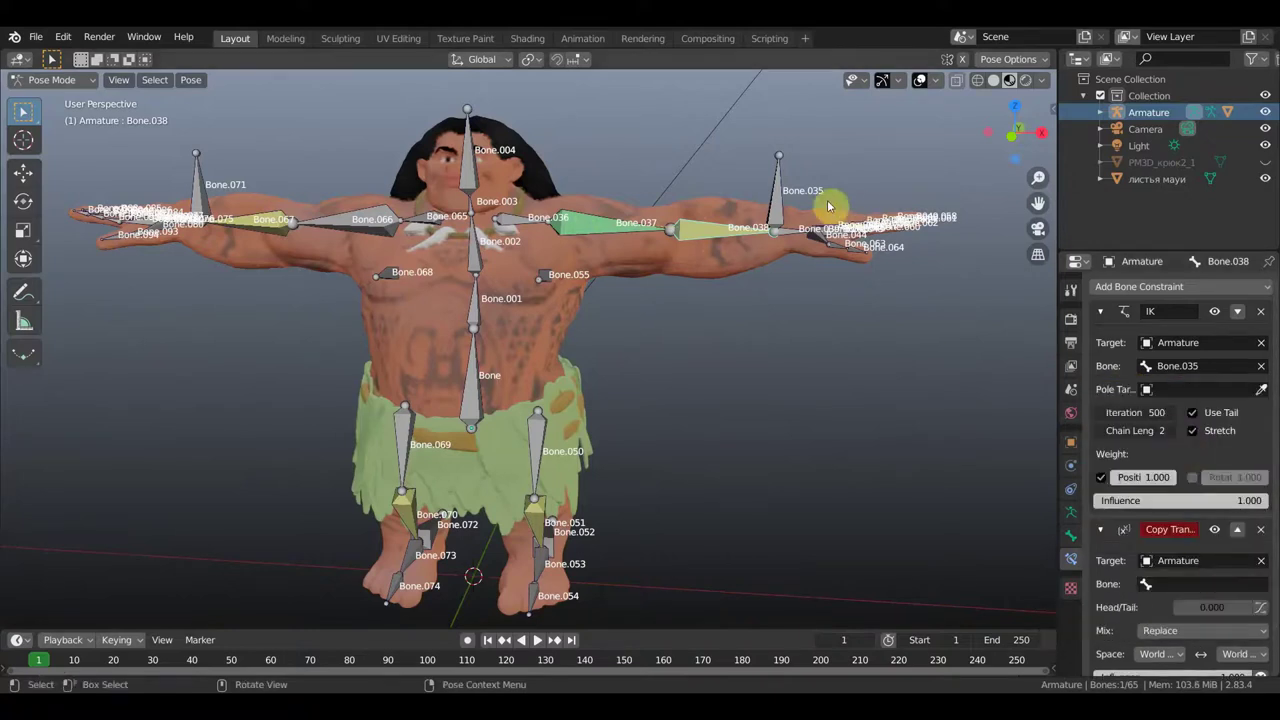
left_click(778, 210)
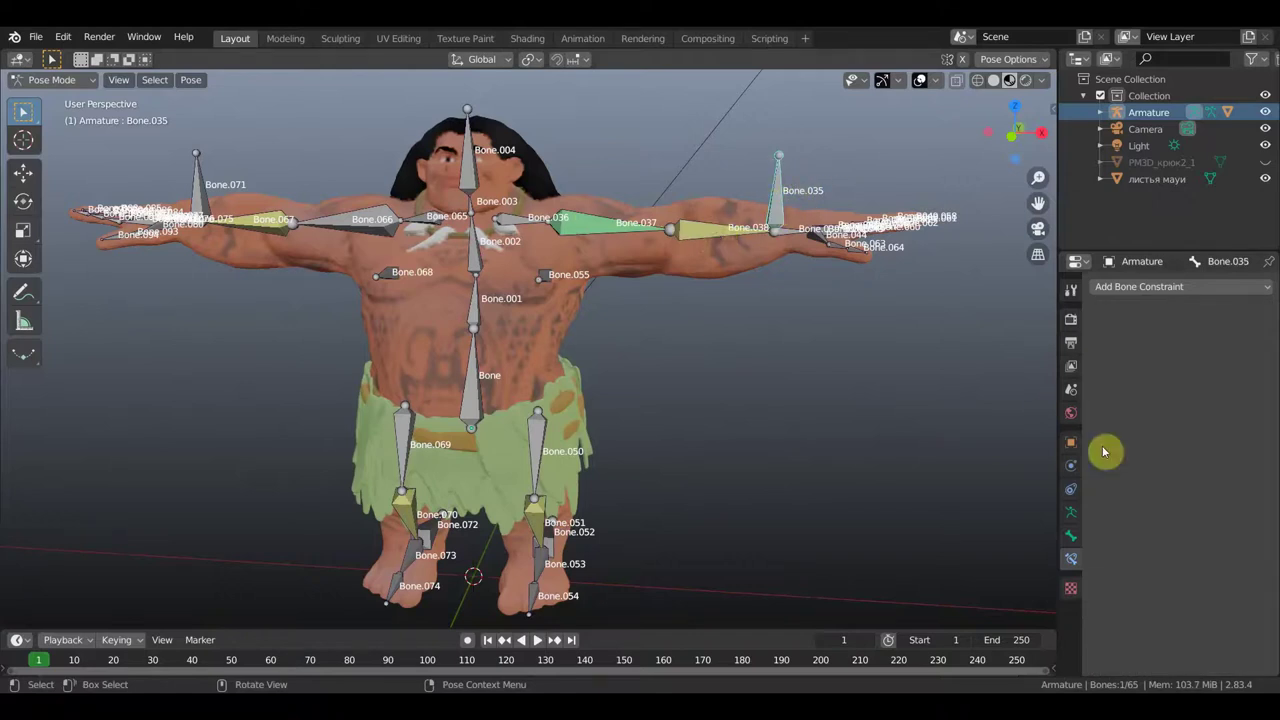
key("ctrl+z")
left_click(1189, 588)
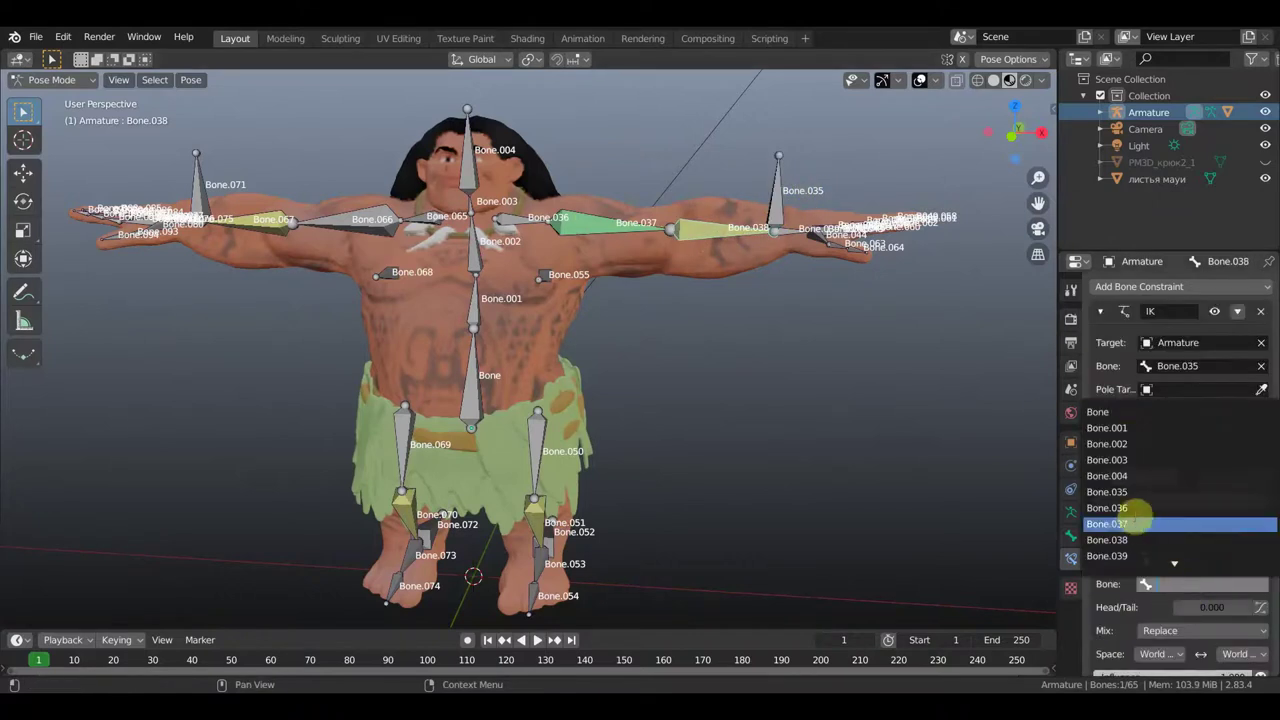
left_click(1110, 492)
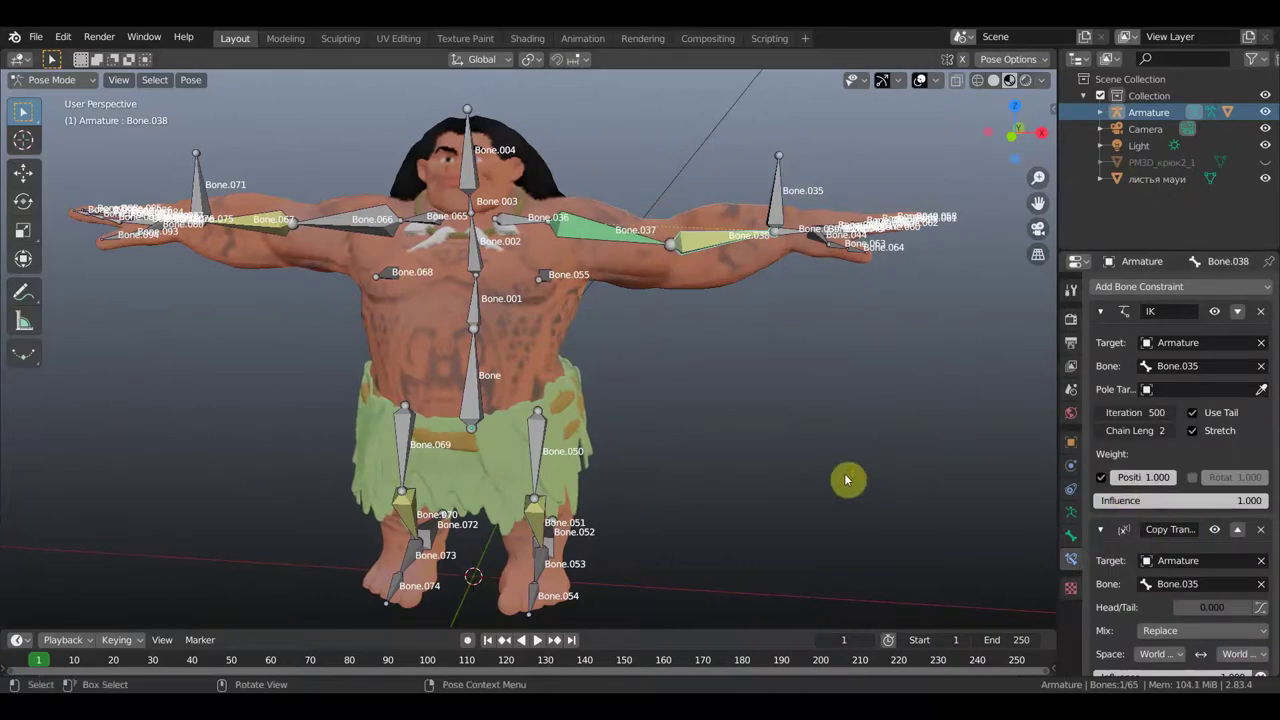
Set both target and owner spaces of the Copy Transforms constraint to Local Space.
scroll(1195, 585, "down", 1)
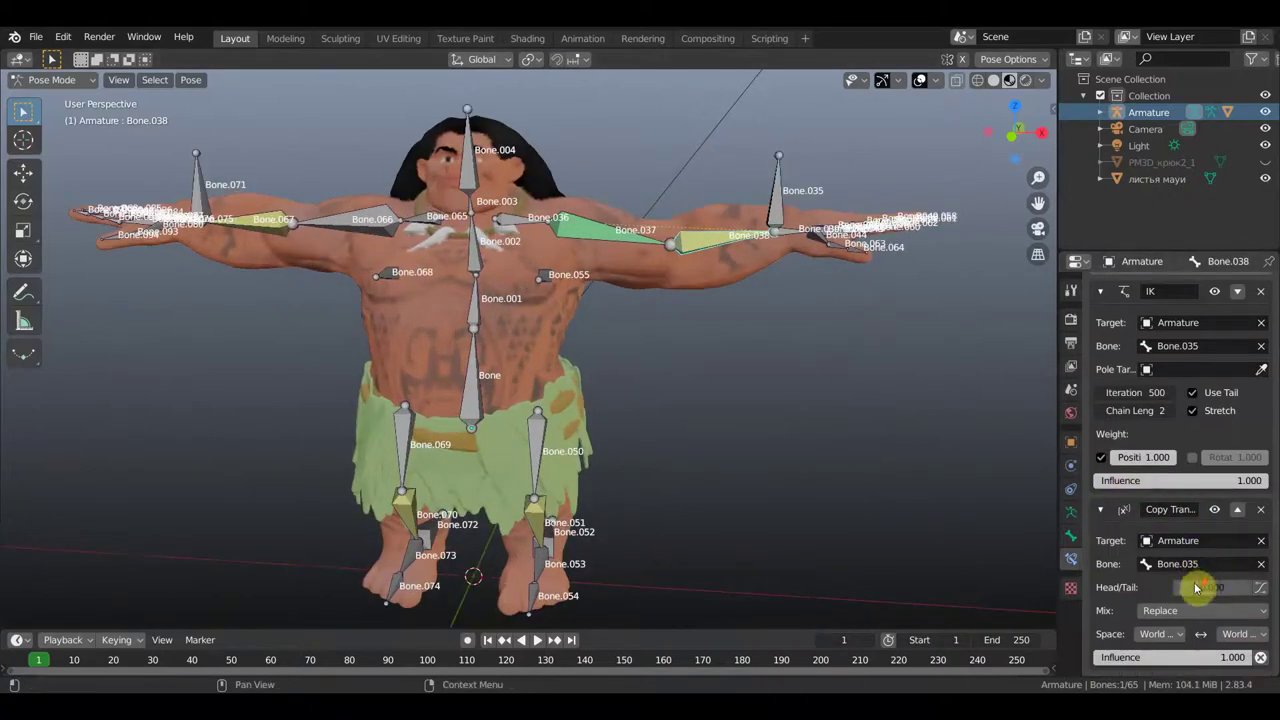
left_click(1165, 634)
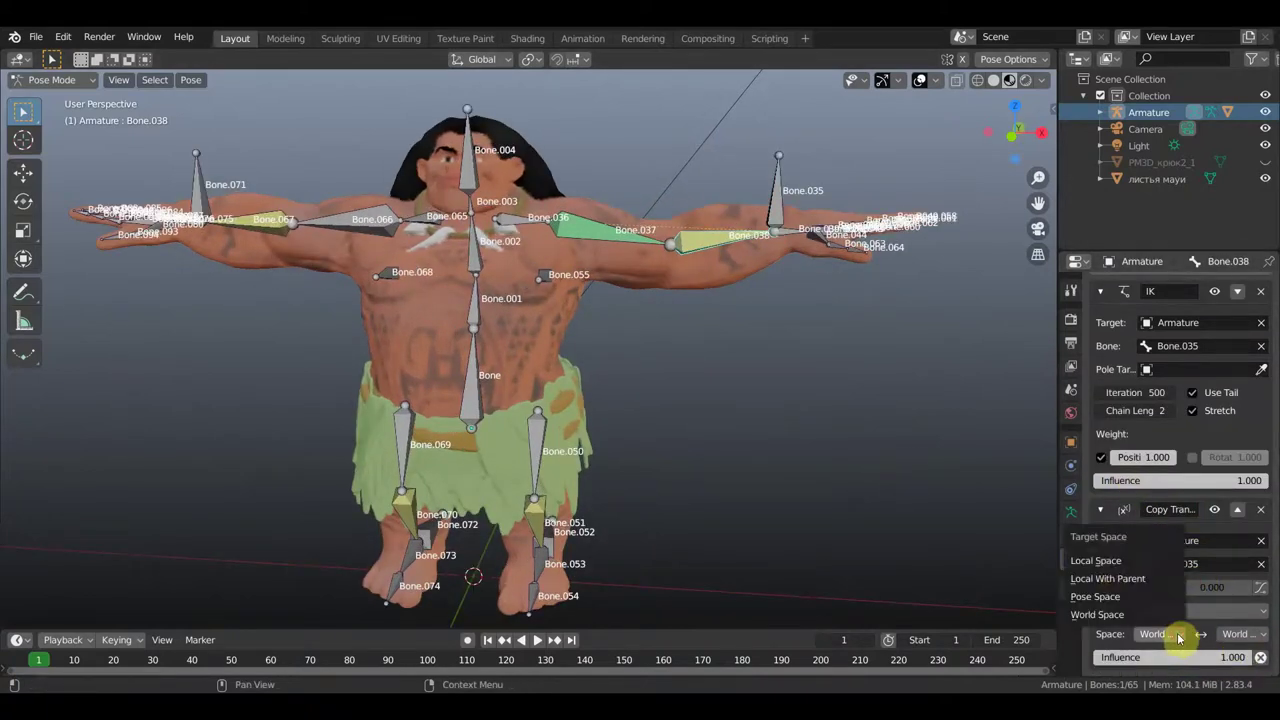
left_click(1113, 562)
left_click(1267, 640)
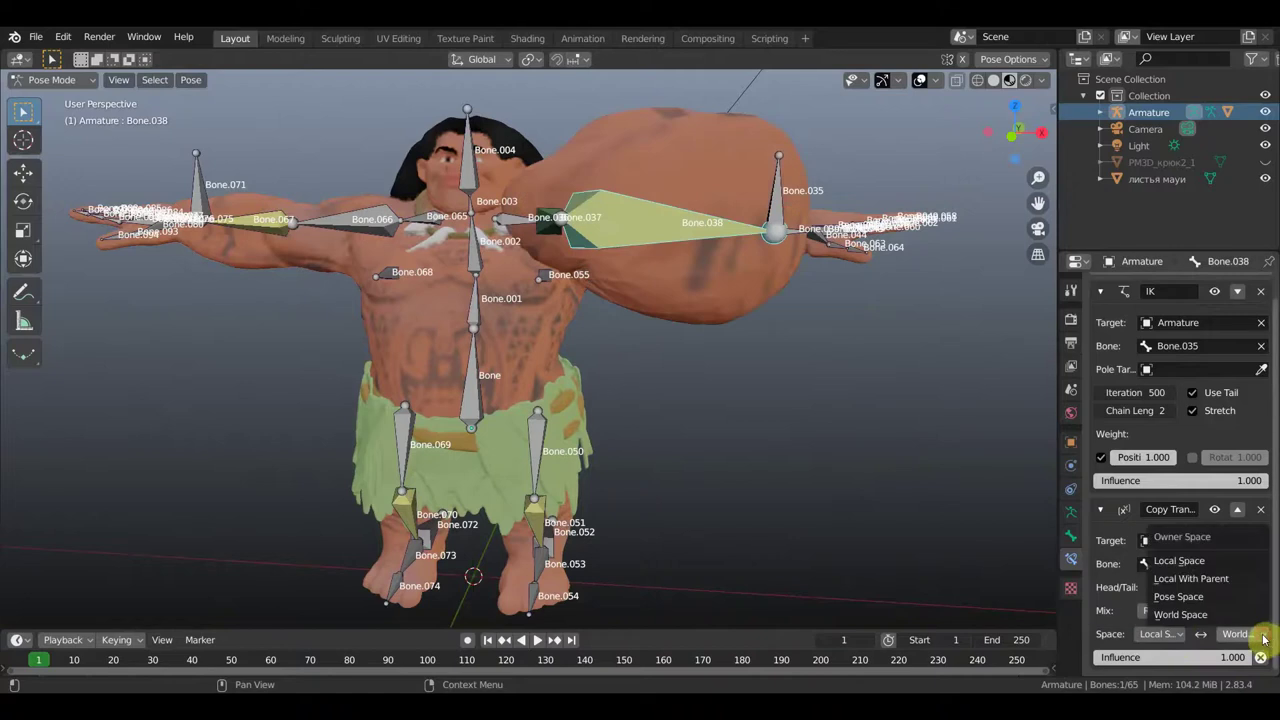
left_click(1193, 563)
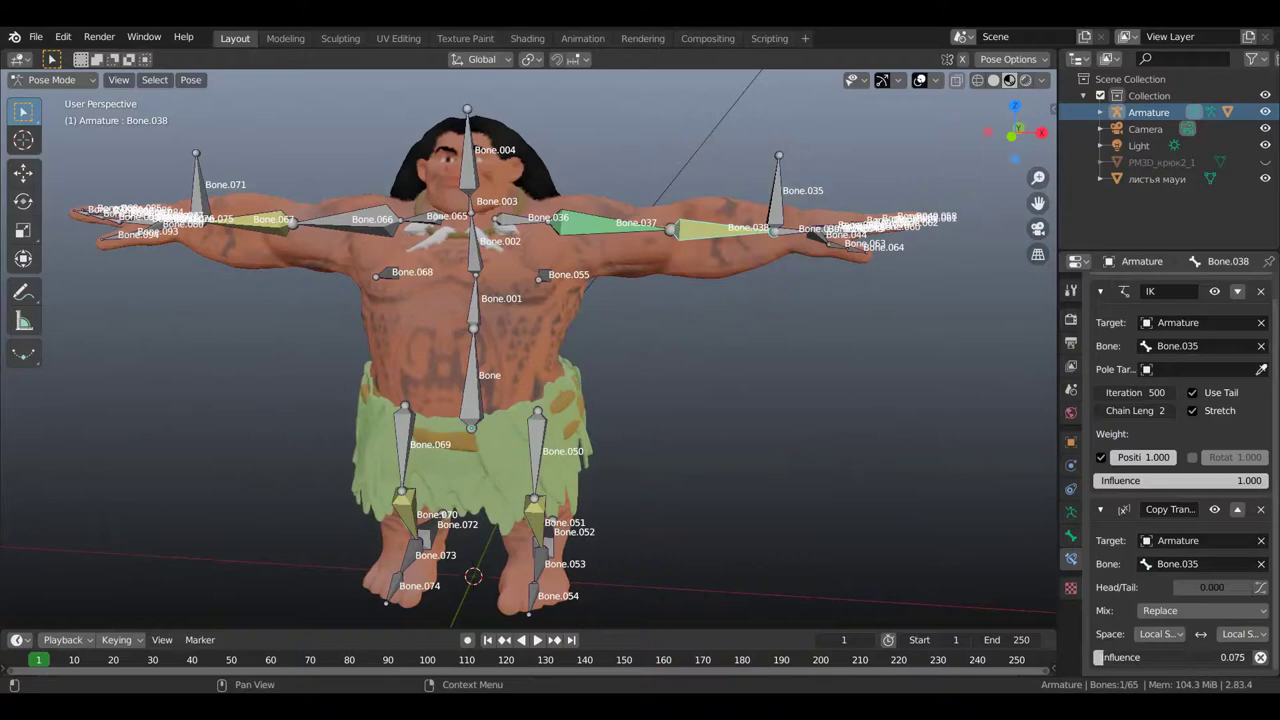
left_click(790, 212)
Hide the bone name labels in the viewport.
middle_click_drag(800, 279, 791, 297)
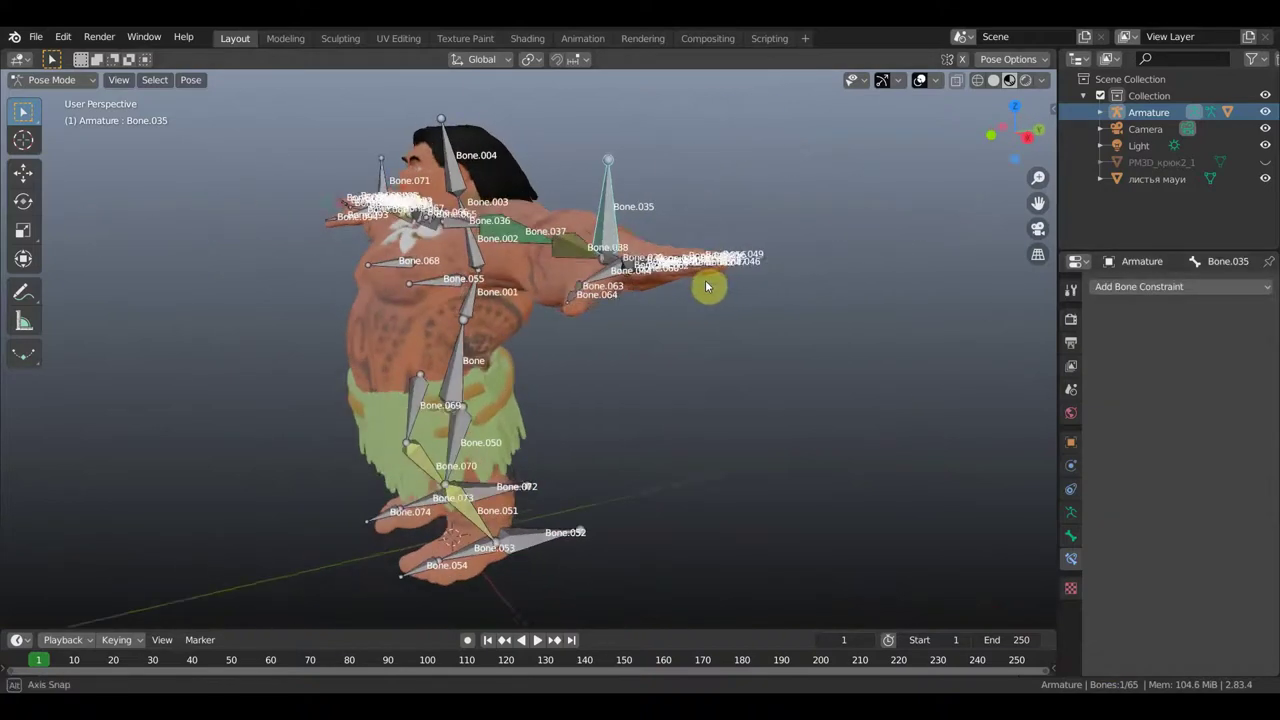
left_click(1071, 516)
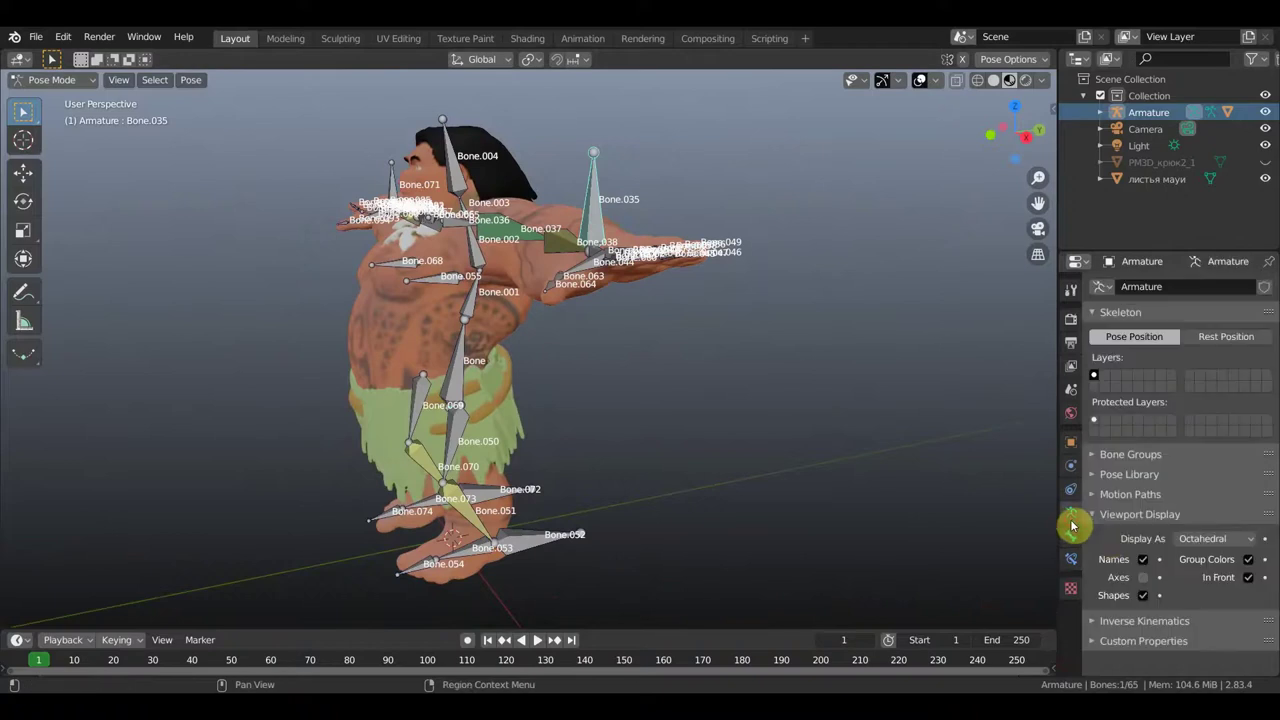
left_click(1143, 559)
Rotate and move the Bone.035 arm controller to bend the arm through its IK chain.
middle_click_drag(745, 310, 734, 306)
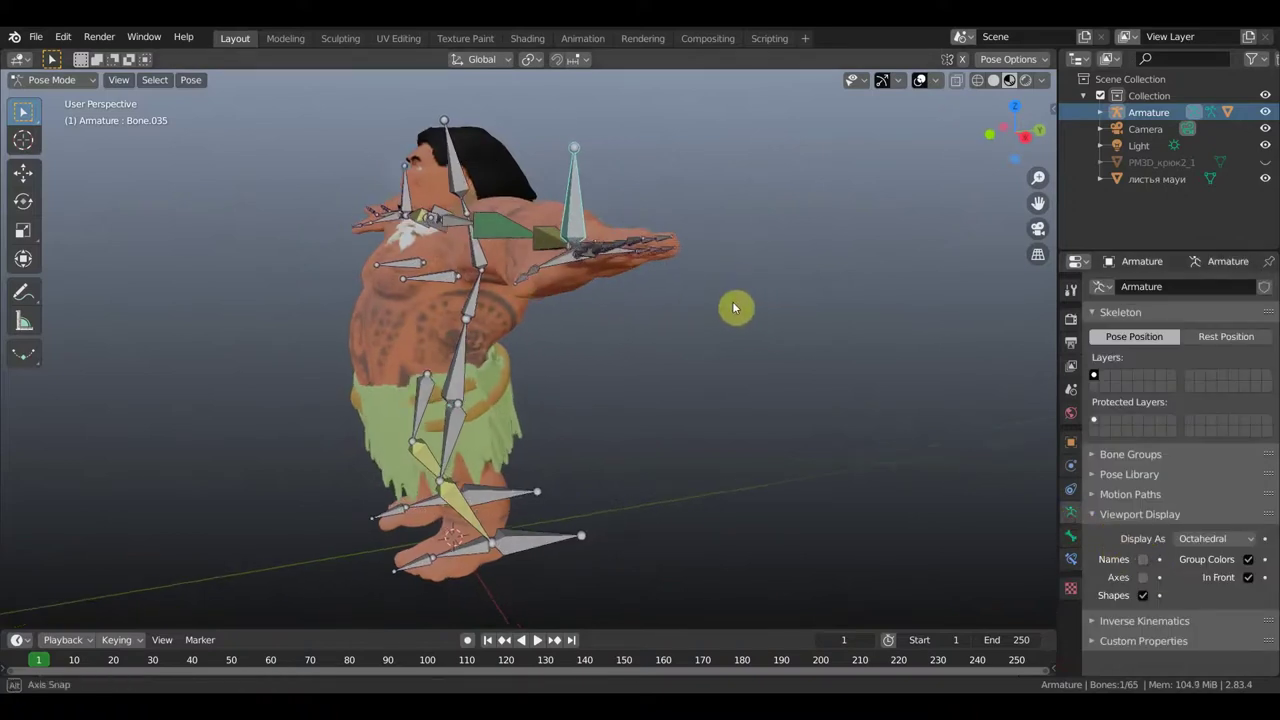
key("r")
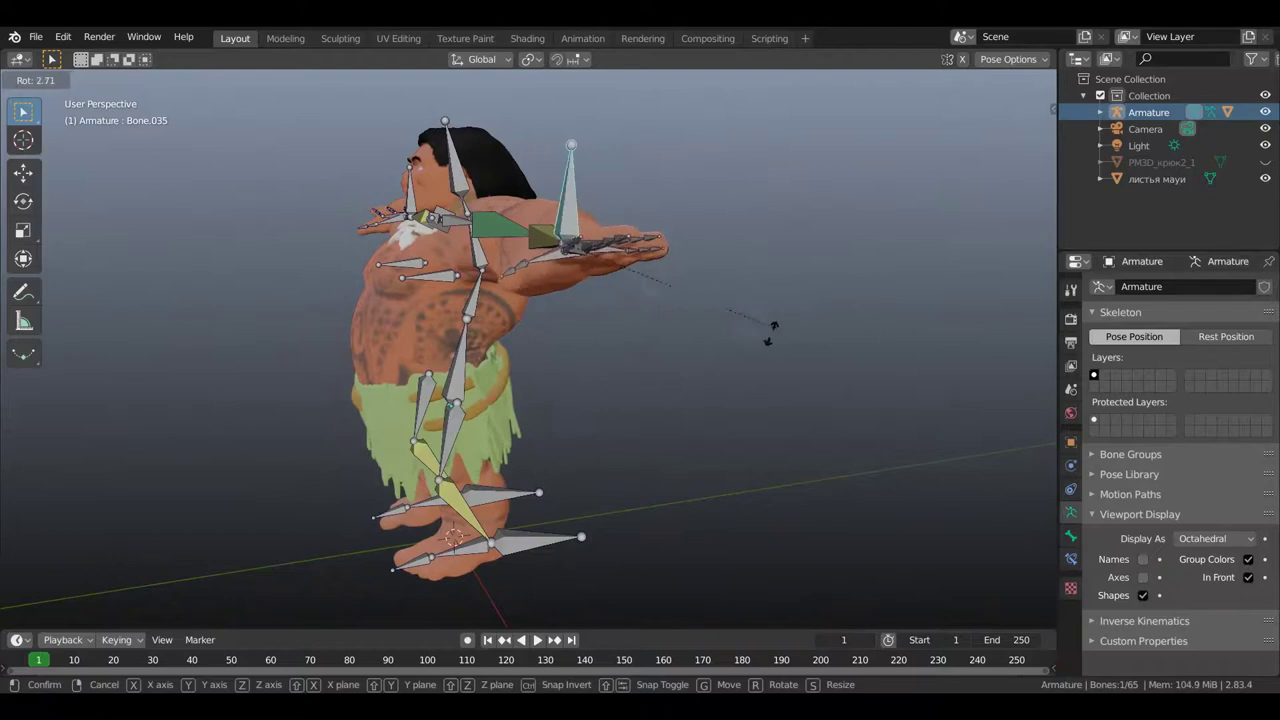
left_click(775, 330)
middle_click_drag(763, 334, 865, 338)
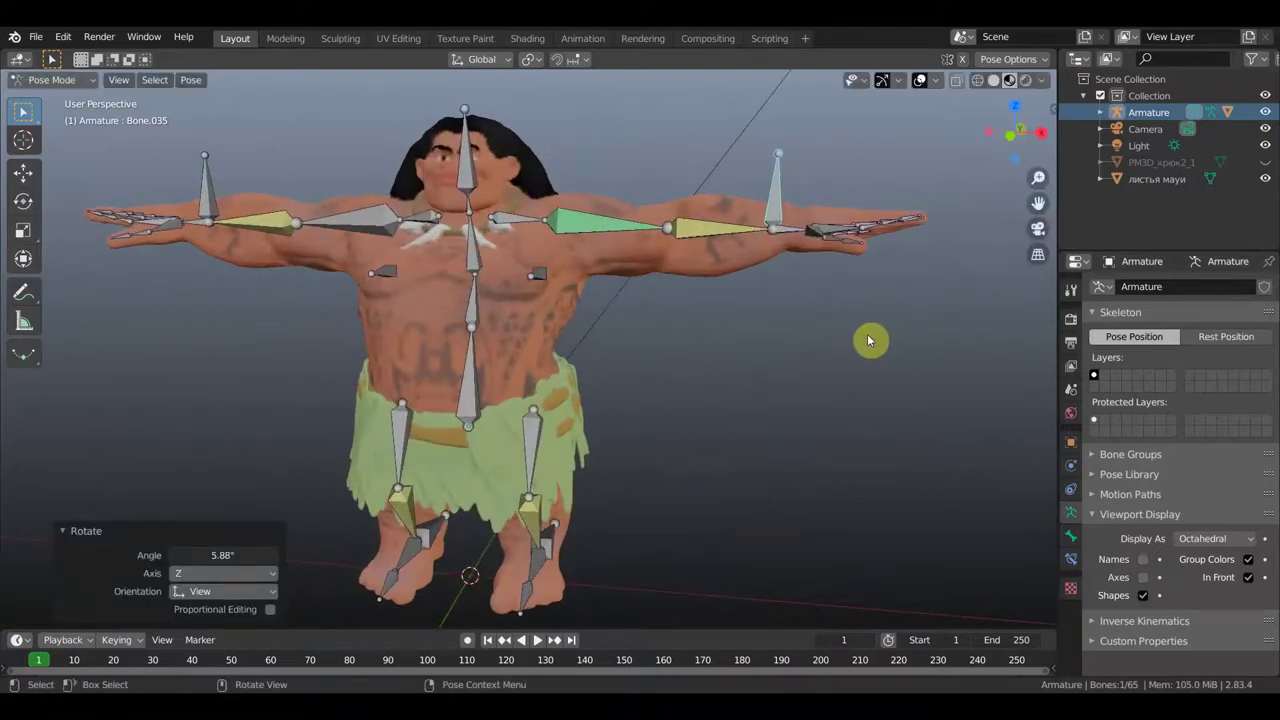
key("g")
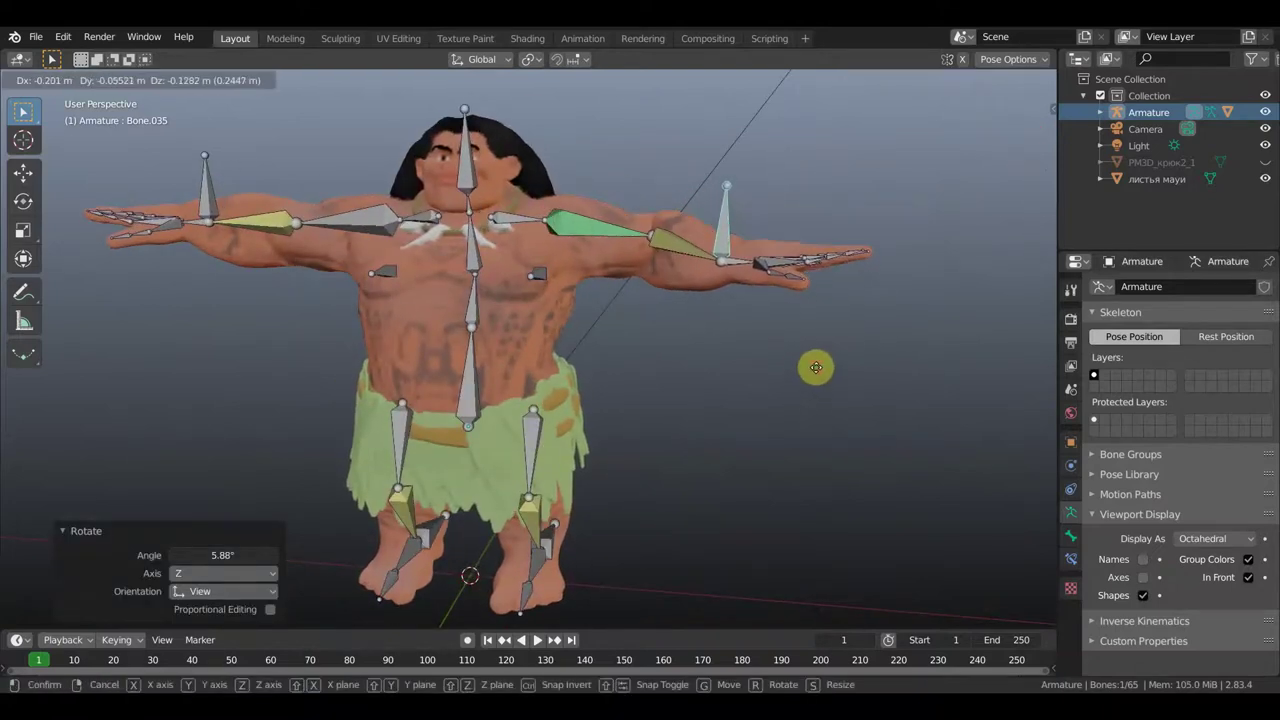
left_click(815, 368)
mouse_move(815, 363)
middle_mouse_down()
mouse_move(737, 347)
mouse_move(766, 349)
middle_mouse_up()
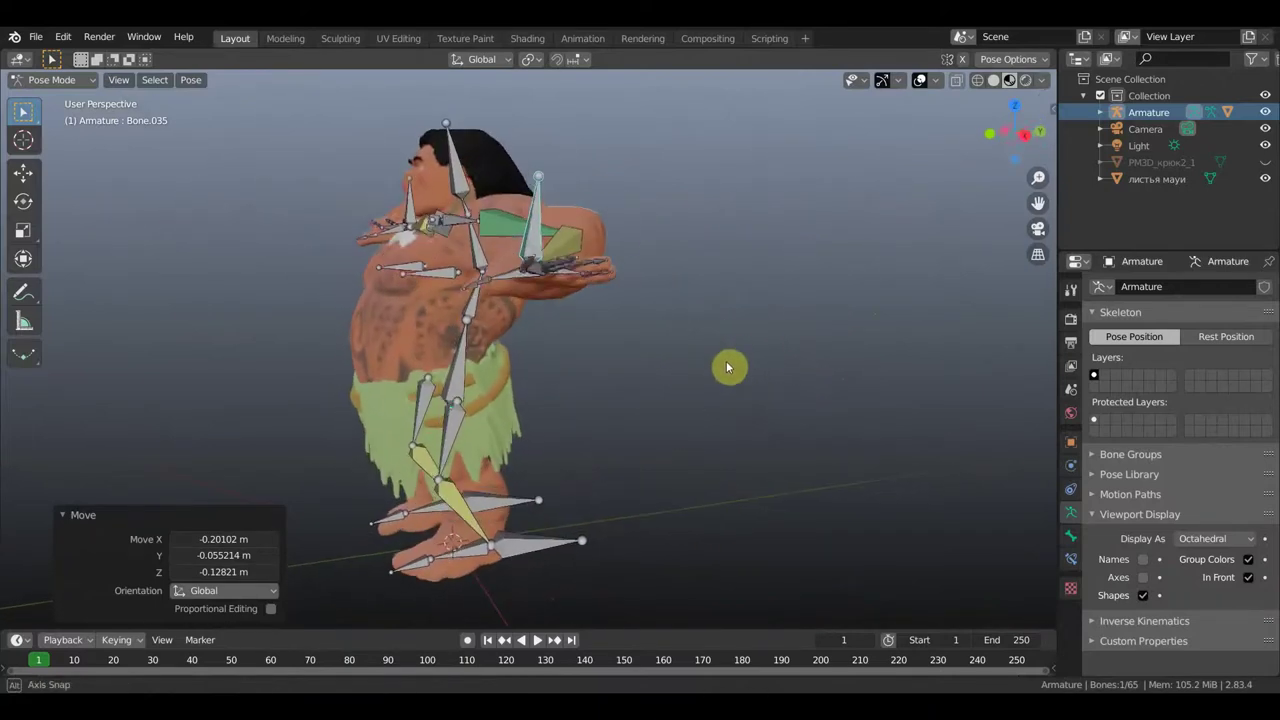
key("r")
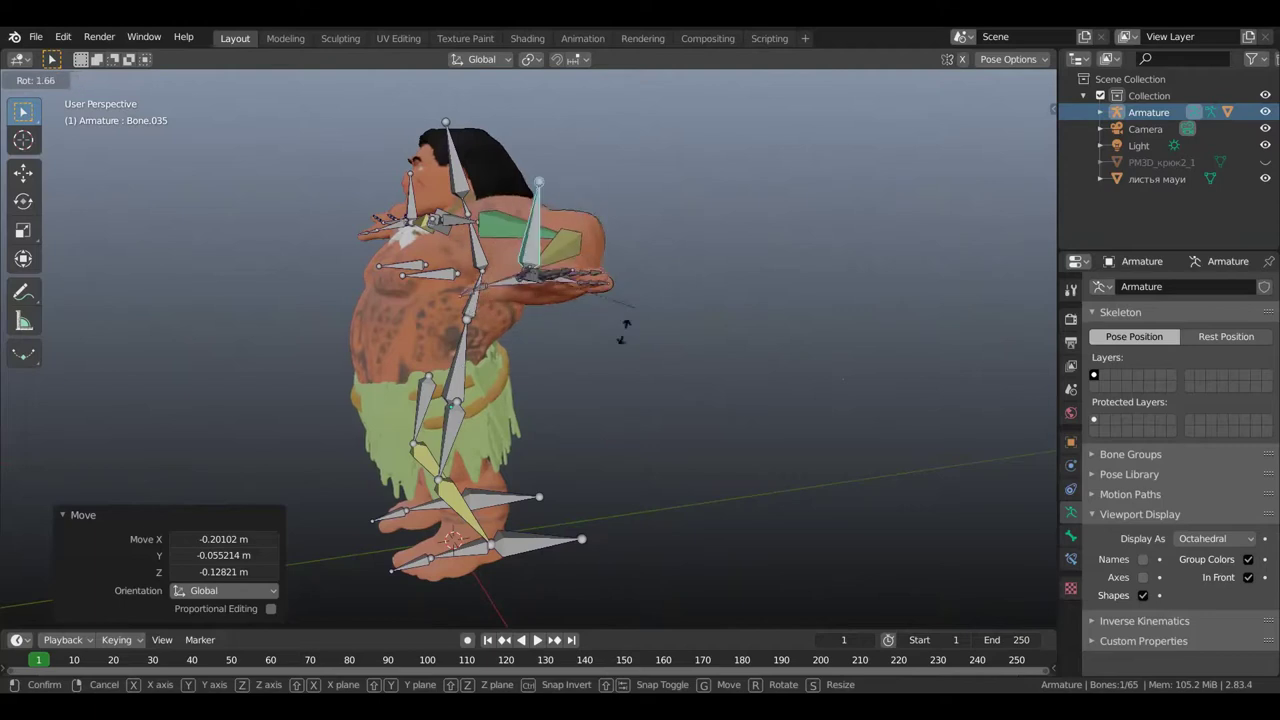
left_click(530, 356)
mouse_move(608, 314)
middle_mouse_down()
mouse_move(731, 320)
mouse_move(686, 314)
mouse_move(654, 400)
mouse_move(719, 430)
mouse_move(736, 300)
middle_mouse_up()
scroll(725, 432, "up", 3)
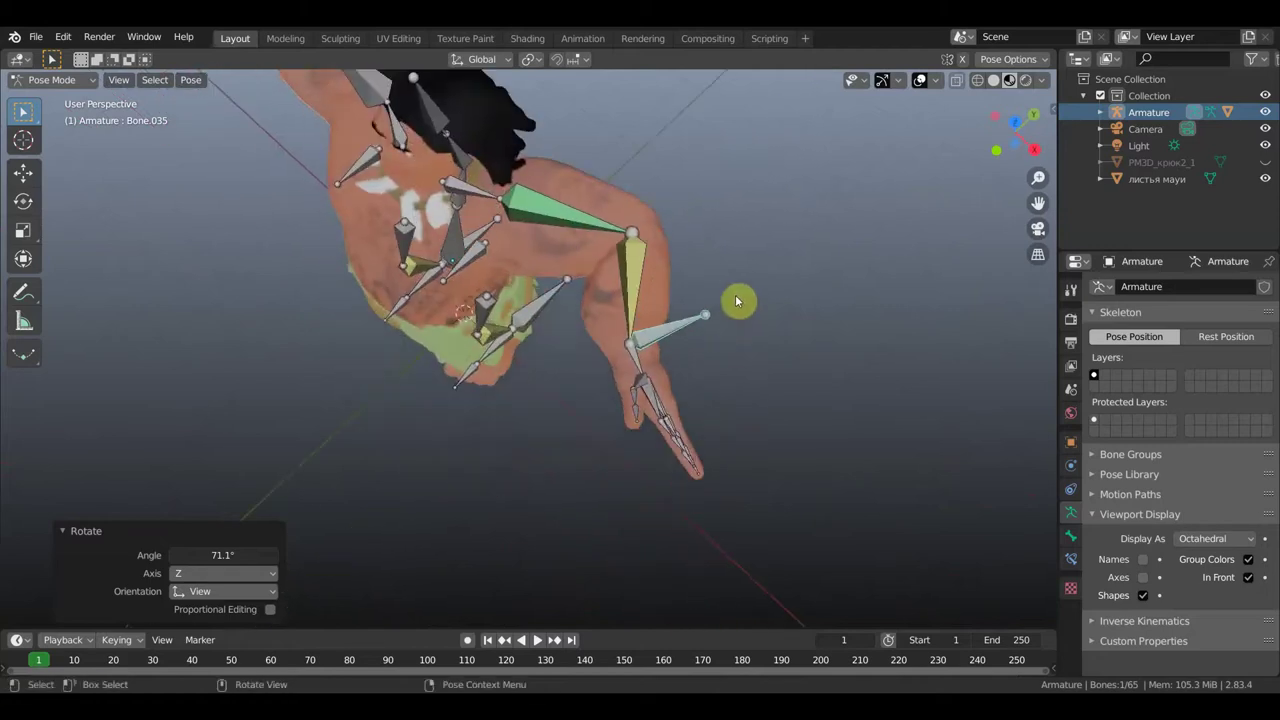
Test-rotate the hand bones, then undo the posing so the arm is straight again.
key("r")
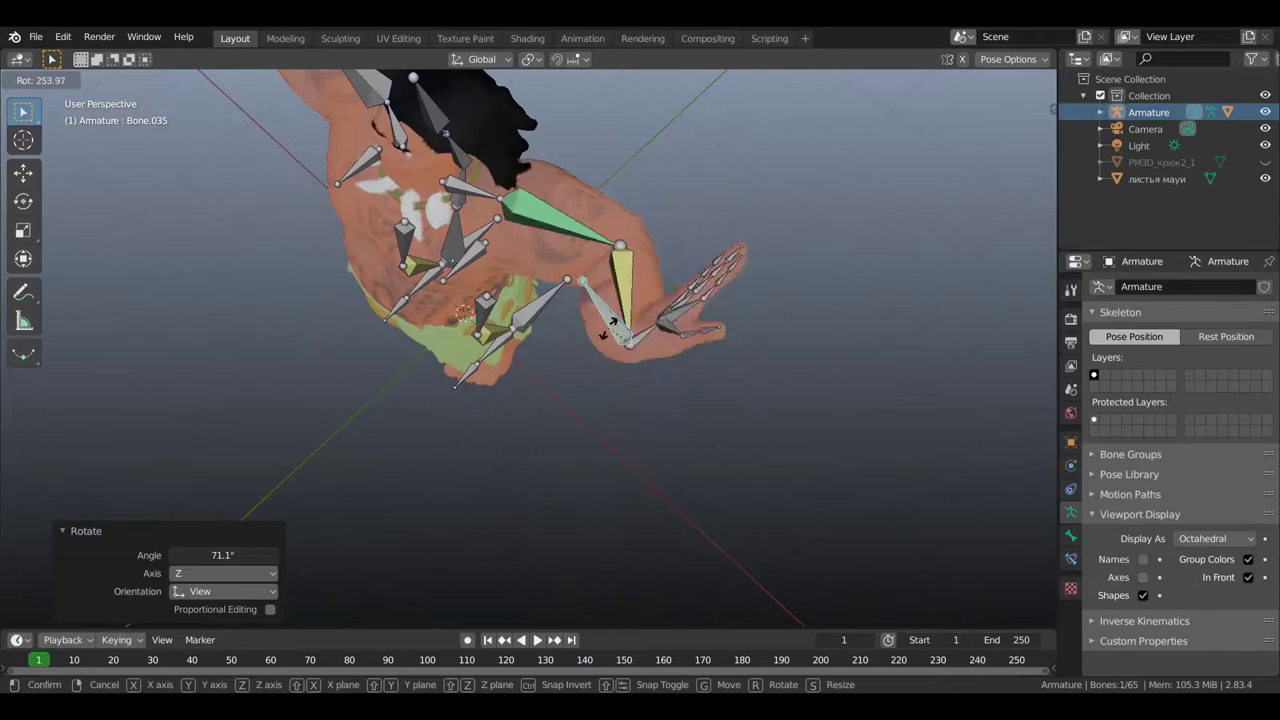
left_click(774, 346)
left_click(558, 205)
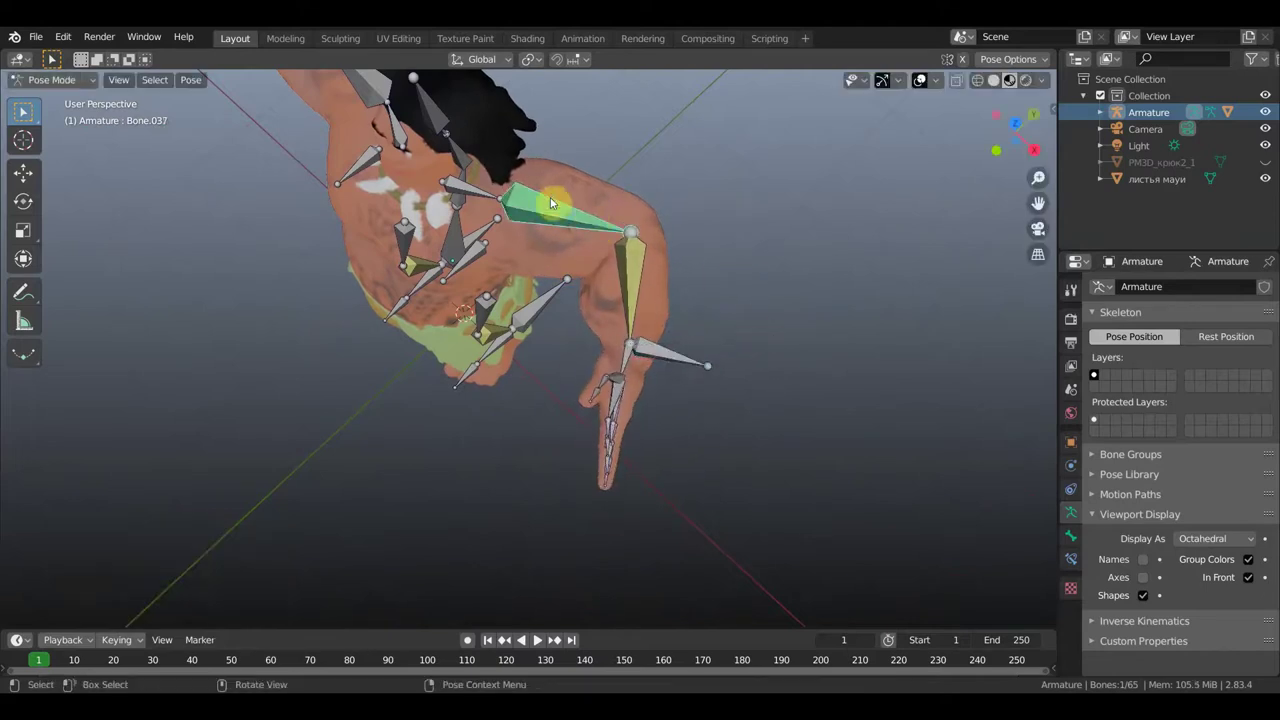
middle_click_drag(595, 222, 598, 165)
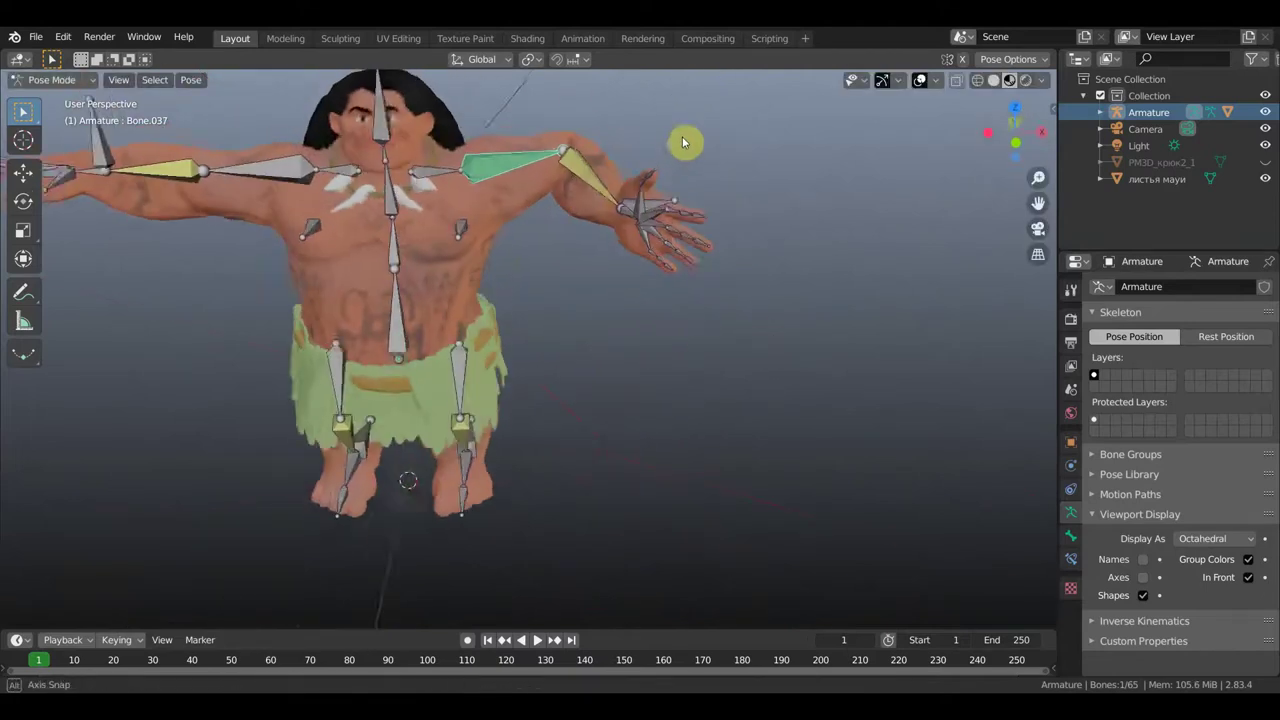
left_click(579, 176)
mouse_move(650, 195)
middle_mouse_down()
mouse_move(606, 208)
mouse_move(672, 240)
middle_mouse_up()
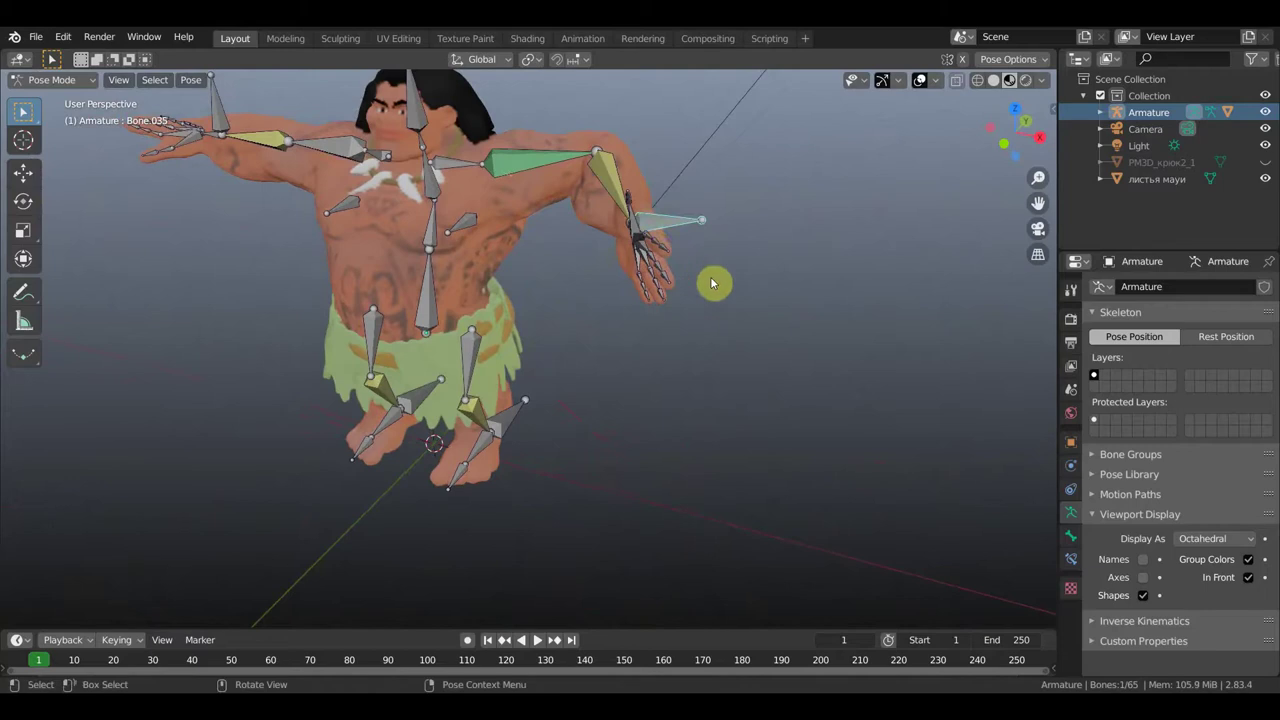
key("r")
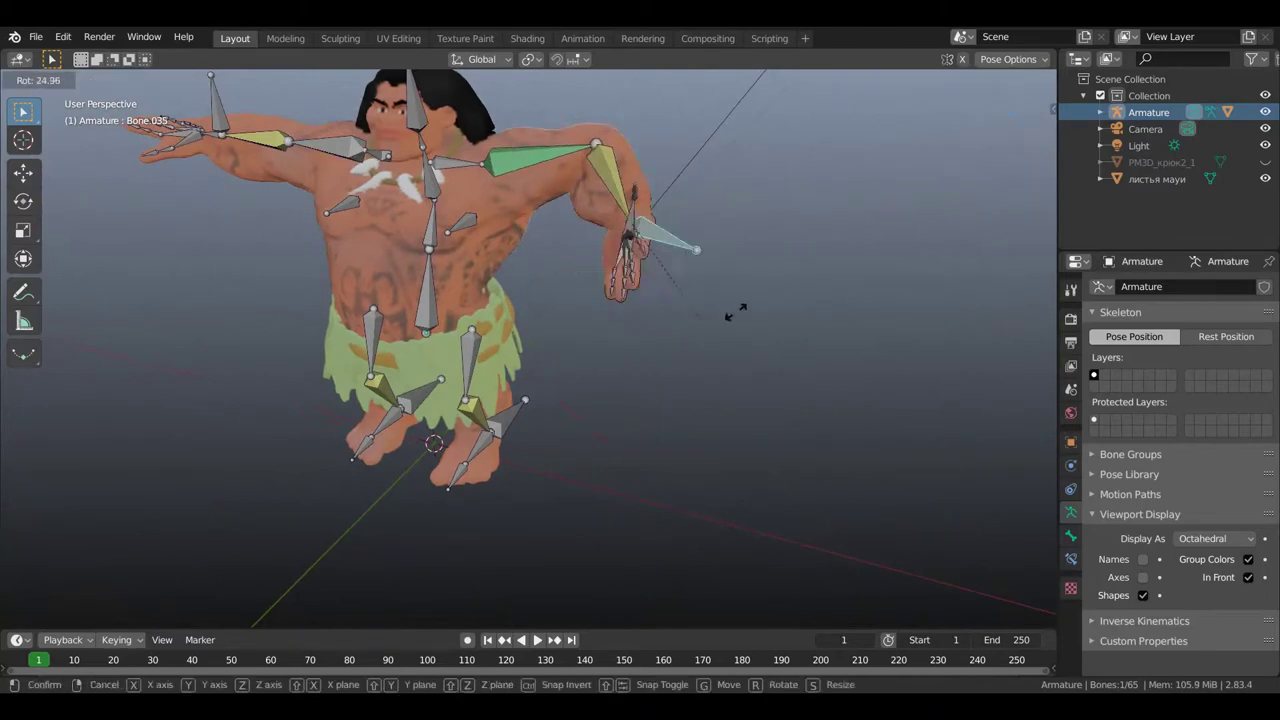
left_click(723, 214)
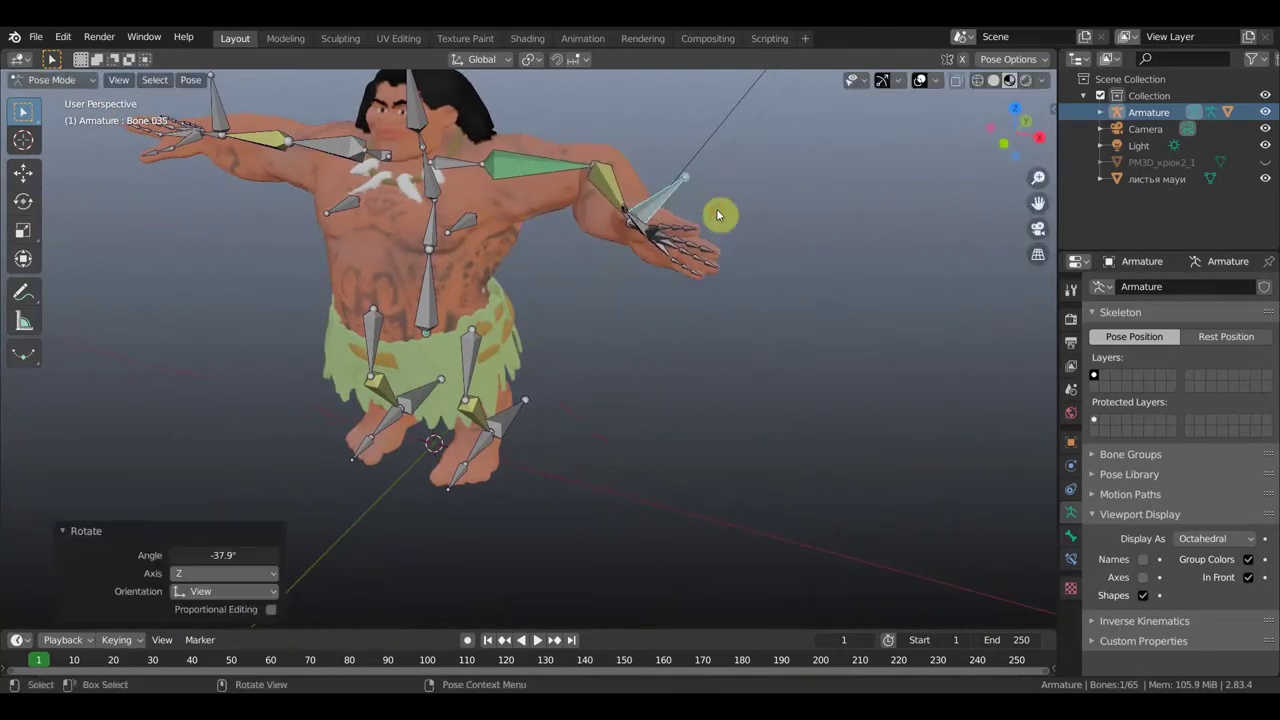
middle_click_drag(790, 220, 806, 204)
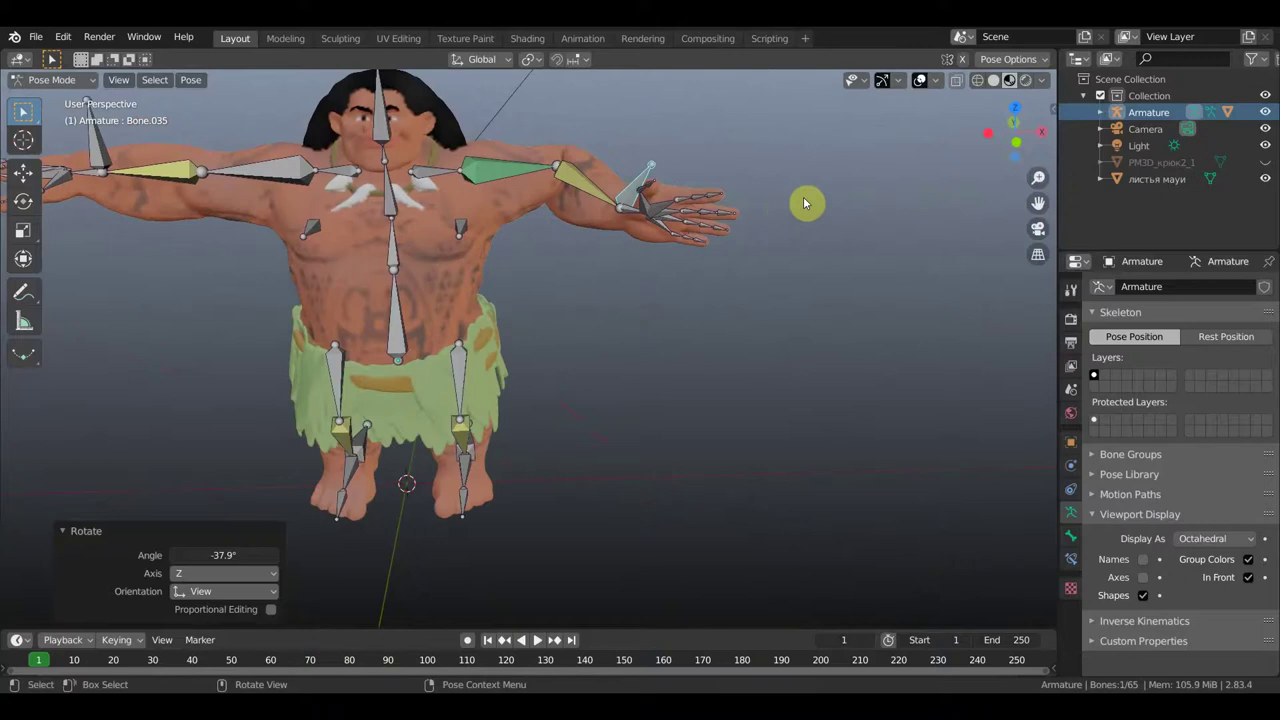
key("ctrl+z")
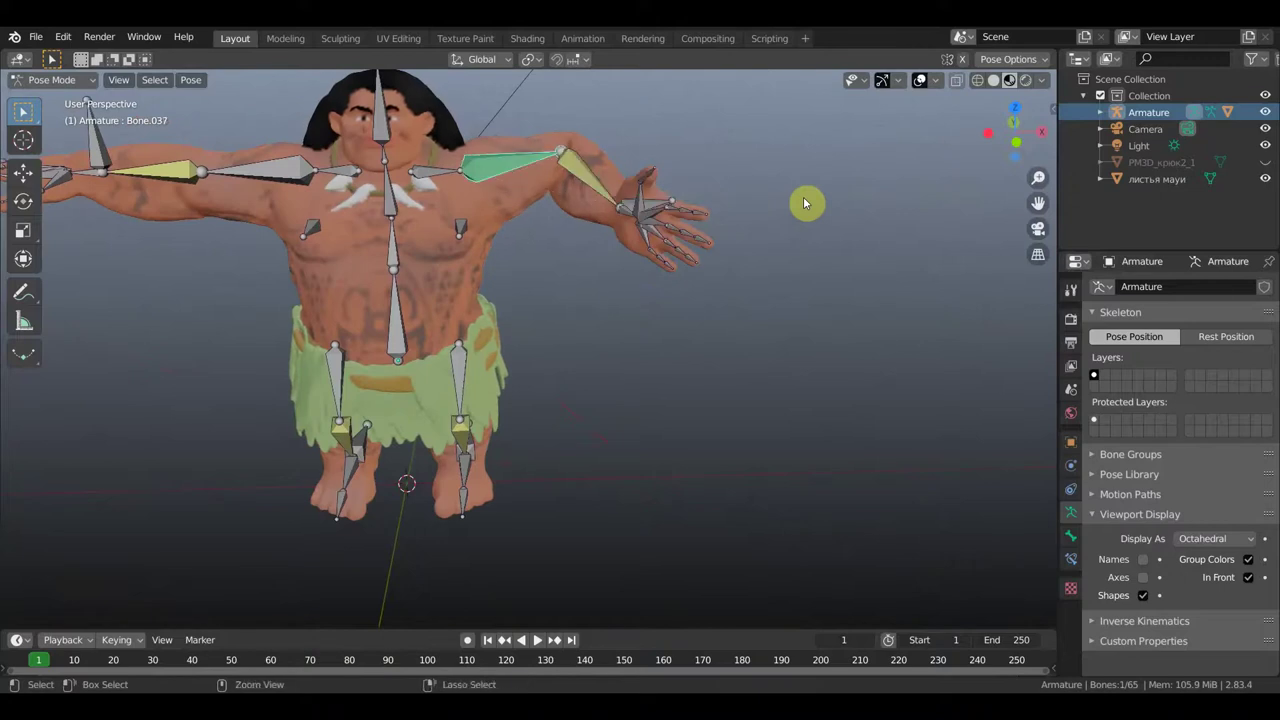
key("ctrl+z")
key("ctrl+z")
key("ctrl+z")
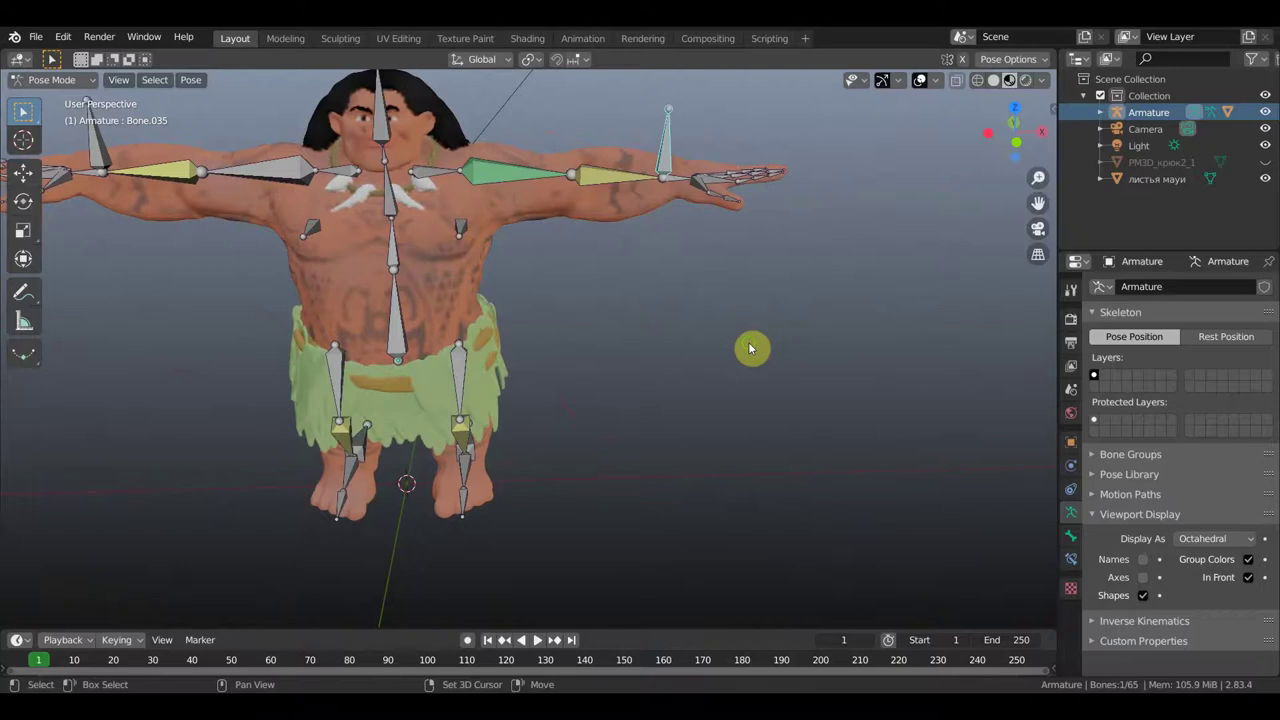
Re-enable bone Names so labels like Bone.050 and Bone.069 show on the T-posed rig.
middle_click_drag(752, 347, 871, 346)
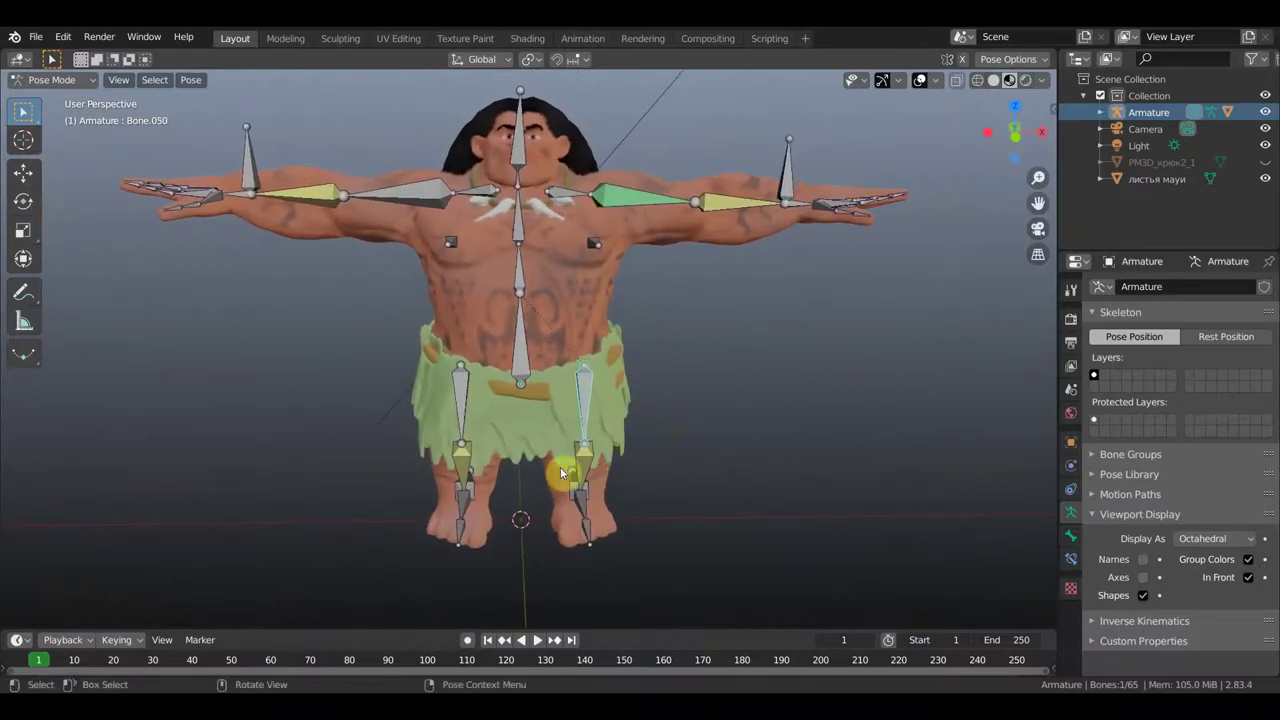
middle_click_drag(541, 466, 544, 457)
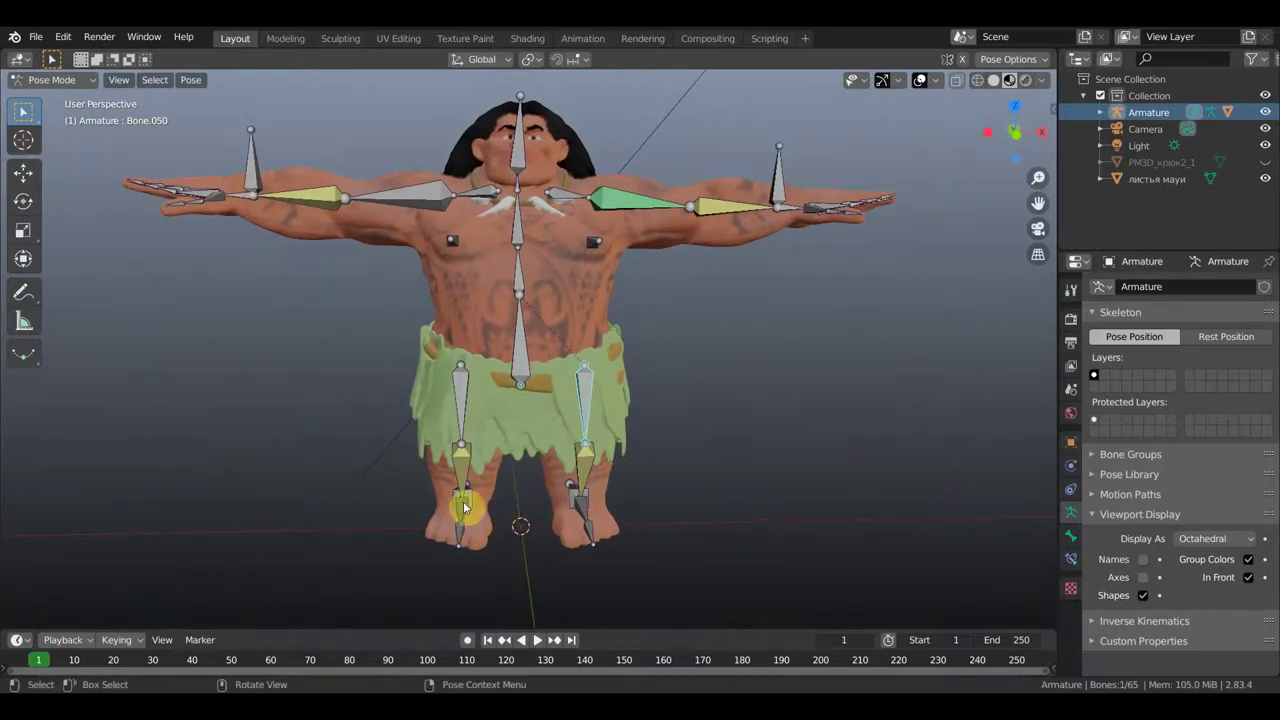
middle_click_drag(464, 508, 472, 507)
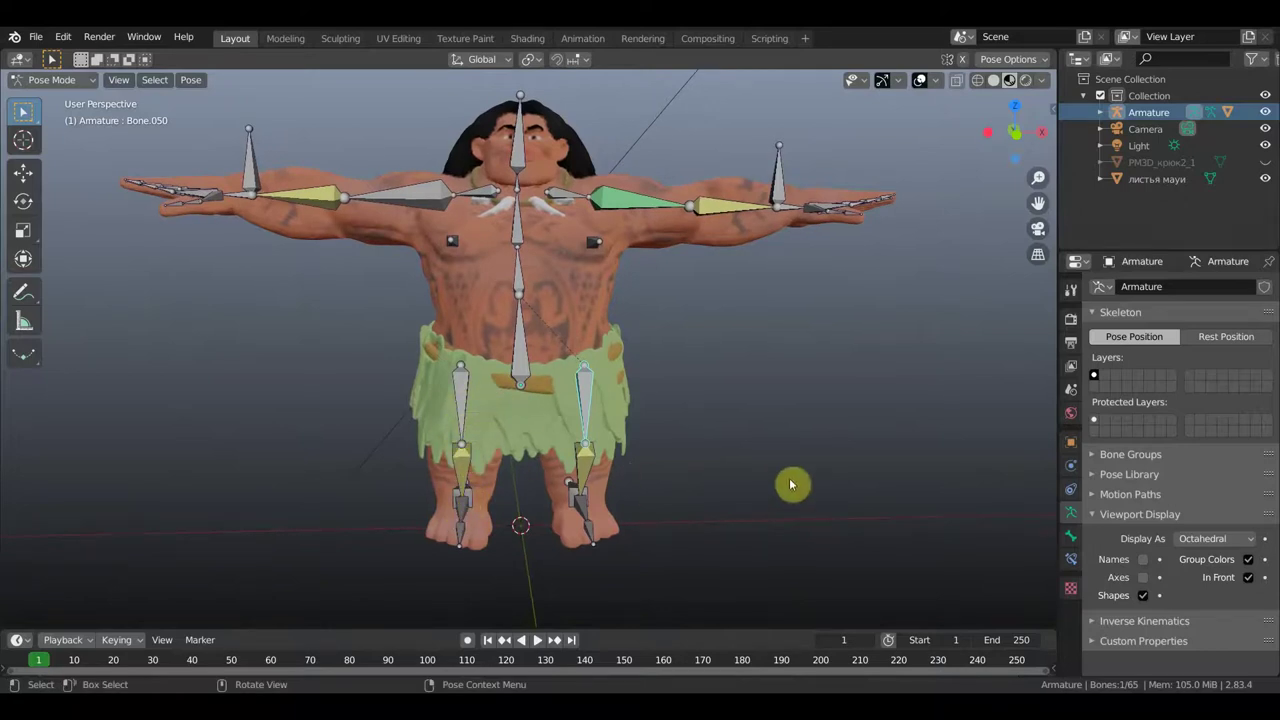
left_click(1148, 561)
middle_click_drag(891, 509, 834, 491)
middle_click_drag(642, 436, 583, 400)
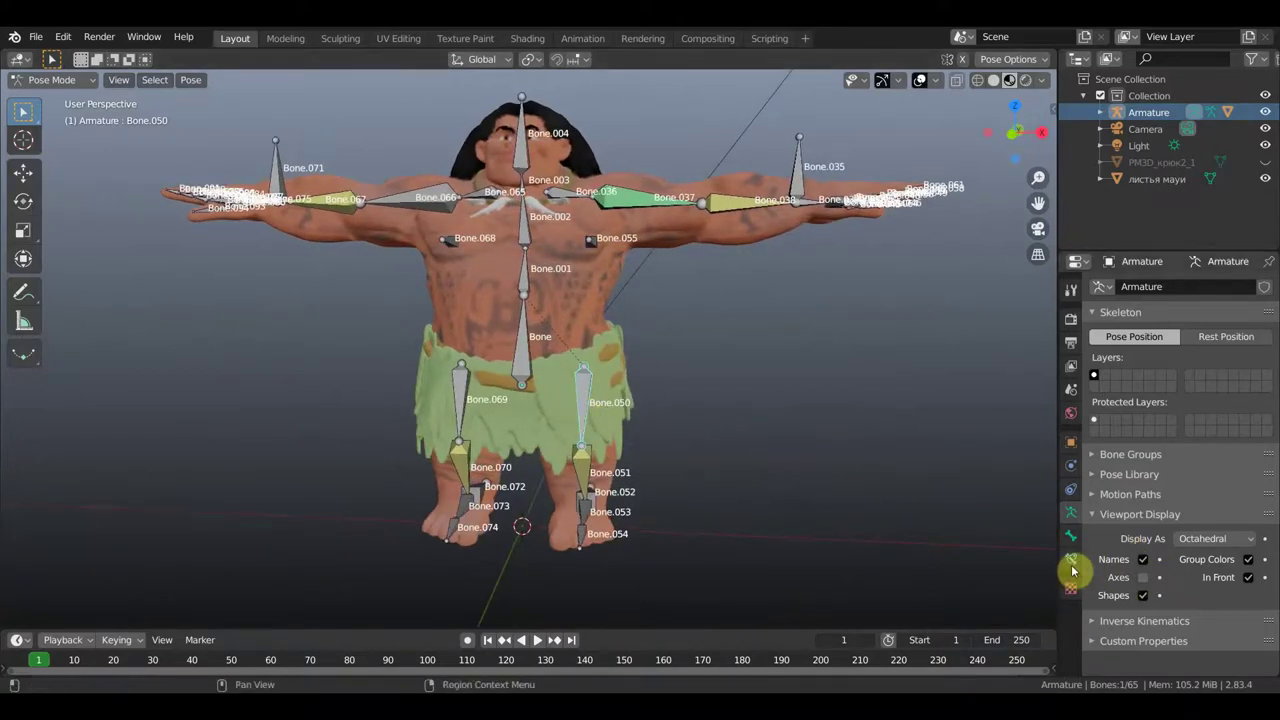
Add a Copy Location constraint to Bone.050 targeting the Armature's Bone.051.
left_click(1070, 560)
left_click(1165, 287)
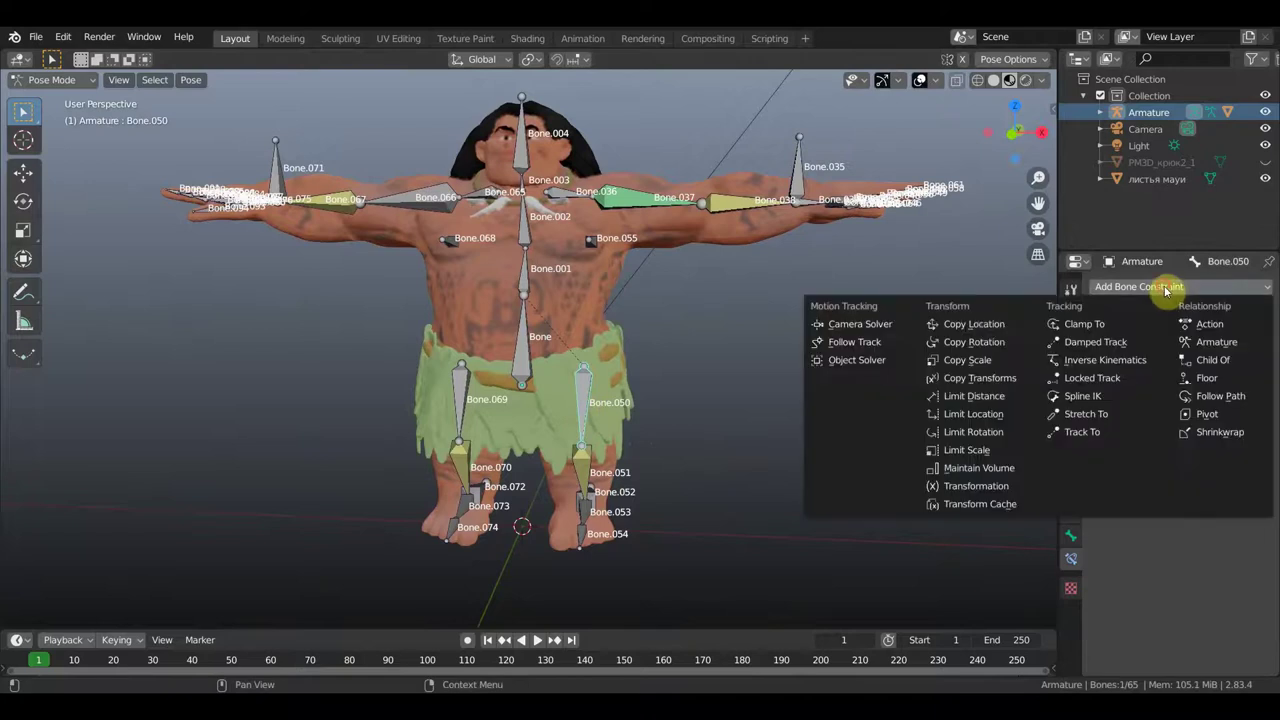
left_click(978, 324)
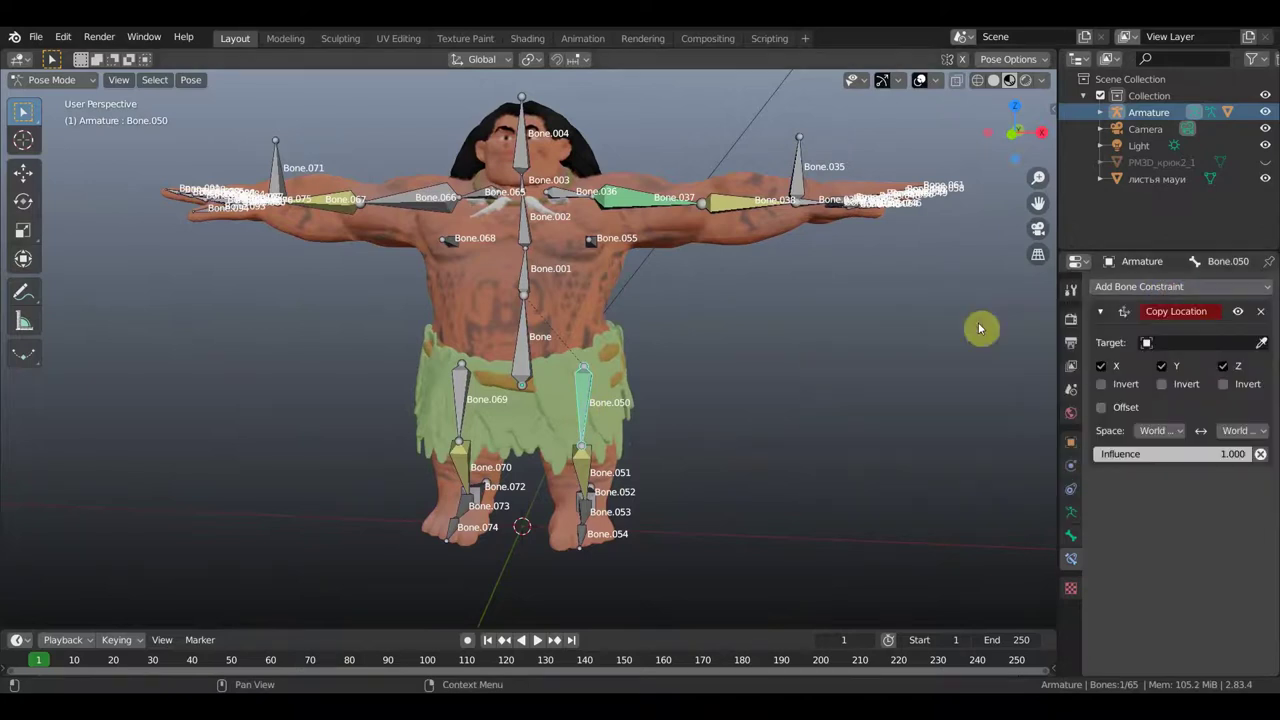
left_click(1205, 346)
left_click(1157, 368)
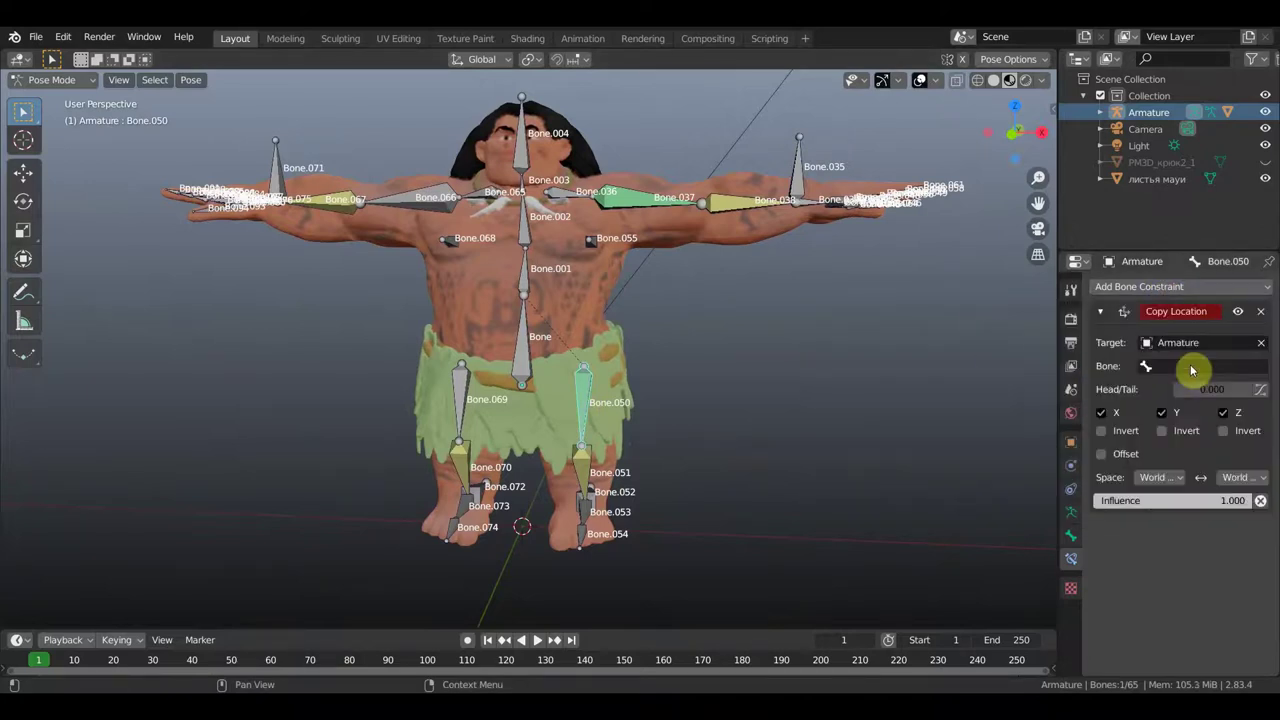
left_click(1191, 367)
scroll(1157, 493, "down", 3)
scroll(1130, 515, "down", 3)
left_click(1112, 540)
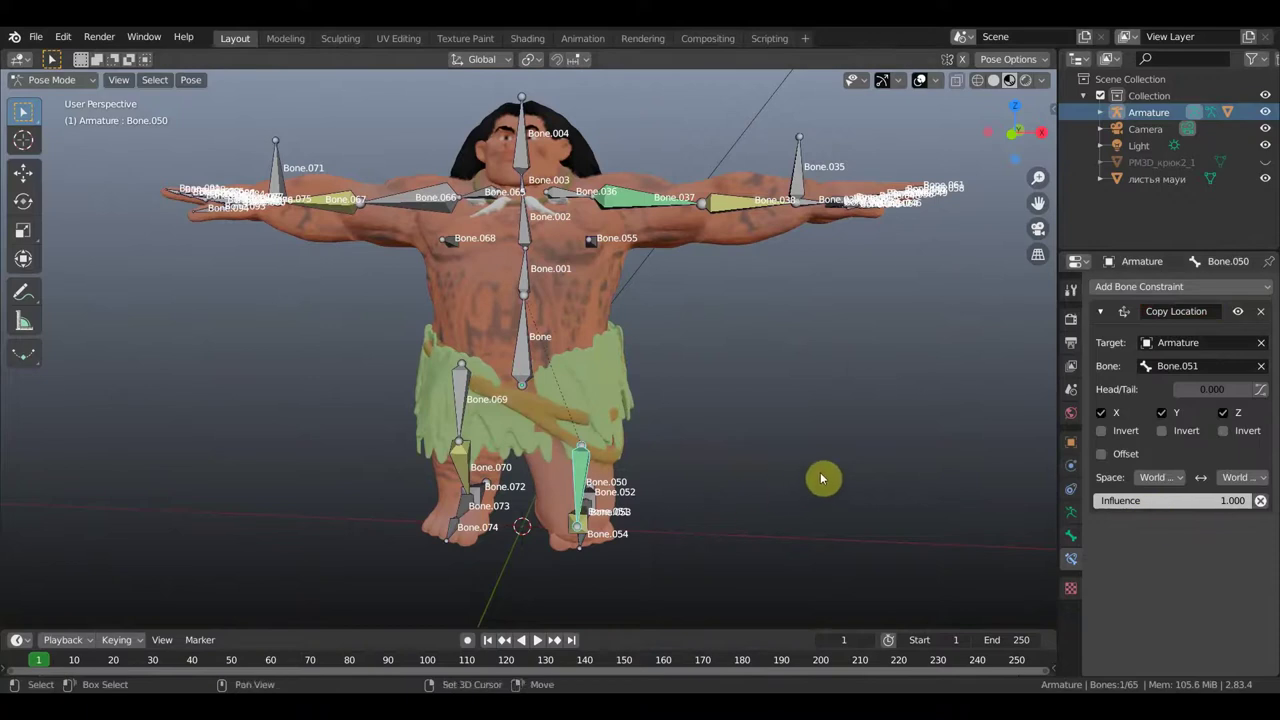
Lower the Copy Location influence from about 0.137 down to 0.054.
scroll(828, 457, "up", 2)
scroll(815, 382, "up", 2)
mouse_move(822, 408)
middle_mouse_down()
mouse_move(711, 403)
mouse_move(749, 417)
middle_mouse_up()
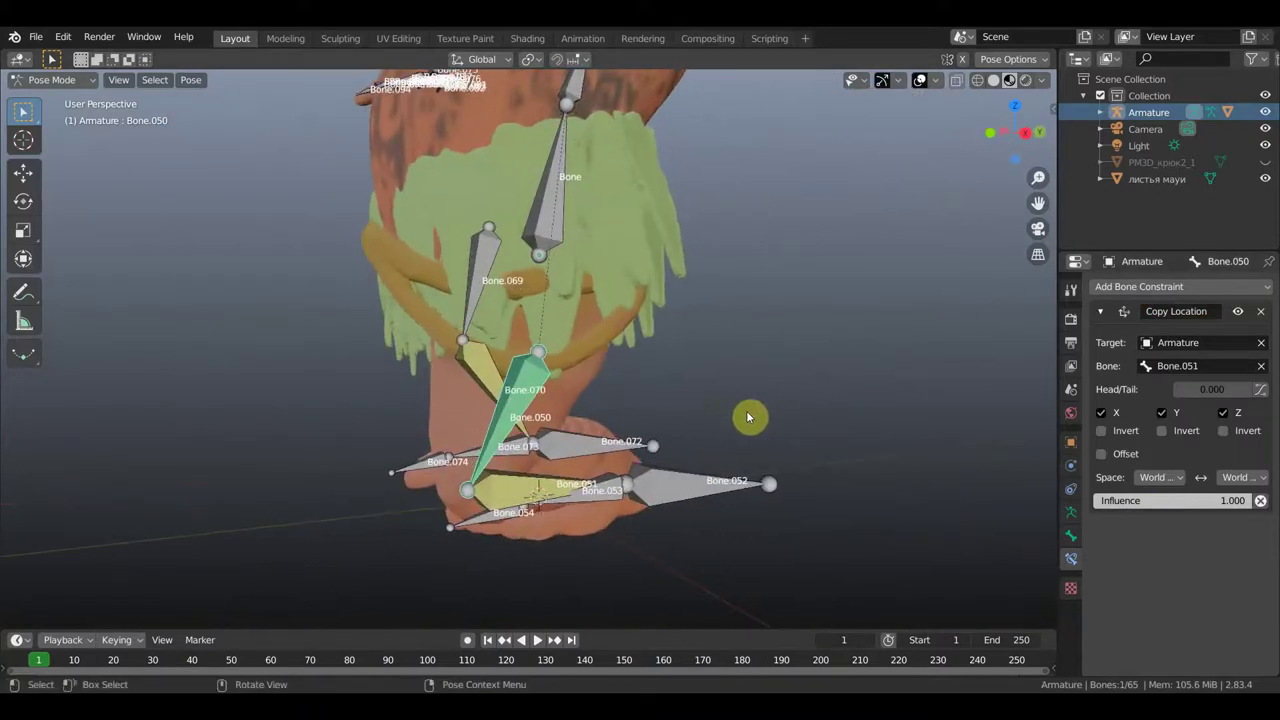
left_click_drag(1244, 505, 1097, 500)
mouse_move(847, 441)
middle_mouse_down()
mouse_move(908, 438)
mouse_move(638, 410)
middle_mouse_up()
Add a Copy Transforms constraint to Bone.051 with the Armature as its target.
left_click(607, 392)
left_click(1150, 287)
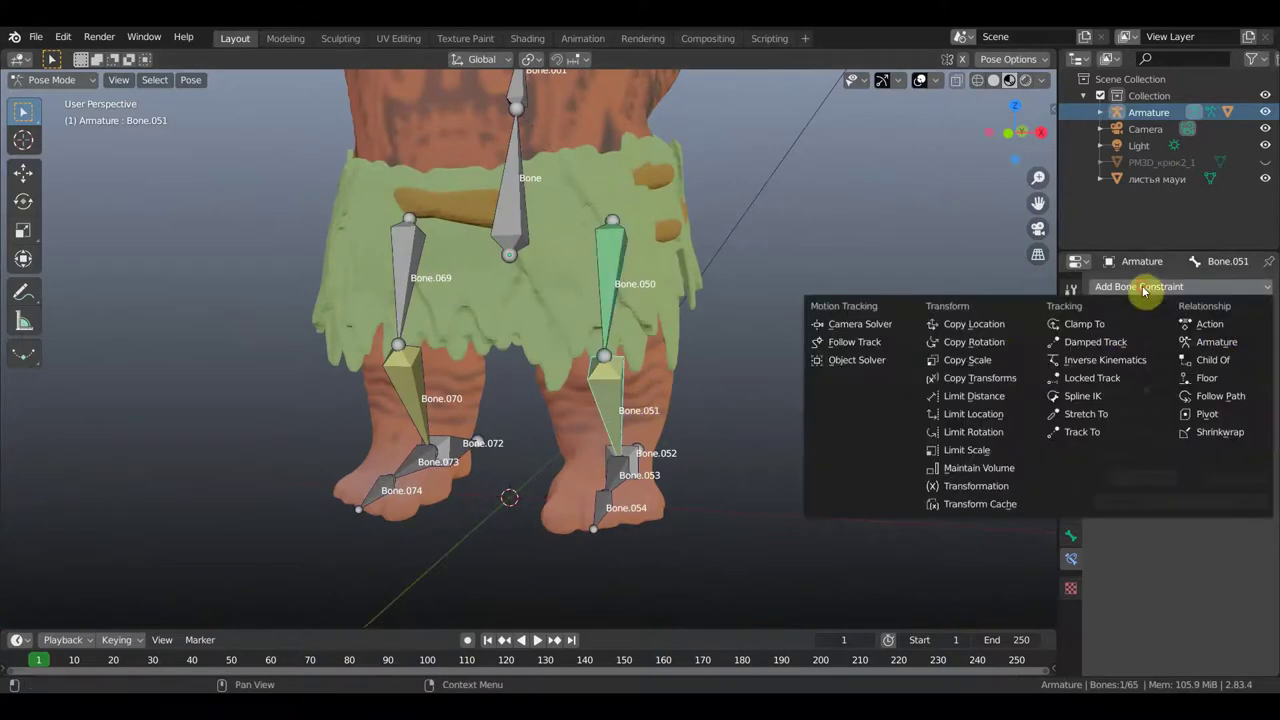
left_click(988, 378)
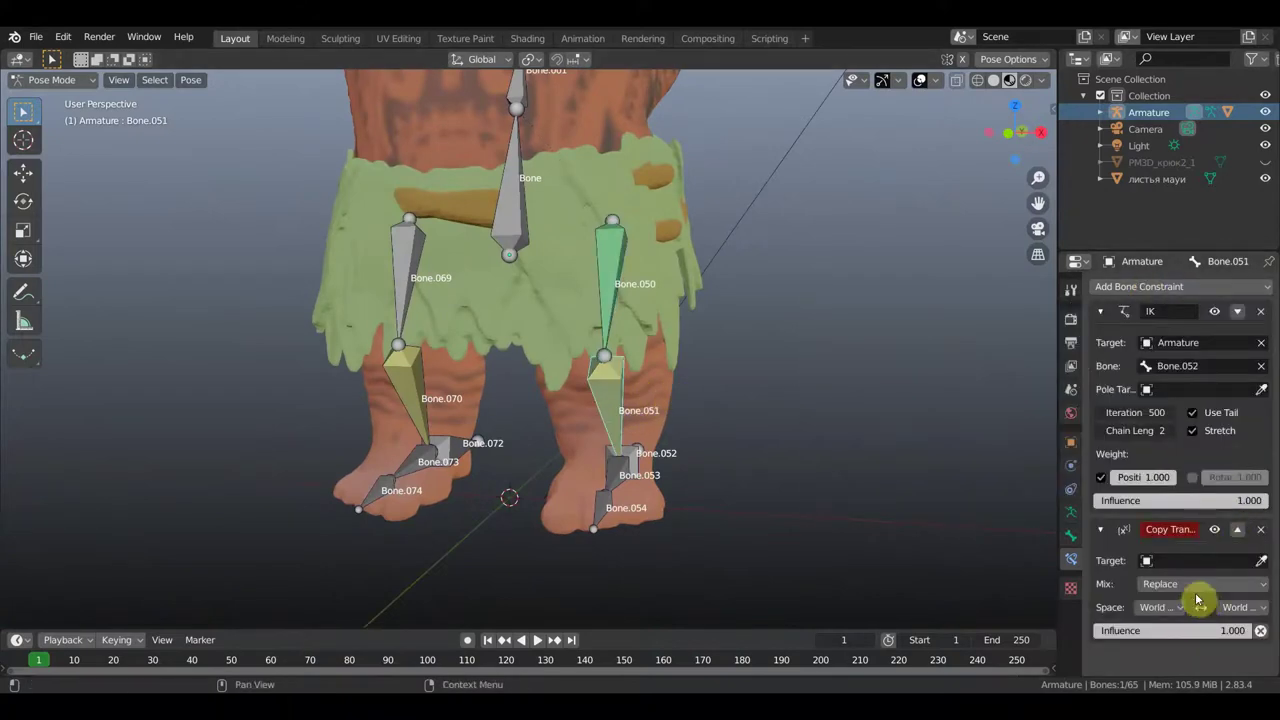
left_click(1203, 560)
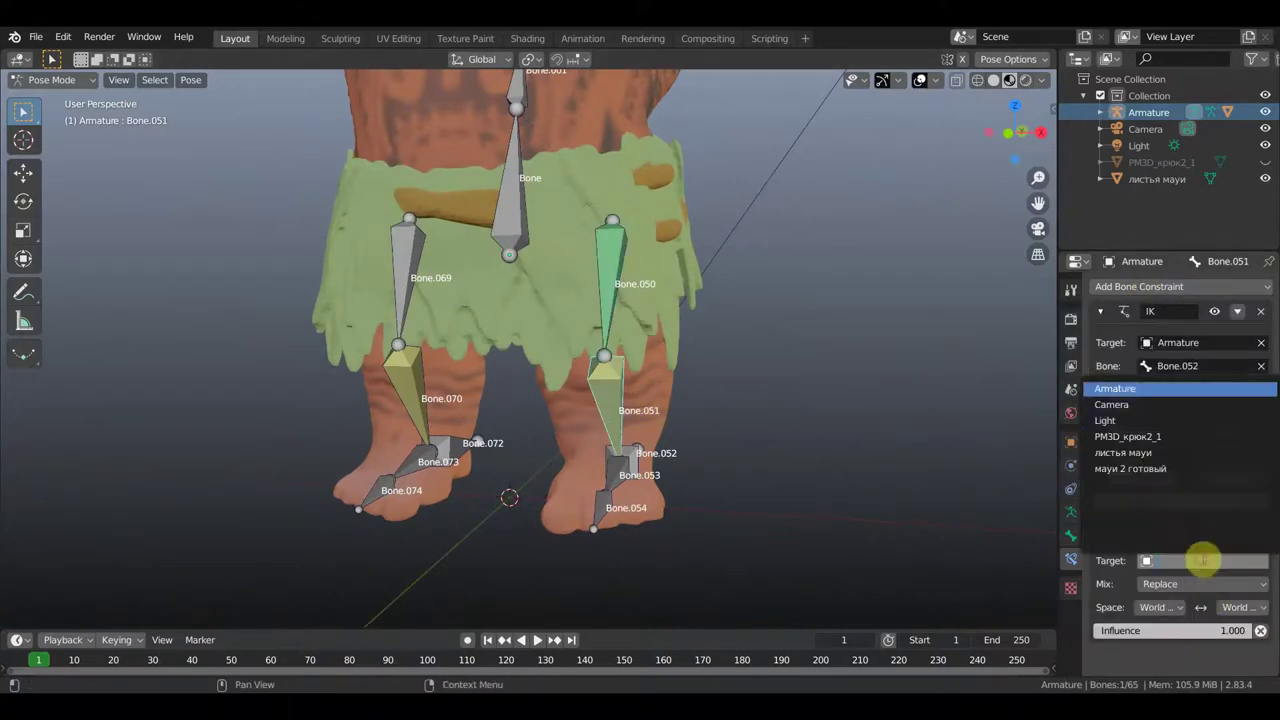
left_click(1140, 390)
Set the Copy Transforms constraint to follow Bone.052.
mouse_move(879, 537)
middle_mouse_down()
mouse_move(784, 528)
mouse_move(680, 490)
middle_mouse_up()
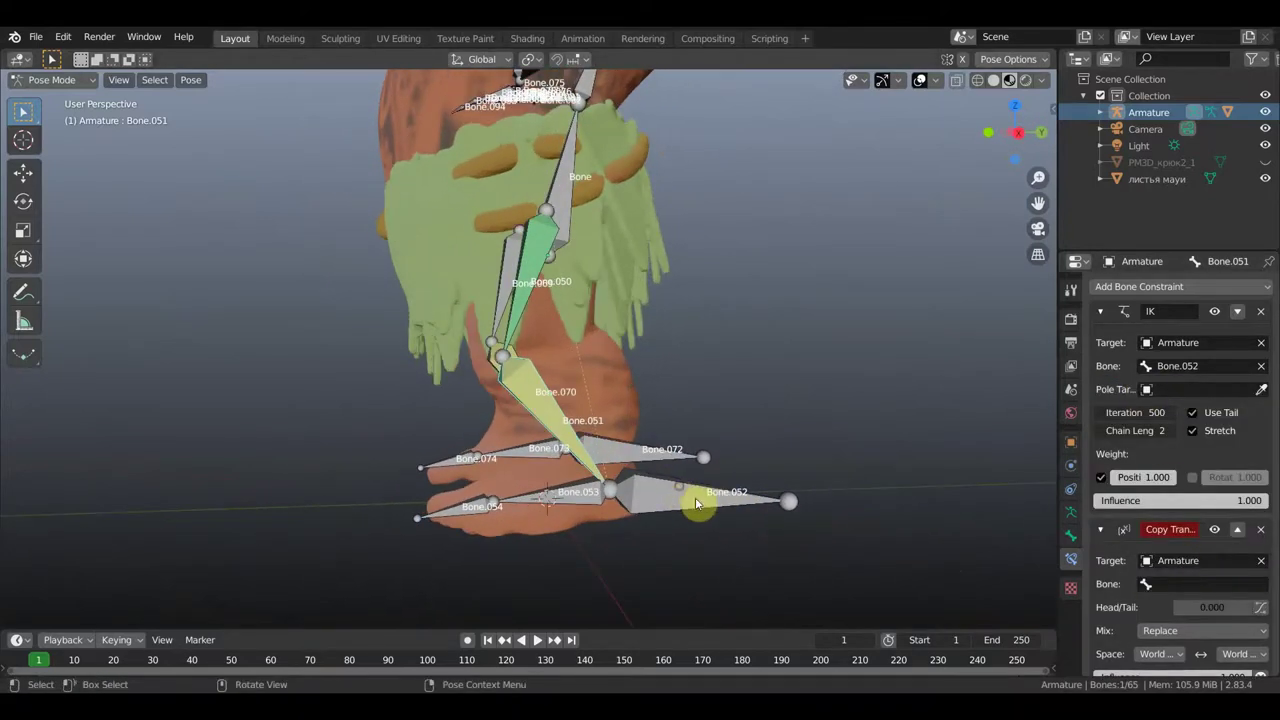
left_click(702, 499)
left_click(600, 456)
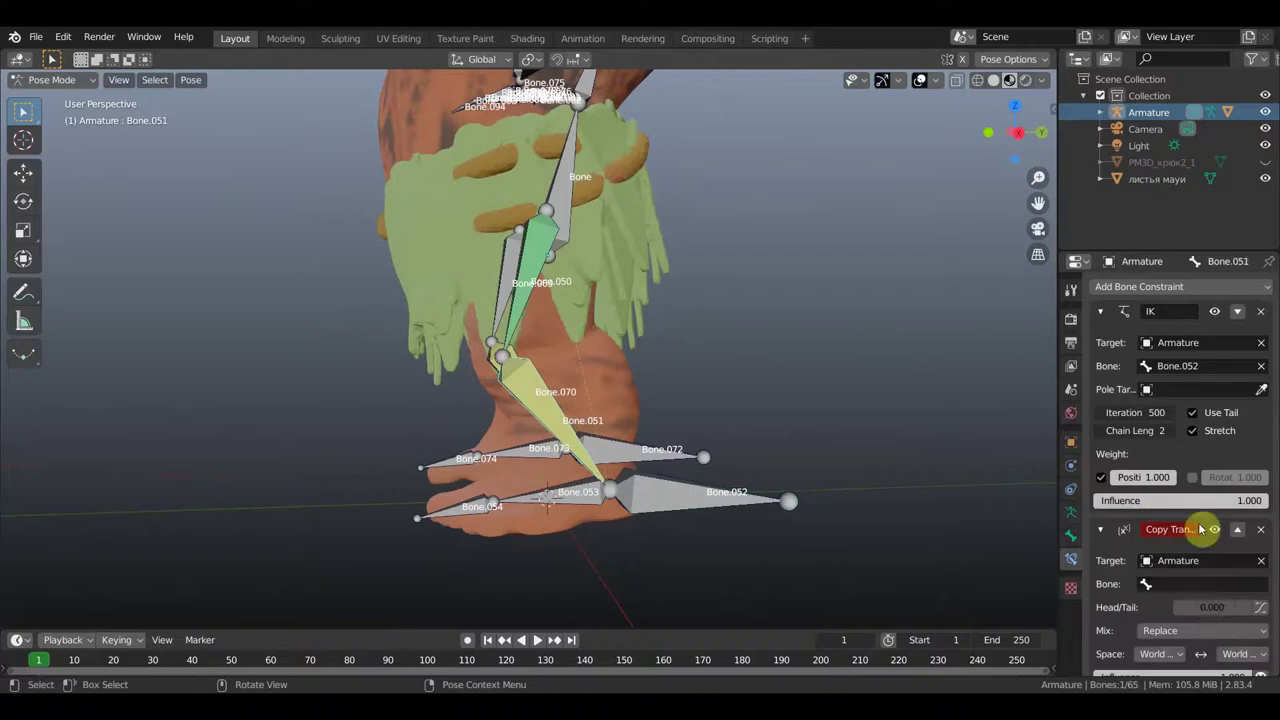
scroll(1210, 600, "down", 1)
left_click(1201, 563)
scroll(1138, 507, "down", 10)
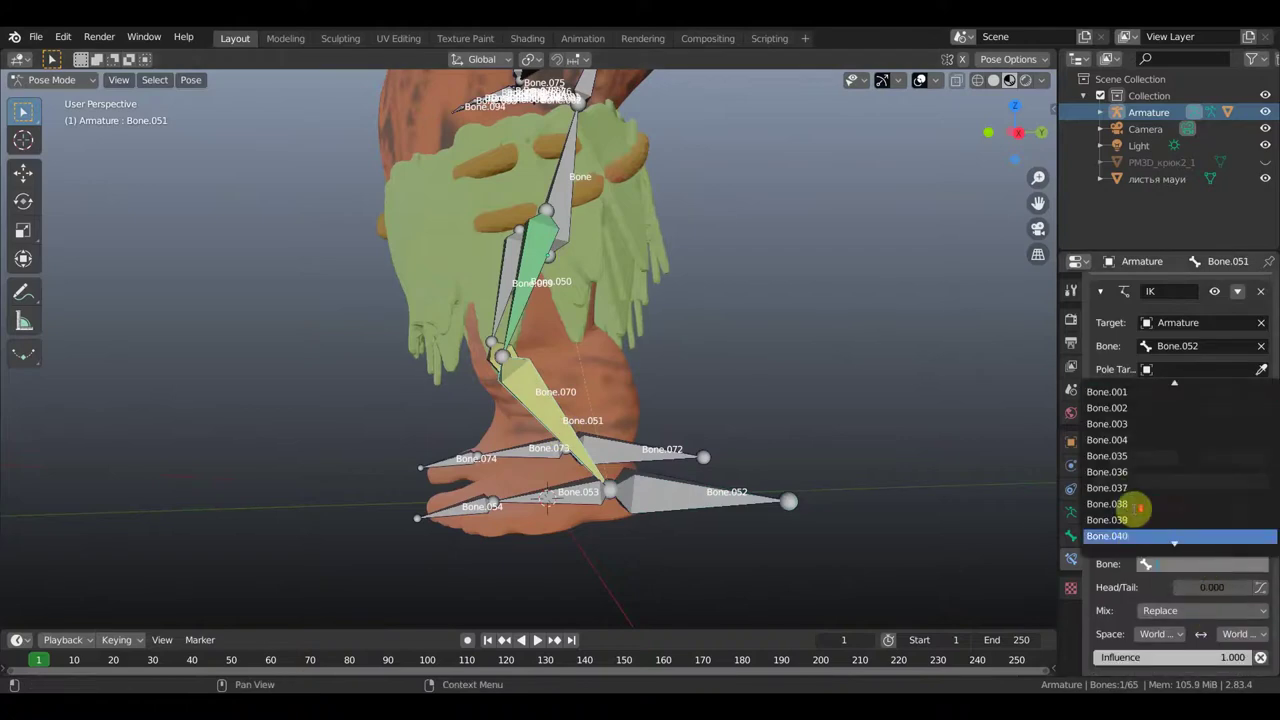
scroll(1110, 537, "down", 1)
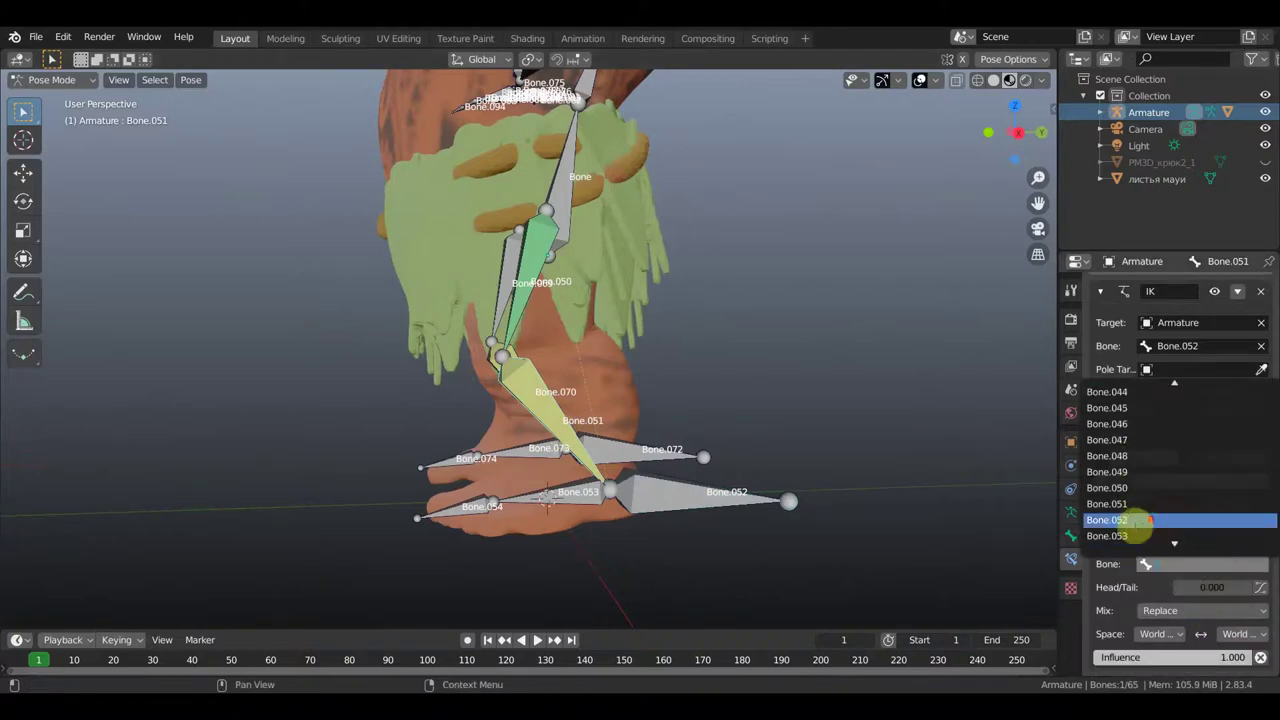
left_click(1128, 524)
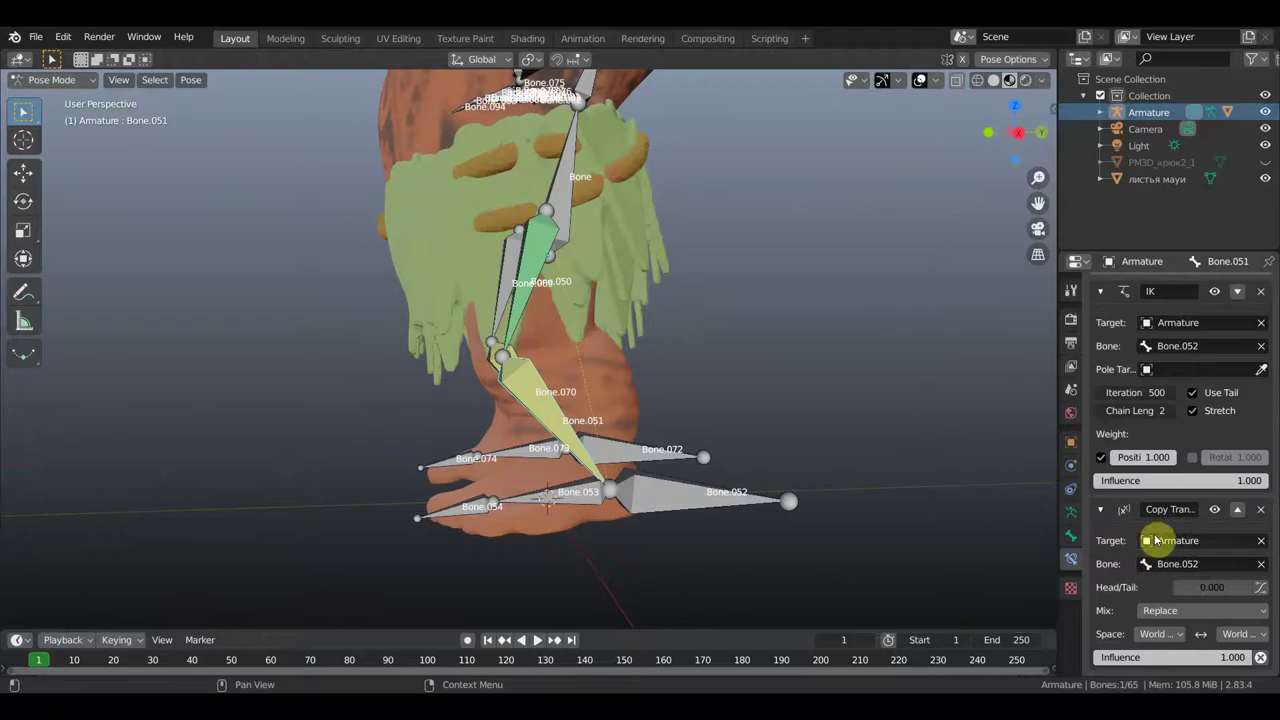
Set both target and owner spaces of the Copy Transforms constraint to Local Space.
left_click(1178, 637)
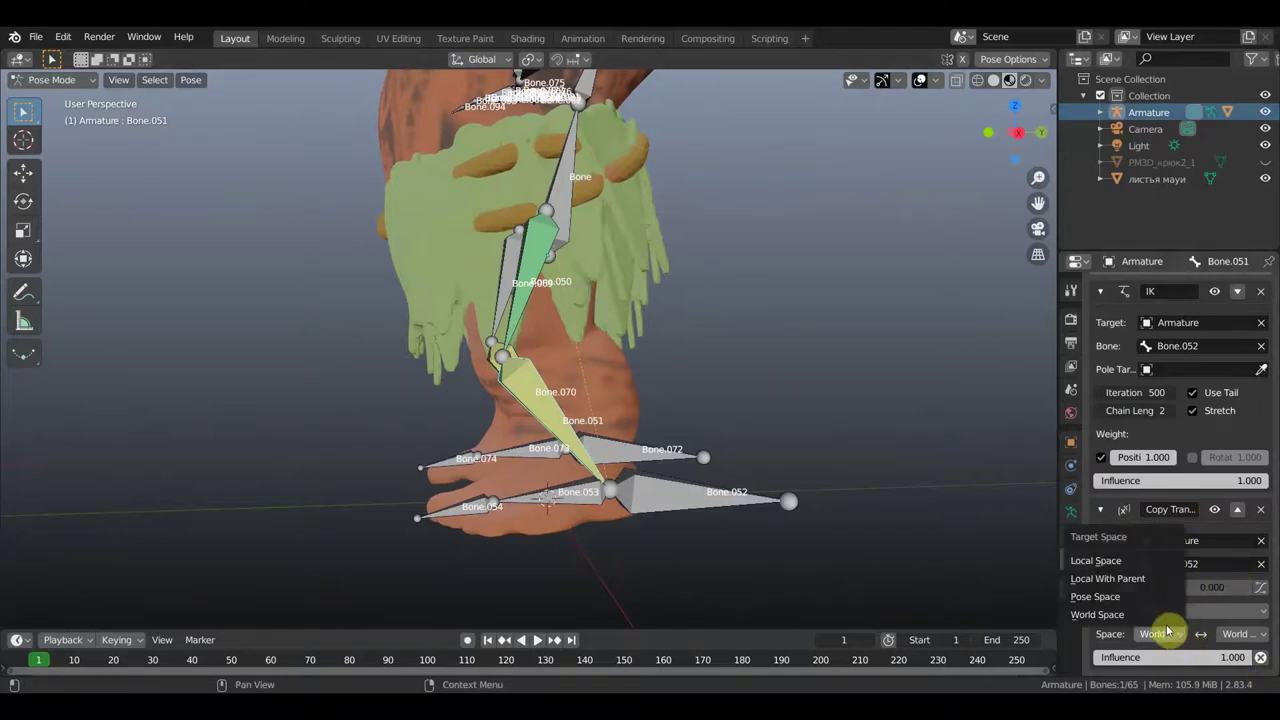
left_click(1117, 562)
left_click(1262, 638)
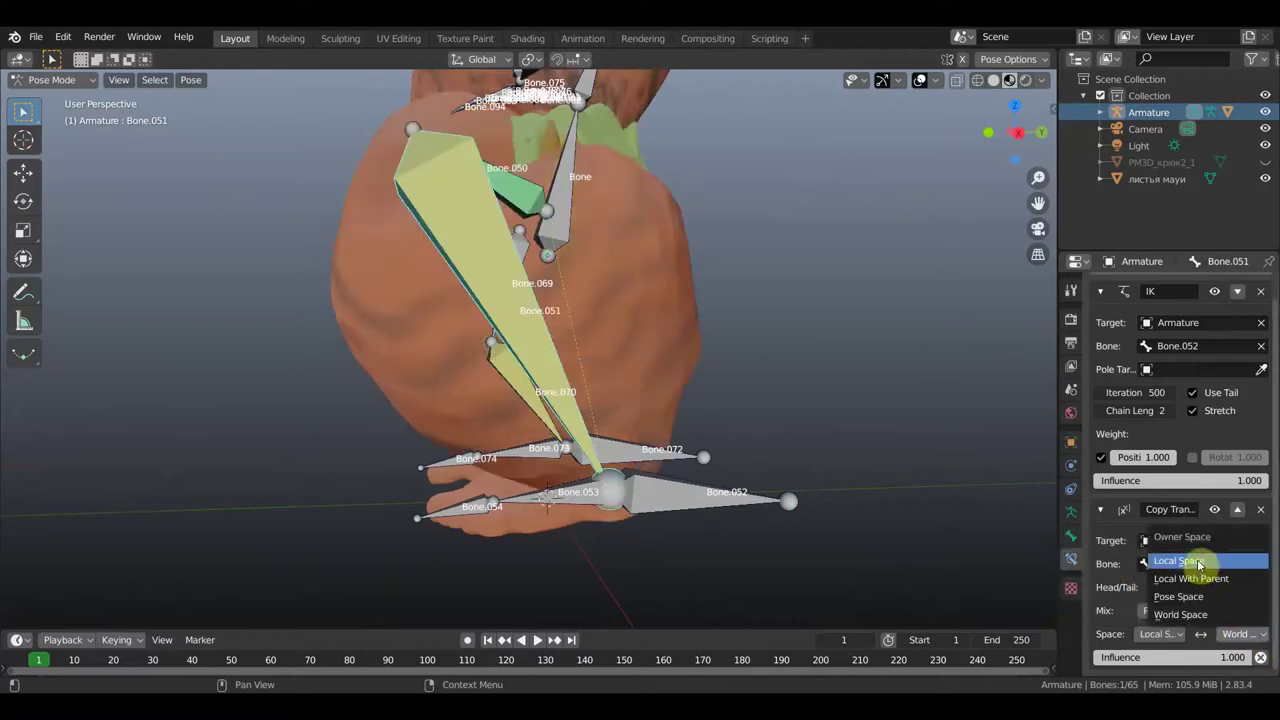
left_click(1179, 561)
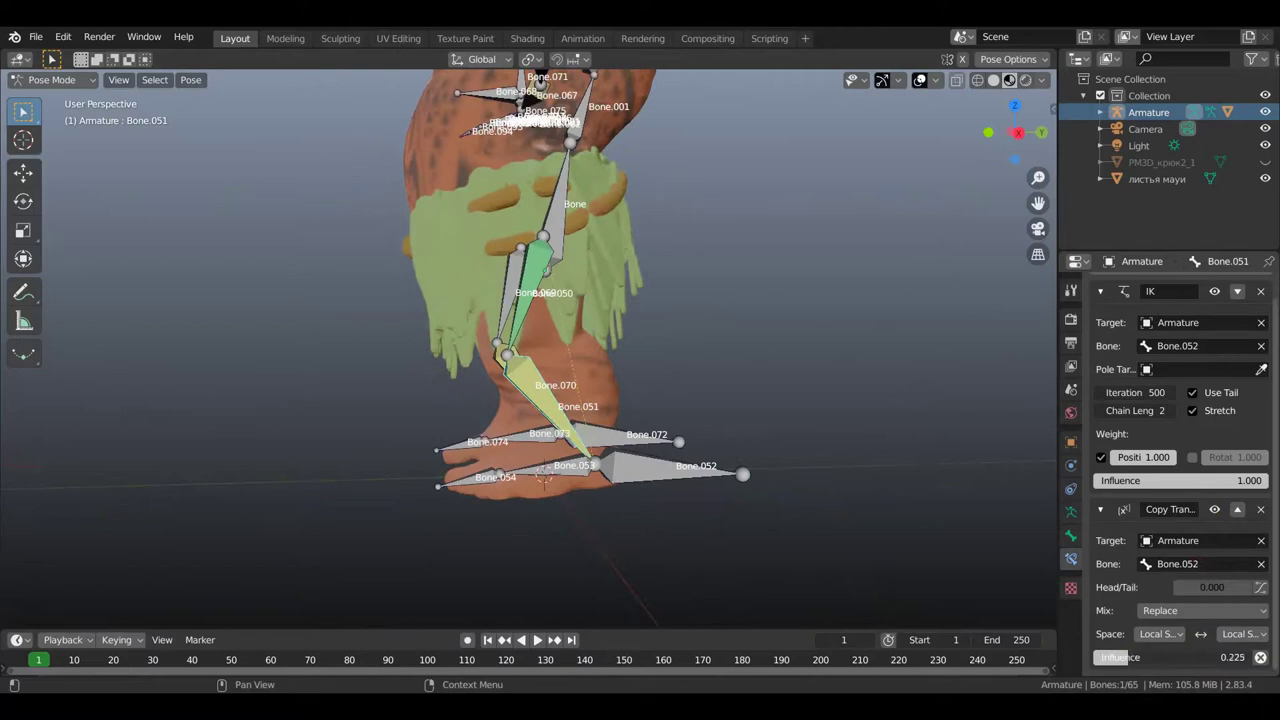
middle_click_drag(829, 520, 928, 517)
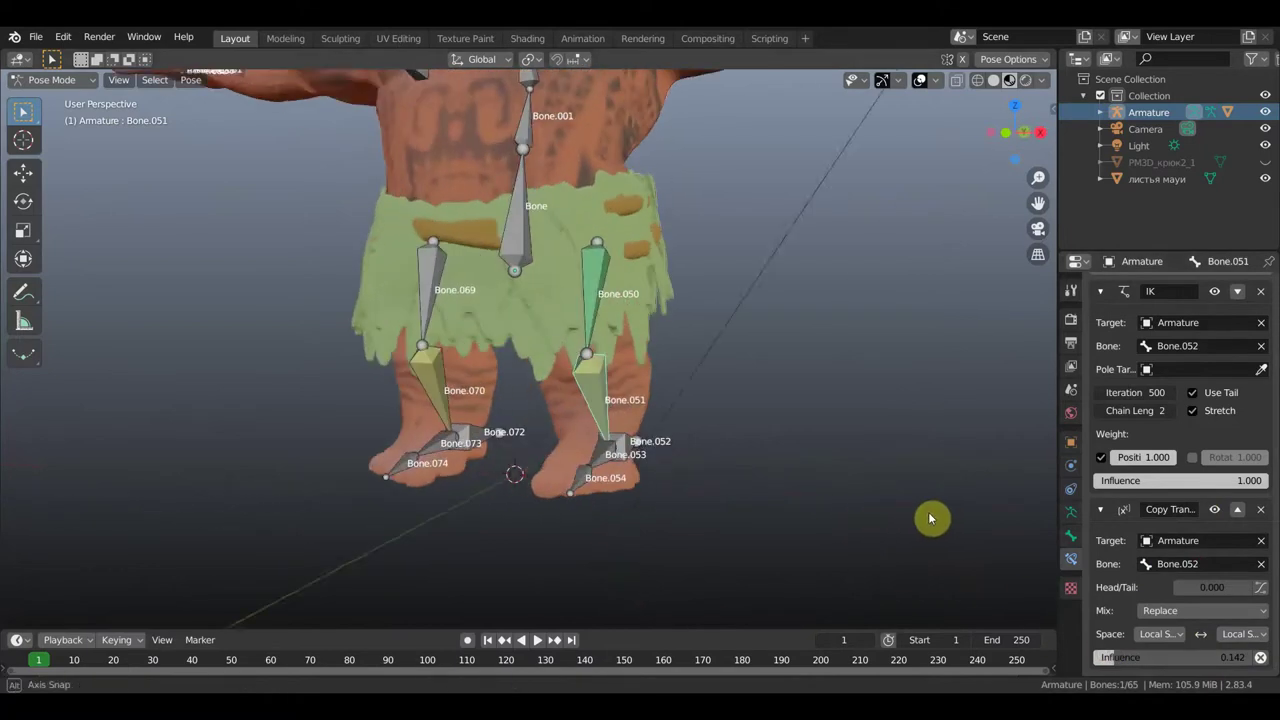
mouse_move(834, 440)
middle_mouse_down()
mouse_move(716, 448)
mouse_move(674, 466)
mouse_move(743, 380)
mouse_move(737, 351)
mouse_move(986, 448)
middle_mouse_up()
Select the foot bone Bone.052 and hide the bone name labels.
left_click(737, 486)
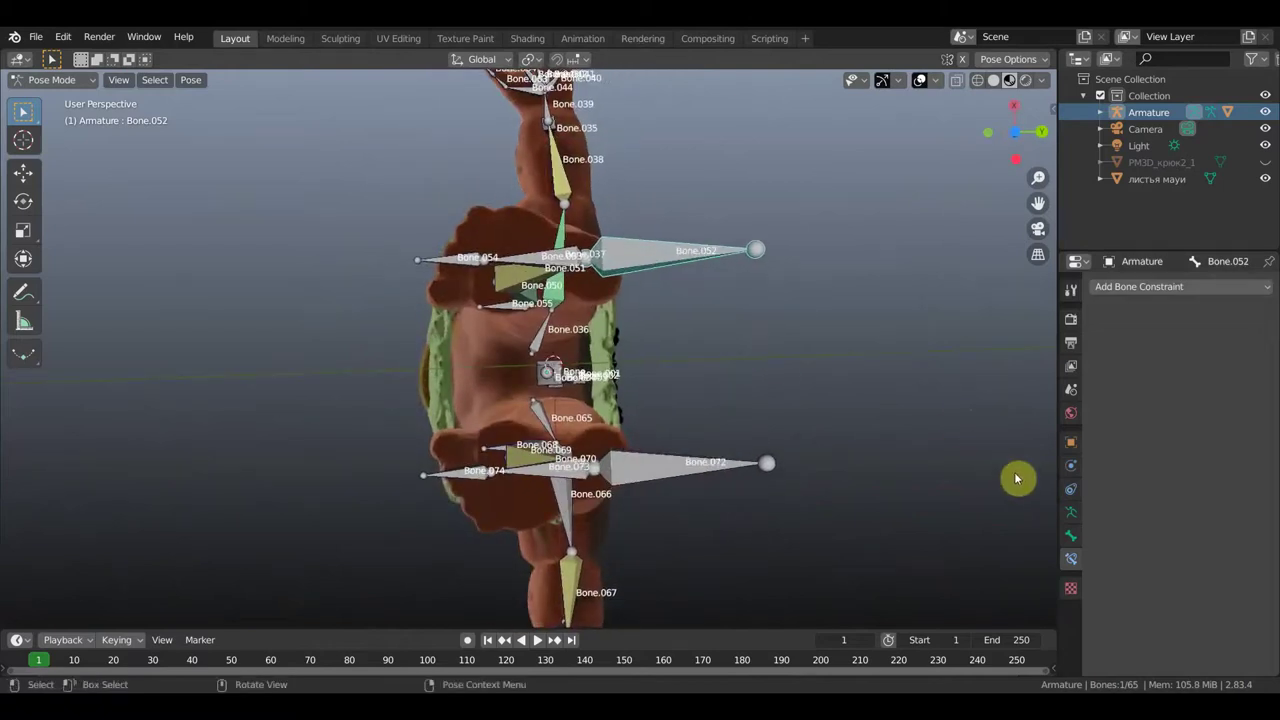
left_click(1070, 512)
left_click(1142, 559)
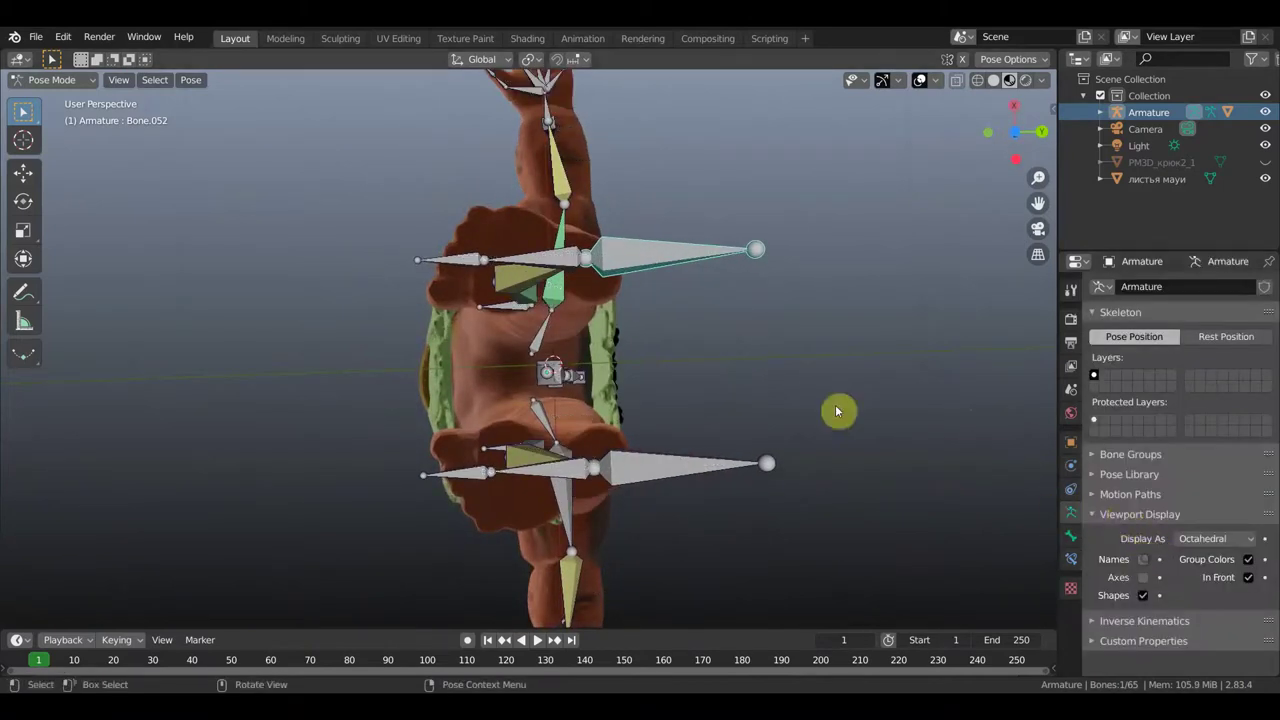
Test the leg by rotating Bone.052 several times, ending at about -89.5° around Z.
key("r")
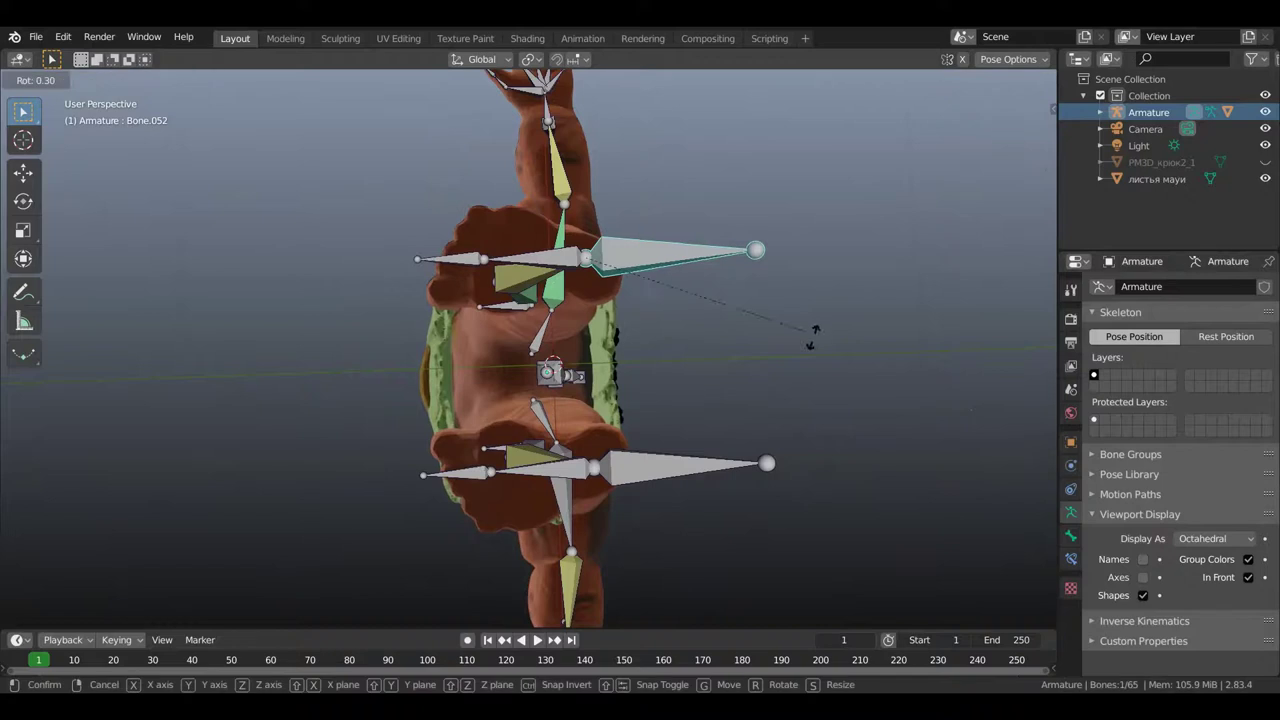
left_click(586, 400)
mouse_move(826, 329)
middle_mouse_down()
mouse_move(848, 385)
mouse_move(610, 345)
mouse_move(614, 391)
mouse_move(666, 446)
mouse_move(756, 490)
middle_mouse_up()
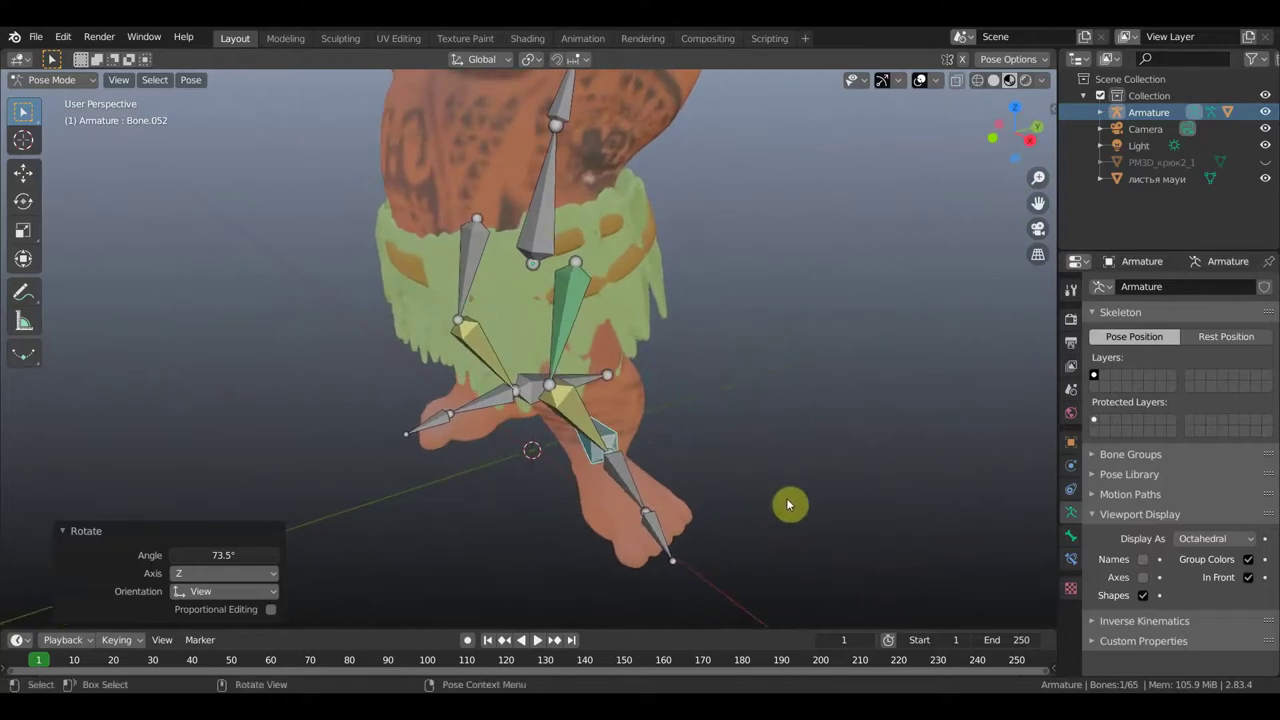
key("r")
left_click(717, 479)
mouse_move(717, 479)
middle_mouse_down()
mouse_move(671, 426)
mouse_move(654, 457)
mouse_move(654, 534)
mouse_move(724, 400)
mouse_move(709, 329)
mouse_move(674, 334)
mouse_move(660, 320)
mouse_move(689, 320)
middle_mouse_up()
key("r")
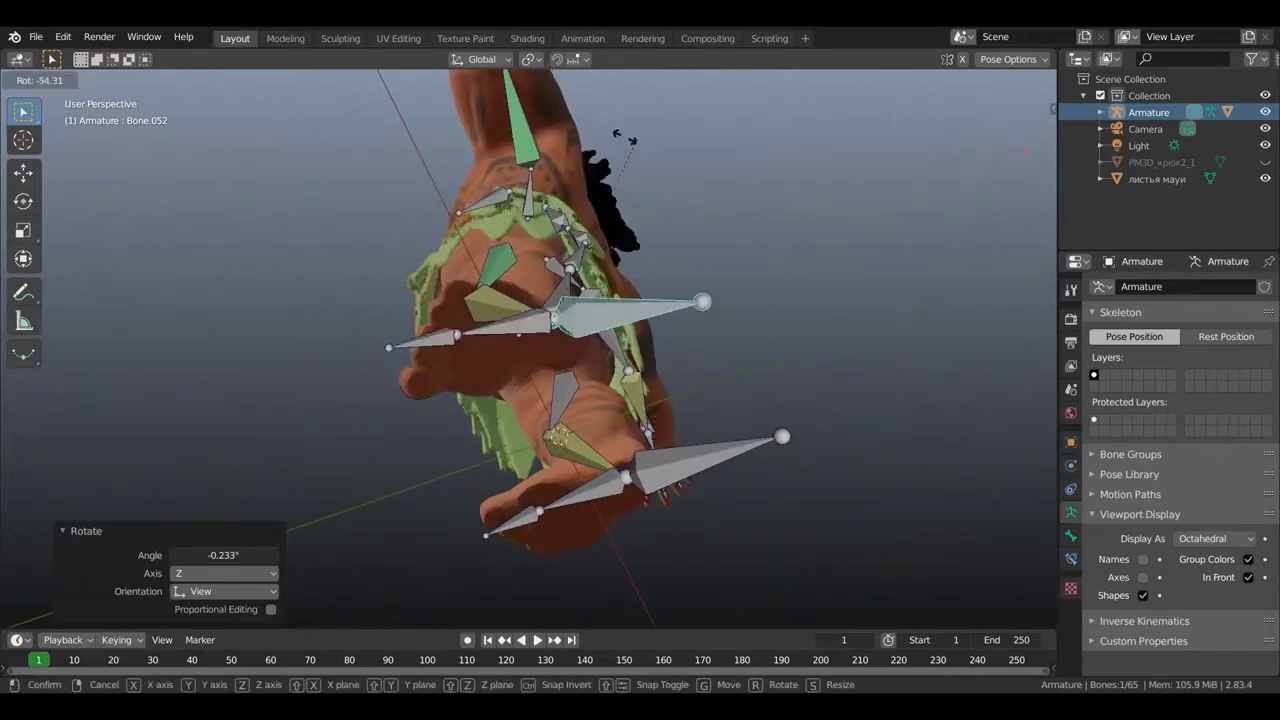
left_click(677, 263)
mouse_move(822, 402)
middle_mouse_down()
mouse_move(929, 403)
mouse_move(912, 410)
middle_mouse_up()
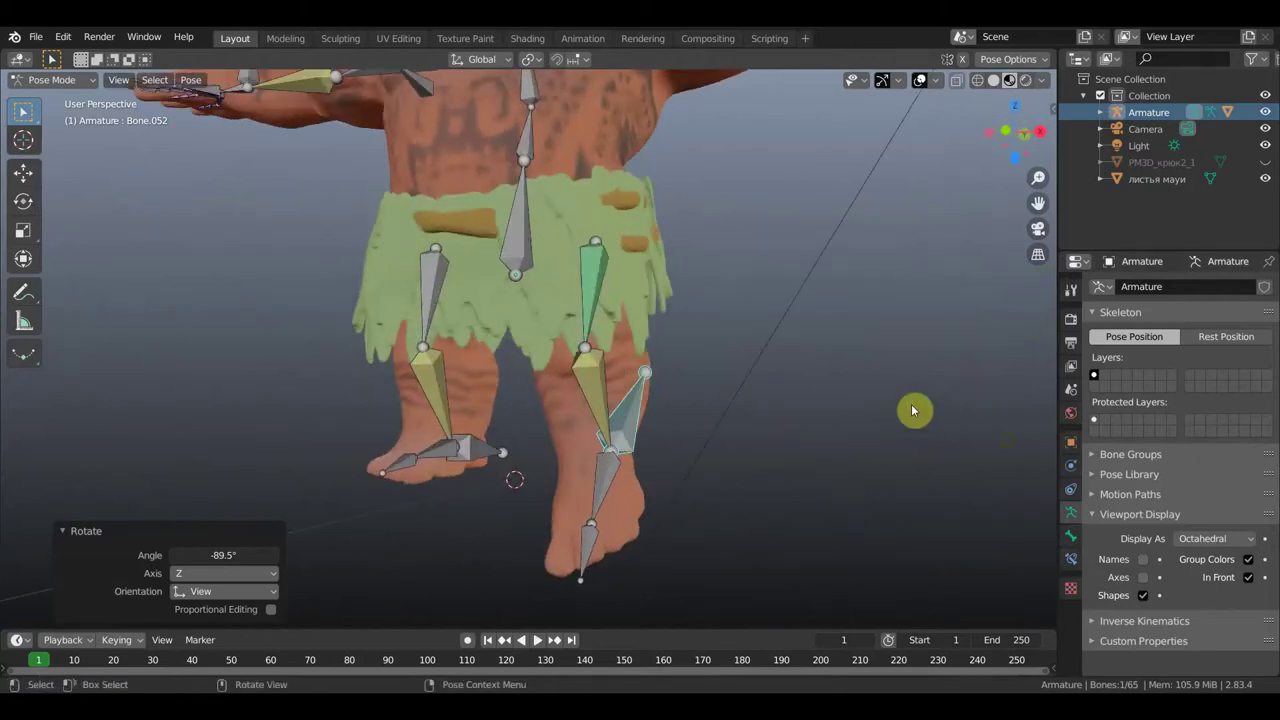
Adjust Bone.050's Copy Location influence to about 0.167.
left_click(597, 293)
left_click(1071, 559)
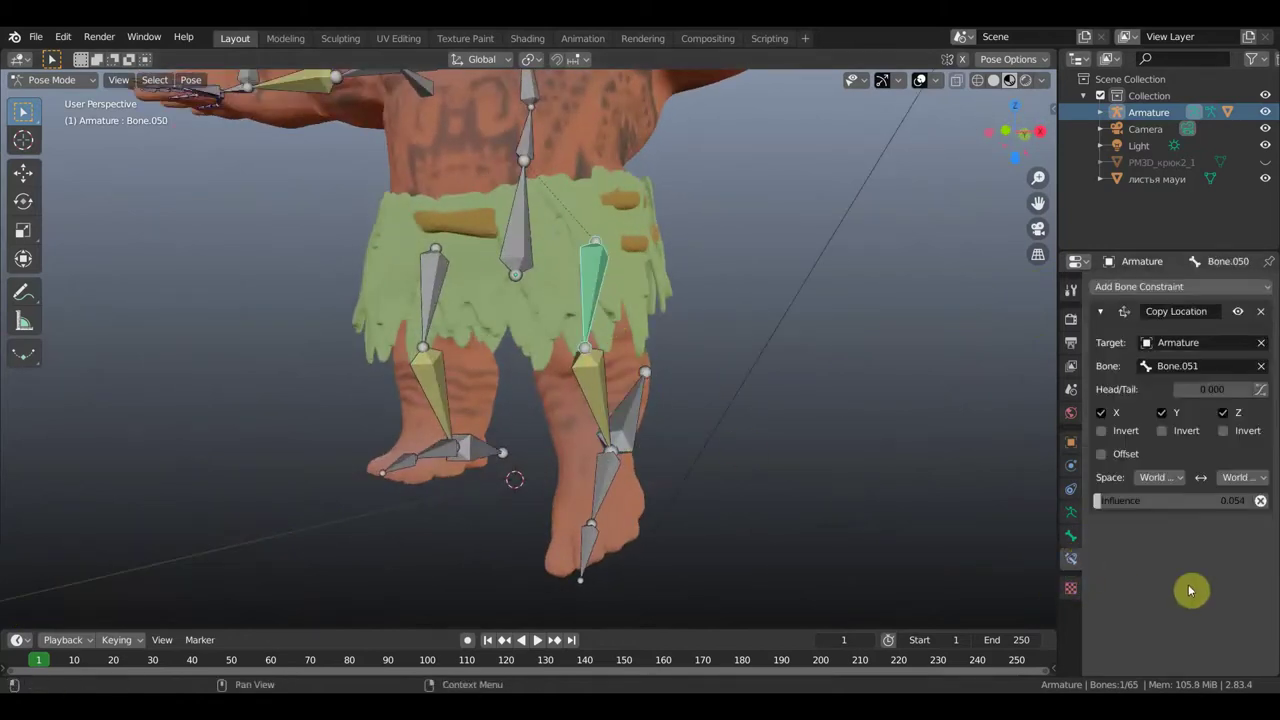
left_click_drag(1122, 509, 1160, 509)
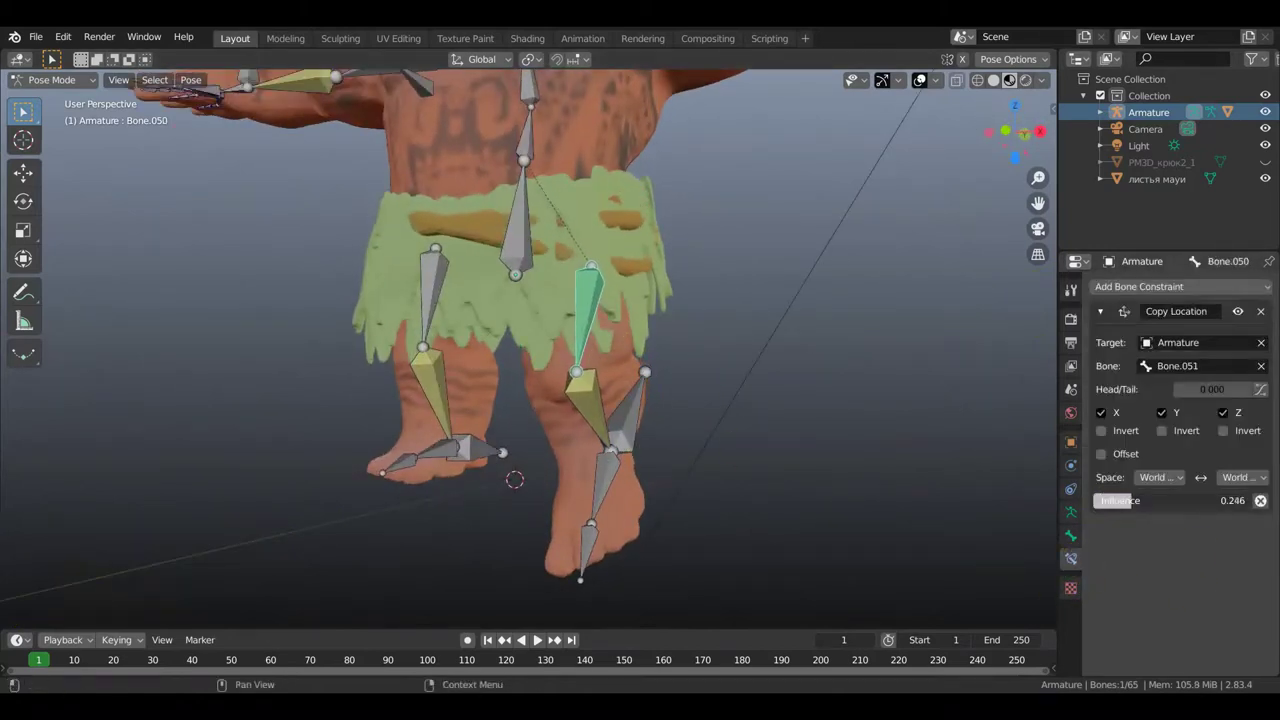
left_click_drag(1140, 500, 1167, 500)
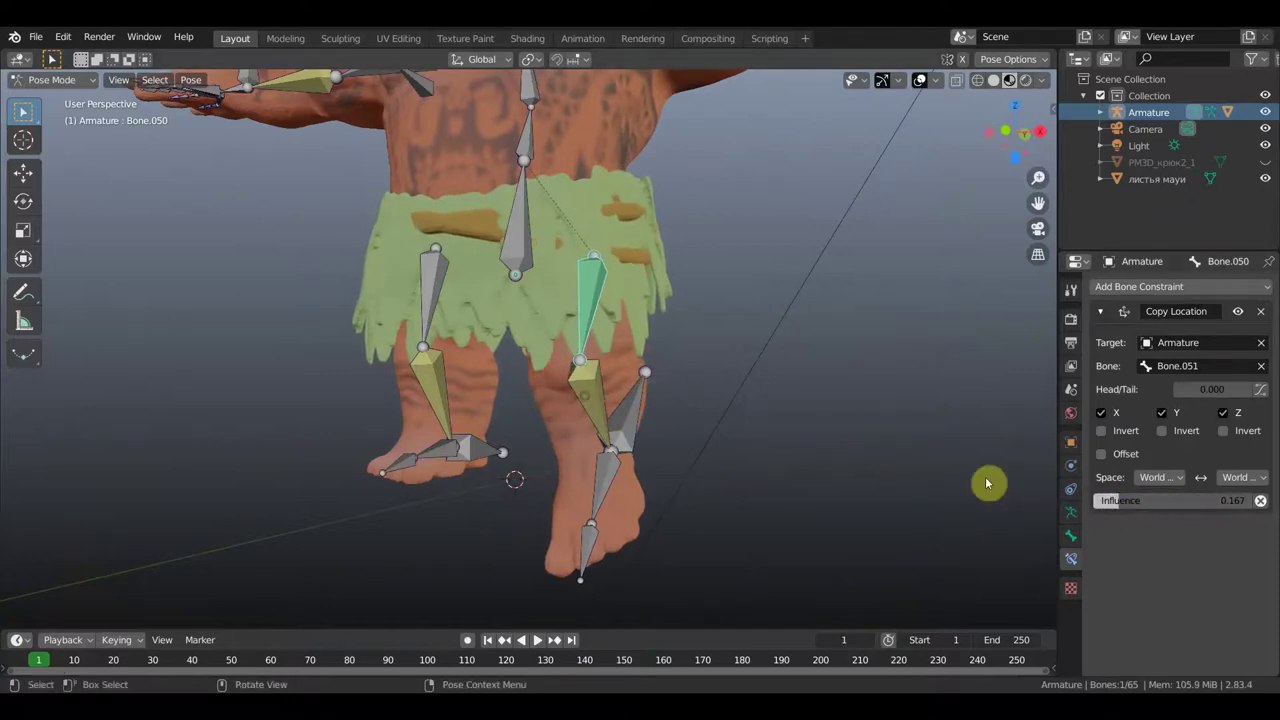
Raise Bone.051's Copy Transforms influence to 1.000.
left_click(592, 395)
scroll(1150, 668, "down", 1)
left_click_drag(1113, 661, 1115, 661)
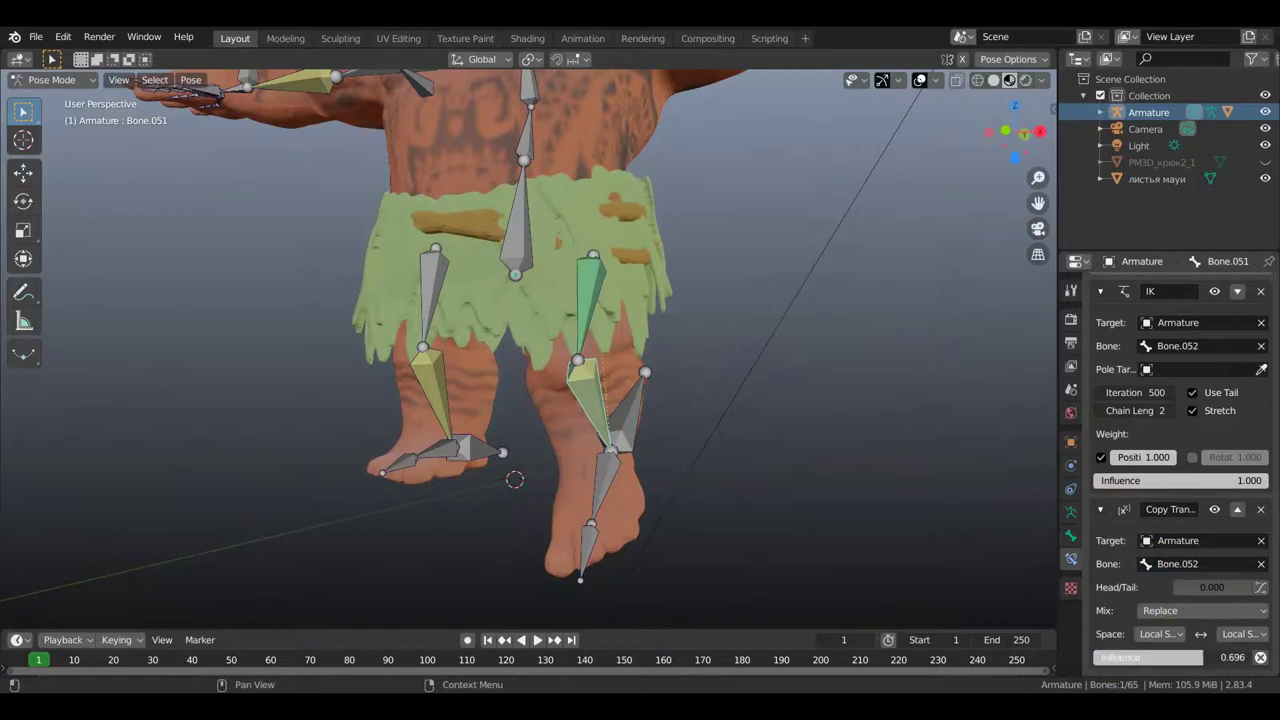
left_click_drag(1247, 655, 705, 435)
left_click(698, 436)
middle_click_drag(700, 363, 709, 255)
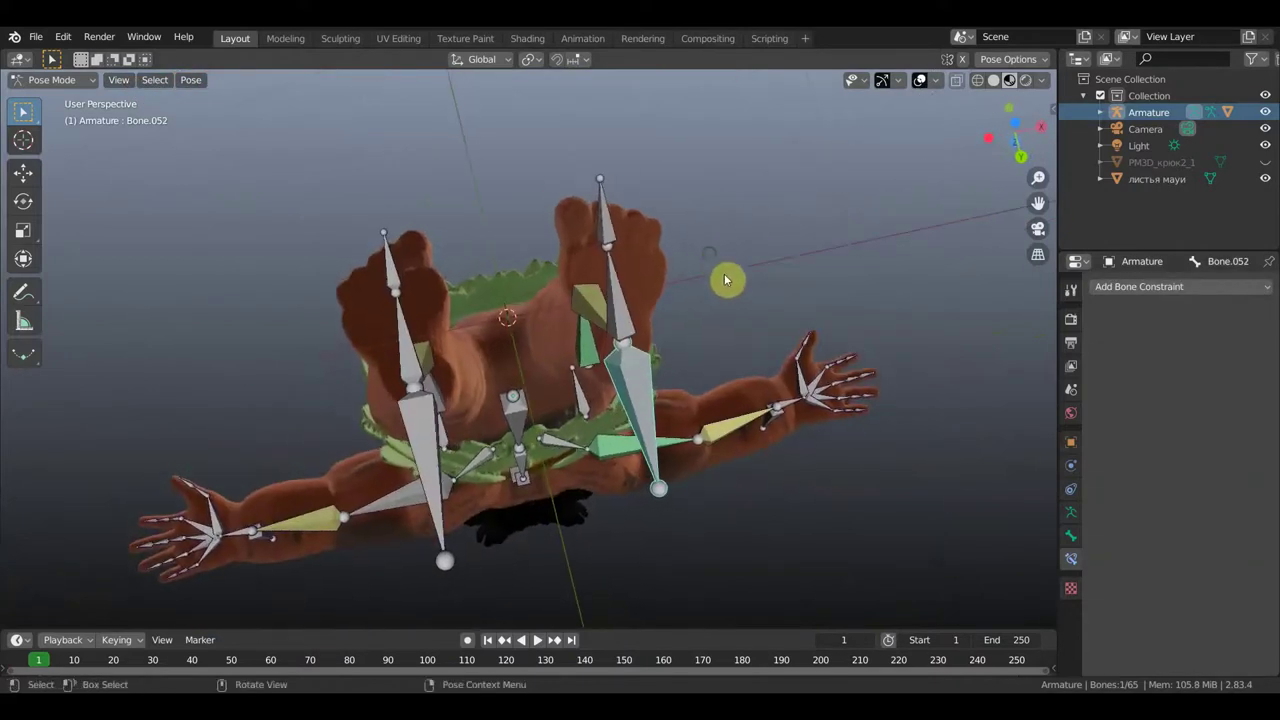
Rotate the foot bone, then circle-select the foot bones and rotate them together.
key("r")
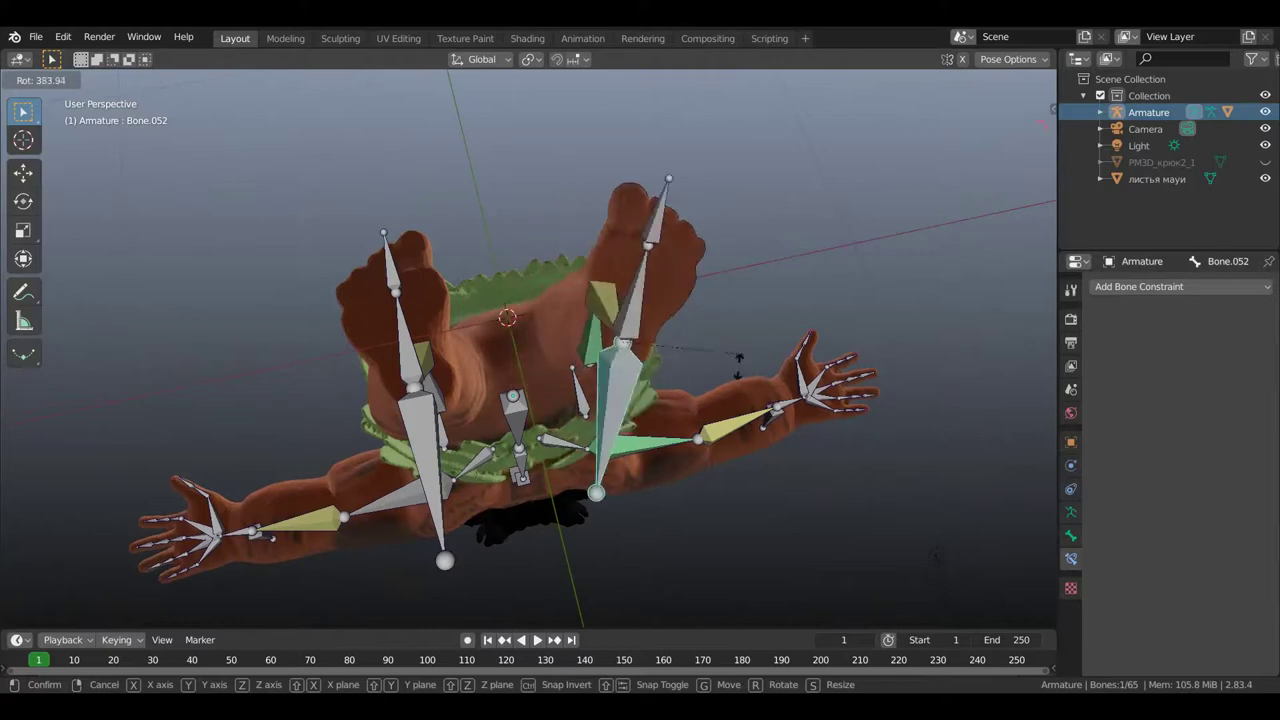
left_click(737, 334)
mouse_move(737, 334)
middle_mouse_down()
mouse_move(700, 527)
mouse_move(651, 486)
mouse_move(577, 498)
mouse_move(705, 530)
mouse_move(691, 501)
mouse_move(711, 461)
middle_mouse_up()
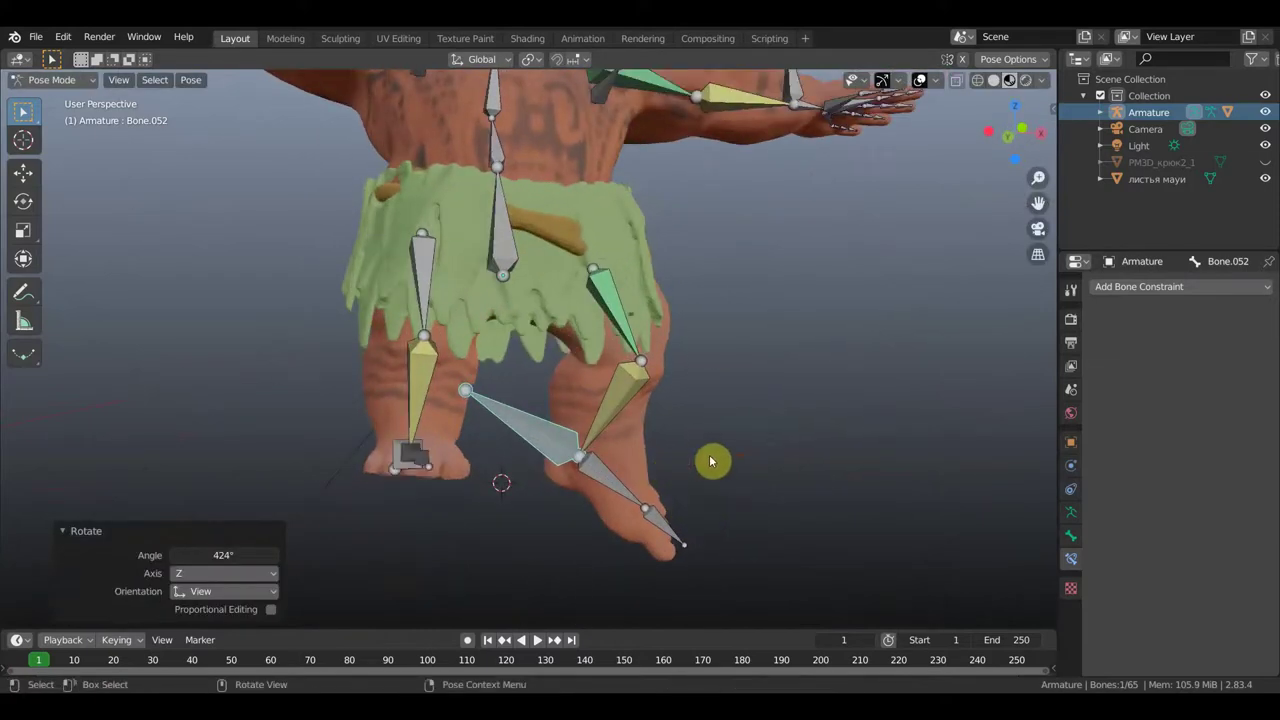
key("c")
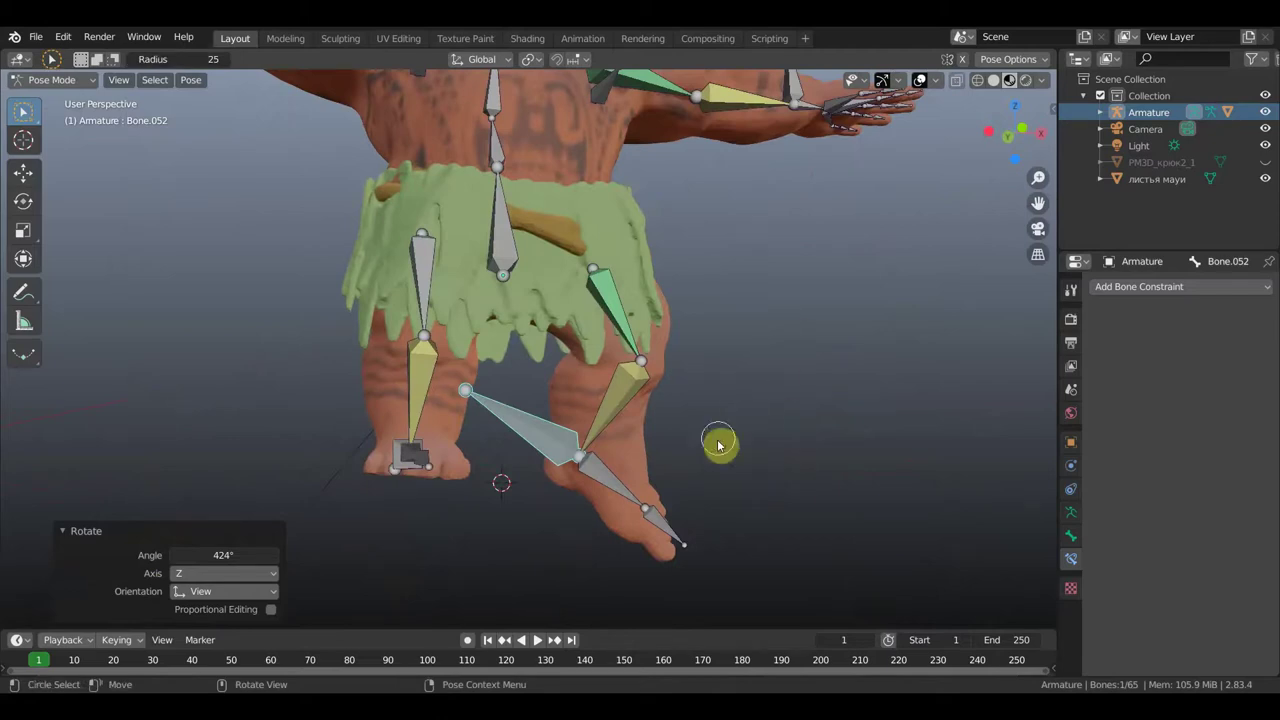
key("Escape")
key("r")
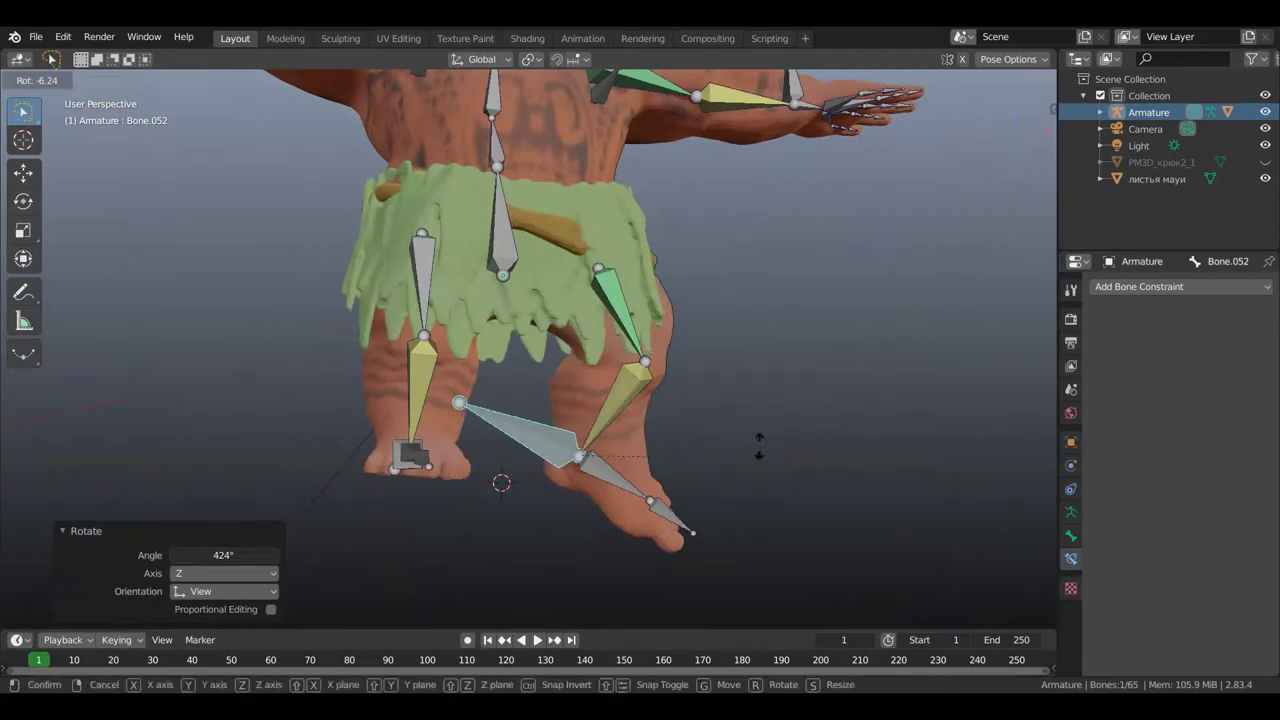
left_click(712, 367)
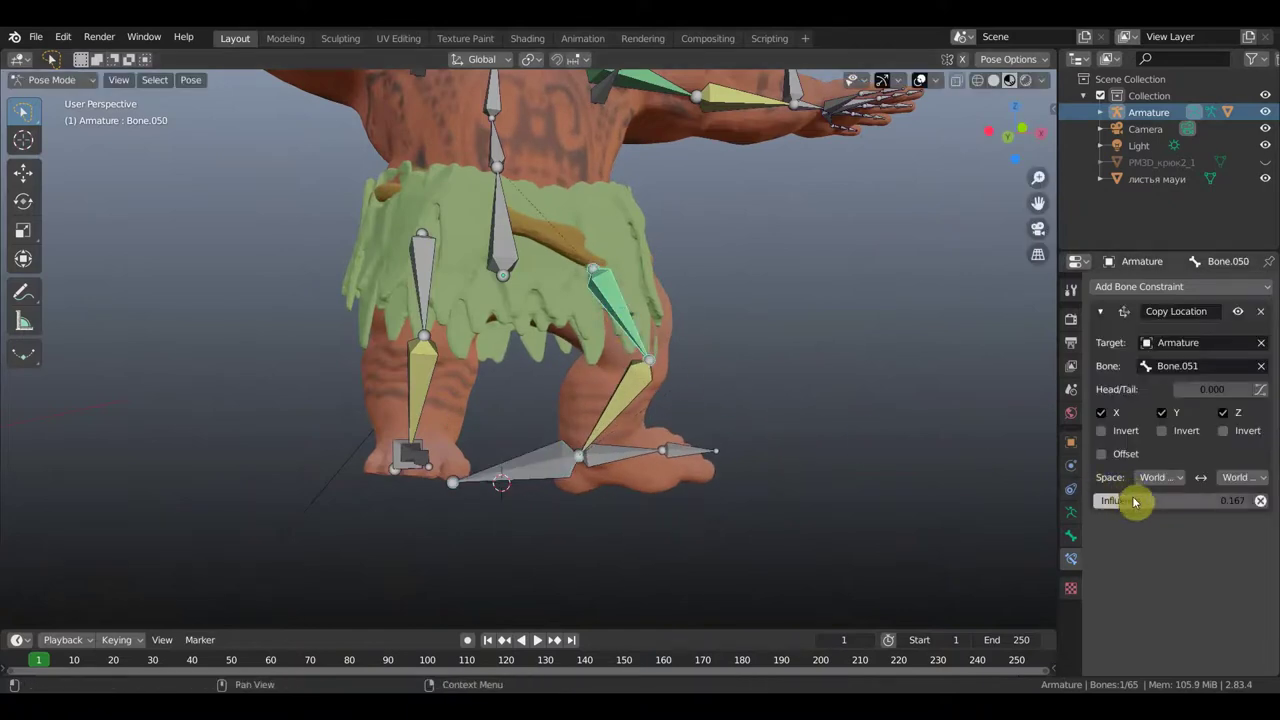
Lower the Copy Location influence nearly to zero, then select Bone.052 and rotate it.
left_click_drag(1123, 500, 1100, 500)
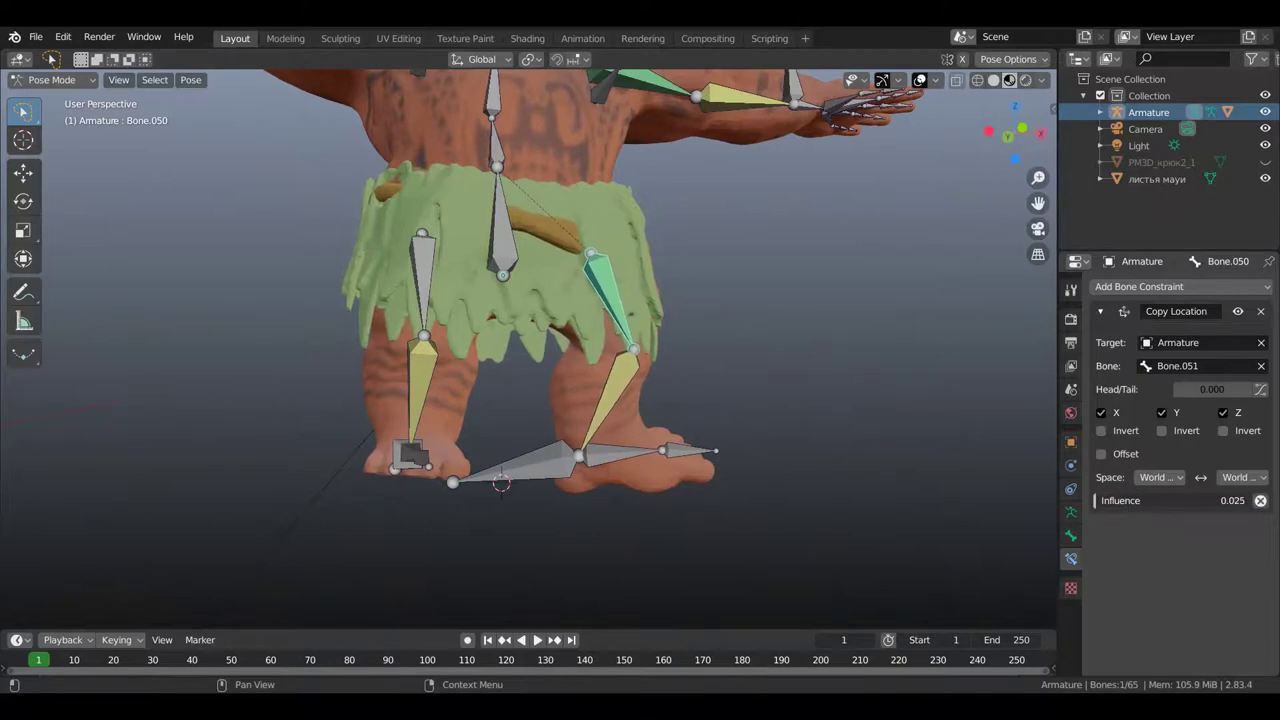
left_click(558, 452)
left_click(585, 462)
mouse_move(749, 394)
middle_mouse_down()
mouse_move(720, 477)
mouse_move(730, 481)
middle_mouse_up()
key("r")
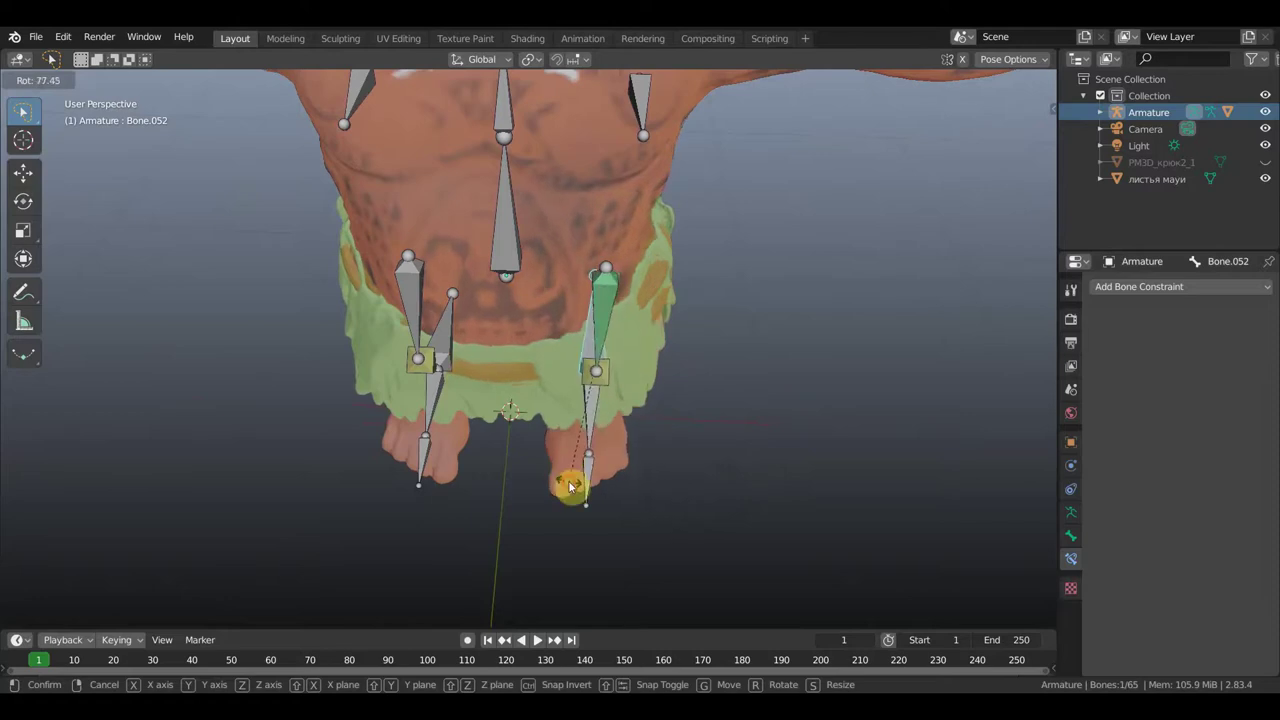
left_click(575, 478)
Move Bone.052 up, rotate it, then move it down about -0.067 m on Z.
mouse_move(674, 417)
middle_mouse_down()
mouse_move(691, 294)
mouse_move(667, 400)
middle_mouse_up()
key("KP_1")
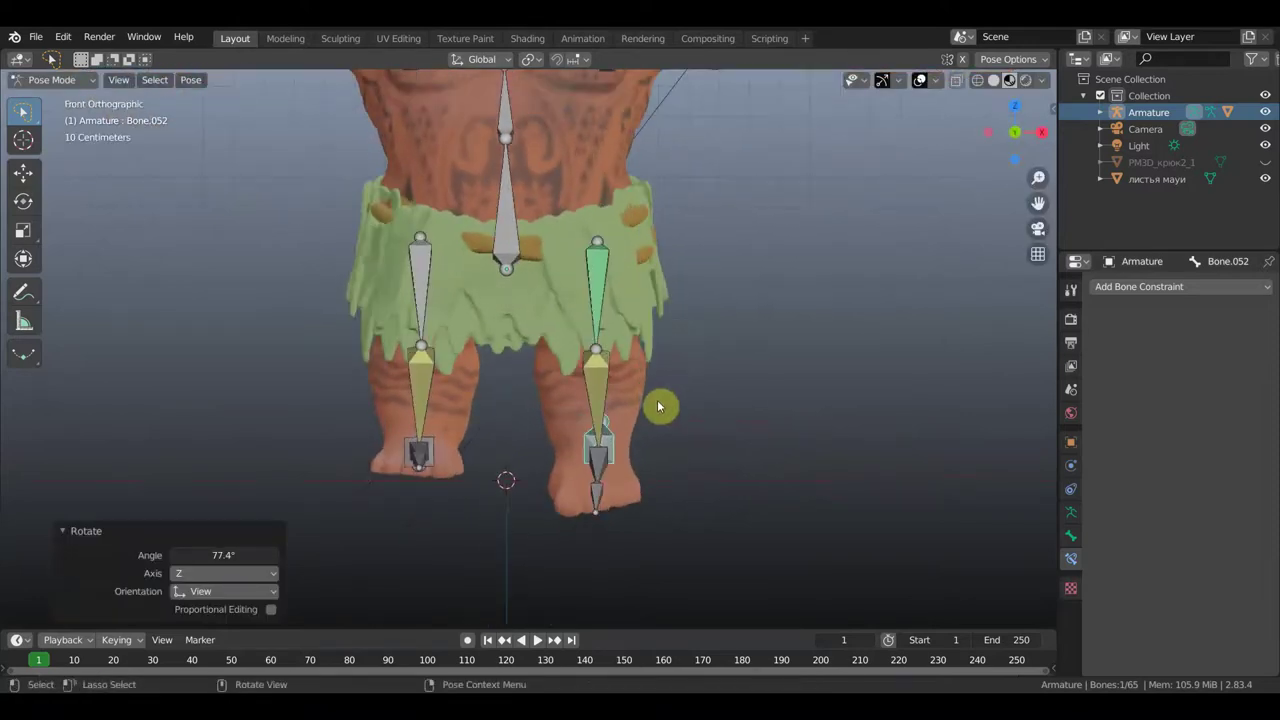
key("g")
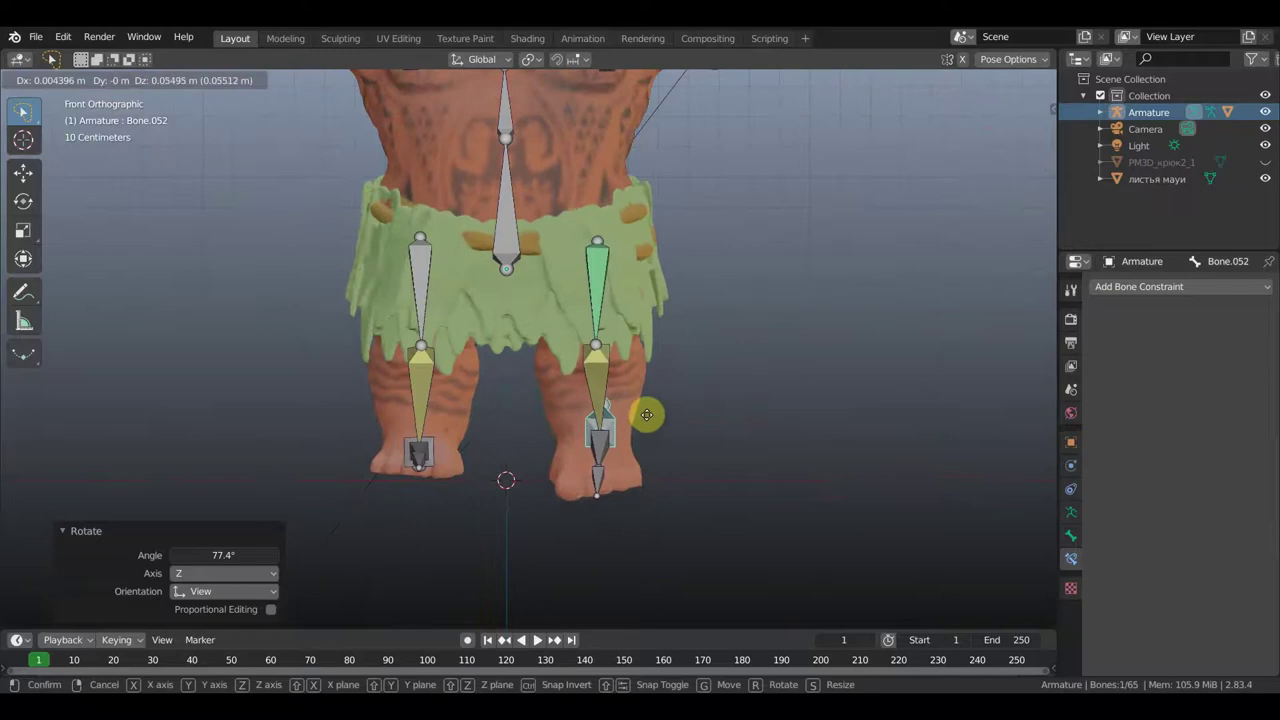
left_click(647, 413)
mouse_move(647, 413)
middle_mouse_down()
mouse_move(492, 407)
mouse_move(580, 430)
middle_mouse_up()
key("r")
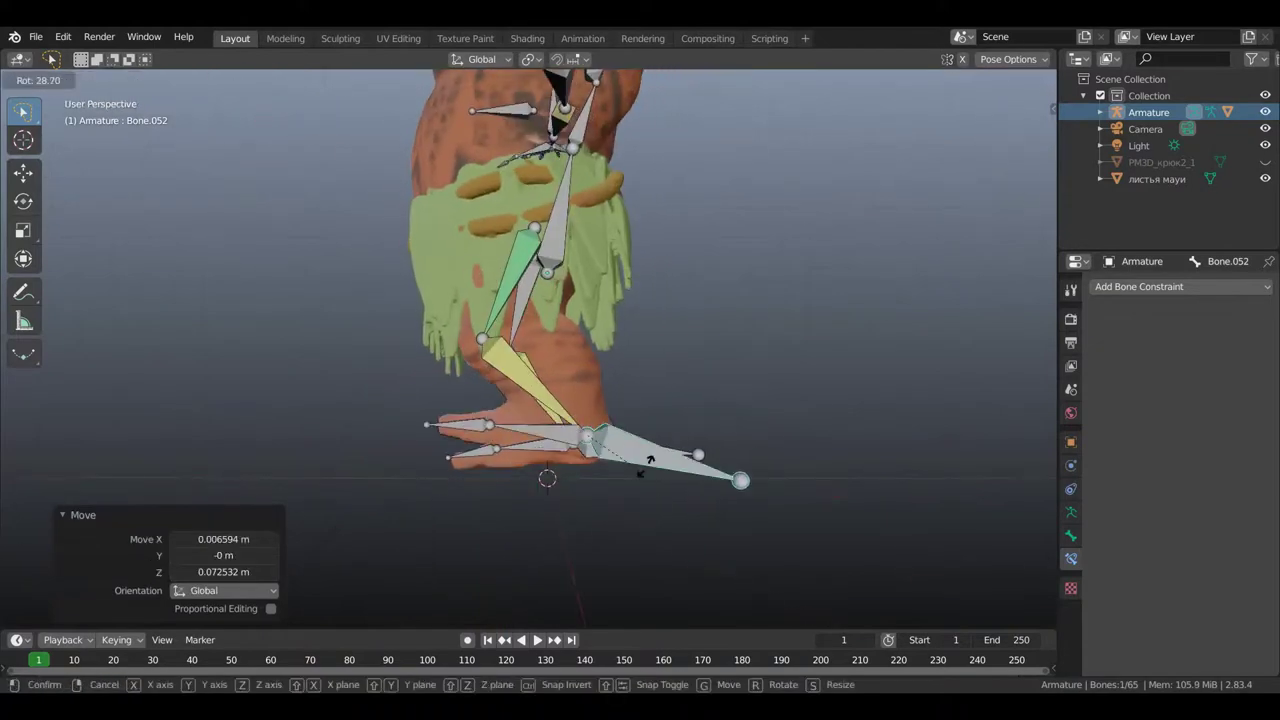
left_click(640, 462)
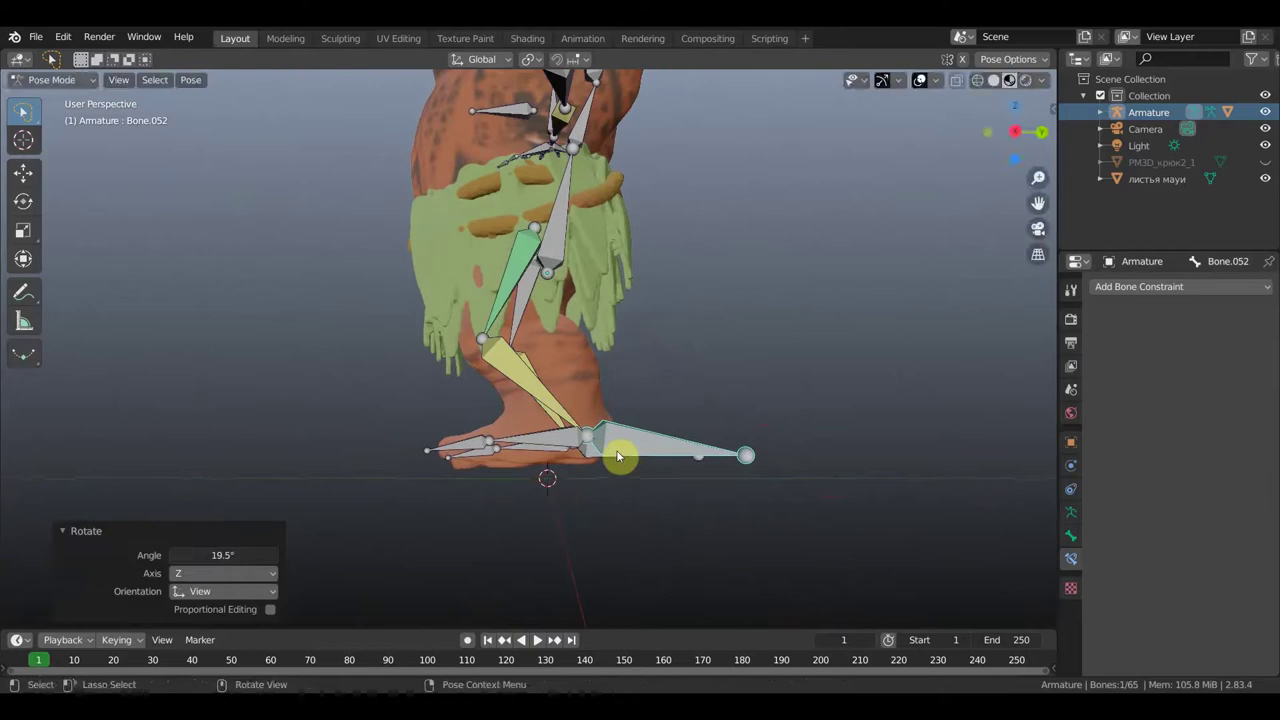
key("g")
left_click(625, 478)
Frame the whole character in front view and deselect all bones.
key("KP_1")
scroll(726, 393, "down", 1)
scroll(743, 383, "down", 1)
scroll(749, 429, "down", 1)
scroll(726, 400, "down", 1)
middle_click_drag(733, 430, 576, 421, "shift")
left_click(548, 435)
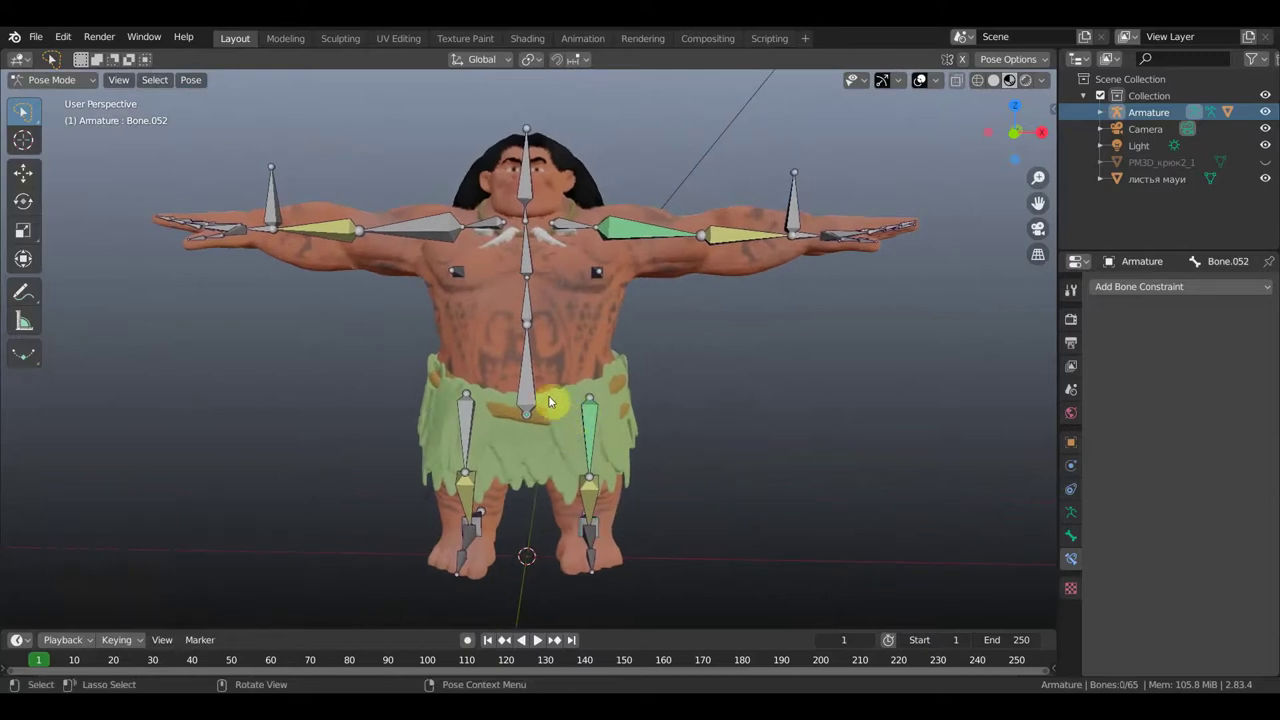
Switch to Object Mode and select the листья мауи leaf skirt.
left_click(55, 80)
left_click(72, 101)
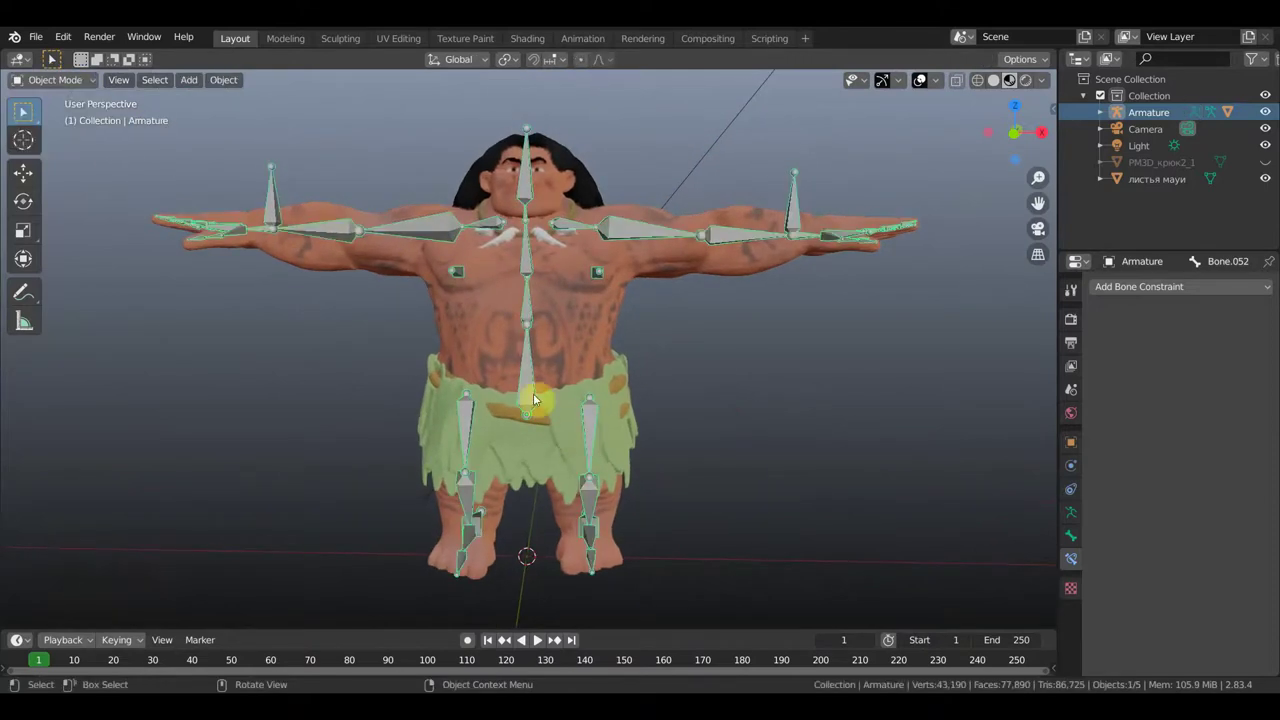
left_click(539, 445)
mouse_move(567, 418)
middle_mouse_down()
mouse_move(640, 425)
mouse_move(544, 422)
mouse_move(547, 391)
middle_mouse_up()
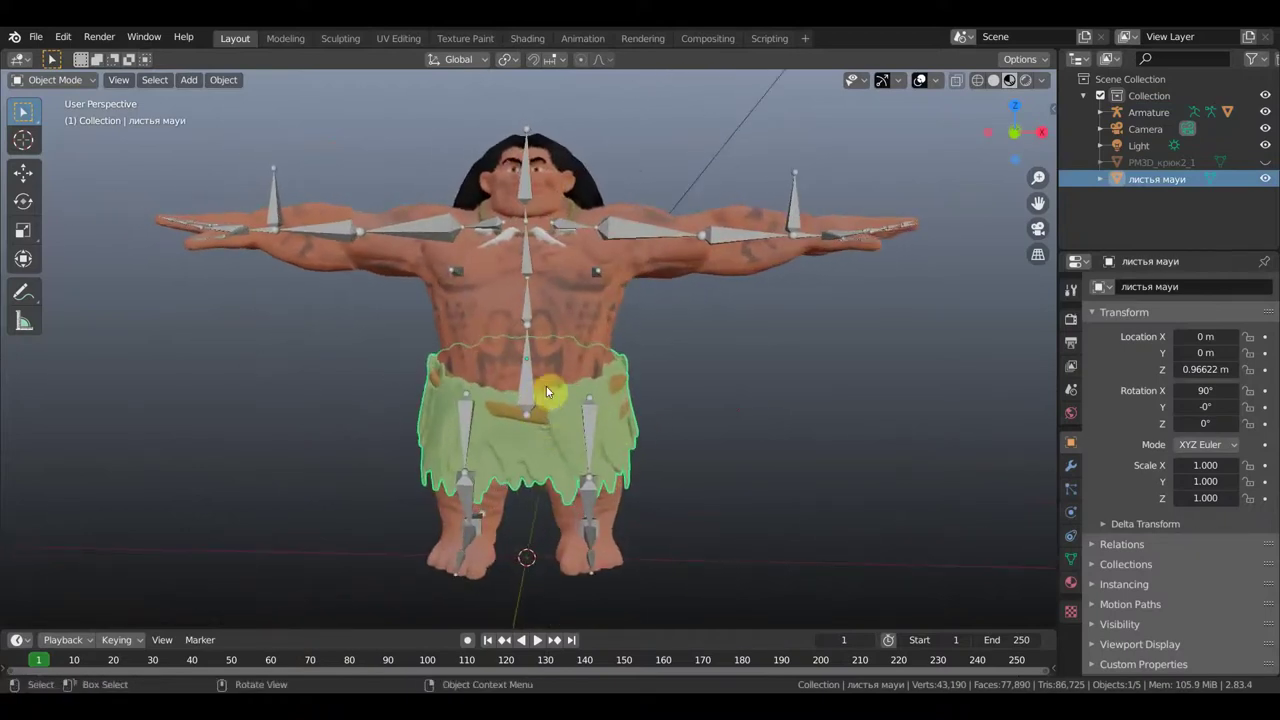
scroll(551, 440, "up", 1)
scroll(571, 449, "up", 1)
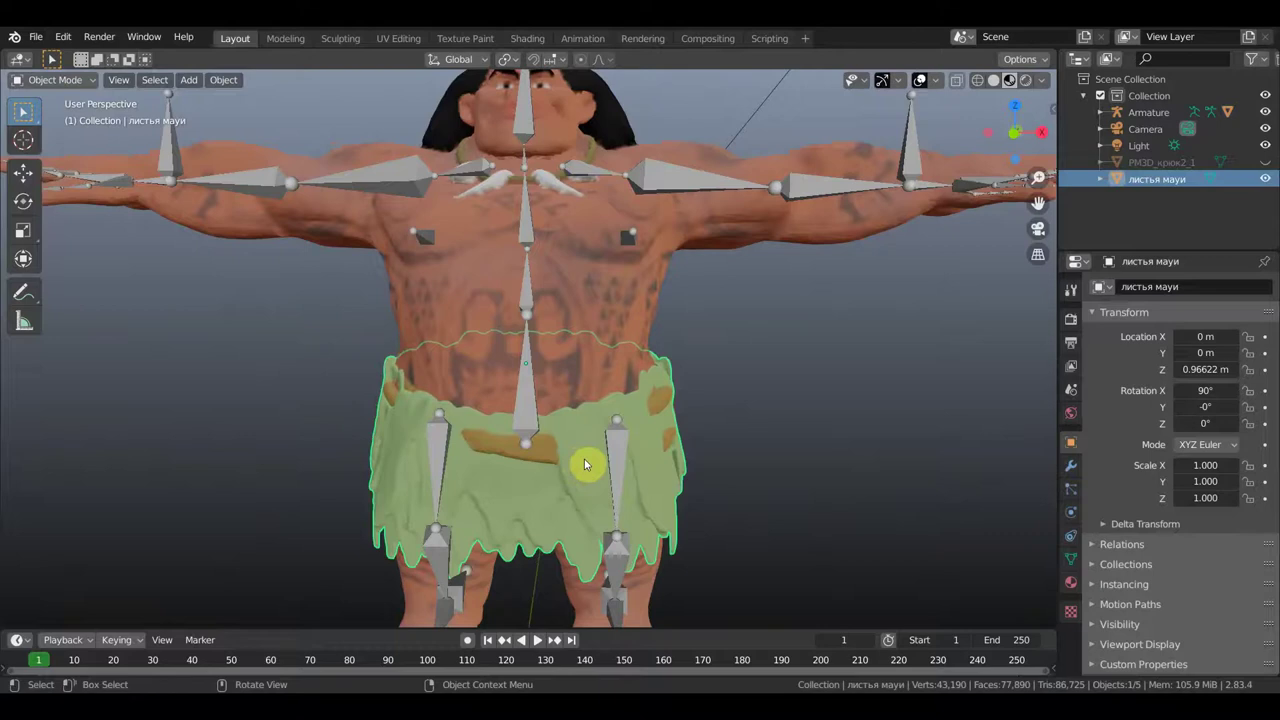
Add the Armature as the active object and bring up the Ctrl+P Set Parent To menu.
left_click(525, 407, "shift")
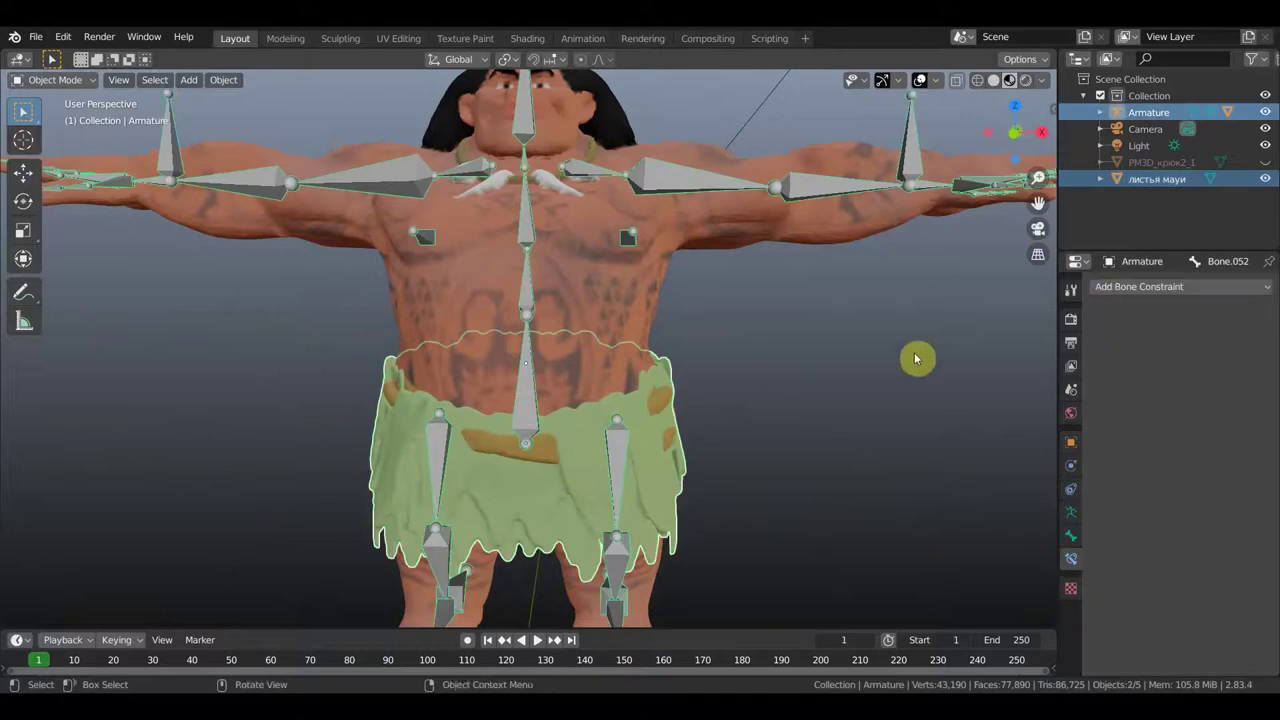
left_click(1138, 288)
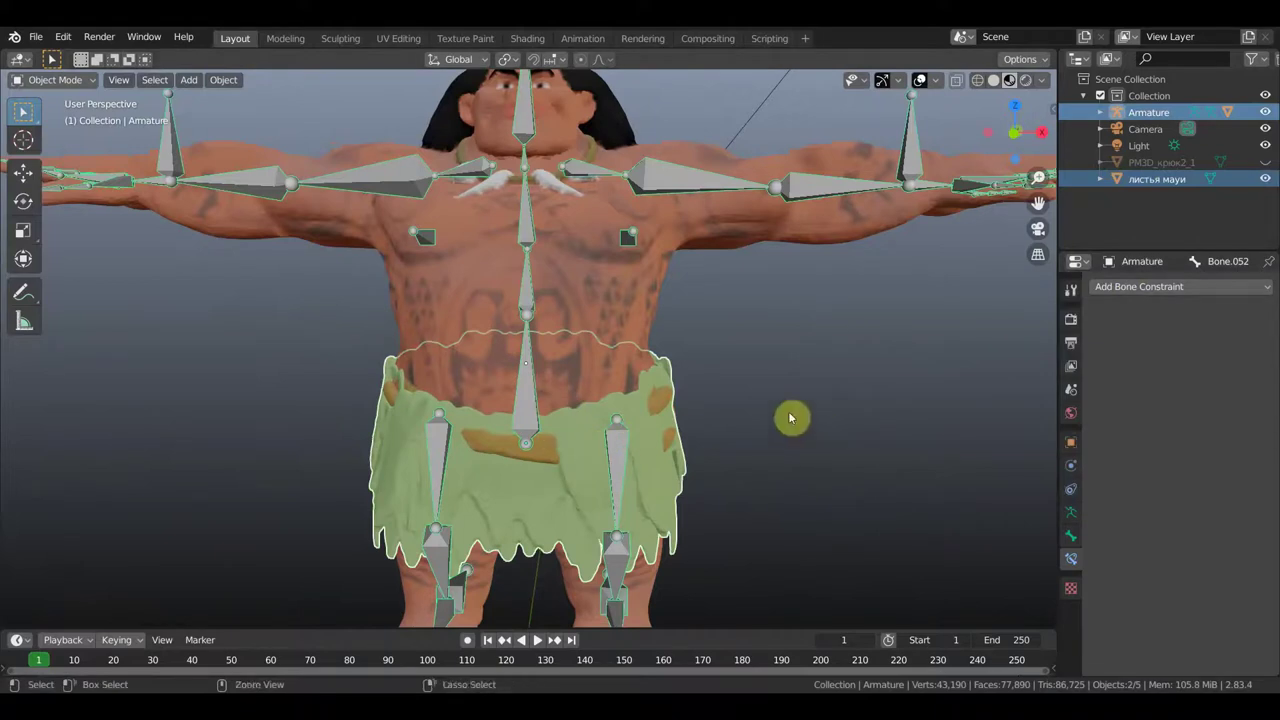
key("ctrl+p")
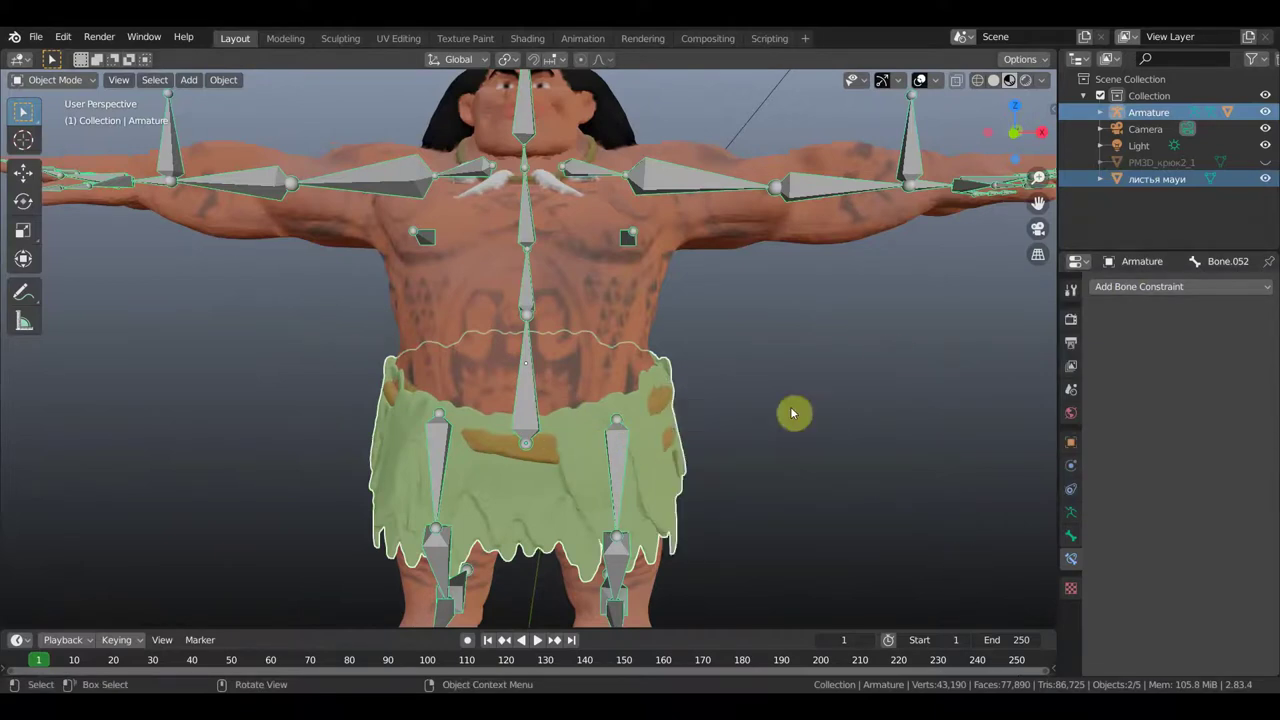
key("ctrl+p")
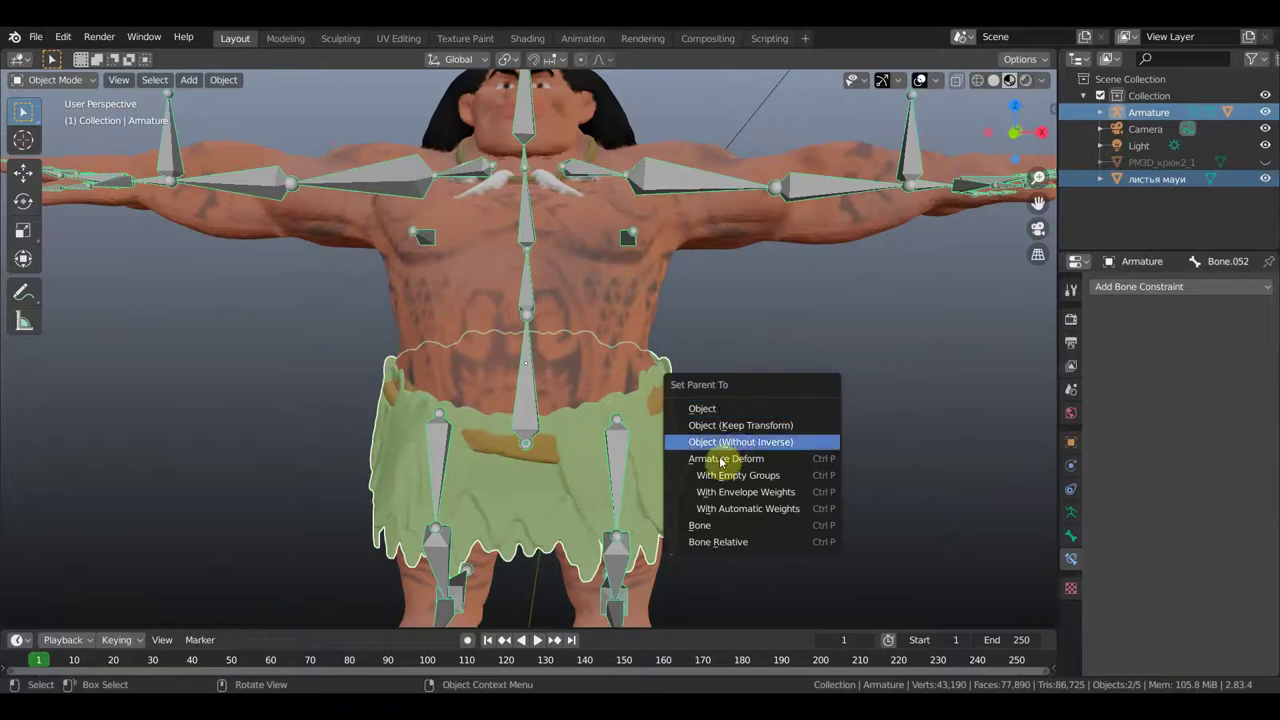
Parent the skirt with Armature Deform using empty groups, then open its Add Modifier list.
left_click(740, 478)
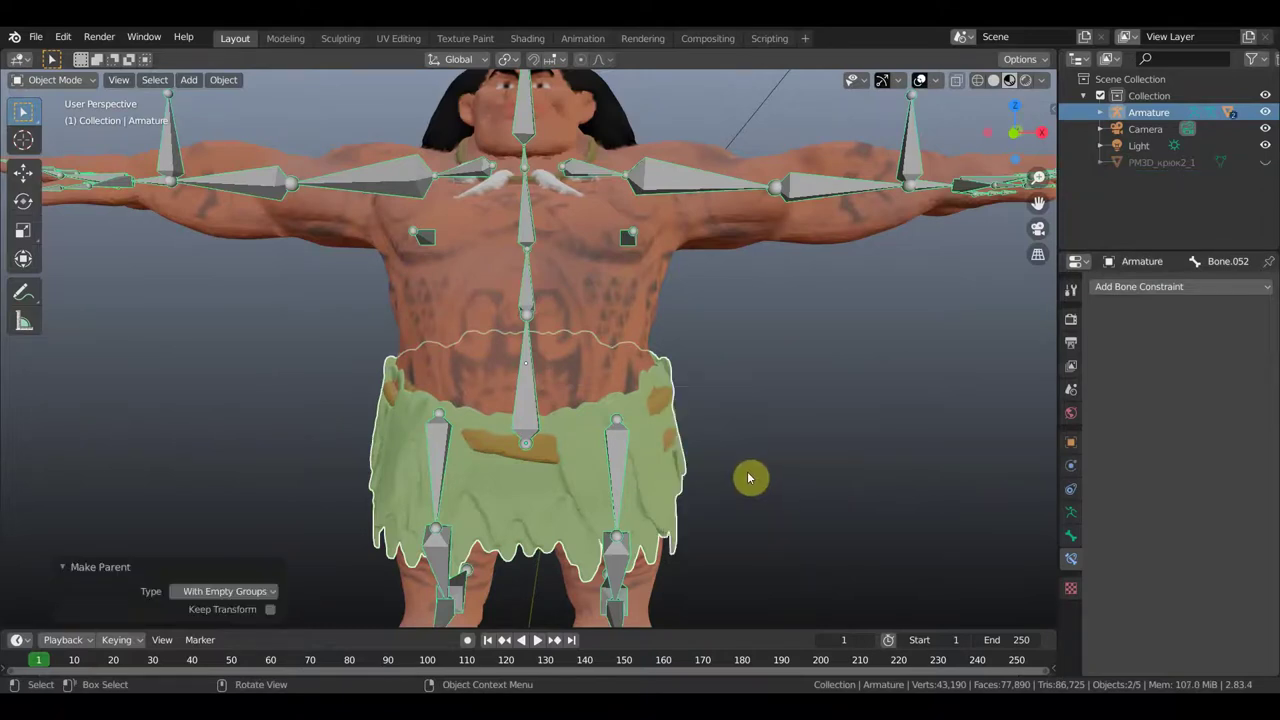
left_click(567, 496)
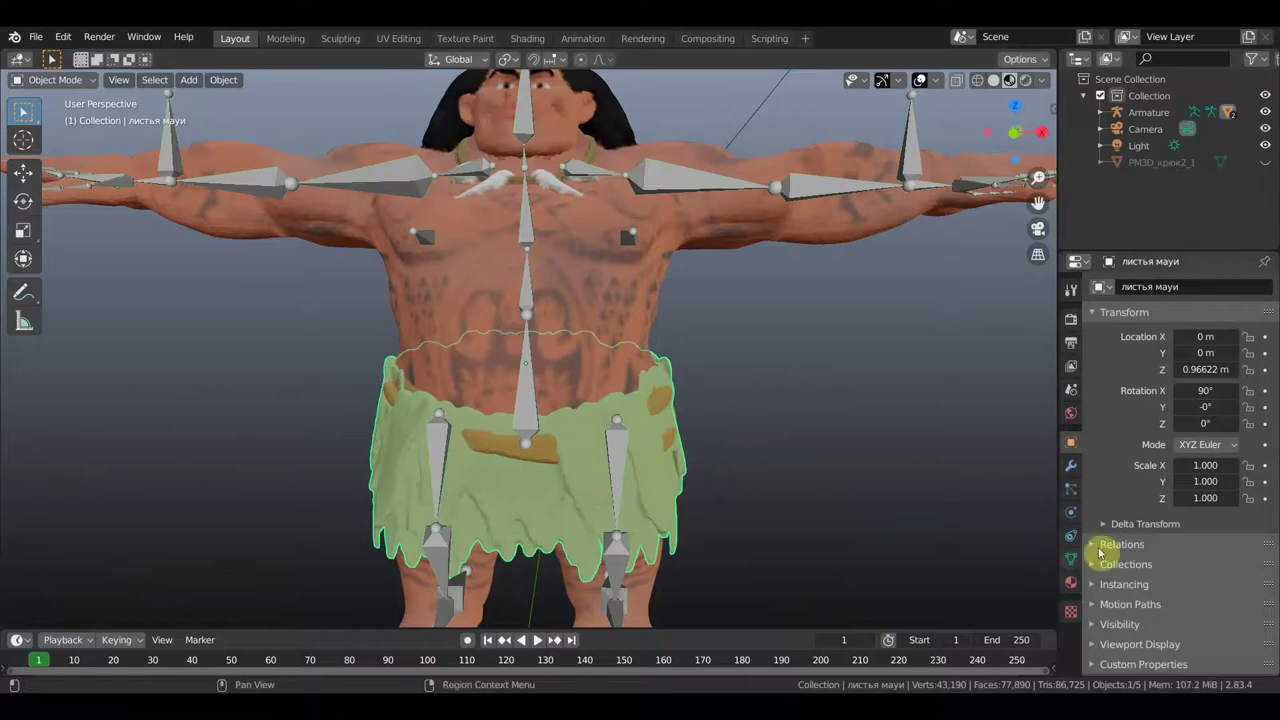
left_click(1071, 468)
left_click(1158, 288)
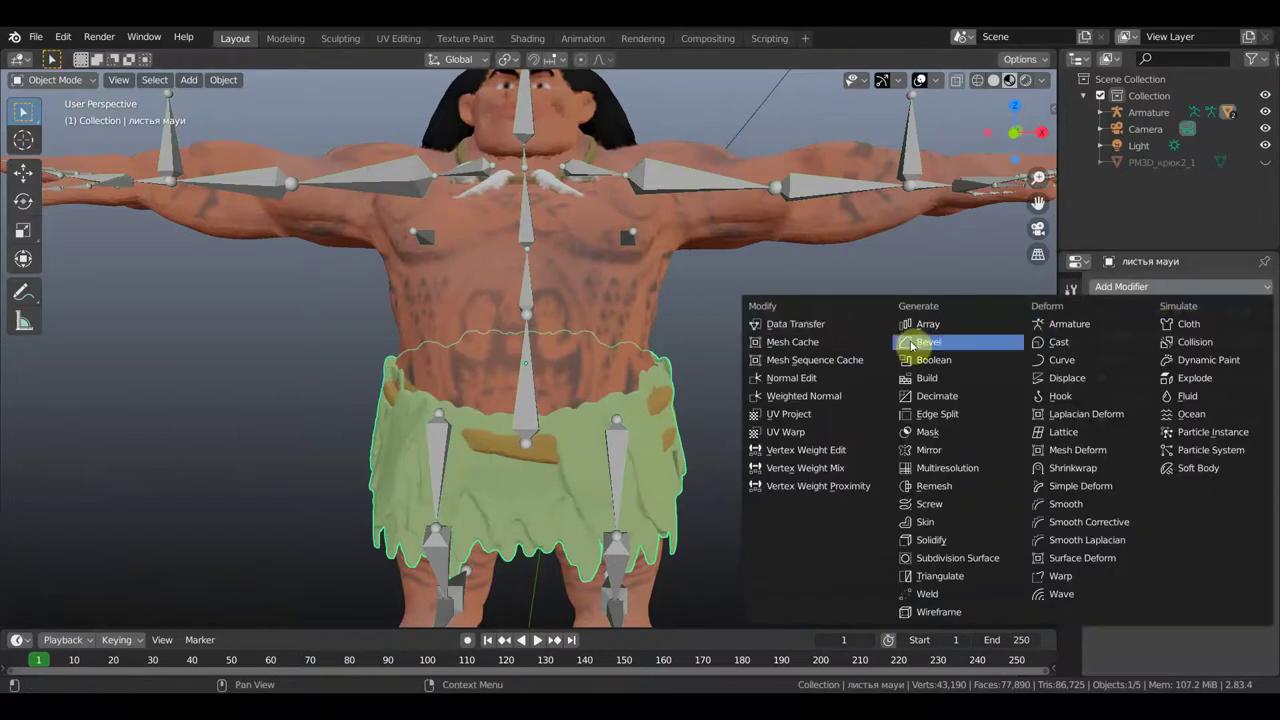
Add a Data Transfer modifier taking vertex groups from мауи 2 готовый, and apply it.
left_click(787, 324)
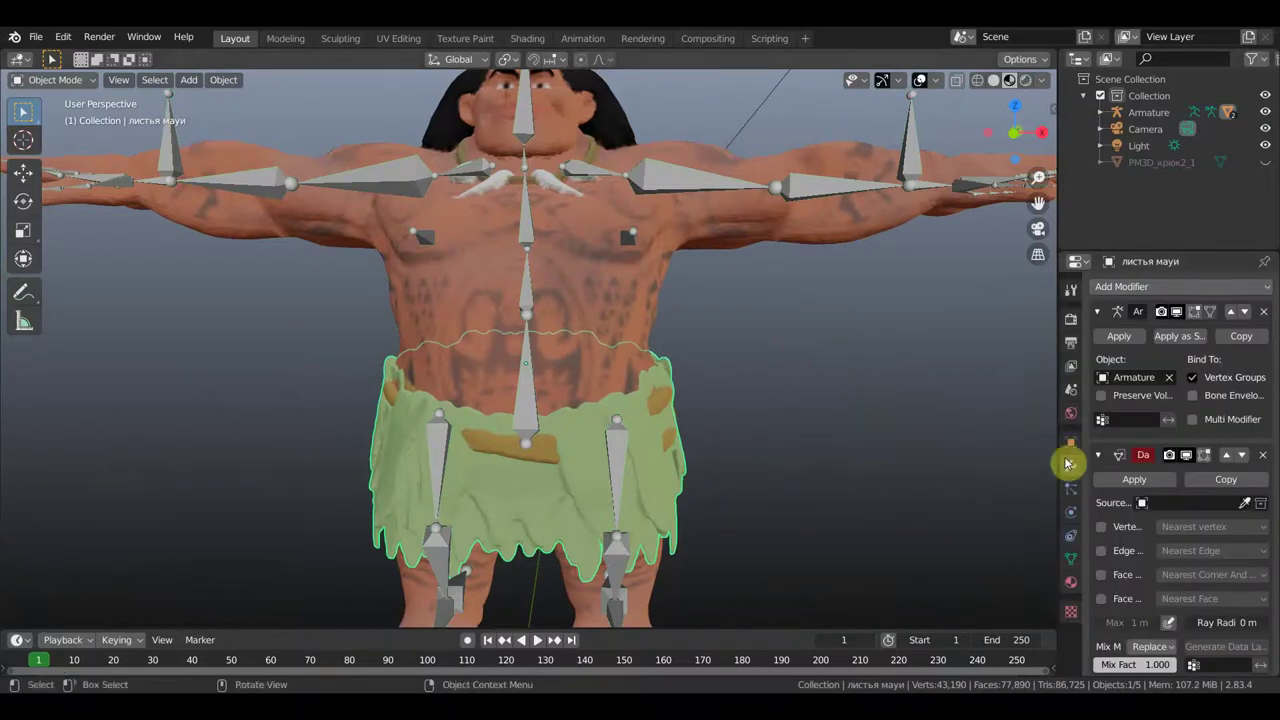
left_click(1208, 502)
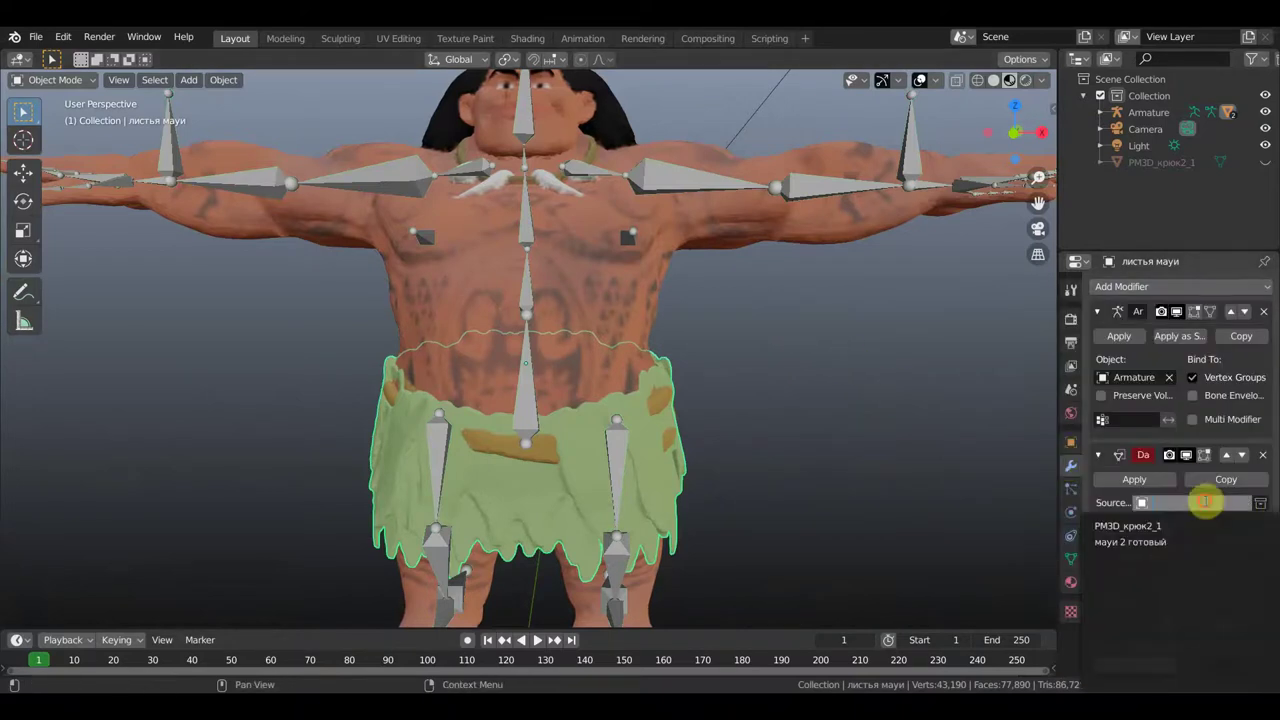
left_click(1128, 545)
scroll(638, 330, "down", 1)
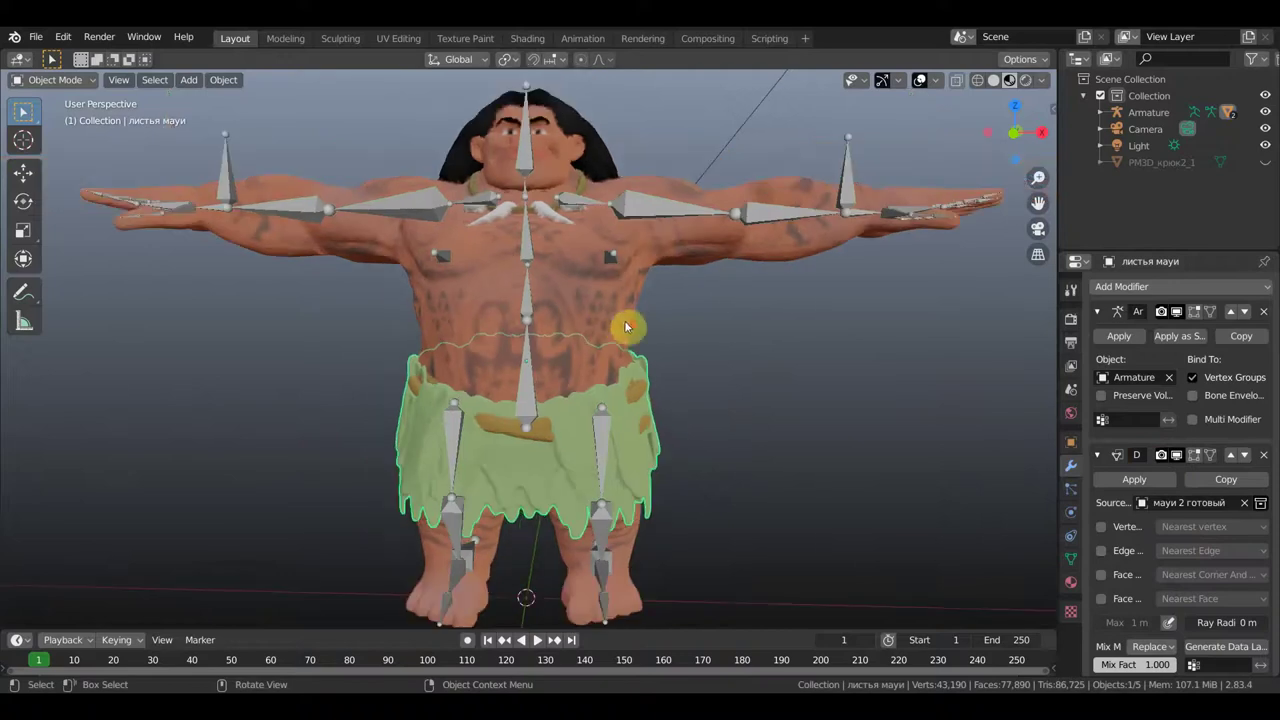
left_click(1102, 527)
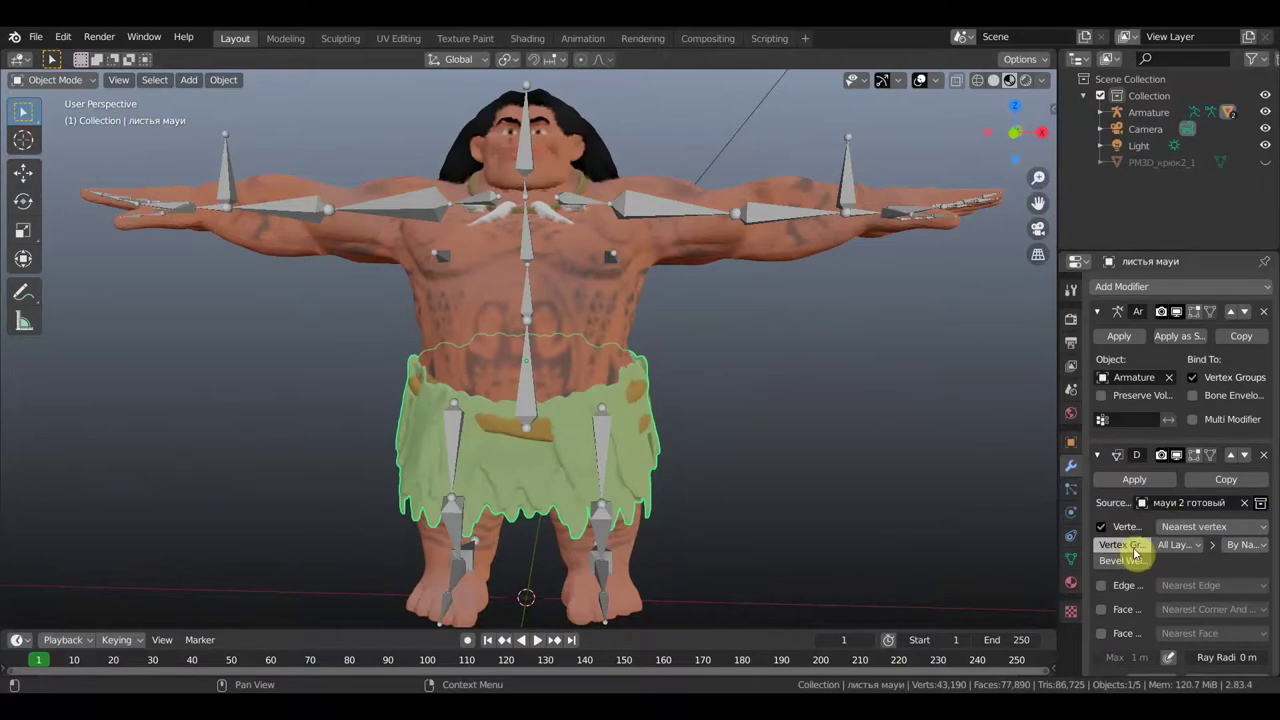
scroll(1134, 553, "down", 2)
scroll(858, 490, "up", 2)
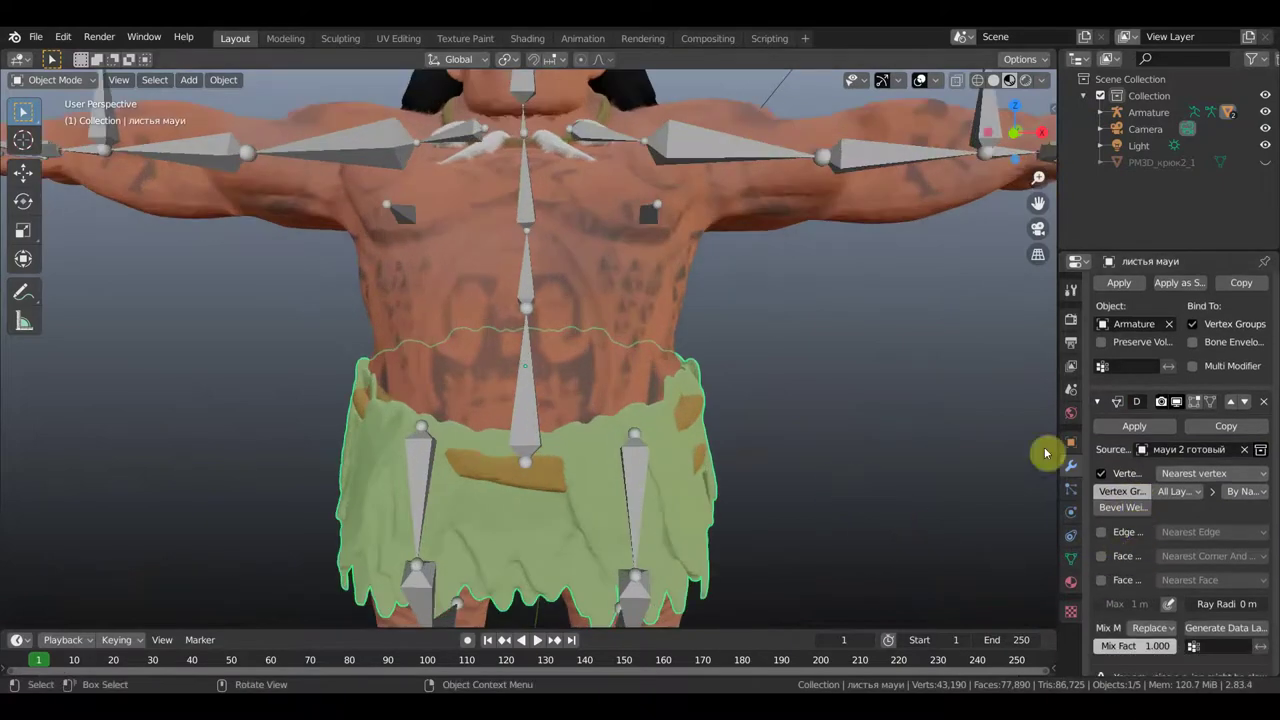
left_click(1136, 428)
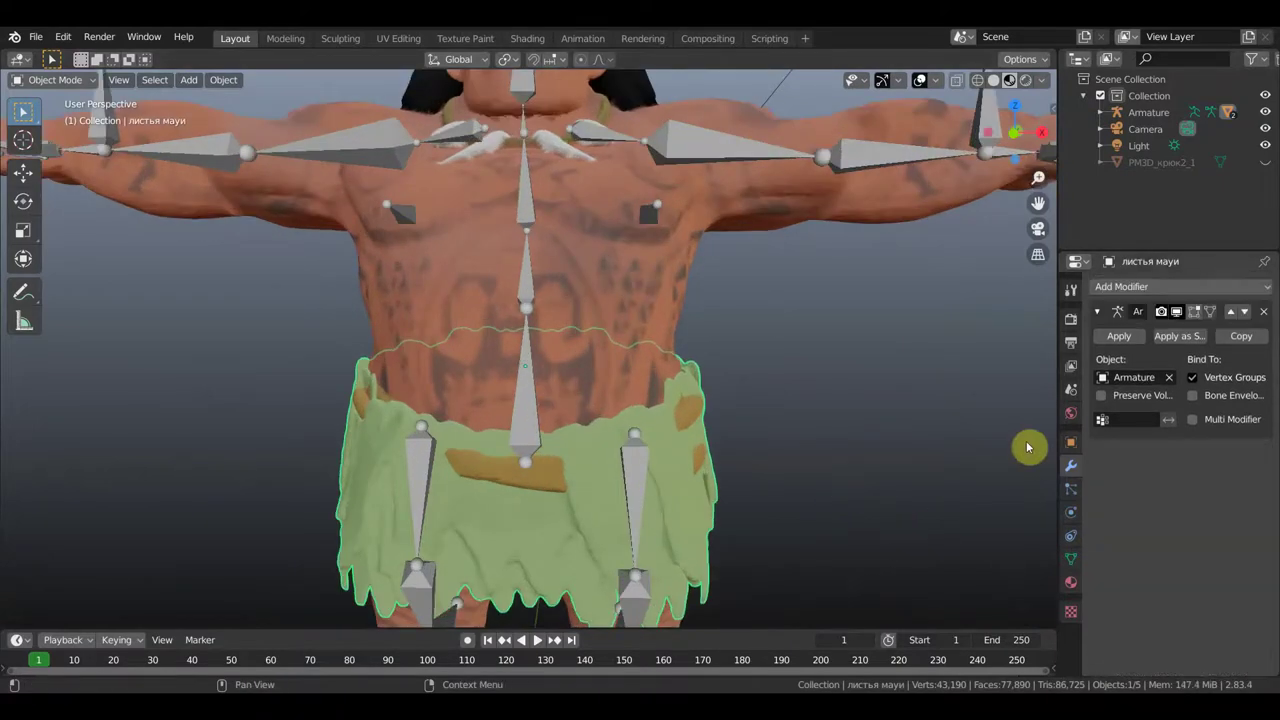
scroll(790, 446, "down", 2)
middle_click_drag(727, 446, 519, 404)
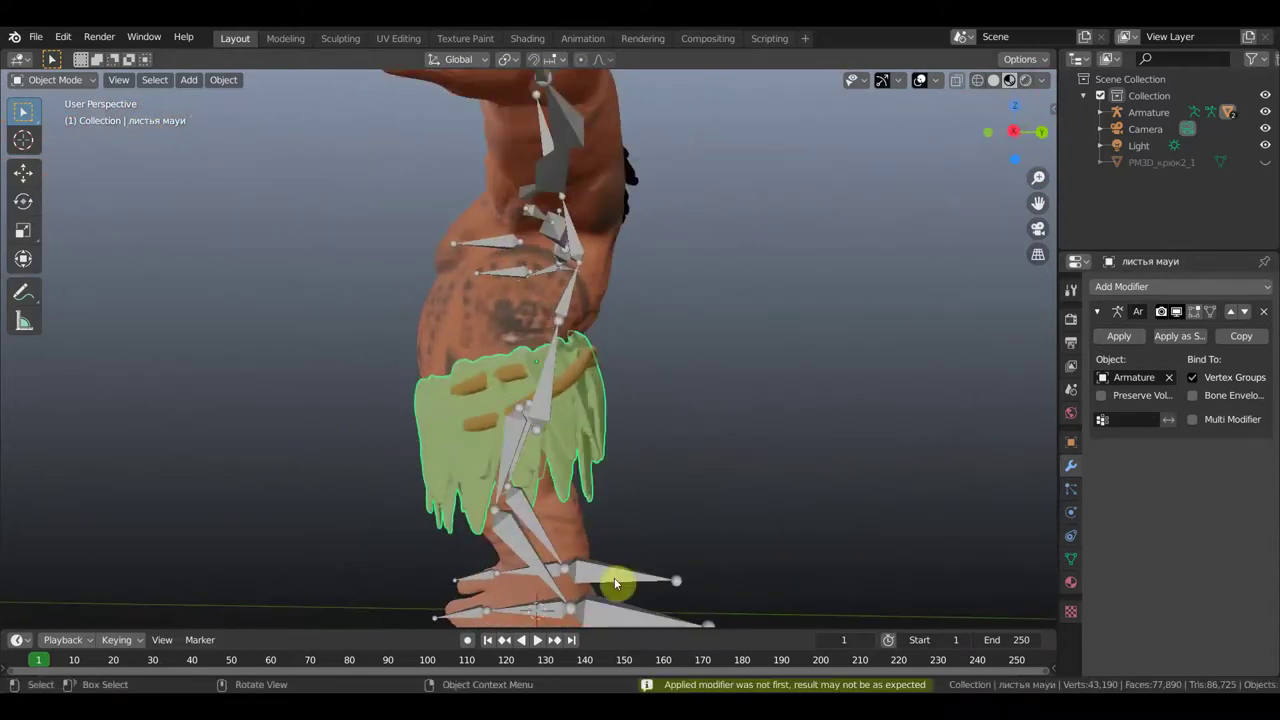
Put the armature in Pose Mode and test-move a foot bone.
left_click(600, 605)
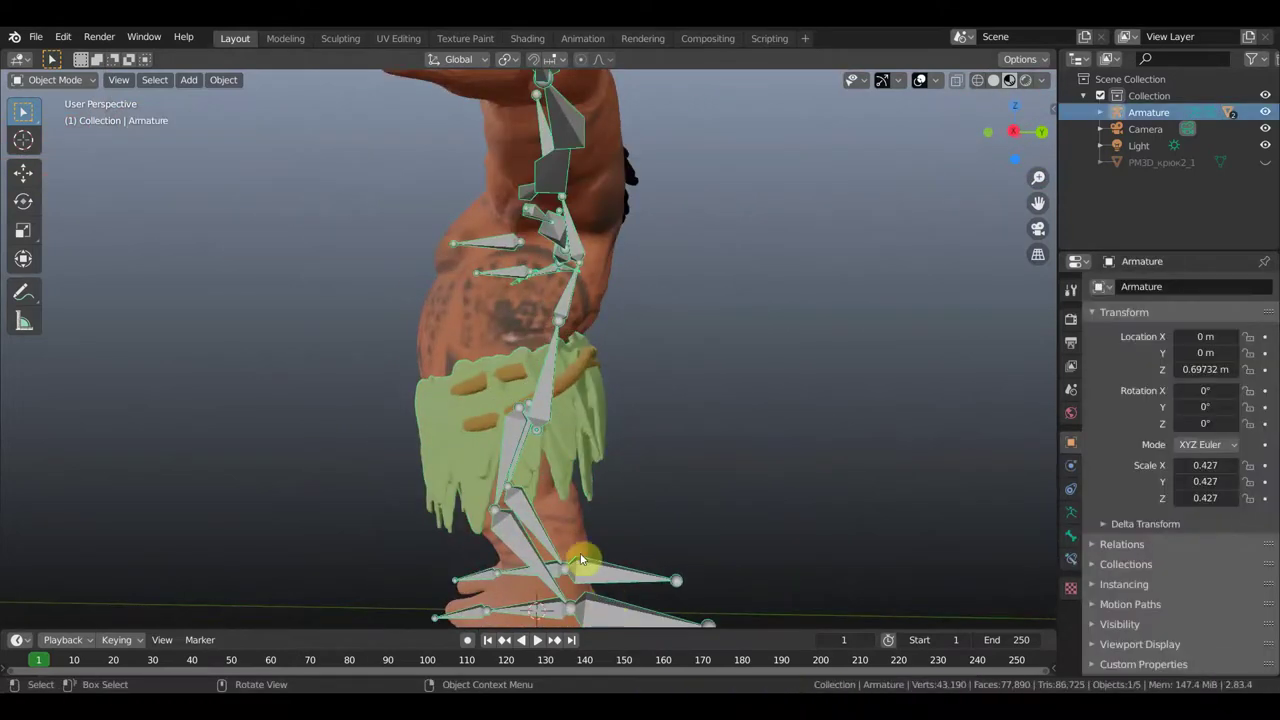
left_click(57, 82)
left_click(50, 131)
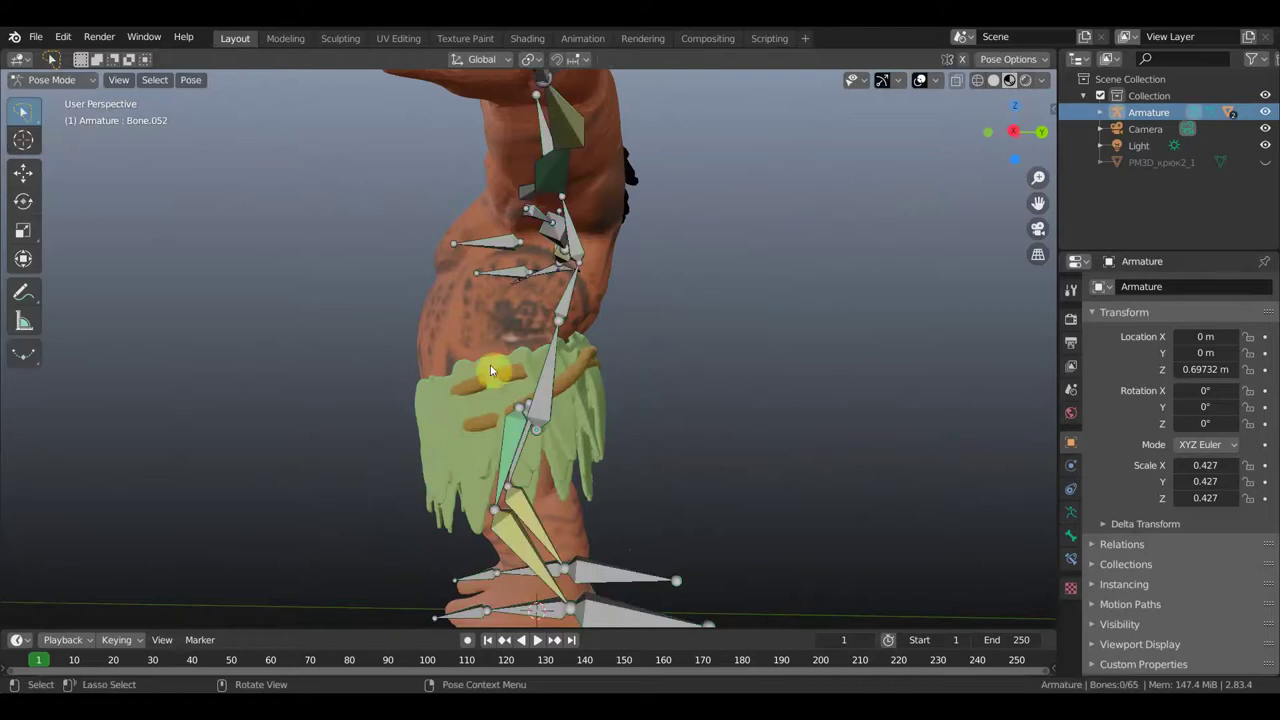
scroll(500, 371, "down", 3)
left_click(594, 530)
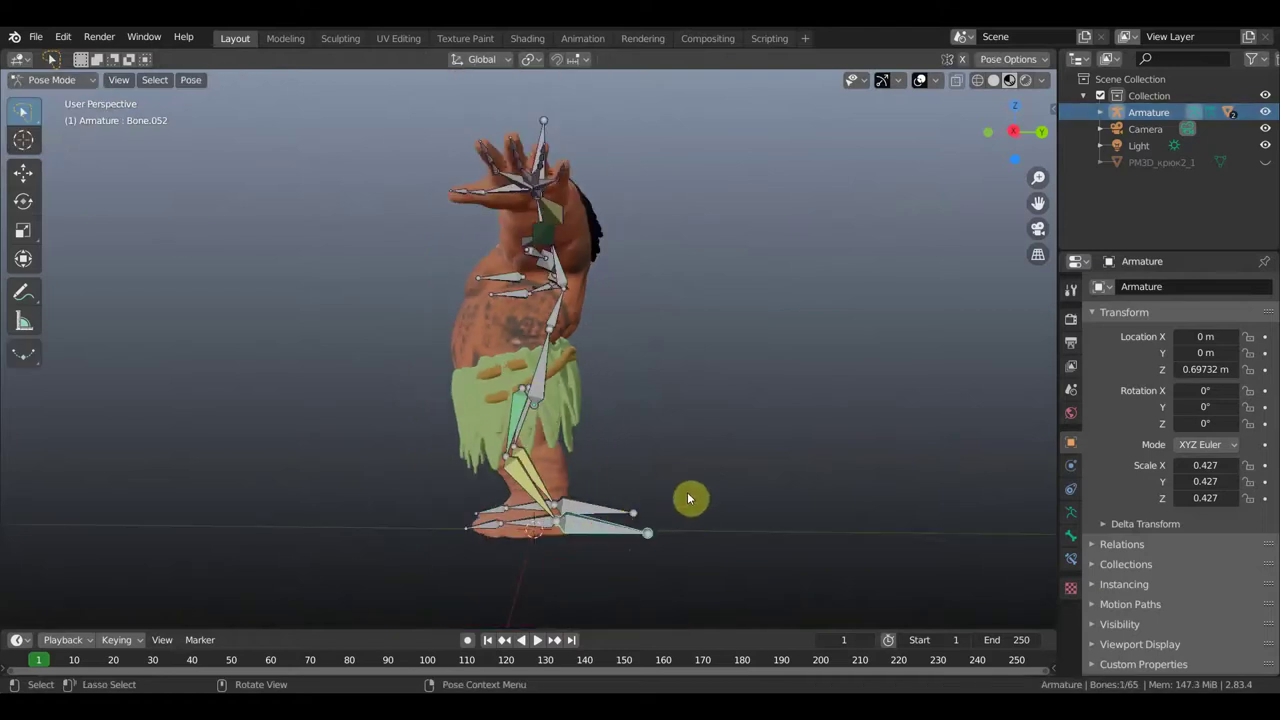
key("g")
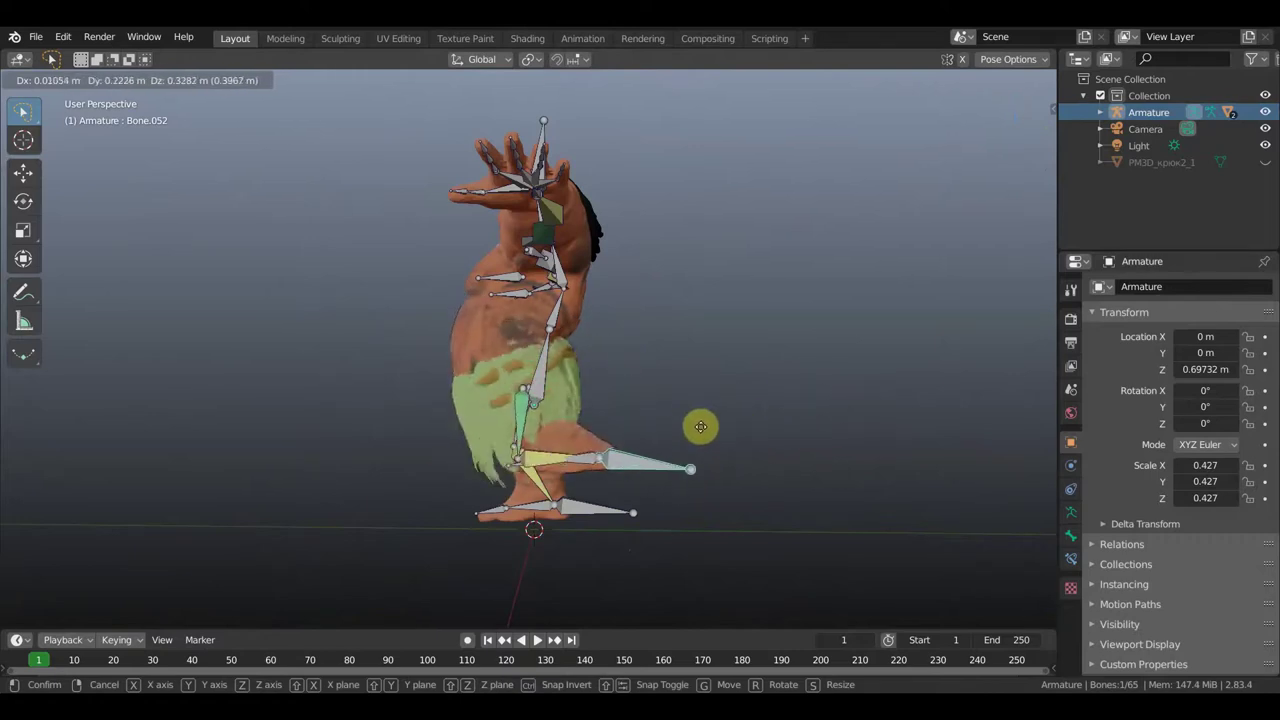
left_click(691, 486)
mouse_move(686, 460)
middle_mouse_down()
mouse_move(794, 449)
mouse_move(837, 460)
mouse_move(797, 417)
mouse_move(789, 451)
mouse_move(777, 423)
mouse_move(766, 434)
mouse_move(780, 494)
middle_mouse_up()
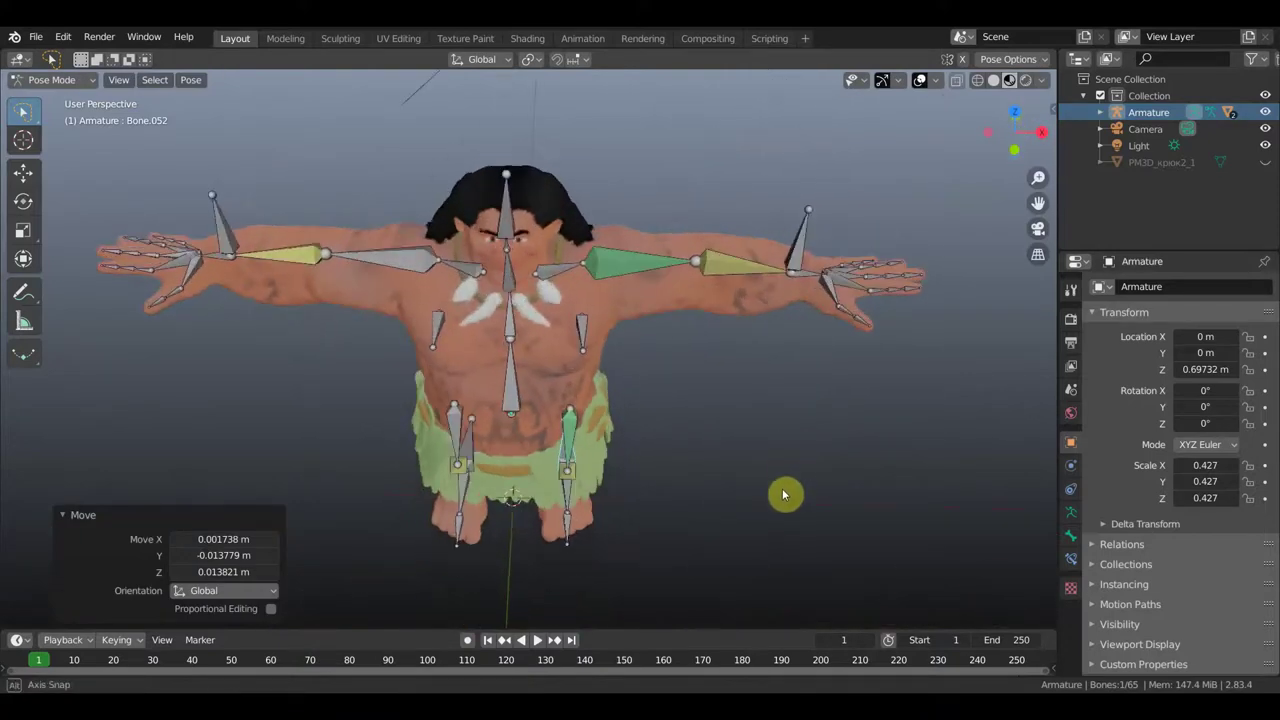
Tilt the head bone back 73.1° around Z in right side view.
left_click(563, 268)
key("KP_7")
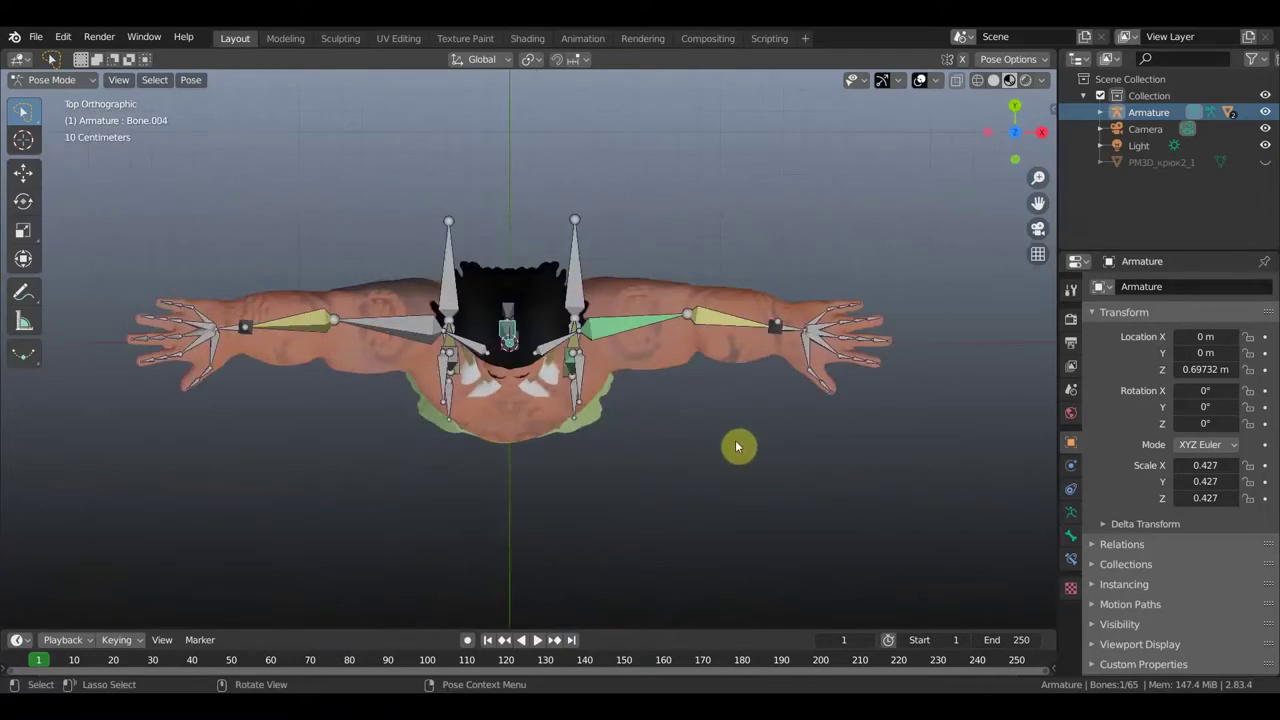
mouse_move(753, 446)
middle_mouse_down()
mouse_move(863, 306)
mouse_move(884, 309)
middle_mouse_up()
key("KP_3")
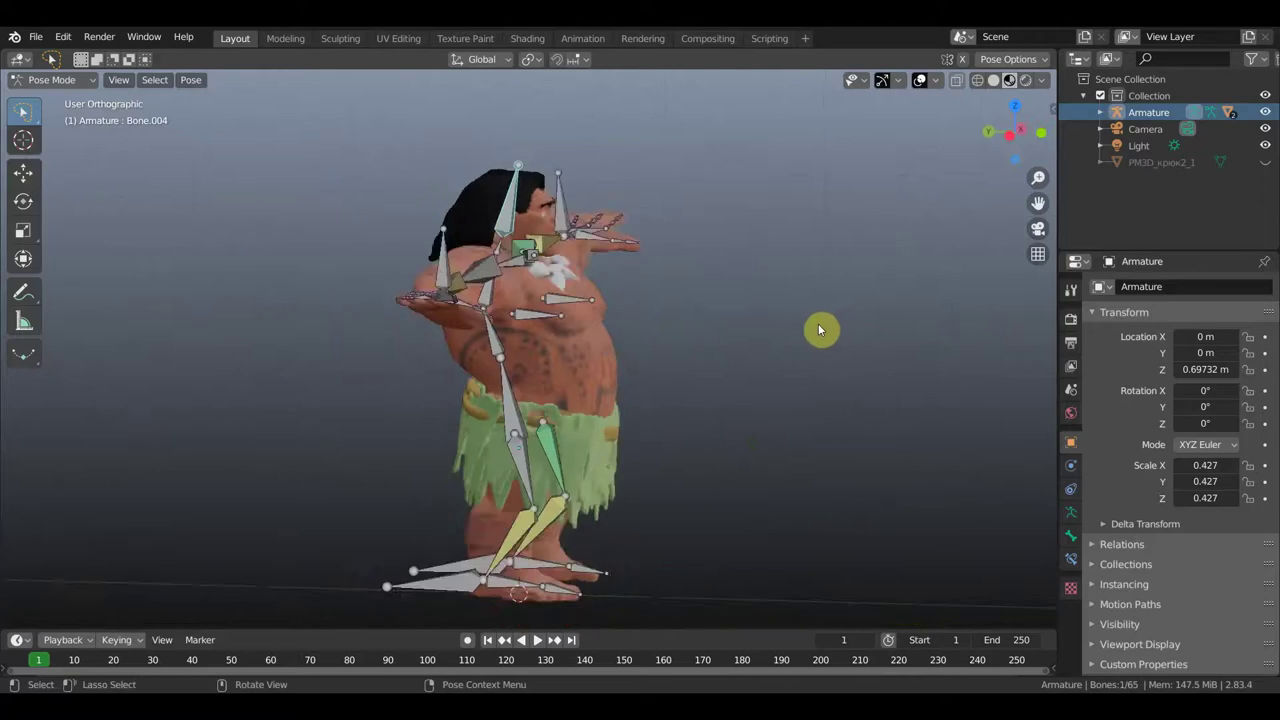
key("r")
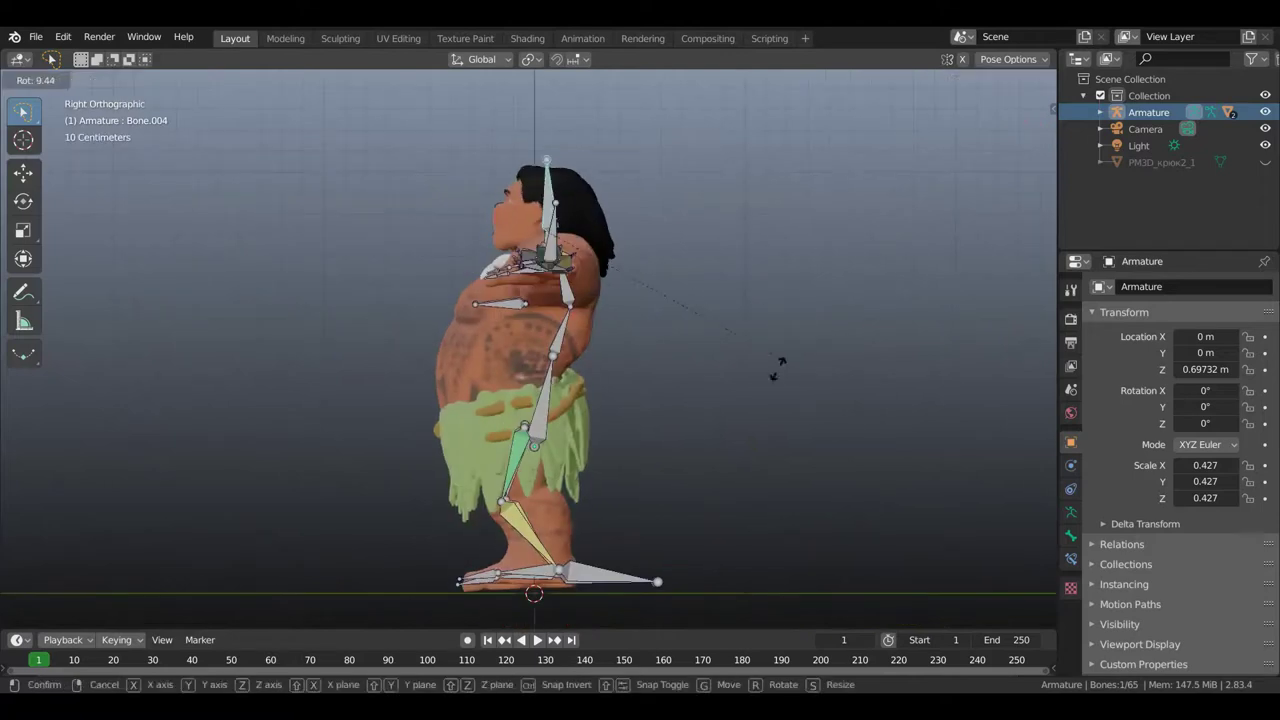
left_click(606, 376)
mouse_move(606, 377)
middle_mouse_down()
mouse_move(674, 346)
mouse_move(808, 403)
mouse_move(899, 379)
mouse_move(919, 332)
middle_mouse_up()
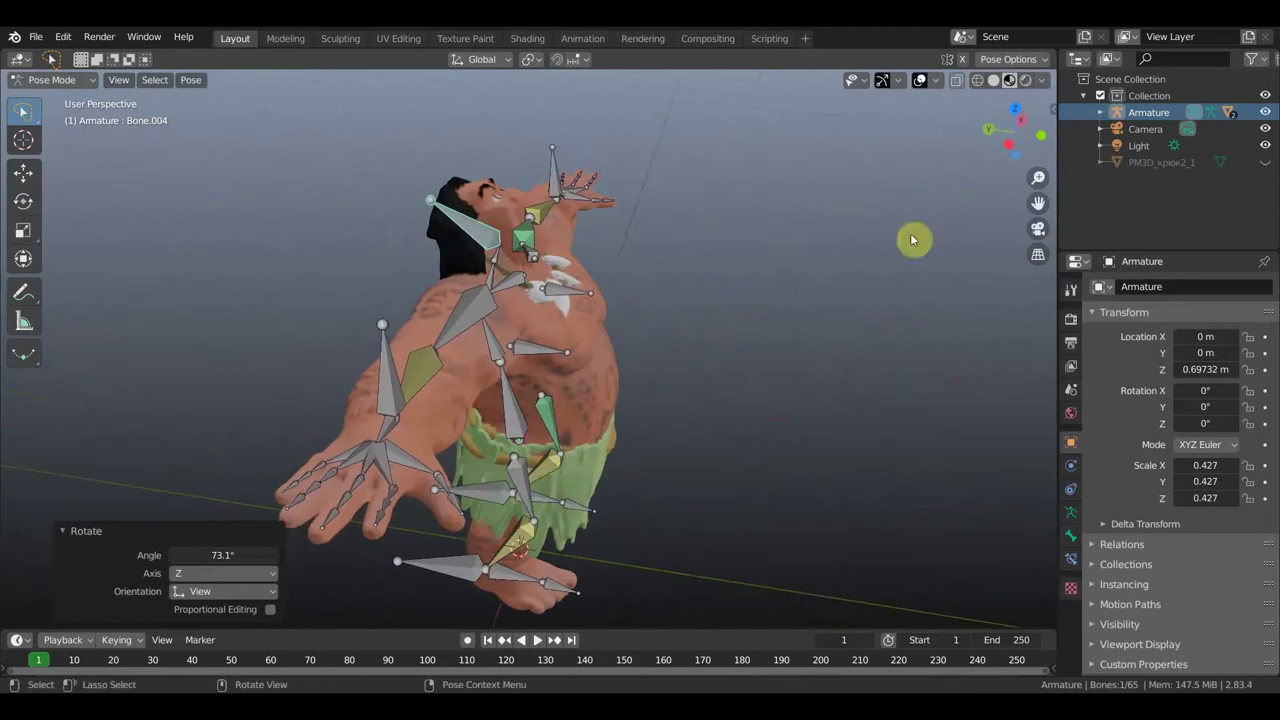
Hide the overlays and zoom in to inspect the deformed chin and chest.
left_click(919, 80)
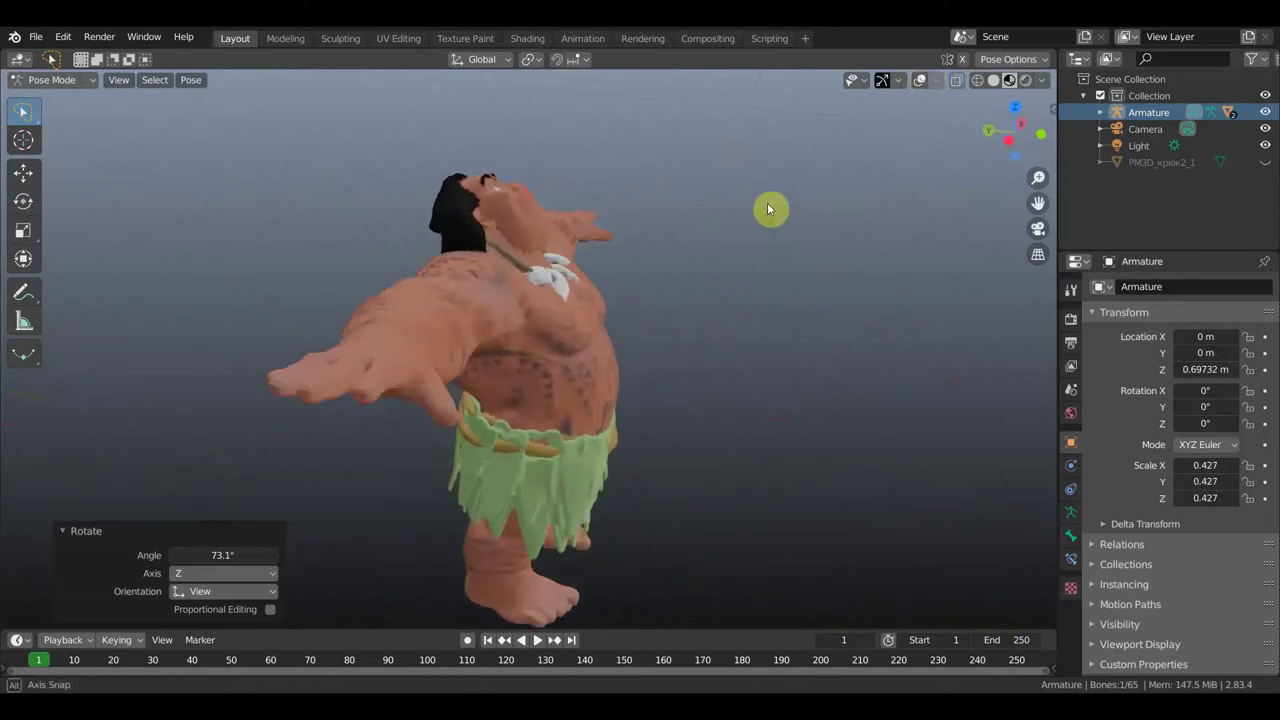
scroll(726, 283, "up", 3)
scroll(723, 286, "up", 2)
scroll(723, 286, "up", 2)
mouse_move(740, 286)
middle_mouse_down()
mouse_move(758, 279)
mouse_move(706, 303)
mouse_move(654, 363)
mouse_move(569, 311)
mouse_move(323, 266)
mouse_move(622, 278)
middle_mouse_up()
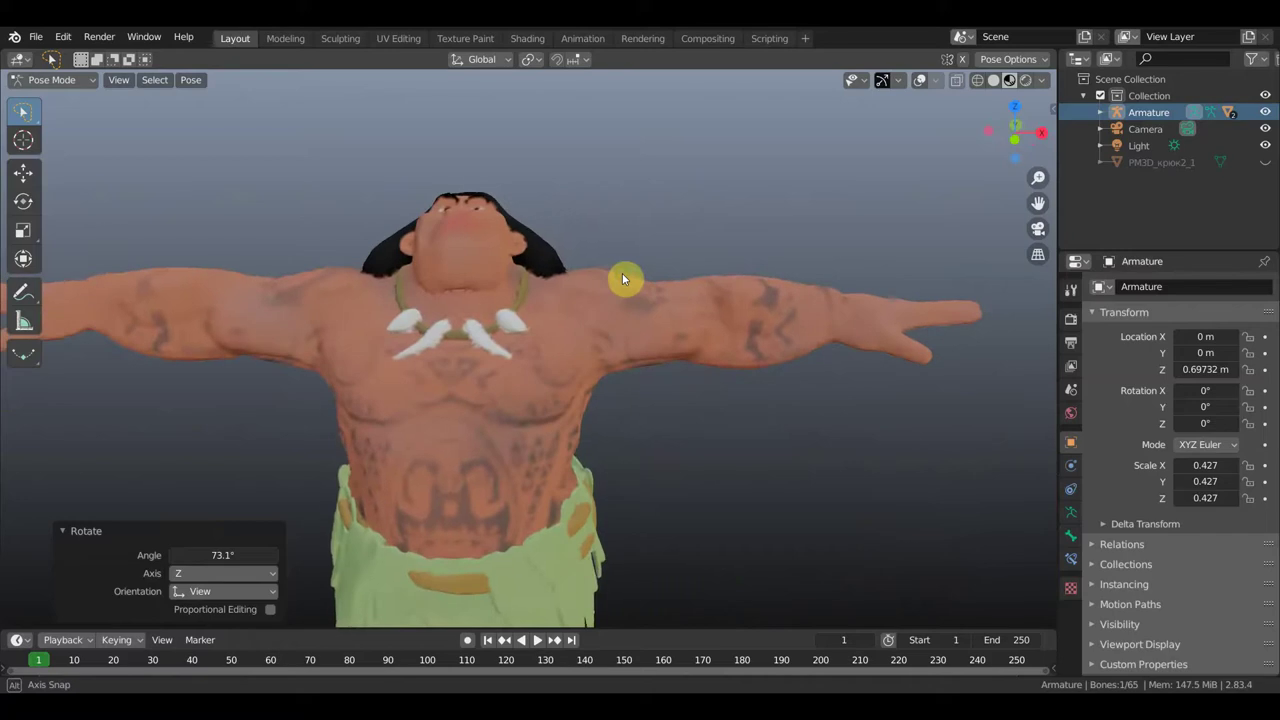
middle_click_drag(711, 258, 647, 258)
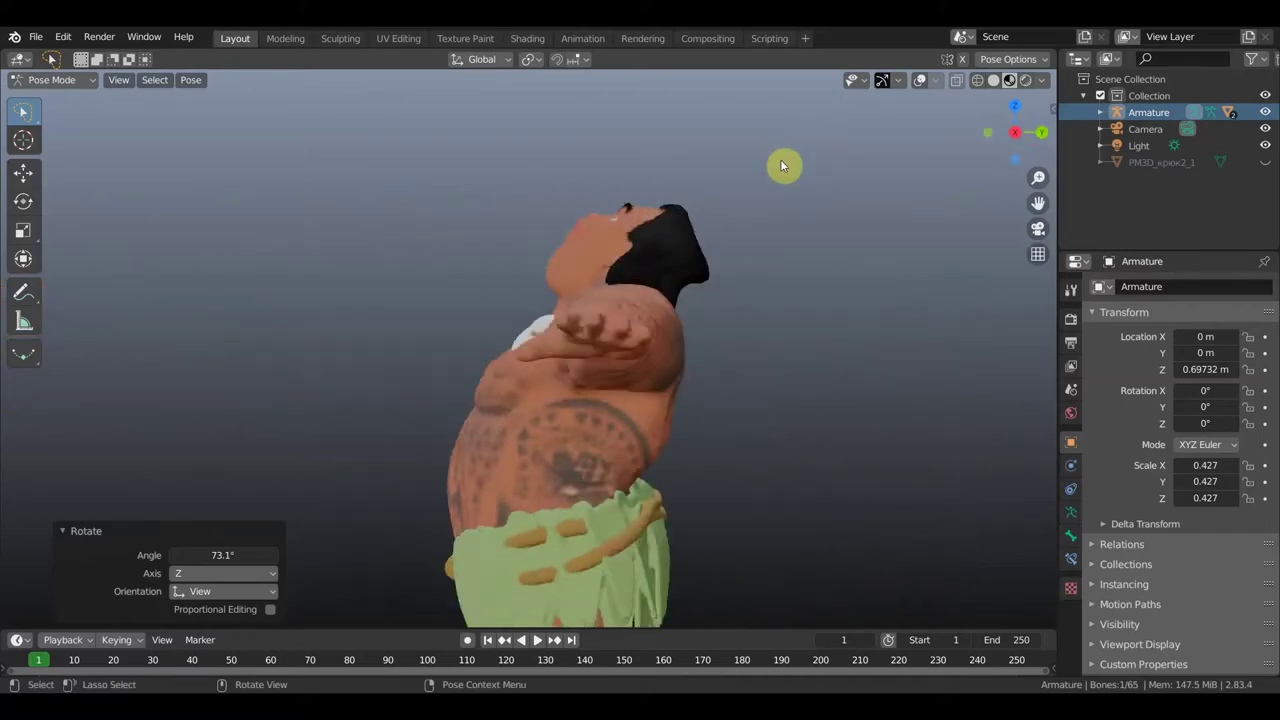
Undo the head tilt and return to Object Mode.
key("ctrl+z")
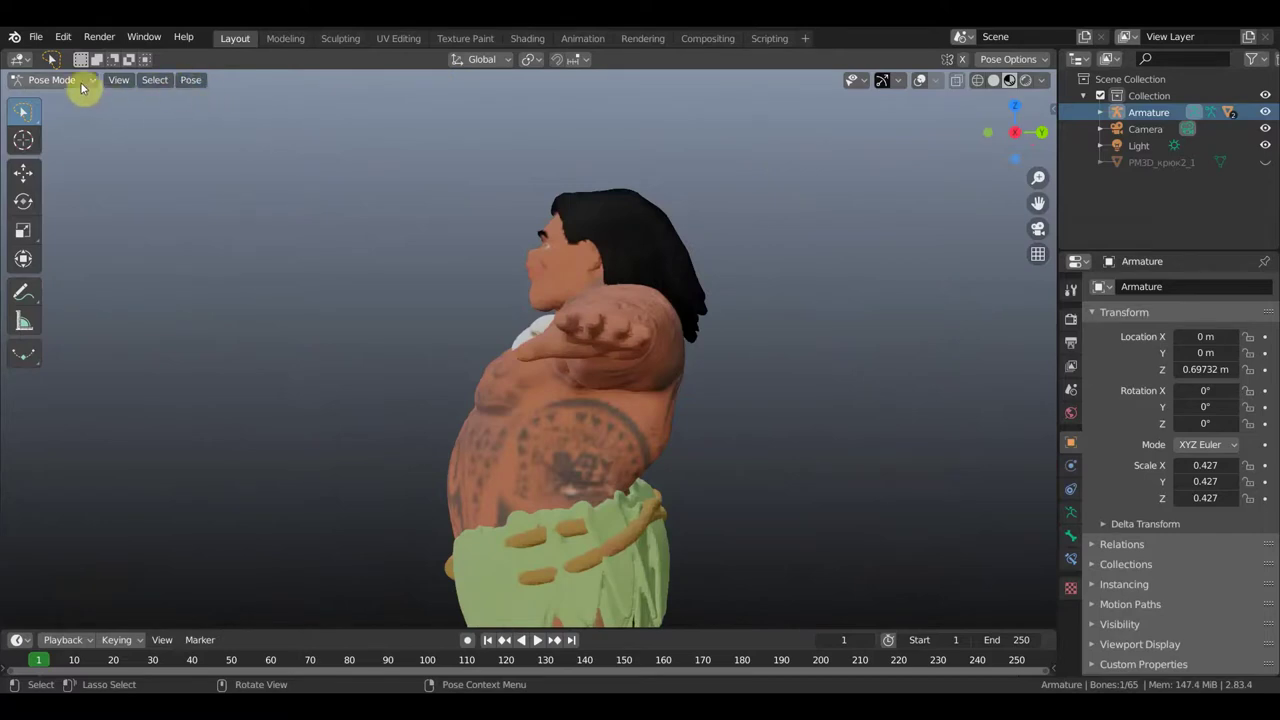
left_click(168, 81)
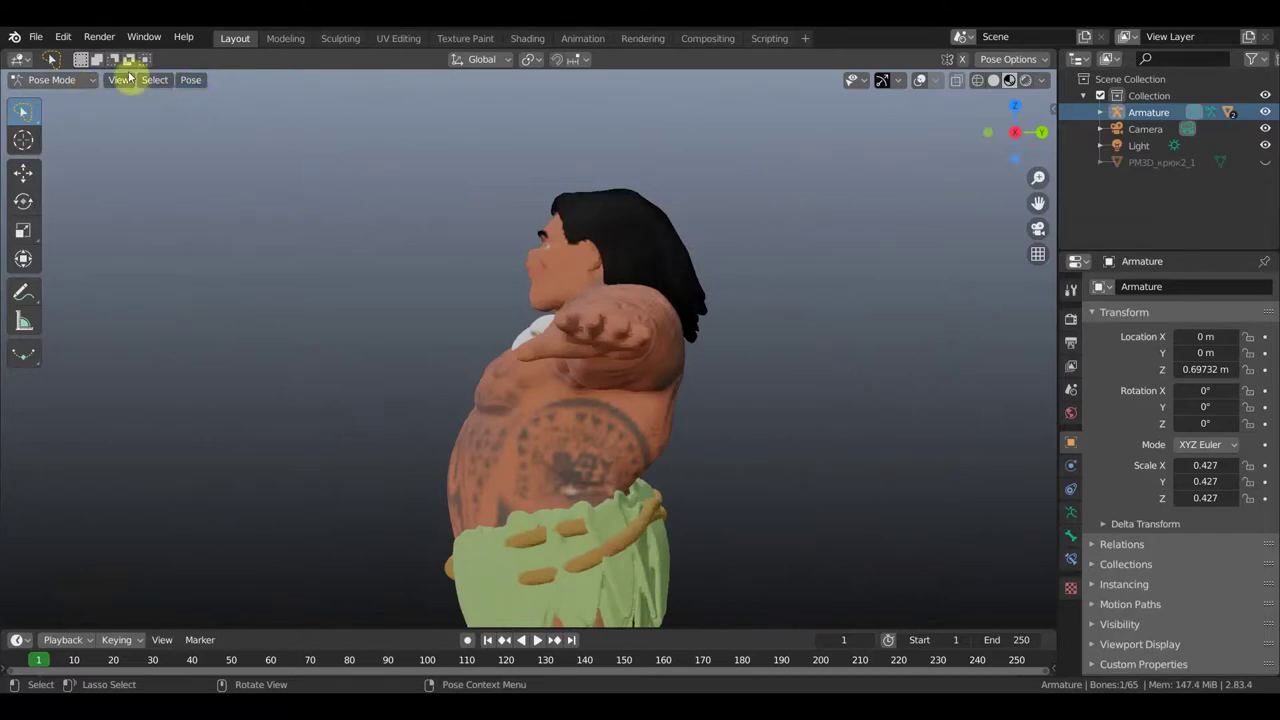
left_click(60, 80)
left_click(62, 95)
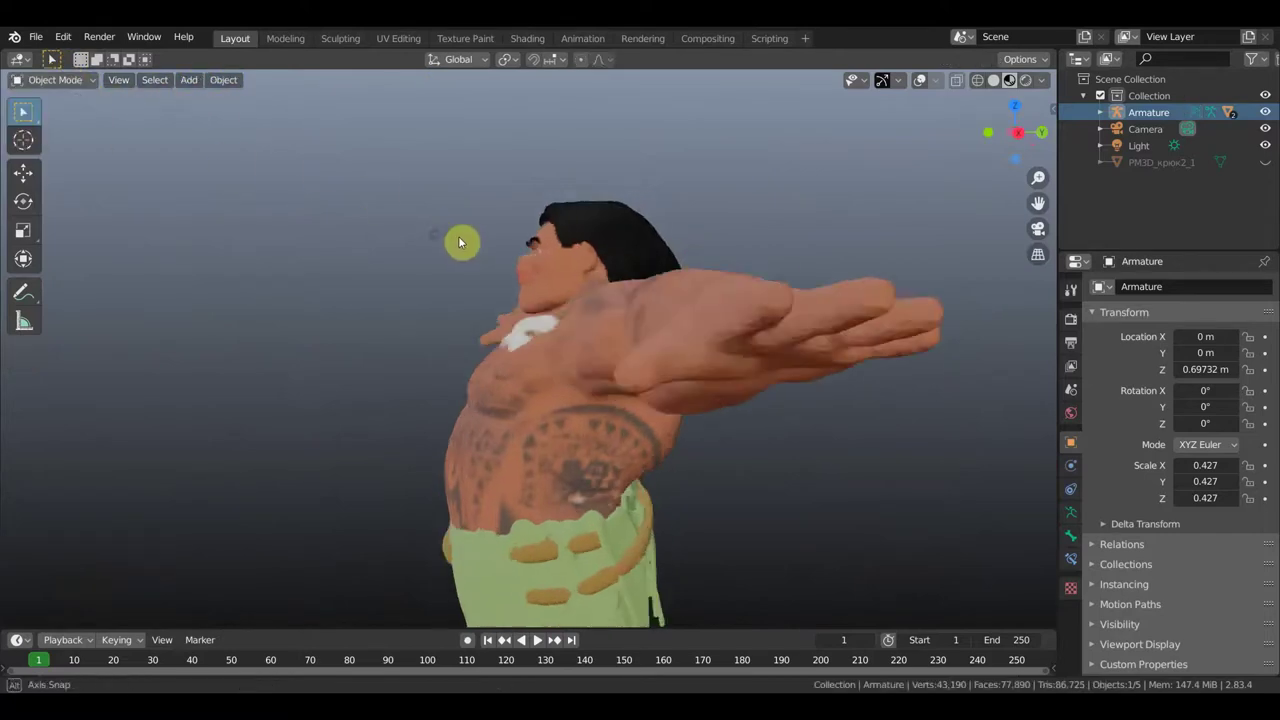
Show the bones again, add the мауи 2 готовый mesh to the armature selection, and enter Weight Paint.
middle_click_drag(460, 242, 798, 98)
left_click(920, 80)
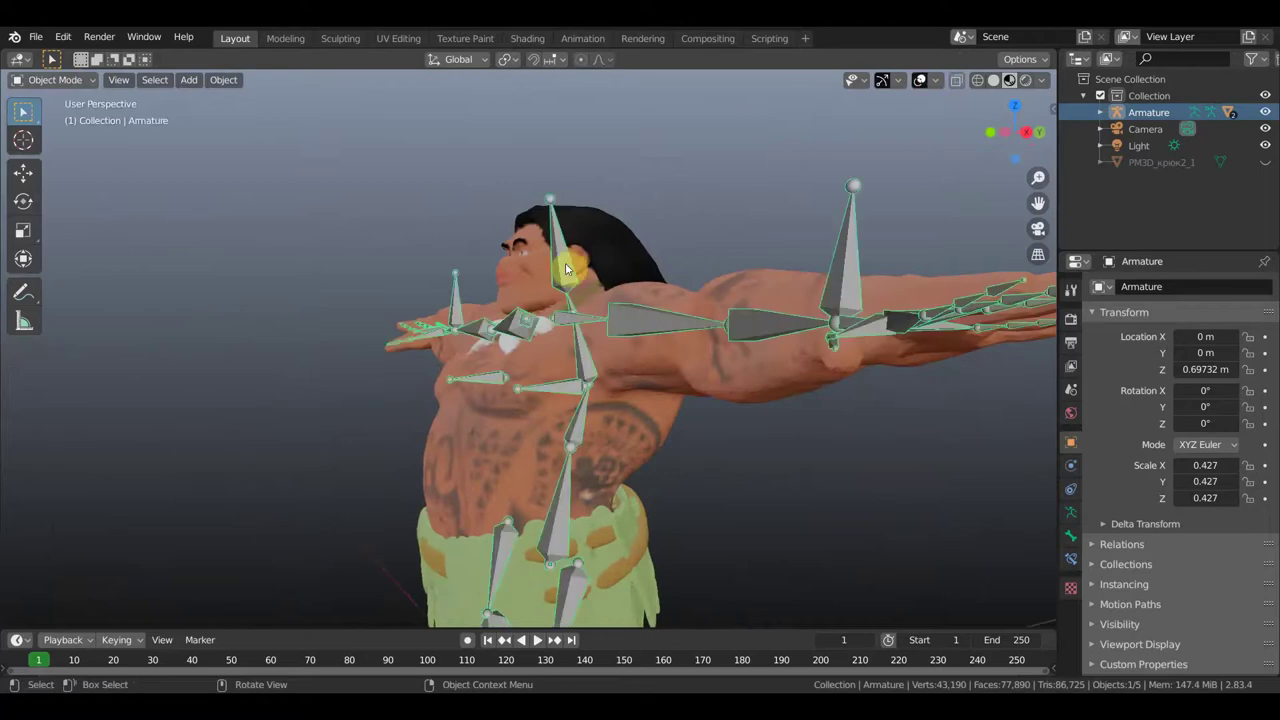
middle_click_drag(583, 257, 608, 277)
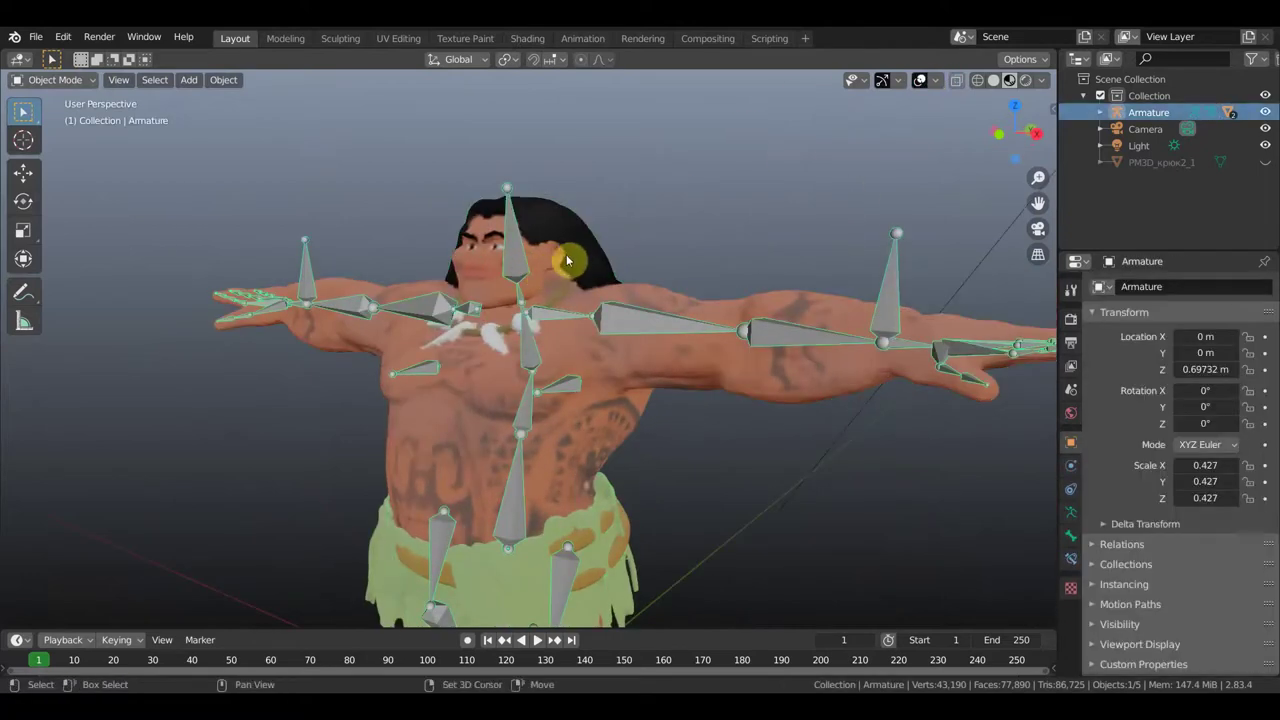
left_click(567, 261, "shift")
left_click(88, 84)
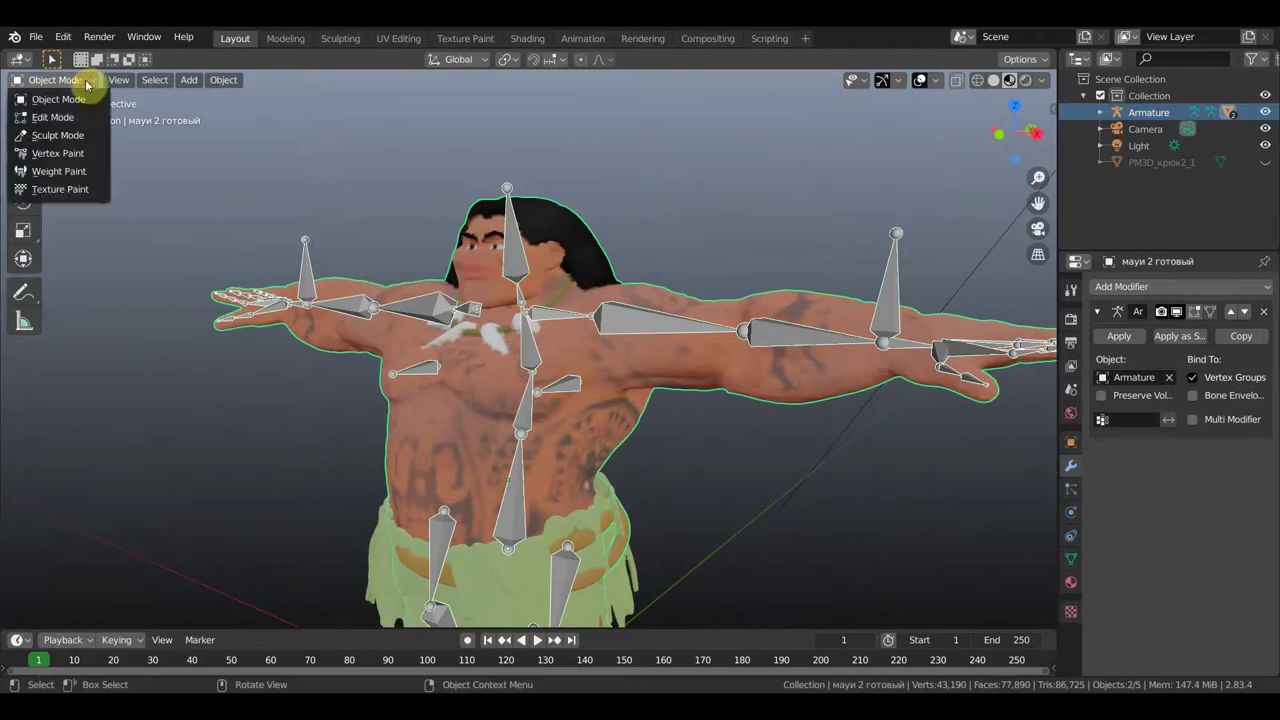
left_click(66, 175)
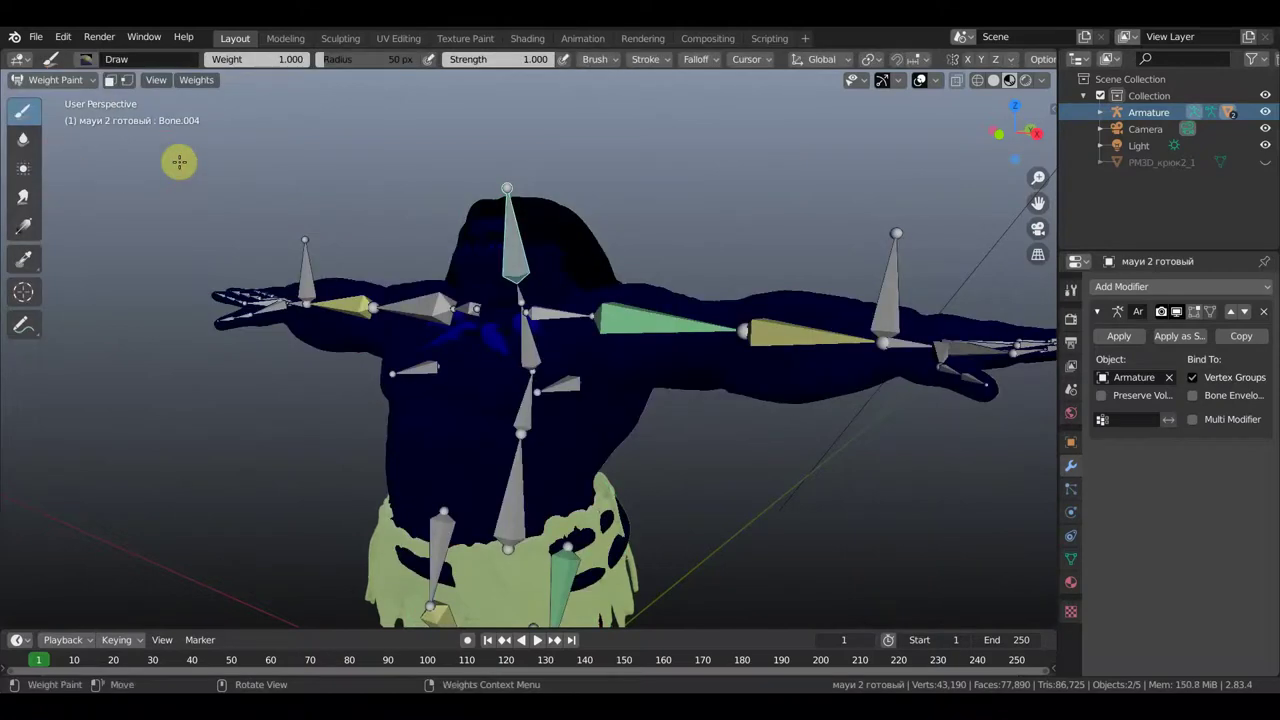
Paint head bone weight across Maui's head and face with the Draw brush.
middle_click_drag(474, 200, 490, 206)
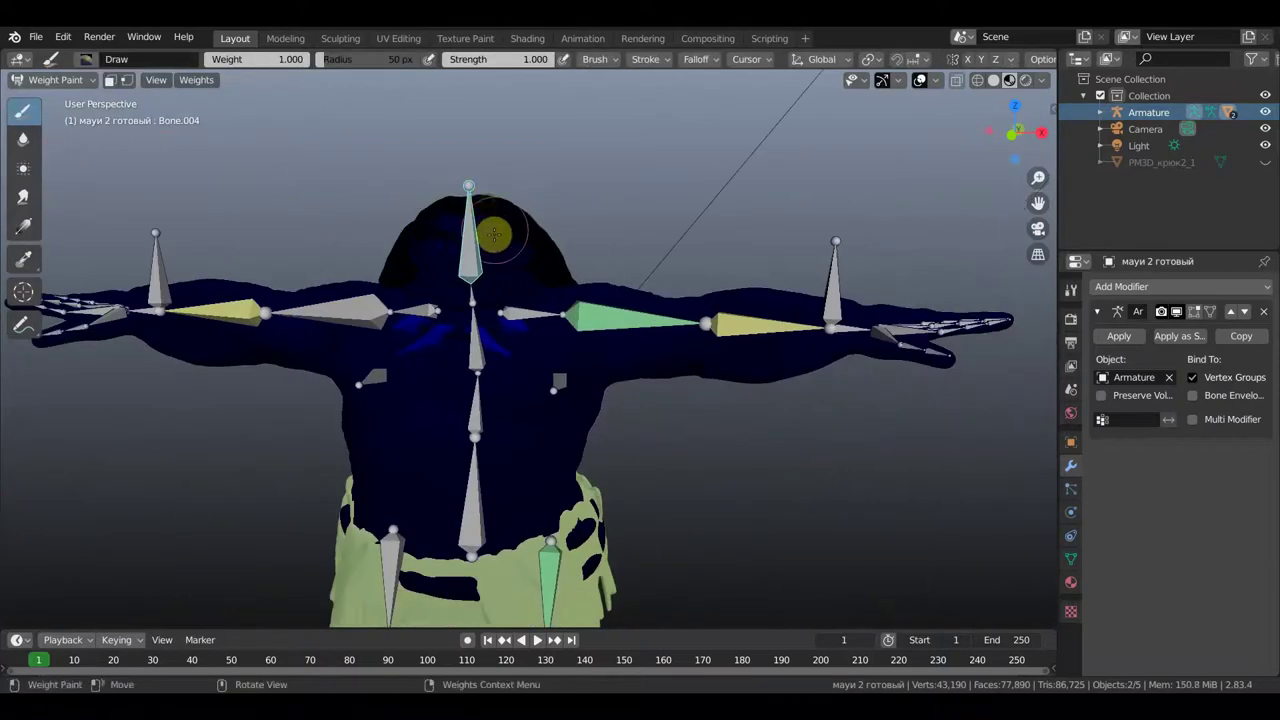
left_click_drag(484, 253, 523, 217)
middle_click_drag(523, 217, 567, 221)
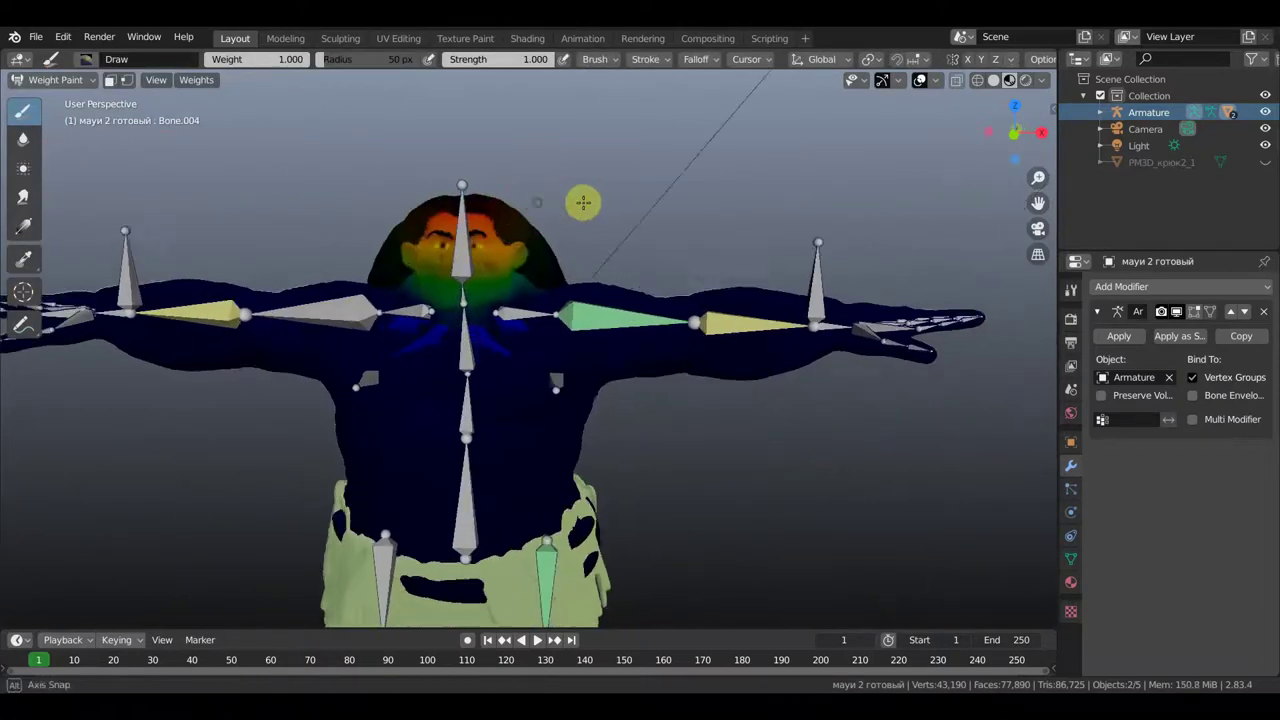
scroll(567, 221, "up", 4)
scroll(567, 221, "down", 1)
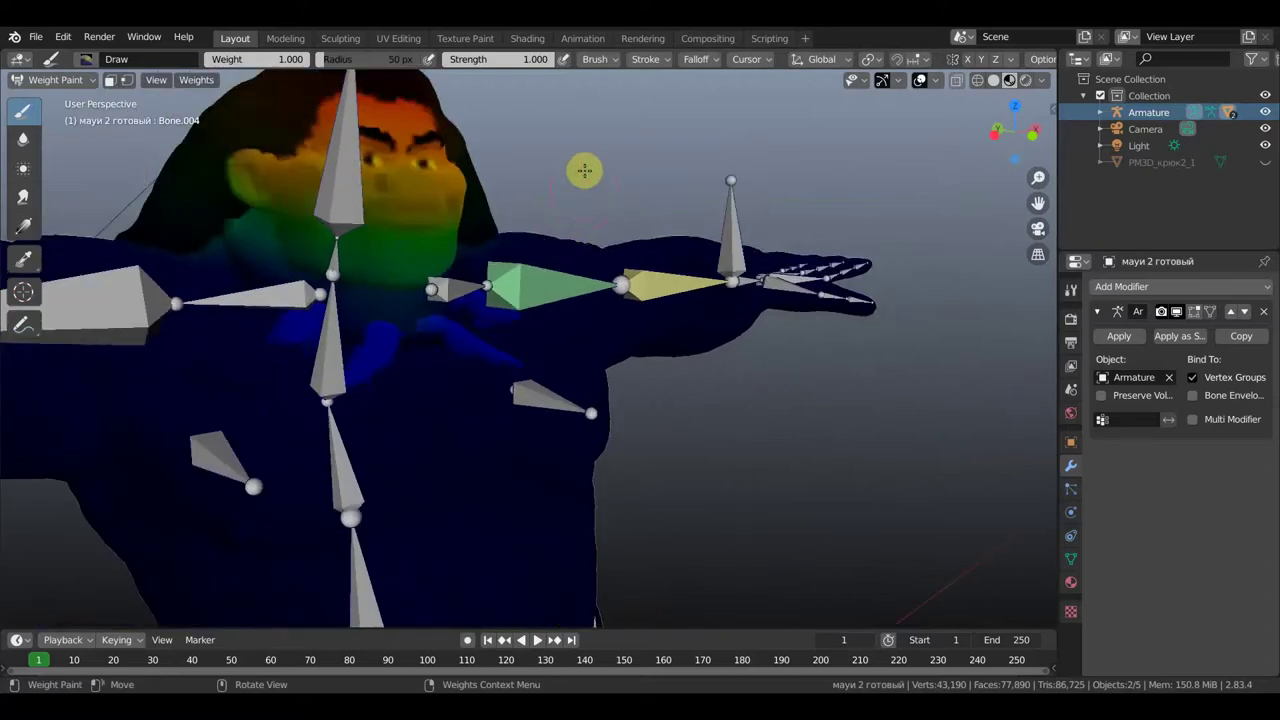
scroll(631, 209, "down", 1)
scroll(631, 209, "down", 1)
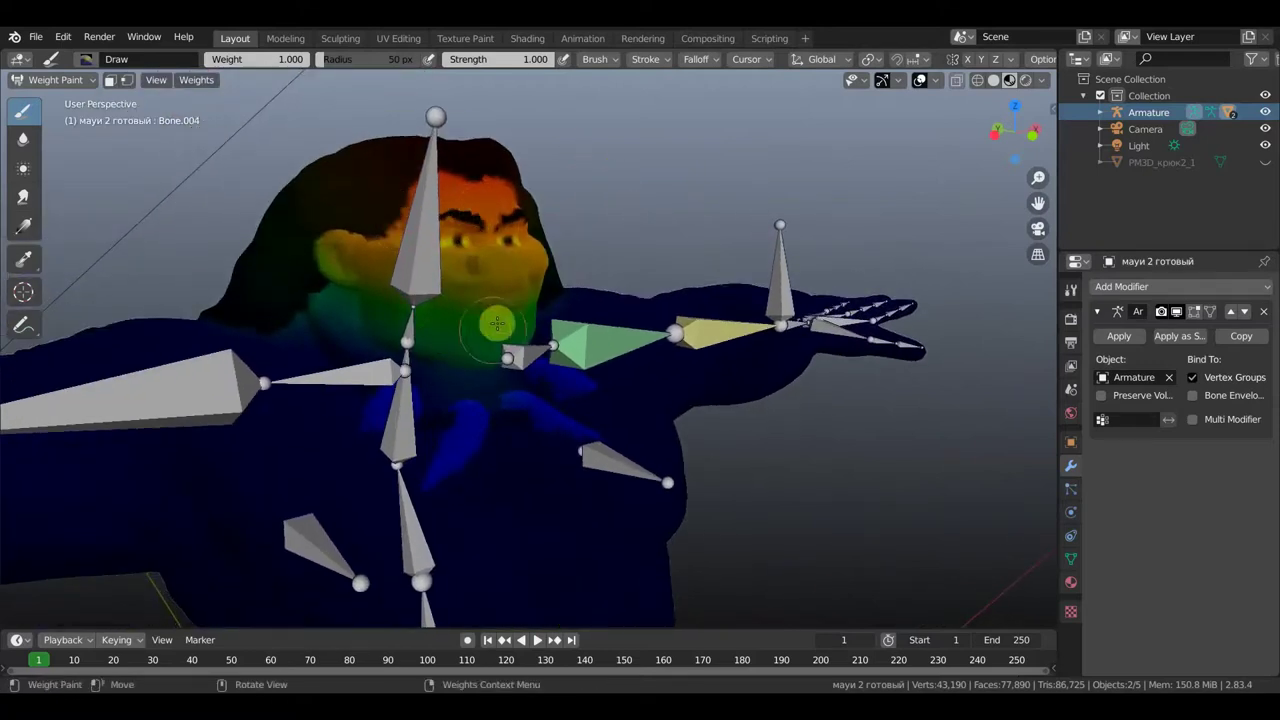
middle_click_drag(484, 307, 423, 372)
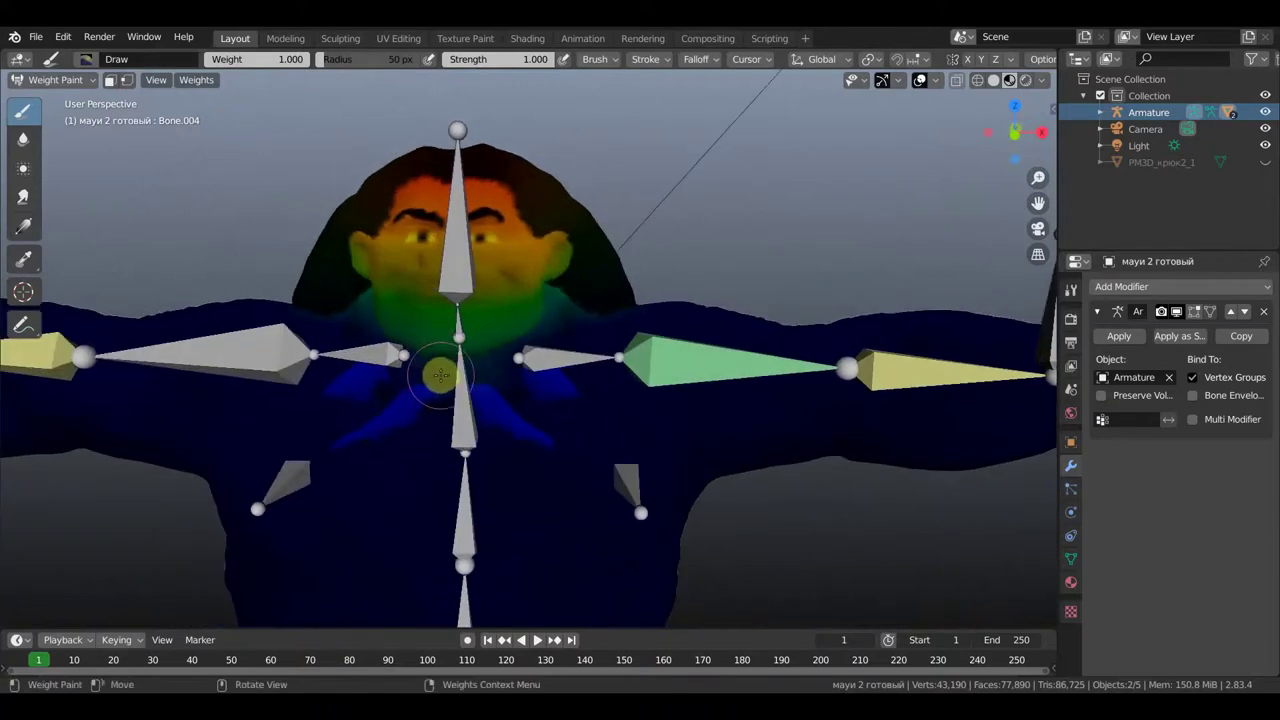
Raise Bone.004's weights with Weights > Levels, setting Offset to 0.390.
left_click(205, 82)
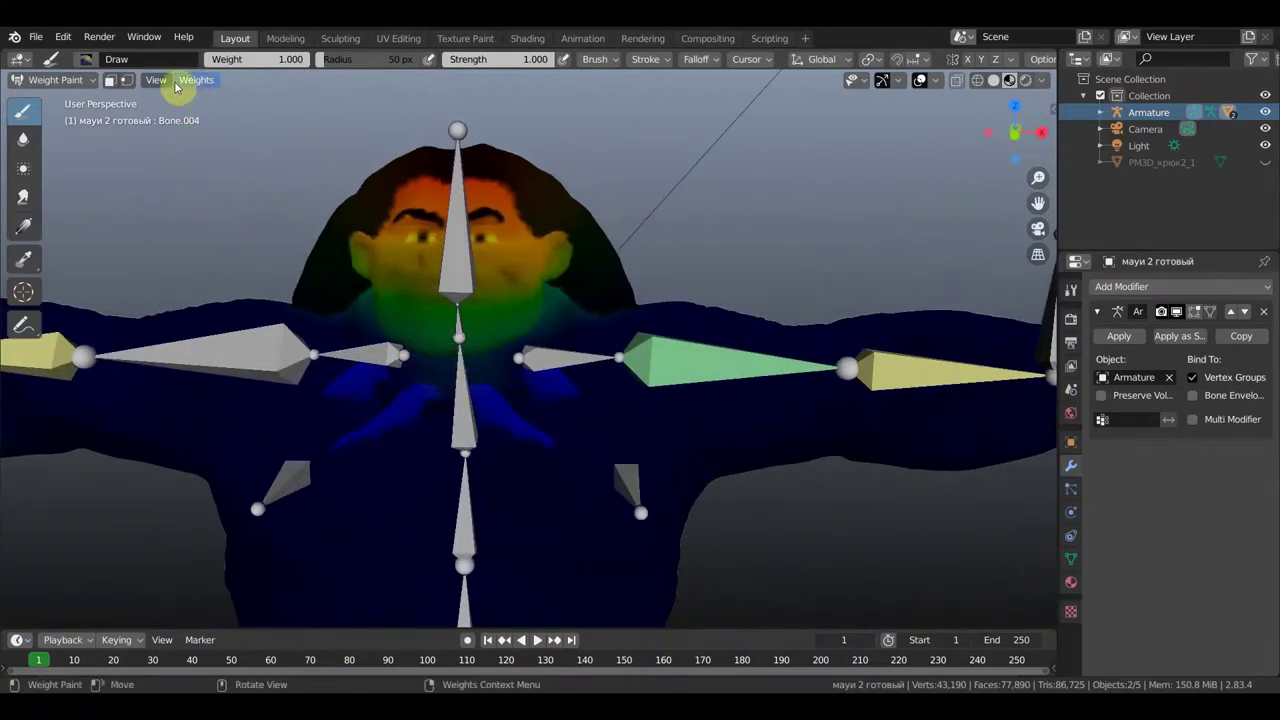
left_click(197, 84)
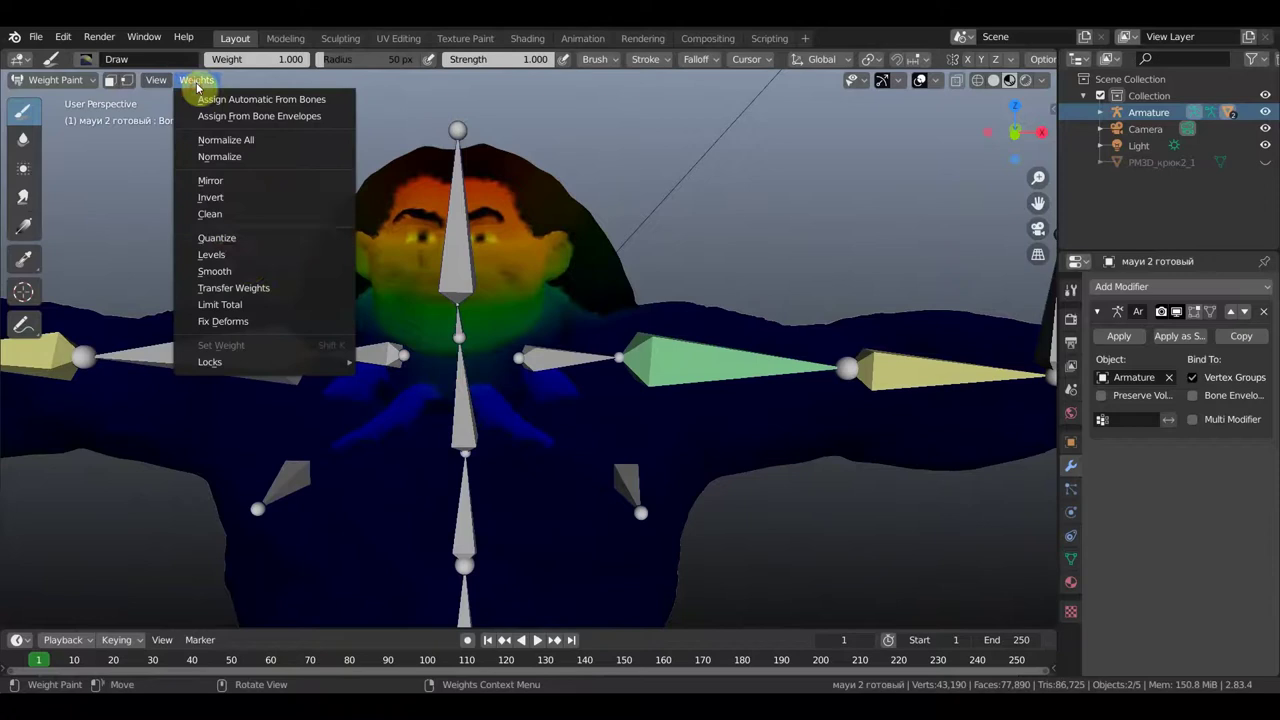
left_click(232, 255)
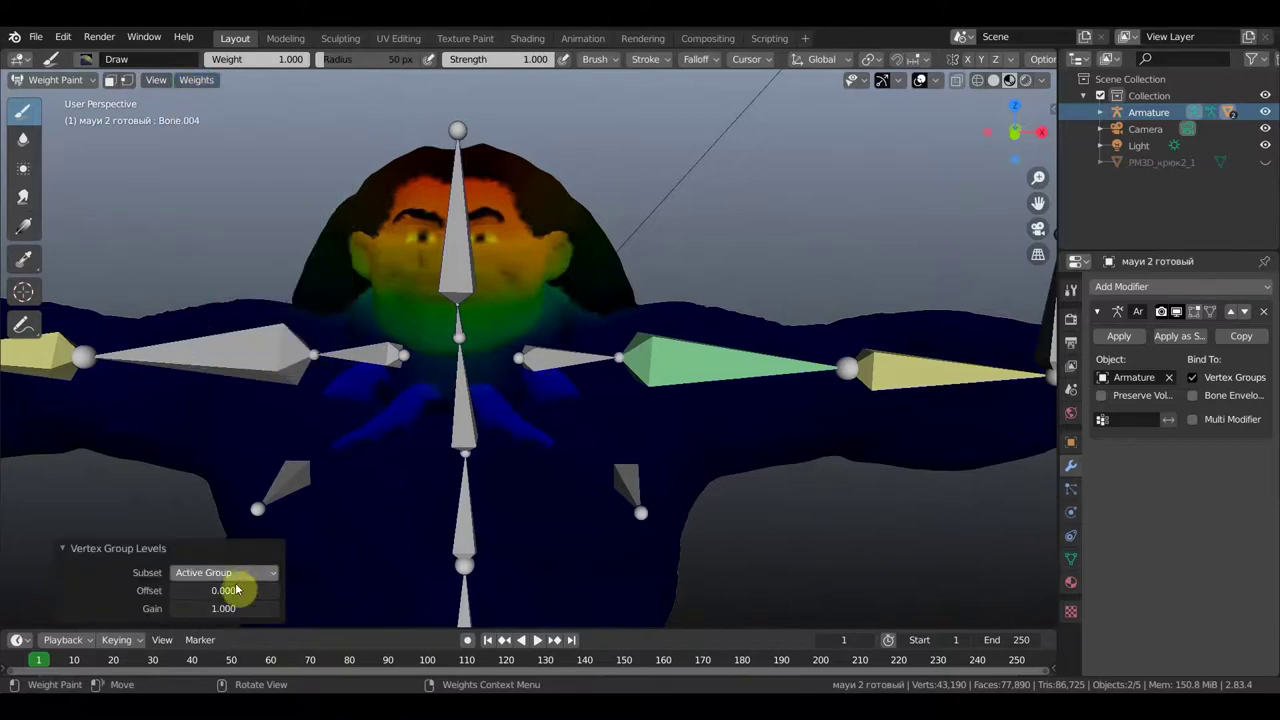
left_click_drag(223, 590, 260, 590)
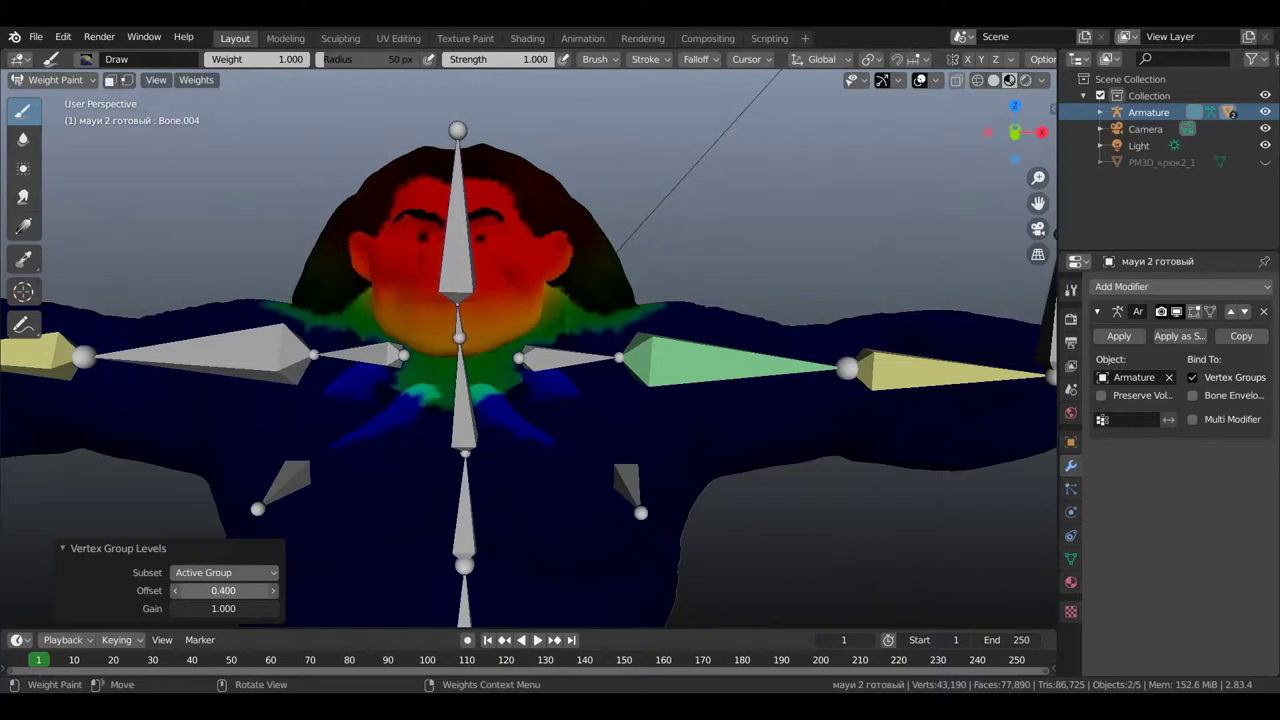
mouse_move(249, 449)
middle_mouse_down()
mouse_move(370, 456)
mouse_move(266, 406)
middle_mouse_up()
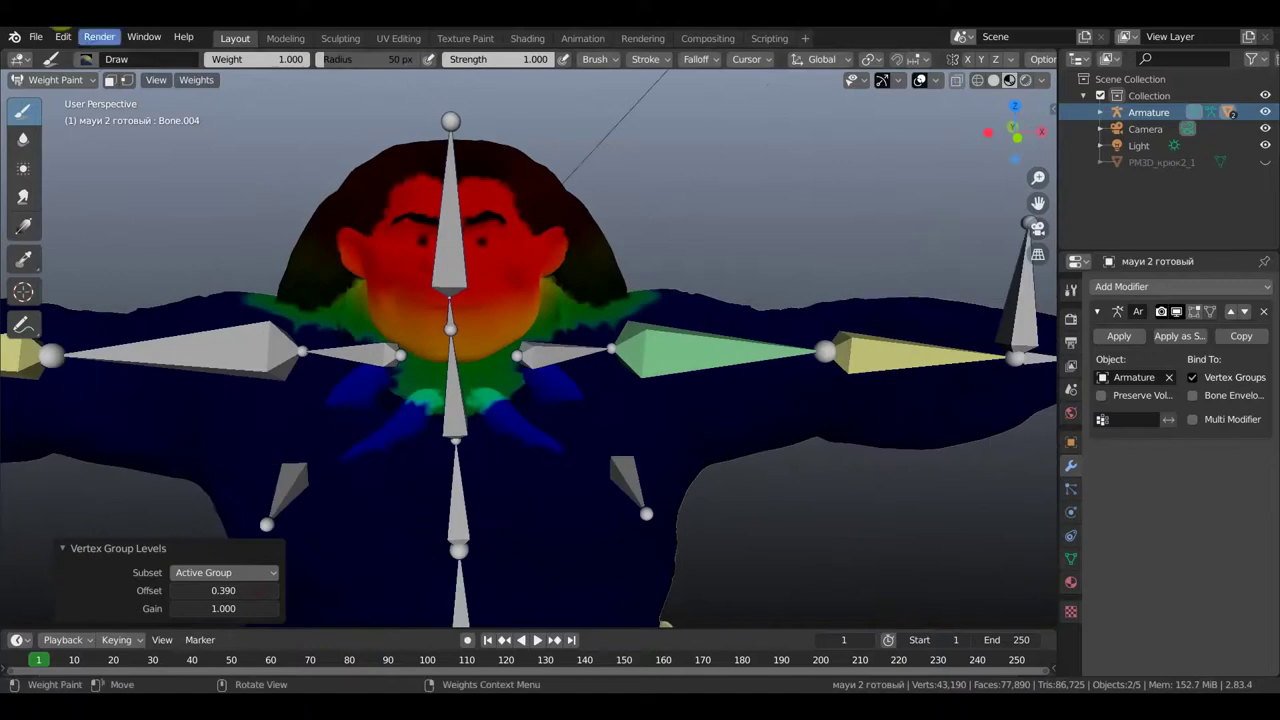
left_click(77, 84)
Return to Object Mode, select the armature and switch it into Pose Mode.
left_click(82, 100)
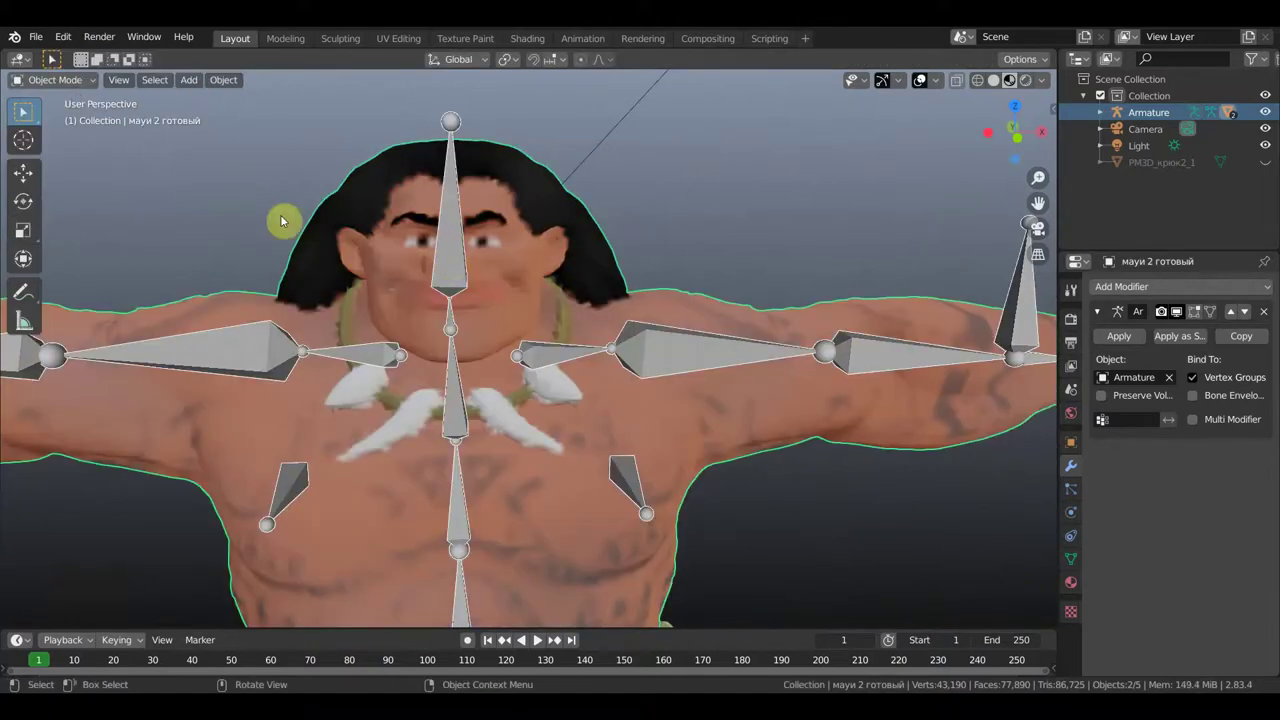
left_click(447, 262)
middle_click_drag(455, 260, 409, 231)
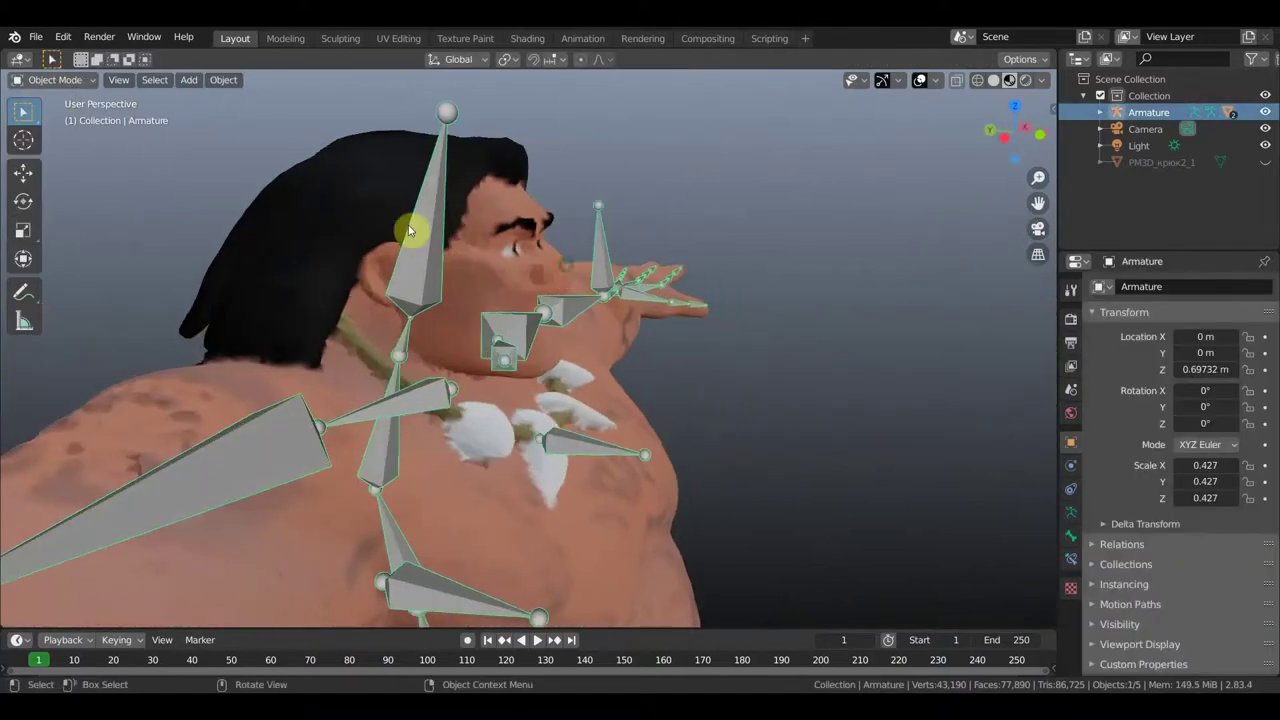
left_click(55, 80)
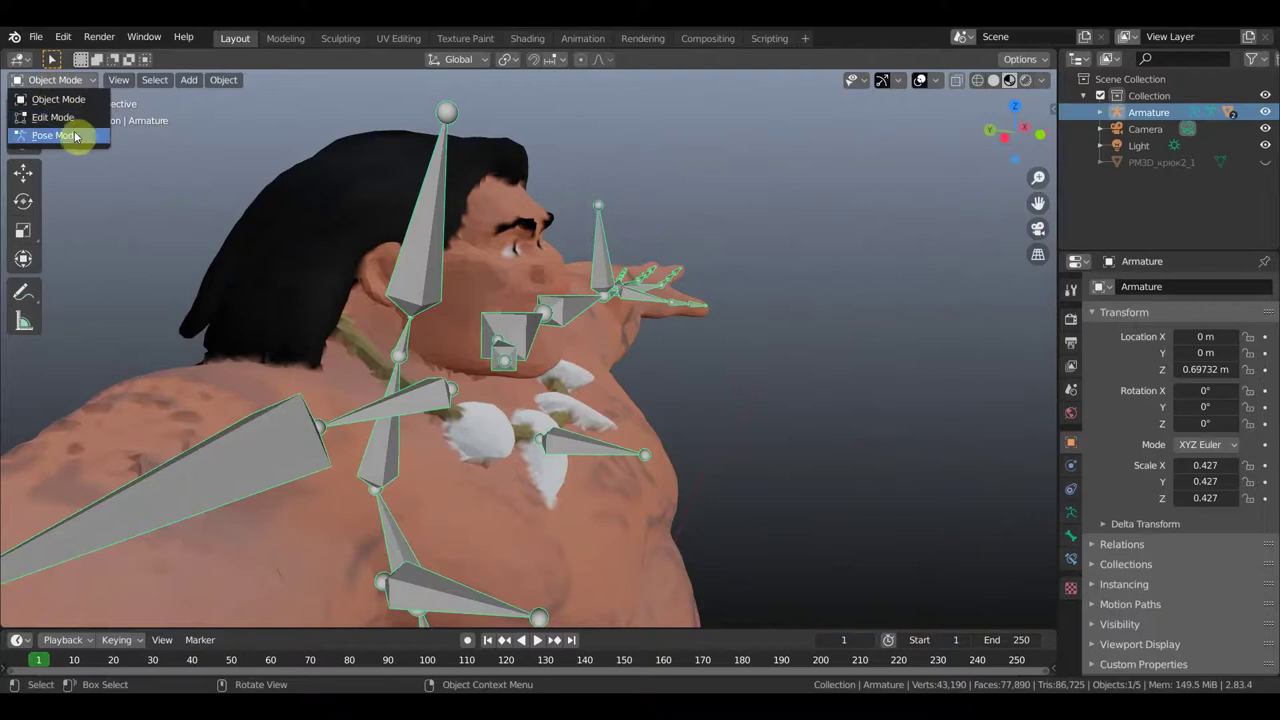
left_click(80, 134)
Tilt the head bone -64.2° around Z, then return to Object Mode and add мауи 2 готовый.
middle_click_drag(437, 260, 456, 248)
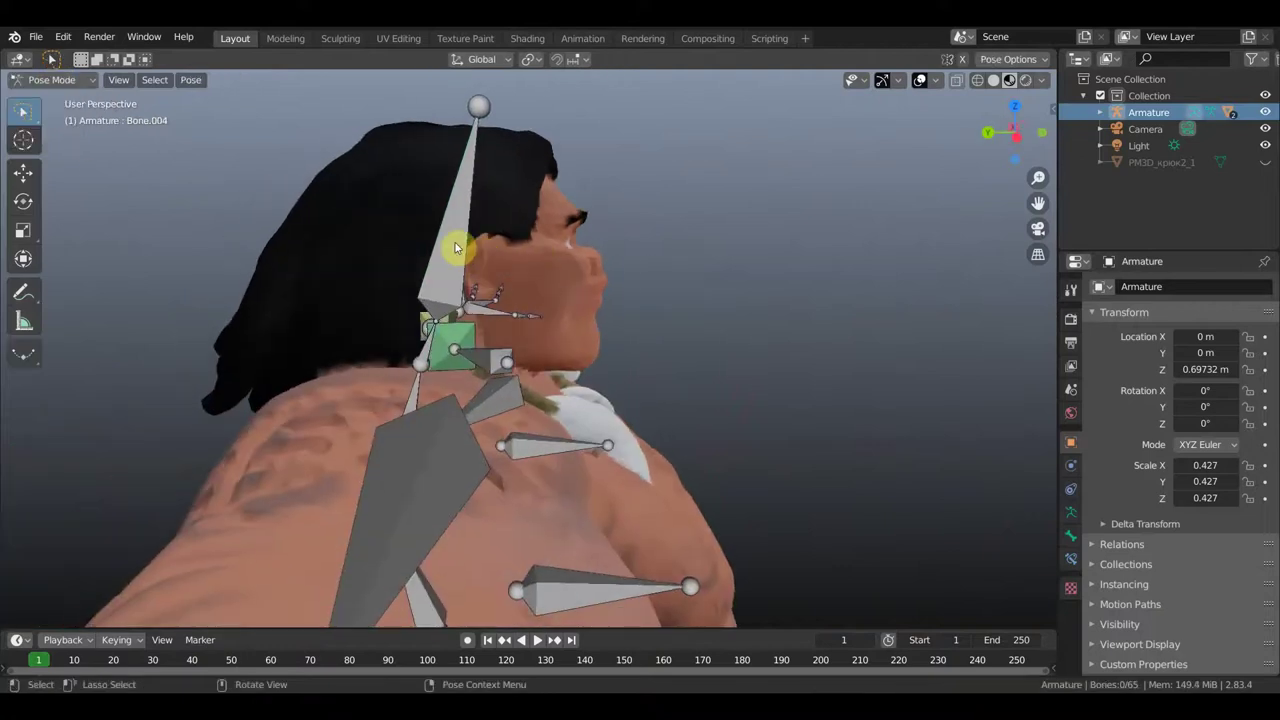
left_click(455, 248)
key("r")
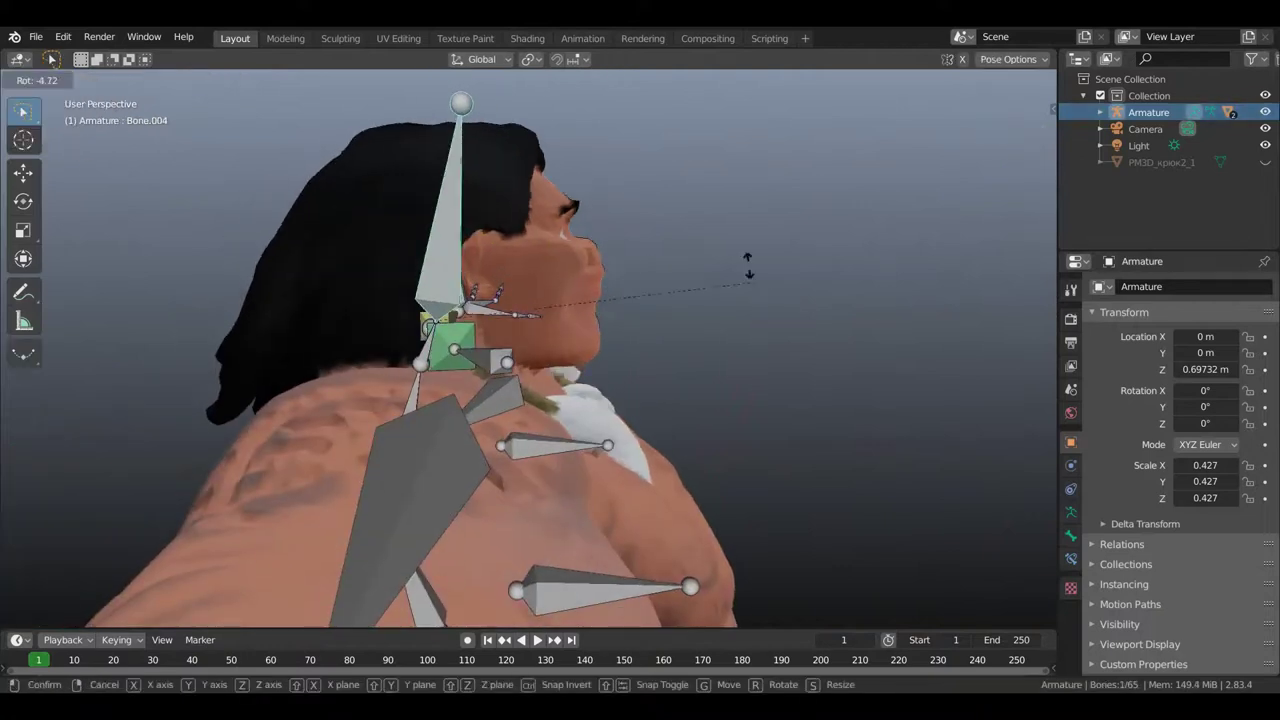
left_click(620, 165)
middle_click_drag(620, 165, 580, 363)
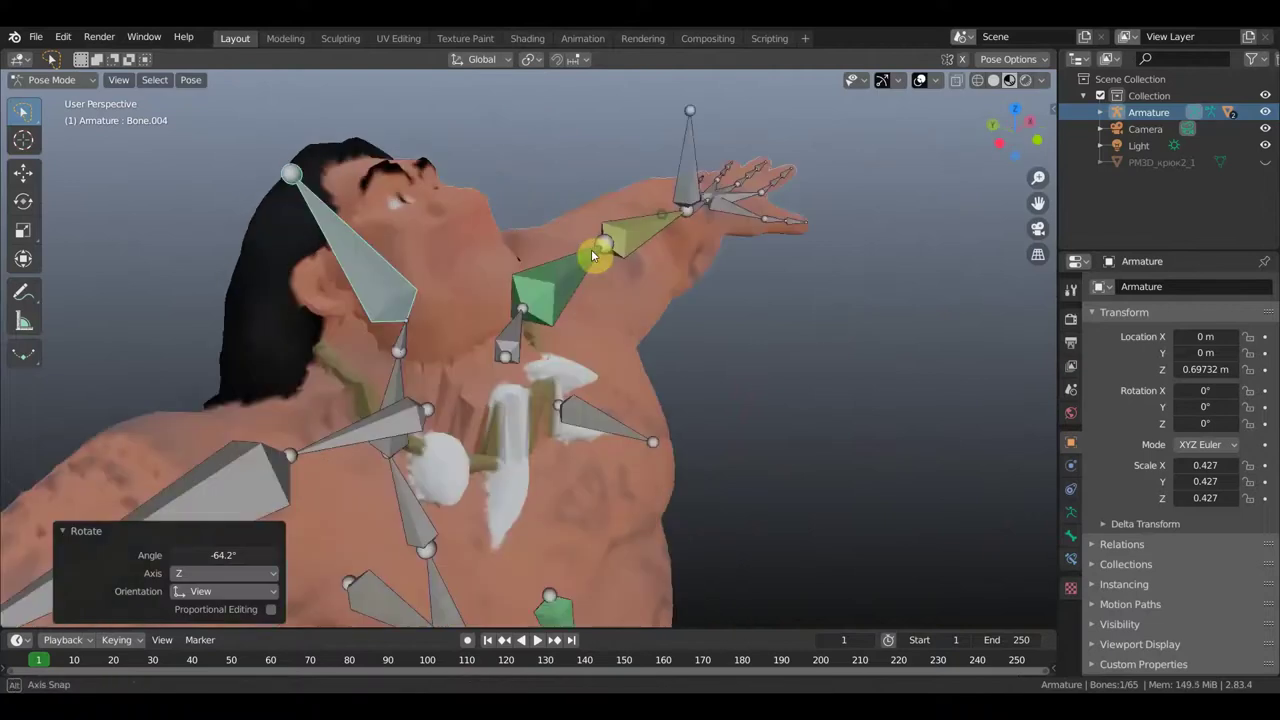
mouse_move(523, 423)
middle_mouse_down()
mouse_move(483, 420)
mouse_move(467, 402)
mouse_move(537, 391)
mouse_move(520, 412)
middle_mouse_up()
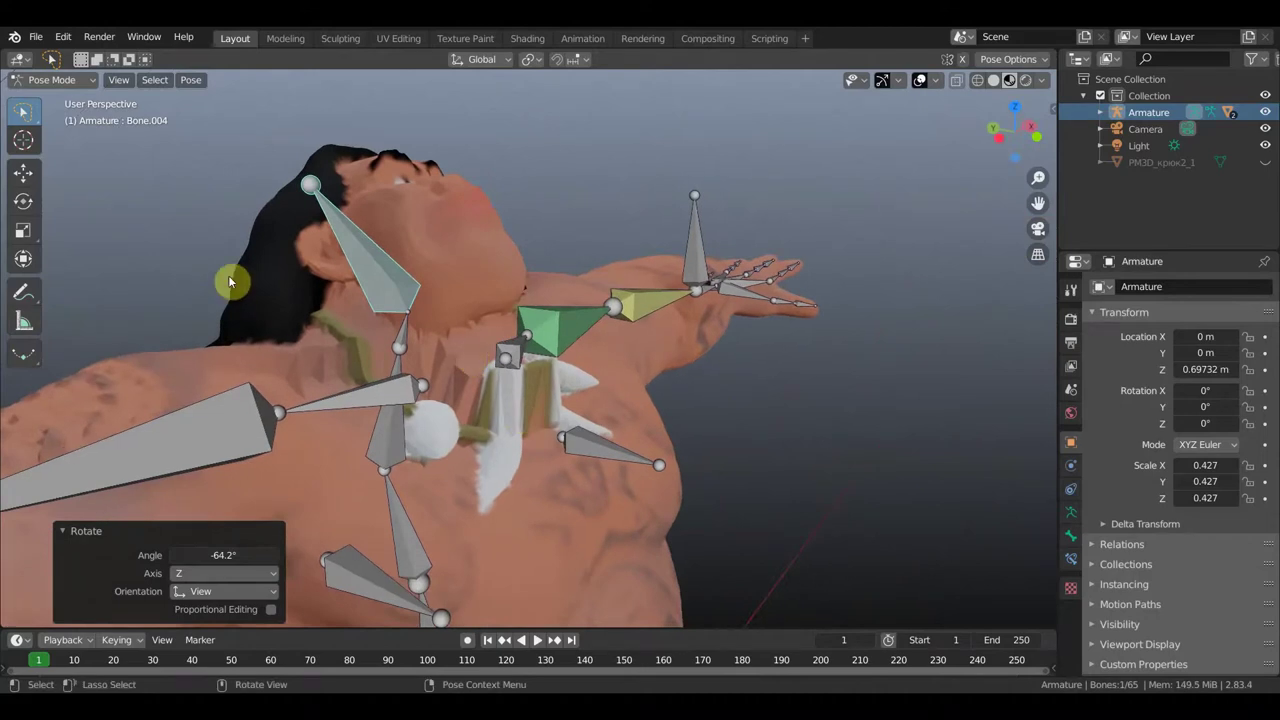
left_click(60, 80)
left_click(60, 100)
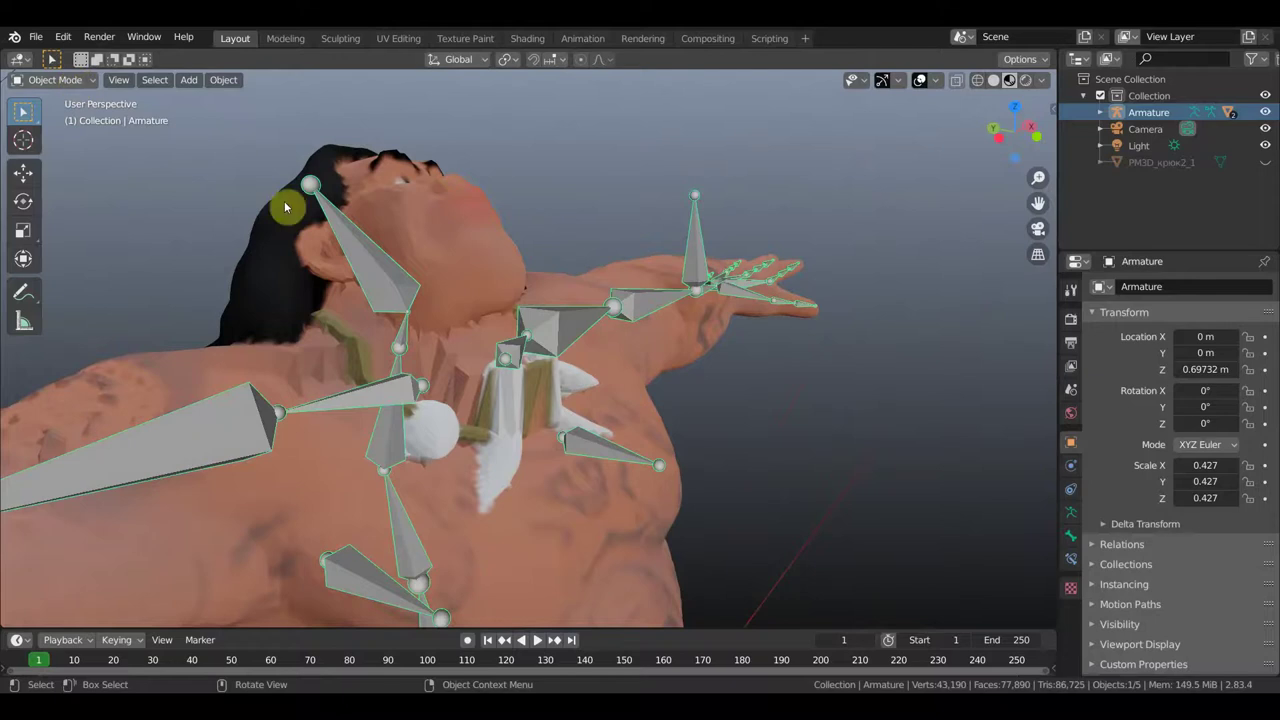
left_click(424, 233, "shift")
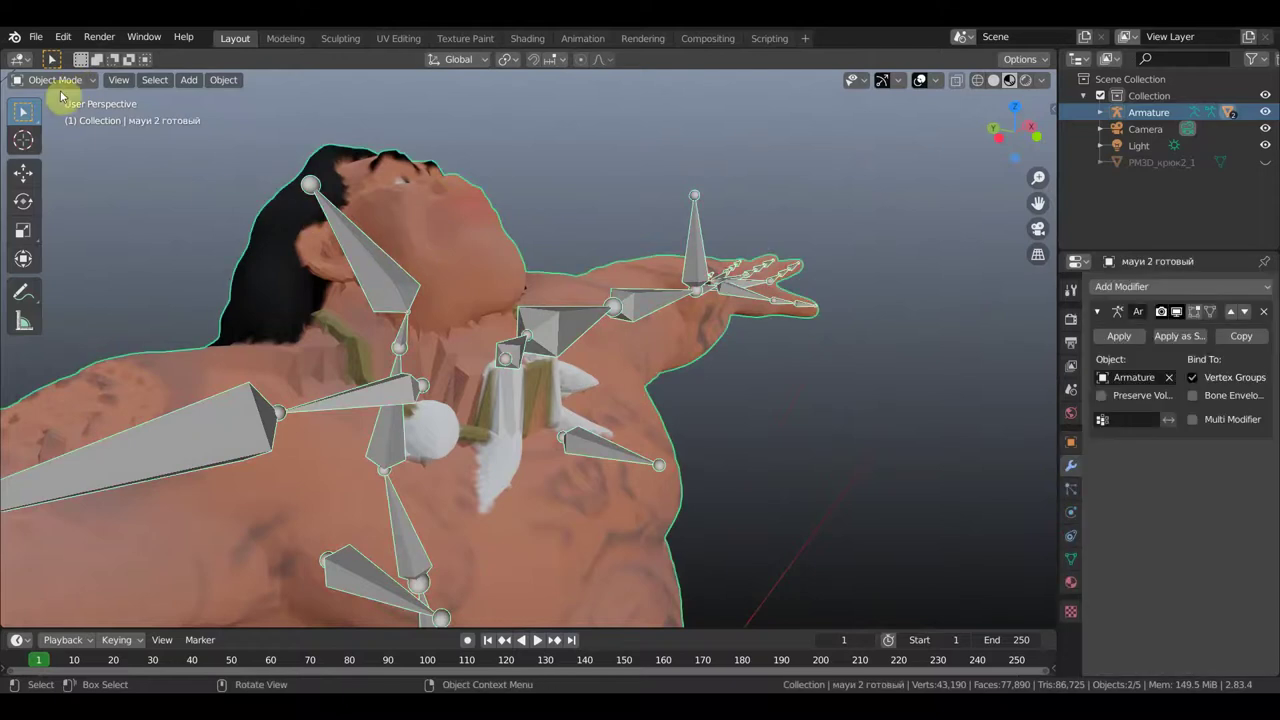
Put the body in Weight Paint, pick Bone.002's group and switch to the Add brush.
left_click(55, 80)
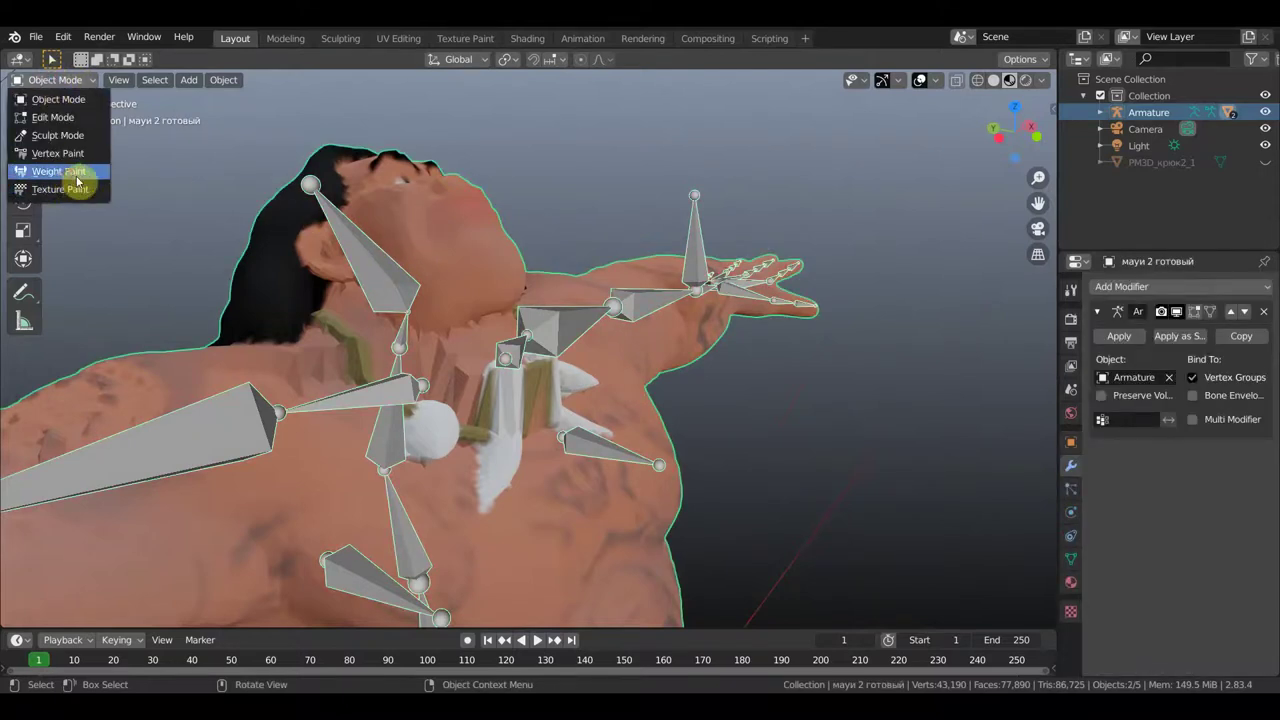
left_click(60, 171)
mouse_move(420, 330)
middle_mouse_down()
mouse_move(473, 383)
mouse_move(430, 393)
middle_mouse_up()
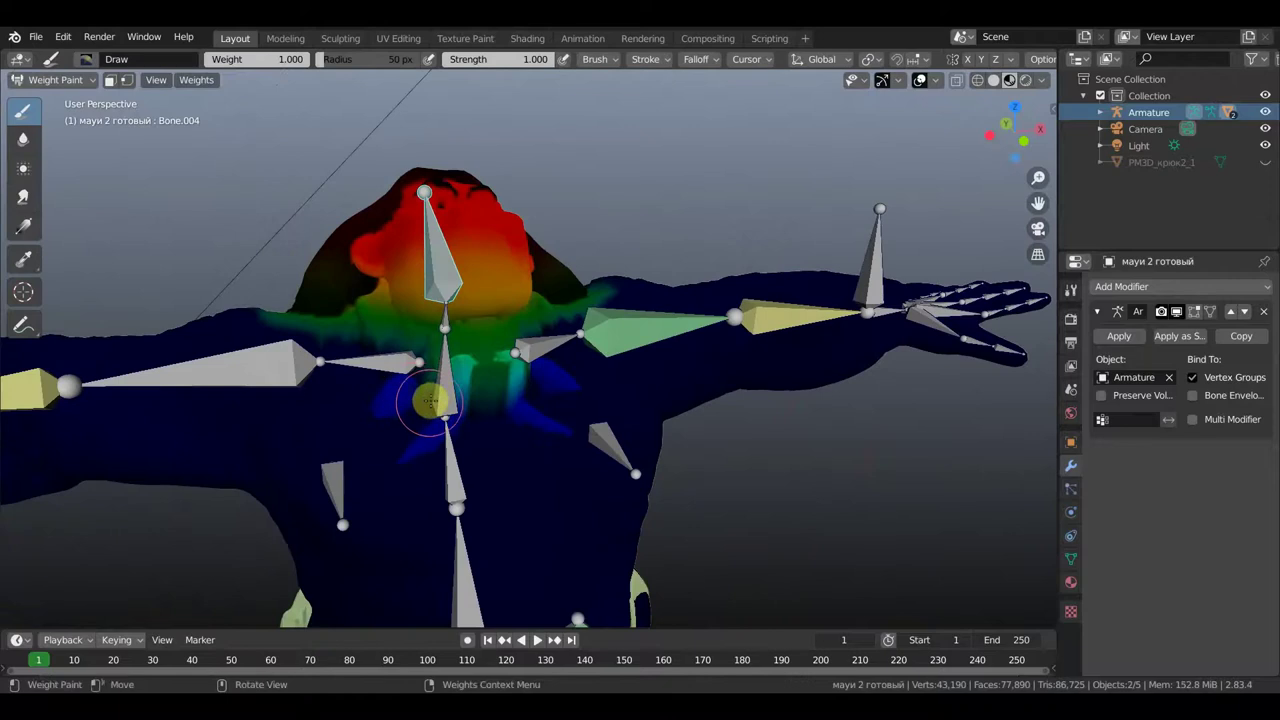
left_click(449, 390, "ctrl")
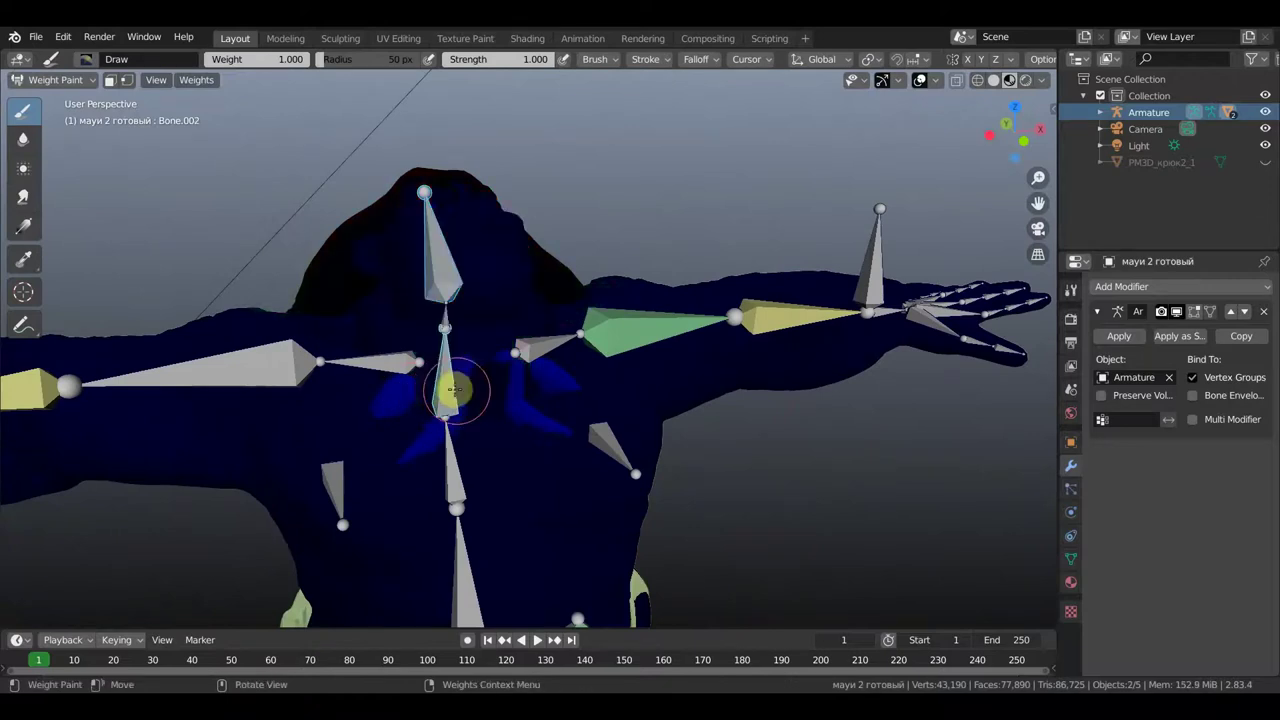
left_click(64, 61)
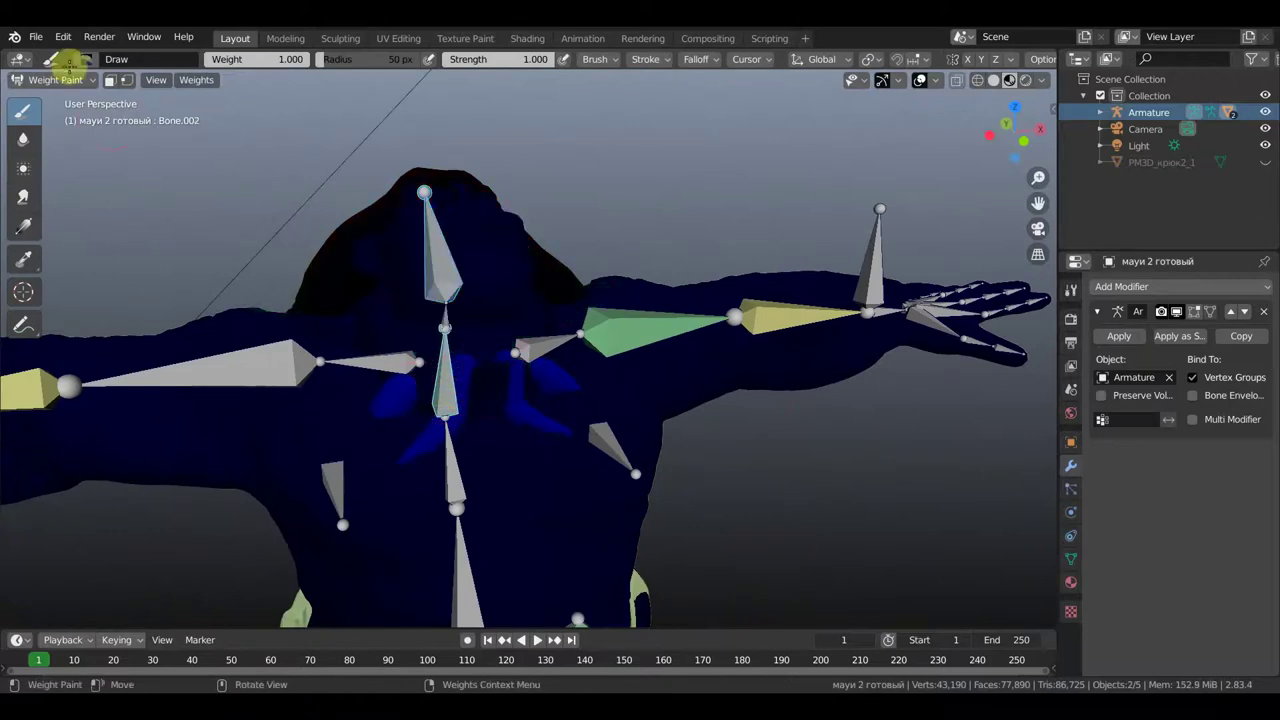
left_click(112, 110)
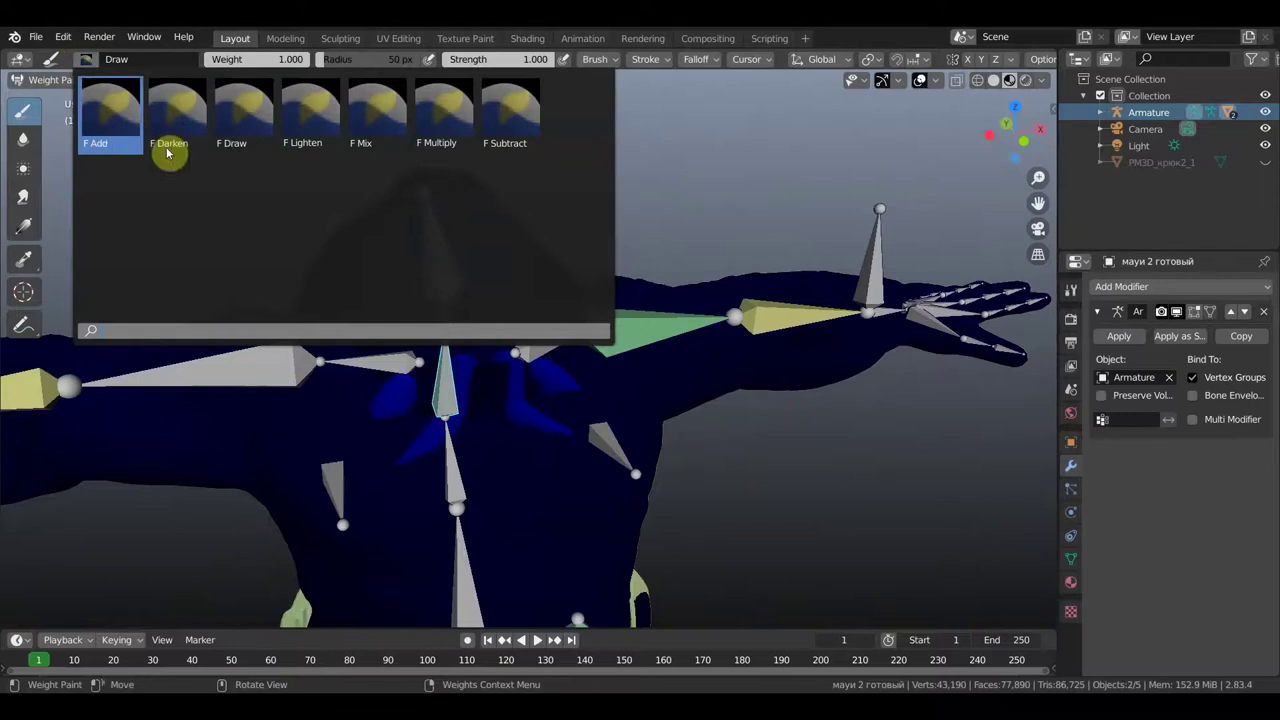
Paint strong Bone.002 weight across Maui's upper chest from shoulder to centre.
mouse_move(450, 380)
left_mouse_down()
mouse_move(500, 371)
mouse_move(457, 355)
mouse_move(530, 380)
mouse_move(565, 366)
mouse_move(521, 385)
left_mouse_up()
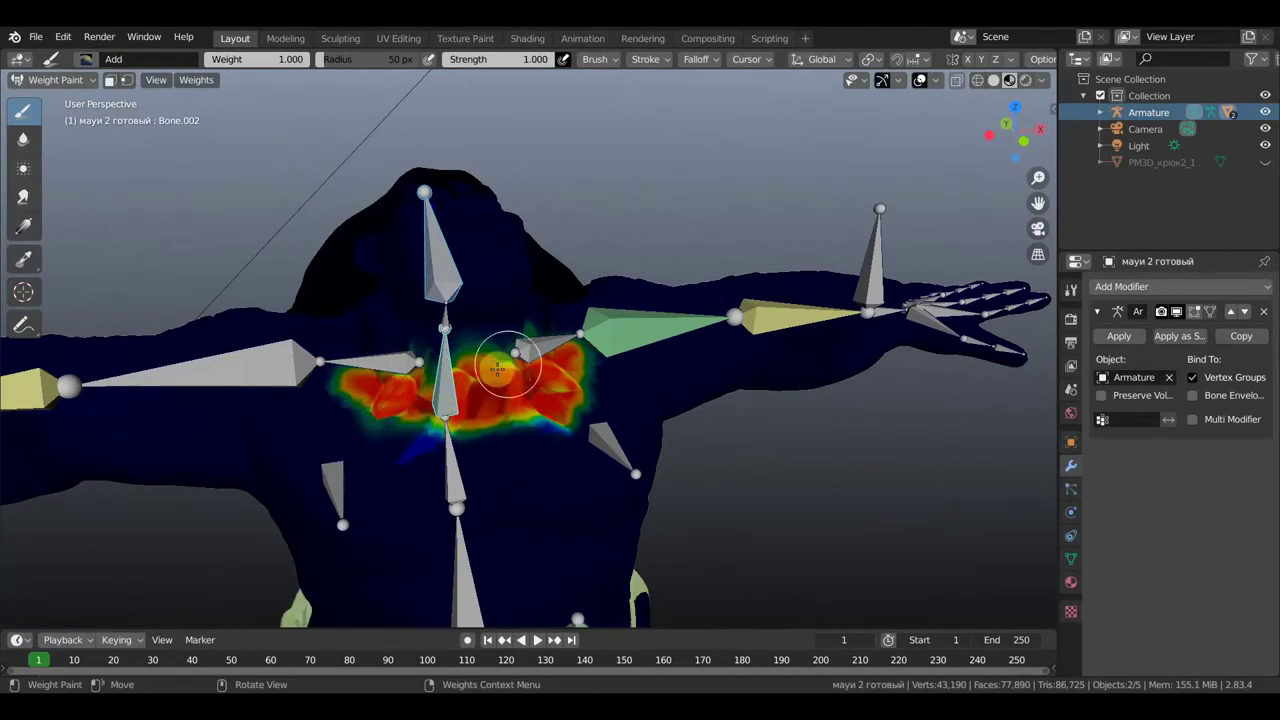
left_click_drag(576, 349, 493, 425)
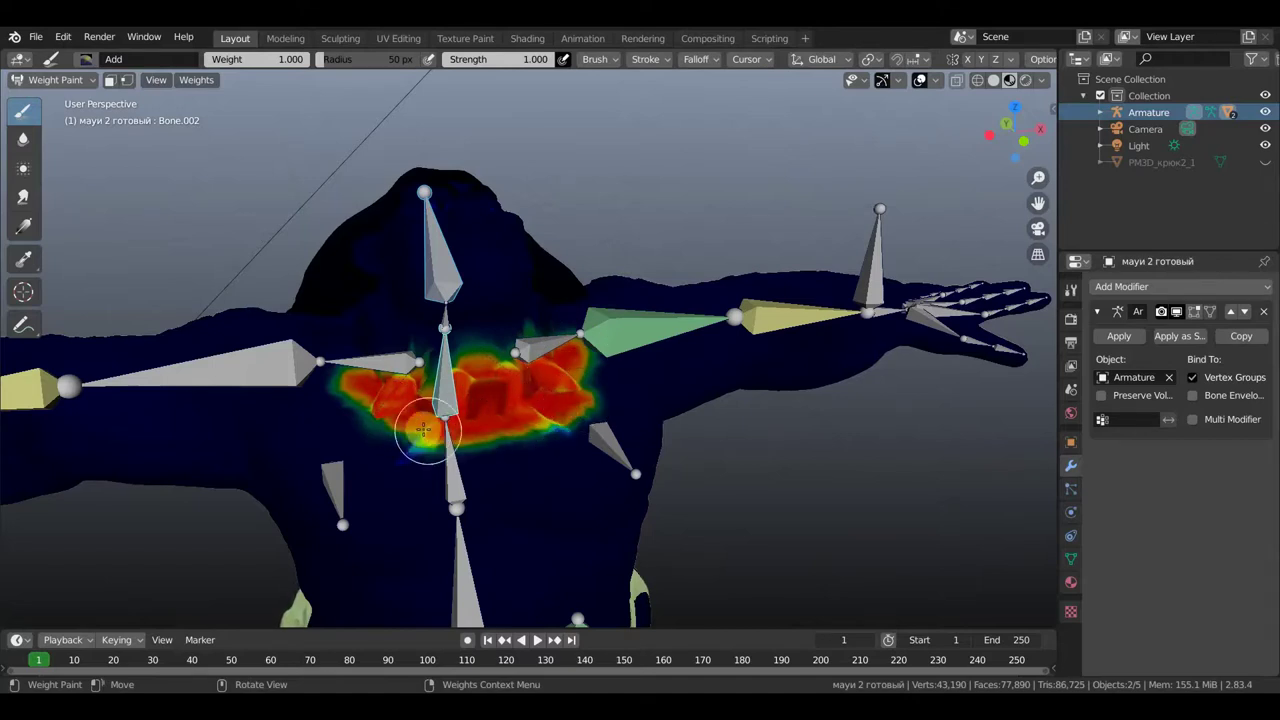
middle_click_drag(409, 395, 545, 403)
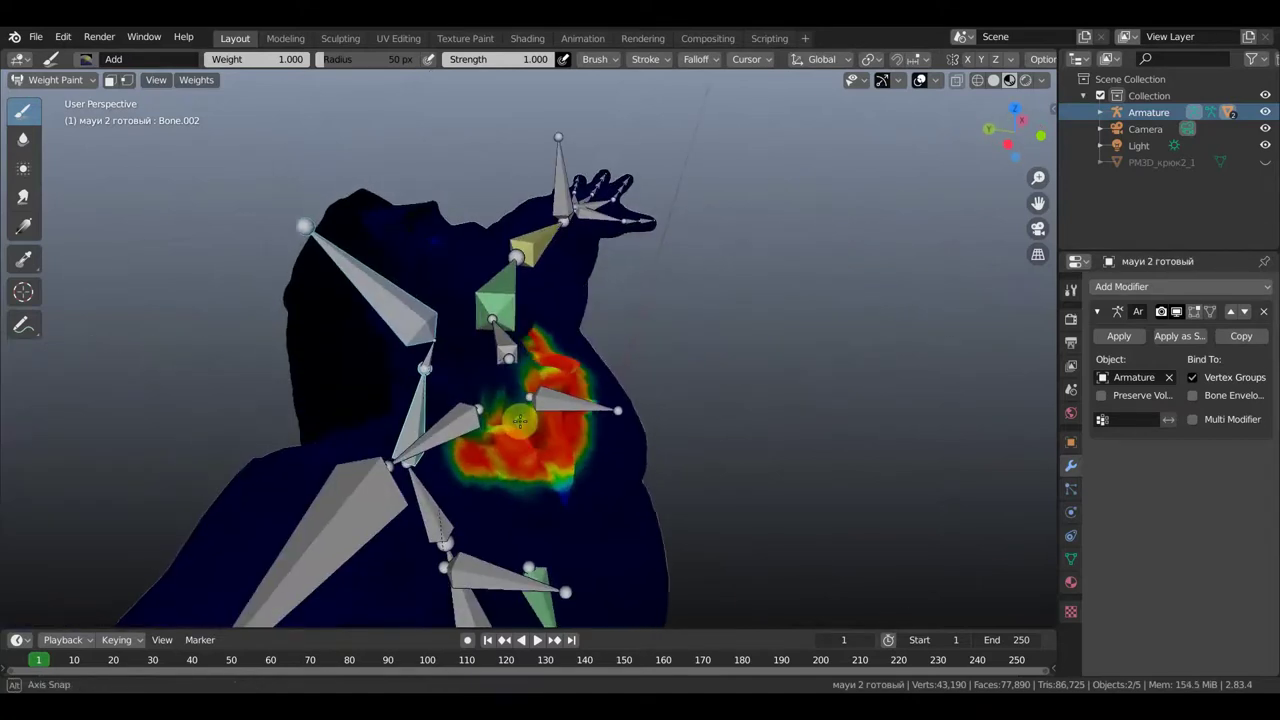
left_click_drag(505, 430, 522, 424)
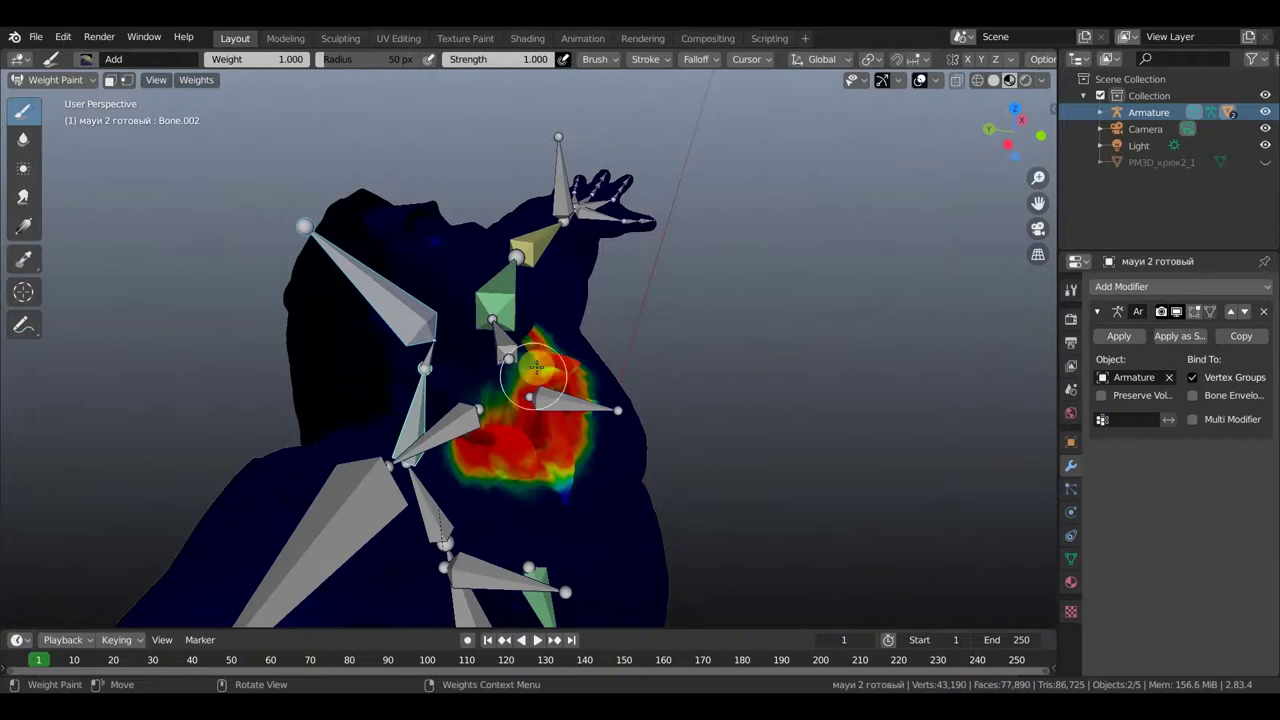
middle_click_drag(519, 426, 270, 400)
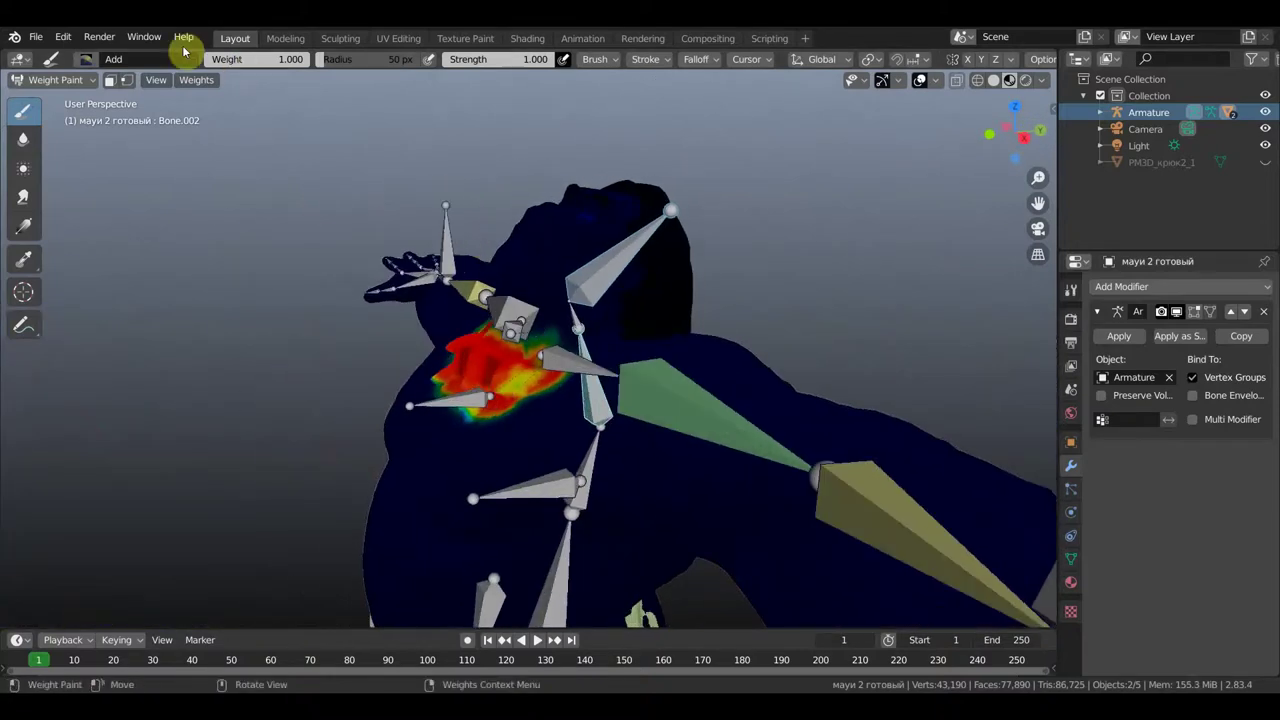
Return to Object Mode and select the armature.
left_click(68, 80)
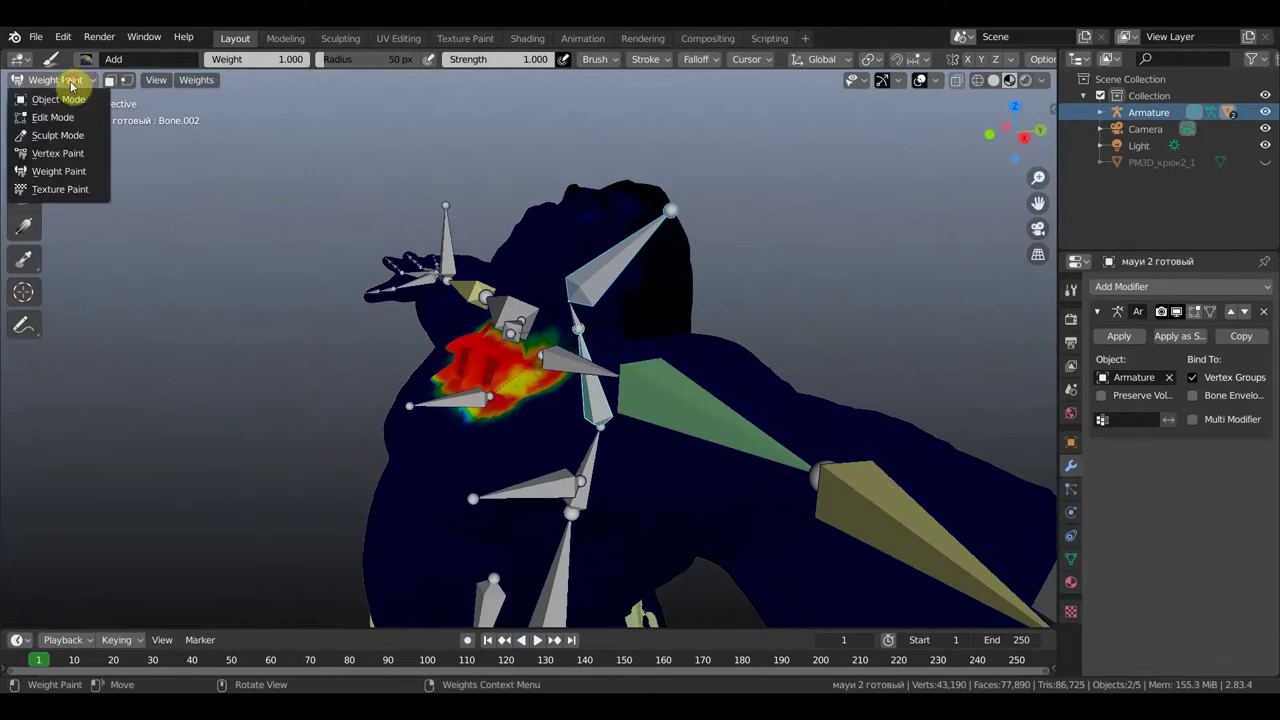
left_click(81, 99)
mouse_move(203, 211)
middle_mouse_down()
mouse_move(346, 243)
mouse_move(426, 240)
mouse_move(535, 323)
mouse_move(571, 314)
mouse_move(457, 306)
mouse_move(463, 294)
mouse_move(506, 295)
mouse_move(586, 337)
middle_mouse_up()
left_click(403, 273)
Give the whole armature a small rotation, then put the Armature into Pose Mode.
key("r")
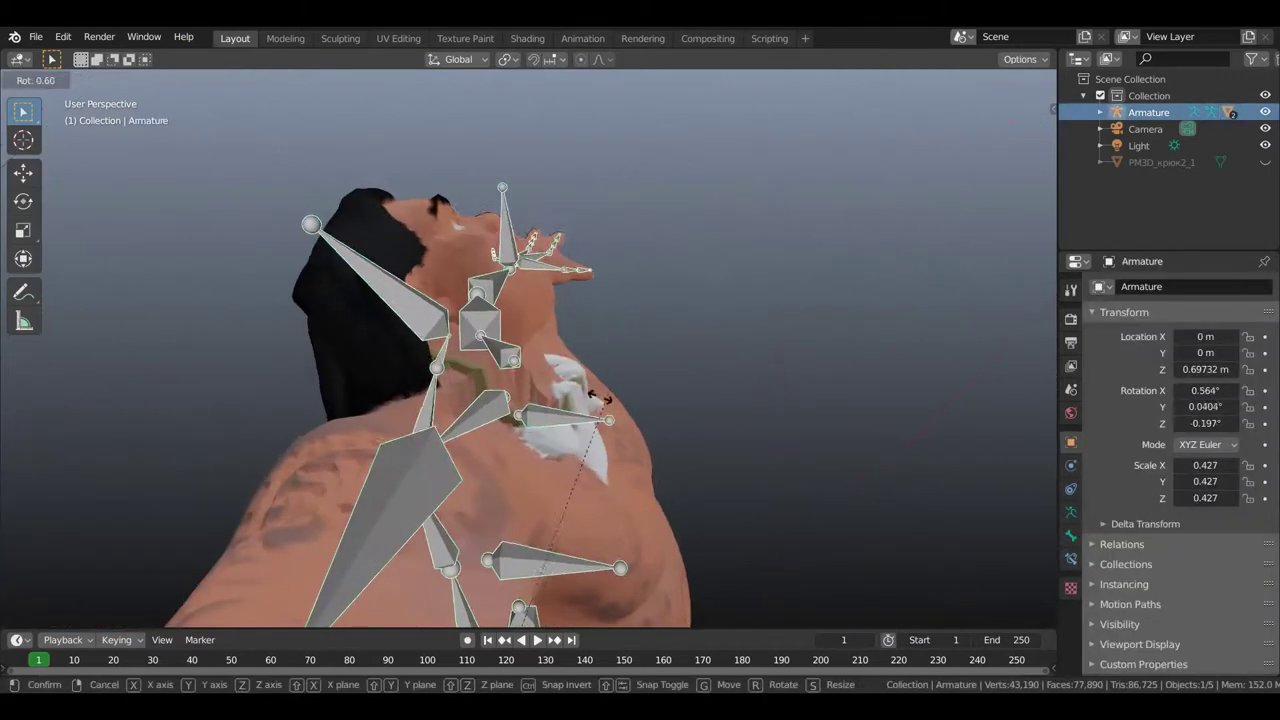
left_click(590, 411)
left_click(275, 273)
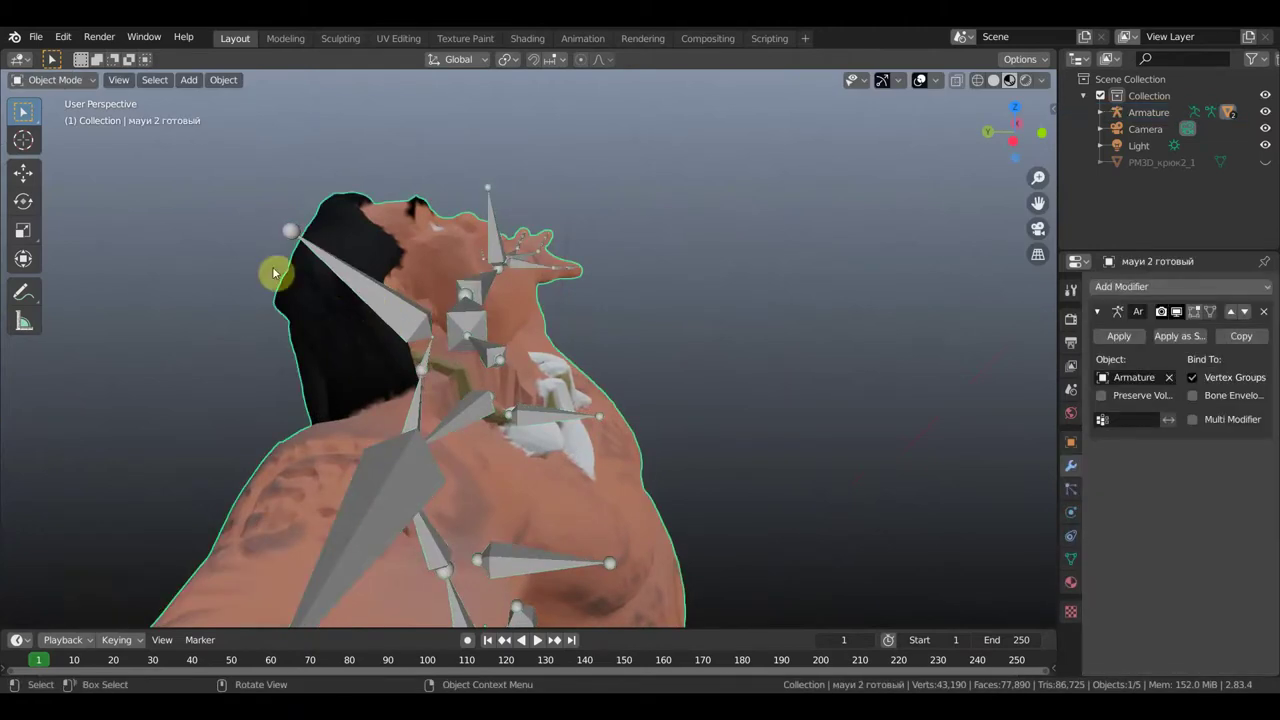
left_click(367, 318)
left_click(68, 80)
left_click(75, 137)
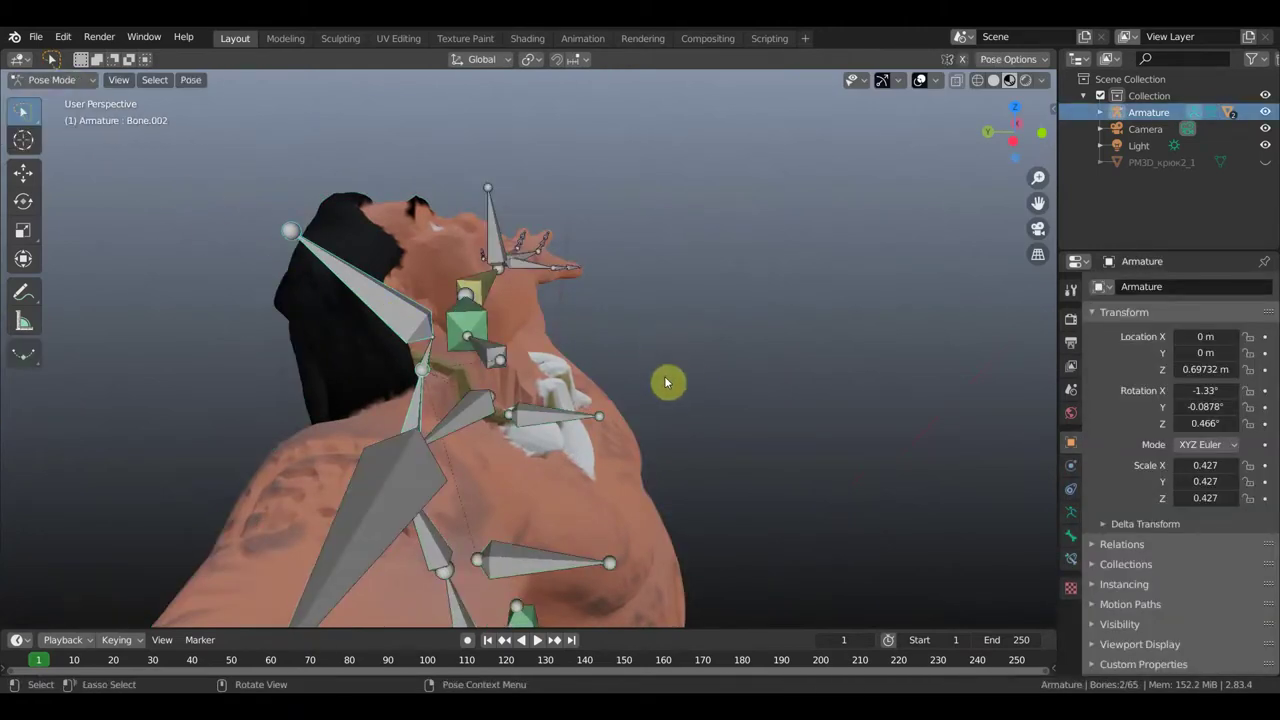
Rotate the head bone 36.6°, then back to -8.66° so it stands nearly upright.
key("r")
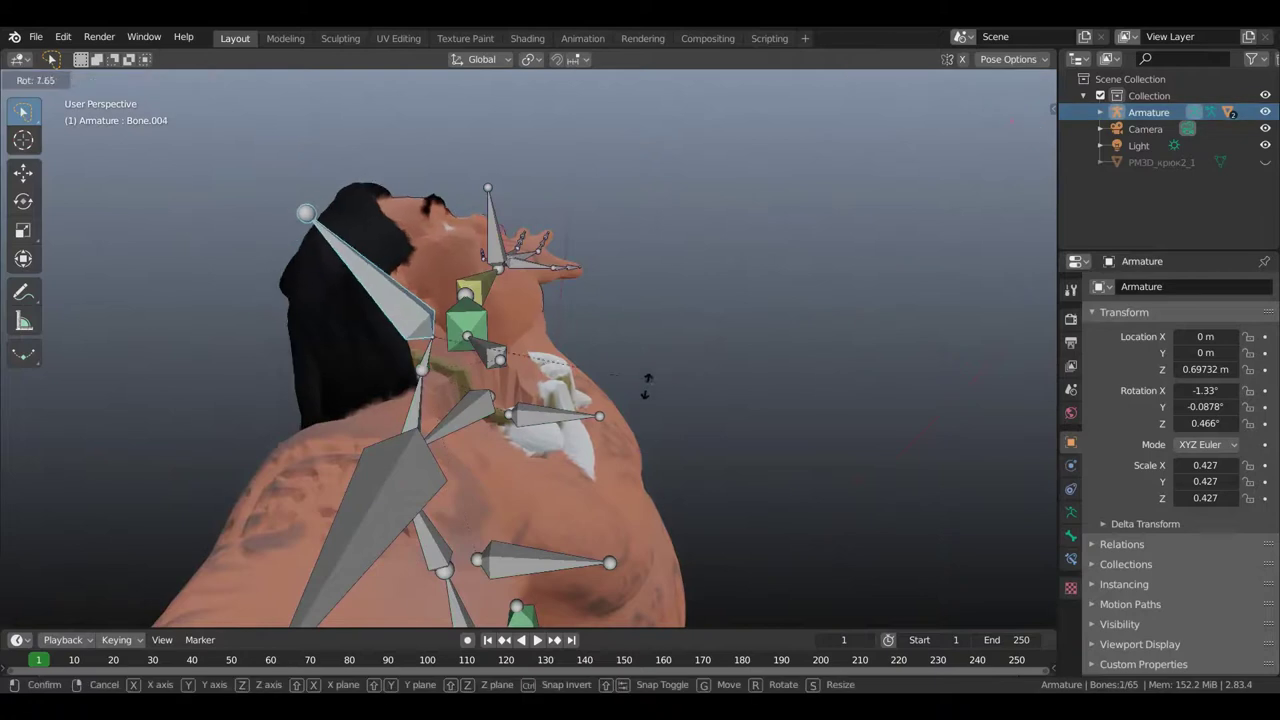
left_click(514, 400)
middle_click_drag(586, 375, 453, 343)
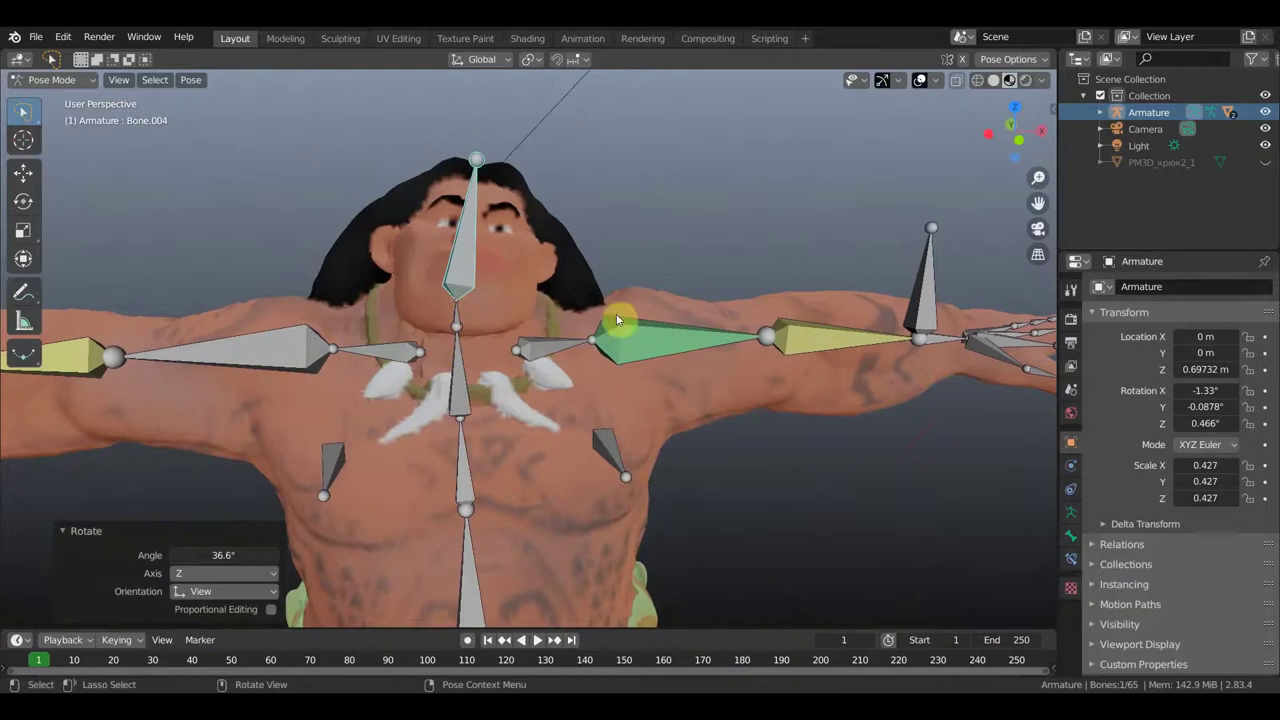
key("r")
left_click(380, 214)
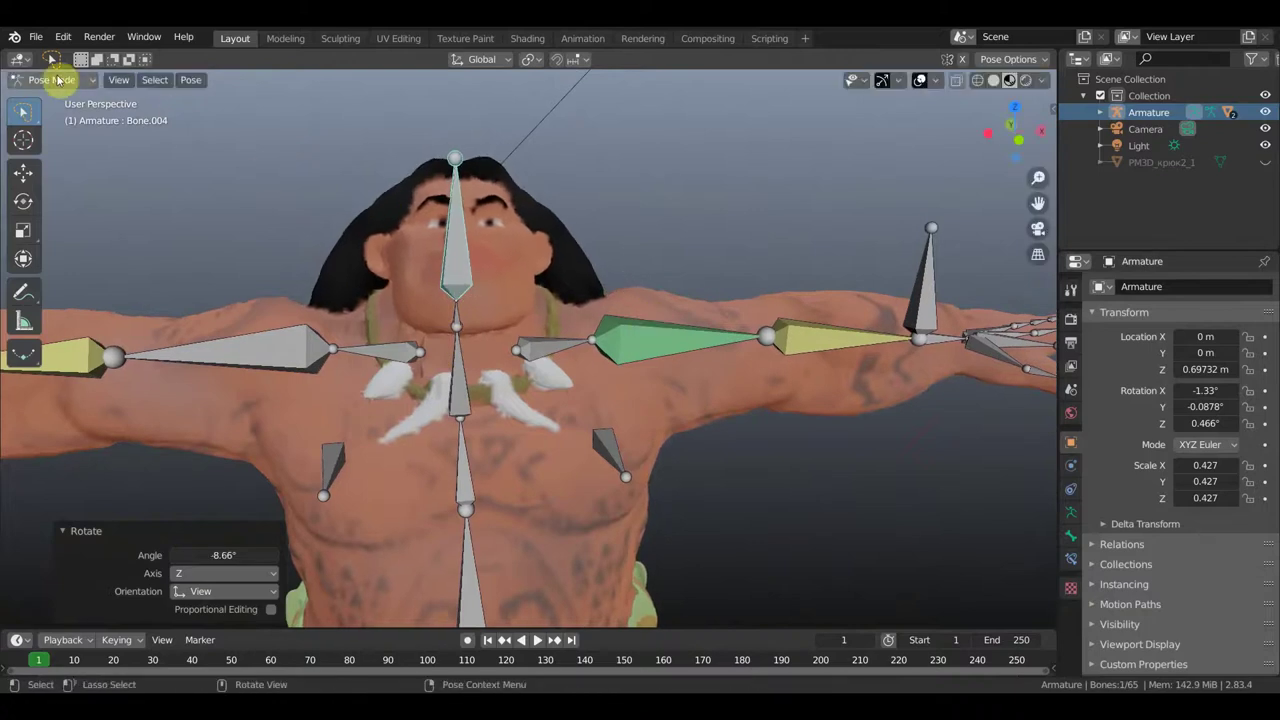
Return to Object Mode, add the body mesh to the selection, and enter Weight Paint mode.
left_click(58, 80)
left_click(62, 100)
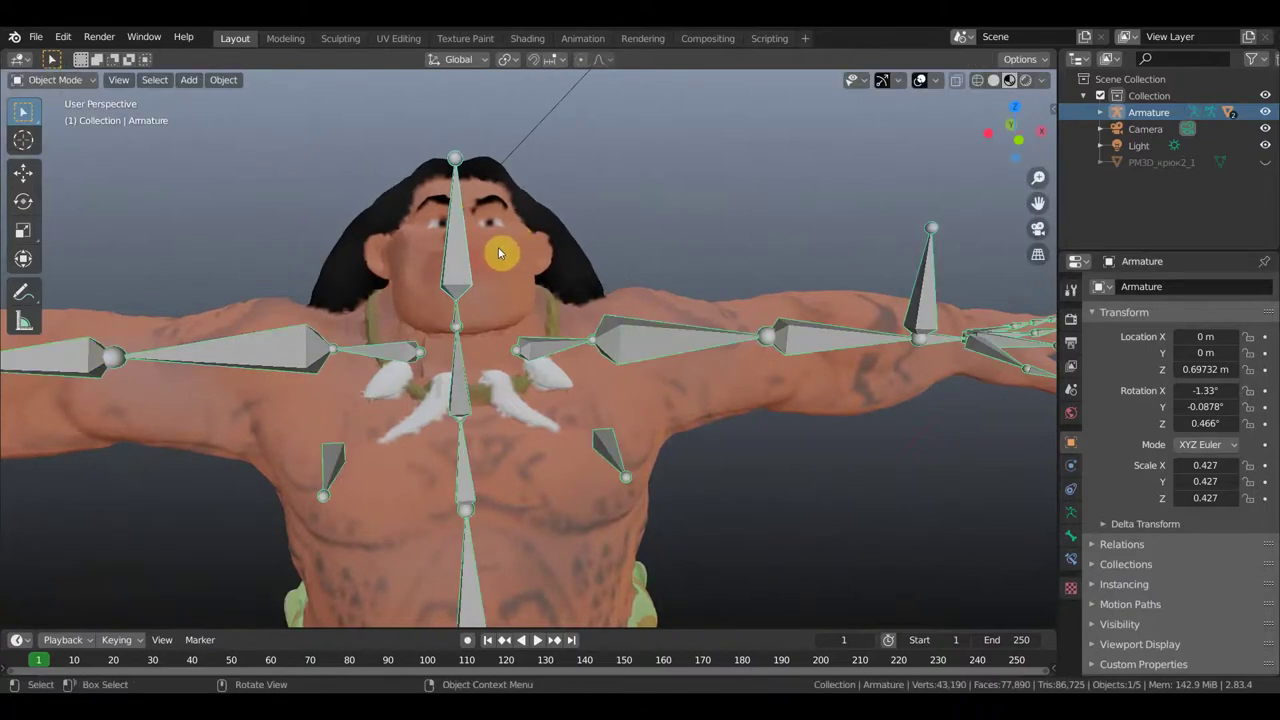
left_click(492, 260, "shift")
left_click(49, 79)
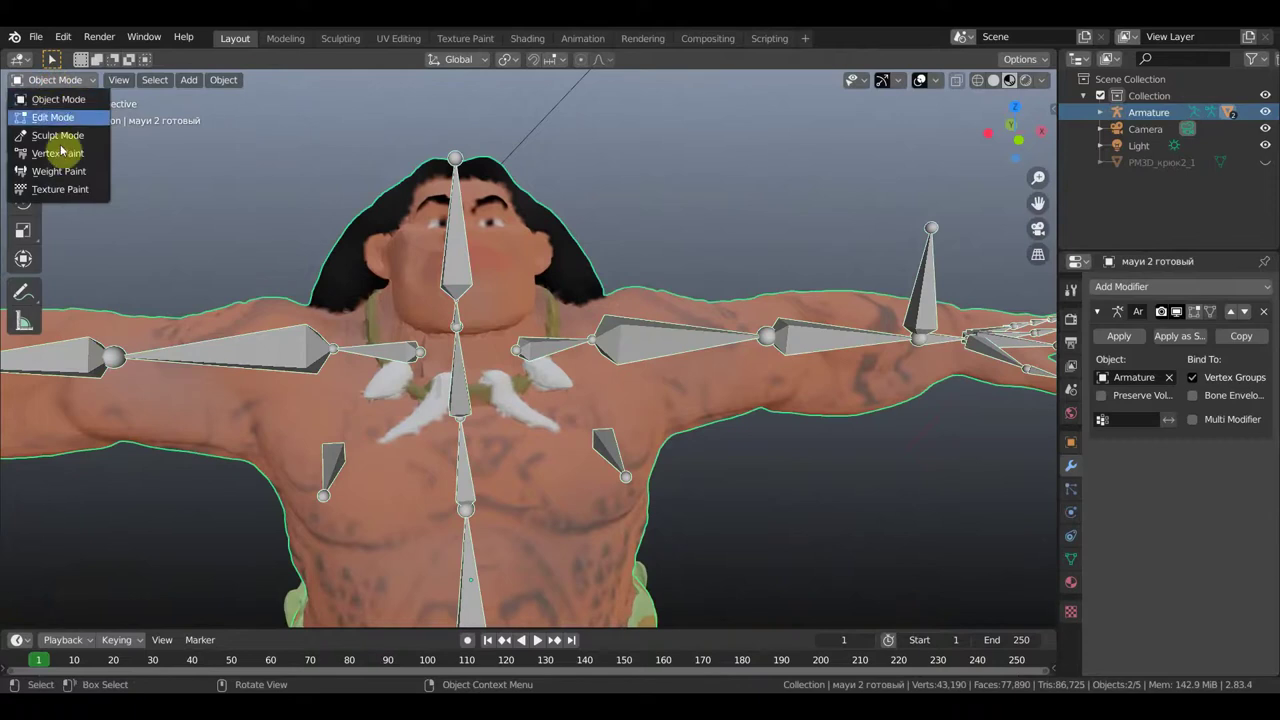
left_click(66, 172)
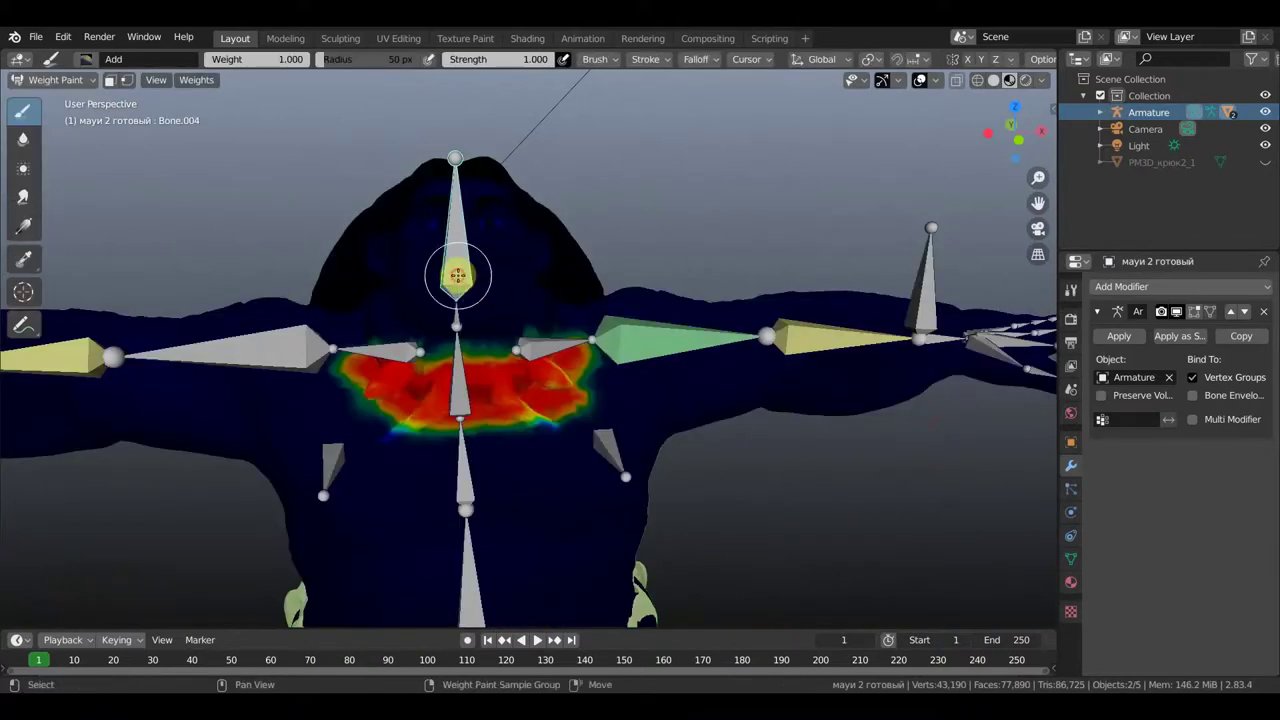
Show Bone.004's head weights and run Weights > Levels on them with offset 0.020.
left_click(457, 275, "ctrl")
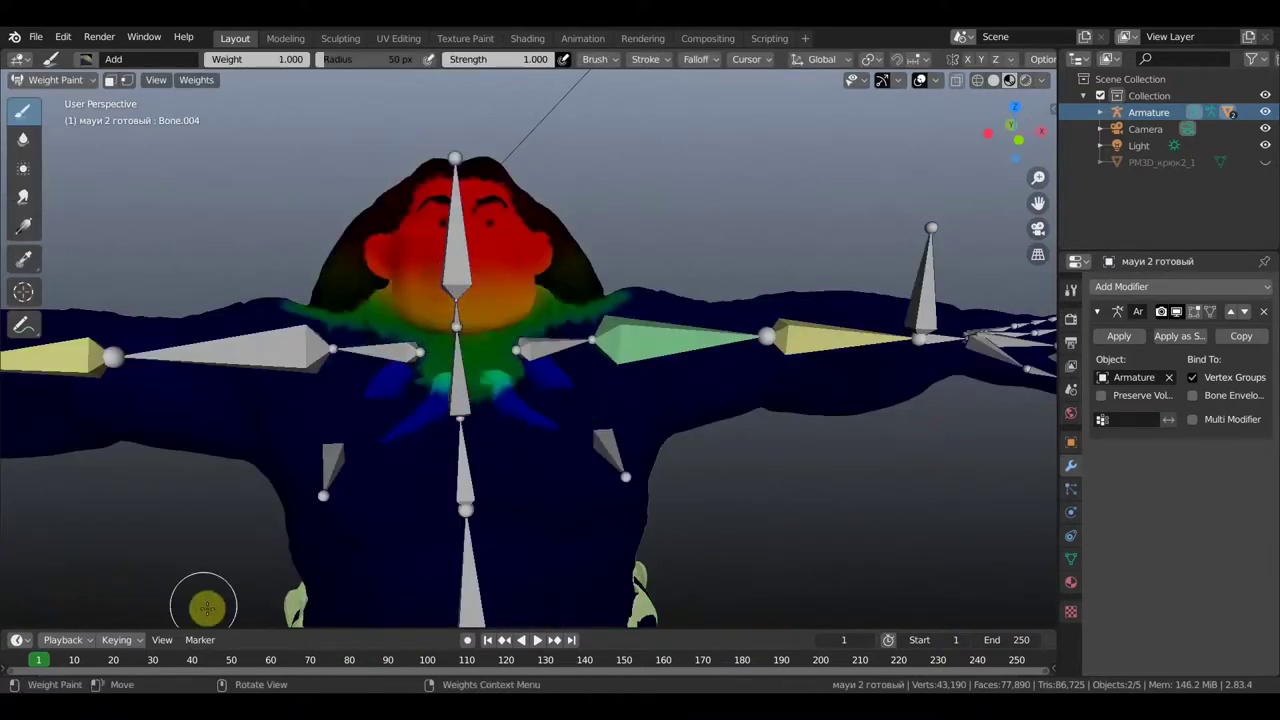
left_click(185, 80)
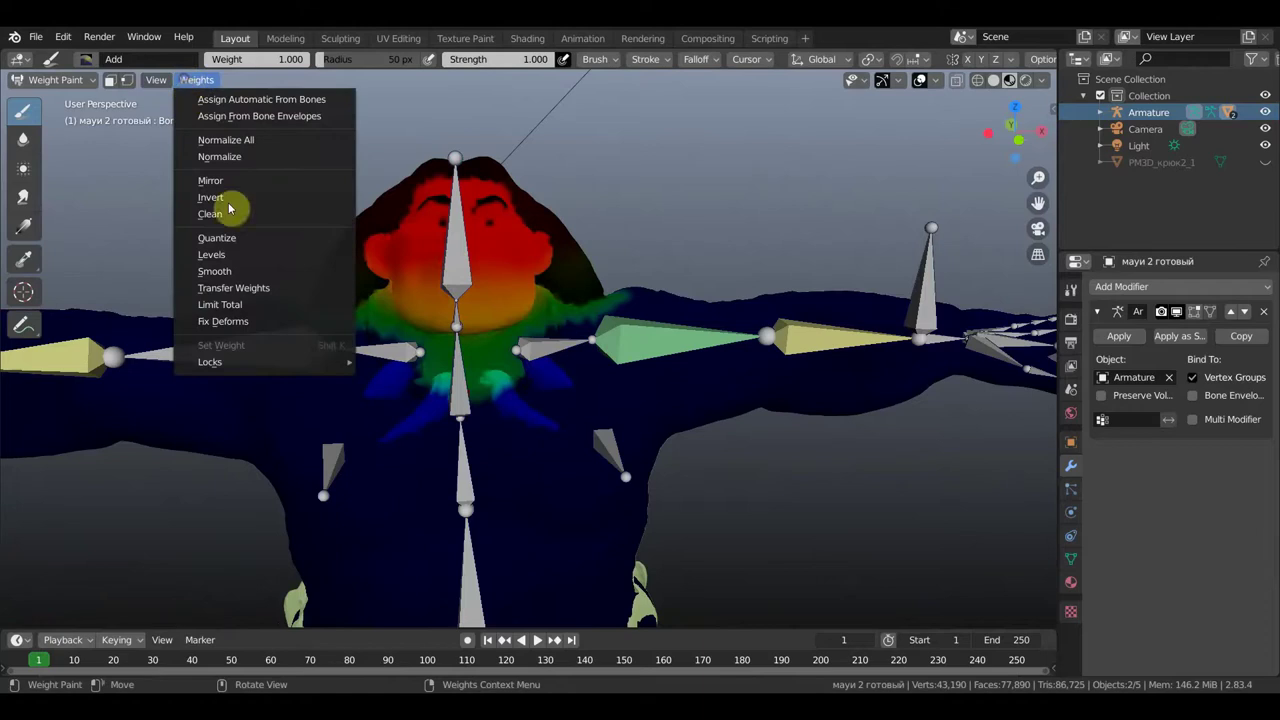
left_click(244, 256)
mouse_move(222, 591)
left_mouse_down()
mouse_move(235, 591)
mouse_move(190, 591)
left_mouse_up()
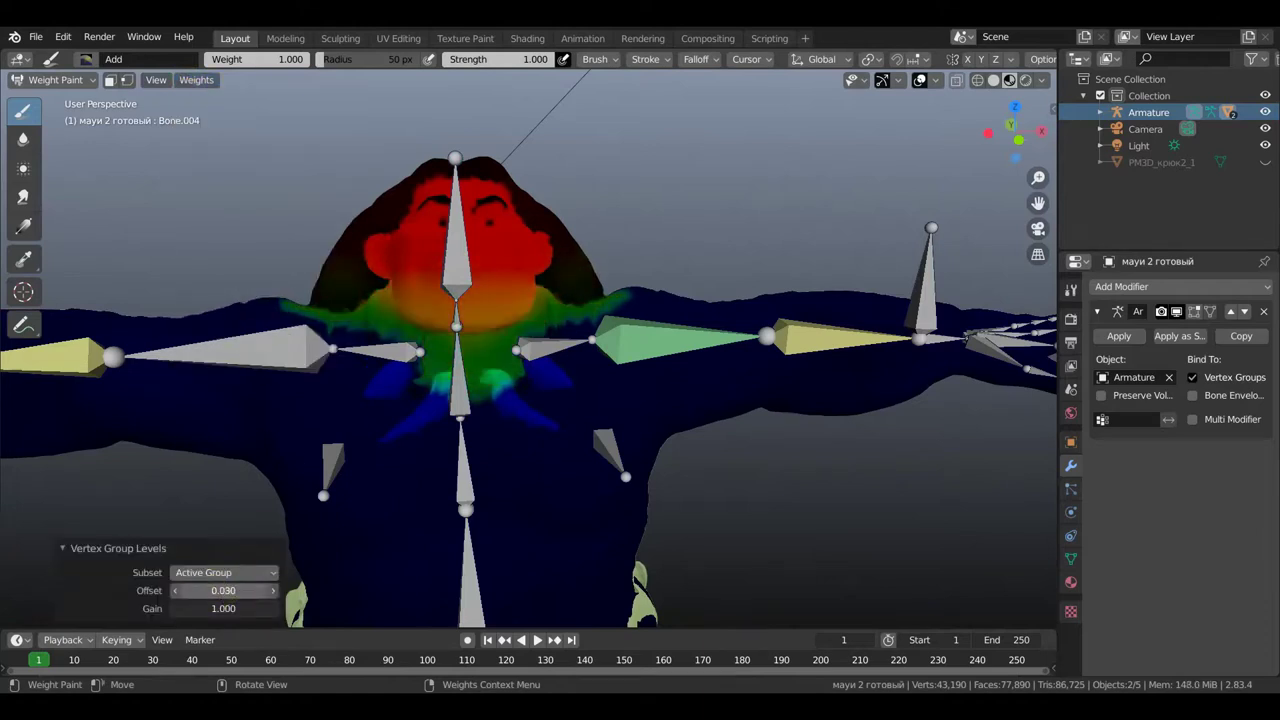
left_click_drag(222, 591, 215, 591)
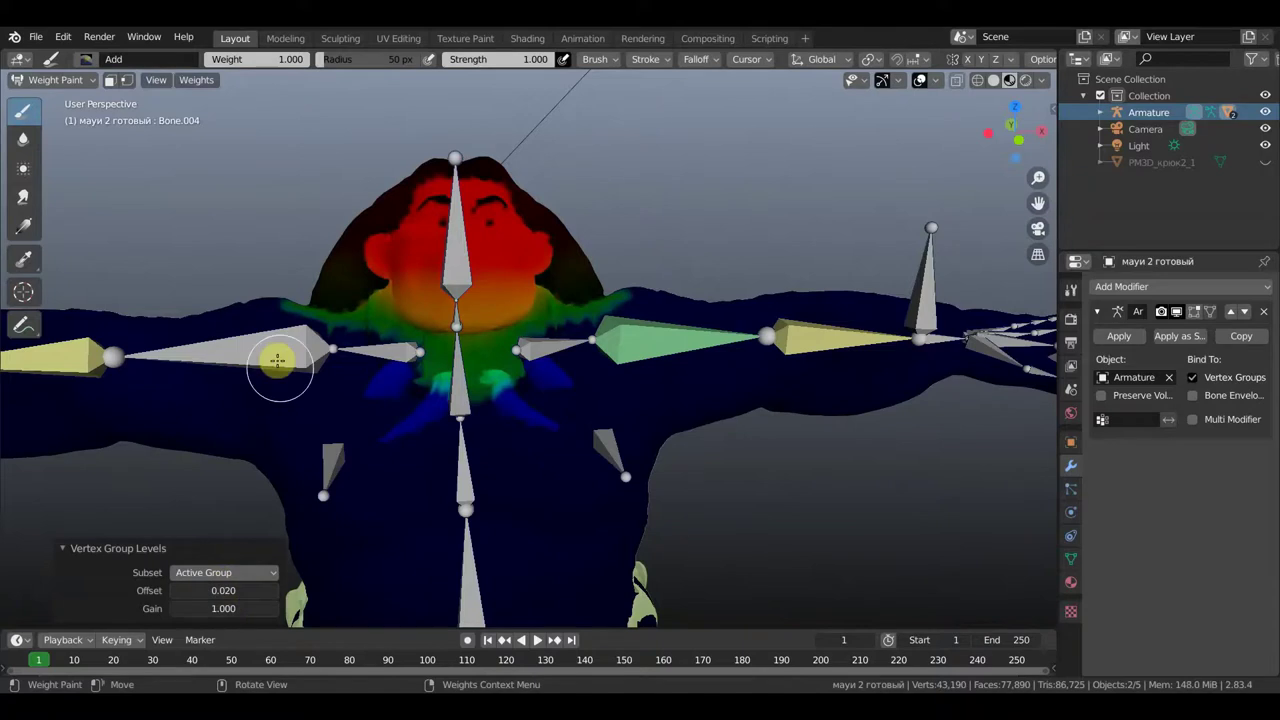
middle_click_drag(221, 296, 300, 333)
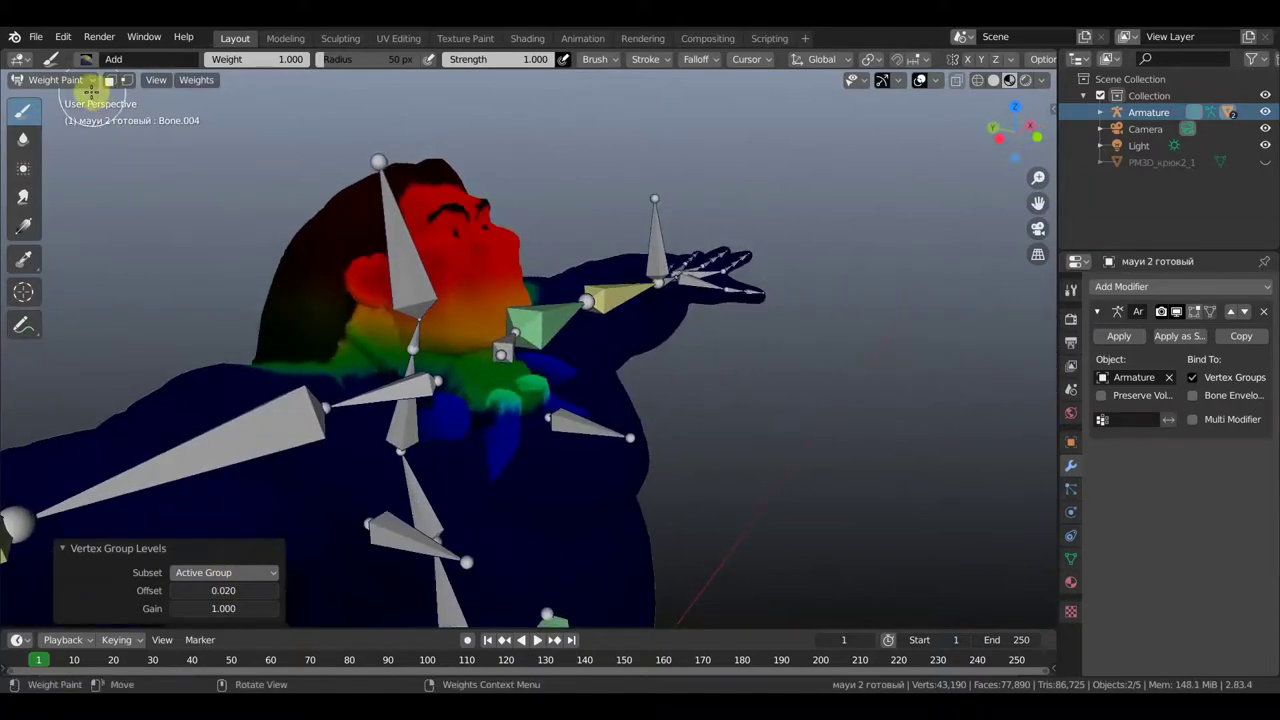
left_click(60, 81)
Go back to Object Mode, select the armature, and switch it into Pose Mode.
left_click(88, 100)
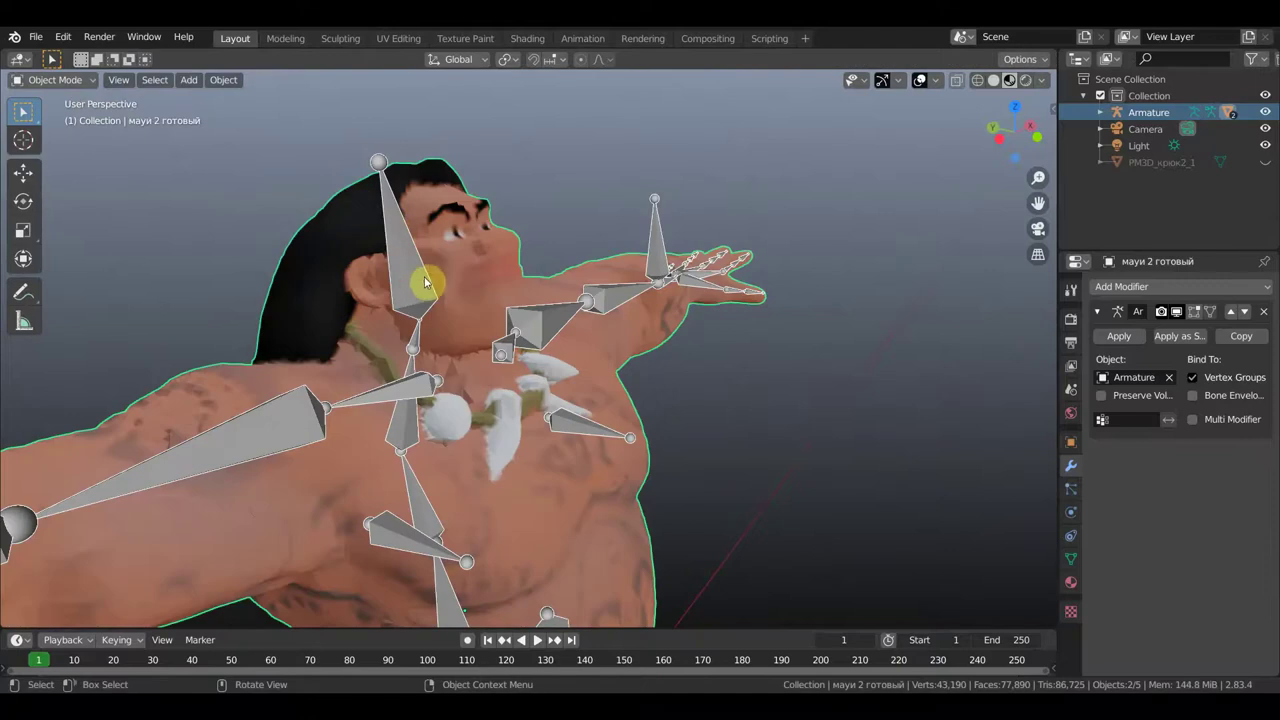
left_click(422, 286)
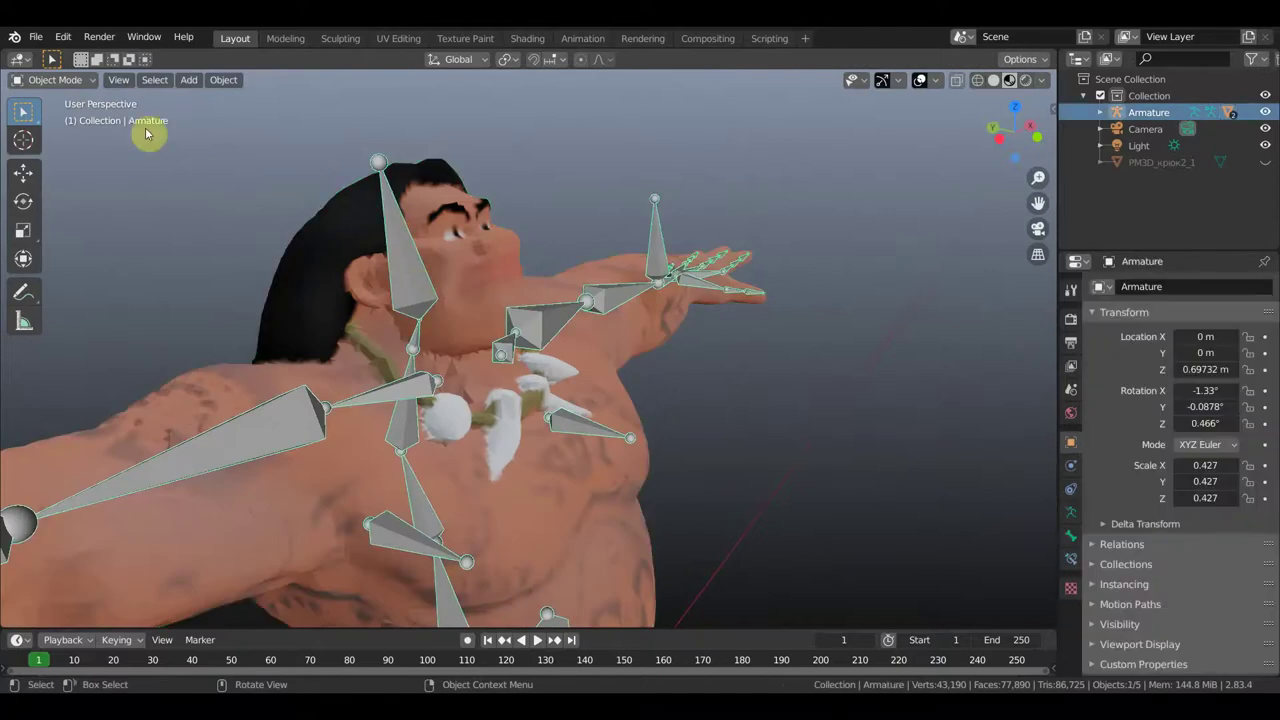
left_click(75, 82)
left_click(76, 134)
middle_click_drag(676, 317, 718, 313)
Select the head bone and test-rotate it twice, from a side view and a front view.
left_click(460, 307)
middle_click_drag(629, 337, 640, 337)
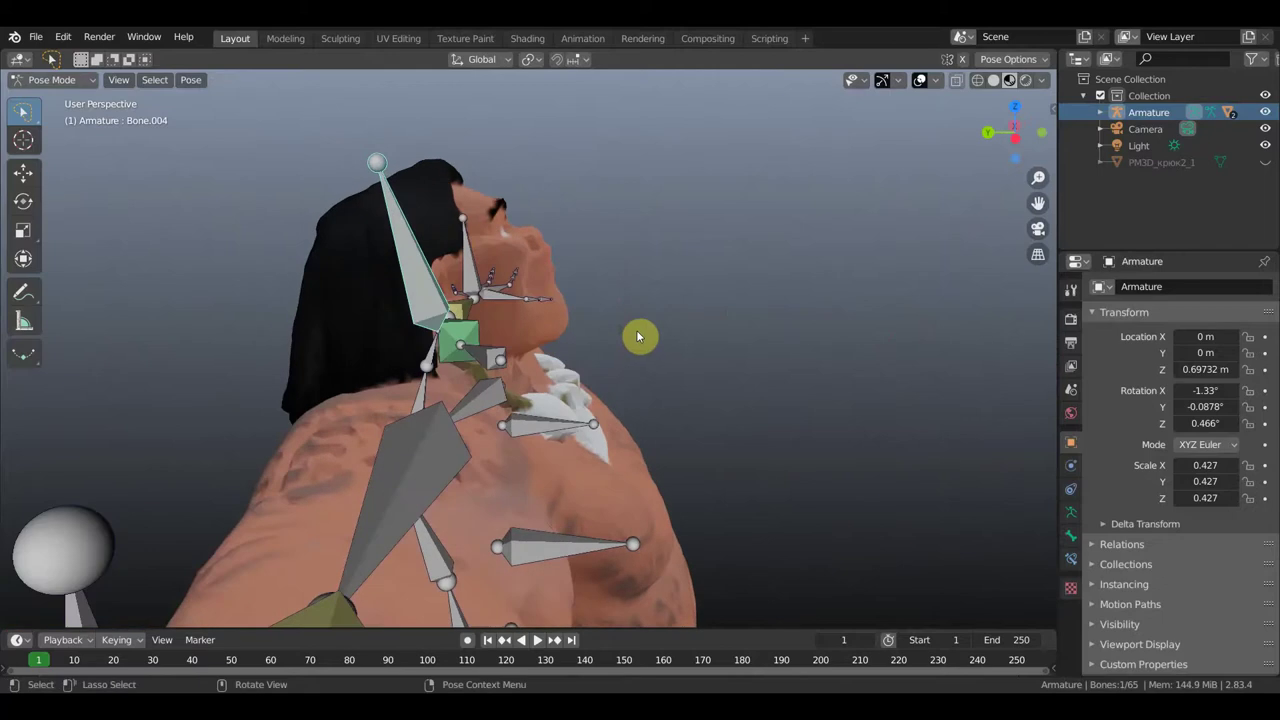
key("r")
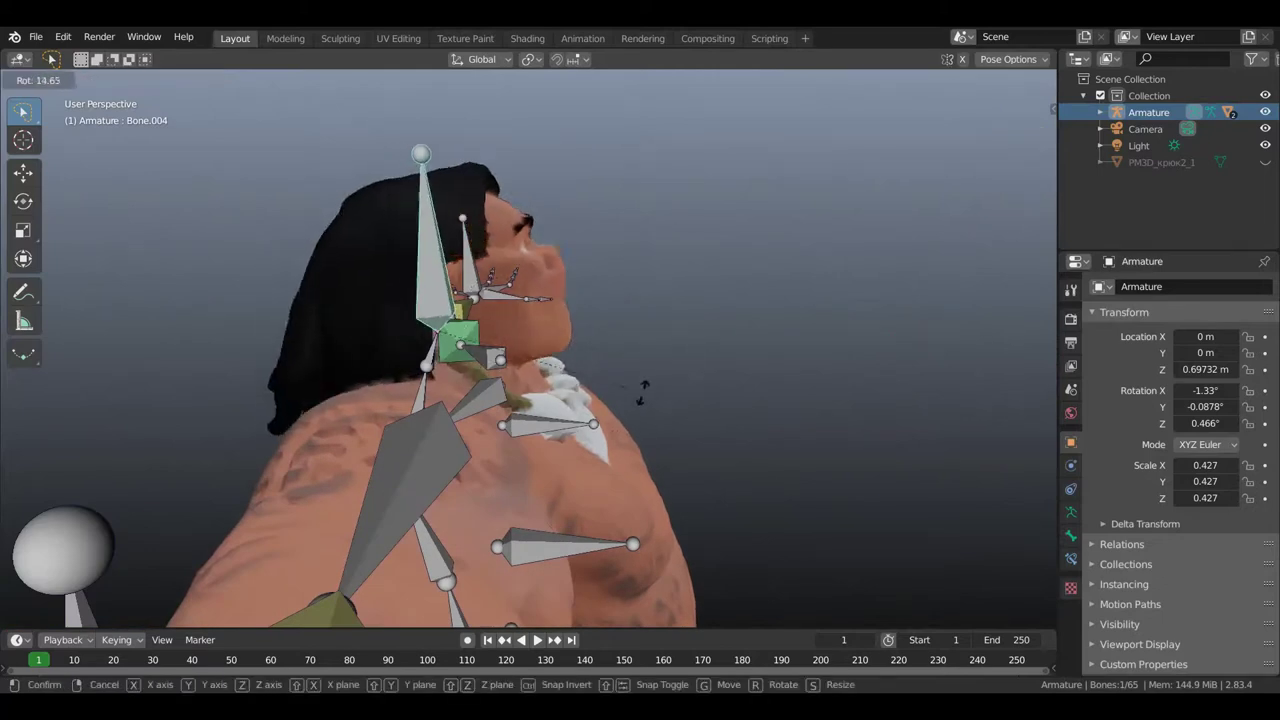
left_click(702, 361)
middle_click_drag(702, 361, 481, 384)
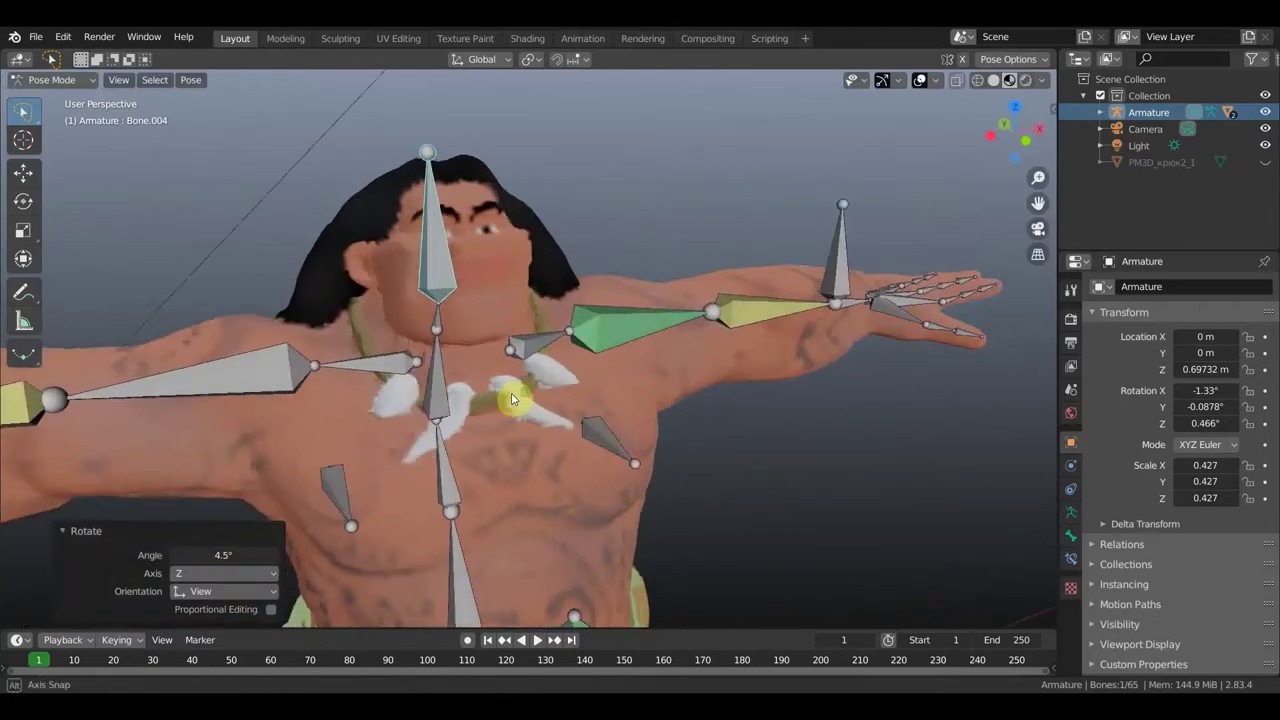
key("r")
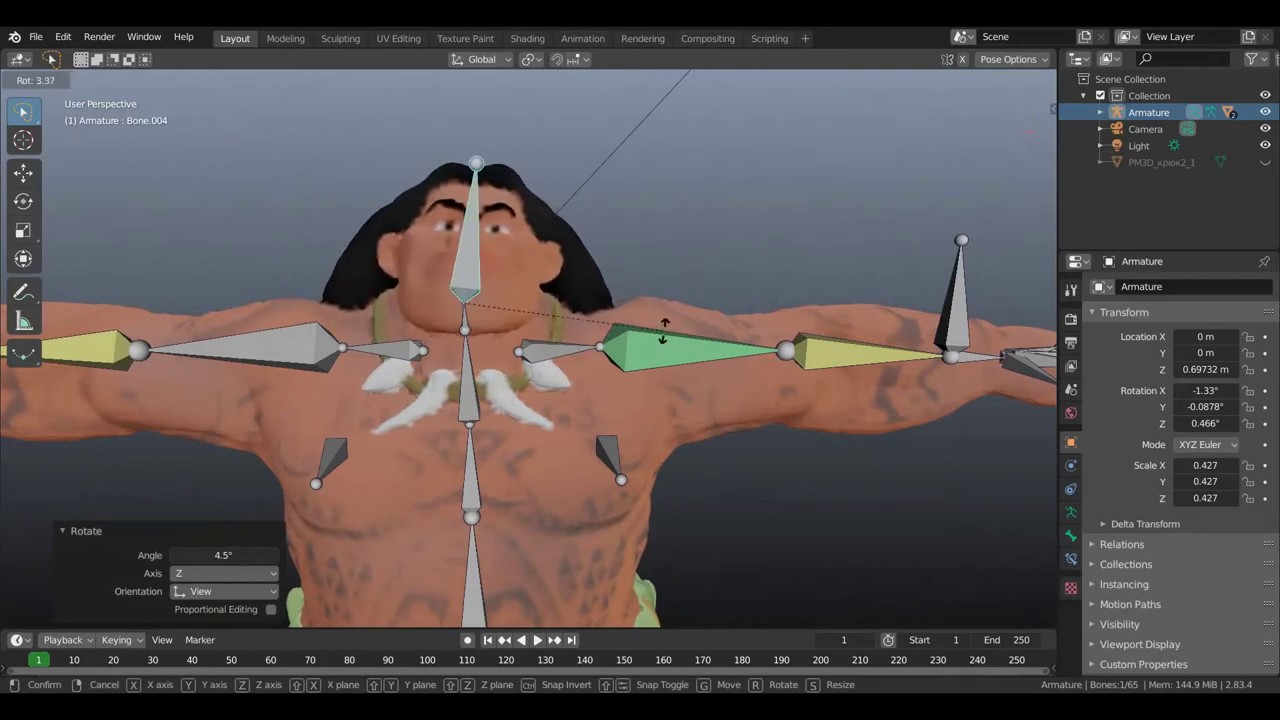
left_click(660, 325)
Rotate the head bone 20.3° around Z and inspect the deformation from several angles.
scroll(655, 330, "down", 3)
scroll(722, 362, "down", 3)
mouse_move(722, 362)
middle_mouse_down()
mouse_move(614, 340)
mouse_move(571, 357)
mouse_move(846, 363)
mouse_move(825, 369)
middle_mouse_up()
scroll(571, 357, "up", 2)
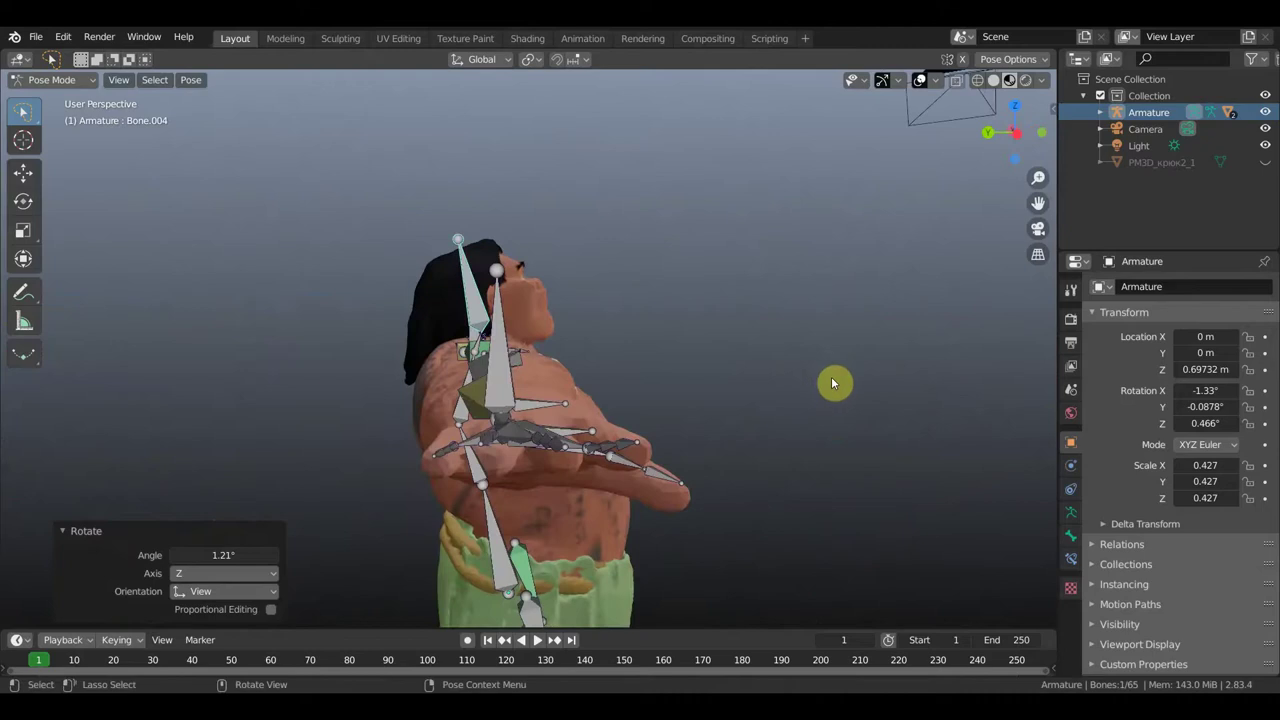
key("r")
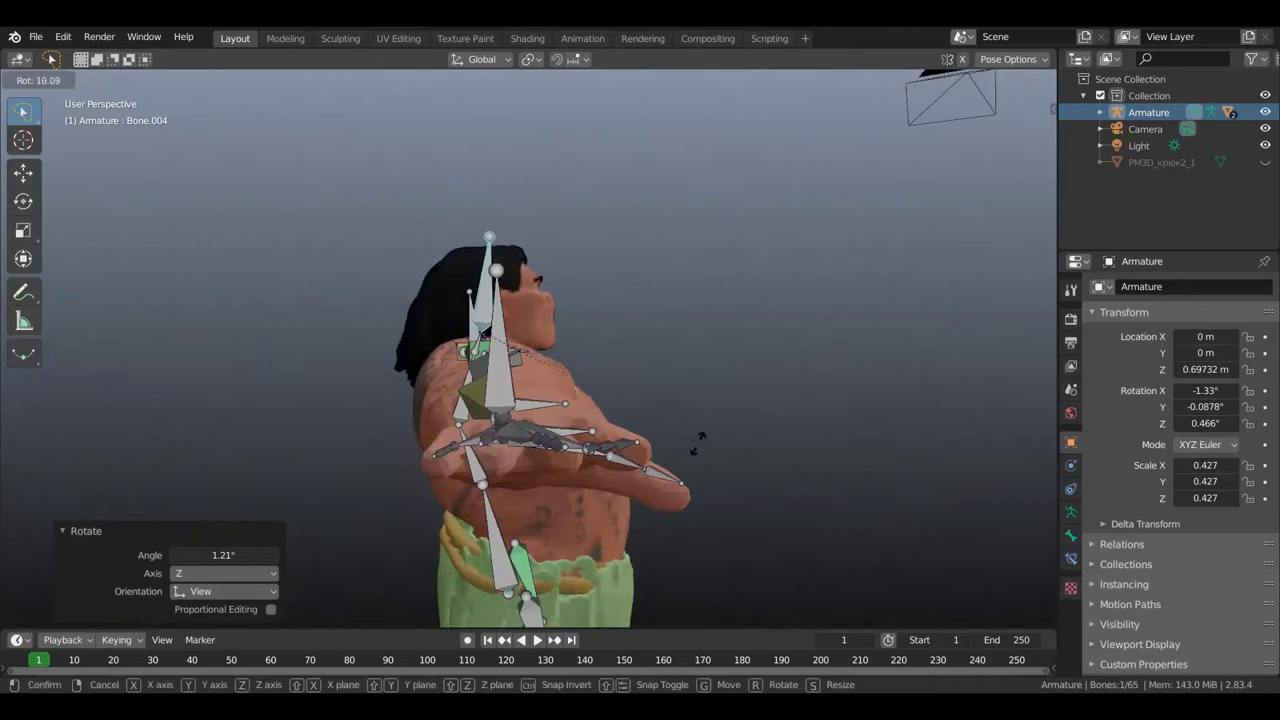
left_click(749, 397)
mouse_move(749, 397)
middle_mouse_down("alt")
mouse_move(634, 371)
mouse_move(545, 371)
mouse_move(570, 338)
mouse_move(475, 332)
mouse_move(557, 306)
mouse_move(466, 340)
mouse_move(538, 343)
mouse_move(510, 378)
mouse_move(483, 356)
mouse_move(566, 354)
mouse_move(490, 362)
mouse_move(523, 360)
mouse_move(514, 338)
mouse_move(528, 325)
middle_mouse_up("alt")
scroll(571, 337, "up", 4)
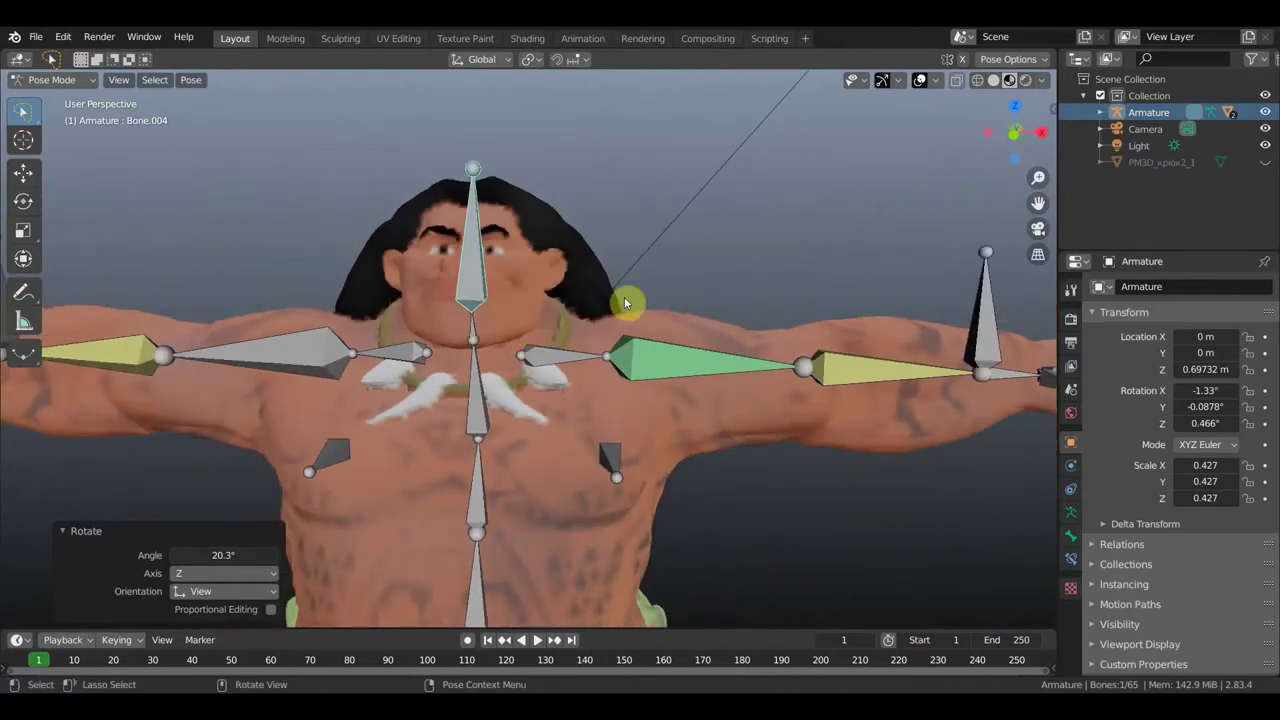
mouse_move(647, 286)
middle_mouse_down()
mouse_move(701, 206)
mouse_move(740, 229)
mouse_move(790, 224)
mouse_move(677, 263)
middle_mouse_up()
scroll(705, 200, "down", 2)
scroll(690, 210, "down", 2)
mouse_move(711, 306)
middle_mouse_down()
mouse_move(651, 294)
mouse_move(580, 306)
mouse_move(600, 303)
middle_mouse_up()
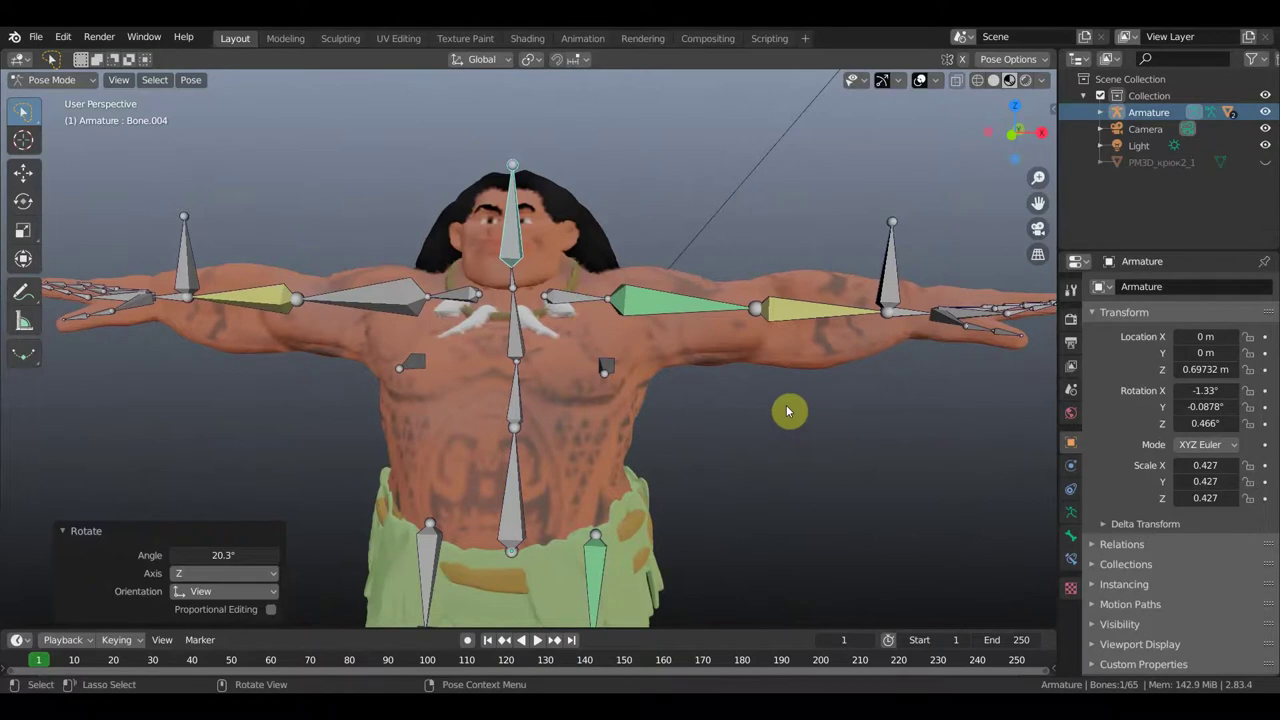
scroll(848, 454, "down", 1)
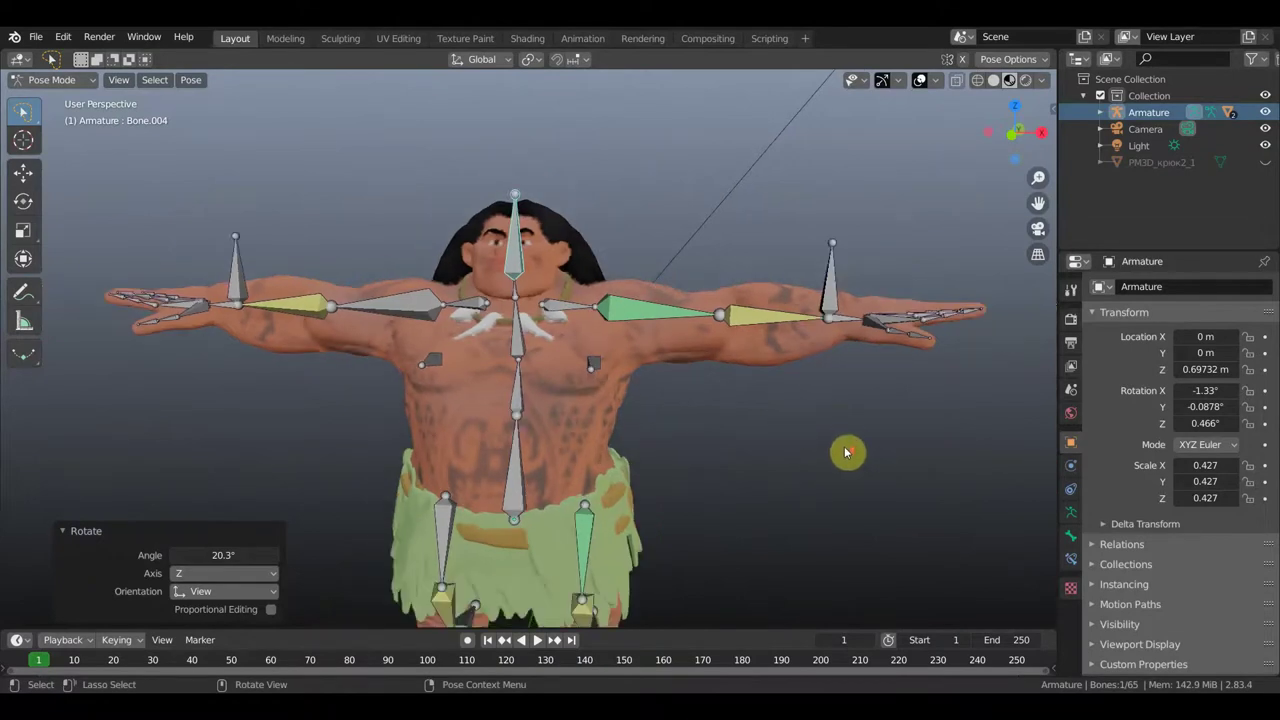
mouse_move(832, 454)
middle_mouse_down()
mouse_move(834, 392)
mouse_move(813, 420)
mouse_move(826, 389)
mouse_move(816, 403)
middle_mouse_up()
Select shoulder bone Bone.035 and foot bone Bone.072, and unhide the hook object.
left_click(798, 205)
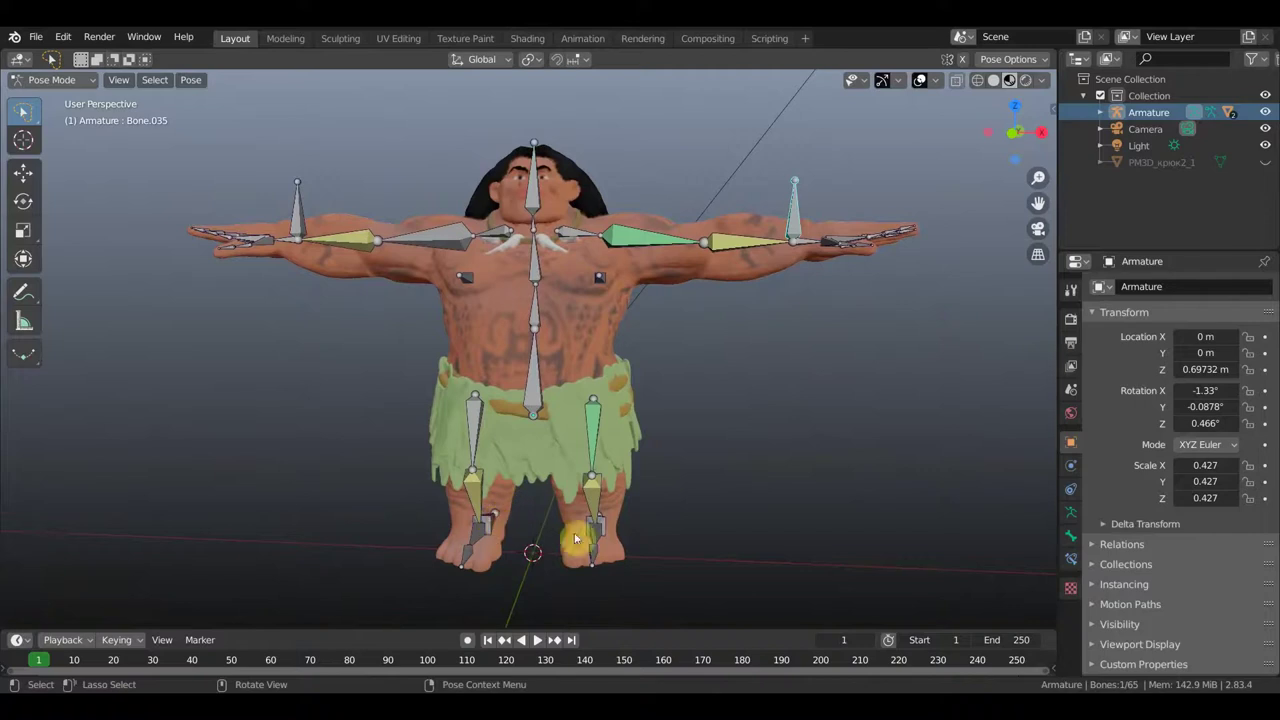
left_click(627, 536)
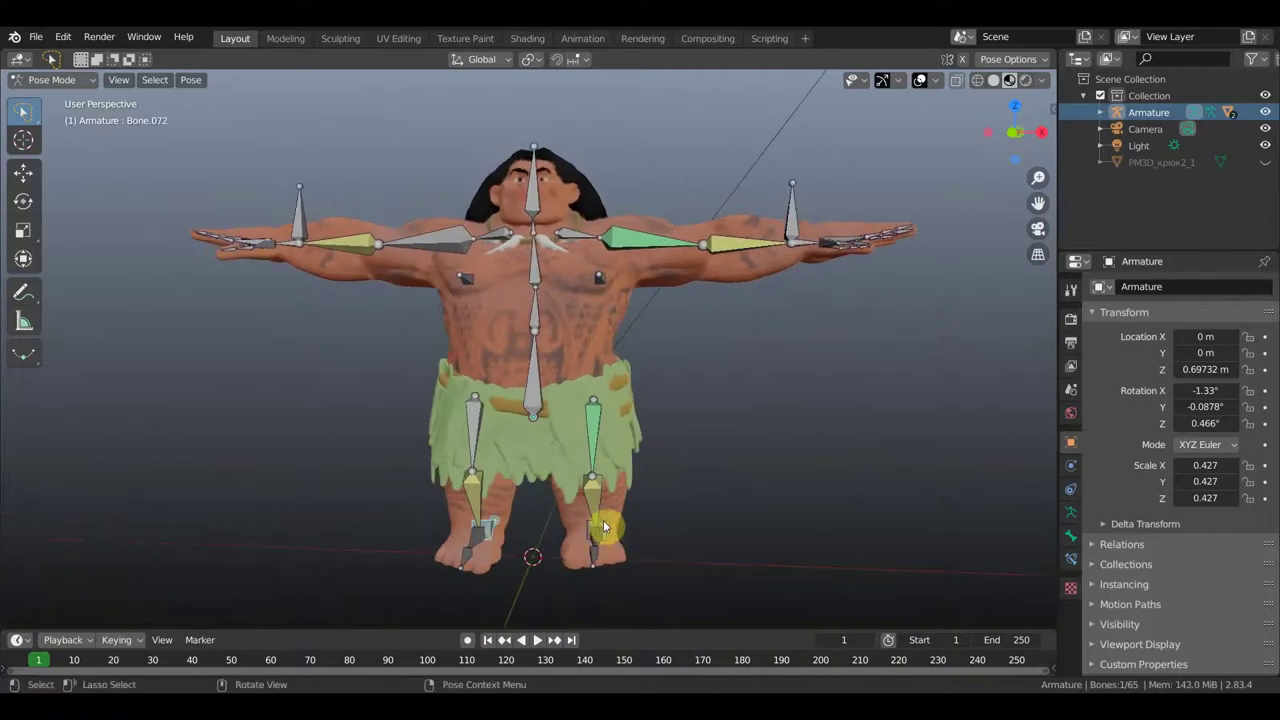
left_click(1265, 162)
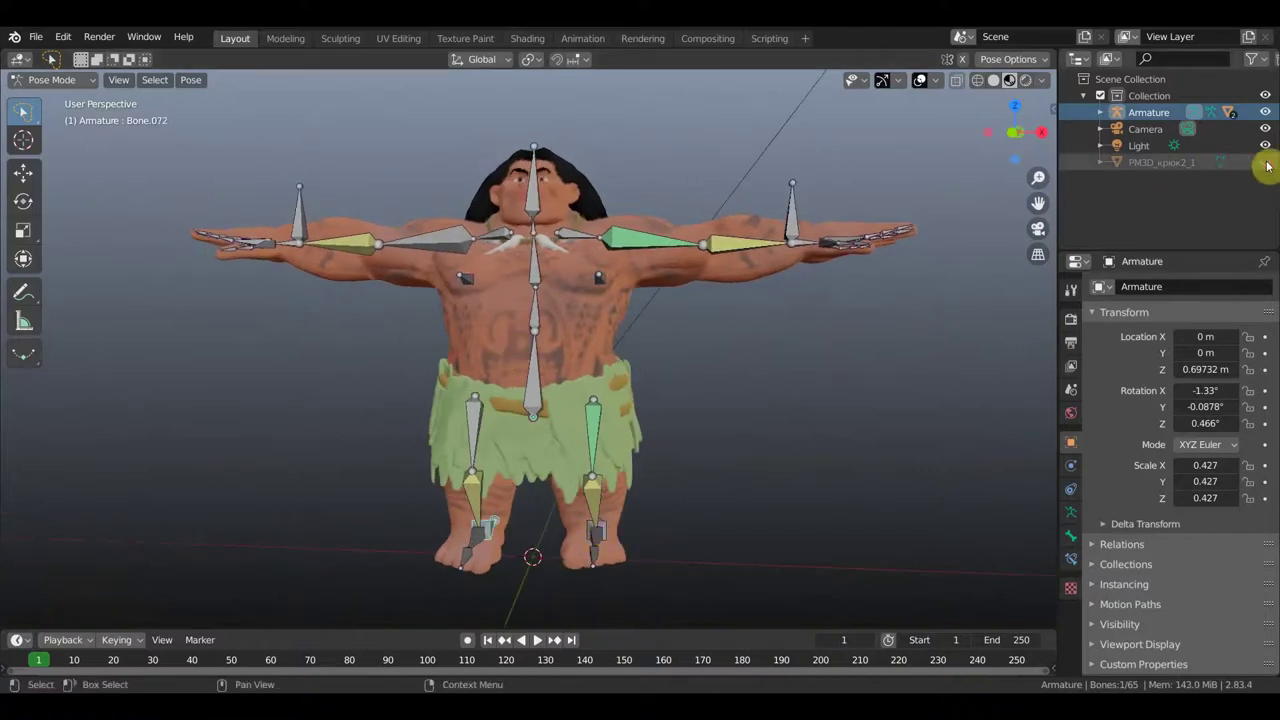
mouse_move(864, 355)
middle_mouse_down()
mouse_move(964, 366)
mouse_move(900, 400)
mouse_move(743, 418)
mouse_move(555, 392)
middle_mouse_up()
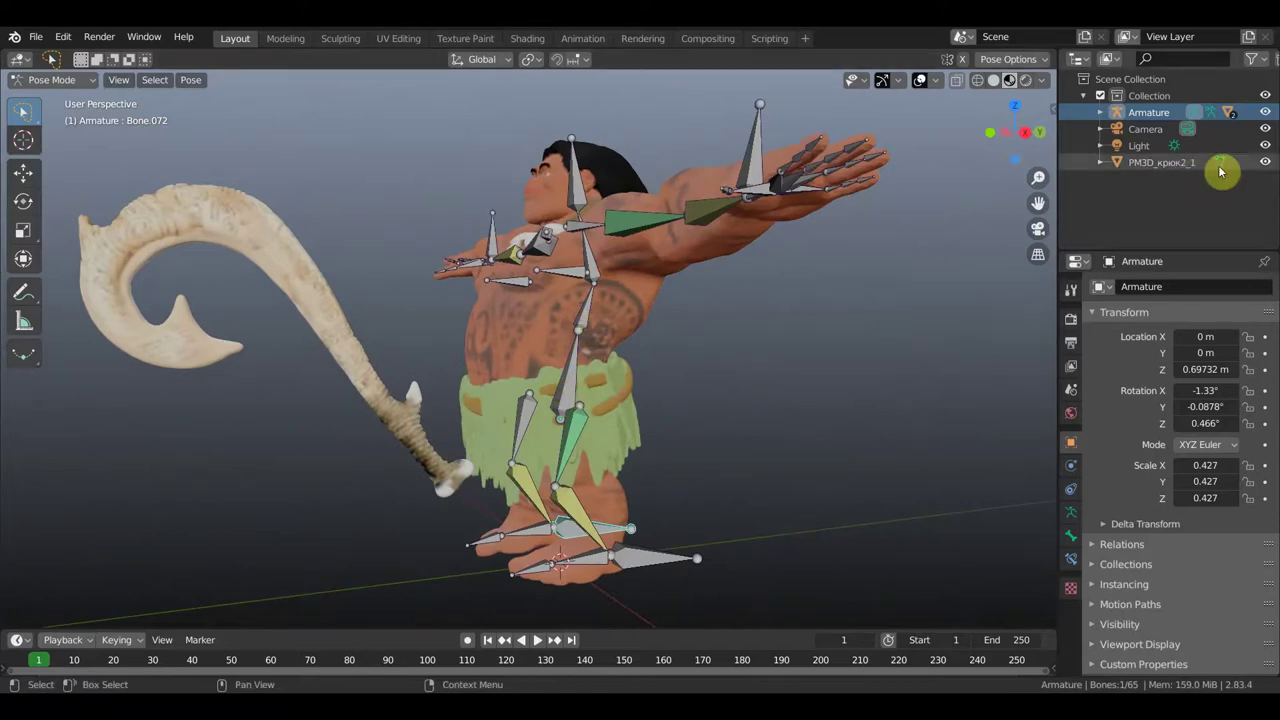
left_click(1266, 162)
middle_click_drag(651, 343, 736, 379)
left_click(432, 230)
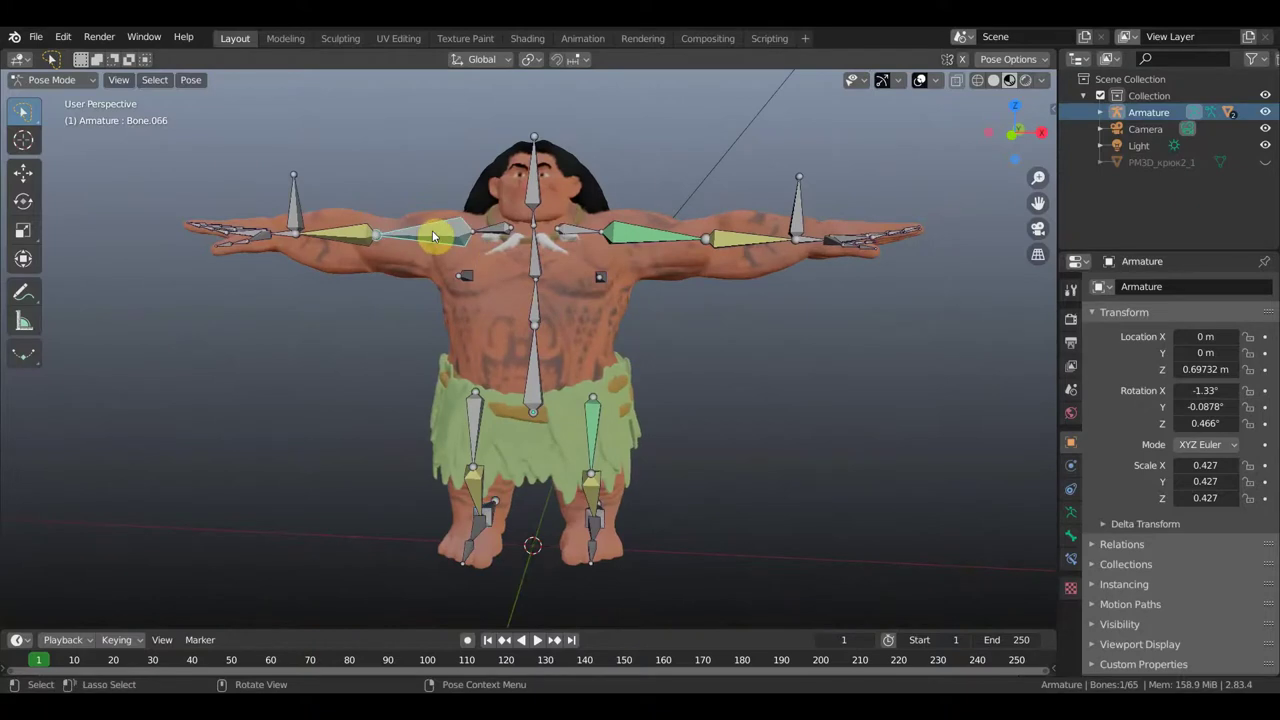
Show bone names and add a Copy Location constraint targeting an Armature bone.
left_click(1072, 561)
left_click(1070, 512)
left_click(1141, 563)
left_click(1070, 559)
left_click(1140, 286)
left_click(1009, 374)
left_click(1204, 342)
left_click(1167, 366)
scroll(814, 351, "up", 3)
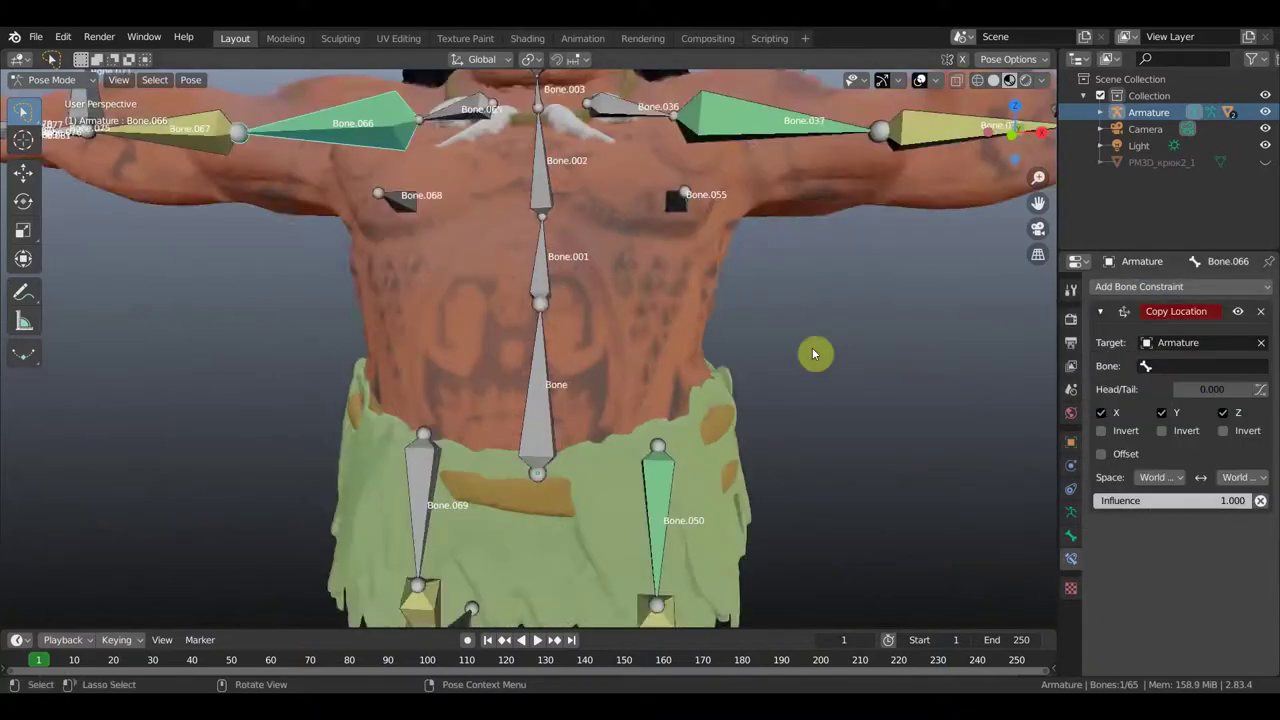
scroll(891, 424, "down", 2)
left_click(1200, 368)
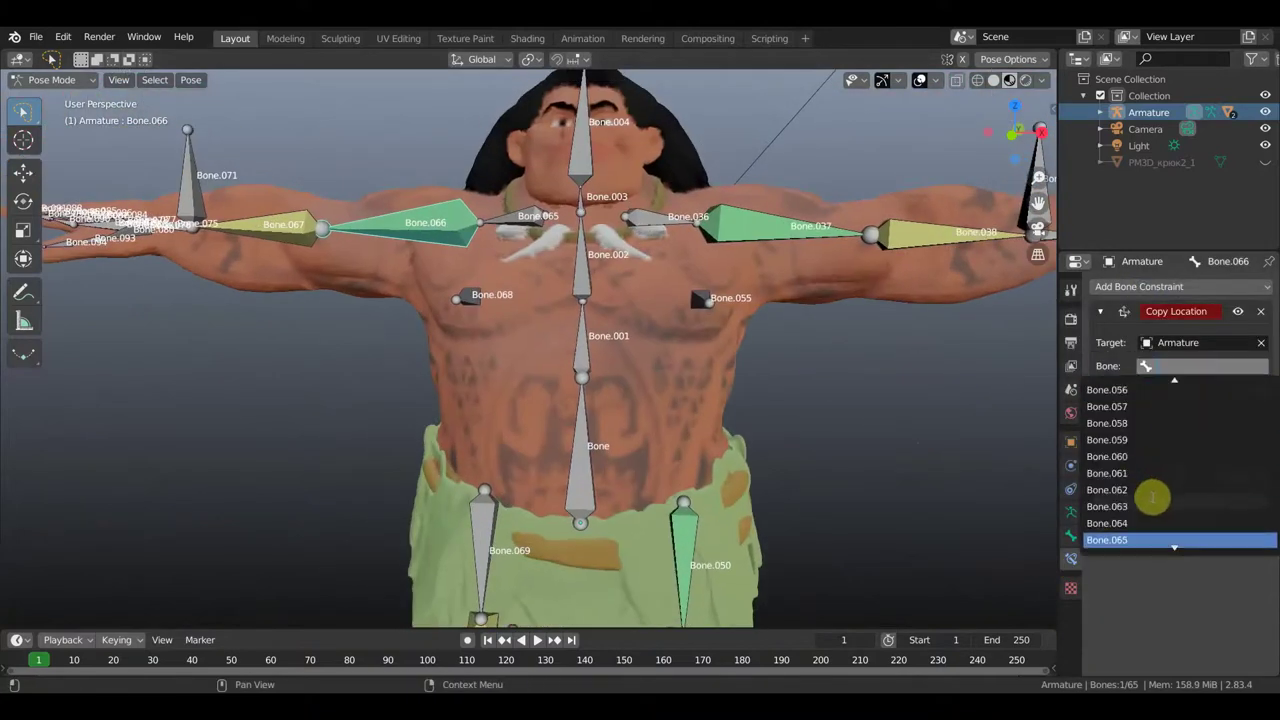
left_click(1123, 440)
Give arm bone Bone.067 a Copy Transforms constraint to Bone.071, with Local target and owner spaces.
left_click(303, 237)
left_click(1180, 286)
left_click(975, 383)
left_click(1200, 560)
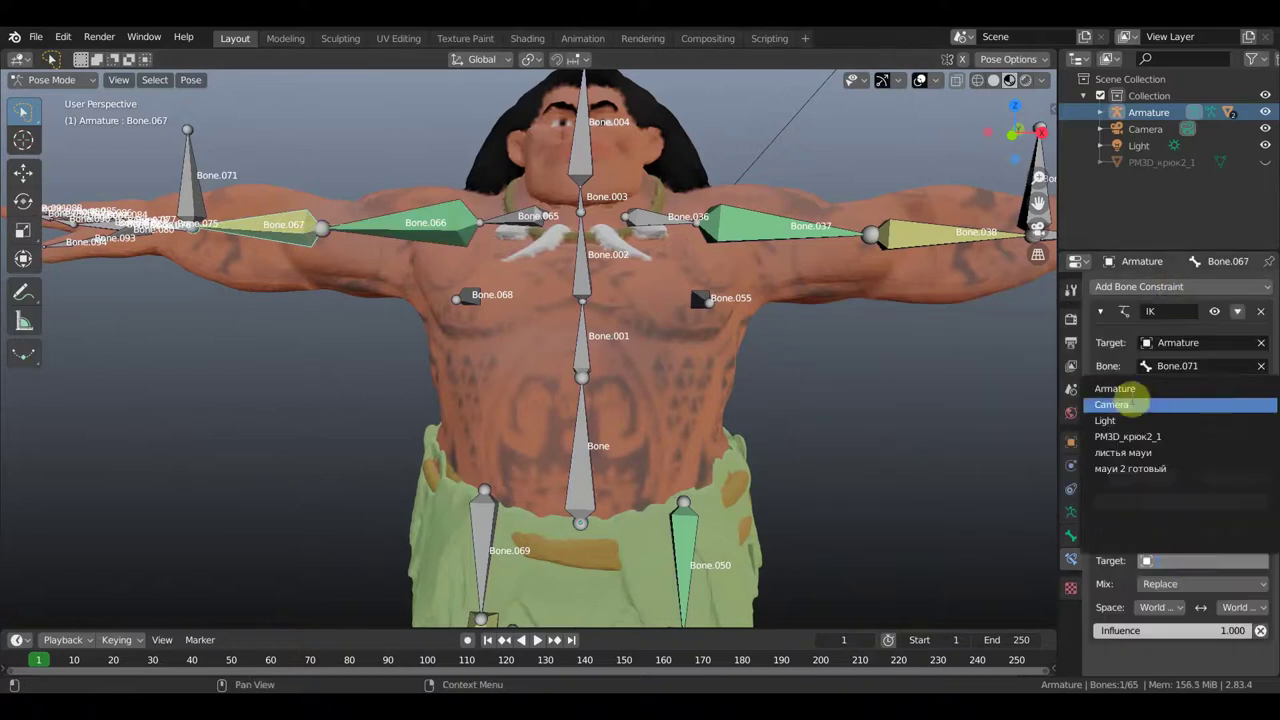
left_click(1115, 388)
left_click(1210, 584)
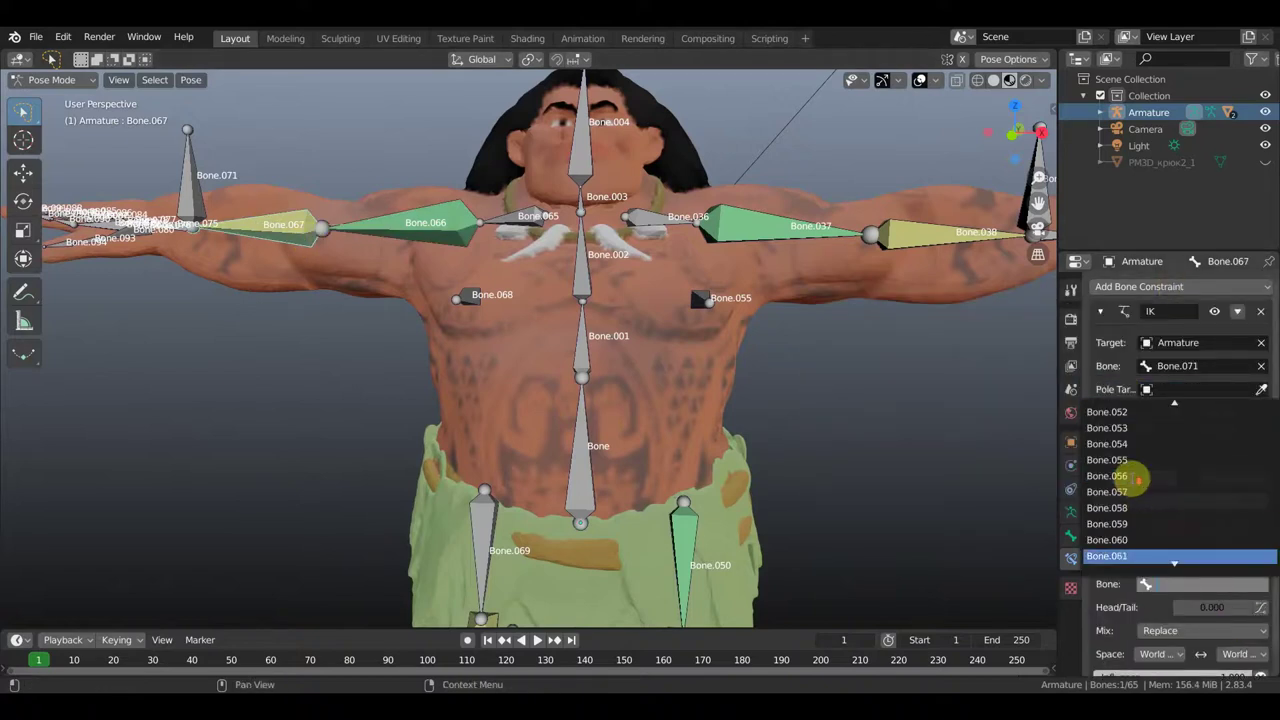
scroll(1128, 430, "up", 2)
left_click(1128, 410)
scroll(1143, 450, "down", 1)
left_click(1157, 634)
left_click(1123, 561)
left_click(1240, 634)
left_click(1210, 561)
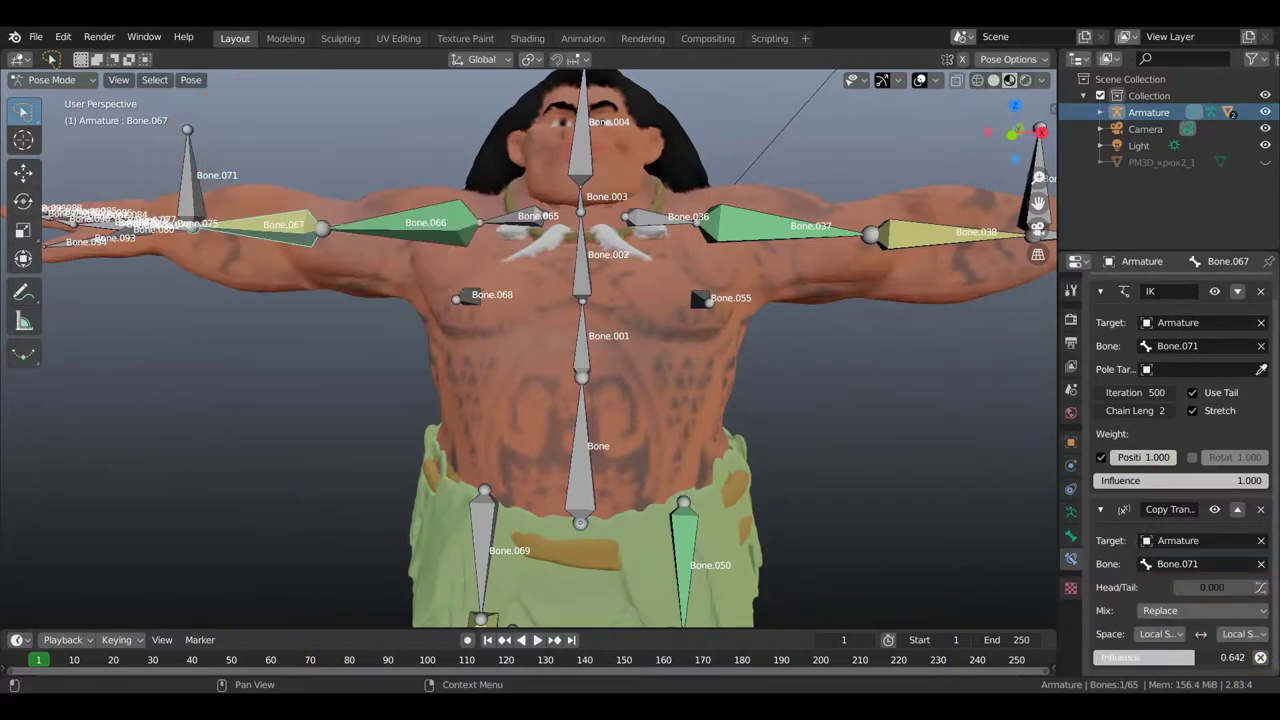
Give thigh bone Bone.069 a Copy Location constraint to Bone.070, with influence lowered to 0.075.
scroll(842, 469, "down", 2)
middle_click_drag(891, 502, 577, 374, "shift")
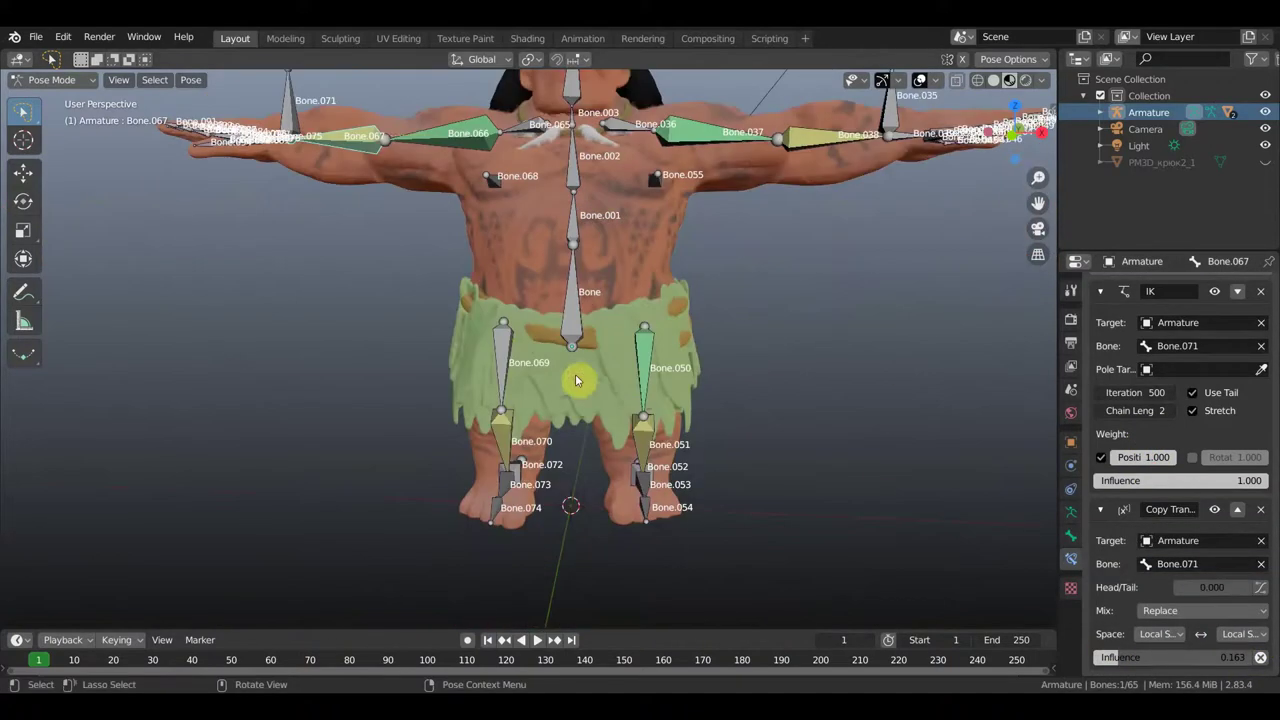
left_click(505, 356)
left_click(1160, 288)
left_click(980, 326)
left_click(1194, 343)
left_click(1194, 363)
left_click(1194, 366)
scroll(1190, 450, "down", 5)
scroll(1180, 451, "down", 3)
left_click(1180, 451)
left_click_drag(1187, 500, 1104, 500)
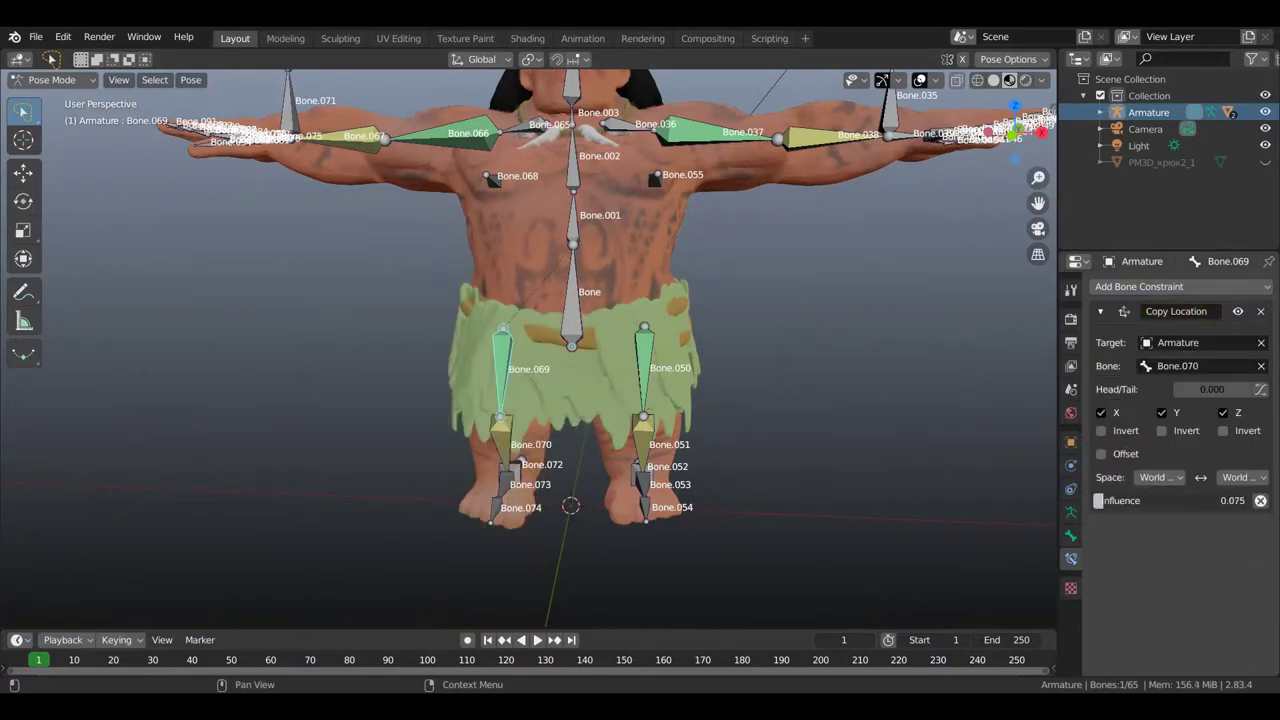
Give shin bone Bone.070 a Copy Transforms constraint to Bone.072, with Local target and owner spaces.
left_click(600, 430)
left_click(1166, 286)
left_click(960, 370)
left_click(1200, 560)
left_click(1165, 300)
left_click(1225, 584)
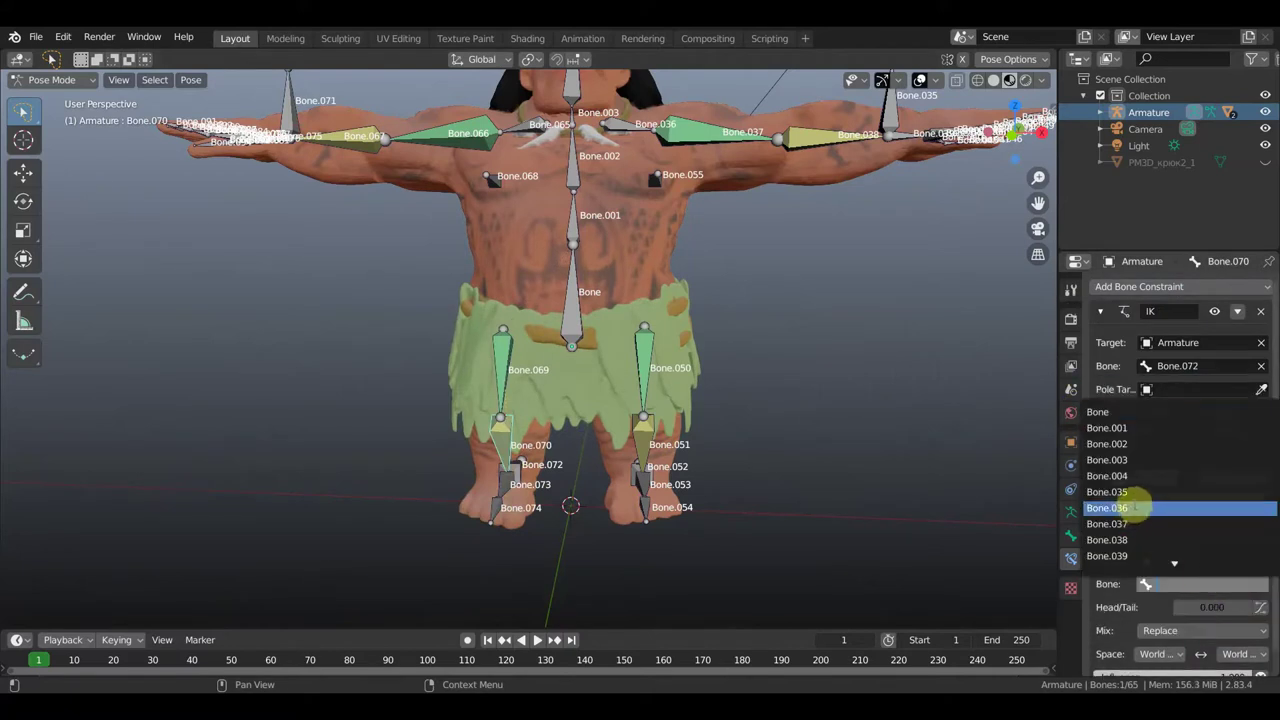
middle_click_drag(814, 500, 950, 500)
left_click(1200, 584)
scroll(1137, 471, "down", 5)
scroll(1143, 489, "down", 2)
scroll(1143, 500, "down", 5)
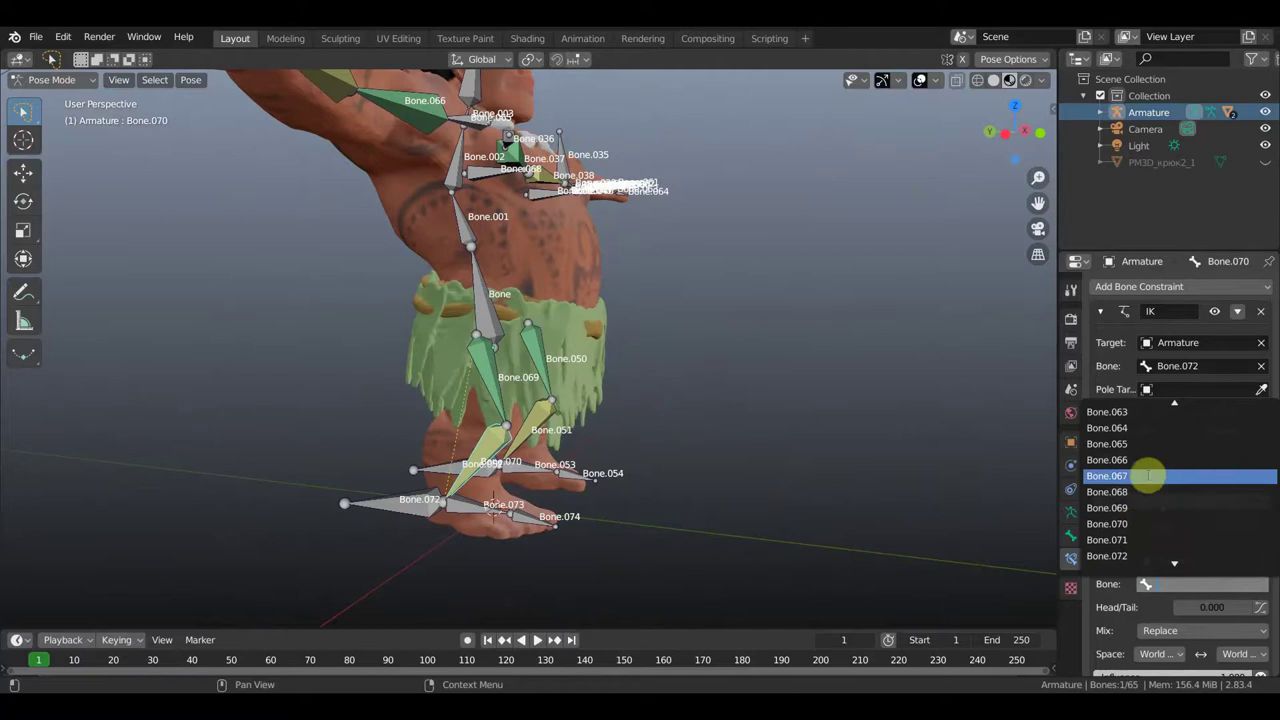
left_click(1150, 550)
scroll(1215, 598, "down", 1)
left_click(1158, 633)
left_click(1110, 540)
left_click(1234, 633)
left_click(1200, 540)
Turn off the bone name labels in the armature display settings.
mouse_move(1000, 555)
middle_mouse_down()
mouse_move(788, 523)
mouse_move(891, 523)
mouse_move(834, 531)
middle_mouse_up()
scroll(800, 510, "down", 3)
left_click(1070, 512)
left_click(1143, 559)
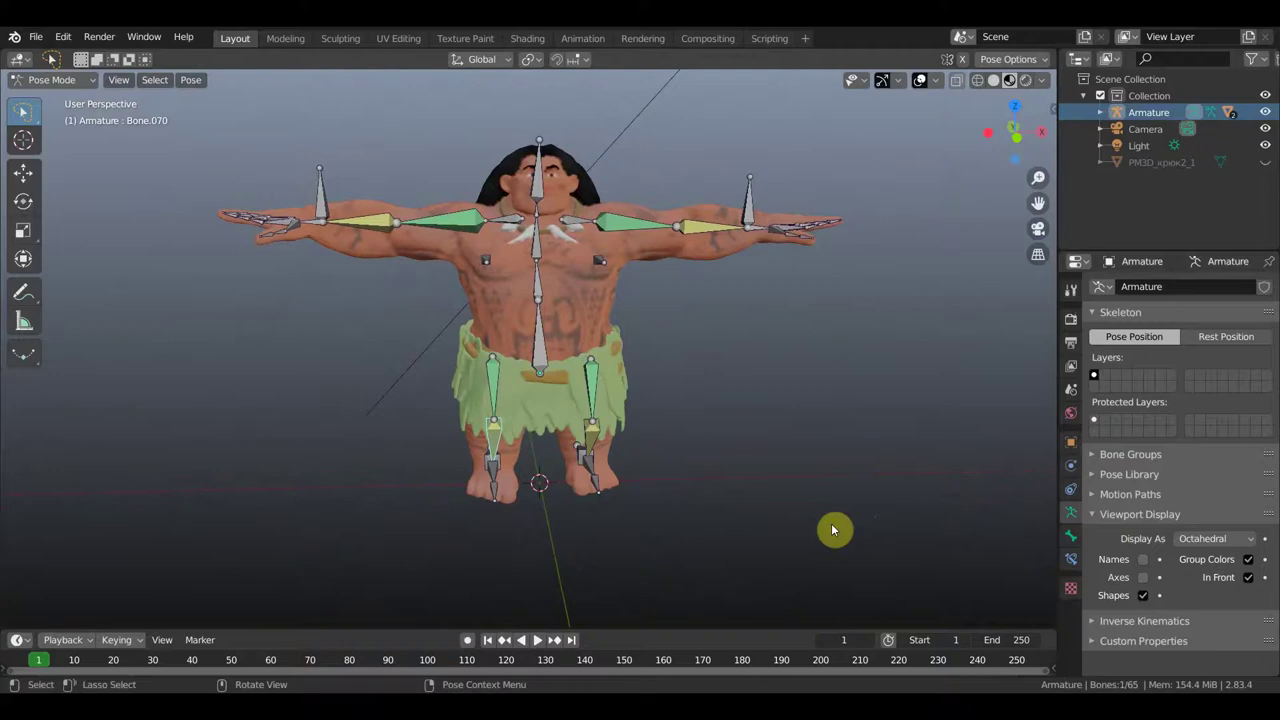
From a side view, bend Maui's upper-body bones forward and tilt the head bone.
middle_click_drag(801, 466, 784, 451)
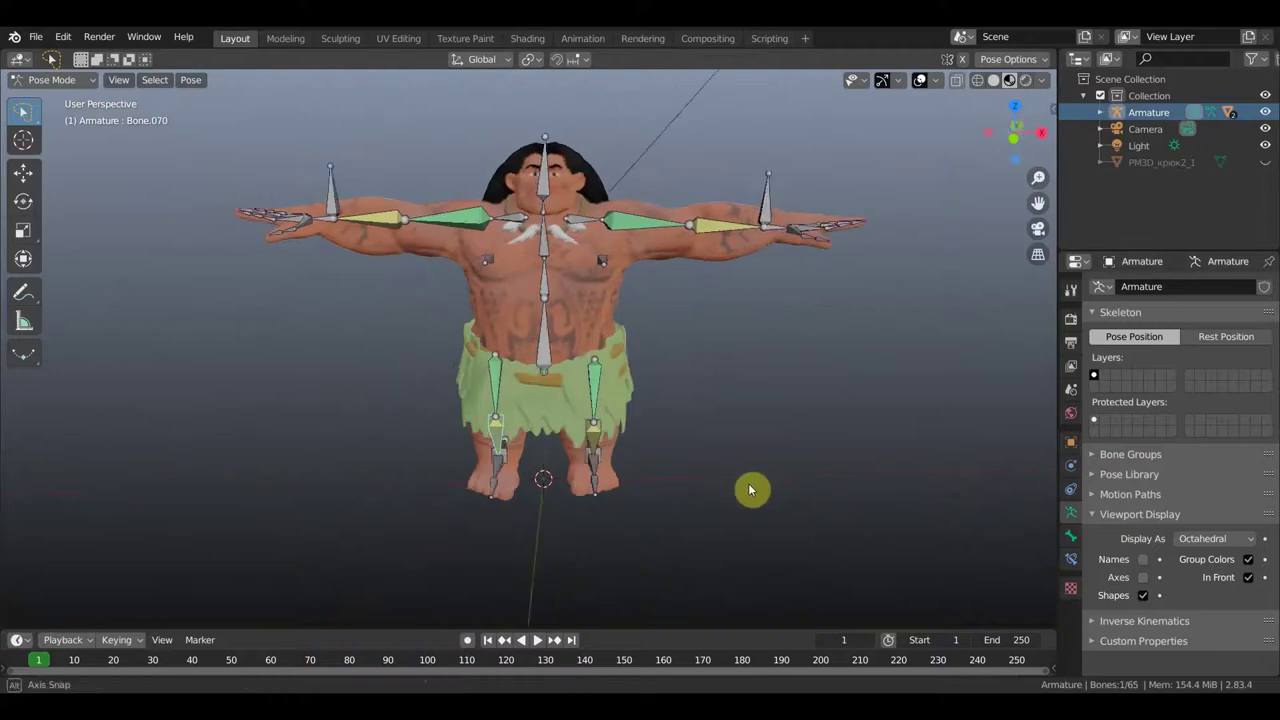
mouse_move(760, 460)
middle_mouse_down()
mouse_move(898, 460)
mouse_move(820, 486)
mouse_move(700, 400)
middle_mouse_up()
middle_click_drag(509, 330, 366, 251)
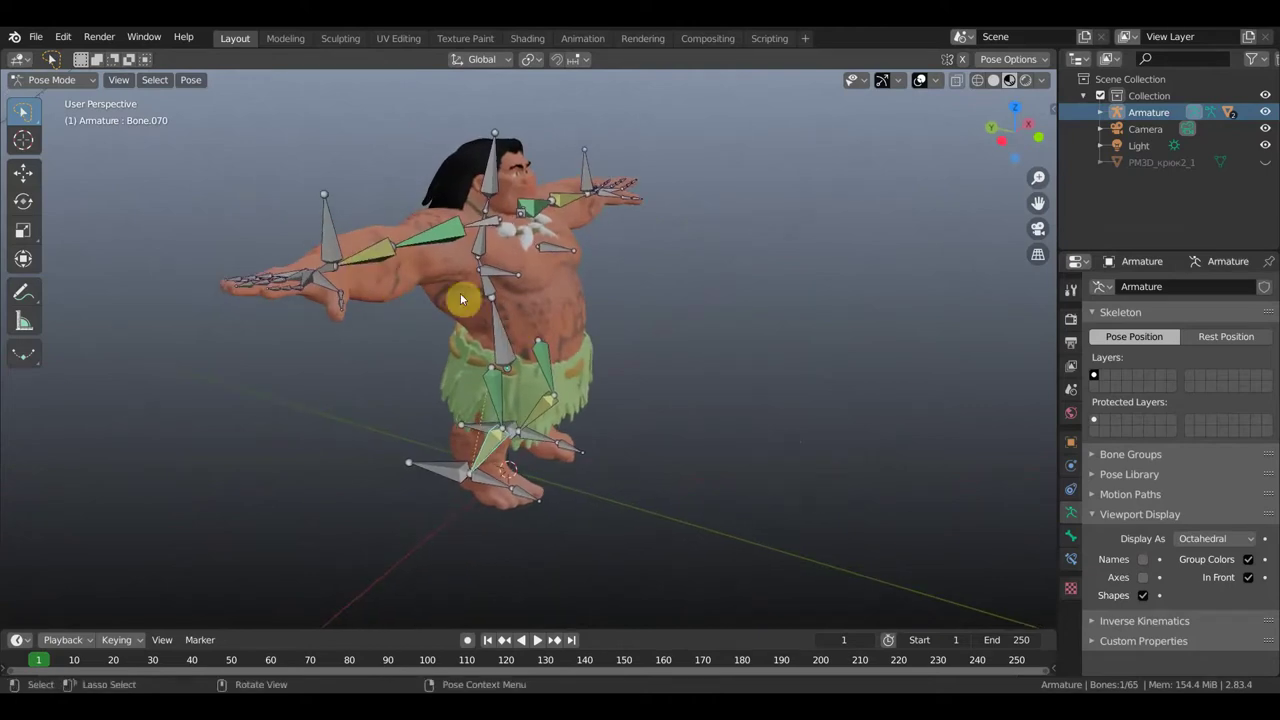
middle_click_drag(677, 394, 722, 373)
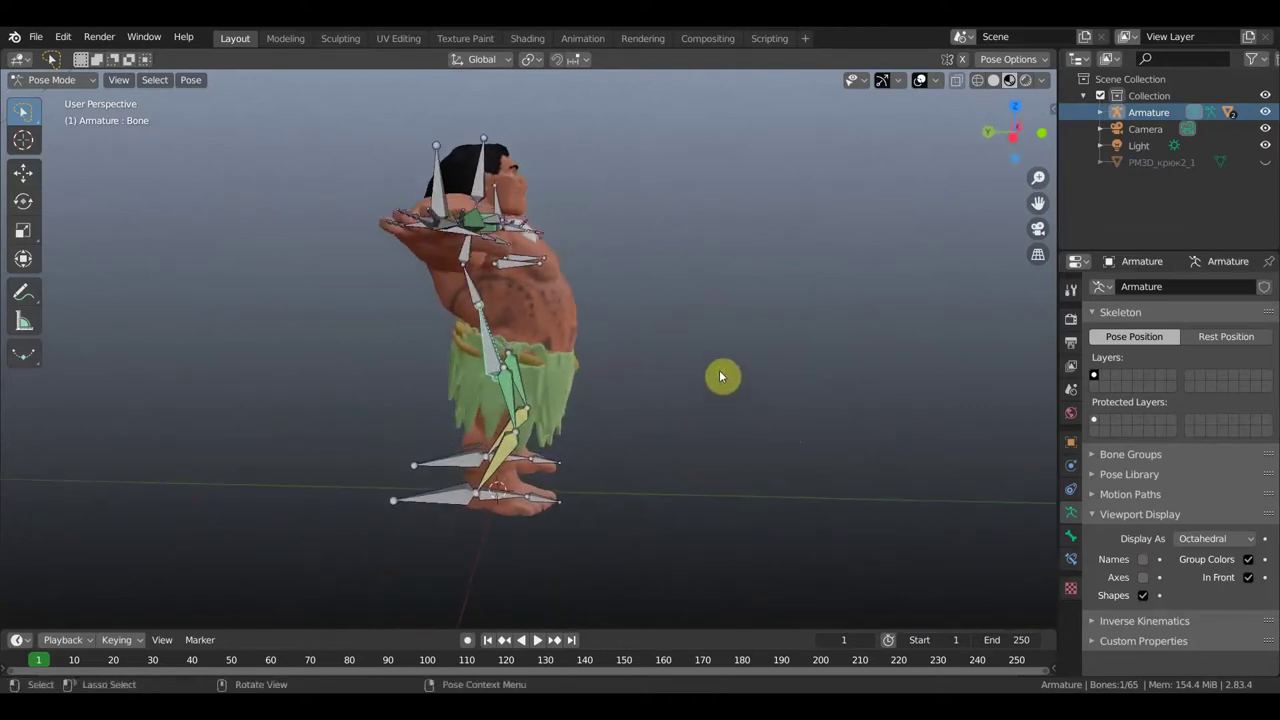
key("r")
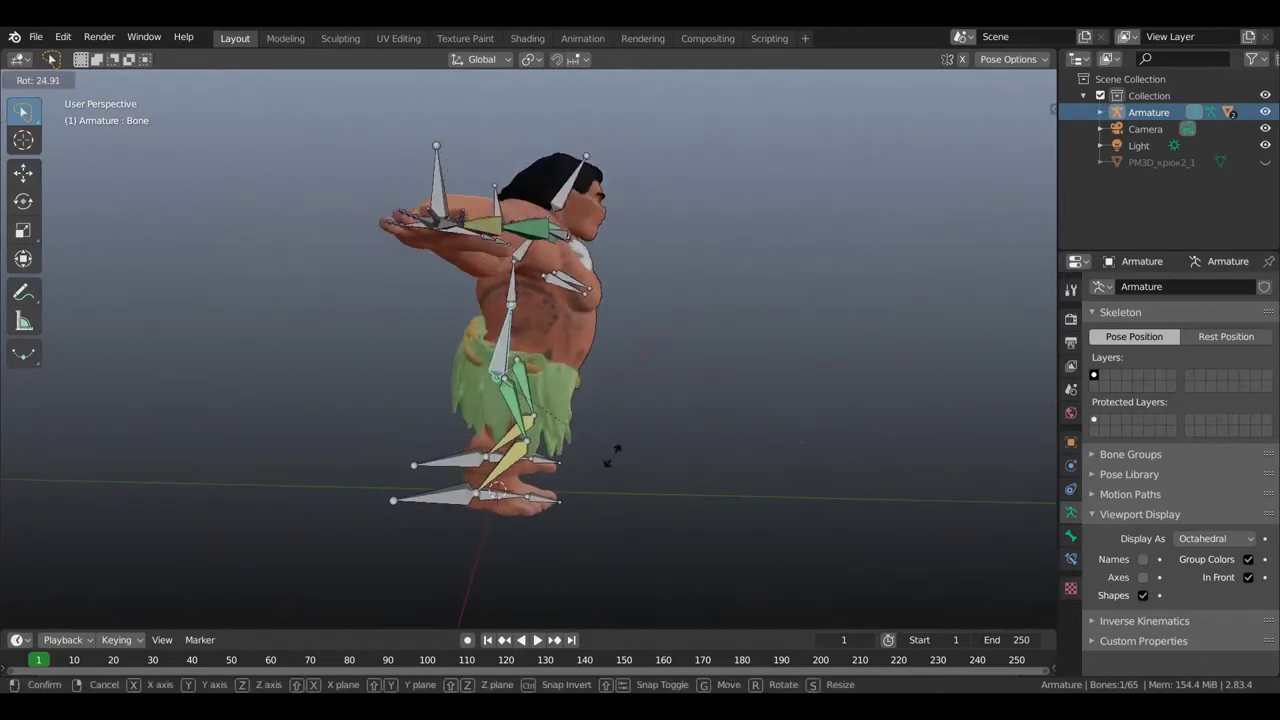
left_click(571, 316)
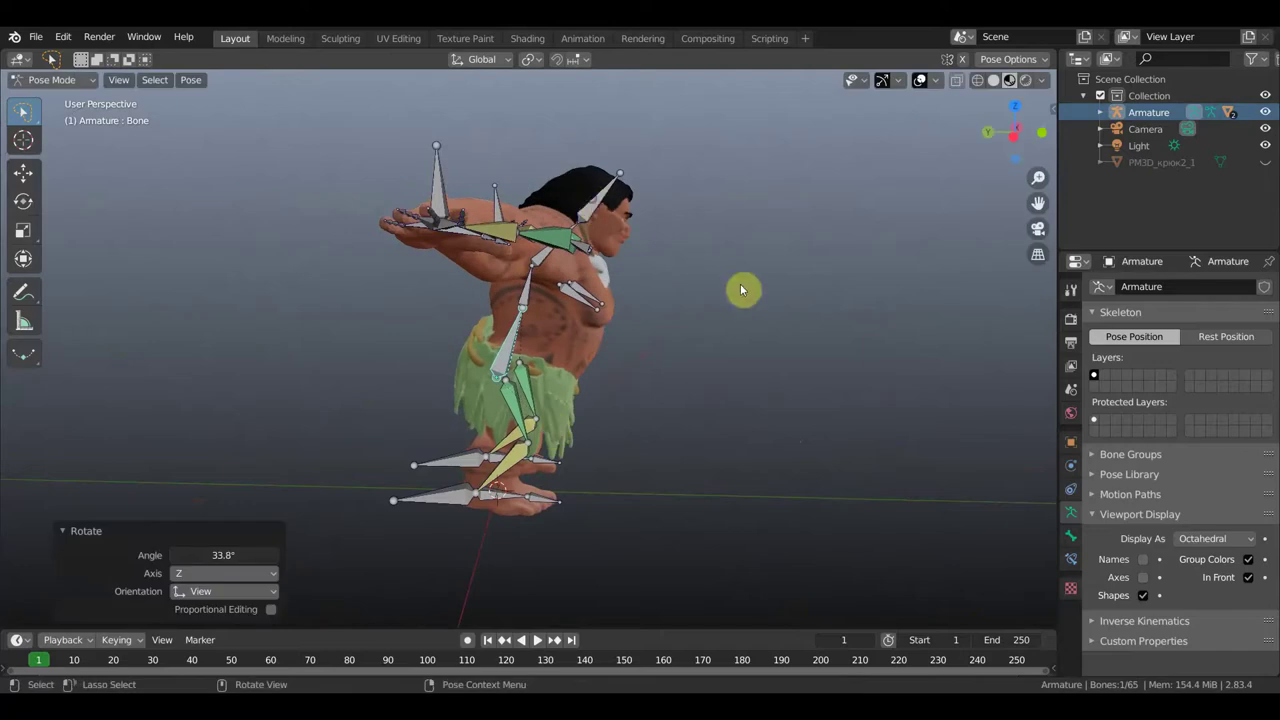
left_click(592, 185)
key("r")
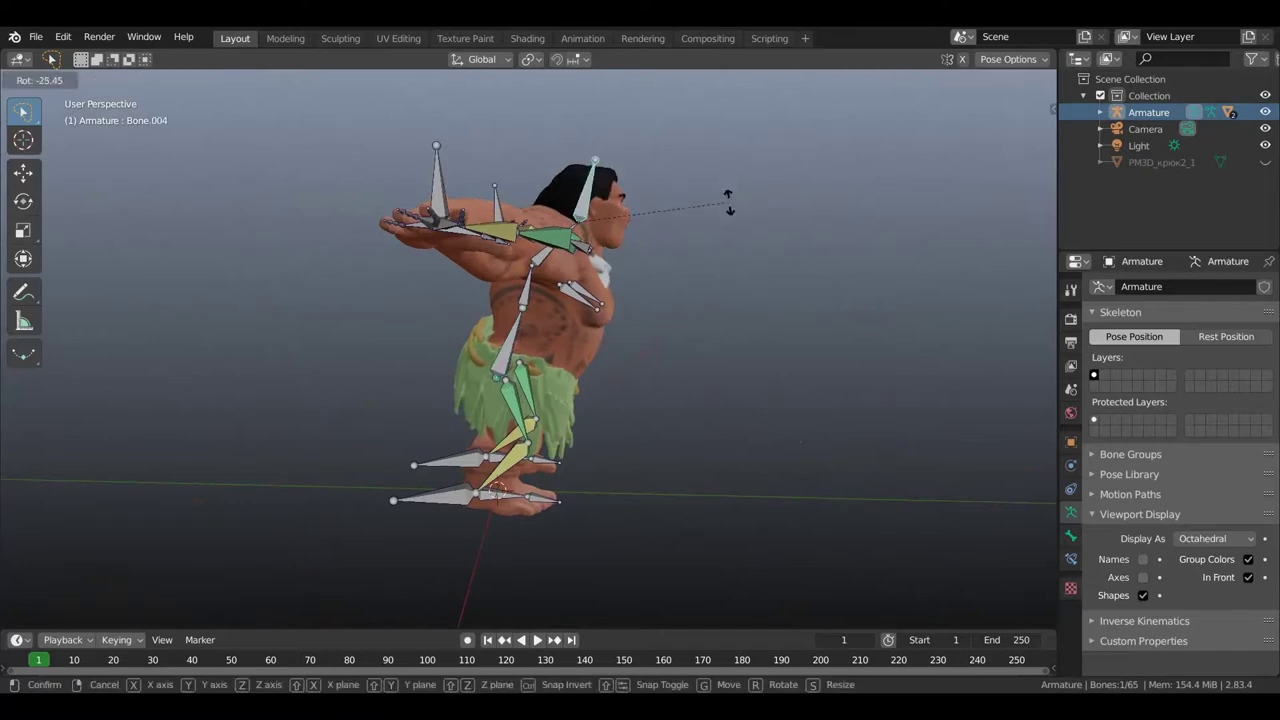
left_click(743, 257)
mouse_move(743, 257)
middle_mouse_down()
mouse_move(599, 288)
mouse_move(716, 274)
middle_mouse_up()
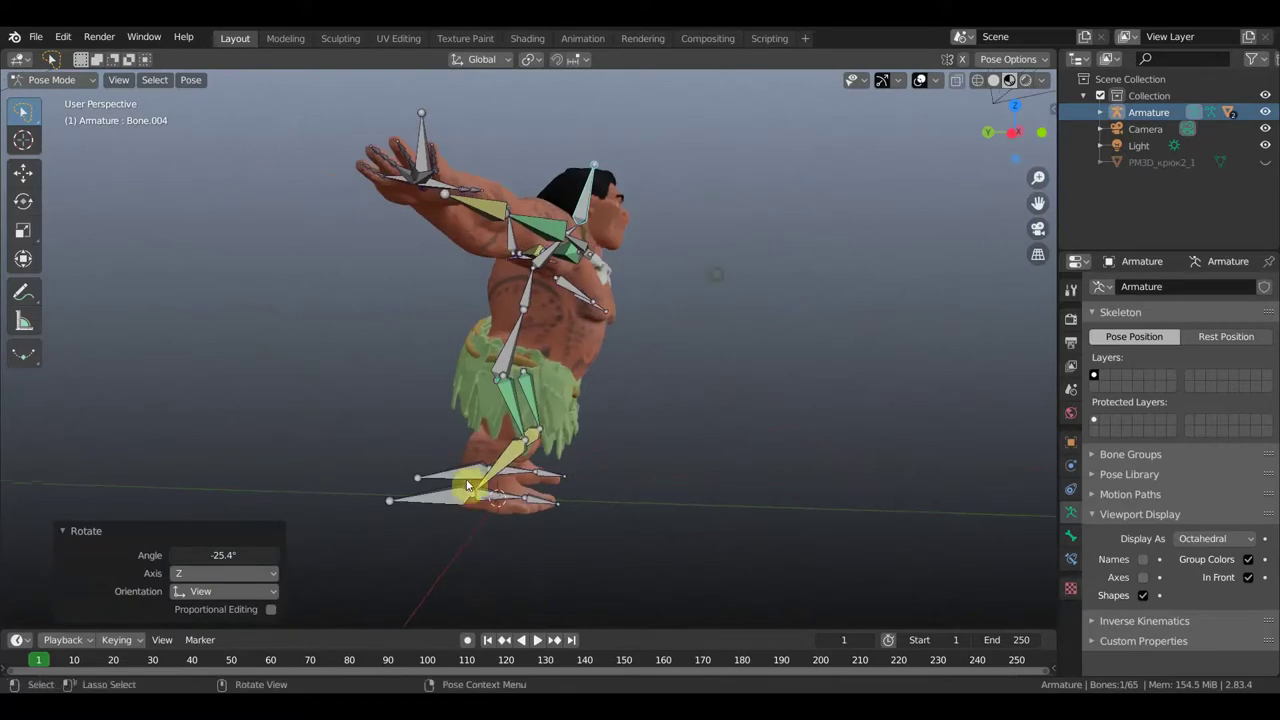
Move foot bone Bone.072 about -0.426 m on Y and check the leg follows.
left_click(460, 505)
key("g")
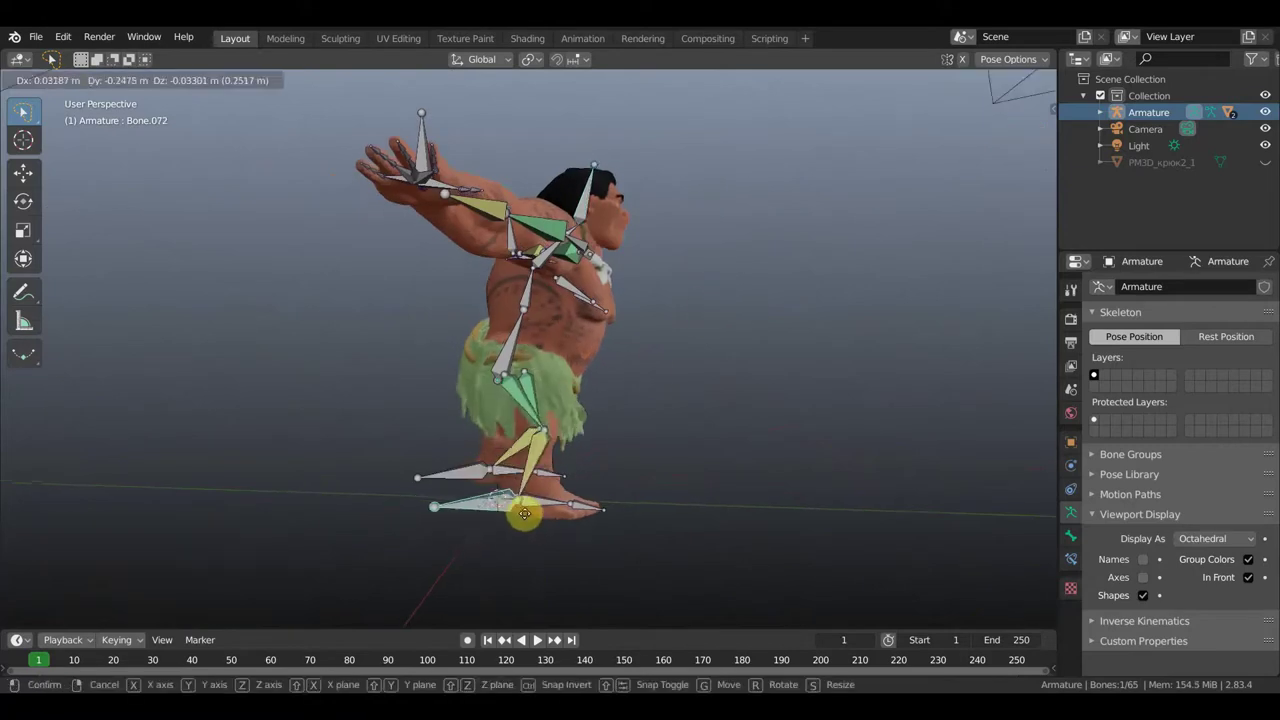
left_click(545, 500)
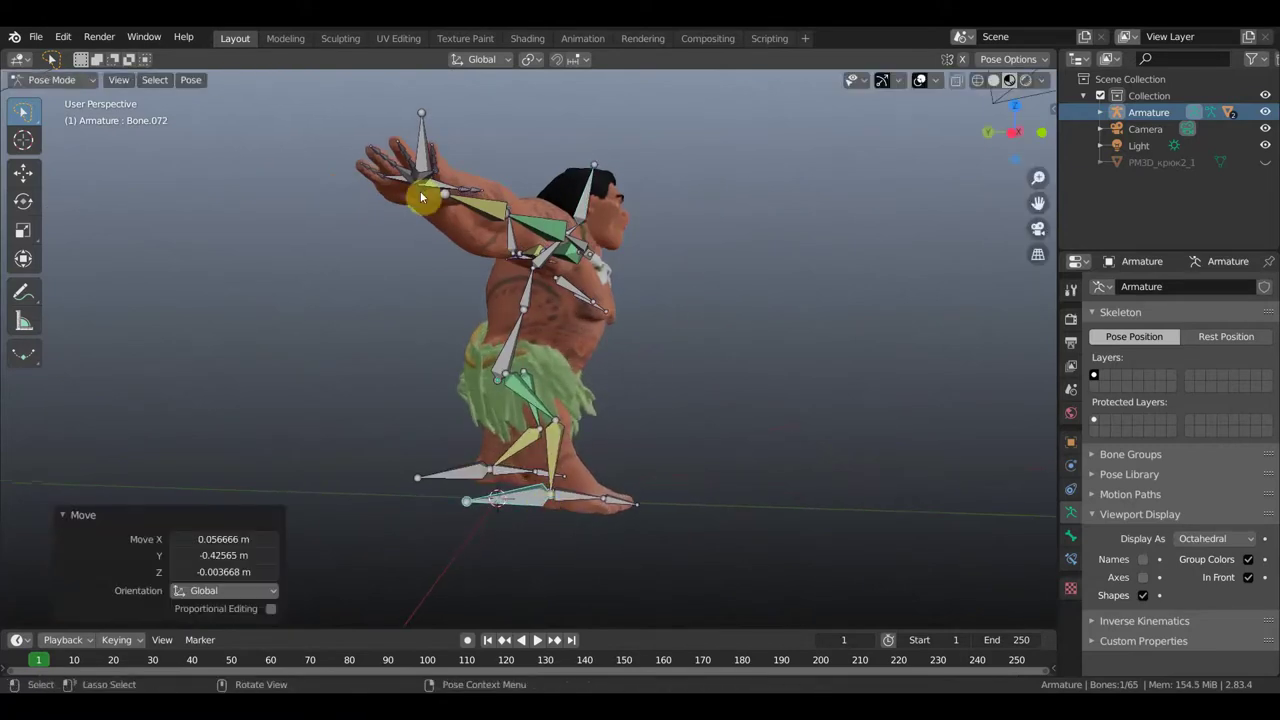
middle_click_drag(428, 172, 298, 238)
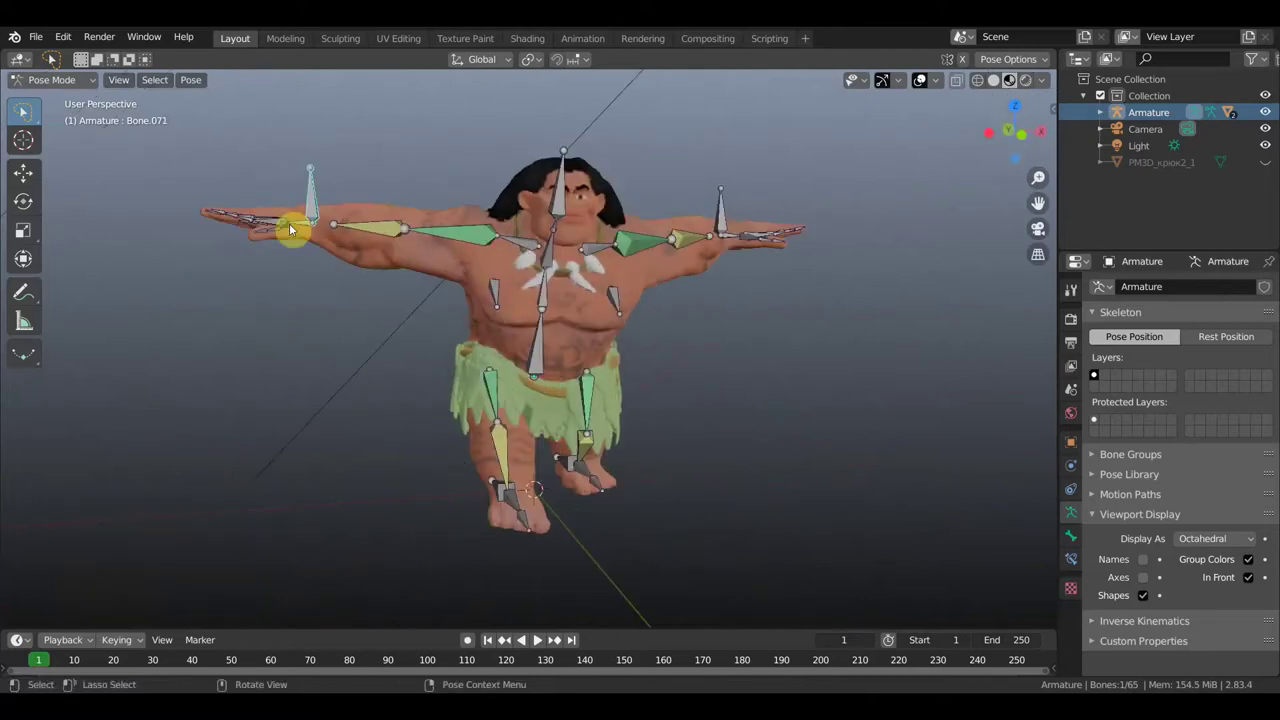
Pull the left arm's hand IK bone down and twist the hand into a bent pose.
key("g")
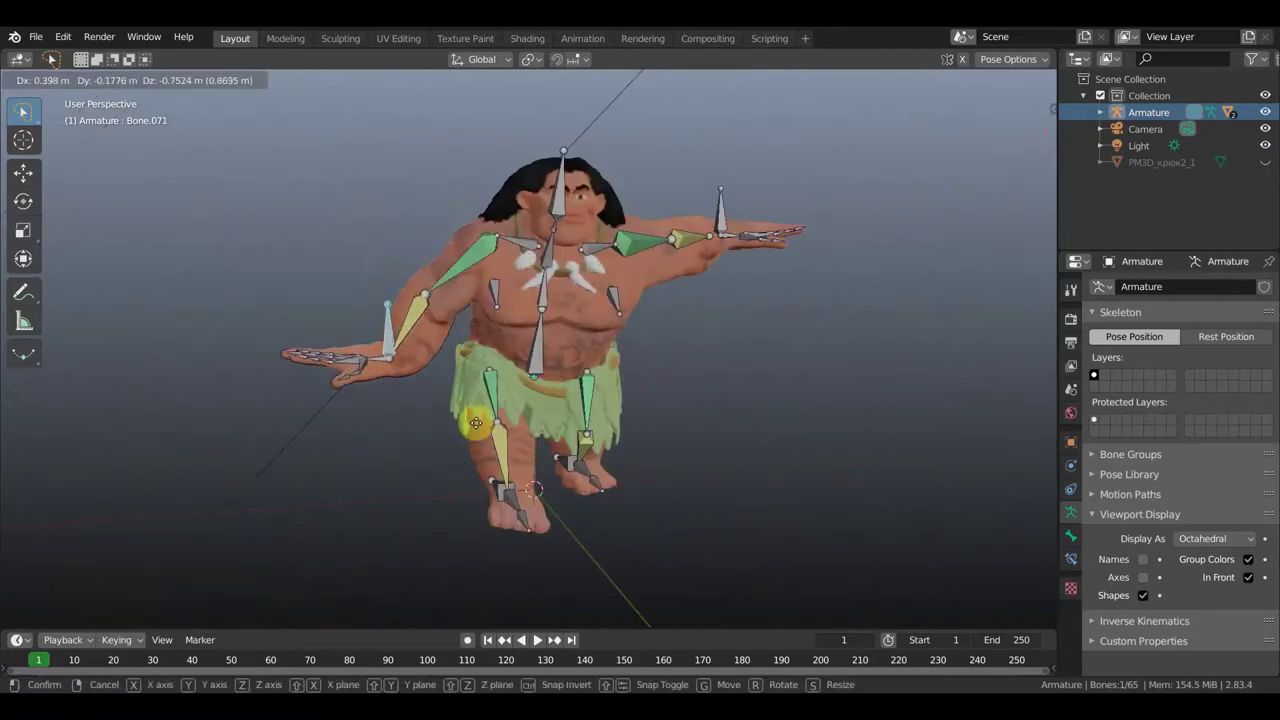
left_click(460, 422)
mouse_move(460, 422)
middle_mouse_down()
mouse_move(500, 408)
mouse_move(500, 517)
mouse_move(608, 544)
mouse_move(640, 517)
mouse_move(626, 522)
mouse_move(750, 497)
middle_mouse_up()
key("g")
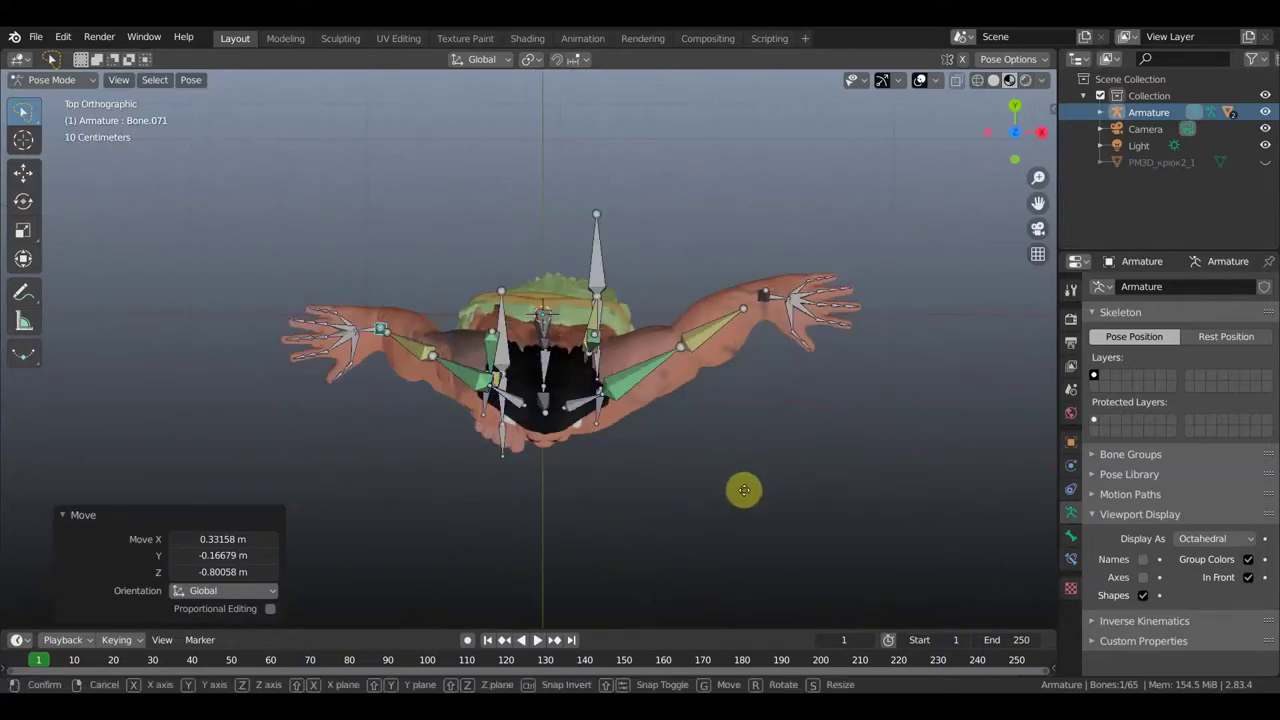
left_click(810, 585)
key("r")
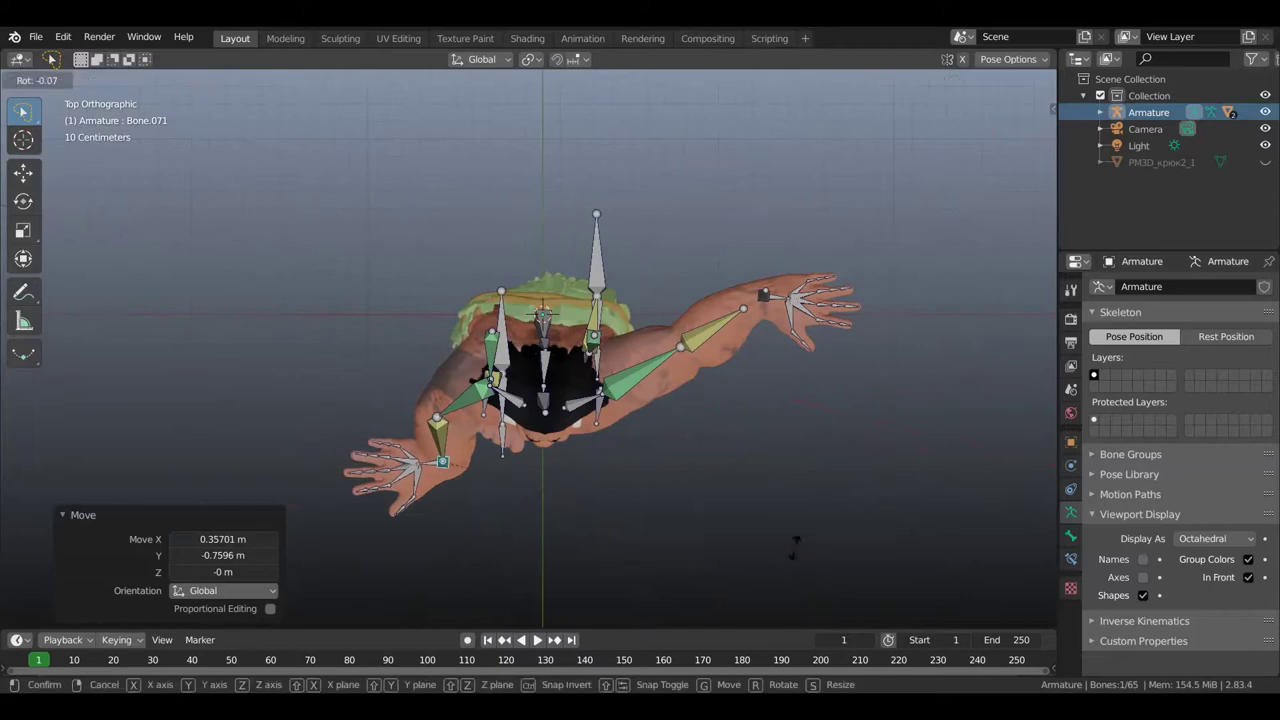
left_click(538, 257)
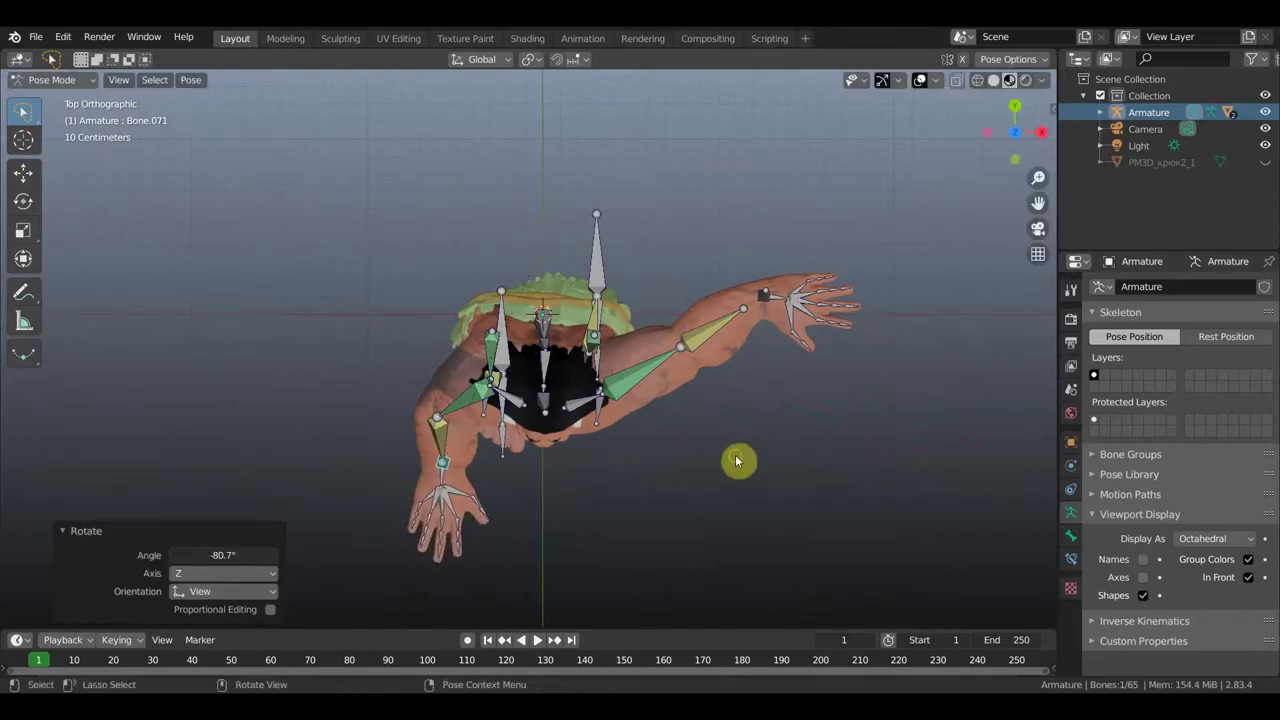
middle_click_drag(737, 460, 714, 289)
key("r")
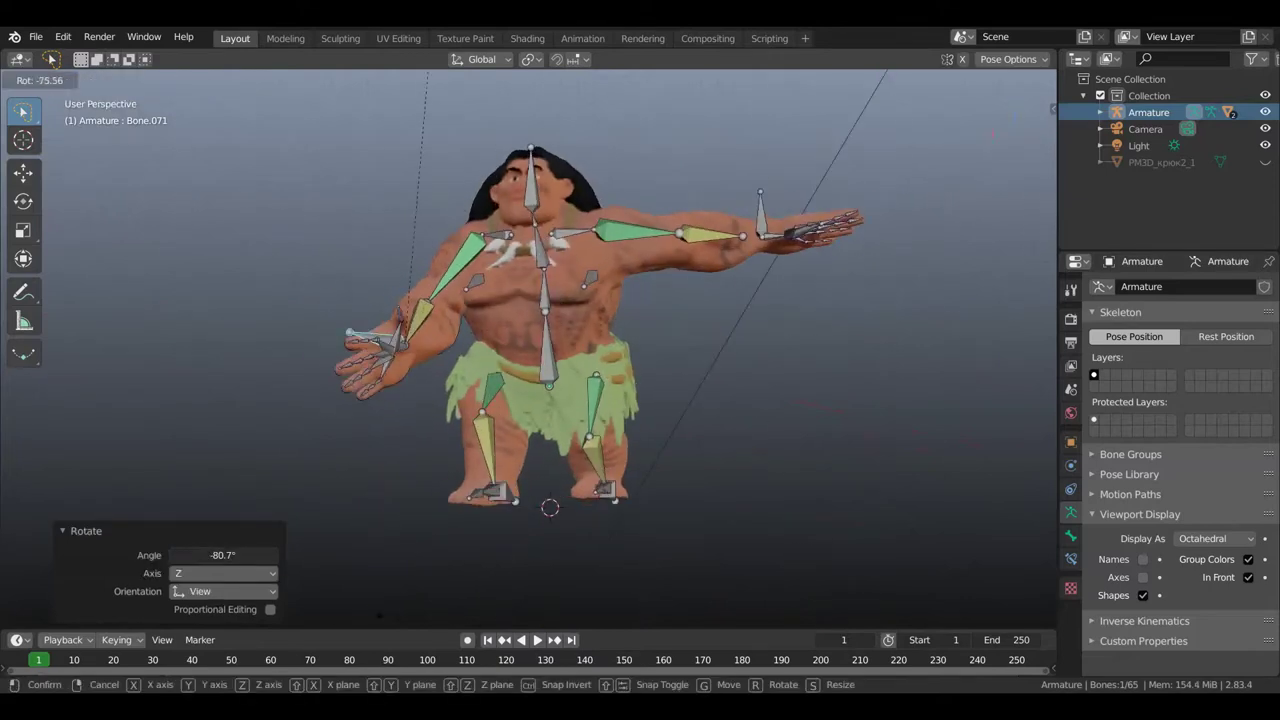
left_click(405, 131)
Refine the arm position and hand rotation (Bone.071 about -66° on Z) from side and front views.
middle_click_drag(792, 290, 834, 295)
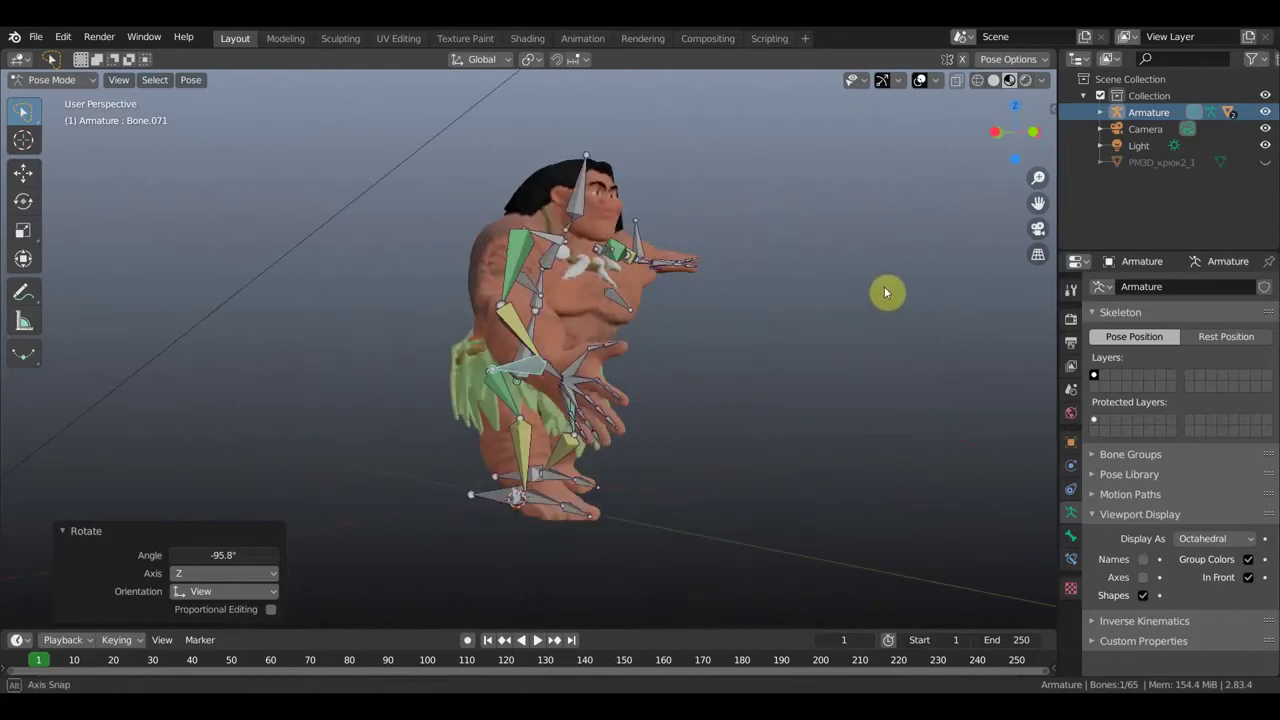
mouse_move(832, 294)
middle_mouse_down()
mouse_move(873, 365)
mouse_move(904, 370)
middle_mouse_up()
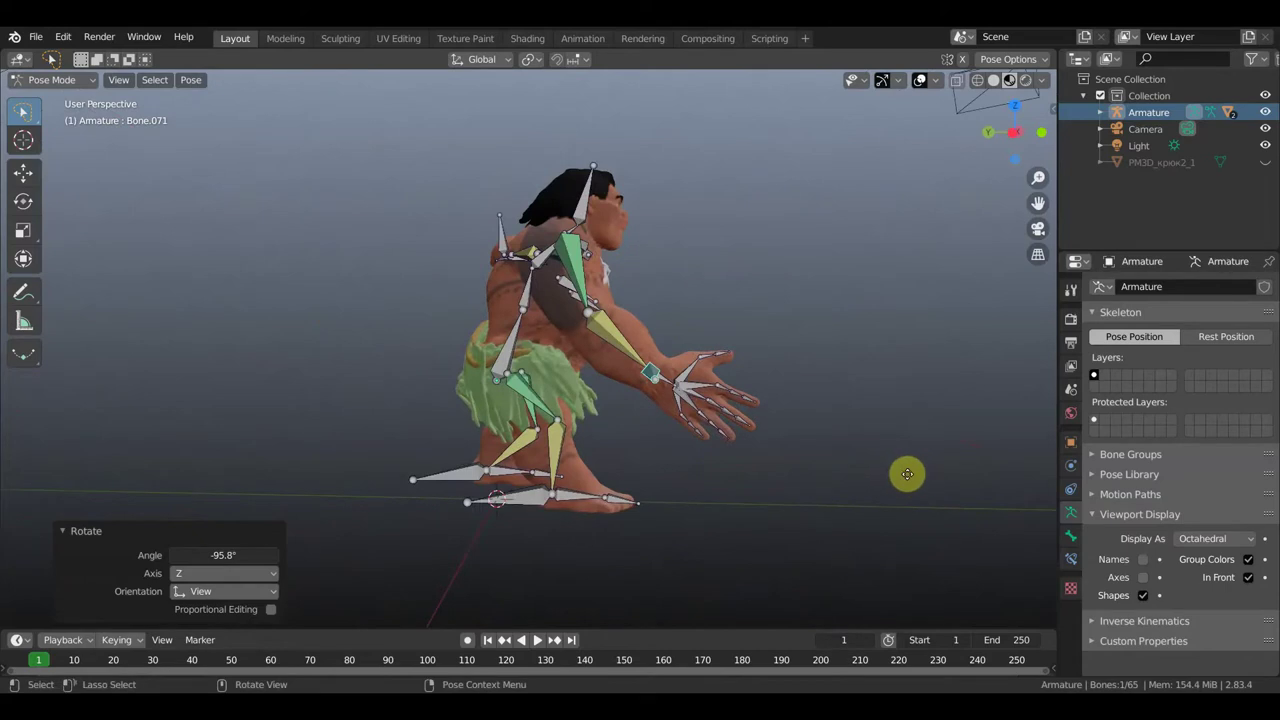
key("g")
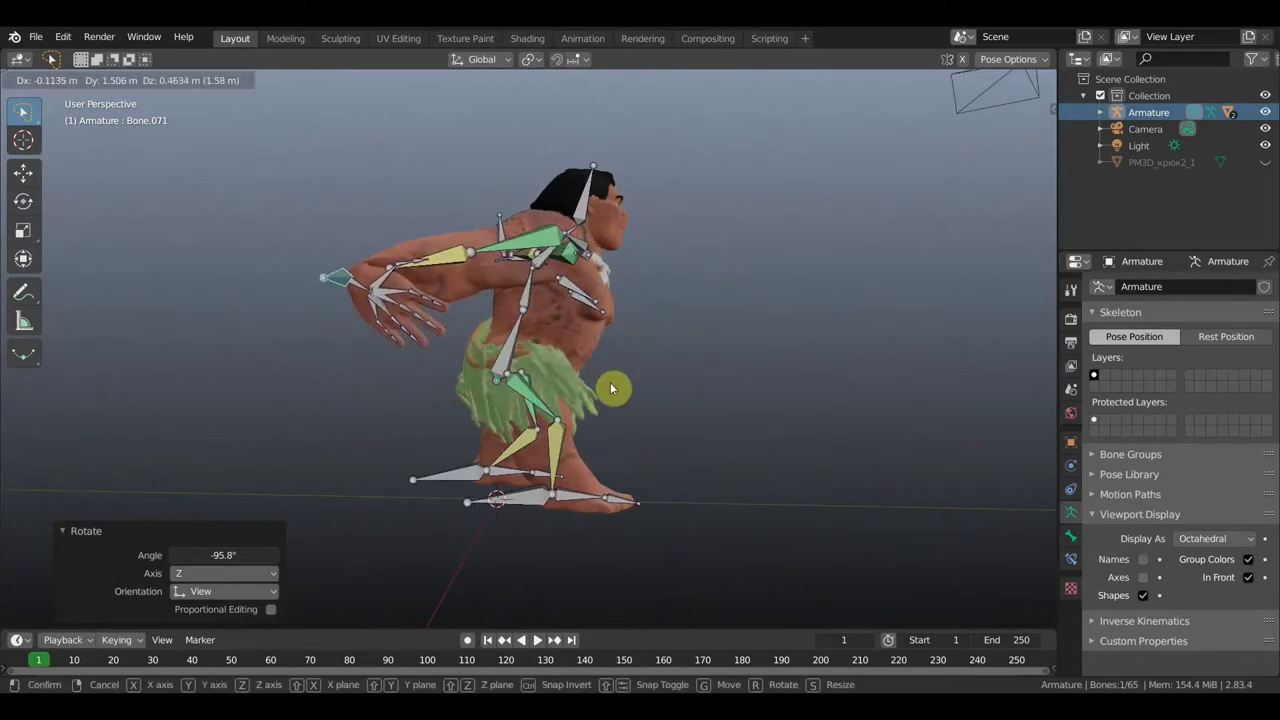
left_click(612, 388)
key("r")
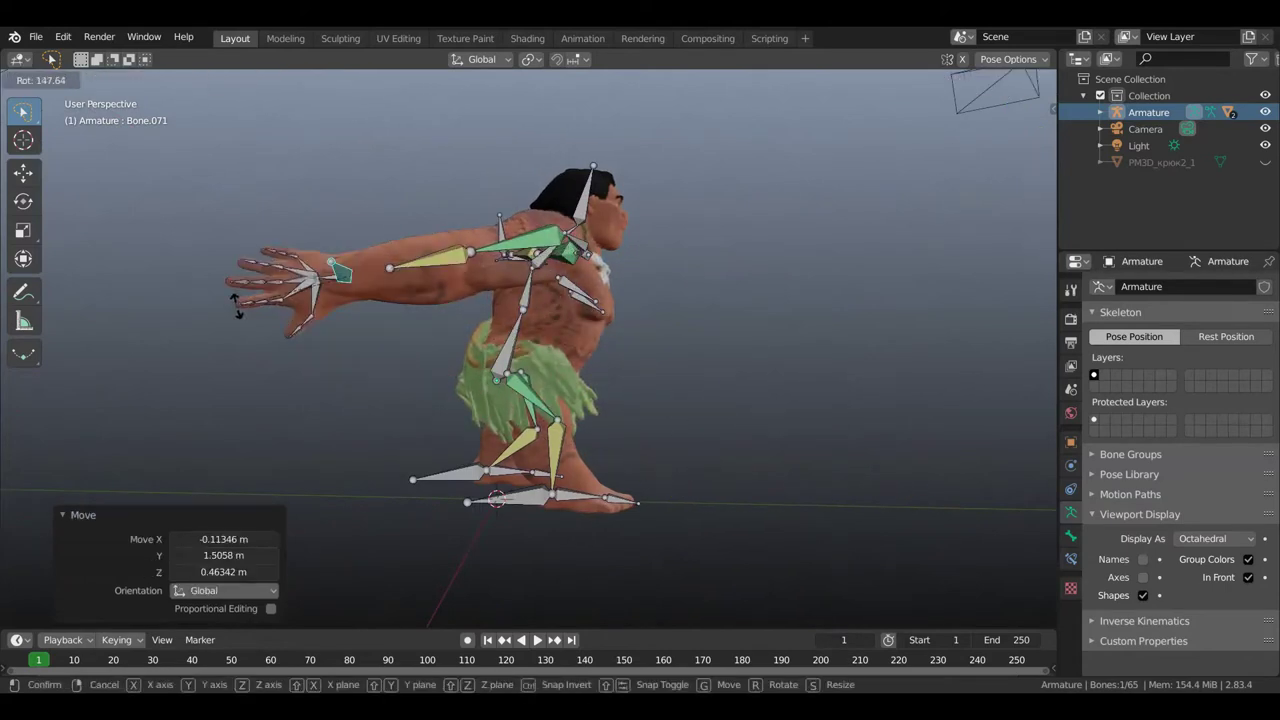
left_click(306, 317)
mouse_move(306, 317)
middle_mouse_down()
mouse_move(380, 357)
mouse_move(321, 358)
mouse_move(303, 437)
mouse_move(387, 421)
middle_mouse_up()
key("g")
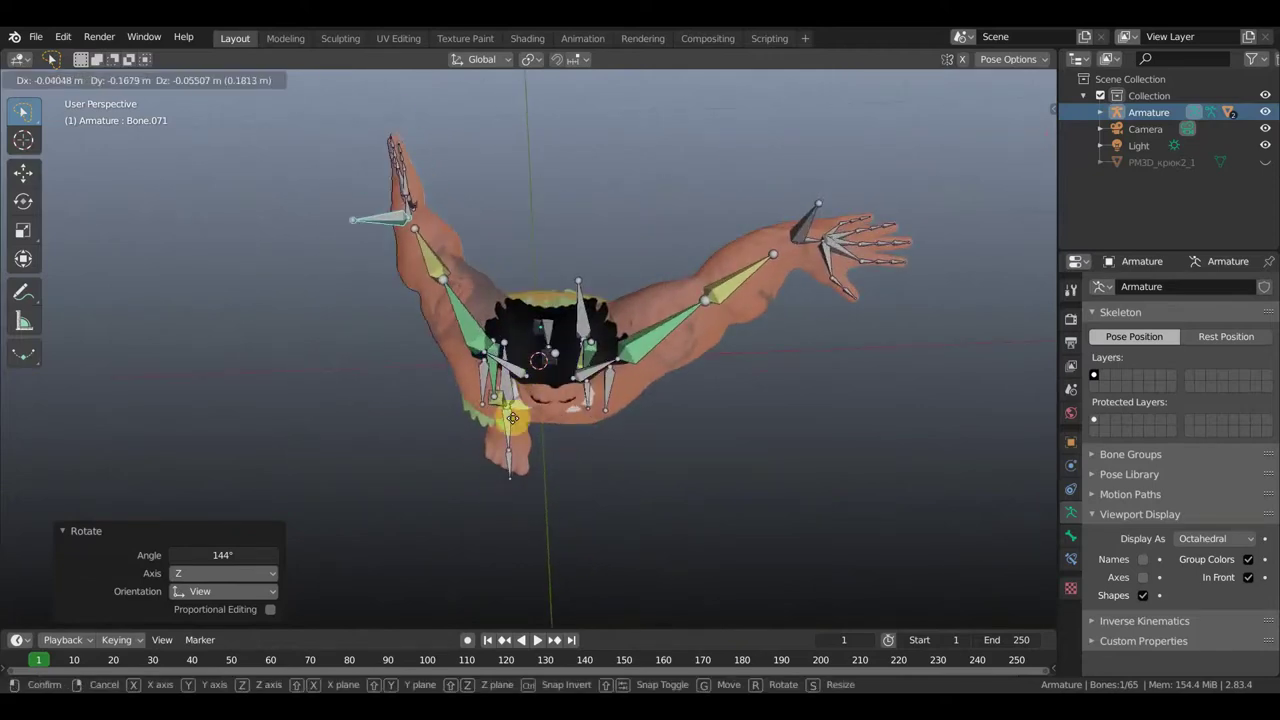
left_click(518, 450)
mouse_move(518, 450)
middle_mouse_down()
mouse_move(746, 354)
mouse_move(766, 289)
mouse_move(726, 306)
mouse_move(857, 323)
mouse_move(846, 366)
middle_mouse_up()
key("r")
left_click(746, 266)
mouse_move(746, 266)
middle_mouse_down()
mouse_move(591, 279)
mouse_move(472, 262)
middle_mouse_up()
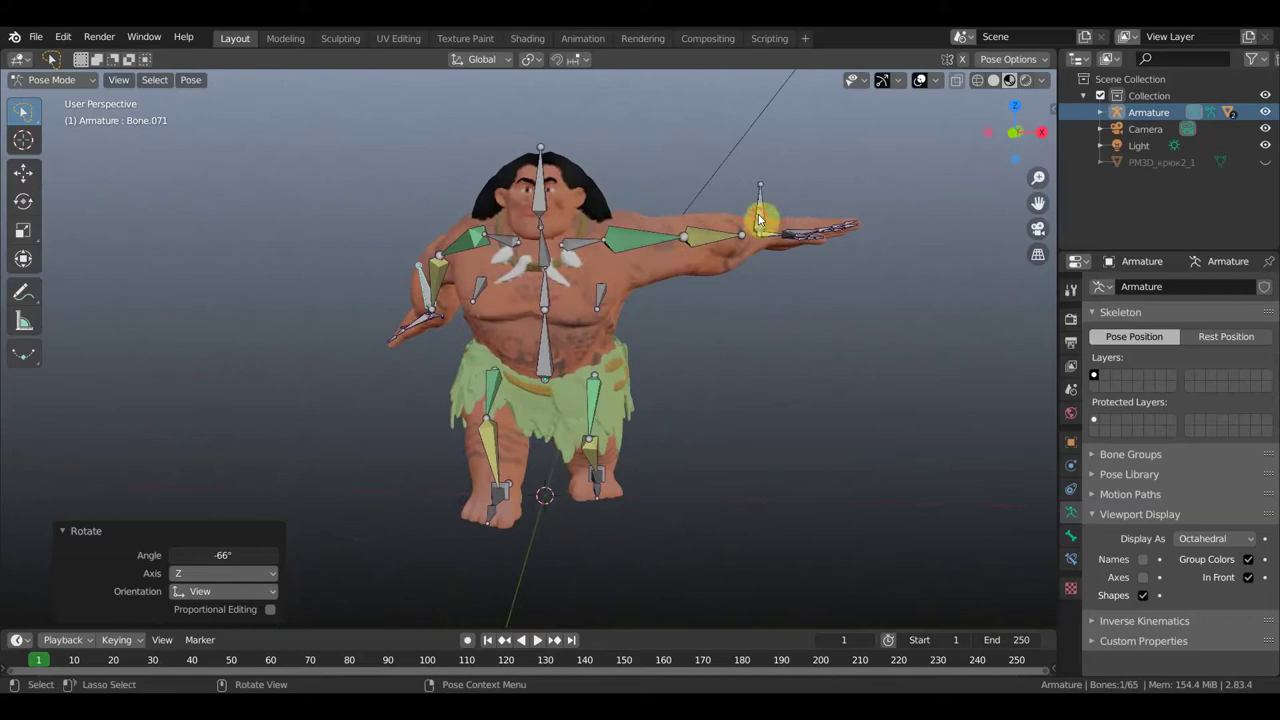
Lower the root hip bone about 0.085 m so Maui crouches.
left_click(782, 344)
mouse_move(826, 374)
middle_mouse_down()
mouse_move(943, 363)
mouse_move(582, 342)
middle_mouse_up()
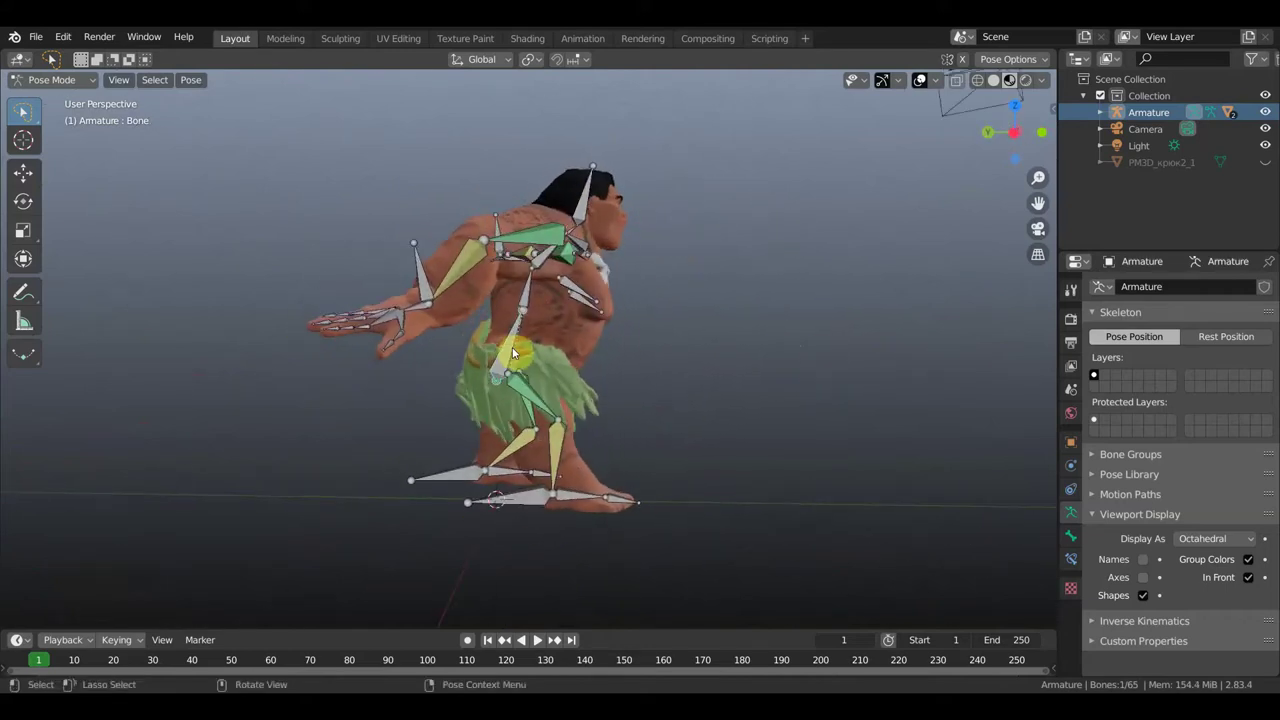
key("g")
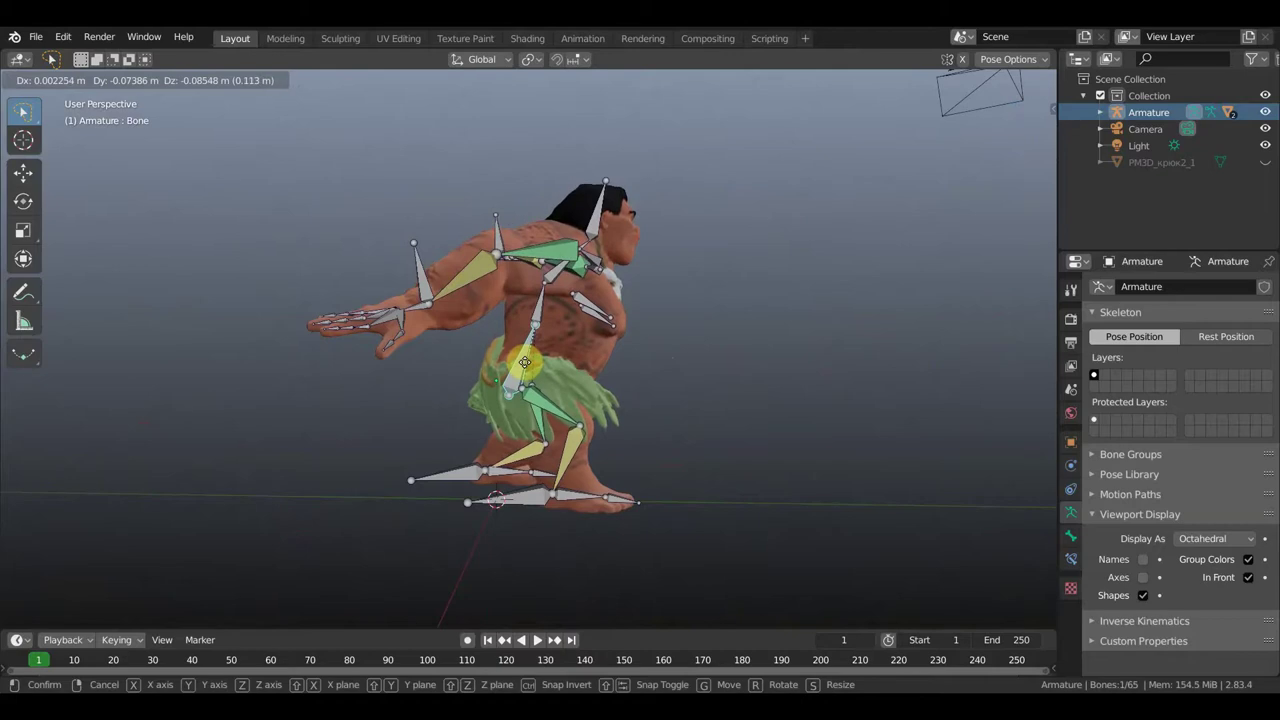
left_click(525, 365)
Lift foot bone Bone.052 and rotate it -42.4° so the knee bends.
mouse_move(645, 385)
middle_mouse_down()
mouse_move(392, 383)
mouse_move(592, 535)
mouse_move(592, 489)
middle_mouse_up()
left_click(621, 496)
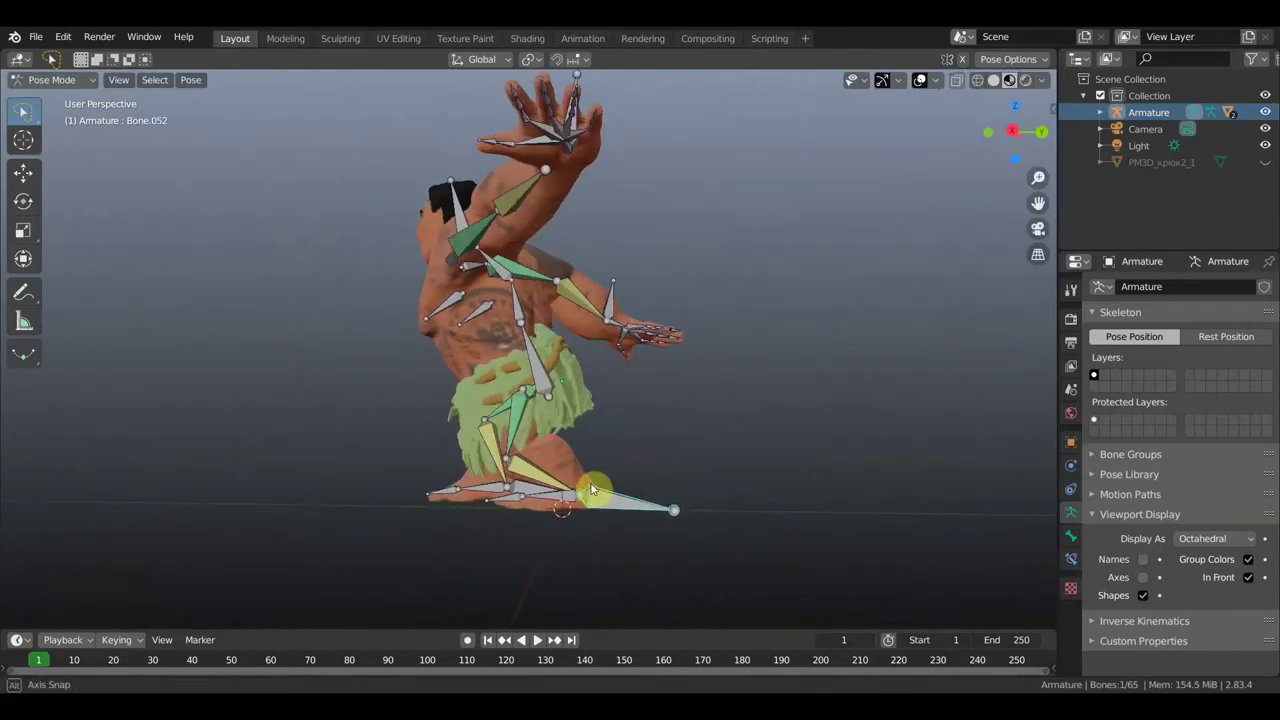
key("g")
left_click(730, 513)
key("r")
left_click(708, 441)
key("g")
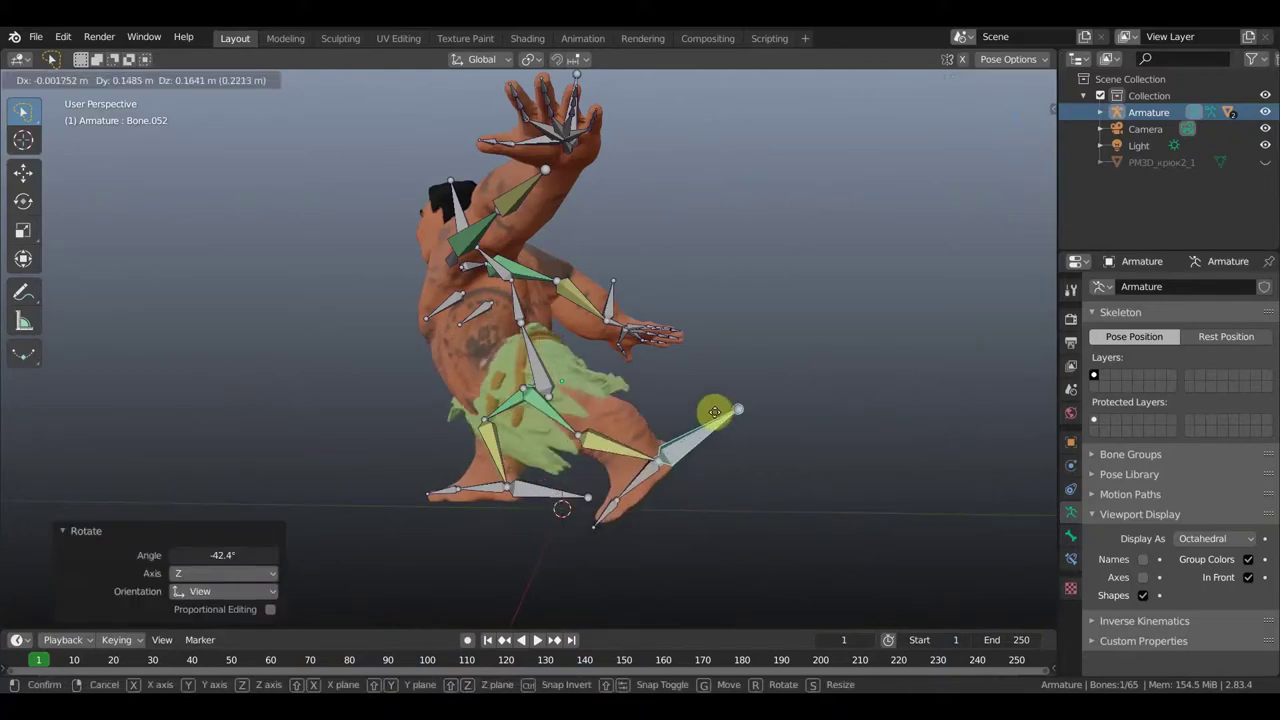
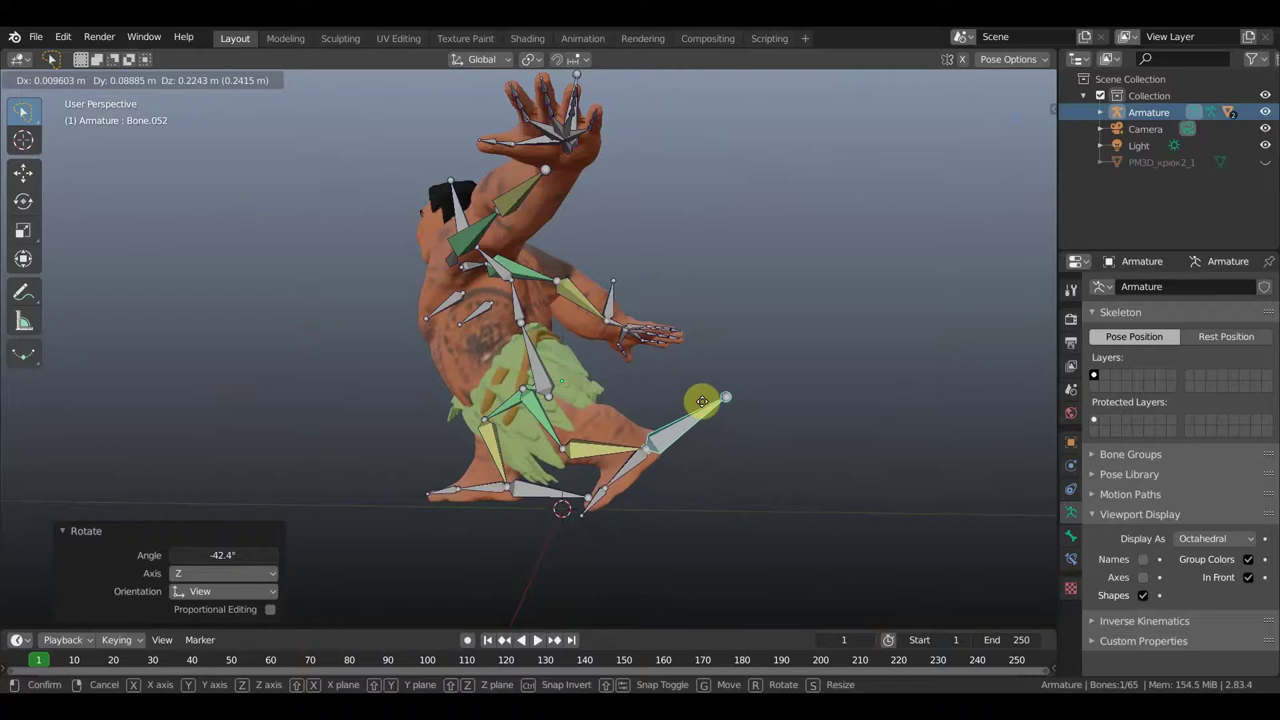
Move the foot bone Bone.052 to reposition the extended back leg.
left_click(675, 438)
left_click(651, 527)
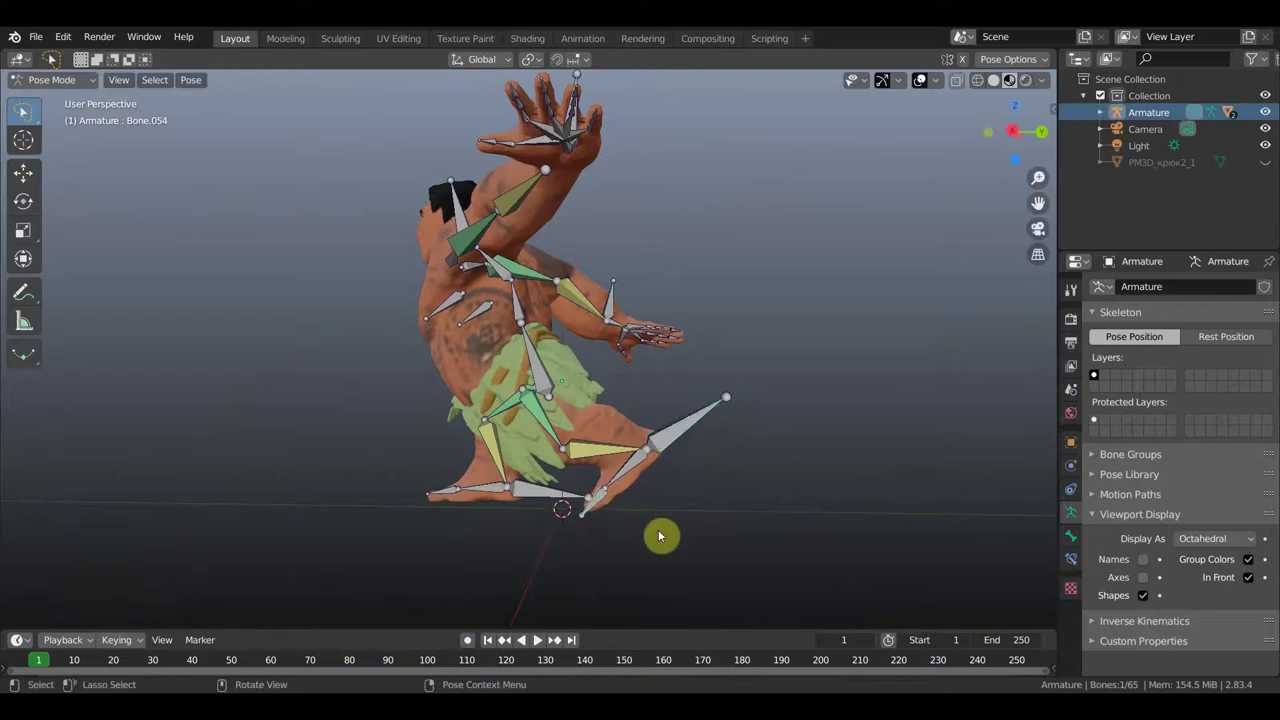
key("r")
right_click(635, 492)
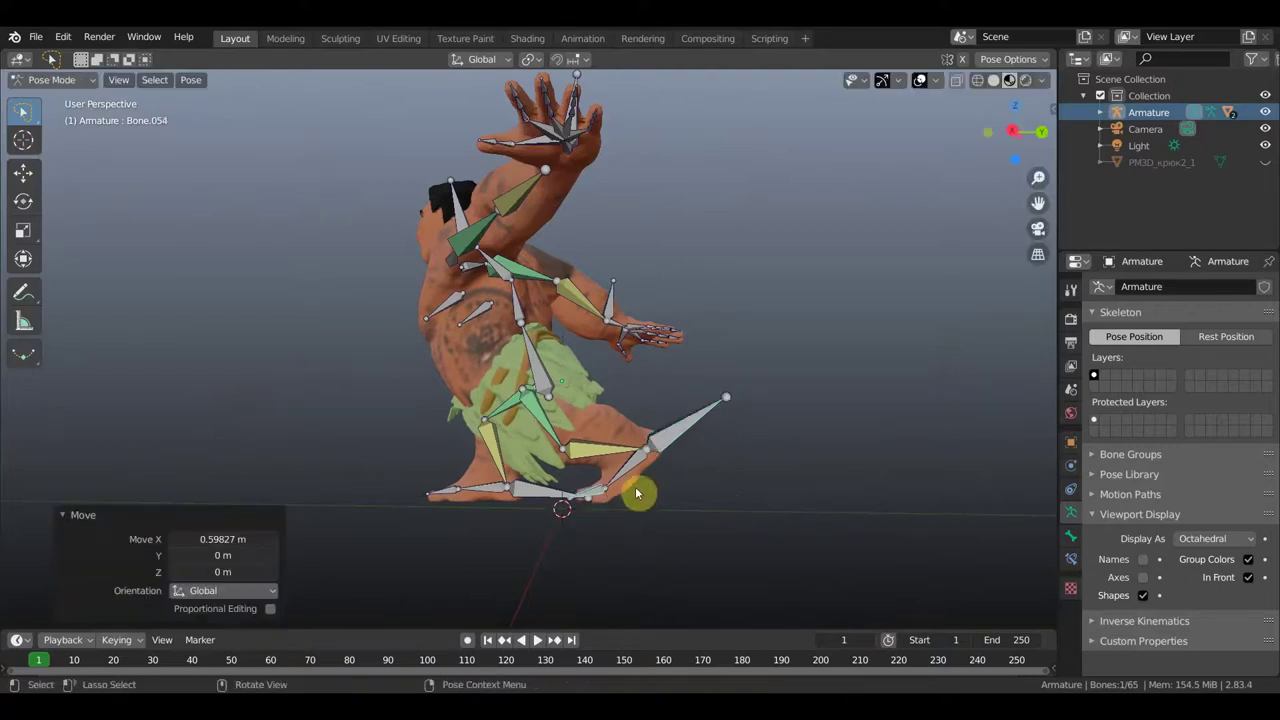
left_click(676, 439)
key("g")
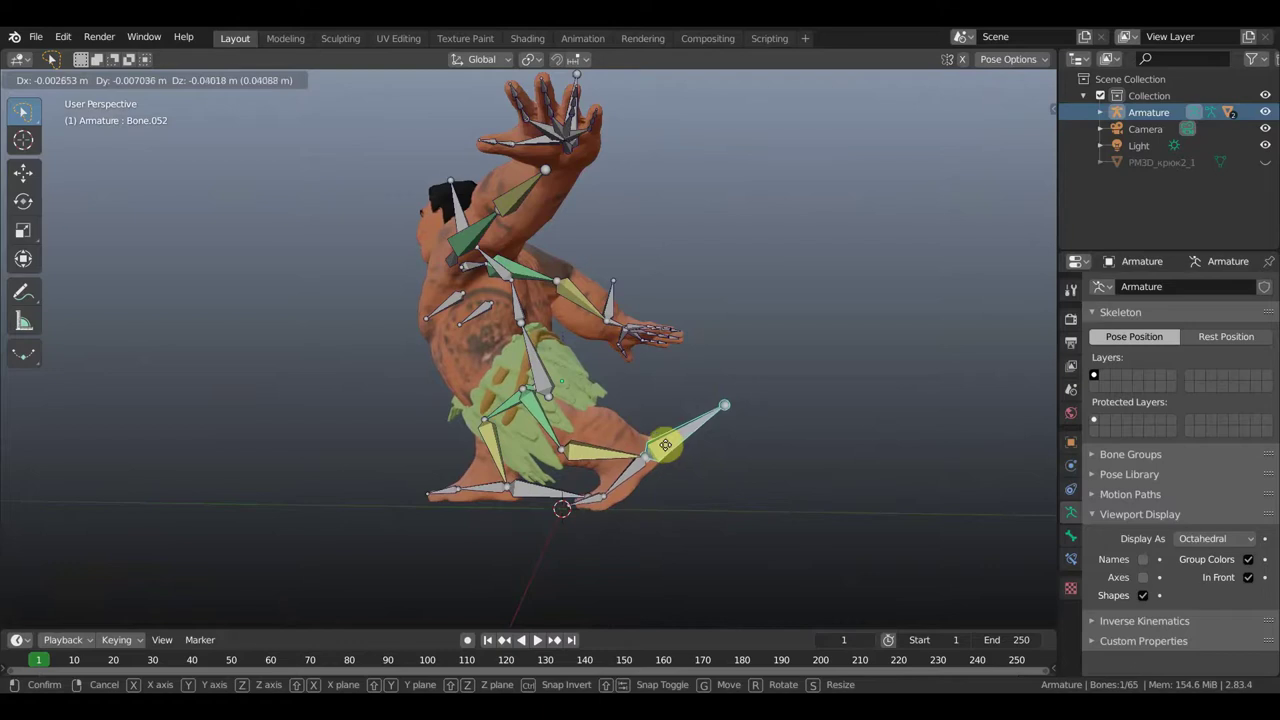
left_click(660, 443)
mouse_move(659, 443)
middle_mouse_down()
mouse_move(704, 428)
mouse_move(657, 483)
mouse_move(689, 540)
mouse_move(709, 534)
mouse_move(713, 552)
mouse_move(768, 481)
middle_mouse_up()
Turn the body with the root bone by -33.6°, then 51°, then -26.3°.
left_click(664, 412)
key("r")
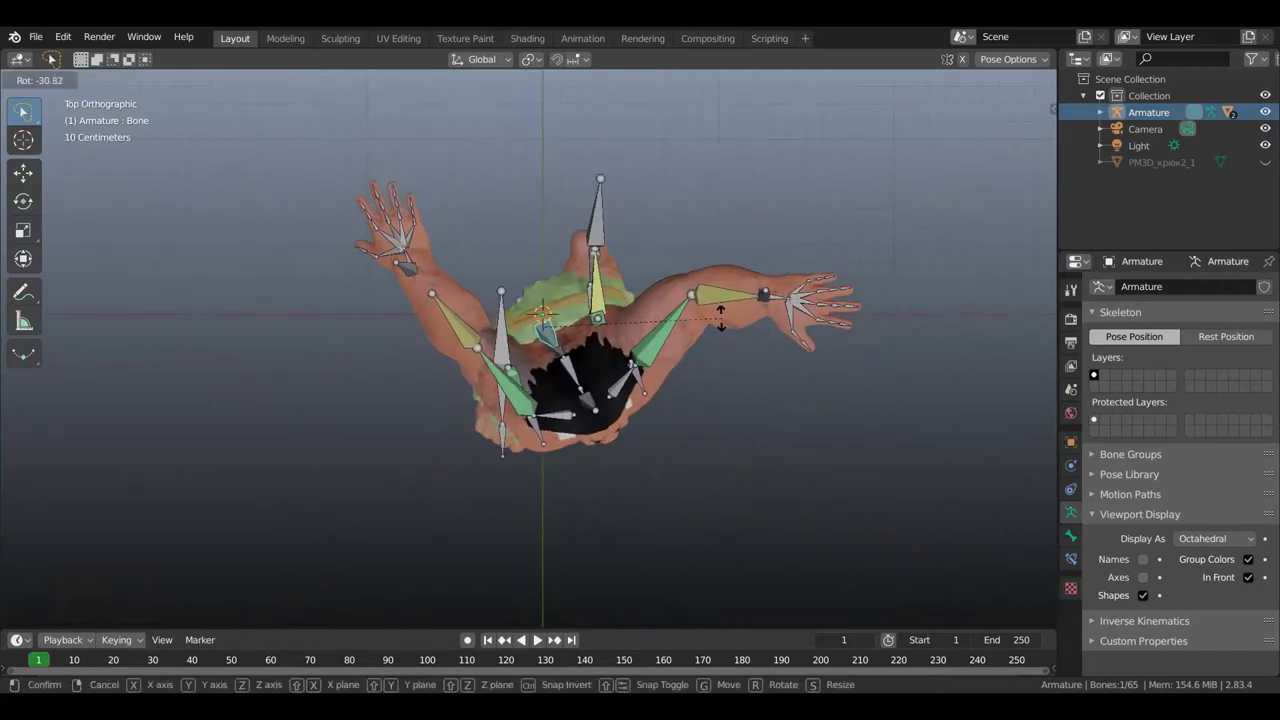
left_click(713, 310)
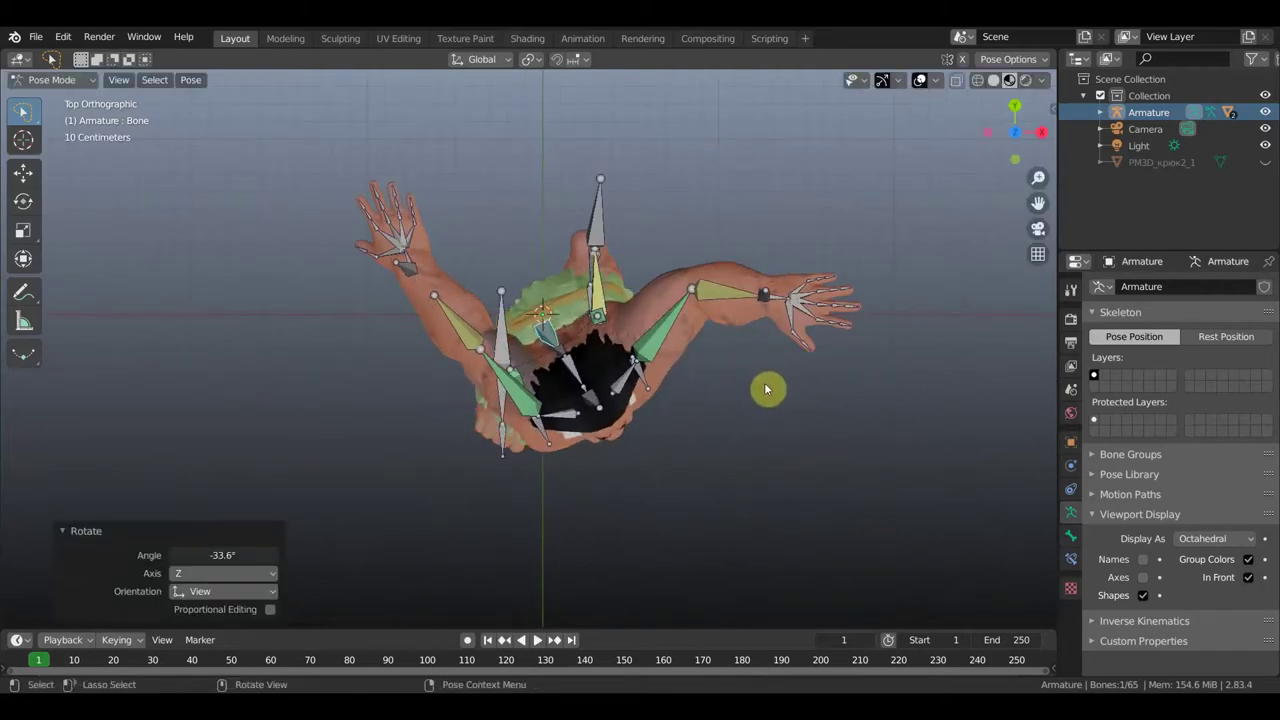
key("r")
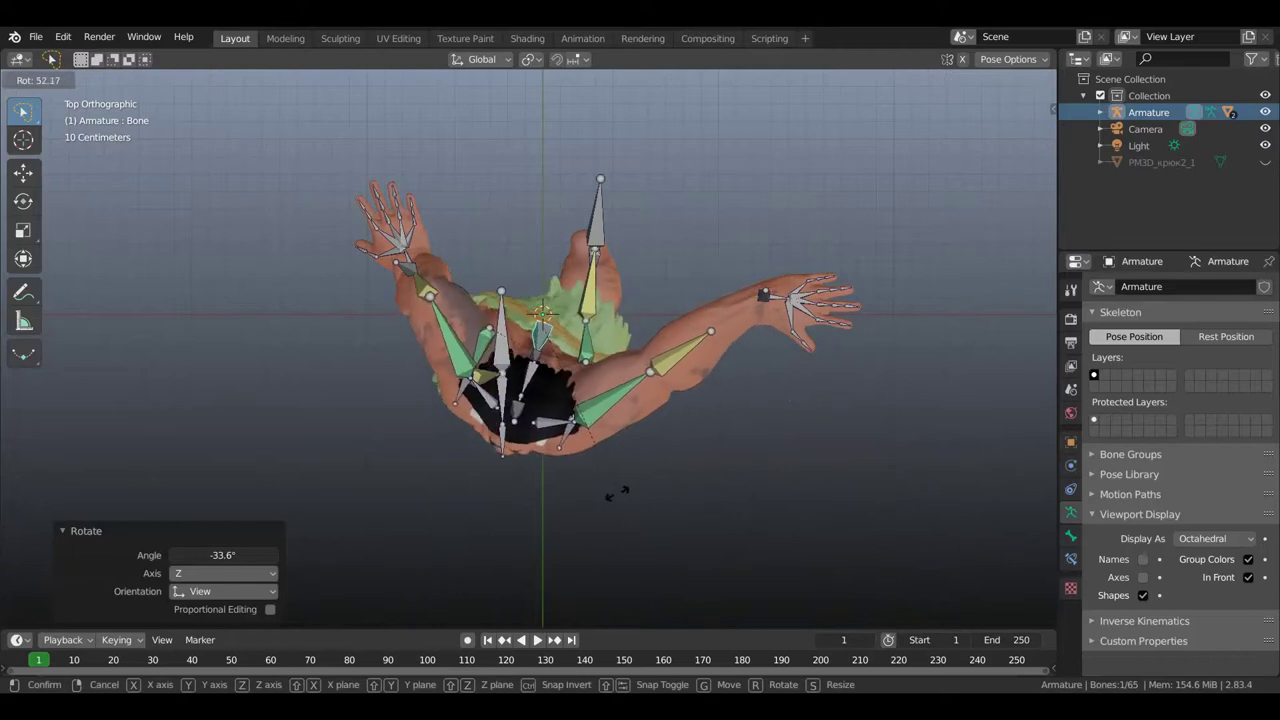
left_click(622, 494)
mouse_move(663, 434)
middle_mouse_down()
mouse_move(677, 322)
mouse_move(709, 322)
mouse_move(676, 321)
mouse_move(663, 443)
mouse_move(702, 468)
middle_mouse_up()
key("r")
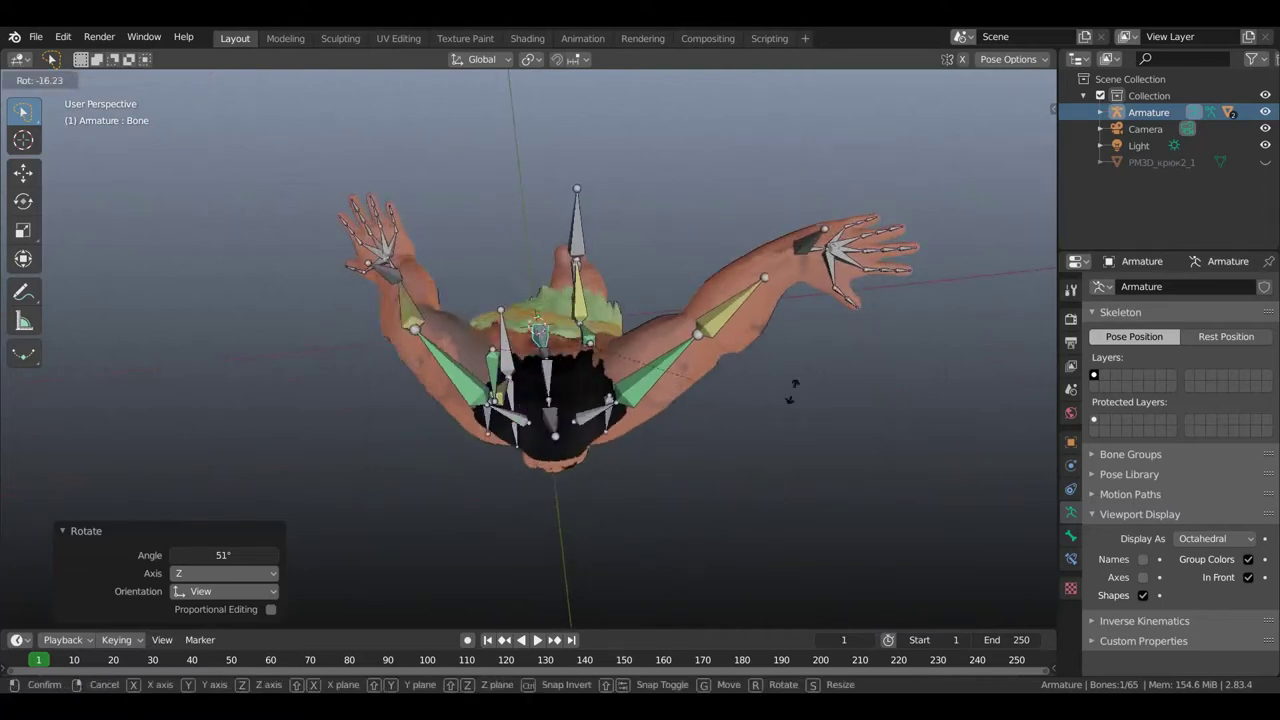
left_click(789, 365)
mouse_move(780, 386)
middle_mouse_down()
mouse_move(760, 249)
mouse_move(764, 260)
mouse_move(694, 264)
mouse_move(688, 344)
mouse_move(730, 360)
middle_mouse_up()
Move arm bone Bone.071 and rotate it -50.5°.
left_click(418, 297)
key("g")
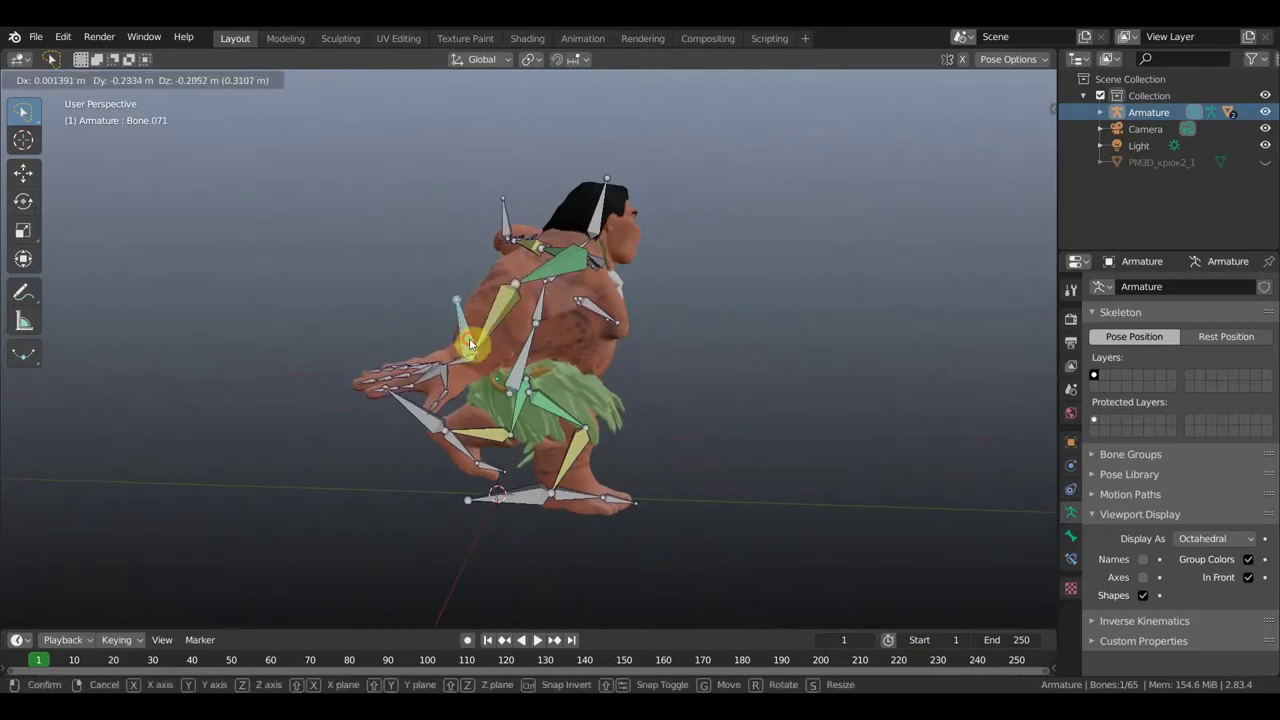
left_click(469, 339)
key("r")
left_click(575, 298)
mouse_move(575, 298)
middle_mouse_down()
mouse_move(454, 334)
mouse_move(528, 361)
middle_mouse_up()
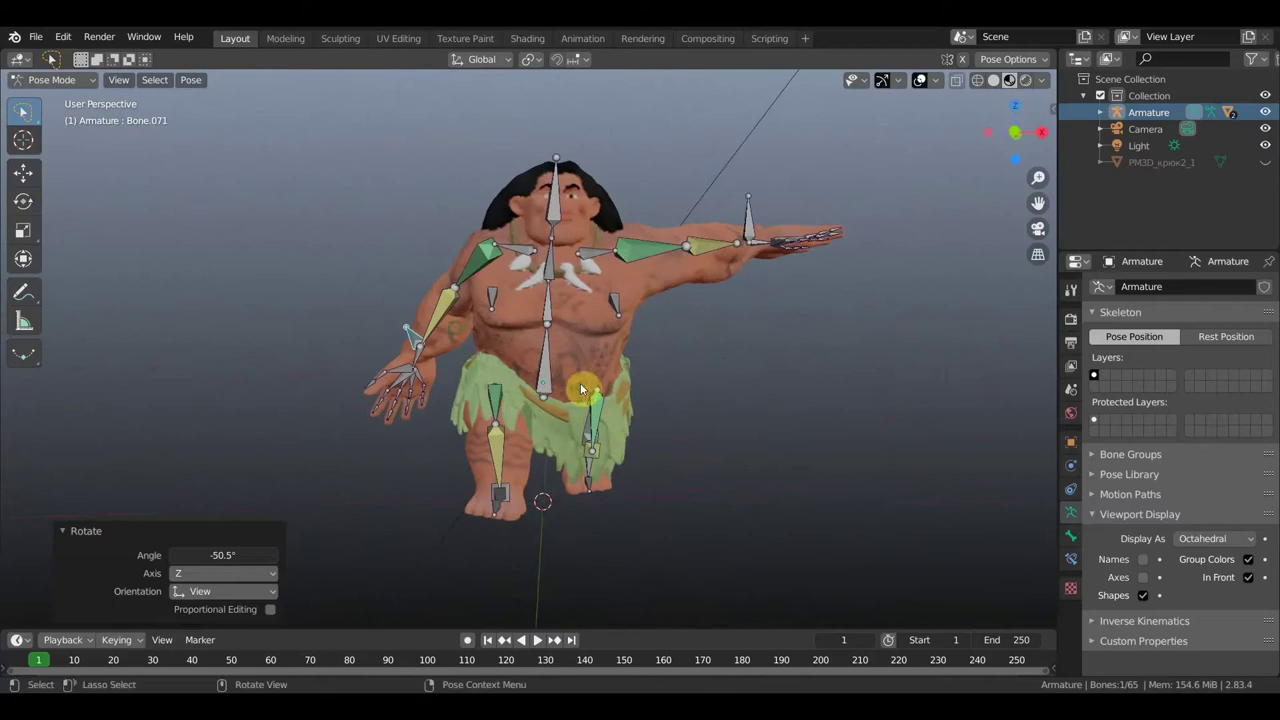
Shift the whole character with the root bone and pull the raised hand down.
left_click(652, 388)
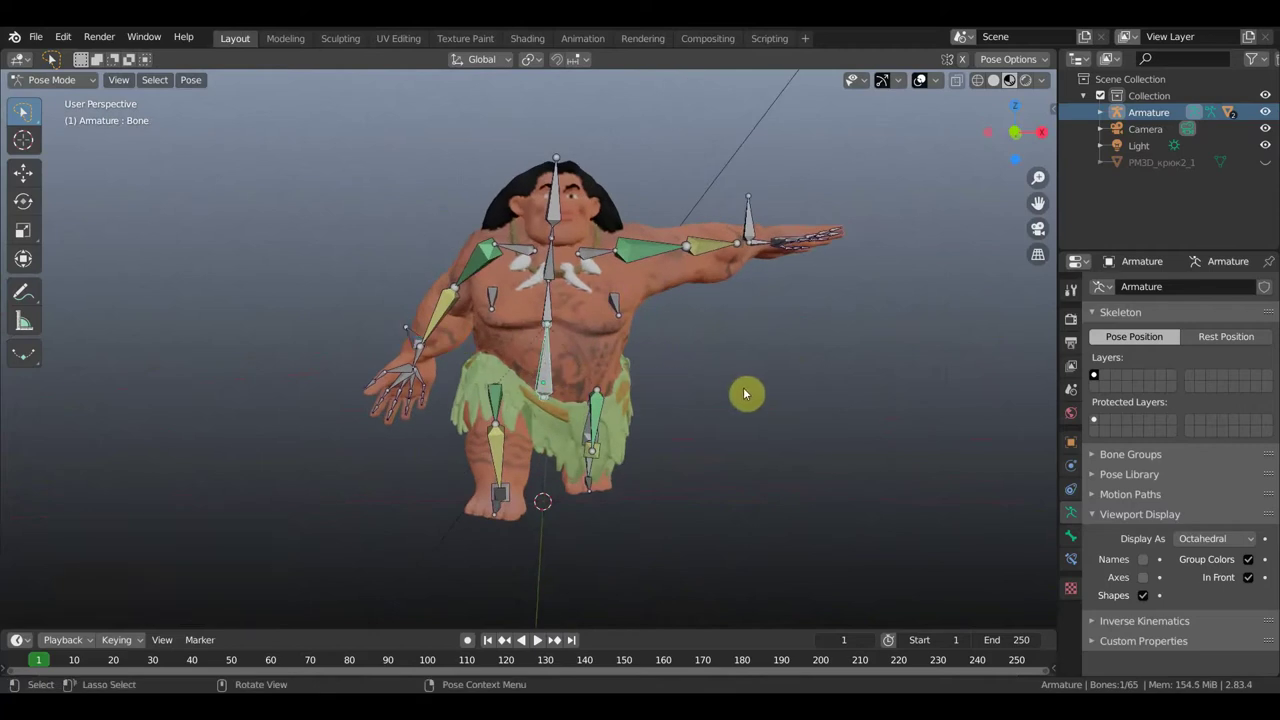
key("g")
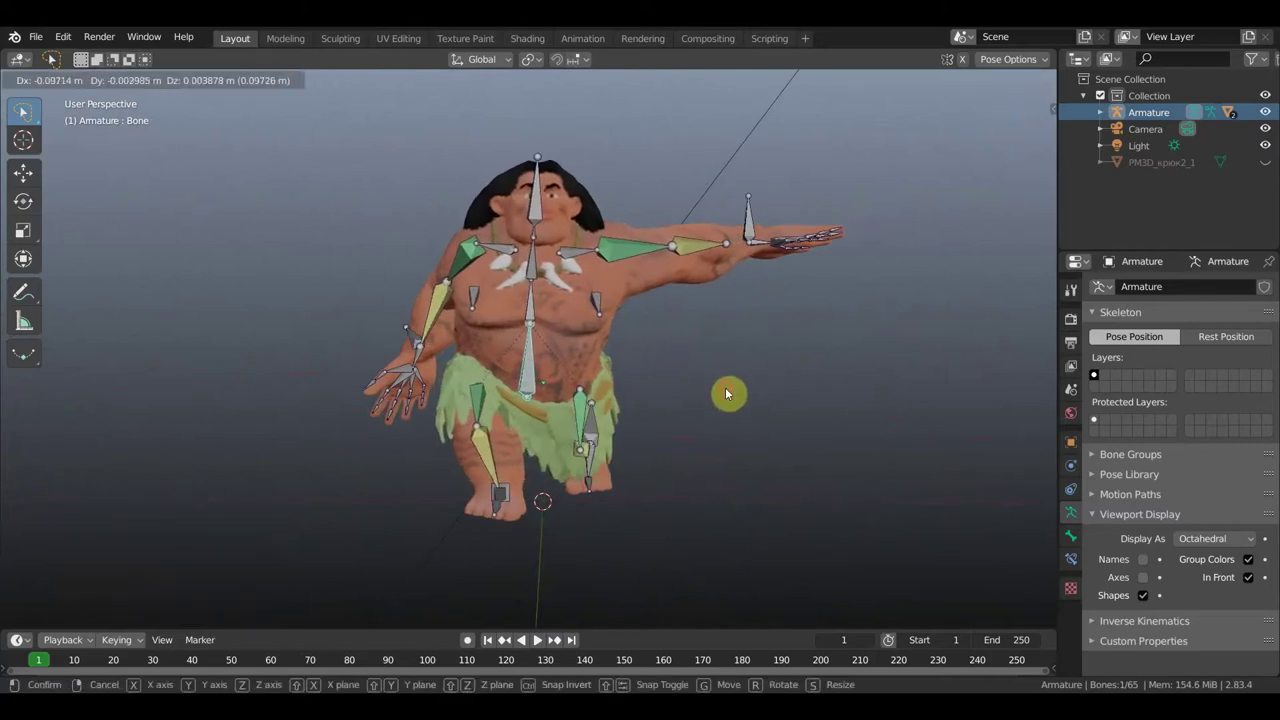
left_click(726, 393)
left_click_drag(753, 256, 718, 458)
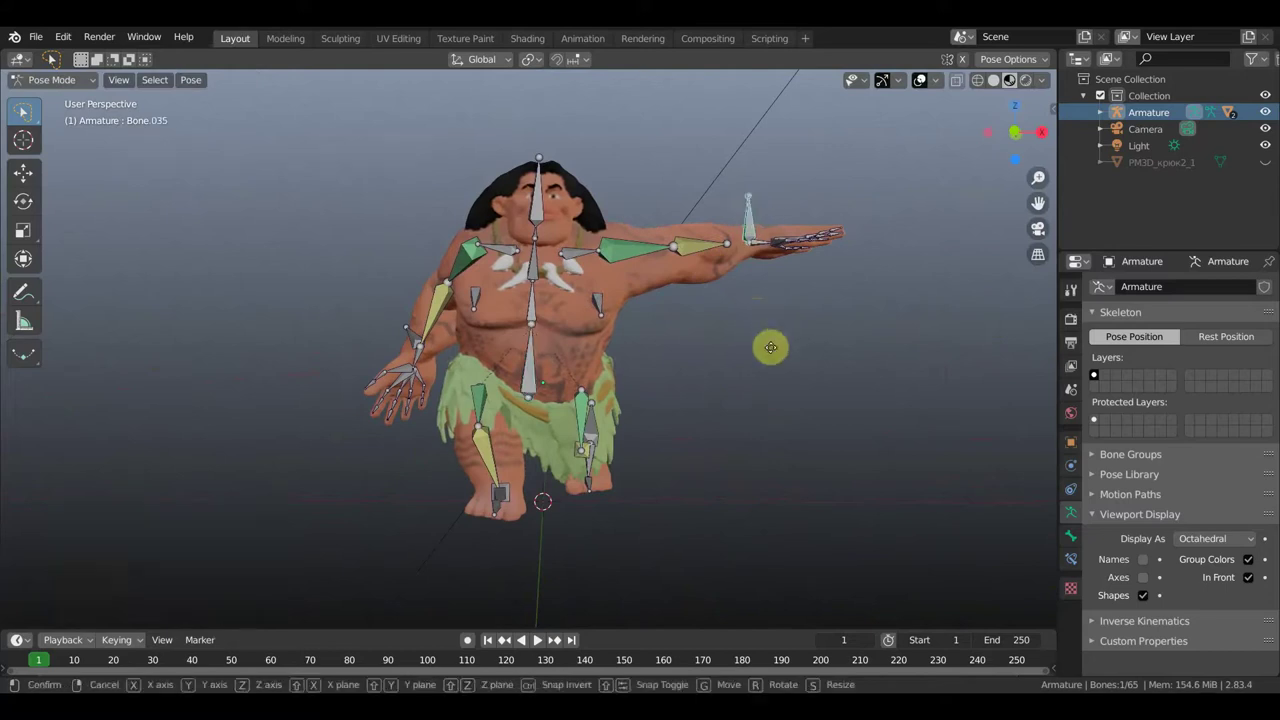
mouse_move(718, 458)
middle_mouse_down()
mouse_move(586, 463)
mouse_move(623, 451)
middle_mouse_up()
Swing the arm down beside the body, then rotate it 40.6°.
key("g")
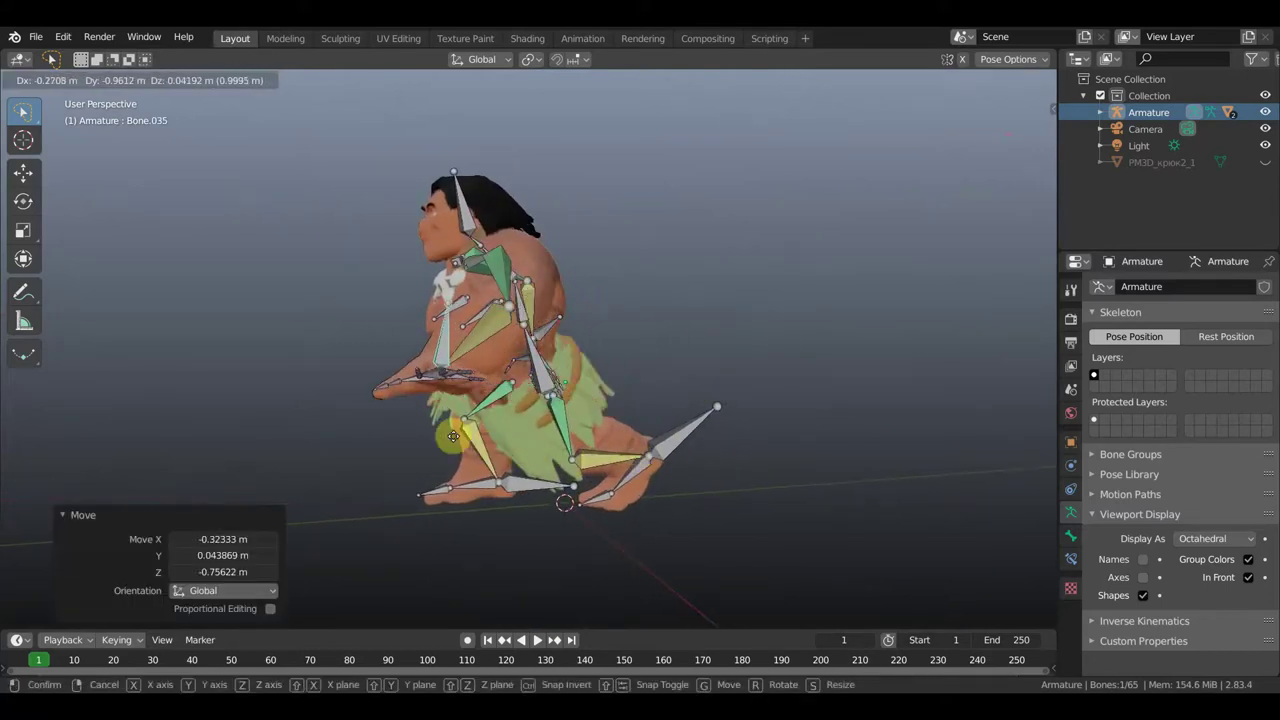
left_click(432, 433)
mouse_move(527, 427)
middle_mouse_down()
mouse_move(678, 414)
mouse_move(634, 400)
mouse_move(668, 423)
middle_mouse_up()
key("r")
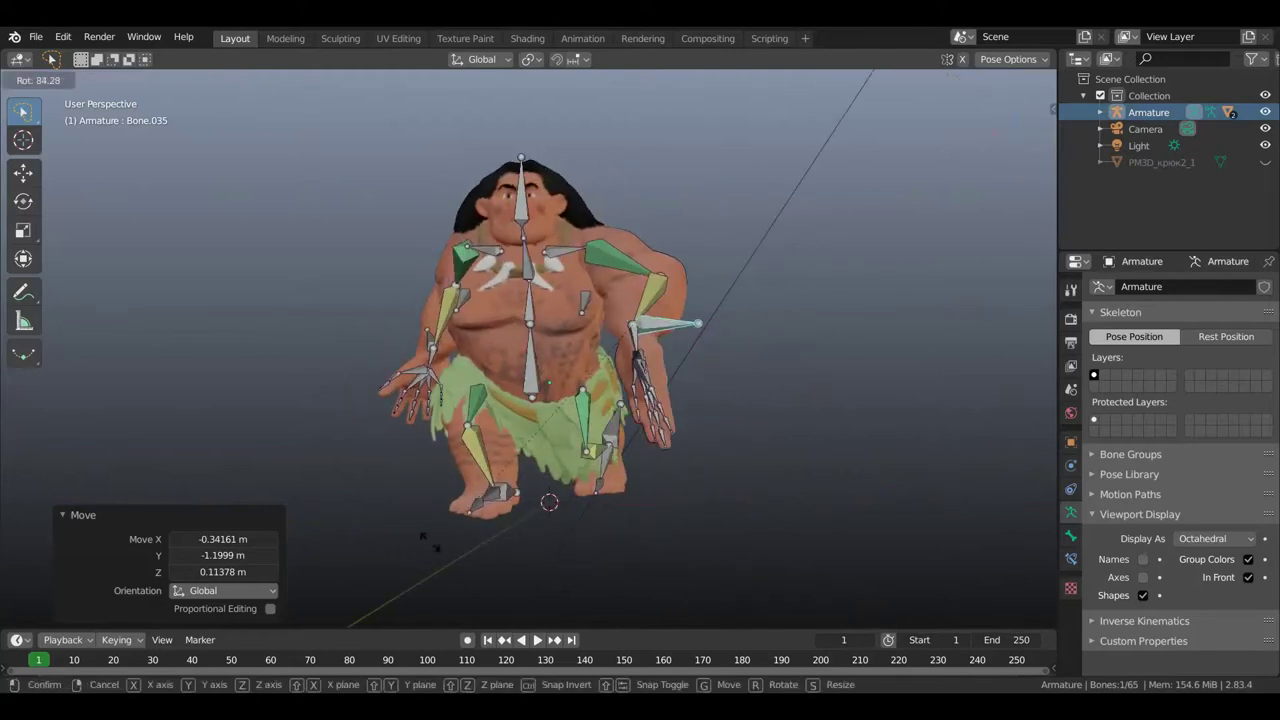
left_click(727, 447)
mouse_move(727, 447)
middle_mouse_down()
mouse_move(571, 423)
mouse_move(600, 457)
mouse_move(694, 437)
middle_mouse_up()
key("r")
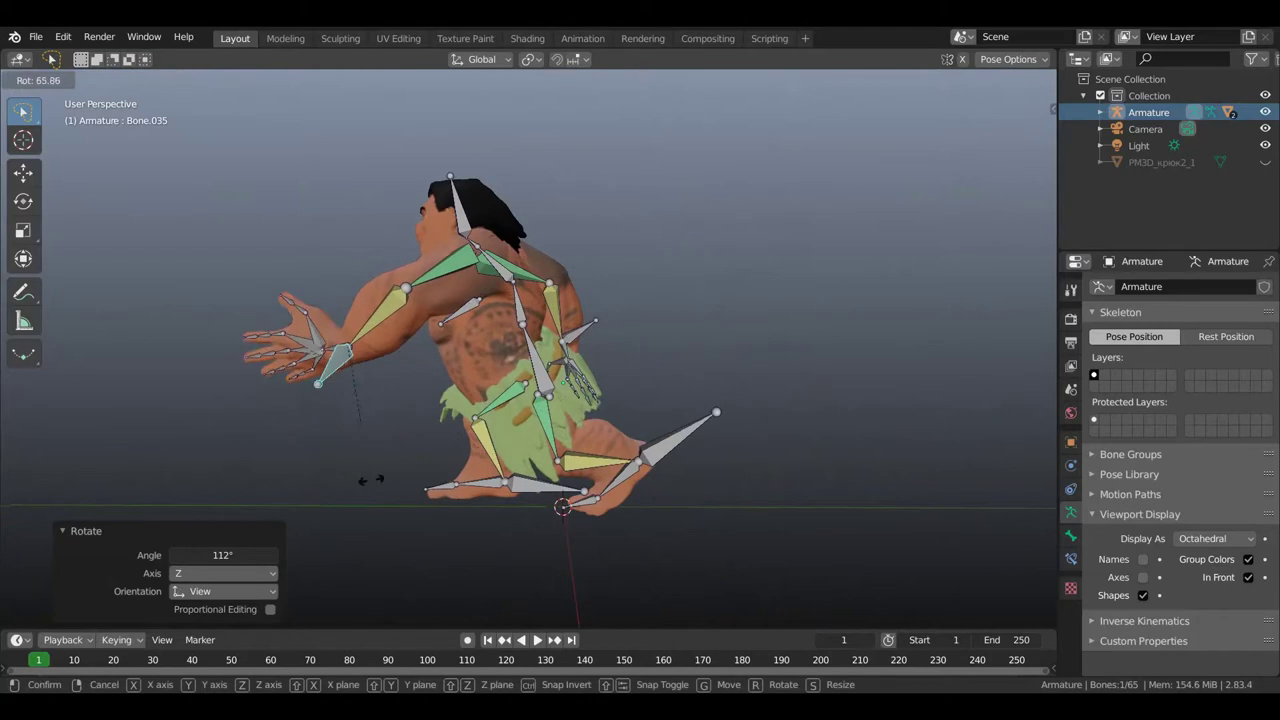
left_click(447, 478)
mouse_move(468, 457)
middle_mouse_down()
mouse_move(573, 452)
mouse_move(500, 452)
middle_mouse_up()
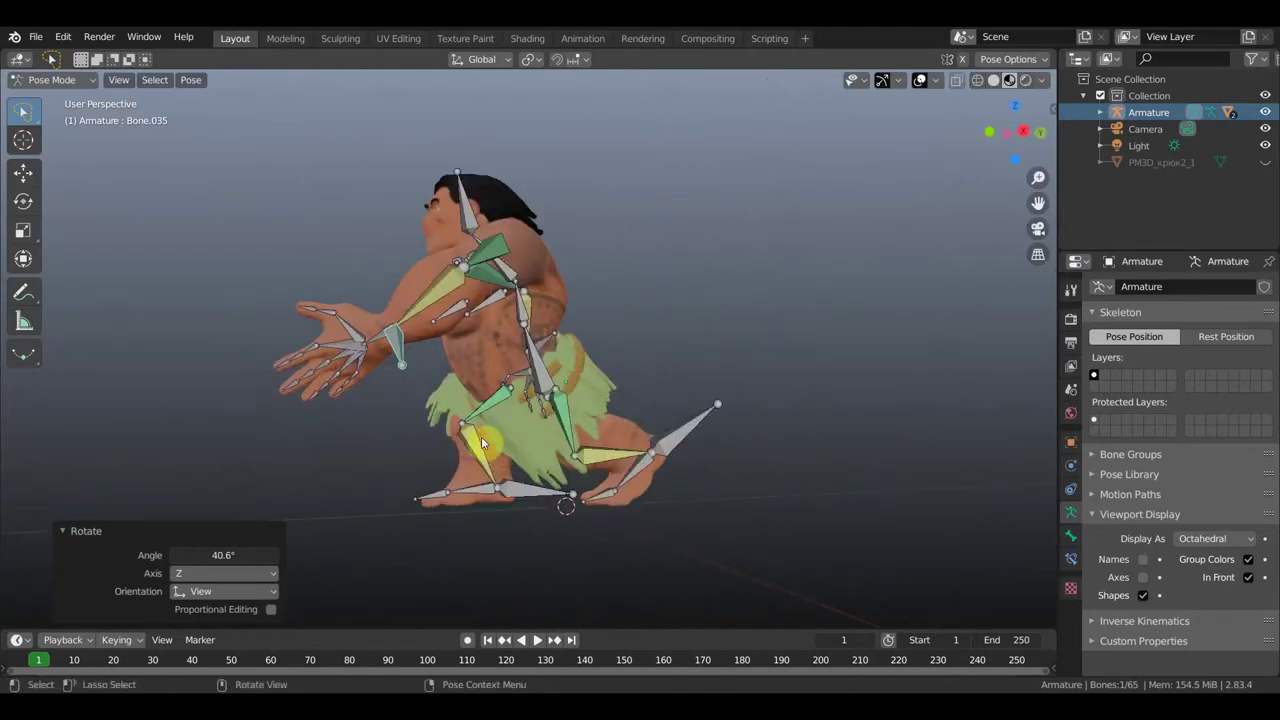
Move the arm bones down and left, and rotate the hand 40.7°.
key("g")
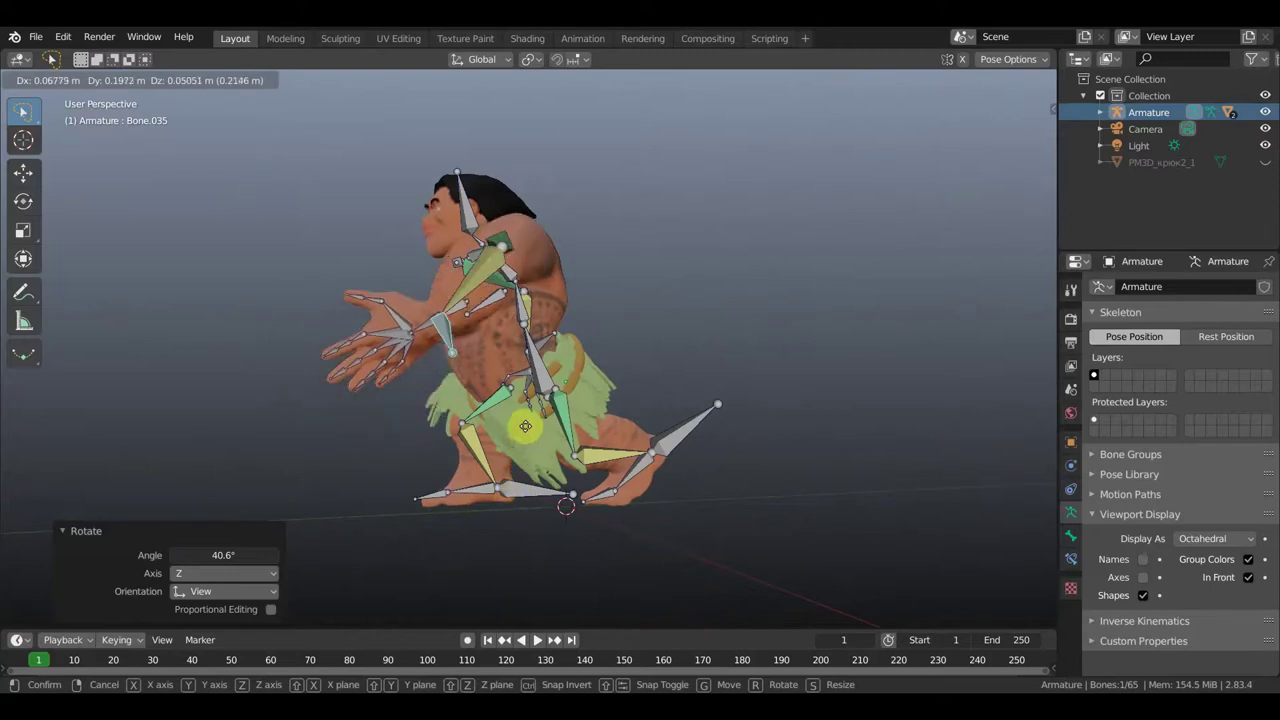
left_click(528, 374)
mouse_move(528, 374)
middle_mouse_down()
mouse_move(652, 432)
mouse_move(716, 556)
middle_mouse_up()
key("g")
left_click(762, 518)
key("r")
left_click(660, 514)
middle_click_drag(662, 510, 723, 362)
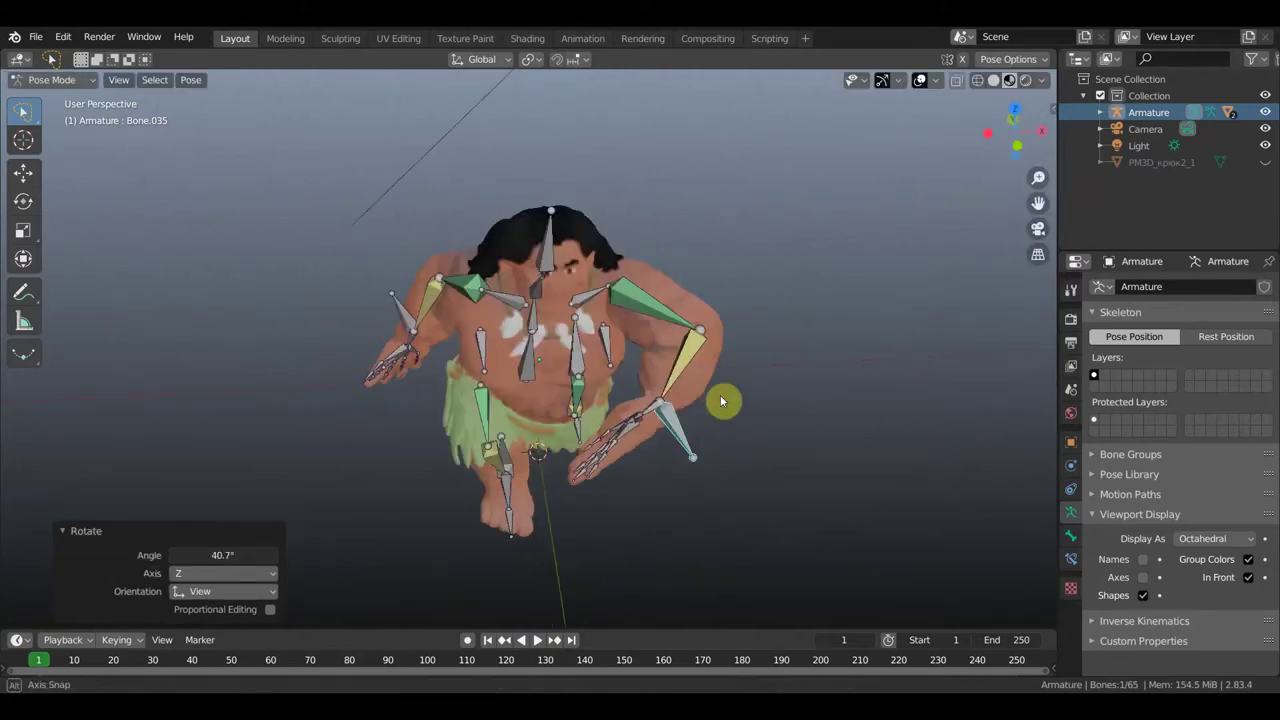
Rotate the arm bones forward by -70.9°, then -75.7°.
key("r")
left_click(686, 171)
mouse_move(686, 171)
middle_mouse_down()
mouse_move(863, 329)
mouse_move(860, 350)
middle_mouse_up()
key("r")
left_click(828, 293)
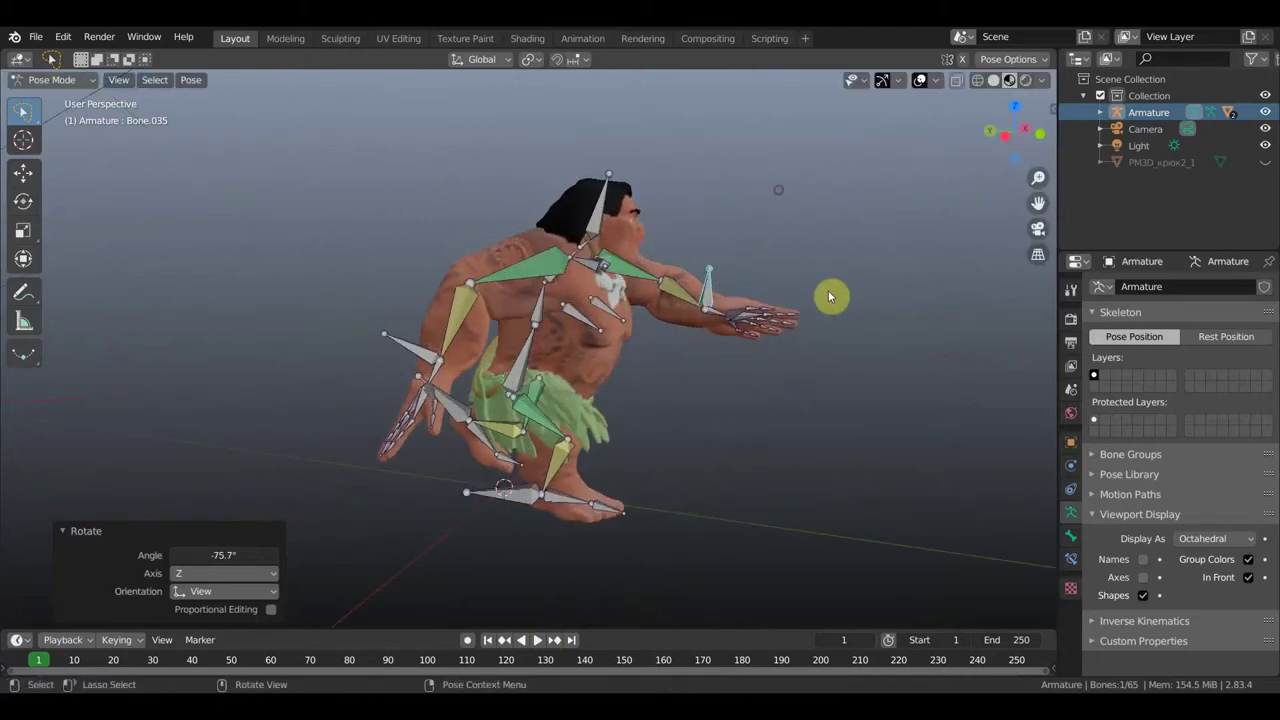
middle_click_drag(828, 293, 760, 424)
Rotate hand bone Bone.035 by 39.8°, then -46.1°, so the hand reaches forward.
key("r")
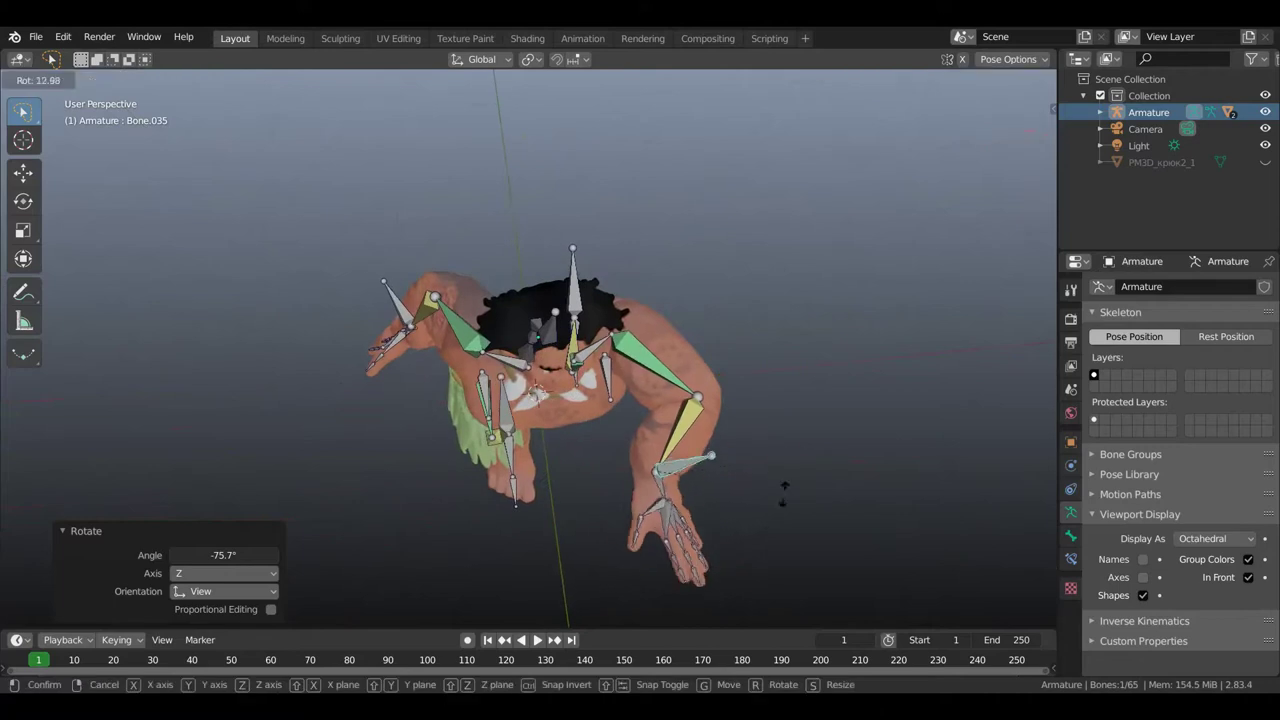
left_click(753, 543)
mouse_move(753, 543)
middle_mouse_down()
mouse_move(723, 454)
mouse_move(757, 429)
middle_mouse_up()
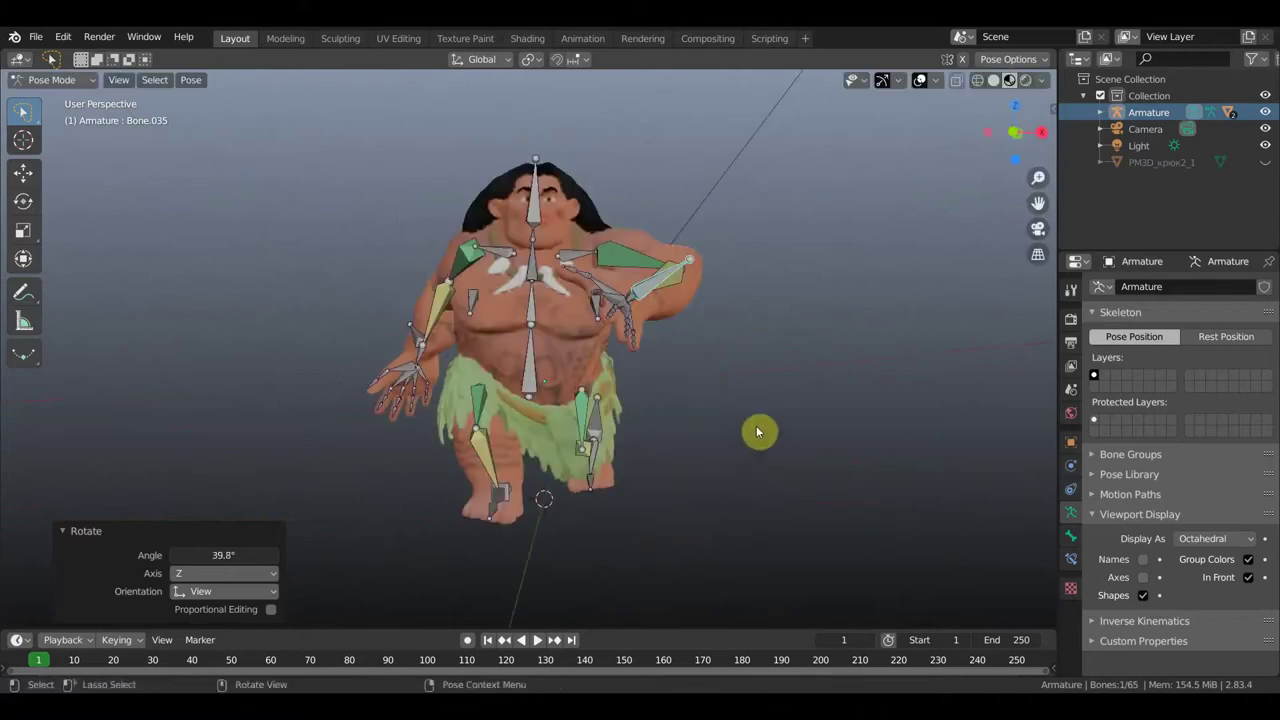
key("r")
left_click(762, 285)
mouse_move(783, 366)
middle_mouse_down()
mouse_move(842, 378)
mouse_move(757, 371)
mouse_move(889, 354)
mouse_move(501, 398)
middle_mouse_up()
scroll(603, 380, "down", 2)
Select hand bone Bone.046 with the index finger bones and rotate them -69.8°.
left_click(408, 430)
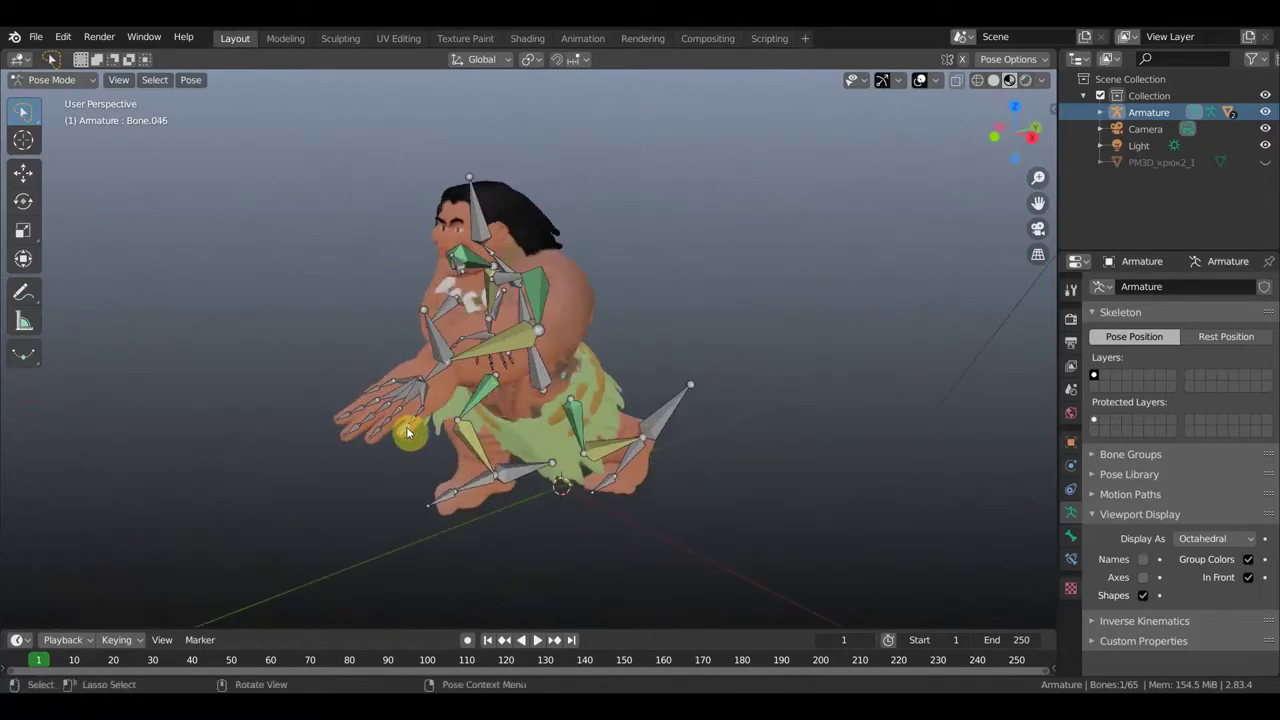
middle_click_drag(415, 417, 443, 420)
scroll(420, 450, "up", 4)
key("shift")
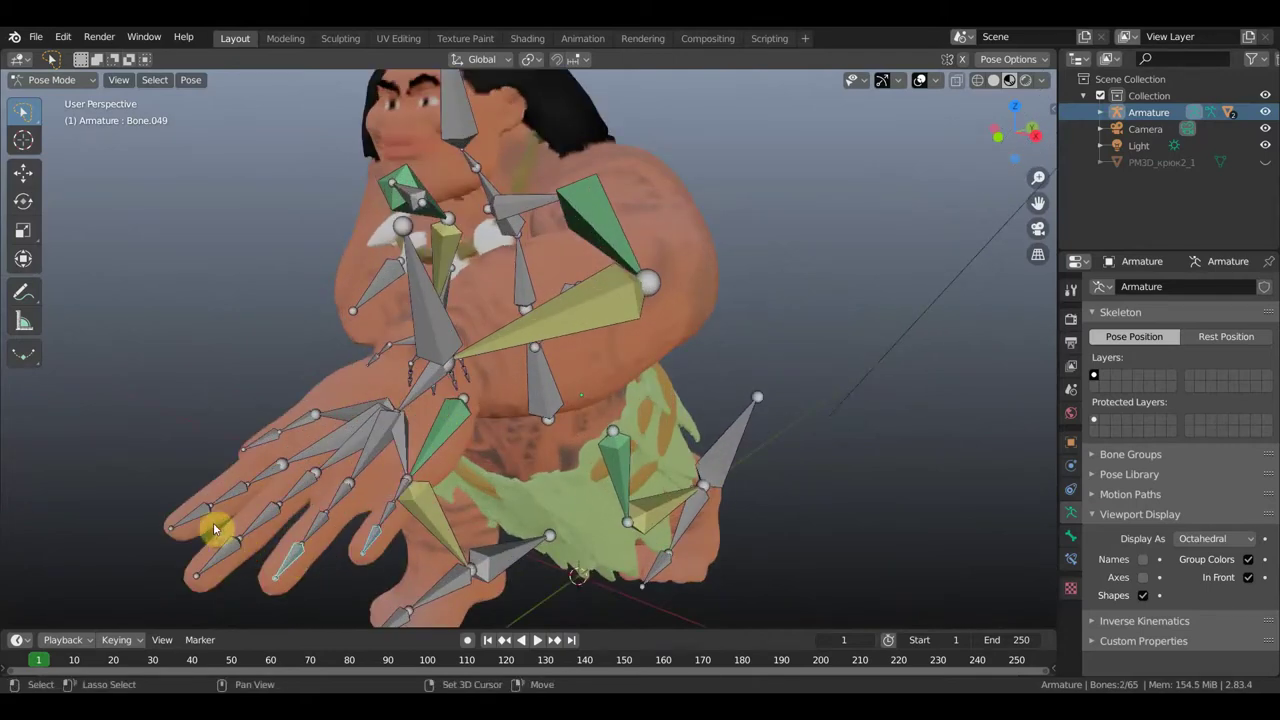
left_click(257, 460, "shift")
middle_click_drag(263, 446, 202, 427)
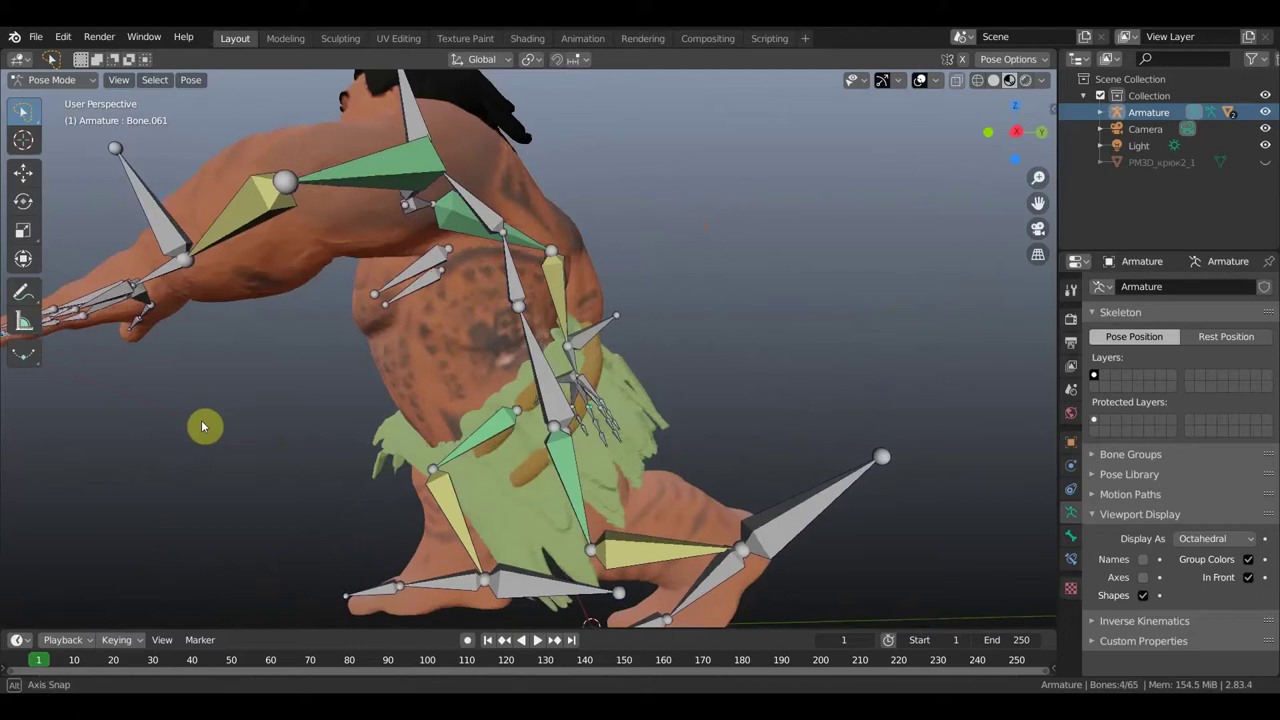
scroll(253, 420, "down", 3)
key("r")
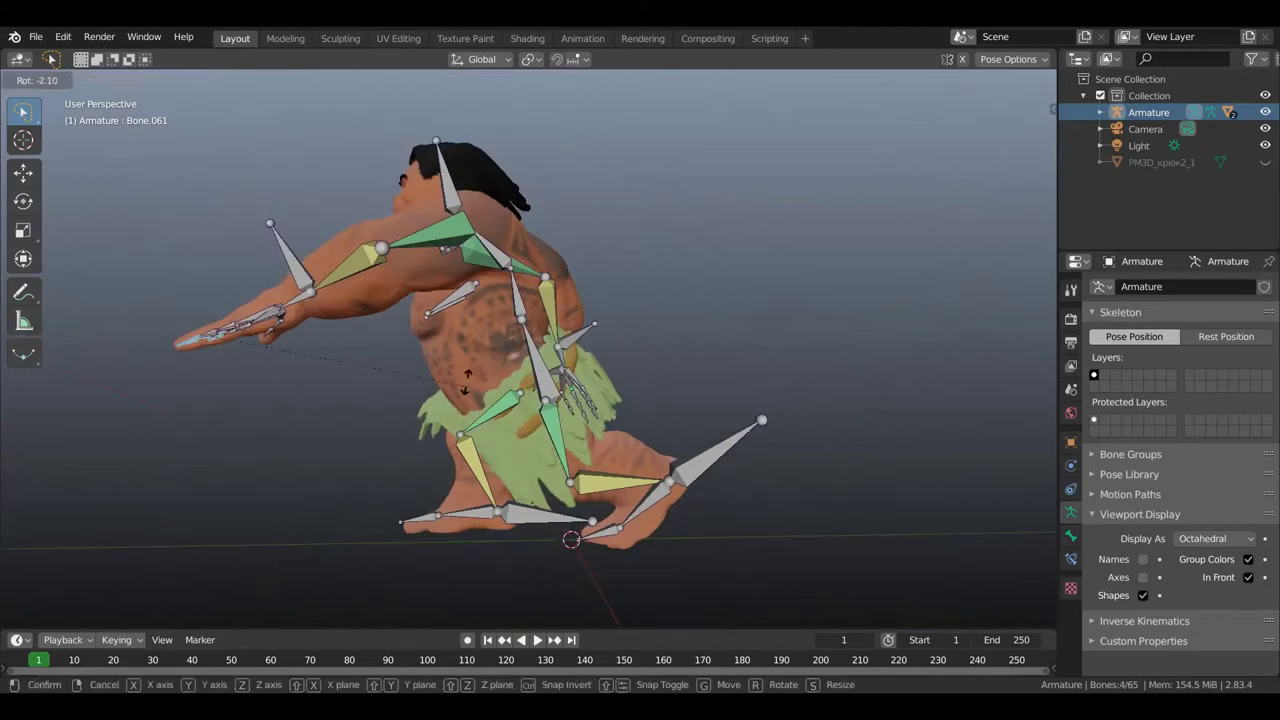
left_click(306, 212)
middle_click_drag(306, 212, 362, 412)
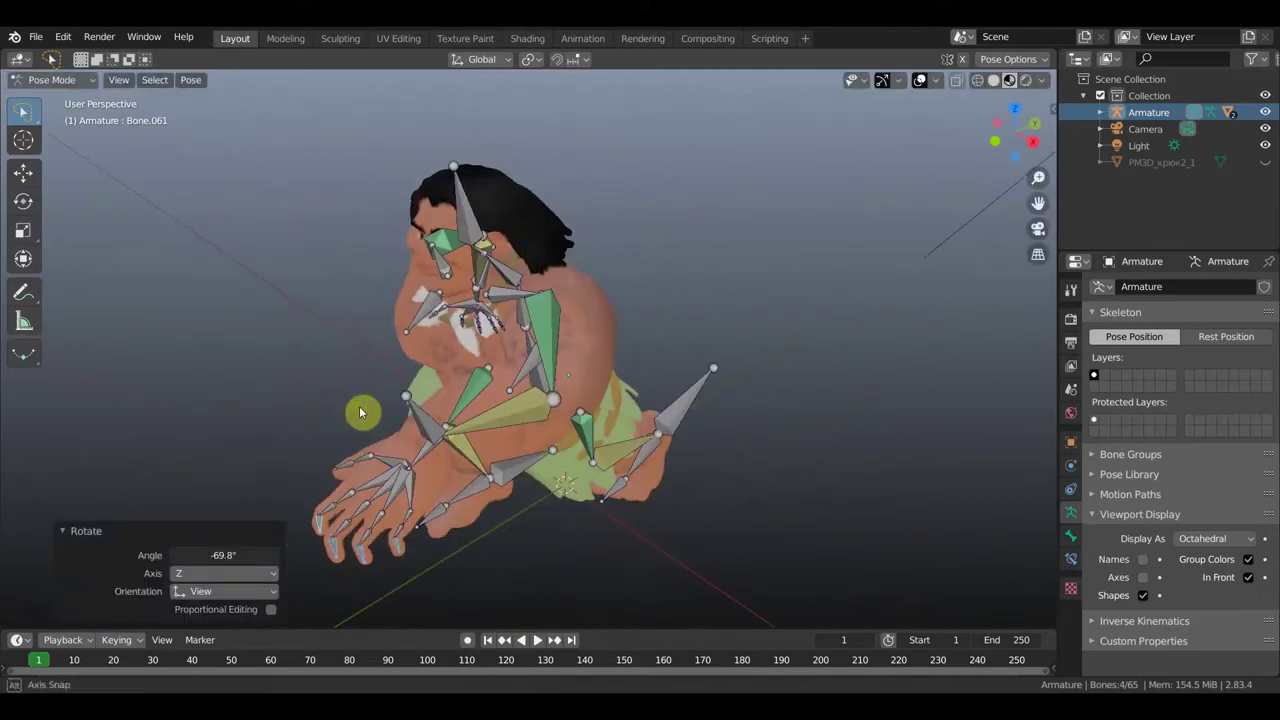
Rotate finger bone Bone.047 by -65.7°.
left_click(367, 535)
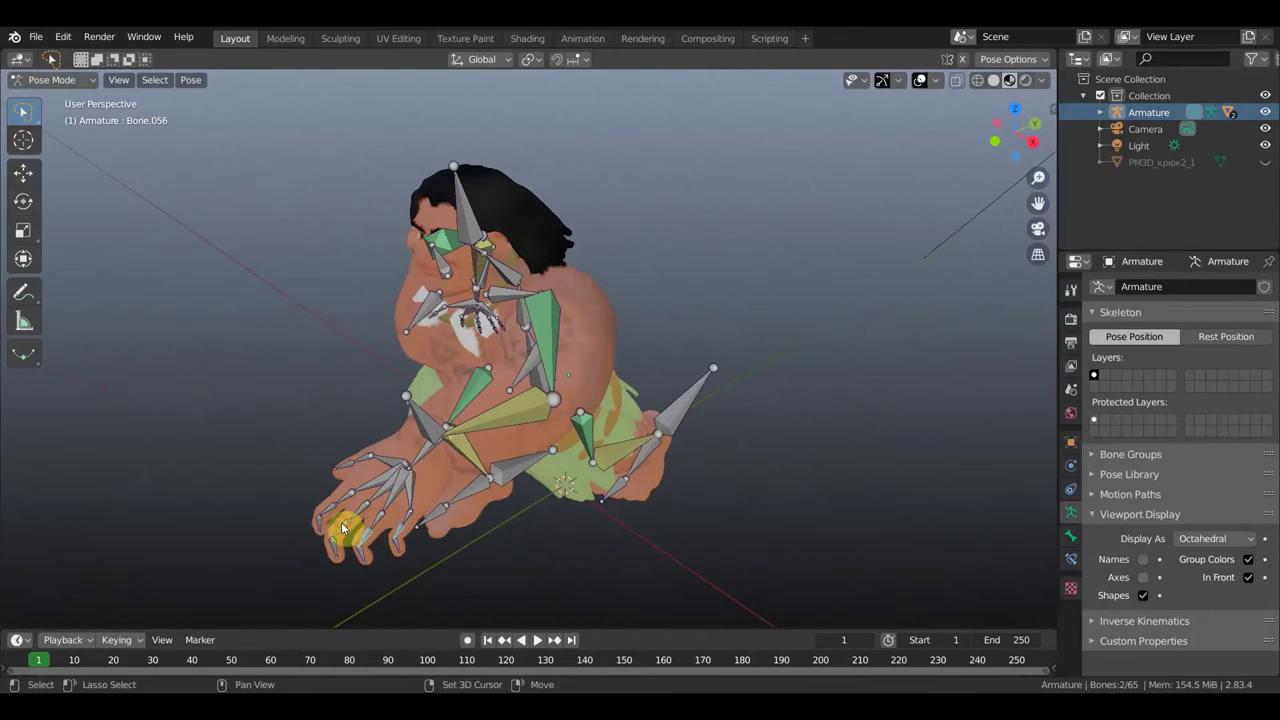
mouse_move(333, 512)
middle_mouse_down()
mouse_move(286, 477)
mouse_move(350, 432)
middle_mouse_up()
key("r")
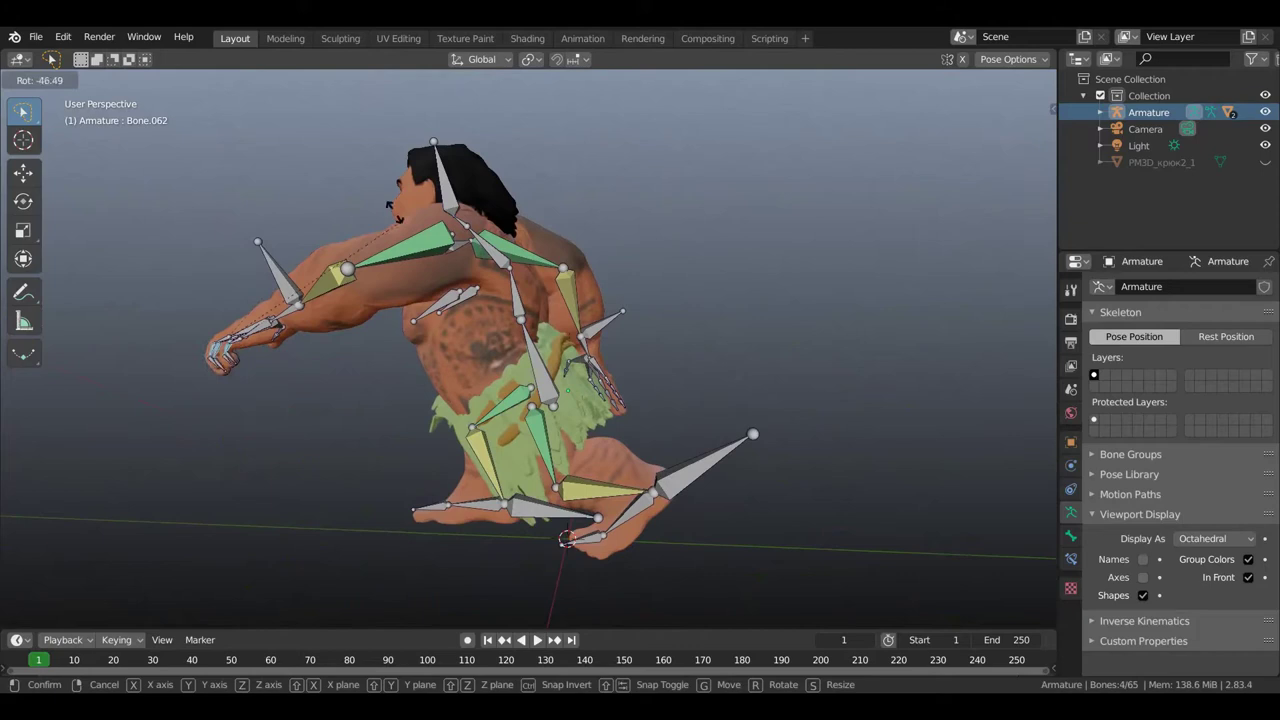
left_click(341, 188)
middle_click_drag(294, 335, 295, 427)
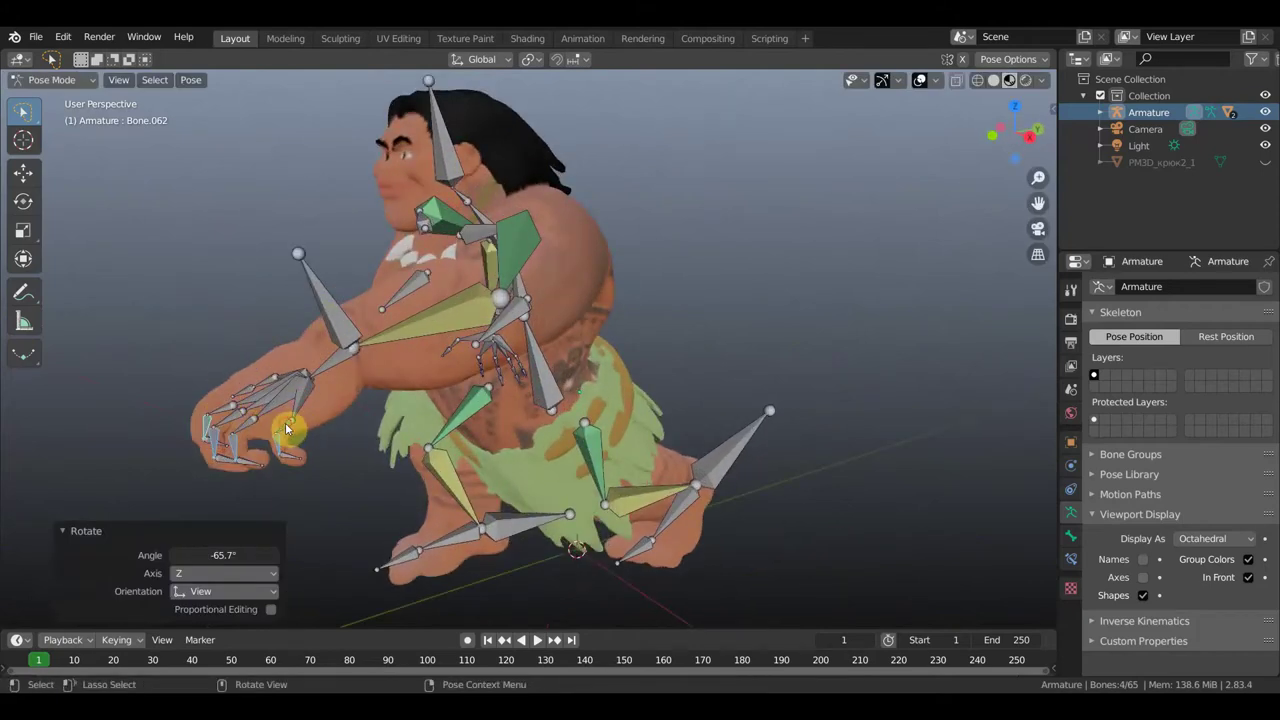
Rotate hand bone Bone.060 to -59.2° to bring the second arm forward.
left_click(245, 438)
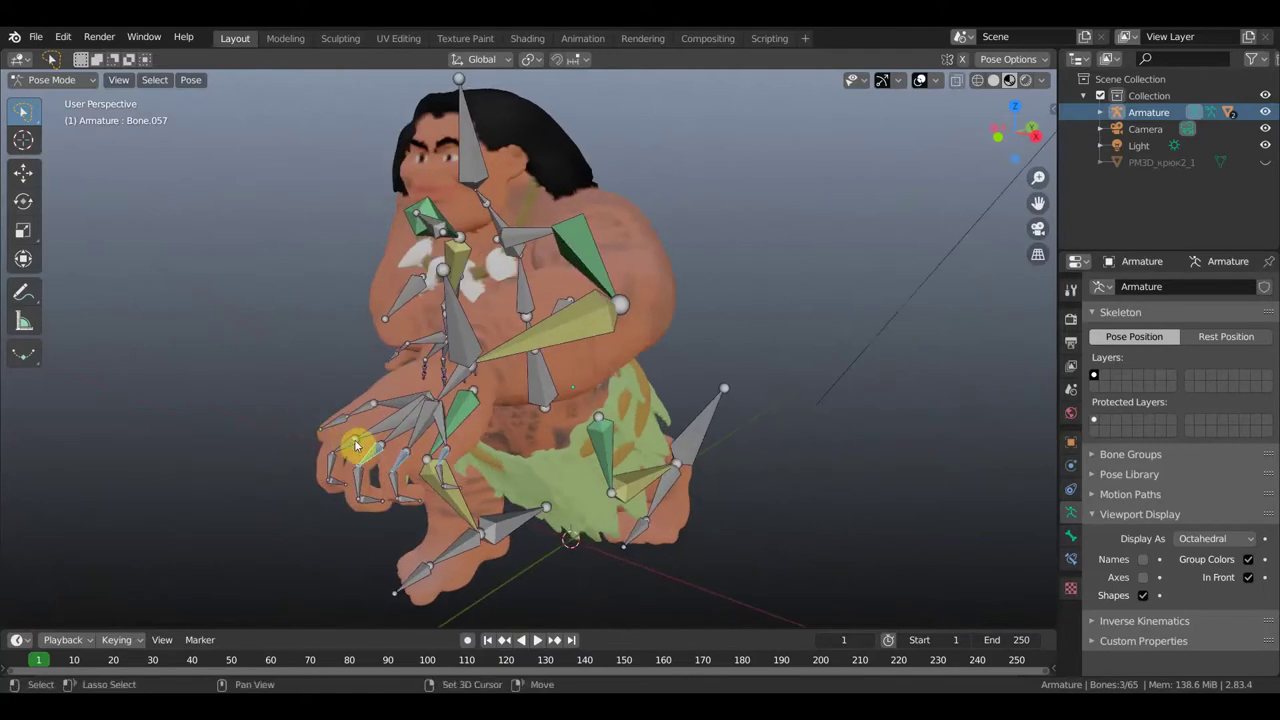
mouse_move(357, 450)
middle_mouse_down()
mouse_move(289, 431)
mouse_move(341, 423)
middle_mouse_up()
key("r")
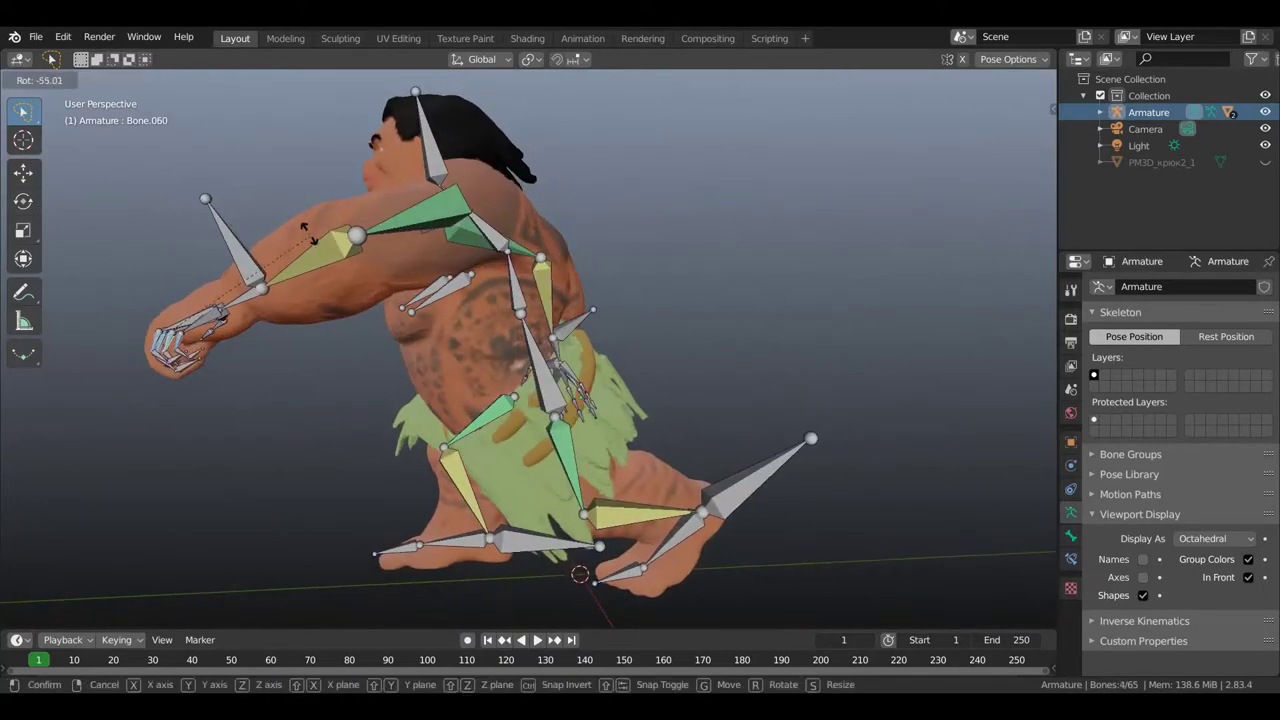
left_click(306, 232)
middle_click_drag(388, 332, 463, 320)
Move Maui's arm bone up high and rotate it upward.
scroll(640, 364, "down", 2)
left_click(657, 323)
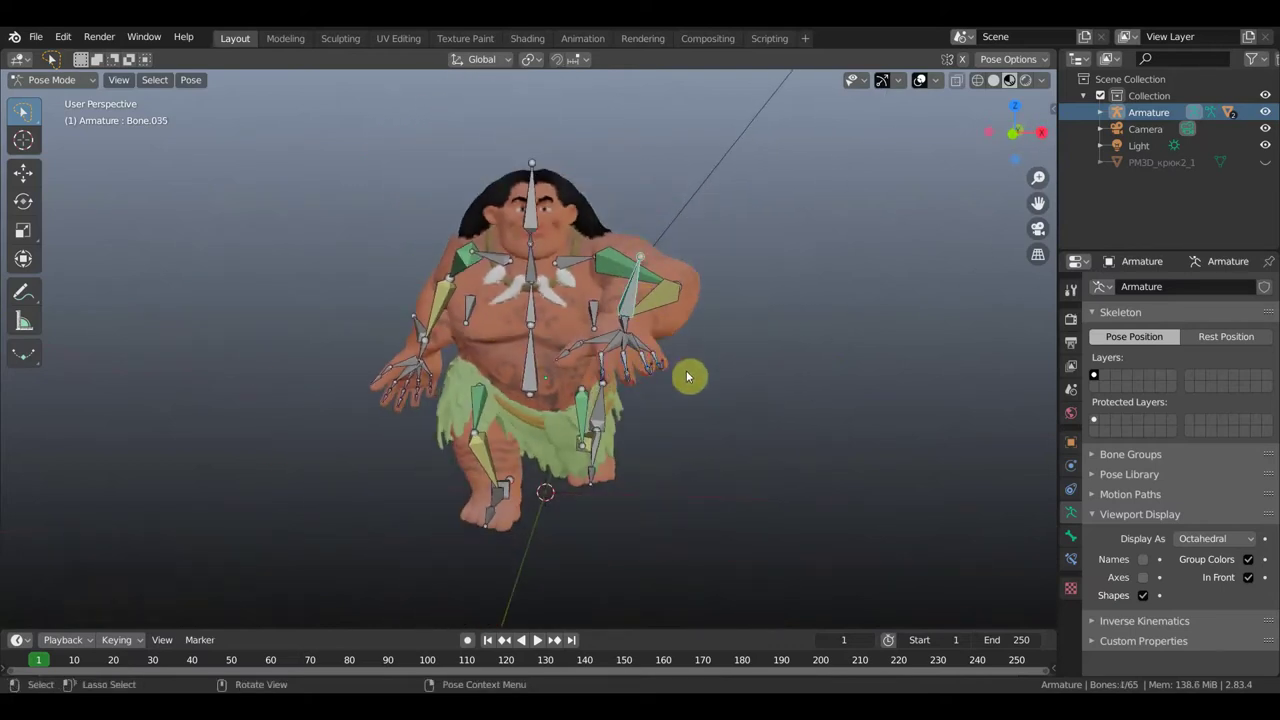
mouse_move(693, 412)
middle_mouse_down()
mouse_move(834, 426)
mouse_move(805, 433)
middle_mouse_up()
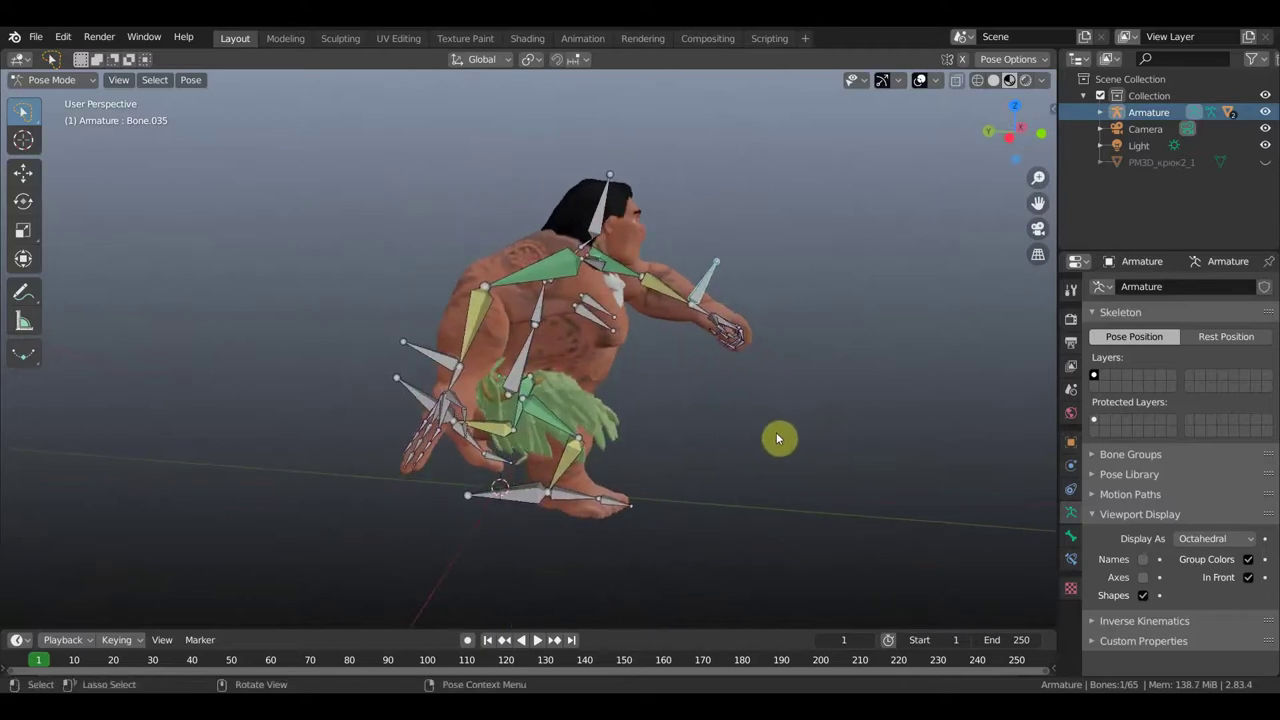
key("g")
left_click(787, 311)
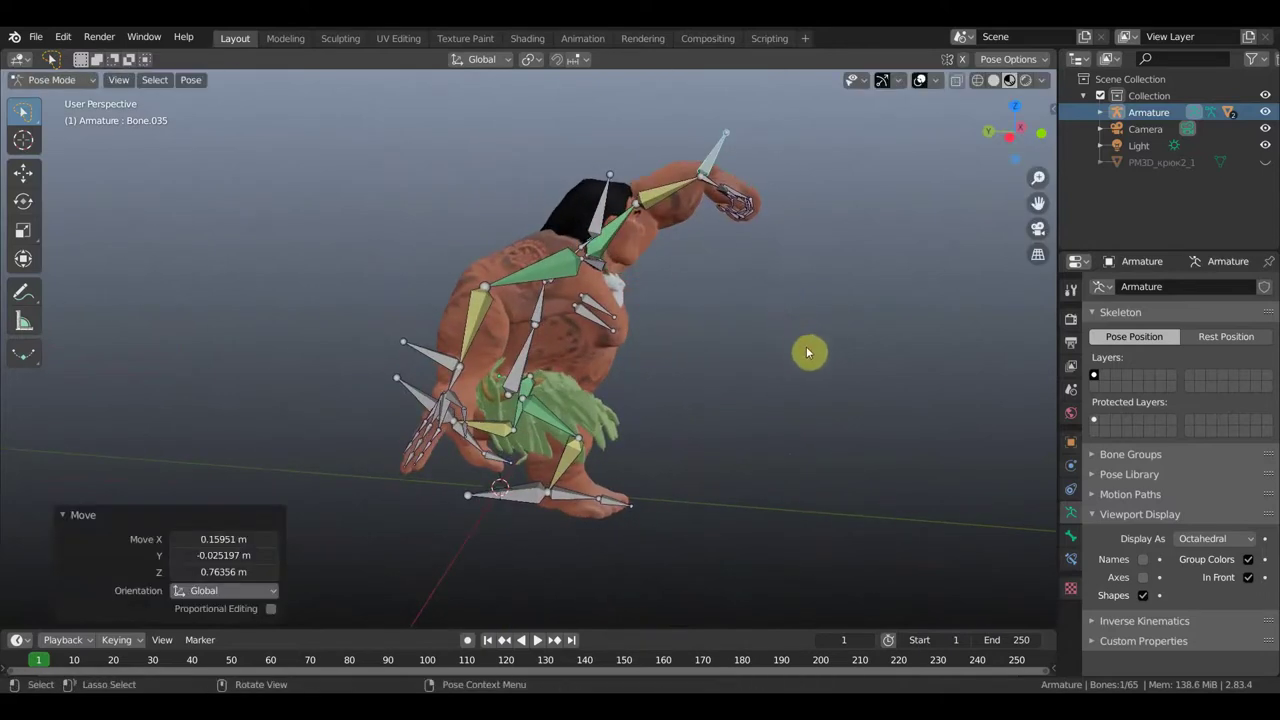
key("r")
left_click(778, 148)
mouse_move(778, 148)
middle_mouse_down()
mouse_move(720, 294)
mouse_move(623, 286)
mouse_move(640, 286)
middle_mouse_up()
scroll(641, 287, "down", 1)
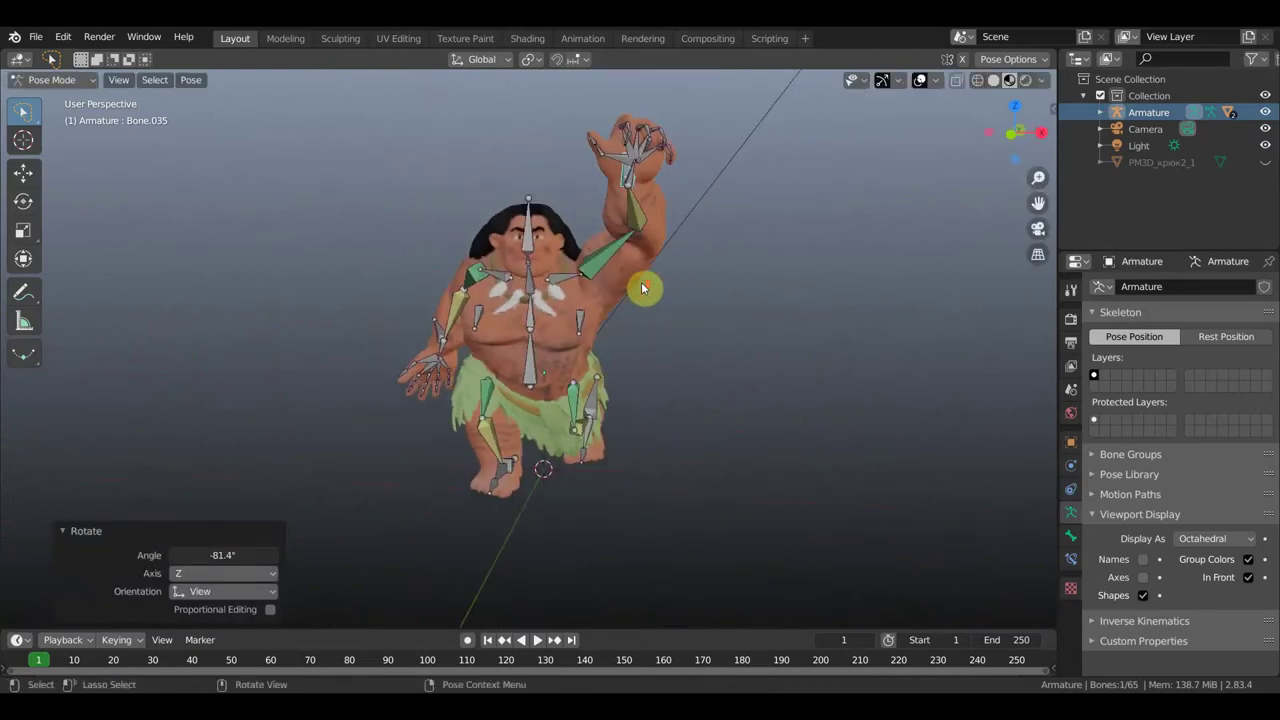
Twist the raised hand bone Bone.035 in two rotations to 52.3°.
key("r")
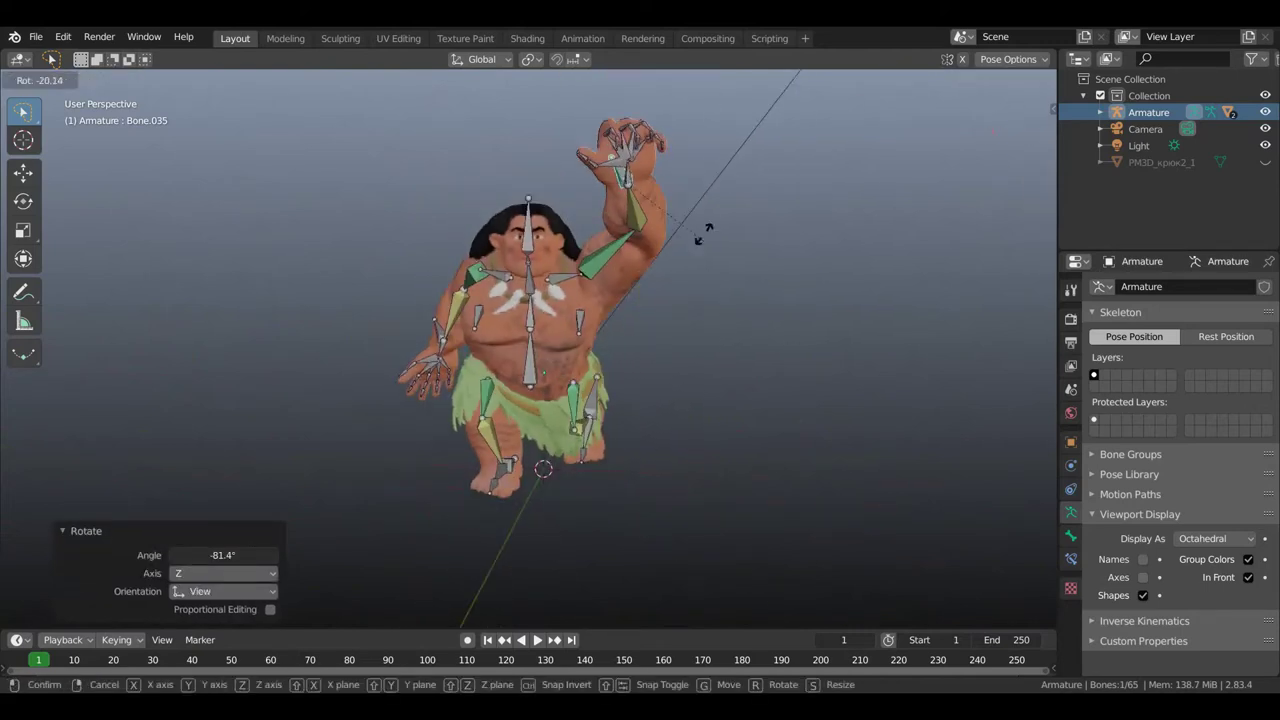
left_click(705, 226)
mouse_move(710, 242)
middle_mouse_down()
mouse_move(823, 251)
mouse_move(837, 240)
middle_mouse_up()
key("r")
left_click(755, 412)
mouse_move(760, 385)
middle_mouse_down()
mouse_move(651, 400)
mouse_move(648, 386)
middle_mouse_up()
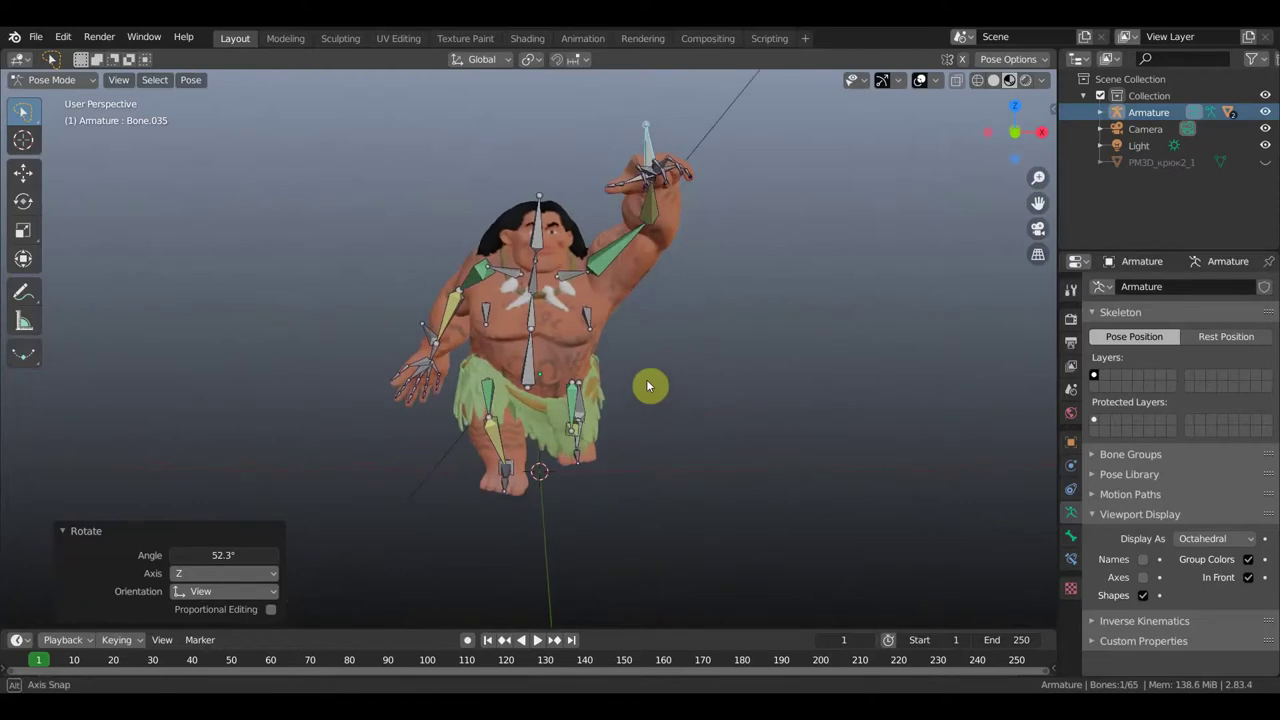
Rotate Bone.004 in two passes, ending at -14° about Z.
left_click(615, 293)
mouse_move(615, 293)
middle_mouse_down()
mouse_move(629, 363)
mouse_move(614, 409)
mouse_move(699, 383)
middle_mouse_up()
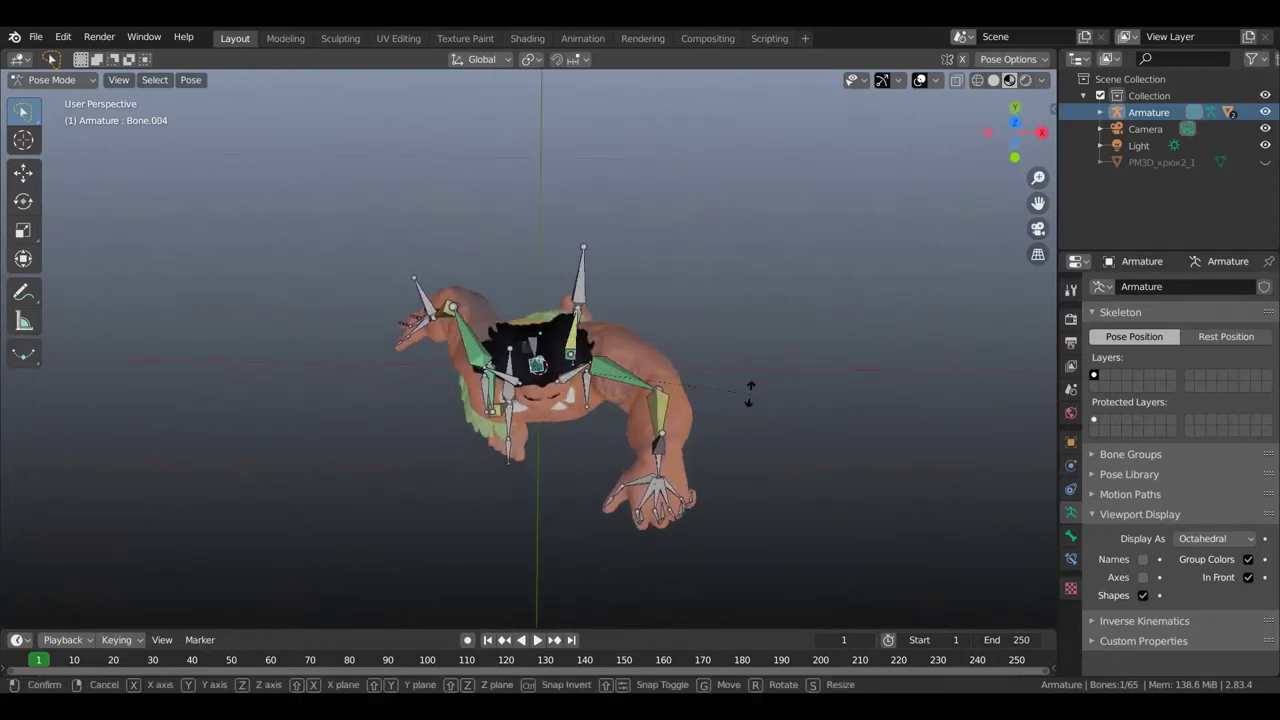
key("r")
left_click(689, 450)
mouse_move(689, 450)
middle_mouse_down()
mouse_move(723, 304)
mouse_move(866, 325)
middle_mouse_up()
key("r")
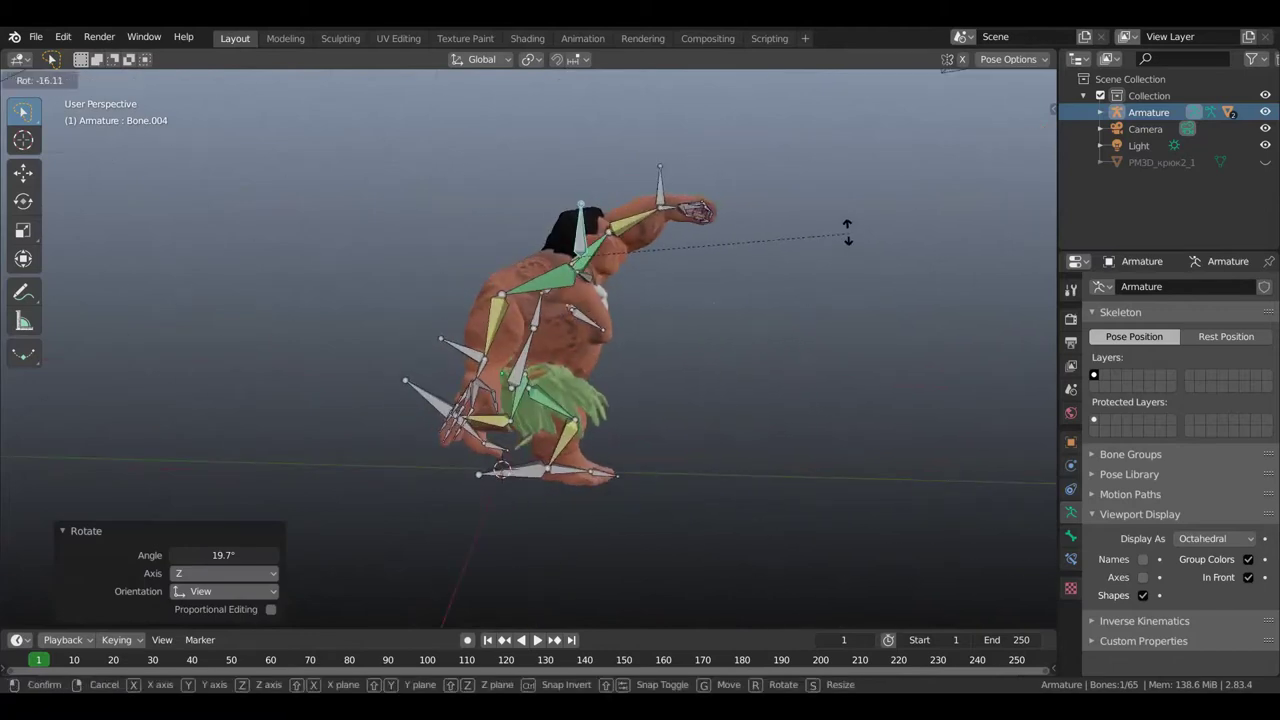
left_click(848, 243)
mouse_move(791, 300)
middle_mouse_down()
mouse_move(634, 309)
mouse_move(651, 299)
middle_mouse_up()
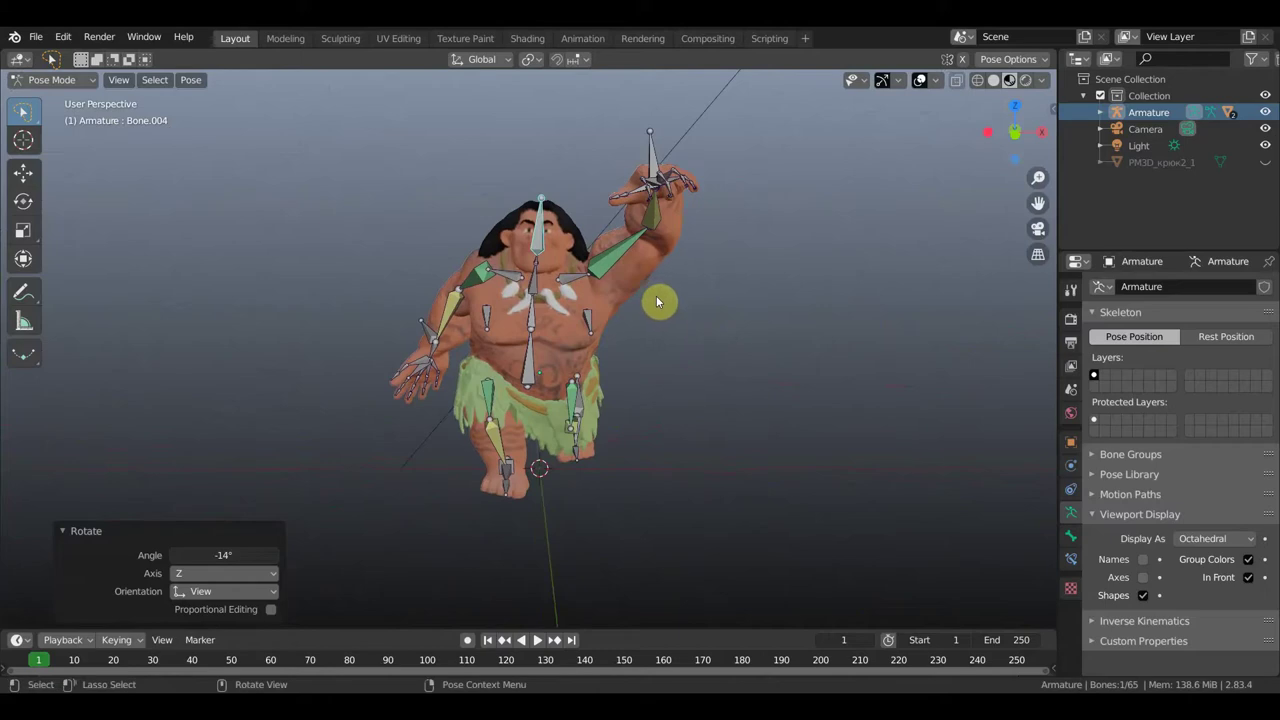
Switch to Object Mode and unhide hook PM3D_крюк2_1, with overlays hidden then restored.
left_click(64, 83)
left_click(73, 103)
left_click(920, 81)
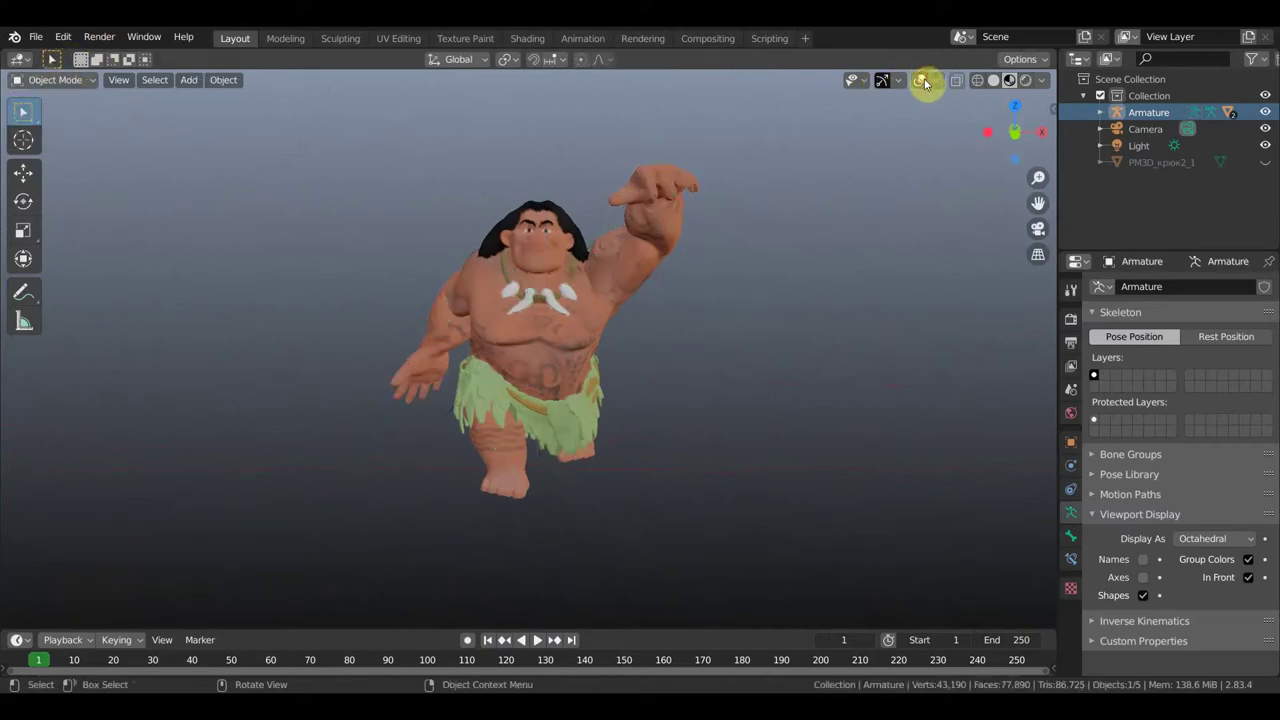
left_click(1265, 162)
left_click(563, 316)
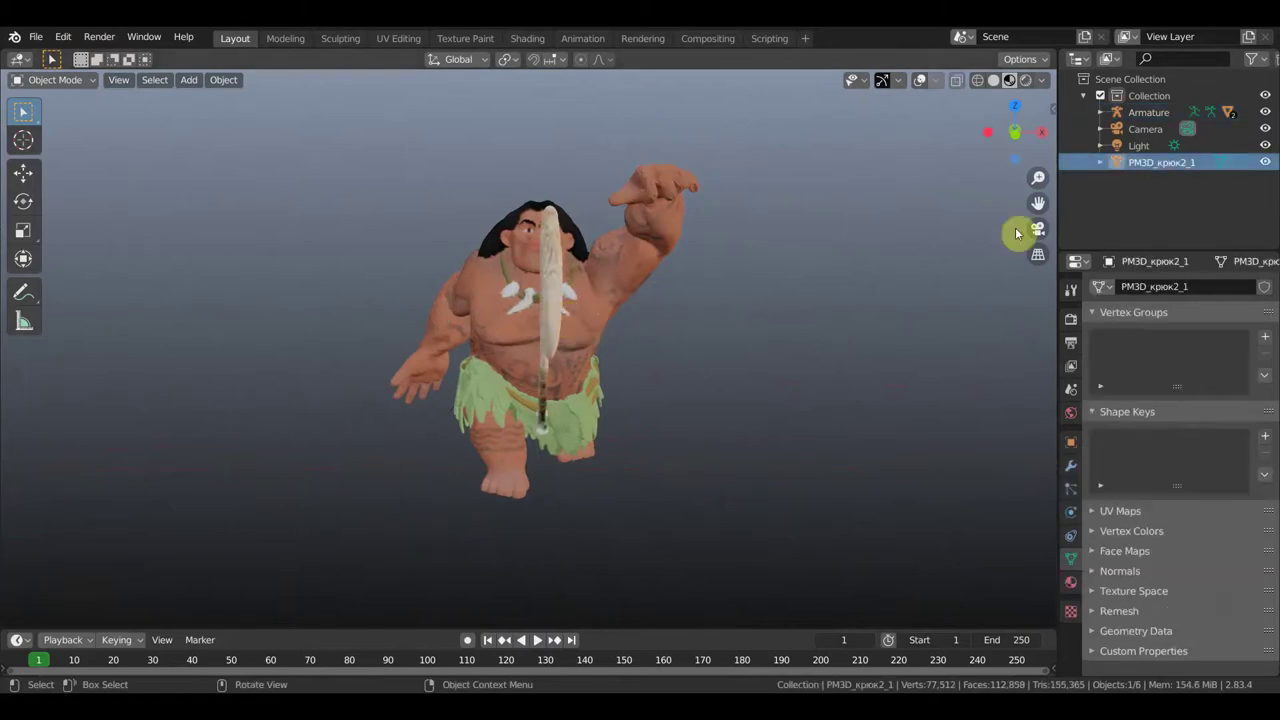
left_click(920, 80)
left_click(551, 326)
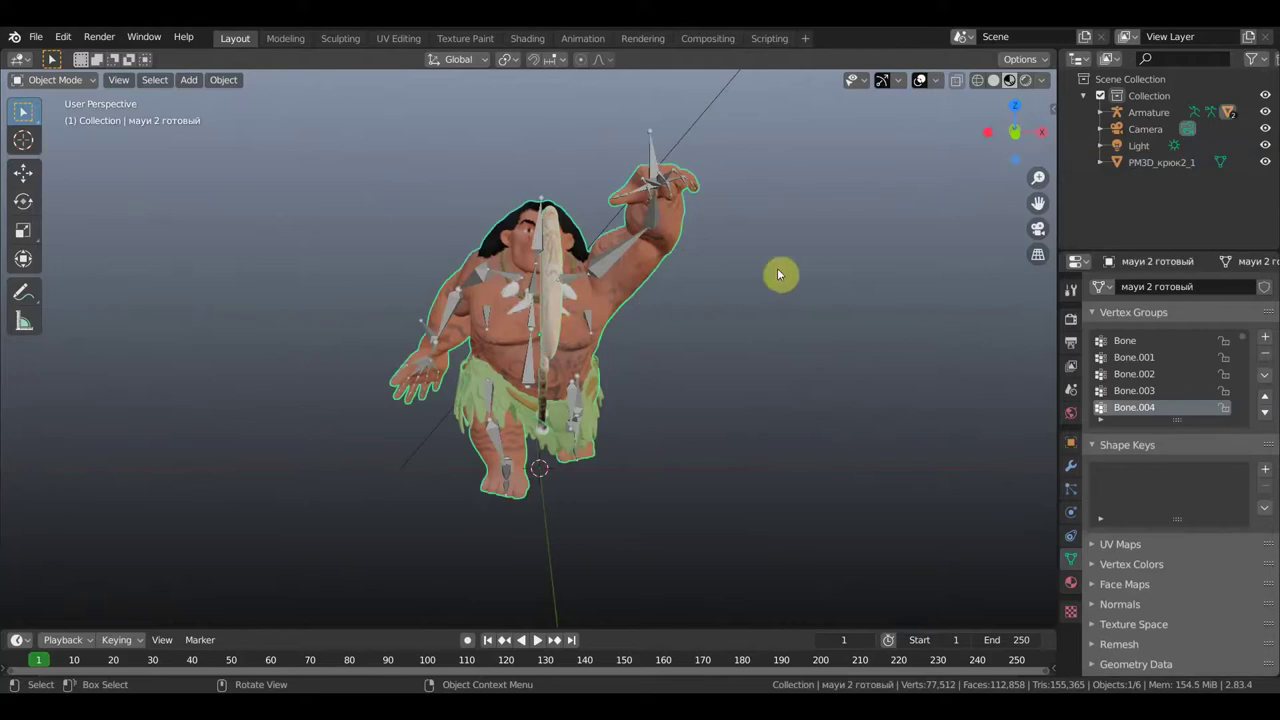
Select the hook and rotate it three times to orient its handle.
left_click(556, 323)
middle_click_drag(666, 326, 767, 330)
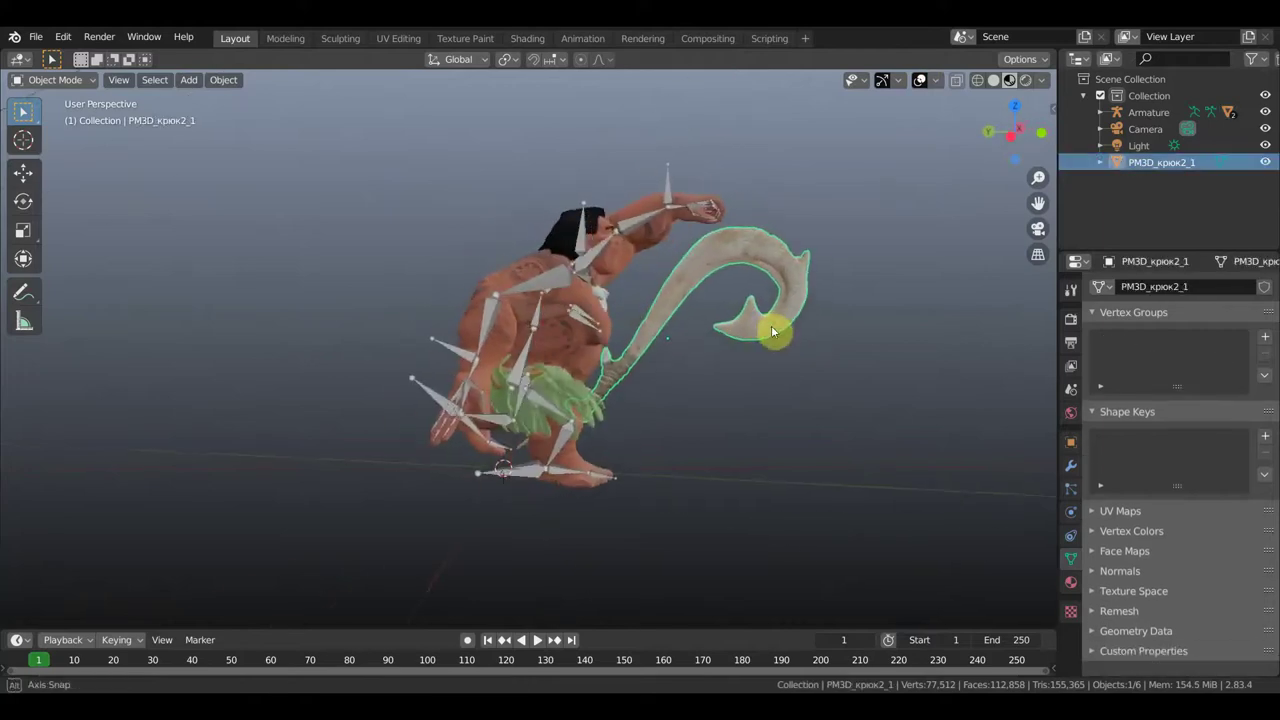
mouse_move(717, 450)
middle_mouse_down()
mouse_move(703, 451)
mouse_move(713, 448)
middle_mouse_up()
key("r")
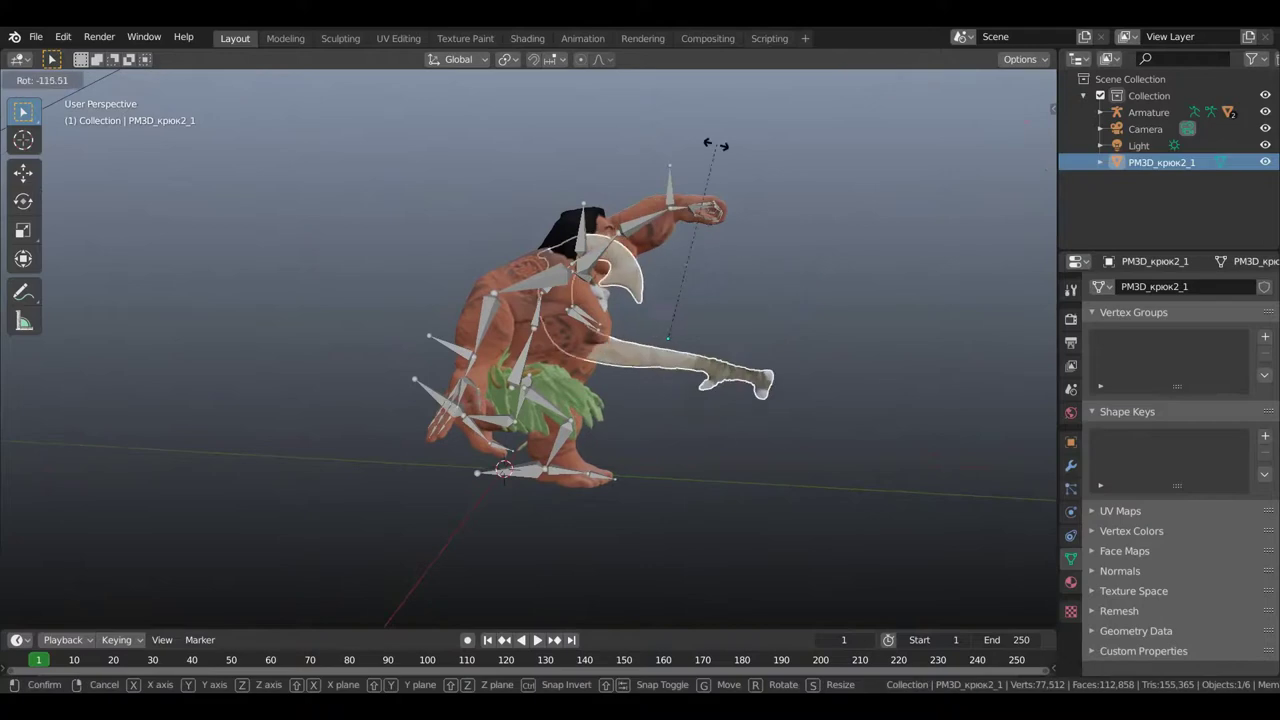
left_click(445, 210)
mouse_move(577, 260)
middle_mouse_down()
mouse_move(586, 337)
mouse_move(537, 449)
mouse_move(610, 490)
middle_mouse_up()
key("r")
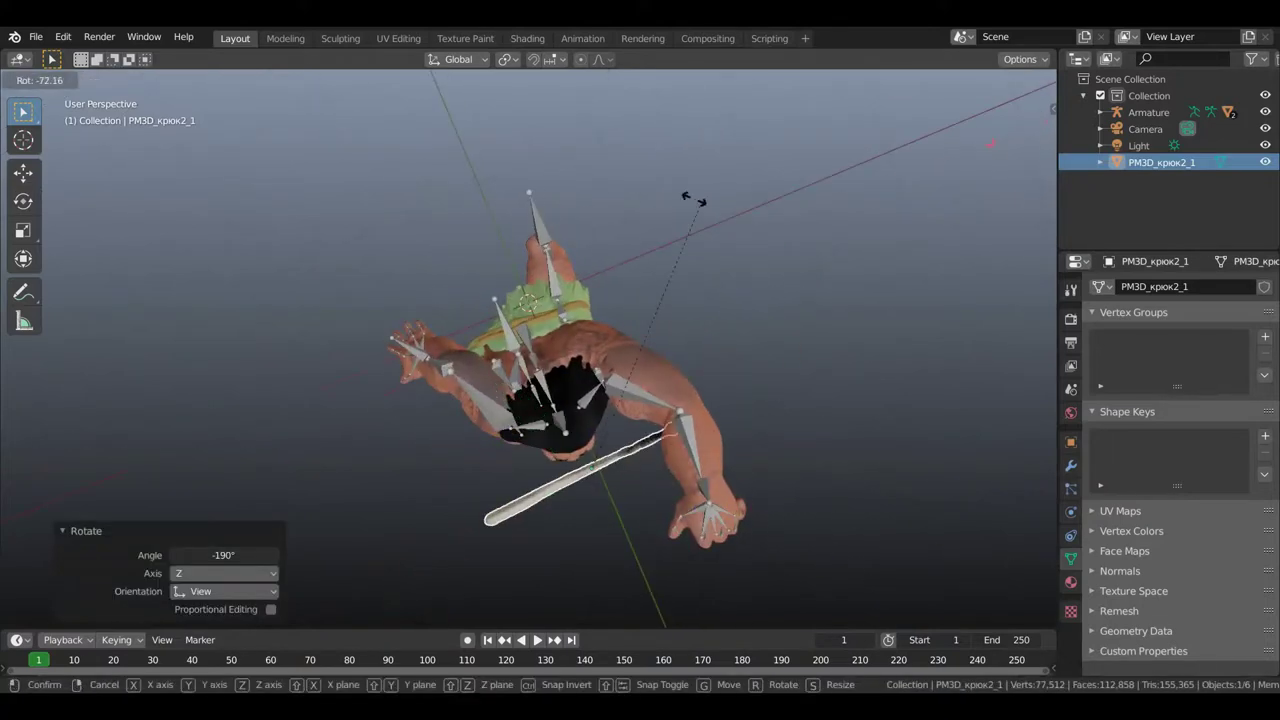
left_click(672, 193)
mouse_move(719, 305)
middle_mouse_down()
mouse_move(658, 178)
mouse_move(791, 177)
mouse_move(809, 254)
mouse_move(829, 250)
mouse_move(820, 305)
middle_mouse_up()
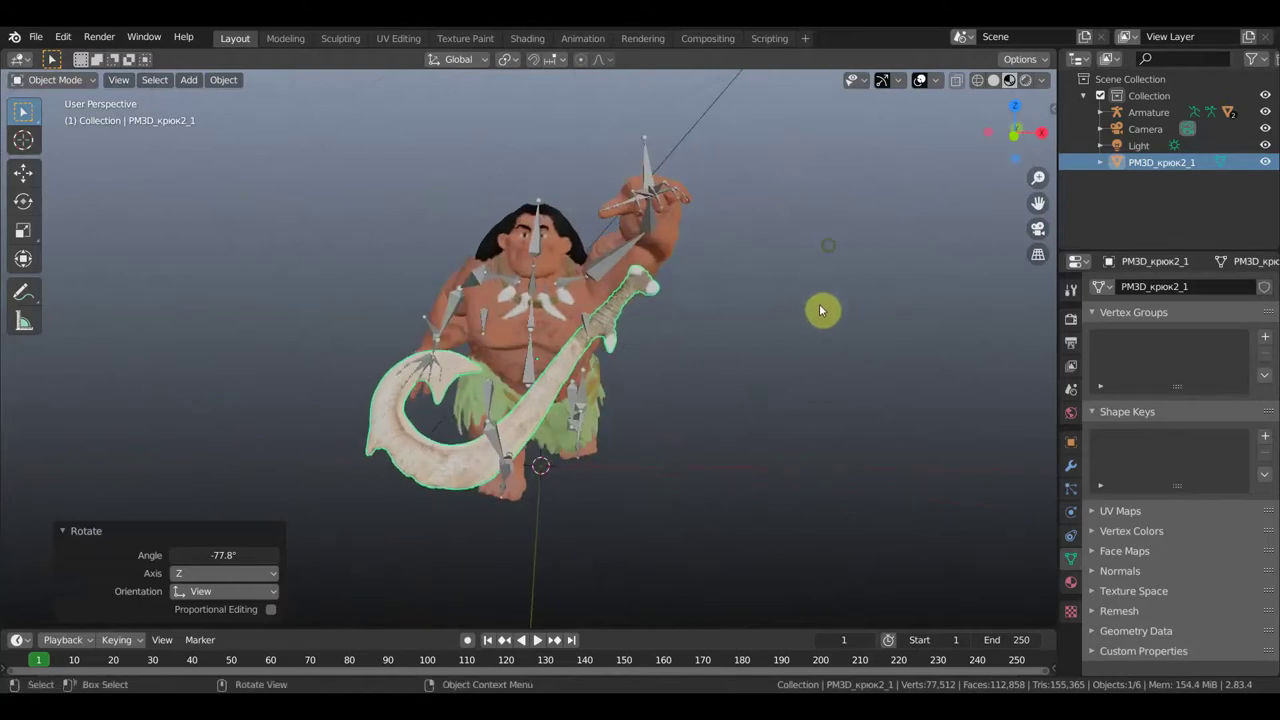
key("r")
left_click(717, 528)
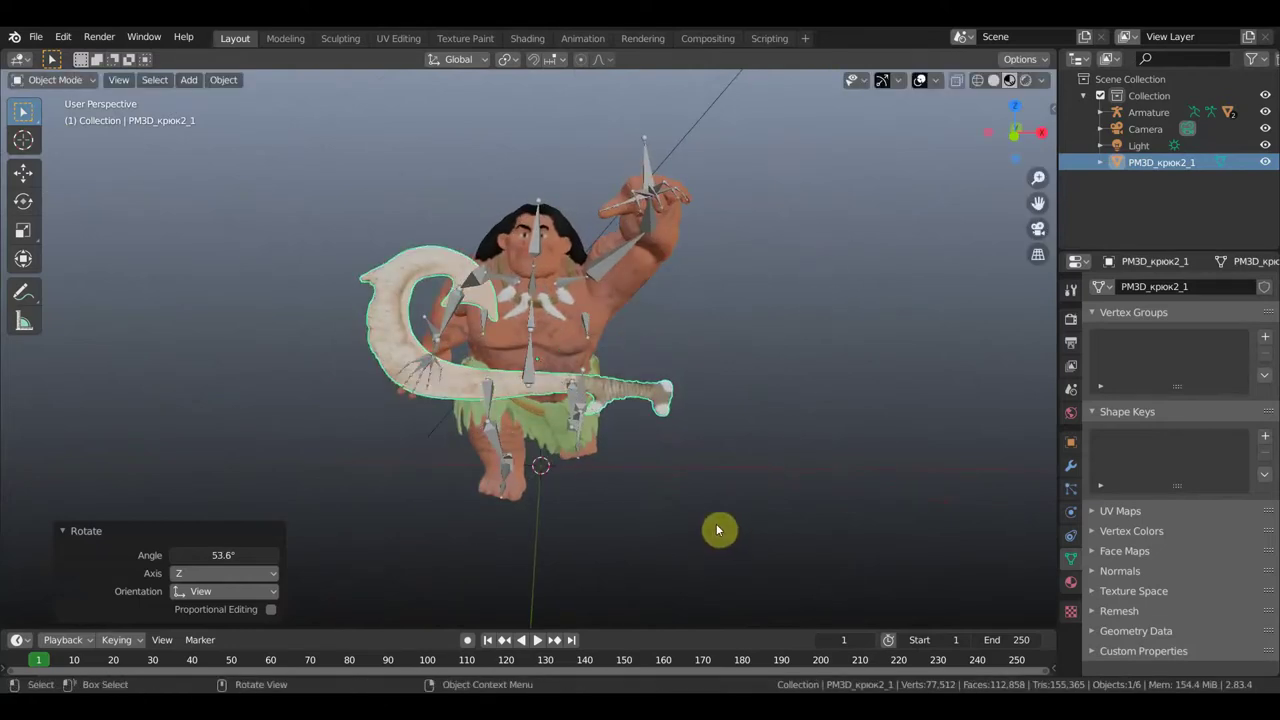
Raise the hook, rotate it, and move it into the raised hand.
key("g")
left_click(745, 331)
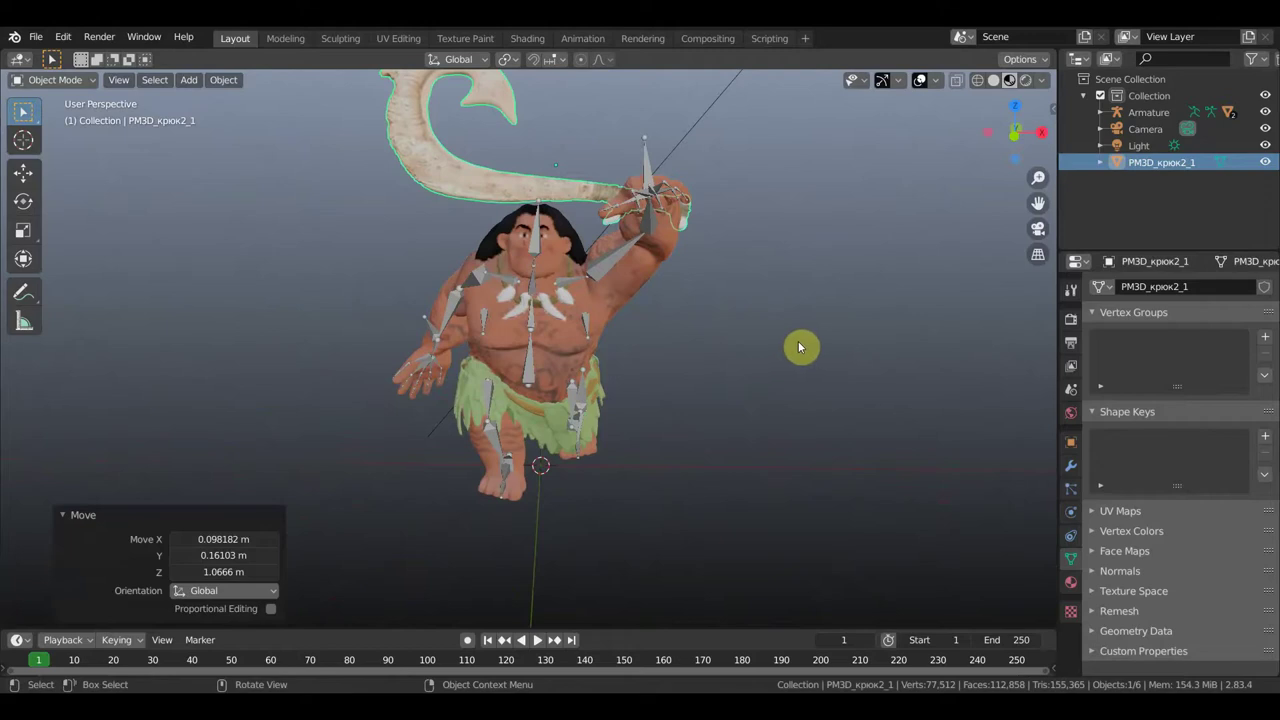
key("r")
left_click(807, 229)
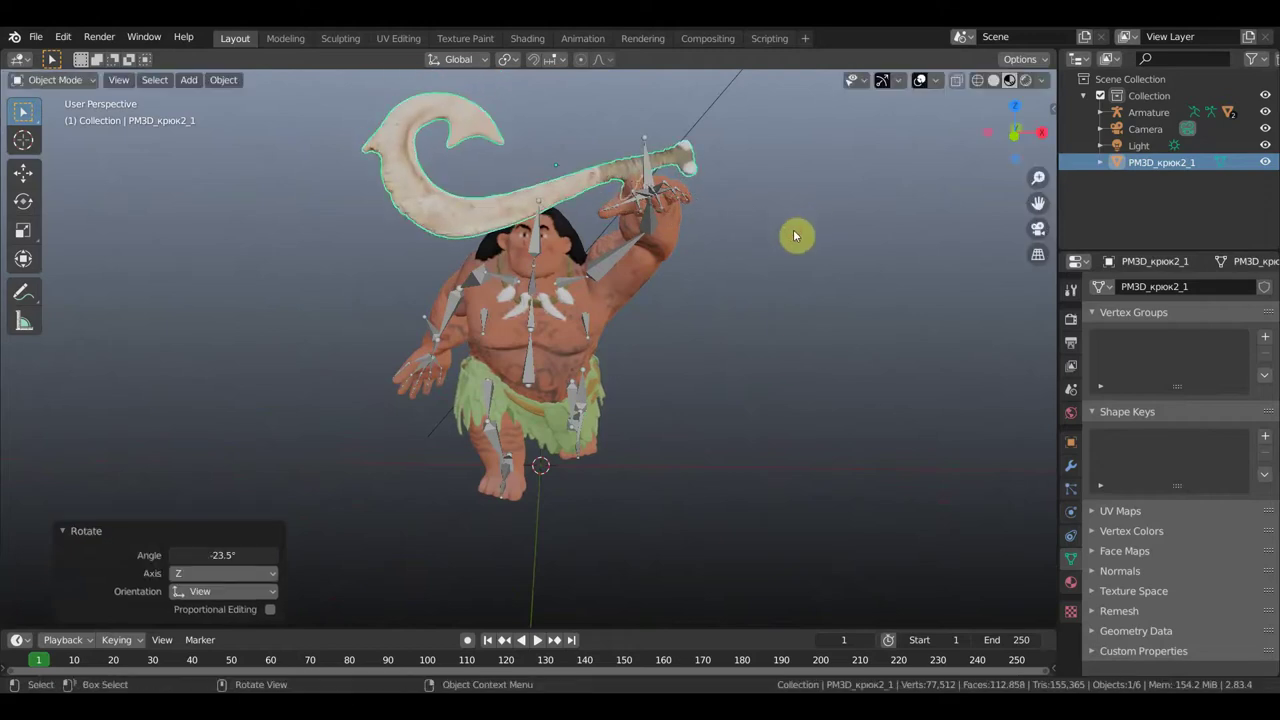
key("g")
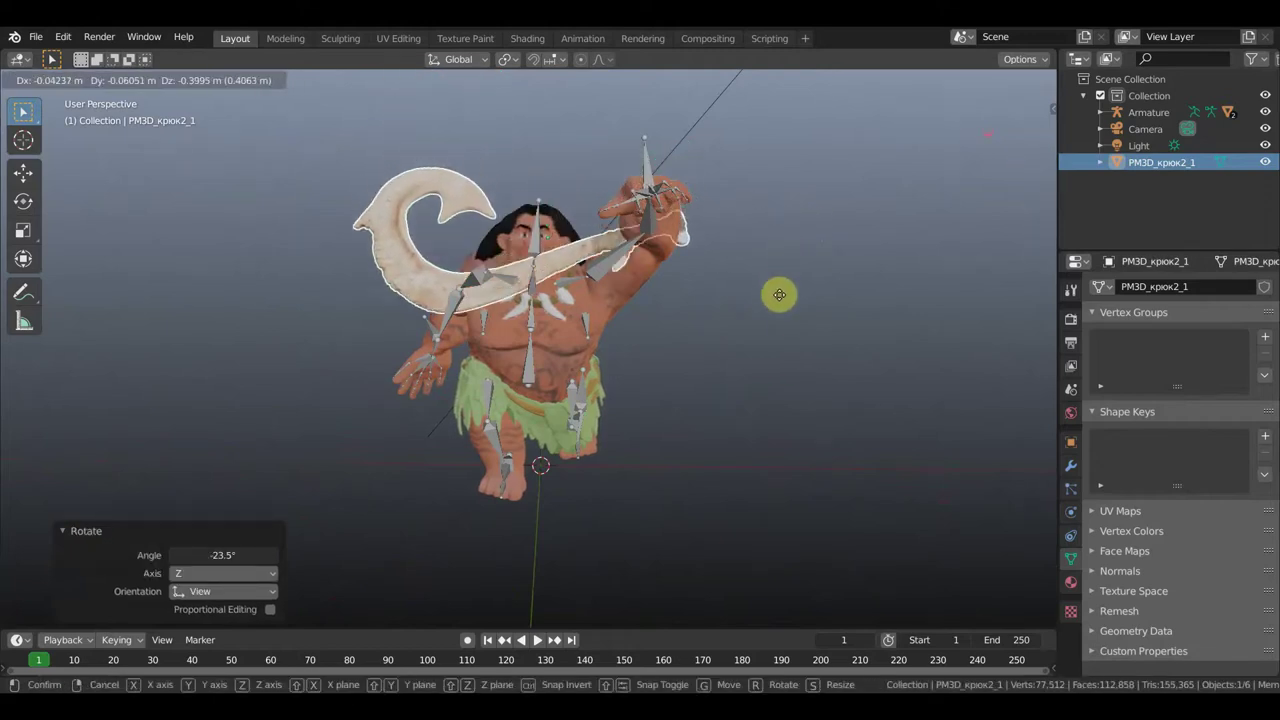
left_click(784, 267)
Refine the hook's rotation and position in the hand, checking from several angles.
mouse_move(784, 333)
middle_mouse_down()
mouse_move(877, 331)
mouse_move(906, 403)
mouse_move(843, 423)
mouse_move(838, 397)
middle_mouse_up()
key("r")
left_click(806, 468)
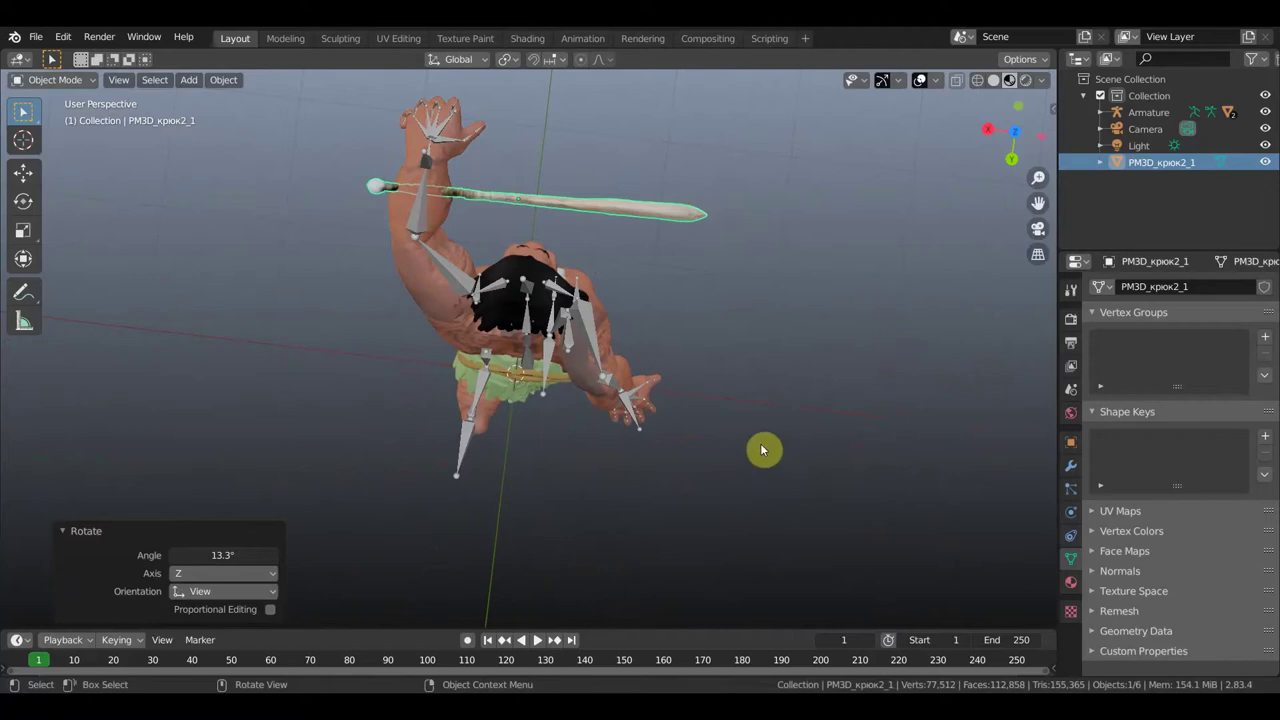
key("g")
left_click(816, 374)
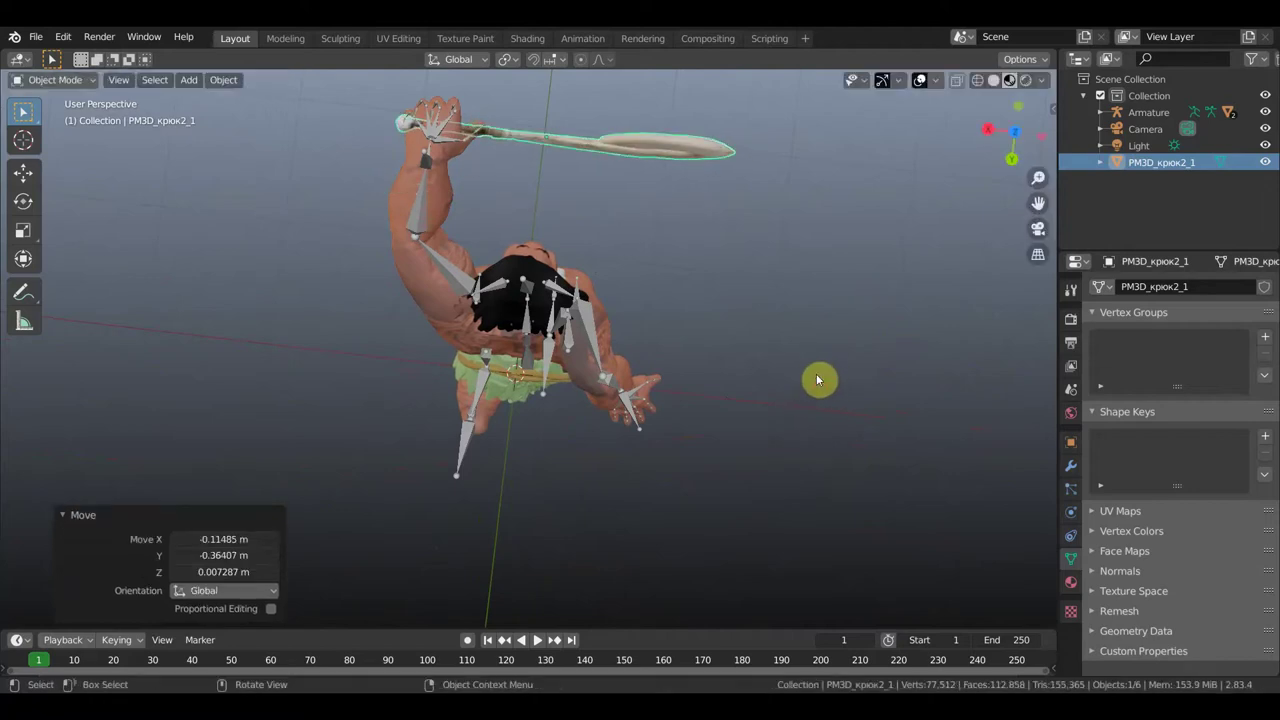
mouse_move(791, 394)
middle_mouse_down()
mouse_move(516, 255)
mouse_move(528, 236)
mouse_move(499, 243)
middle_mouse_up()
mouse_move(517, 307)
middle_mouse_down()
mouse_move(663, 320)
mouse_move(614, 350)
middle_mouse_up()
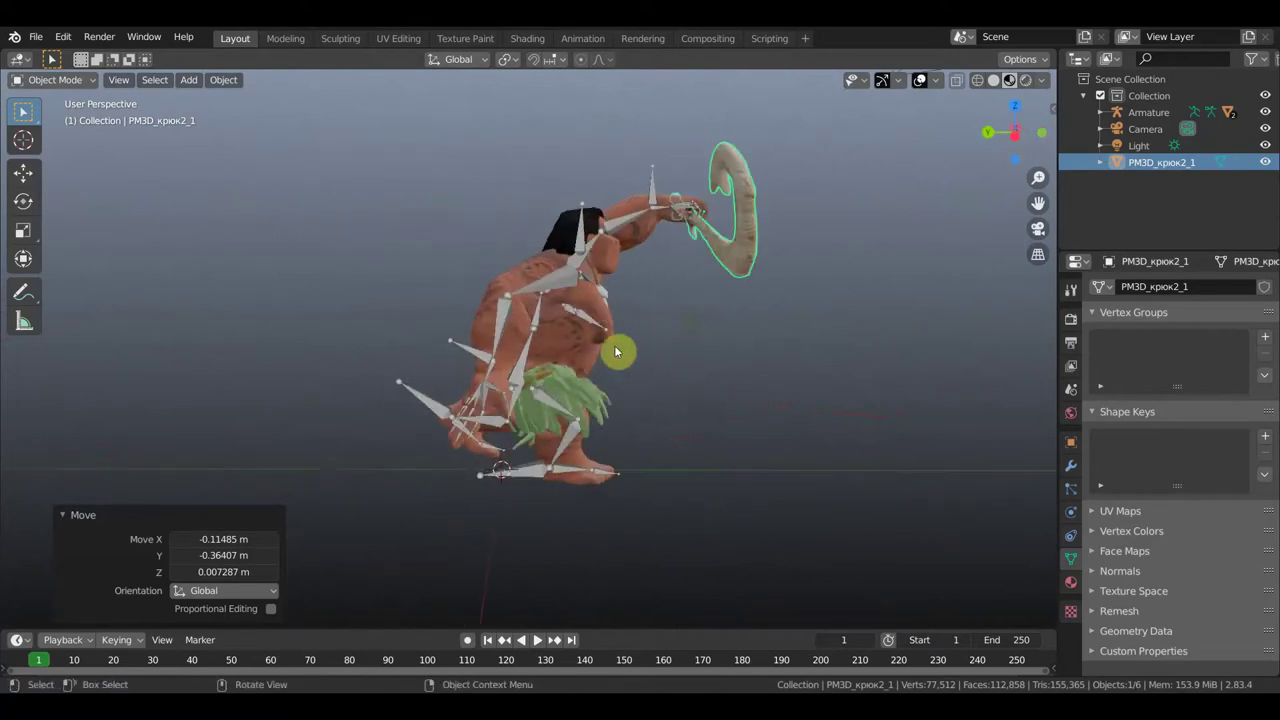
middle_click_drag(530, 353, 540, 343)
Check the pose with overlays hidden, restore the bones, and select hook PM3D_крюк2_1.
left_click(539, 307)
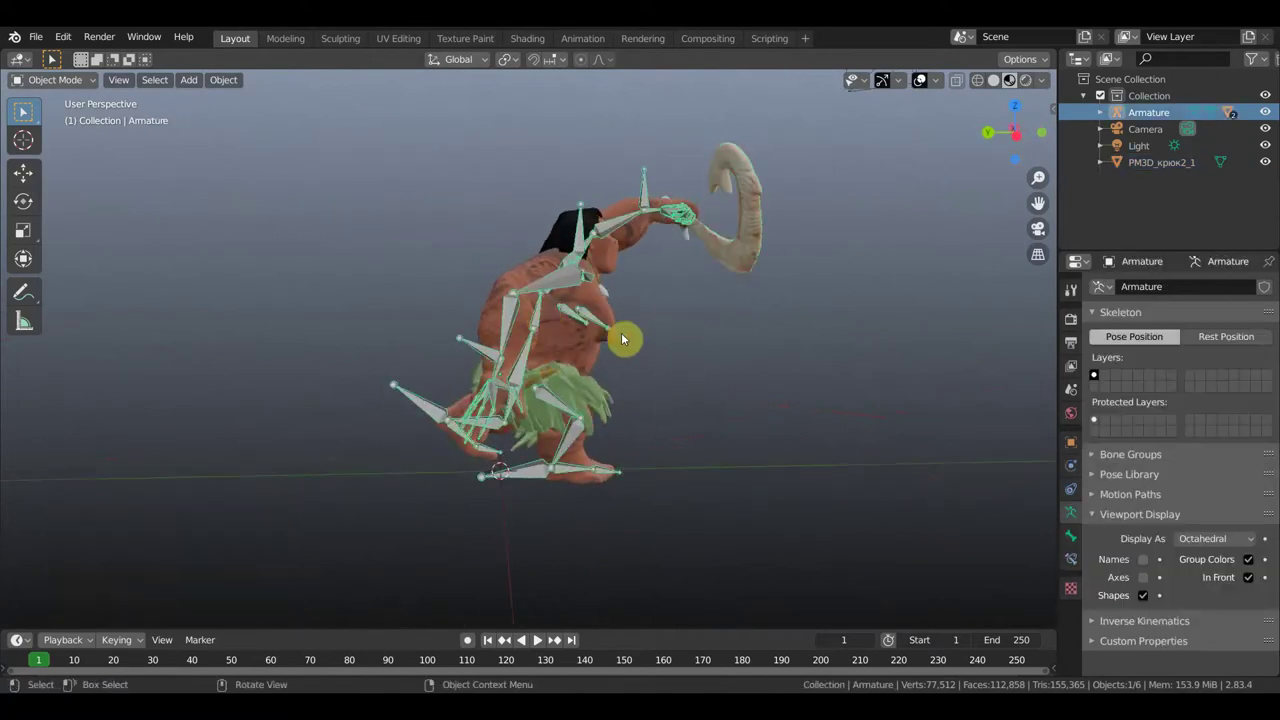
mouse_move(645, 318)
middle_mouse_down()
mouse_move(771, 329)
mouse_move(666, 329)
mouse_move(662, 318)
middle_mouse_up()
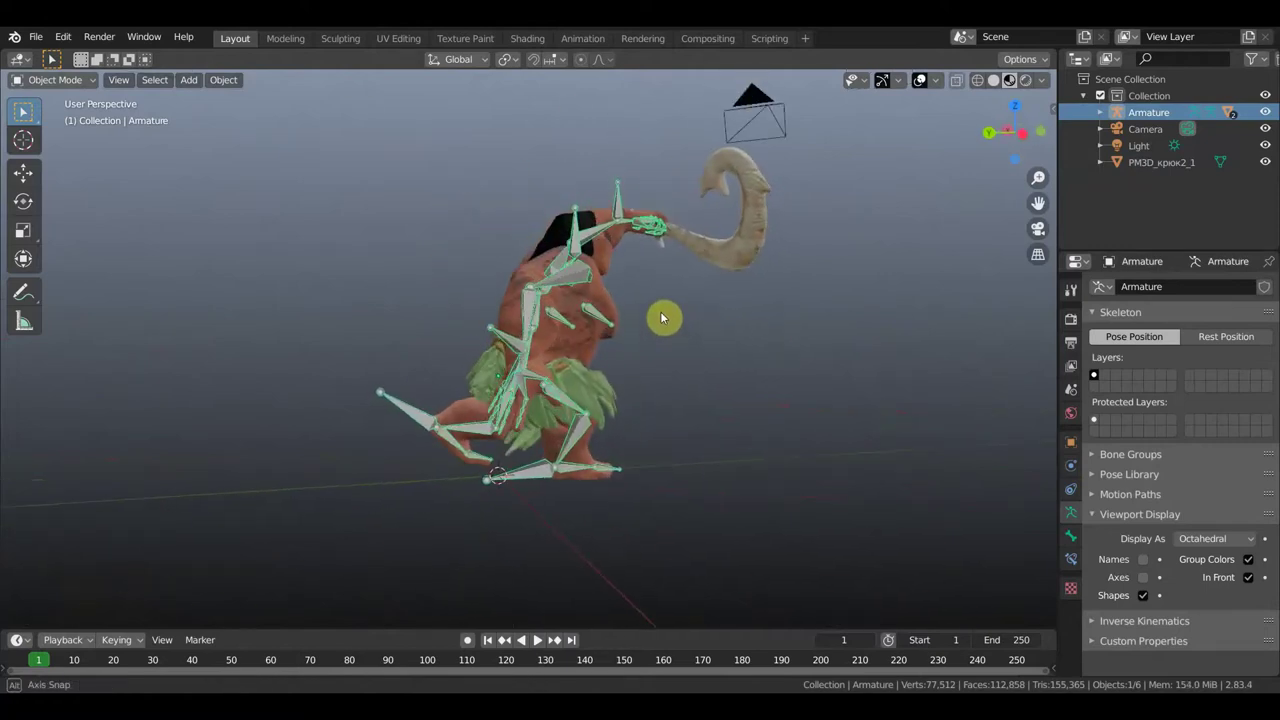
mouse_move(438, 408)
middle_mouse_down()
mouse_move(369, 406)
mouse_move(654, 192)
middle_mouse_up()
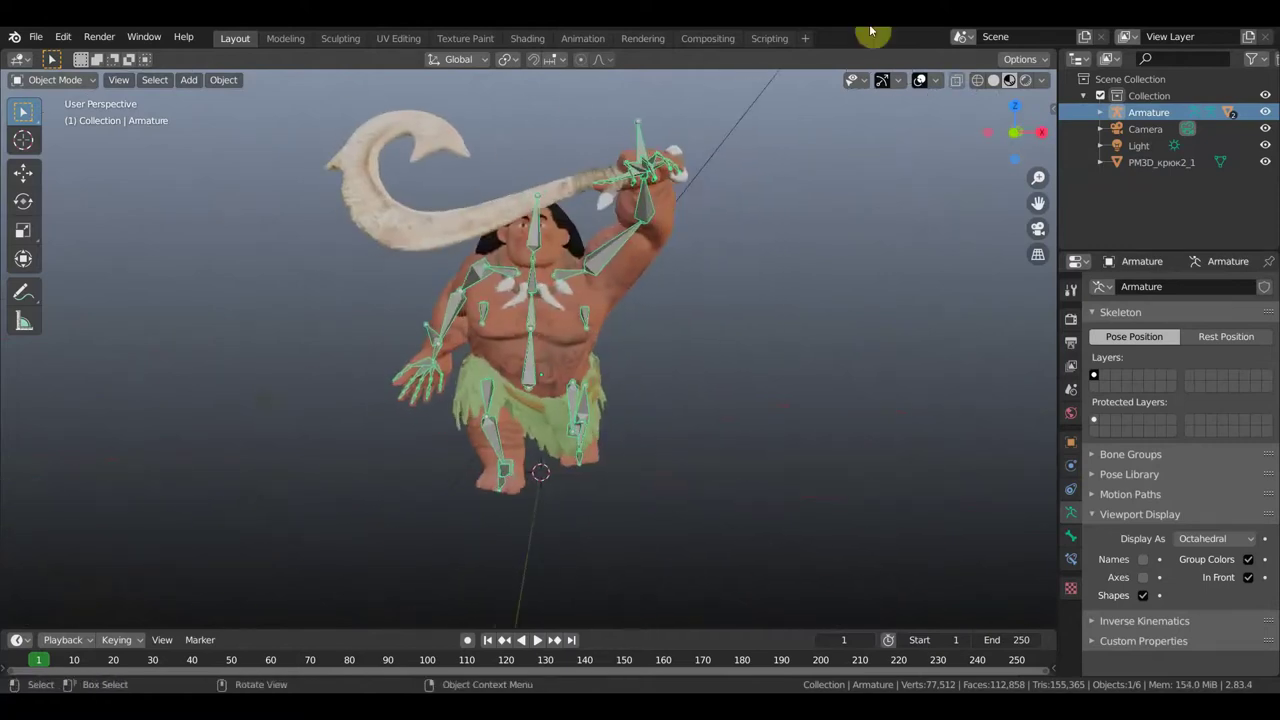
left_click(920, 81)
mouse_move(848, 260)
middle_mouse_down()
mouse_move(927, 329)
mouse_move(949, 383)
middle_mouse_up()
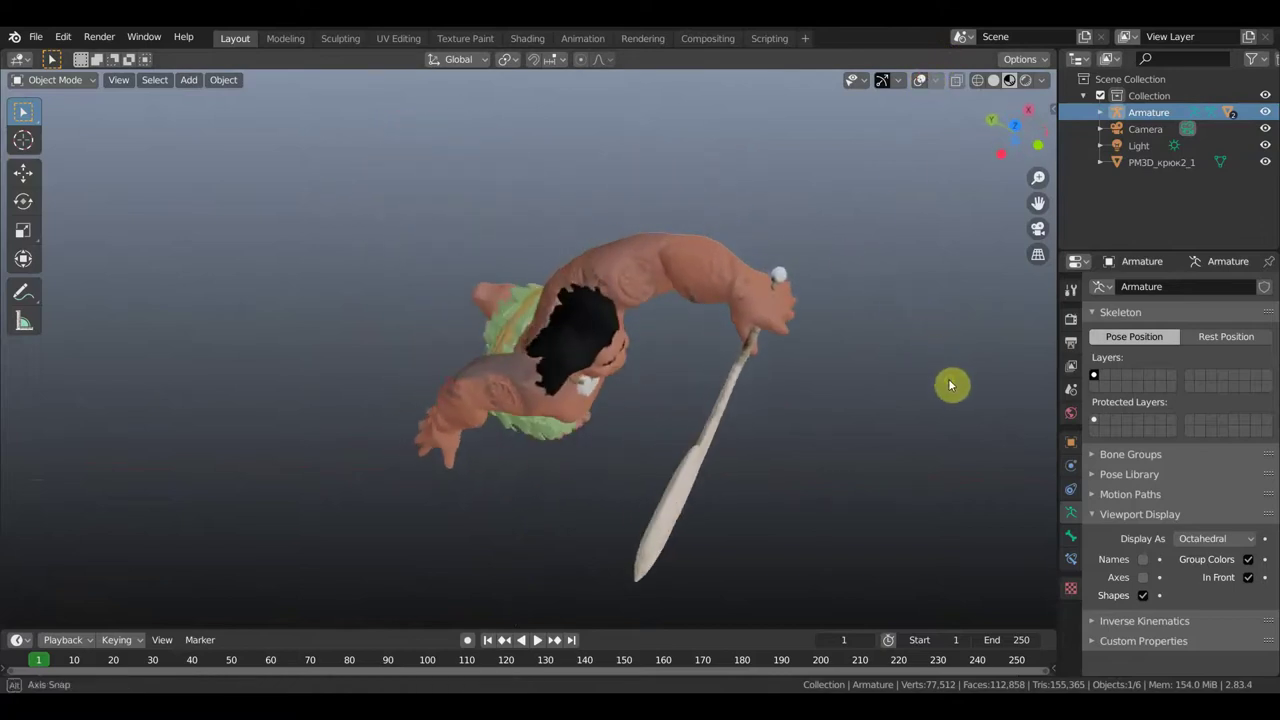
left_click(920, 81)
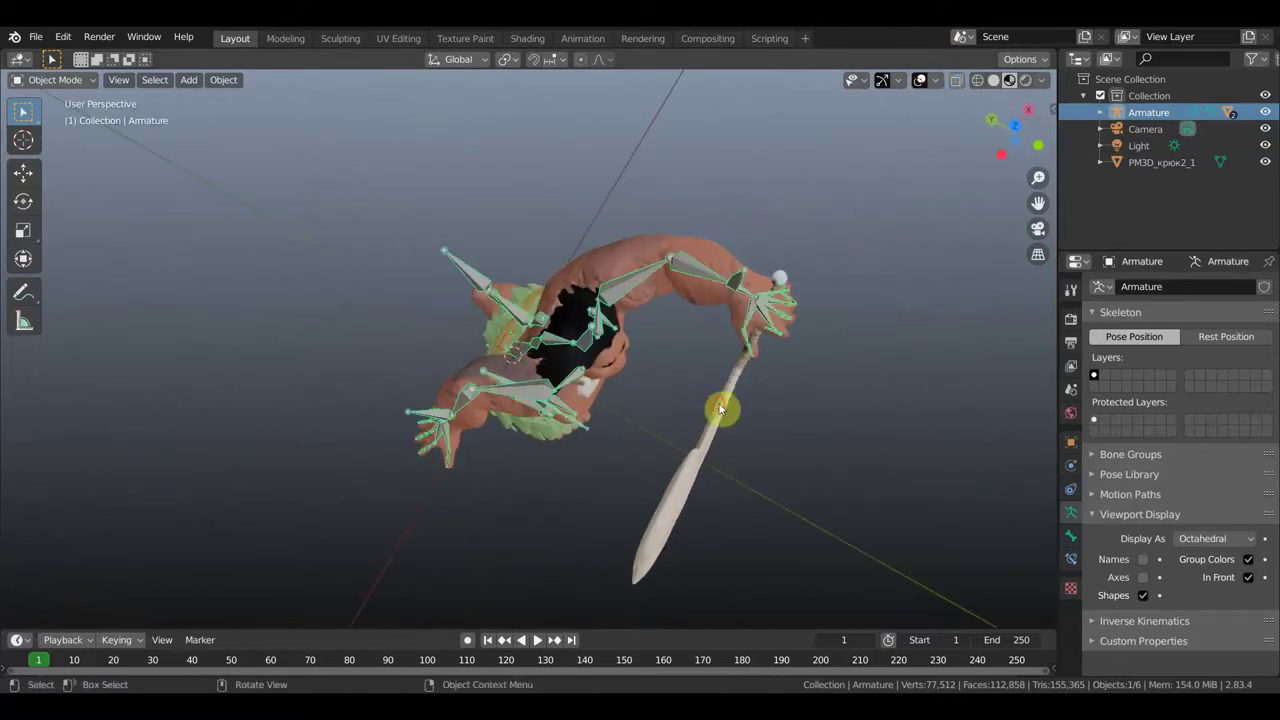
left_click(722, 402)
Rotate and move the hook PM3D_крюк2_1 toward Maui's raised fist.
key("r")
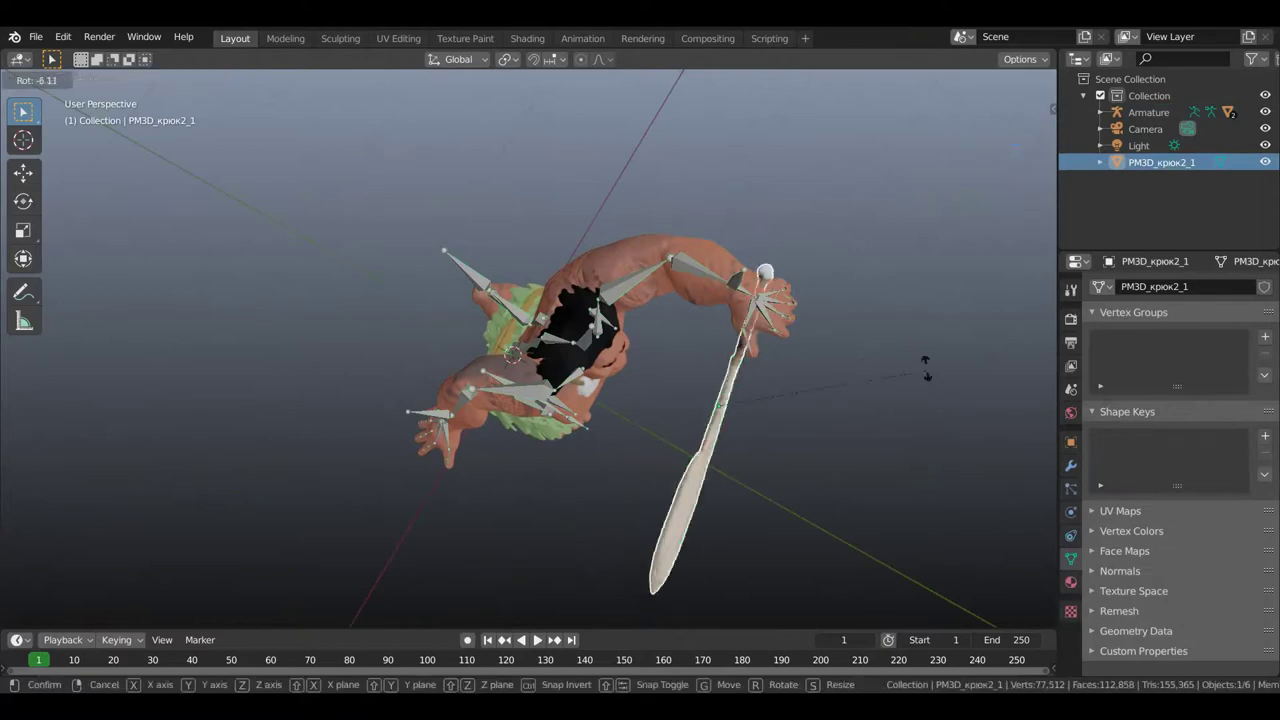
left_click(930, 332)
key("g")
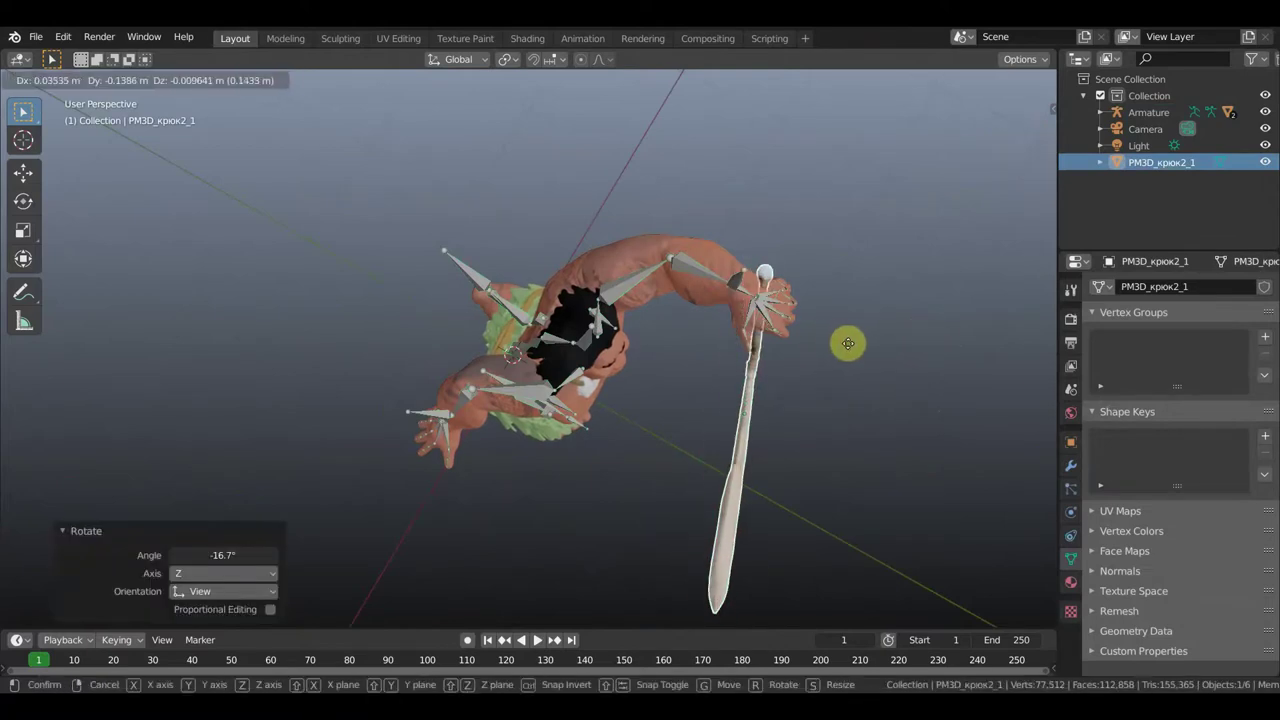
left_click(853, 351)
mouse_move(853, 351)
middle_mouse_down()
mouse_move(698, 344)
mouse_move(651, 309)
middle_mouse_up()
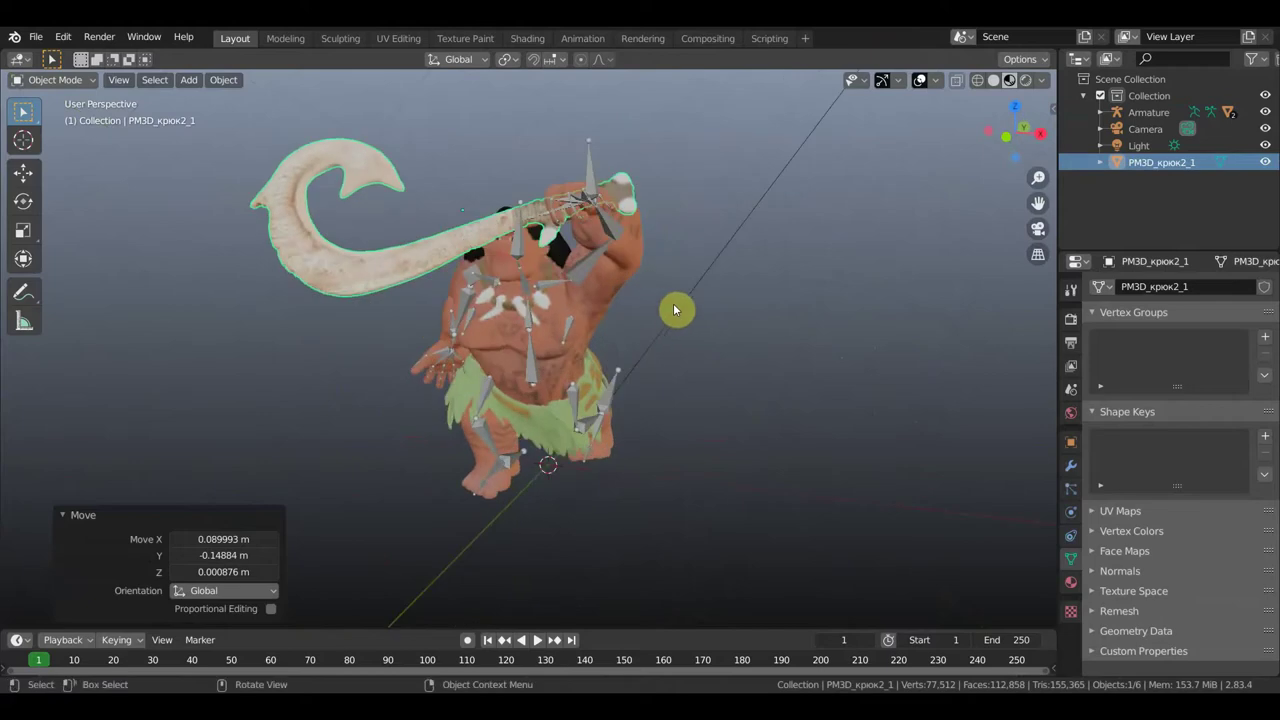
Refine the hook's angle and position in the fist, then hide overlays to check the fit.
key("r")
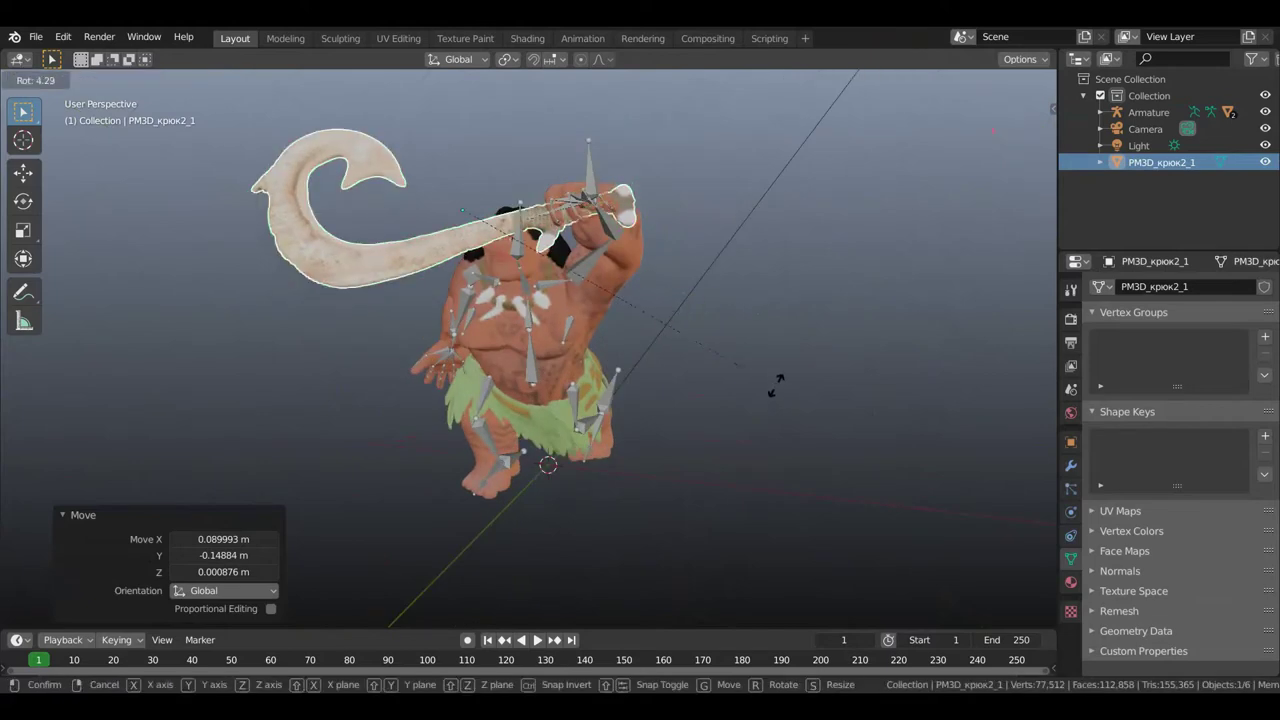
left_click(779, 389)
key("g")
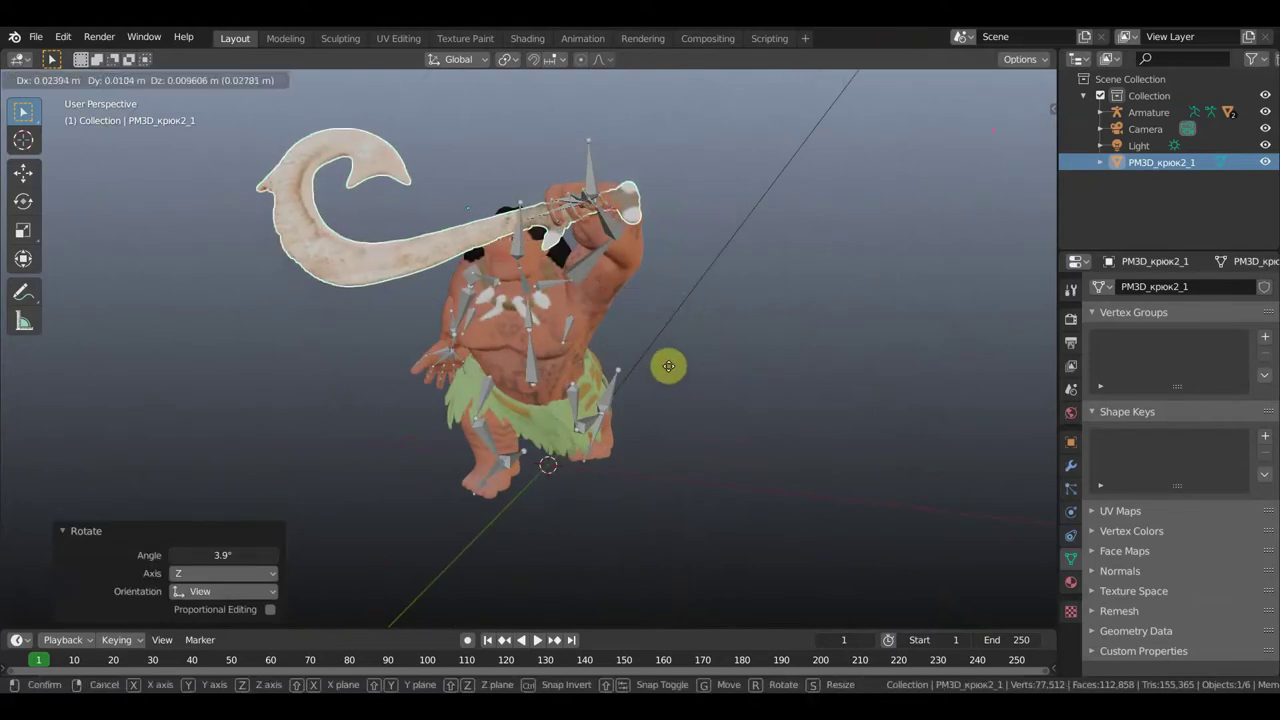
left_click(674, 370)
mouse_move(660, 376)
middle_mouse_down()
mouse_move(592, 404)
mouse_move(730, 342)
middle_mouse_up()
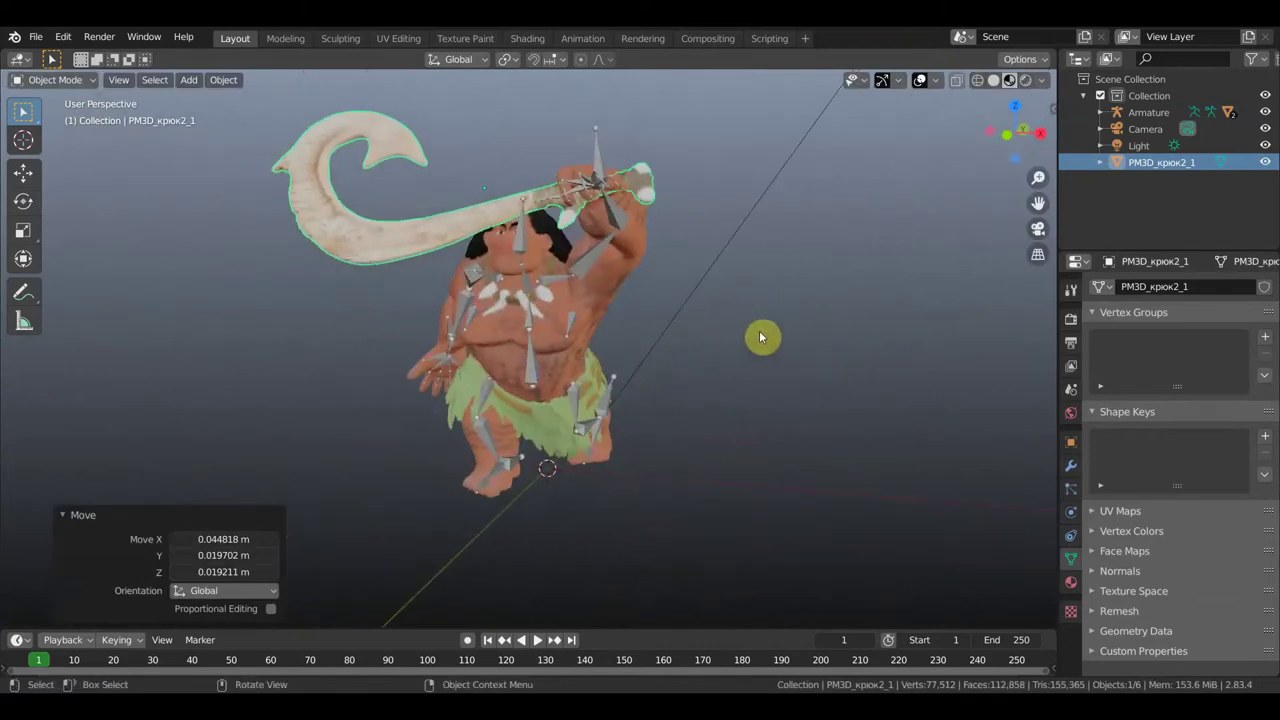
key("r")
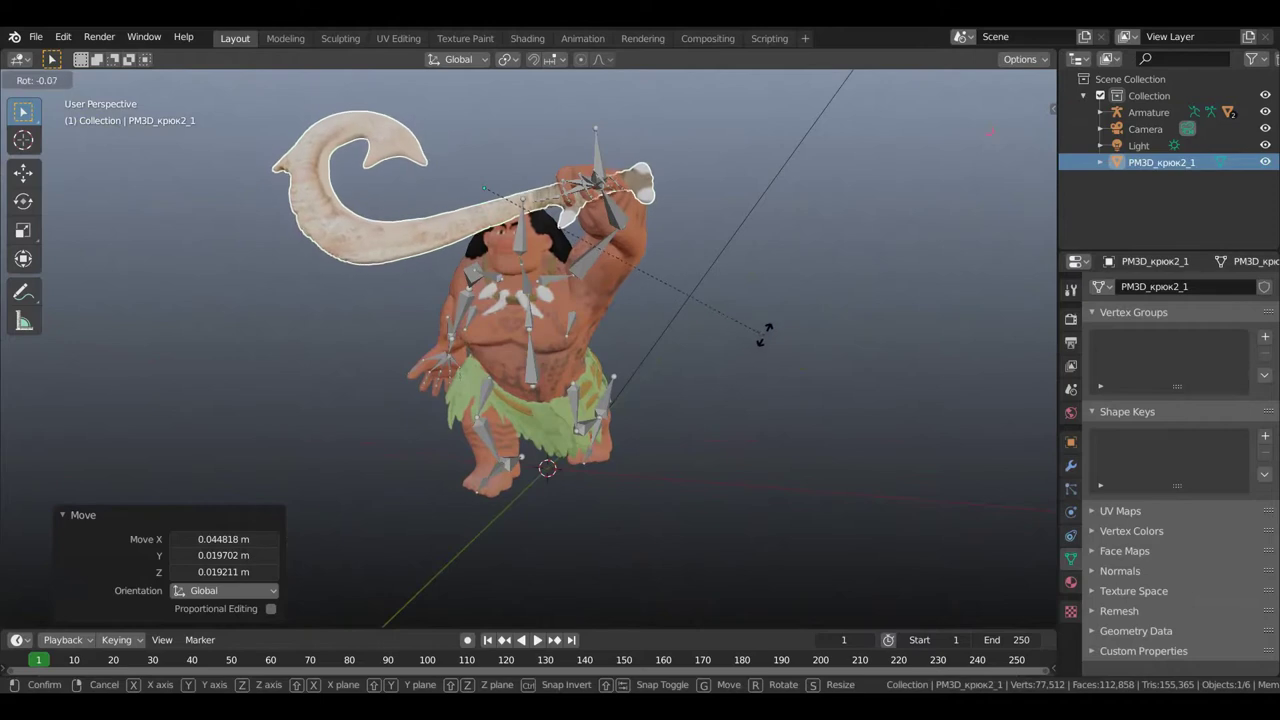
left_click(768, 336)
left_click(922, 84)
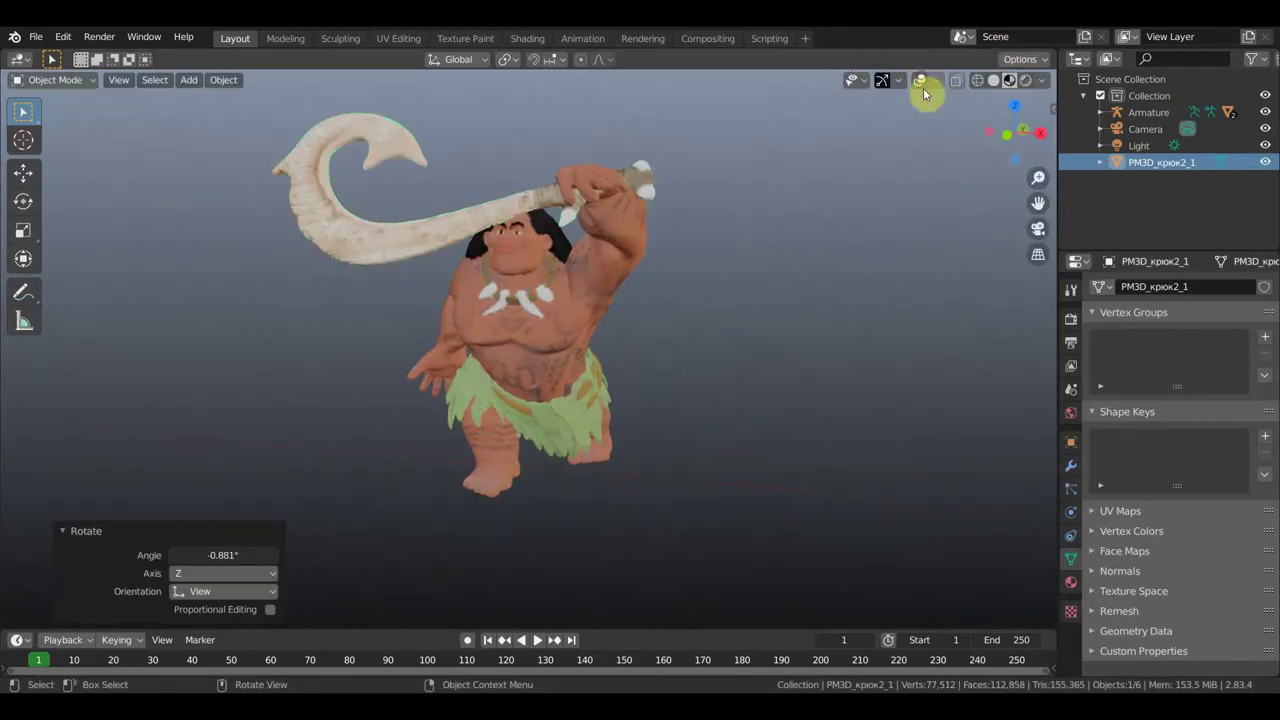
middle_click_drag(822, 238, 734, 357)
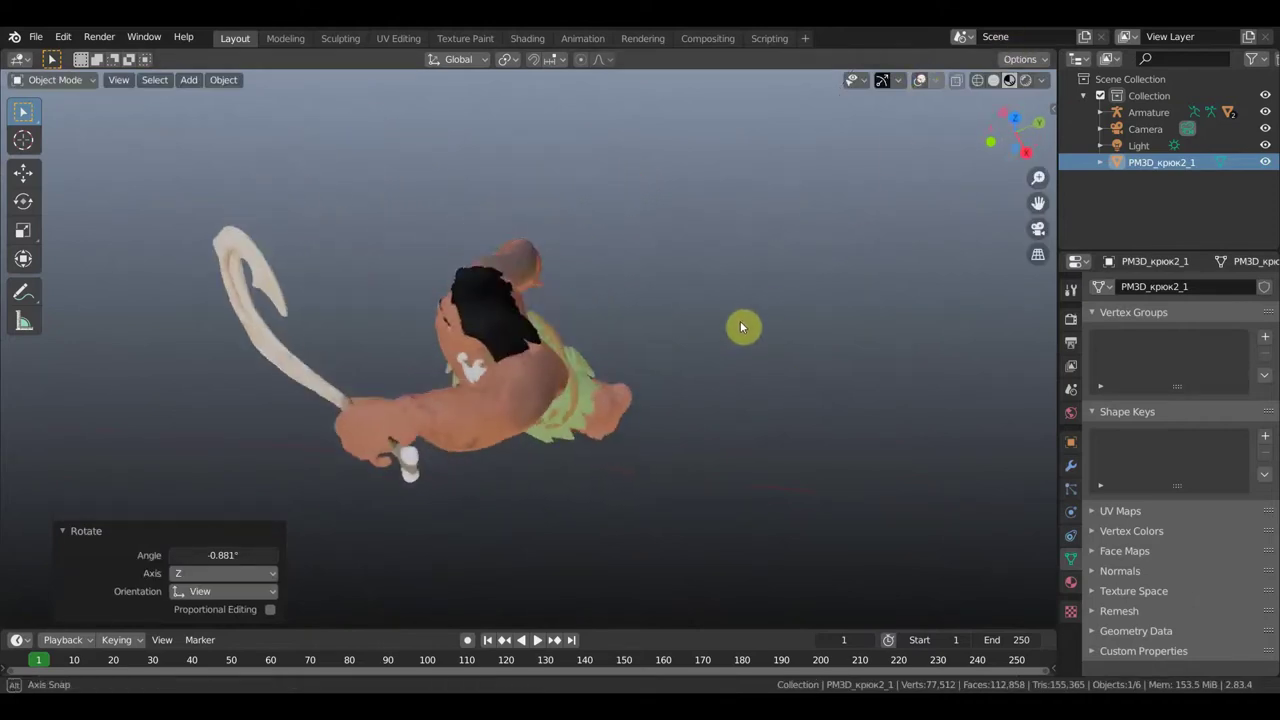
Rotate the hook a few degrees and shift it within Maui's grip.
mouse_move(732, 354)
middle_mouse_down()
mouse_move(829, 303)
mouse_move(847, 254)
mouse_move(814, 249)
middle_mouse_up()
scroll(855, 220, "up", 3)
middle_click_drag(859, 147, 851, 151)
mouse_move(785, 218)
middle_mouse_down()
mouse_move(906, 237)
mouse_move(924, 295)
middle_mouse_up()
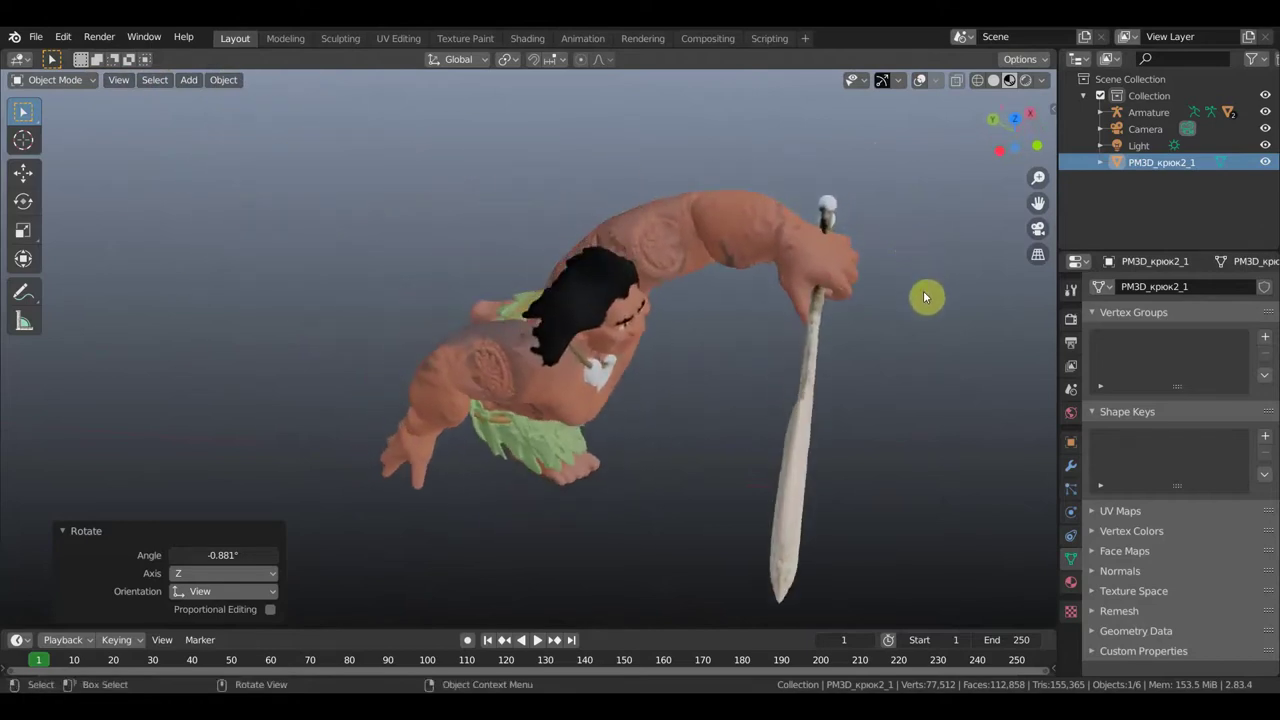
key("r")
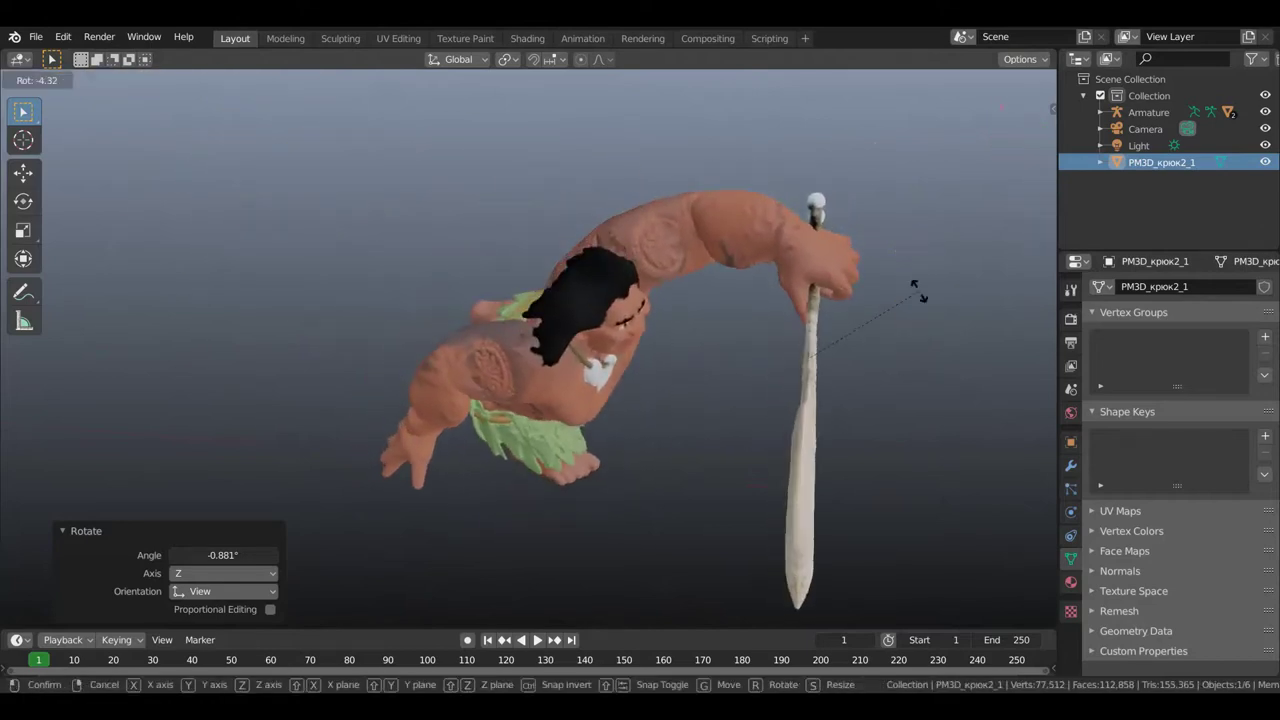
left_click(922, 295)
key("g")
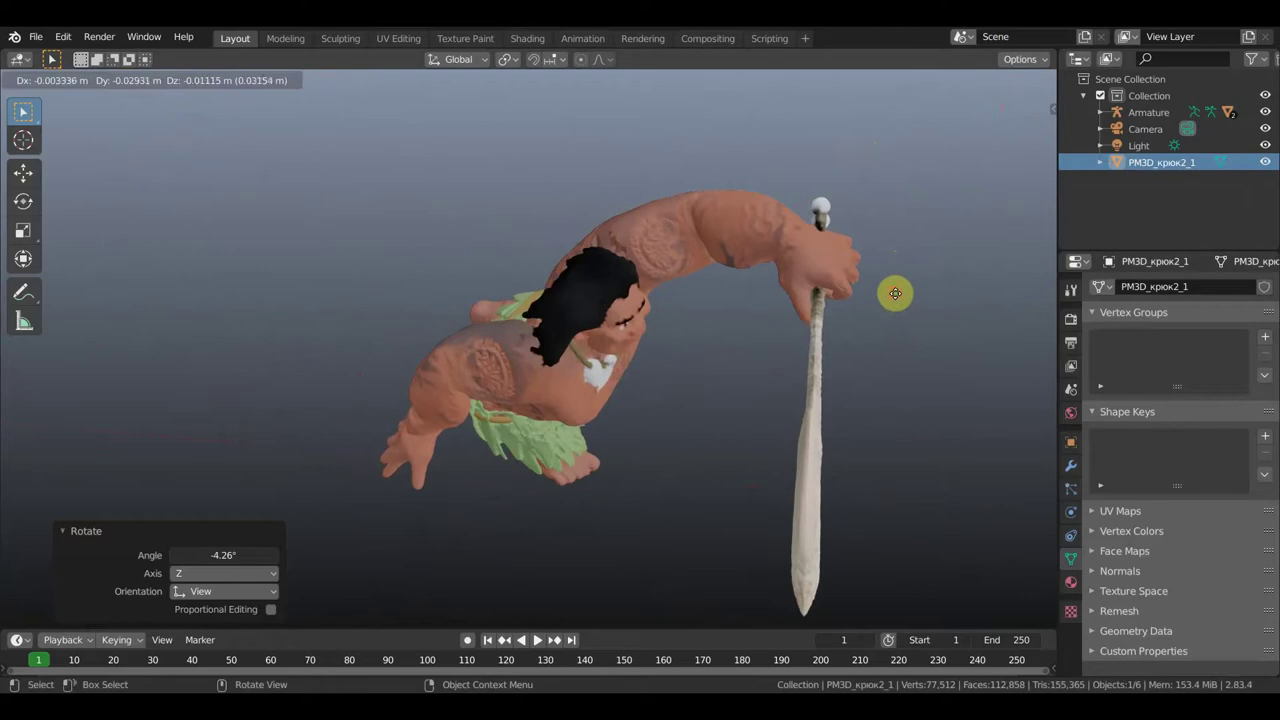
left_click(895, 293)
Scale the hook up by 1.192, inspect it front and back, and restore overlays.
key("s")
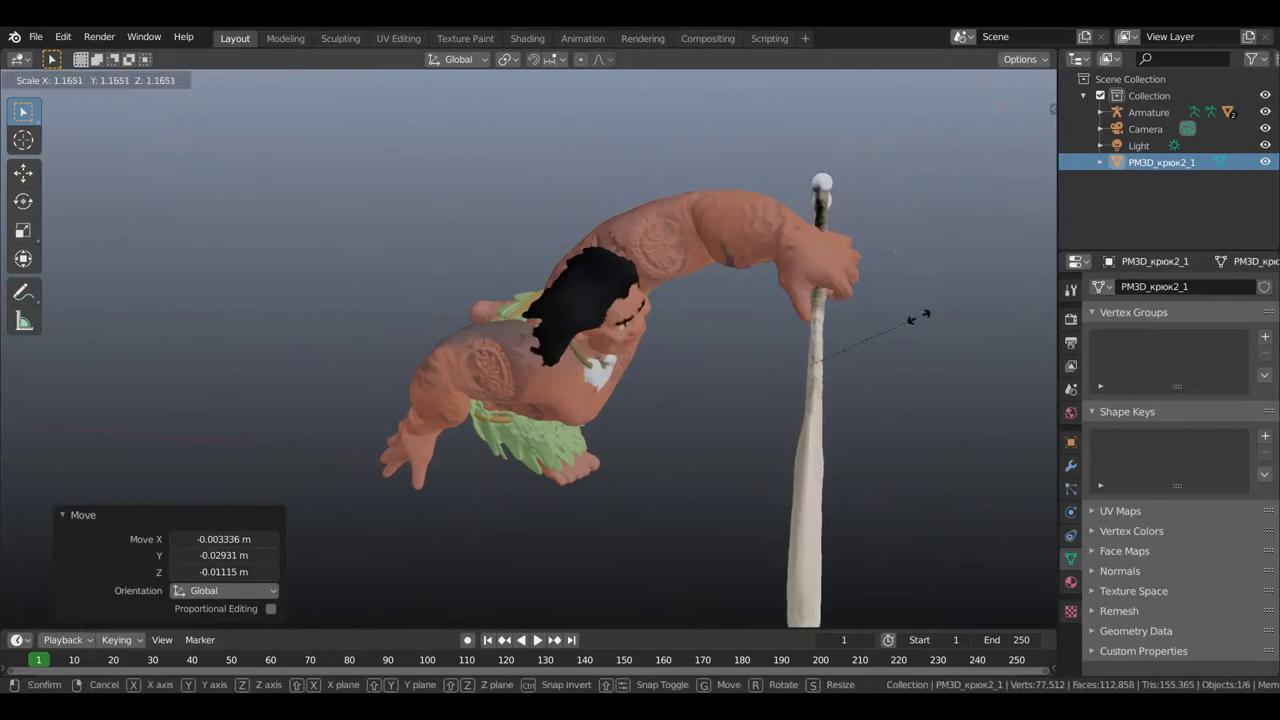
left_click(913, 323)
mouse_move(924, 330)
middle_mouse_down()
mouse_move(812, 234)
mouse_move(818, 214)
mouse_move(854, 234)
mouse_move(926, 235)
mouse_move(986, 257)
mouse_move(1034, 251)
mouse_move(943, 354)
mouse_move(817, 245)
mouse_move(836, 241)
middle_mouse_up()
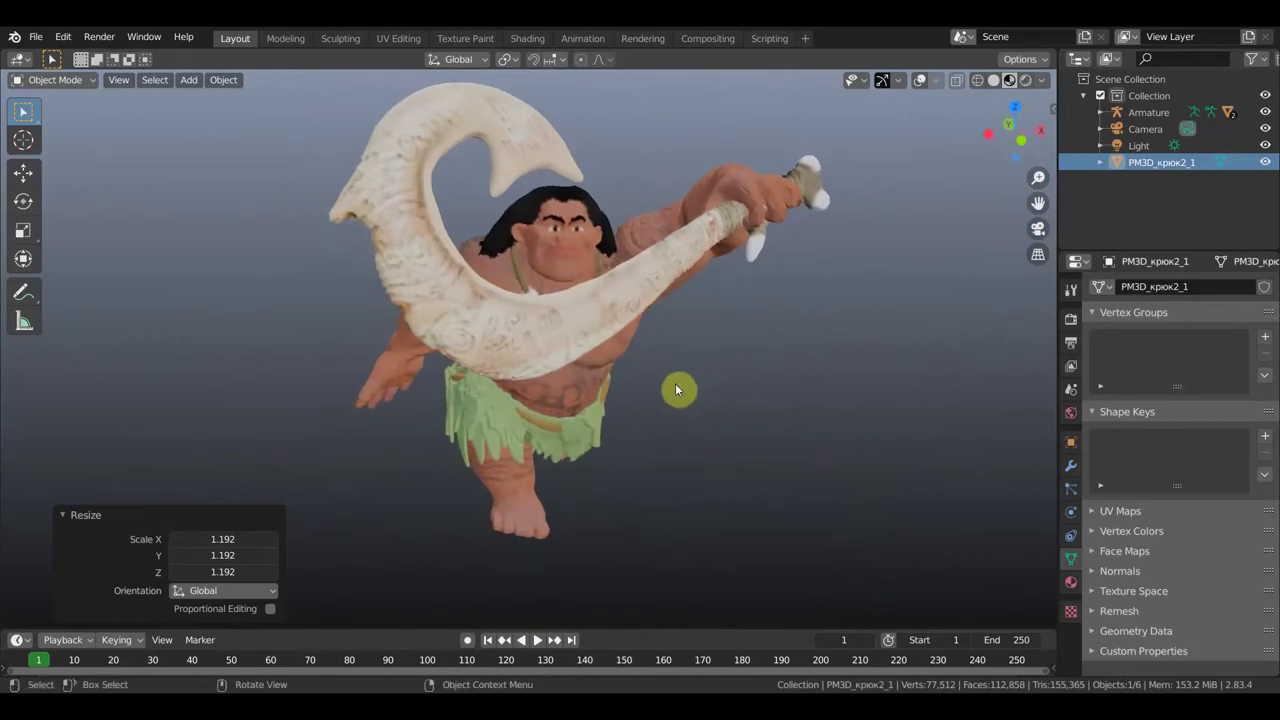
mouse_move(583, 481)
middle_mouse_down()
mouse_move(694, 454)
mouse_move(871, 440)
mouse_move(653, 472)
middle_mouse_up()
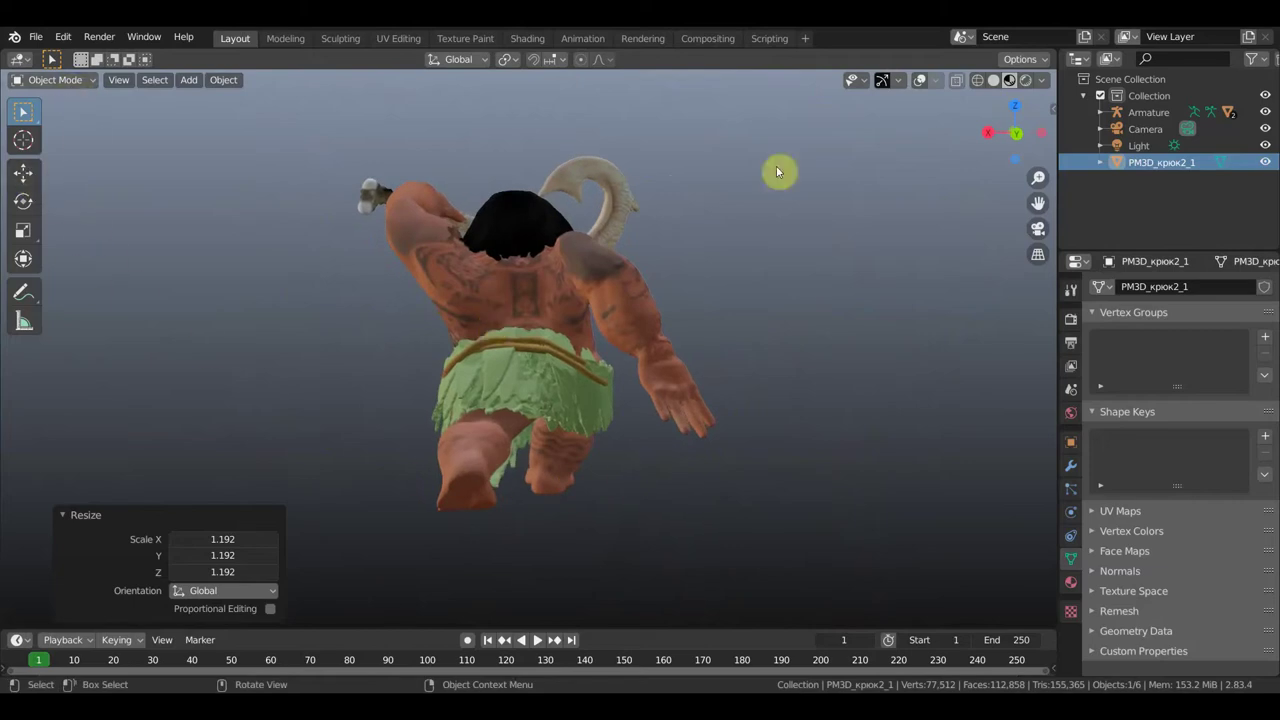
left_click(920, 80)
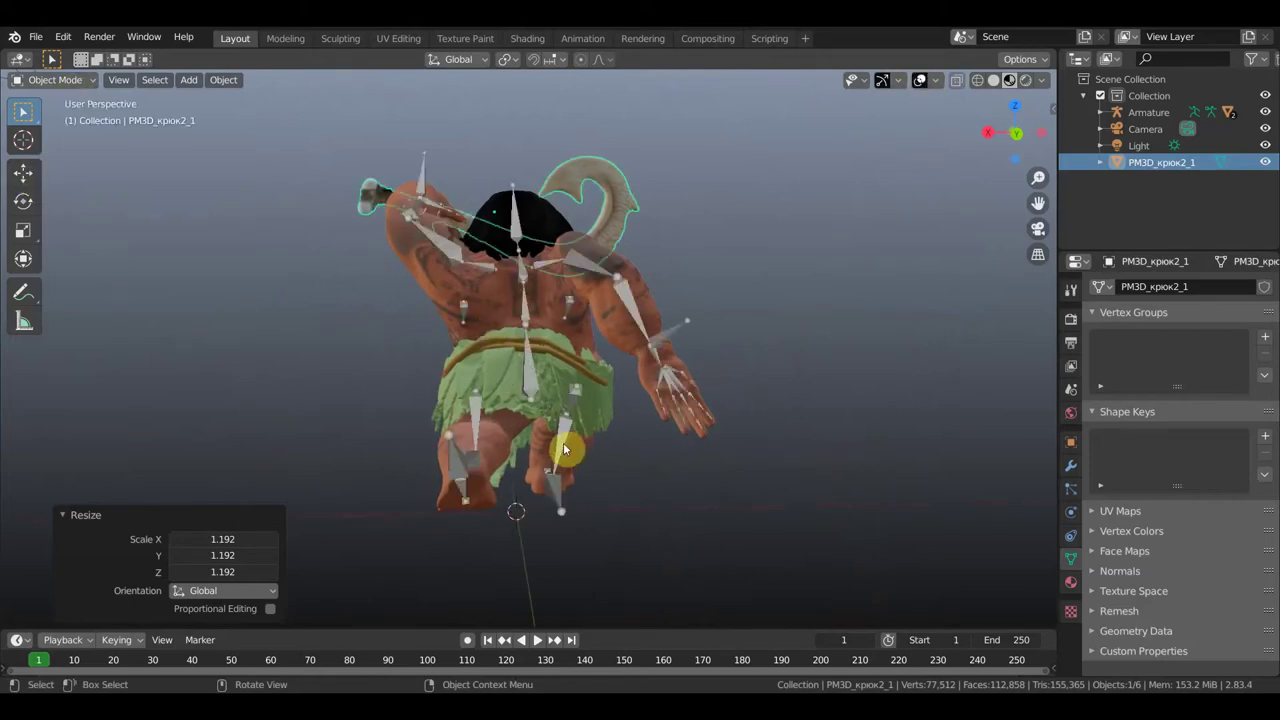
Select Maui's armature and switch it into Pose Mode.
left_click(563, 450)
left_click(56, 80)
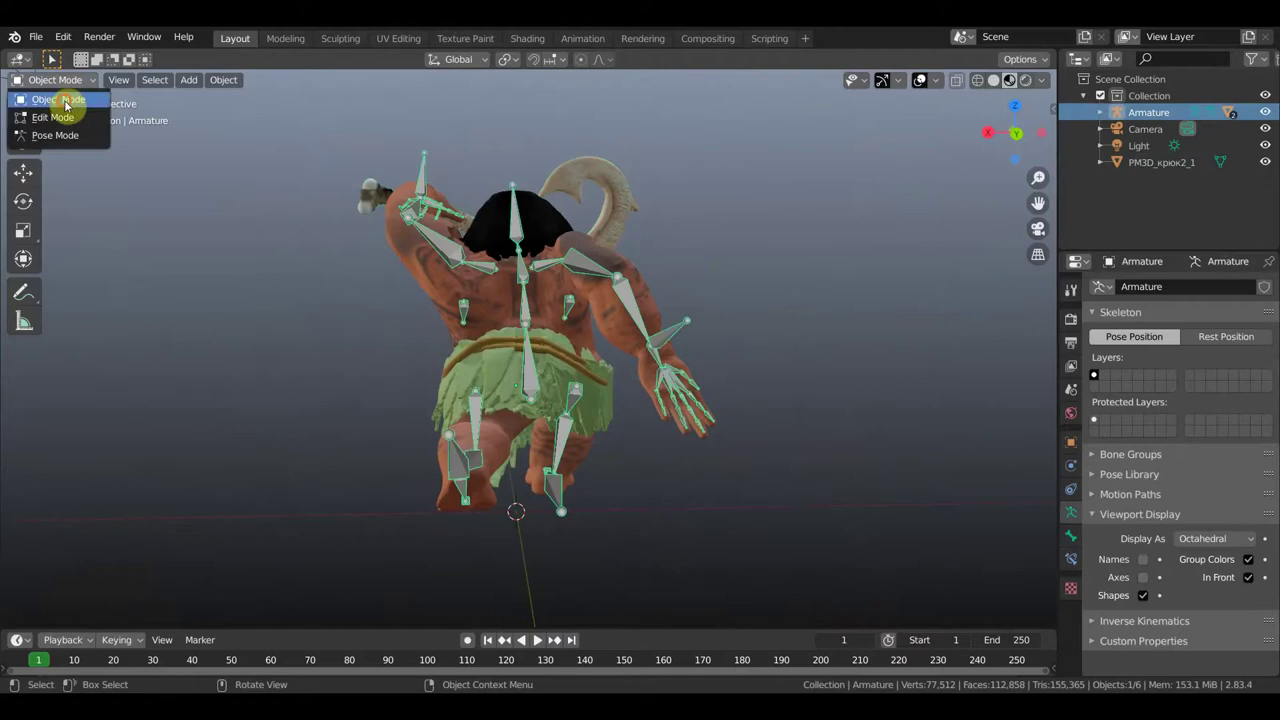
left_click(66, 101)
left_click(46, 80)
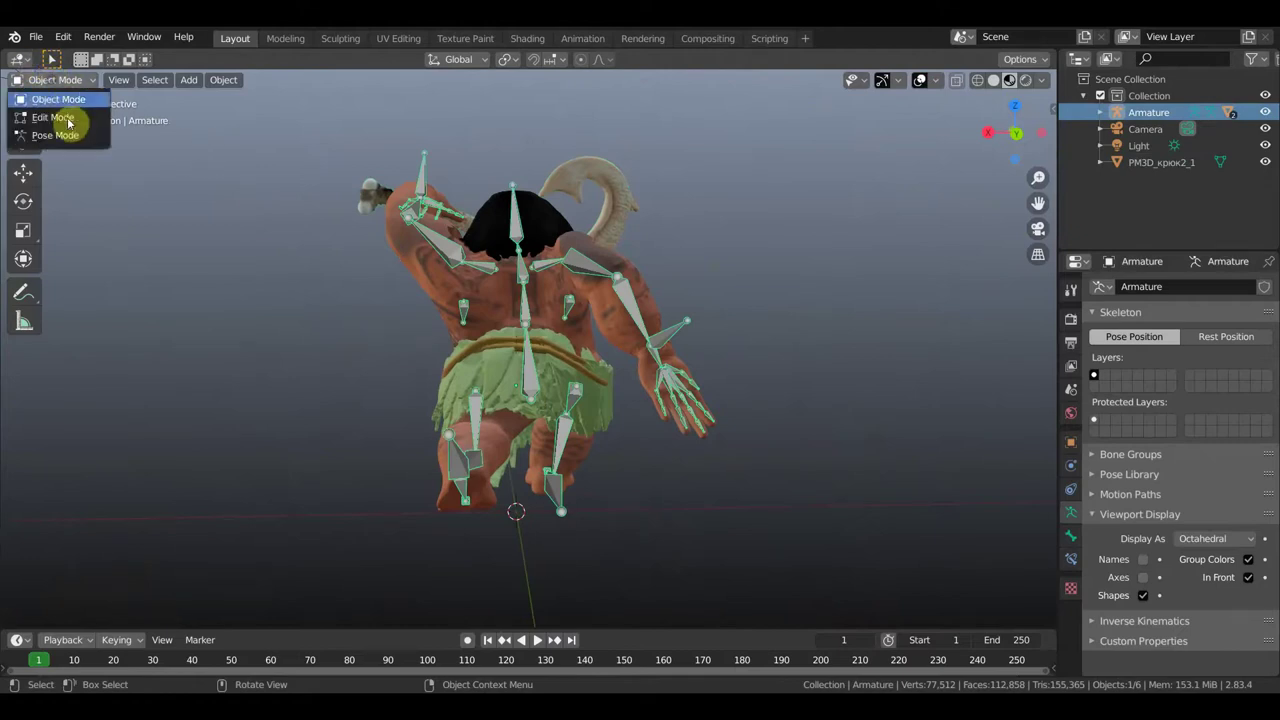
left_click(68, 137)
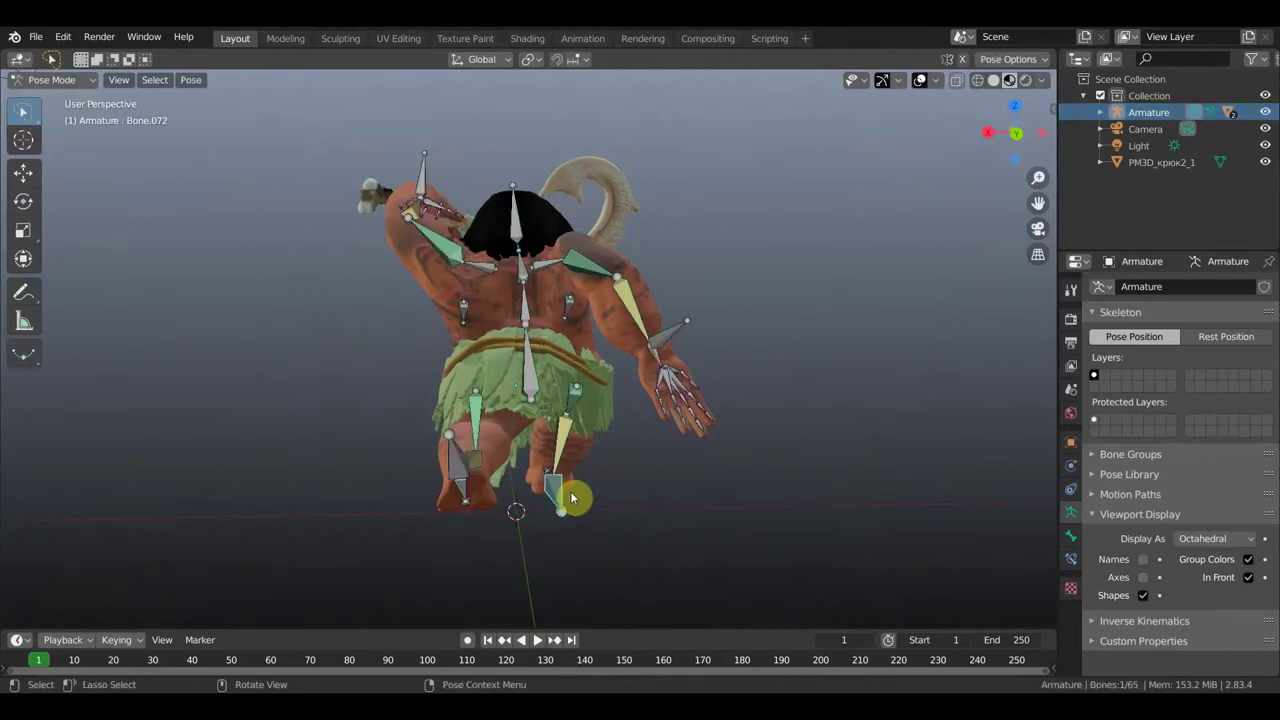
Reposition the foot bone and the pelvis bone.
left_click_drag(568, 495, 551, 440)
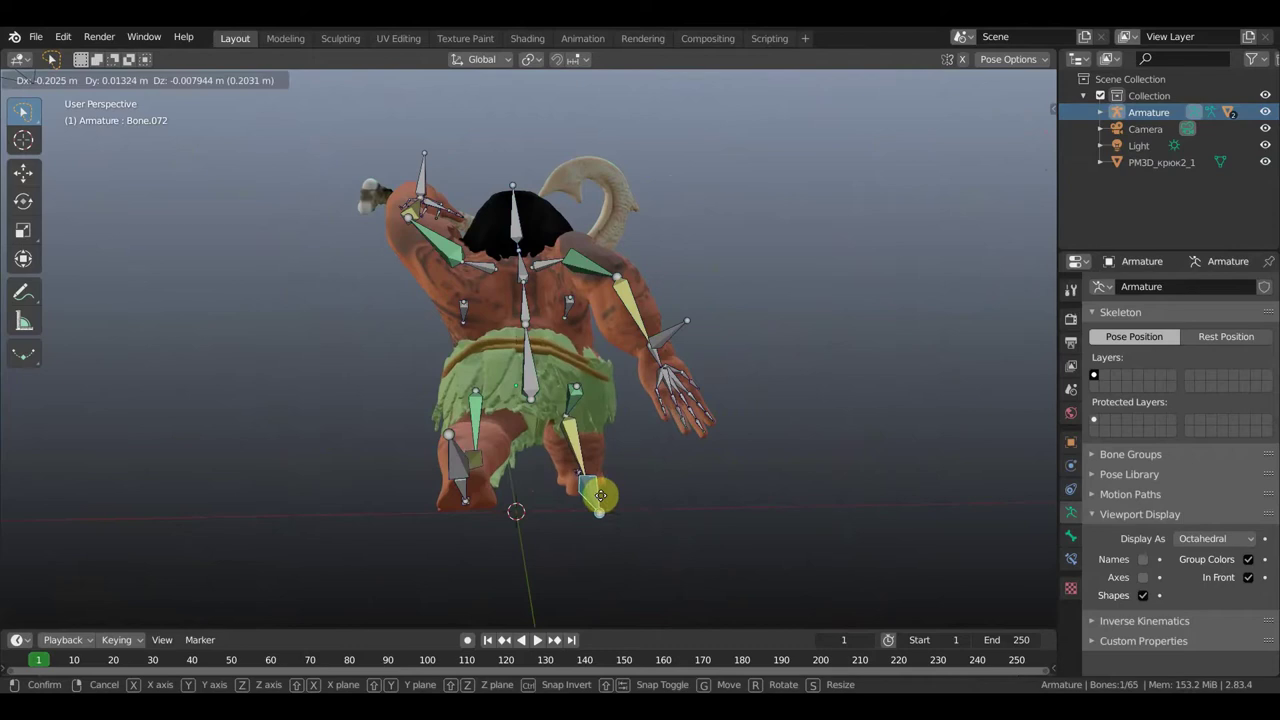
left_click(531, 348)
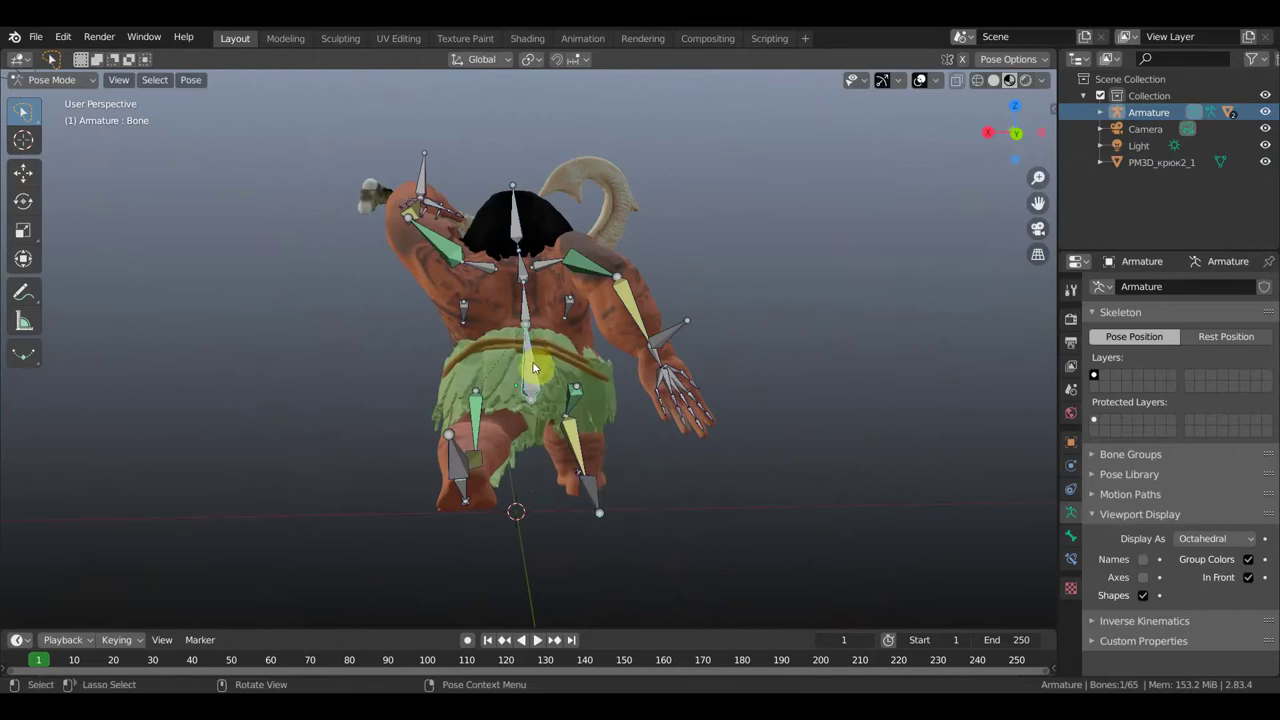
key("g")
left_click(538, 352)
mouse_move(543, 357)
middle_mouse_down()
mouse_move(732, 399)
mouse_move(831, 391)
mouse_move(689, 413)
mouse_move(845, 432)
middle_mouse_up()
Move the upper-arm bone and rotate it down by 49.9°.
left_click(480, 370)
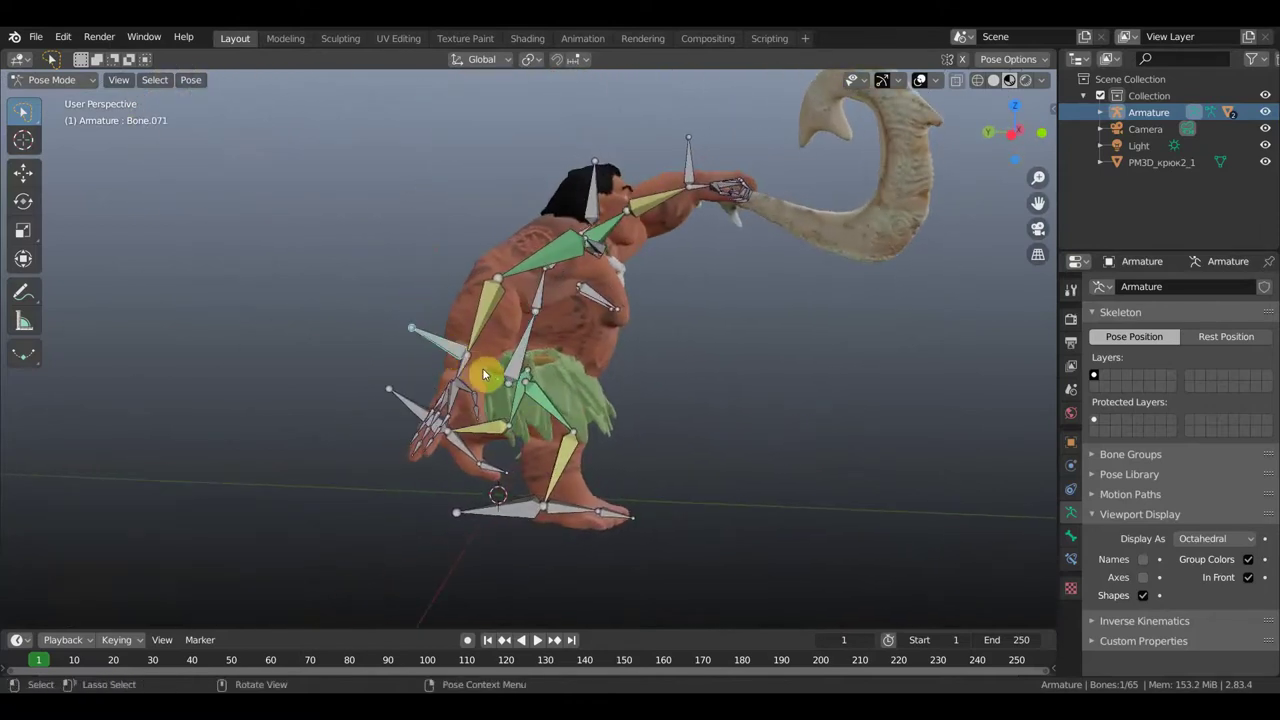
key("g")
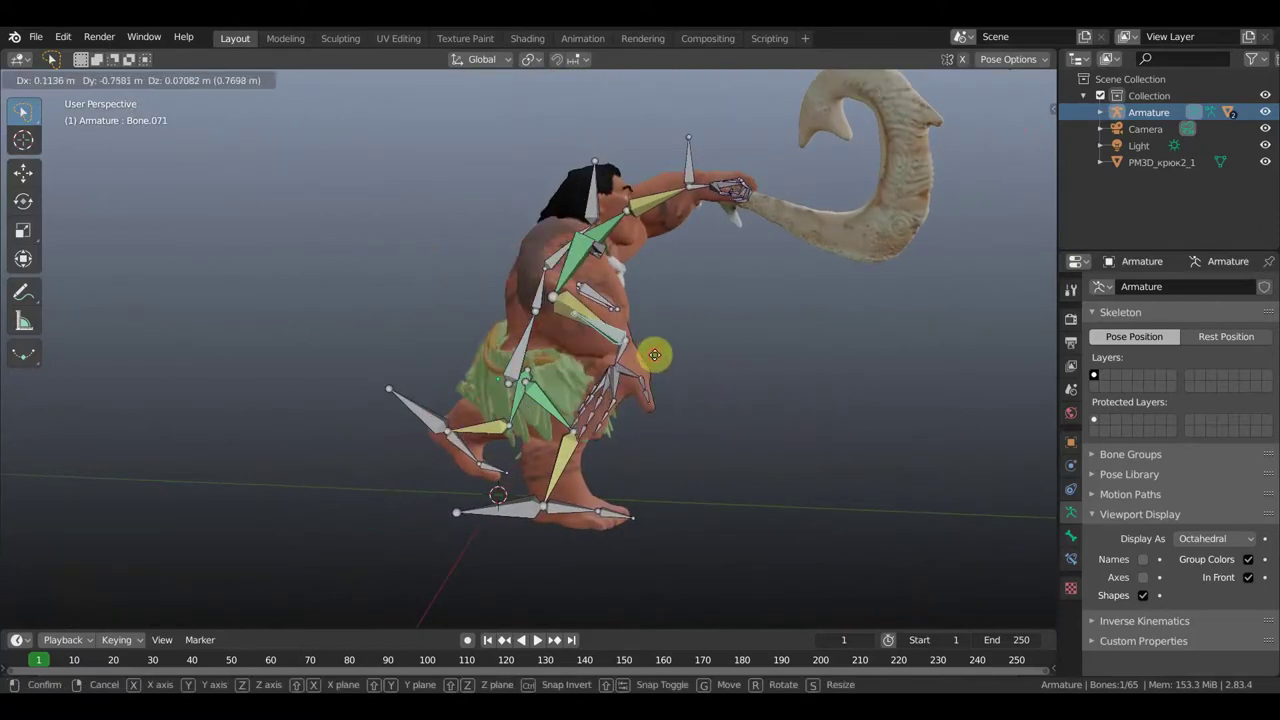
left_click(688, 402)
key("r")
left_click(660, 360)
middle_click_drag(660, 360, 593, 323)
key("r")
left_click(545, 535)
mouse_move(601, 465)
middle_mouse_down()
mouse_move(627, 460)
mouse_move(570, 572)
mouse_move(640, 560)
middle_mouse_up()
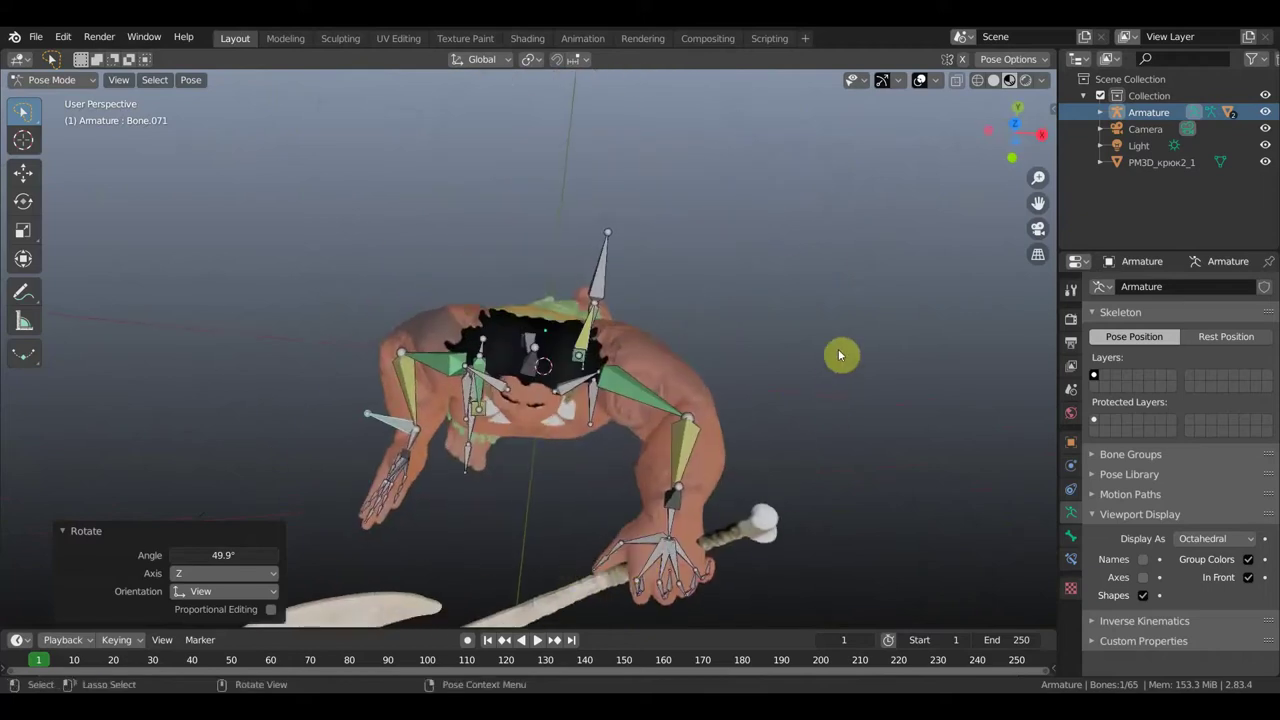
Rotate and reposition the left arm bone, lowering it toward the hip.
key("r")
left_click(688, 150)
key("g")
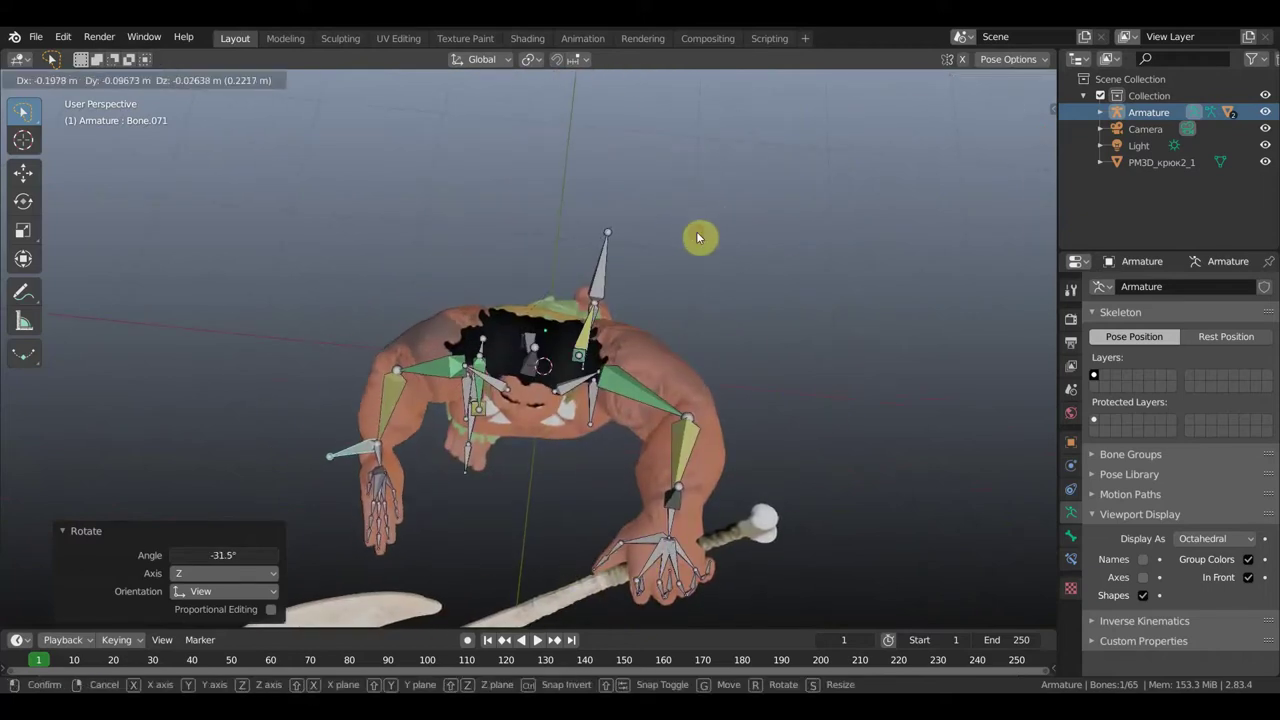
left_click(705, 245)
mouse_move(745, 317)
middle_mouse_down()
mouse_move(769, 225)
mouse_move(706, 357)
mouse_move(720, 349)
mouse_move(740, 370)
middle_mouse_up()
key("r")
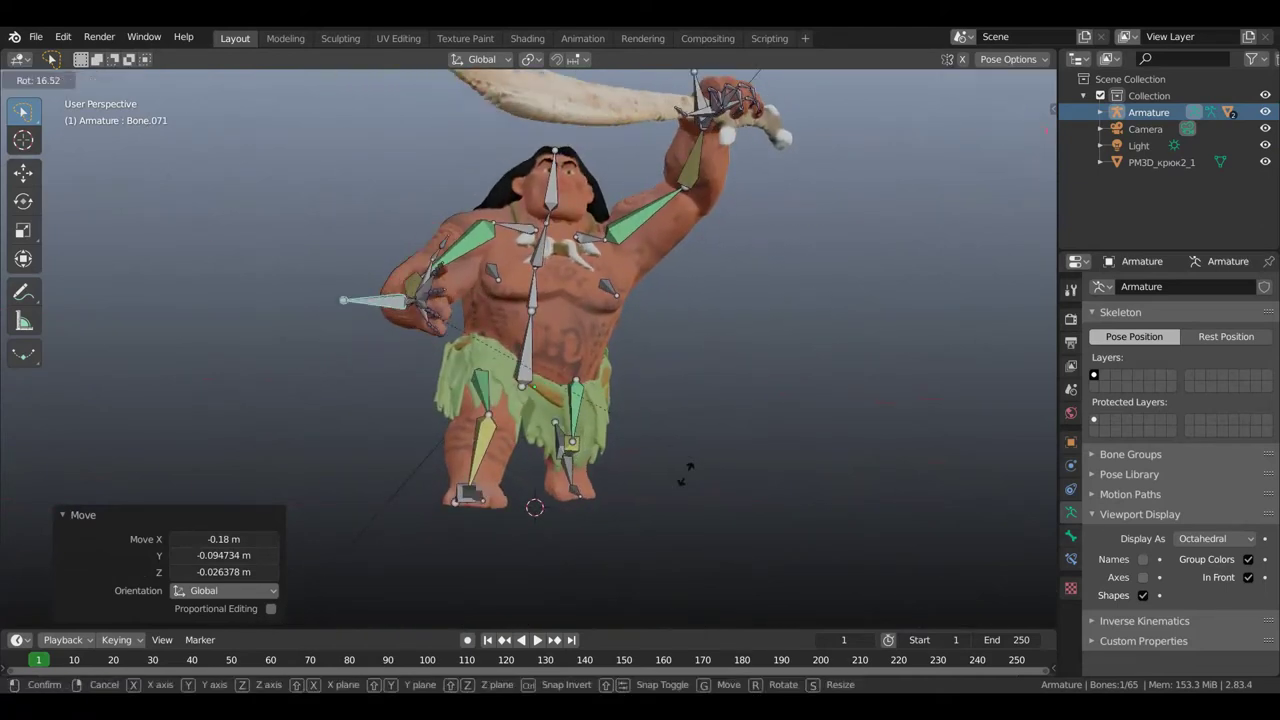
left_click(374, 550)
mouse_move(374, 550)
middle_mouse_down()
mouse_move(654, 517)
mouse_move(640, 526)
mouse_move(764, 470)
mouse_move(706, 423)
middle_mouse_up()
Tilt the hand bone and curl several selected finger bones inward.
key("r")
left_click(737, 451)
scroll(738, 420, "up", 3)
left_click(728, 377)
middle_click_drag(728, 377, 561, 368)
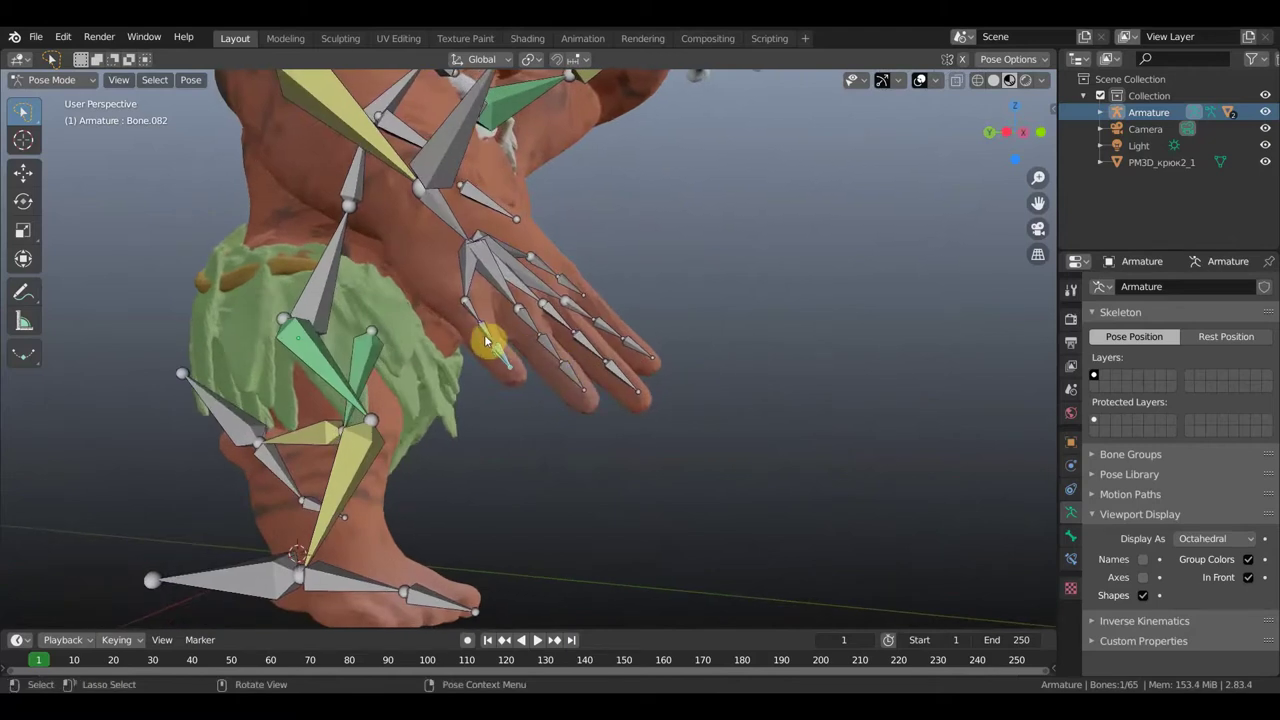
left_click(528, 318)
middle_click_drag(503, 332, 491, 362)
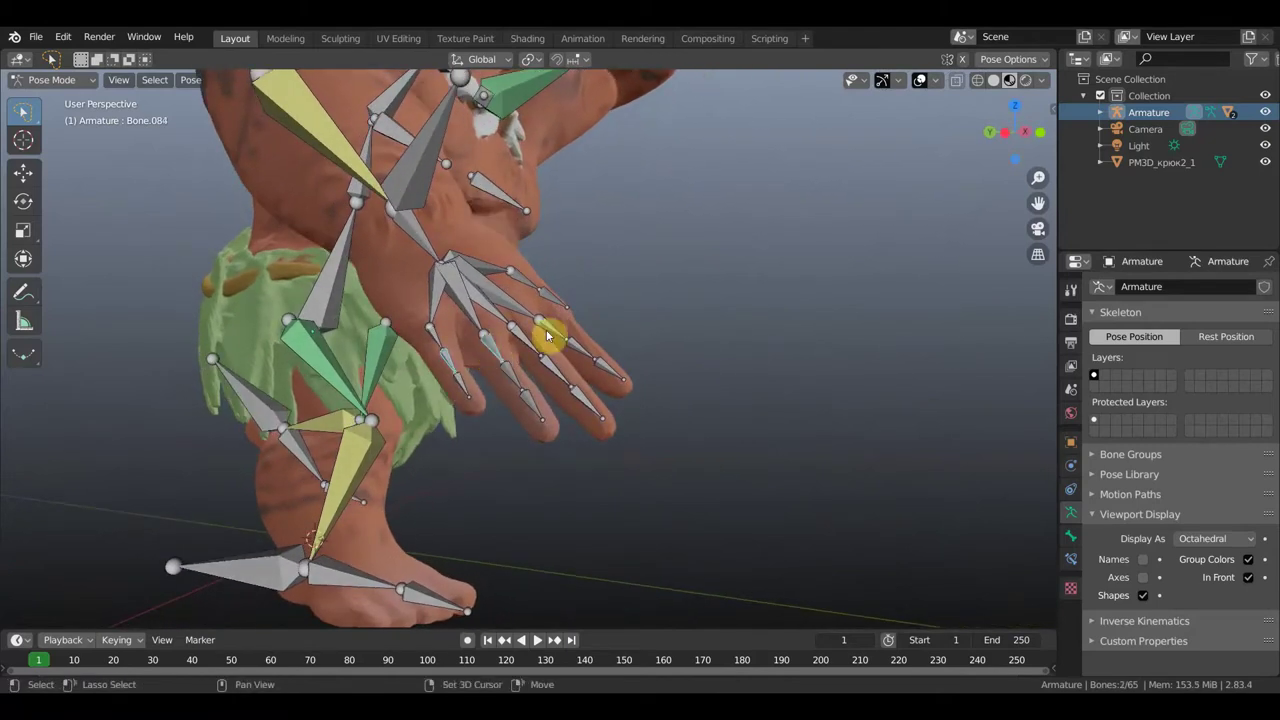
left_click(474, 352, "shift")
mouse_move(509, 362)
middle_mouse_down()
mouse_move(491, 363)
mouse_move(577, 360)
middle_mouse_up()
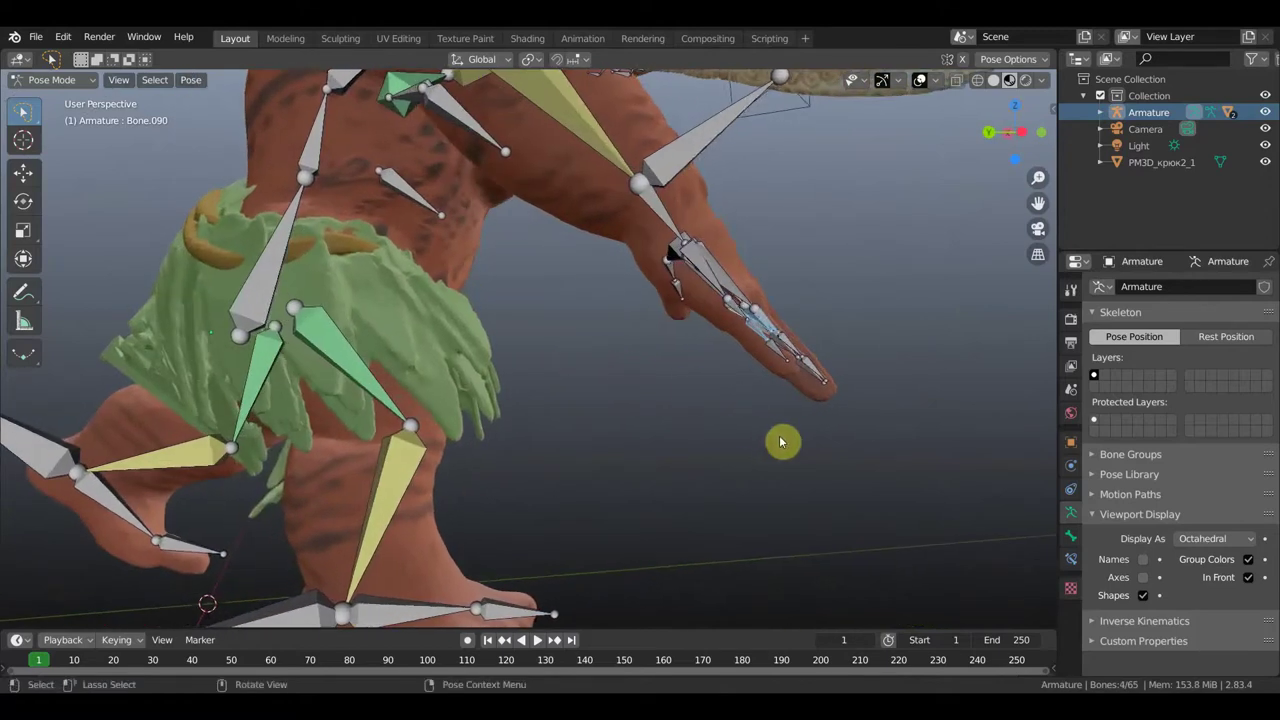
key("r")
left_click(760, 494)
Bend the pinky finger bone by 45.1°.
mouse_move(749, 463)
middle_mouse_down()
mouse_move(700, 463)
mouse_move(711, 463)
mouse_move(612, 366)
middle_mouse_up()
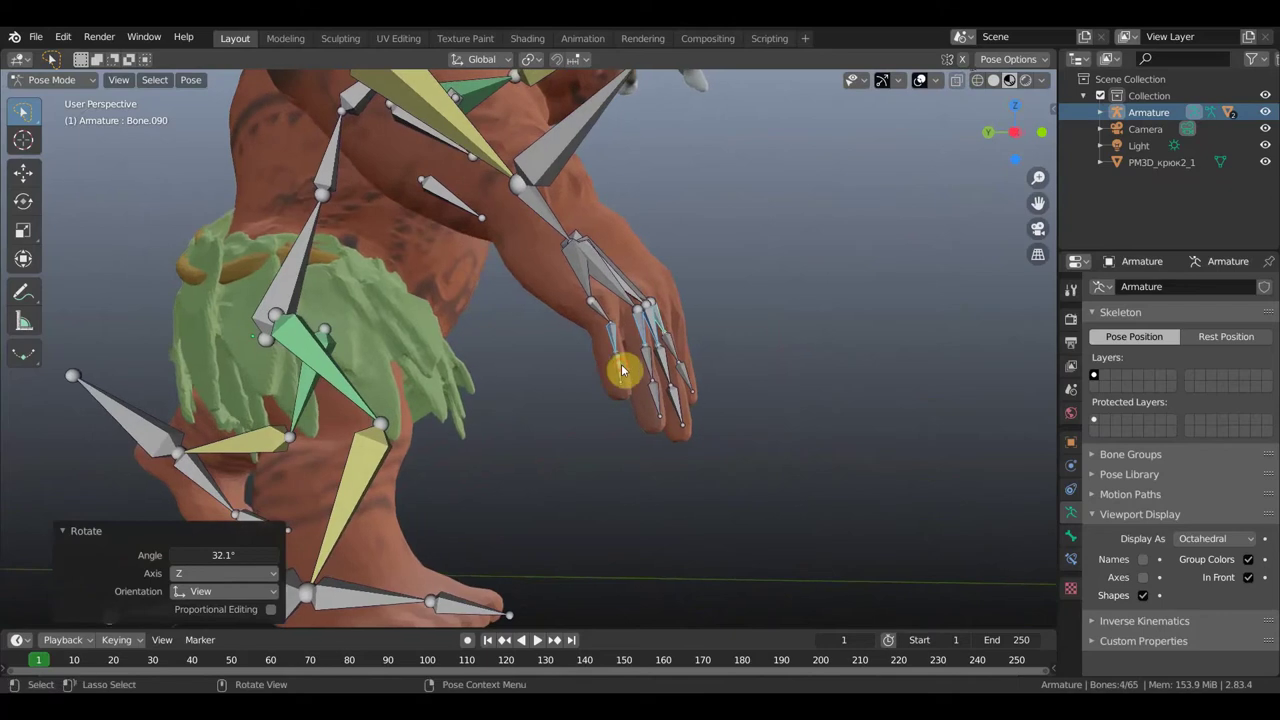
left_click(635, 371)
mouse_move(652, 373)
middle_mouse_down()
mouse_move(598, 388)
mouse_move(523, 371)
middle_mouse_up()
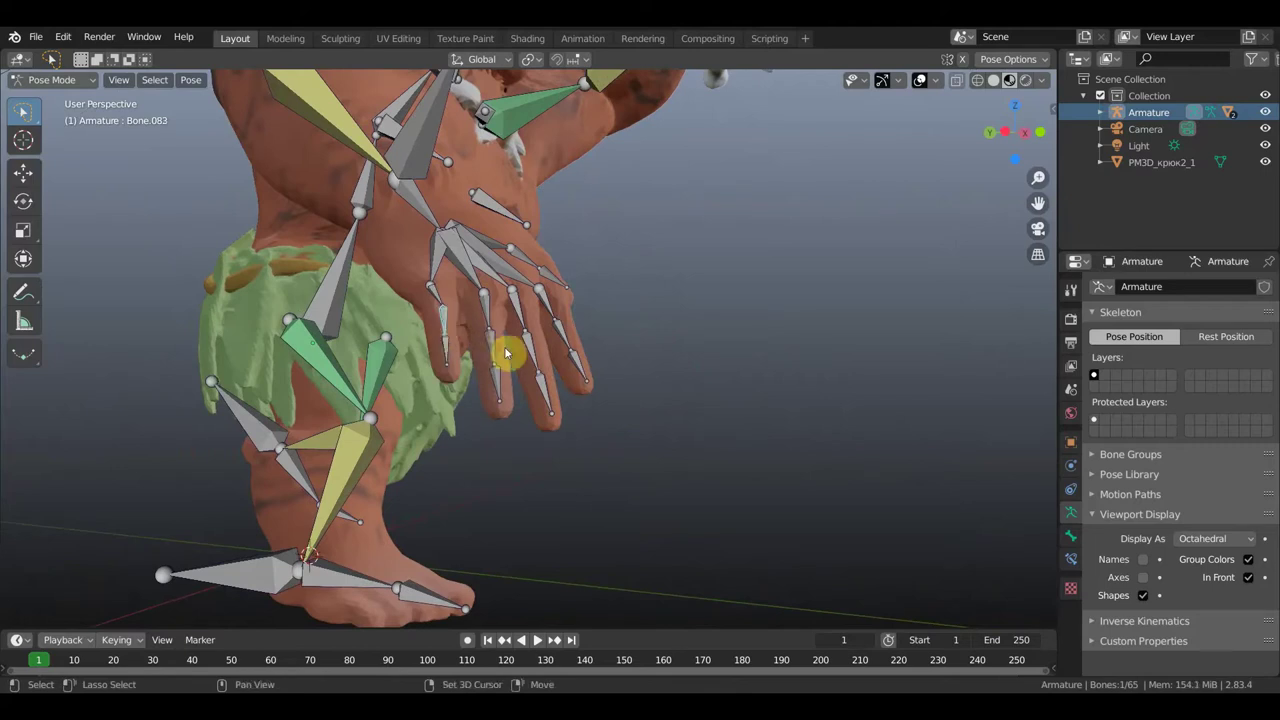
left_click(594, 371)
mouse_move(594, 371)
middle_mouse_down()
mouse_move(669, 377)
mouse_move(806, 429)
middle_mouse_up()
key("r")
left_click(713, 466)
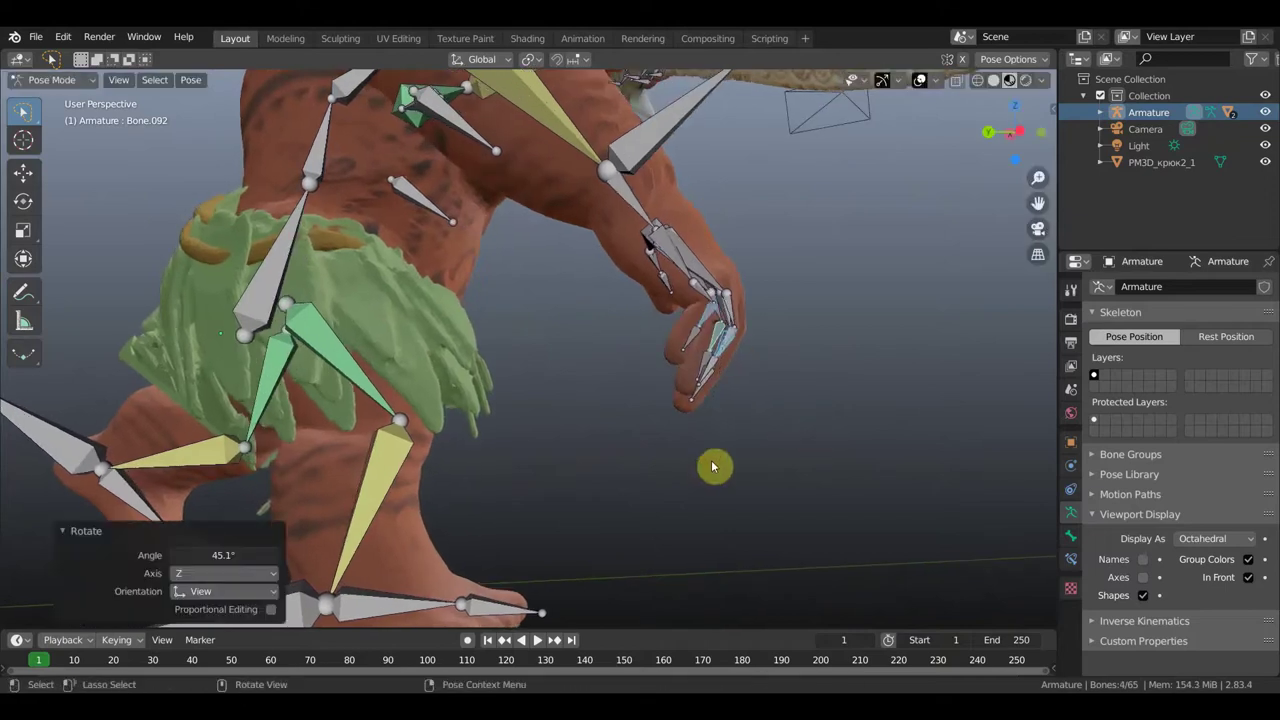
Tilt the selected fingers slightly and bend another individual finger bone.
middle_click_drag(640, 380, 578, 380)
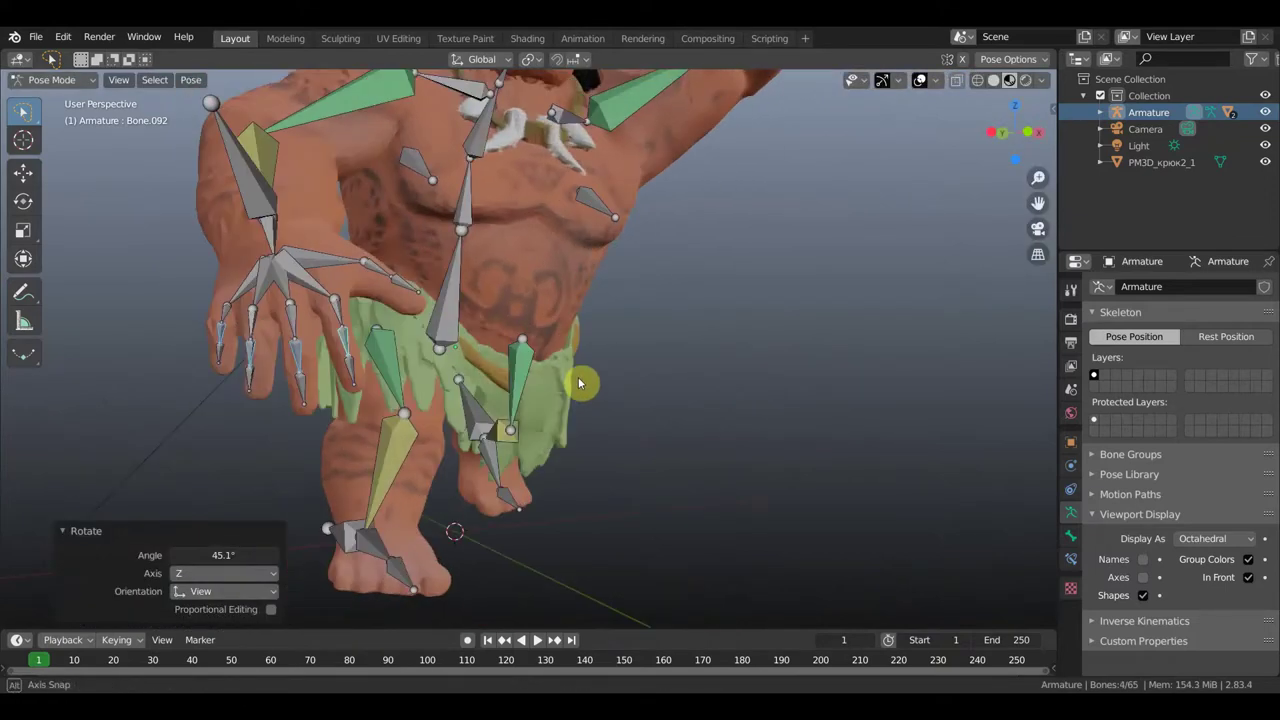
key("r")
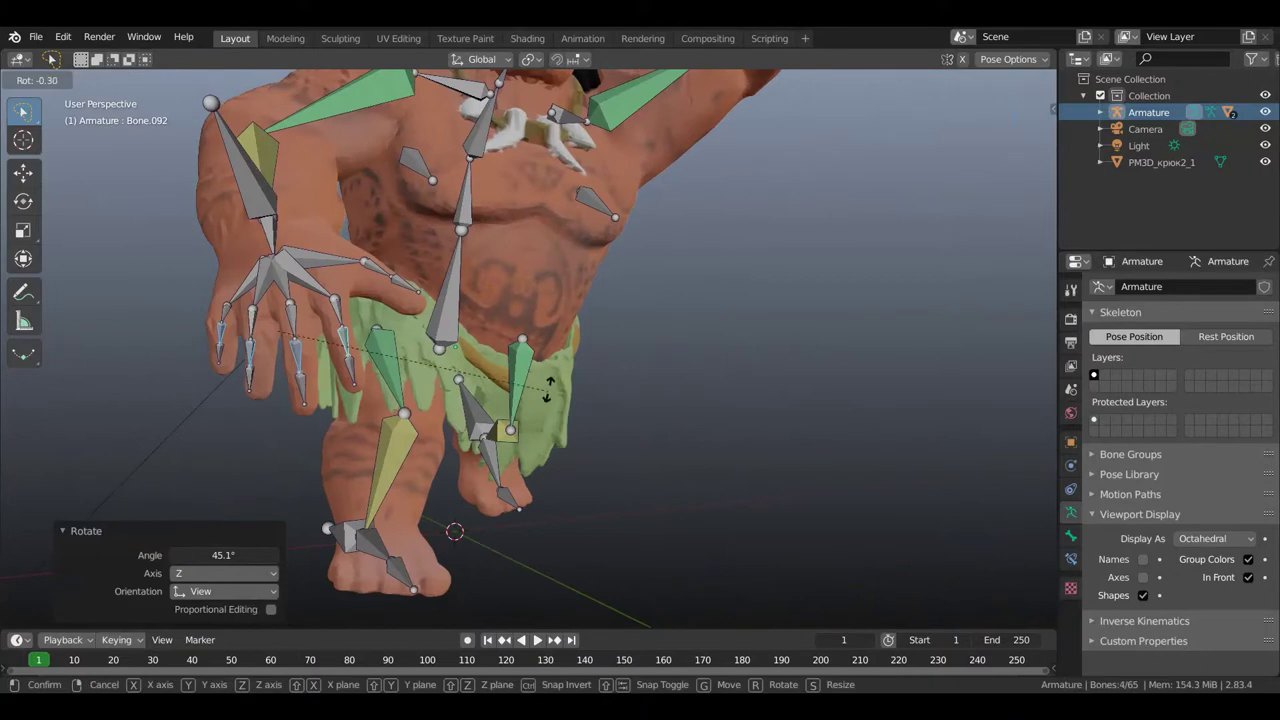
left_click(555, 370)
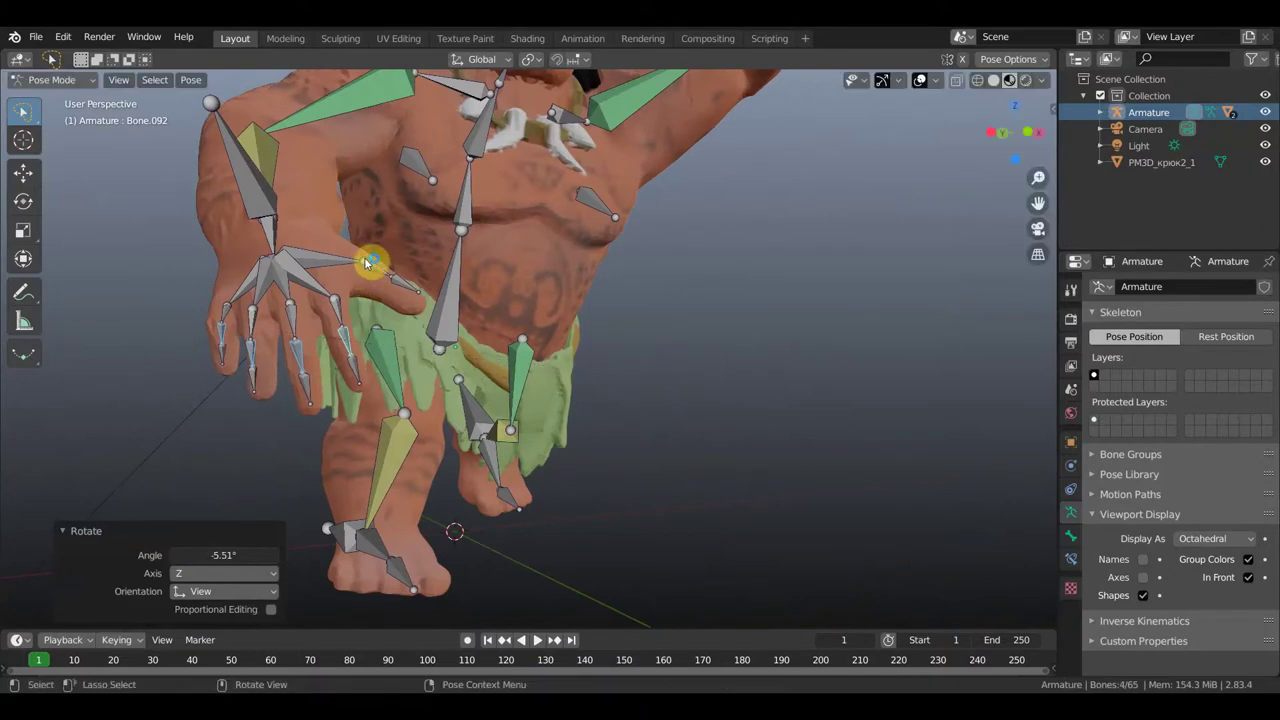
left_click(350, 262)
left_click(495, 311)
key("r")
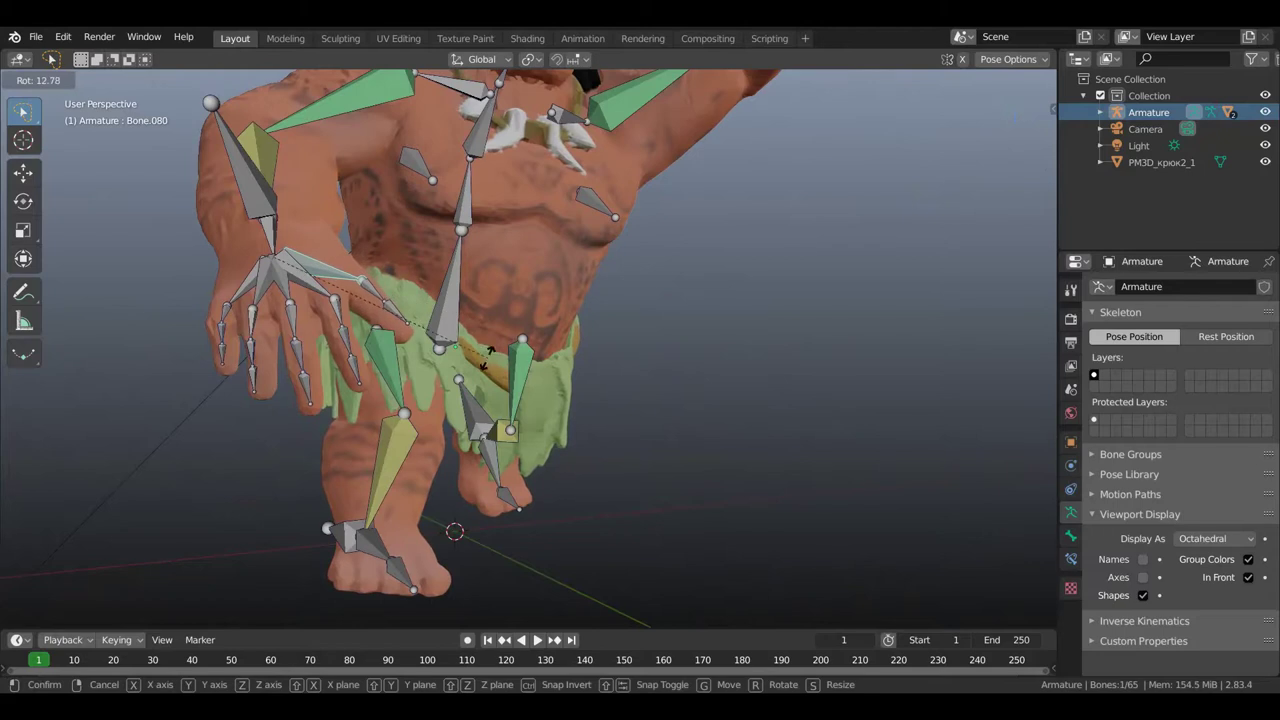
left_click(485, 364)
Bend the next finger bone 20.9° and zoom out to see the whole character.
left_click(401, 292)
key("r")
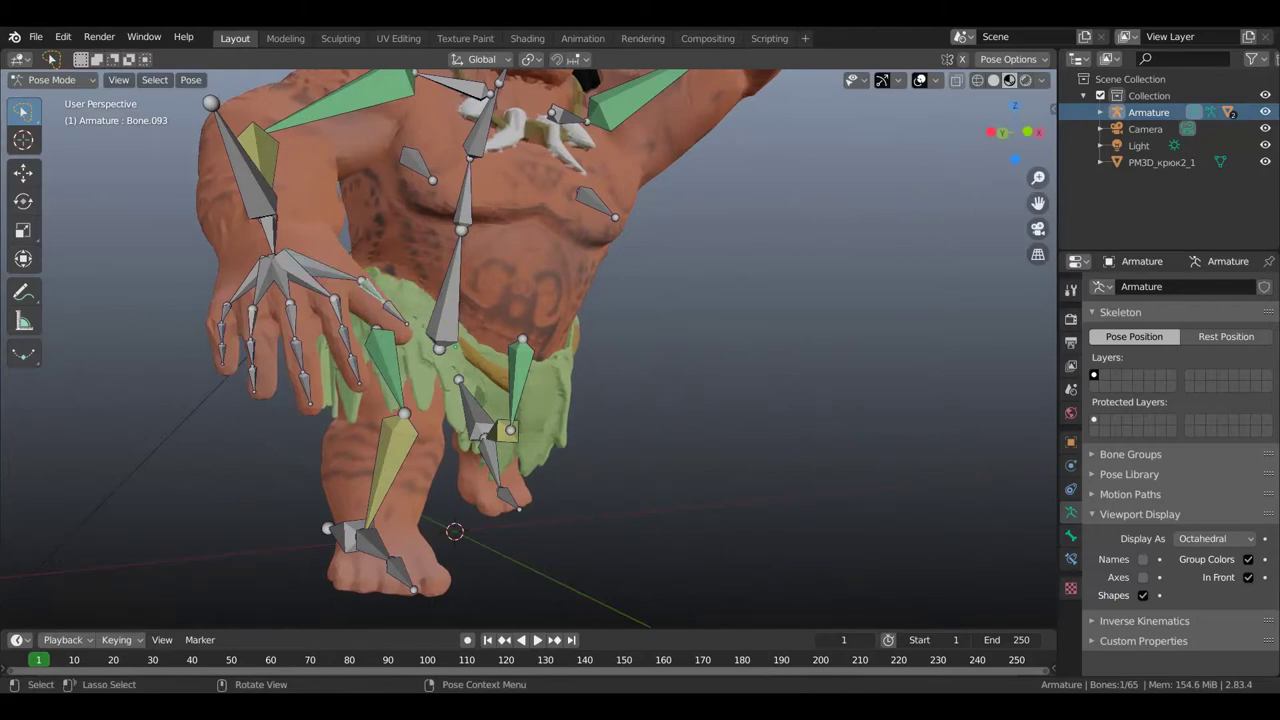
left_click(414, 337)
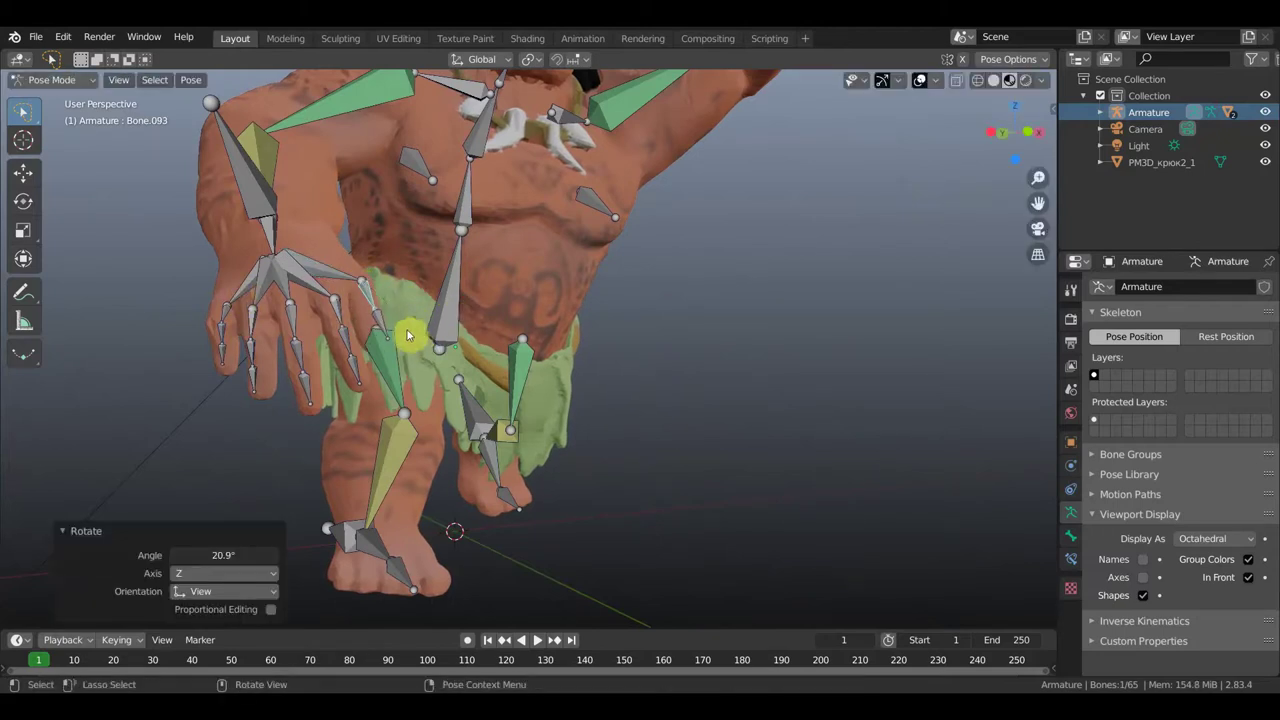
scroll(414, 333, "down", 2)
scroll(380, 334, "down", 2)
mouse_move(363, 340)
middle_mouse_down()
mouse_move(316, 358)
mouse_move(331, 357)
middle_mouse_up()
scroll(526, 344, "down", 2)
middle_click_drag(541, 348, 547, 352)
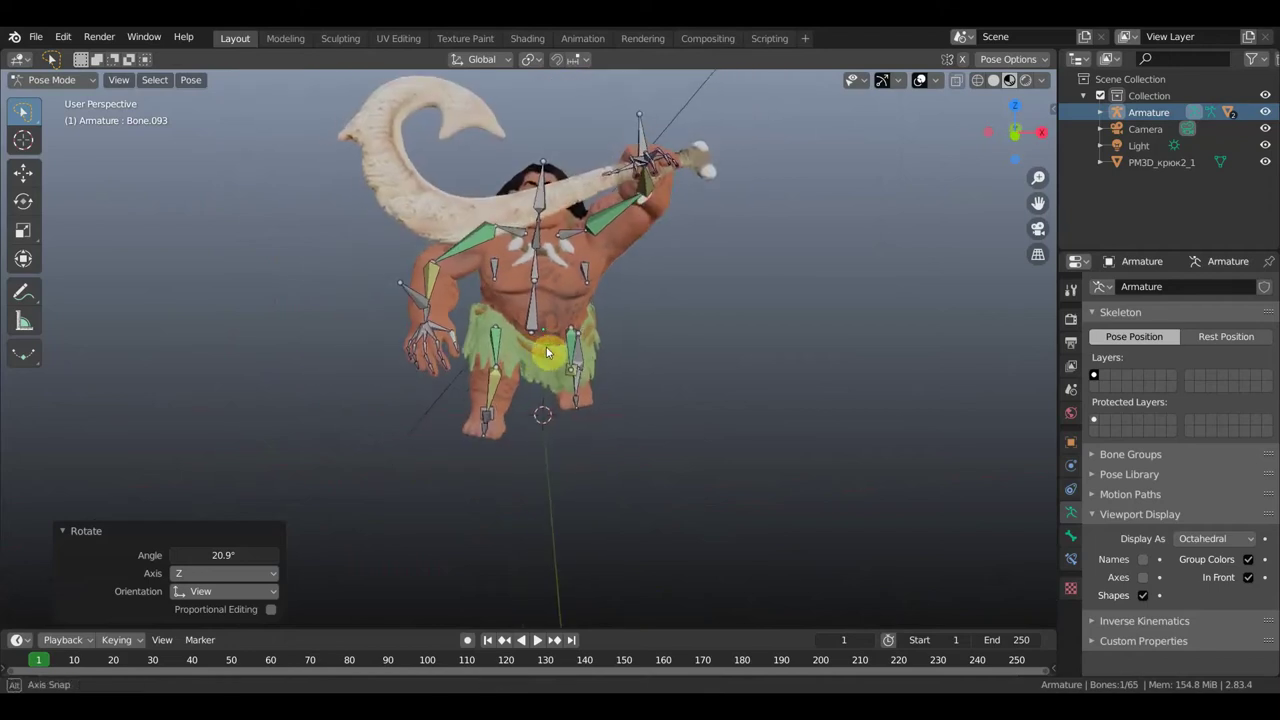
Lower the root bone into a crouch and preview the pose with overlays hidden.
left_click(568, 322)
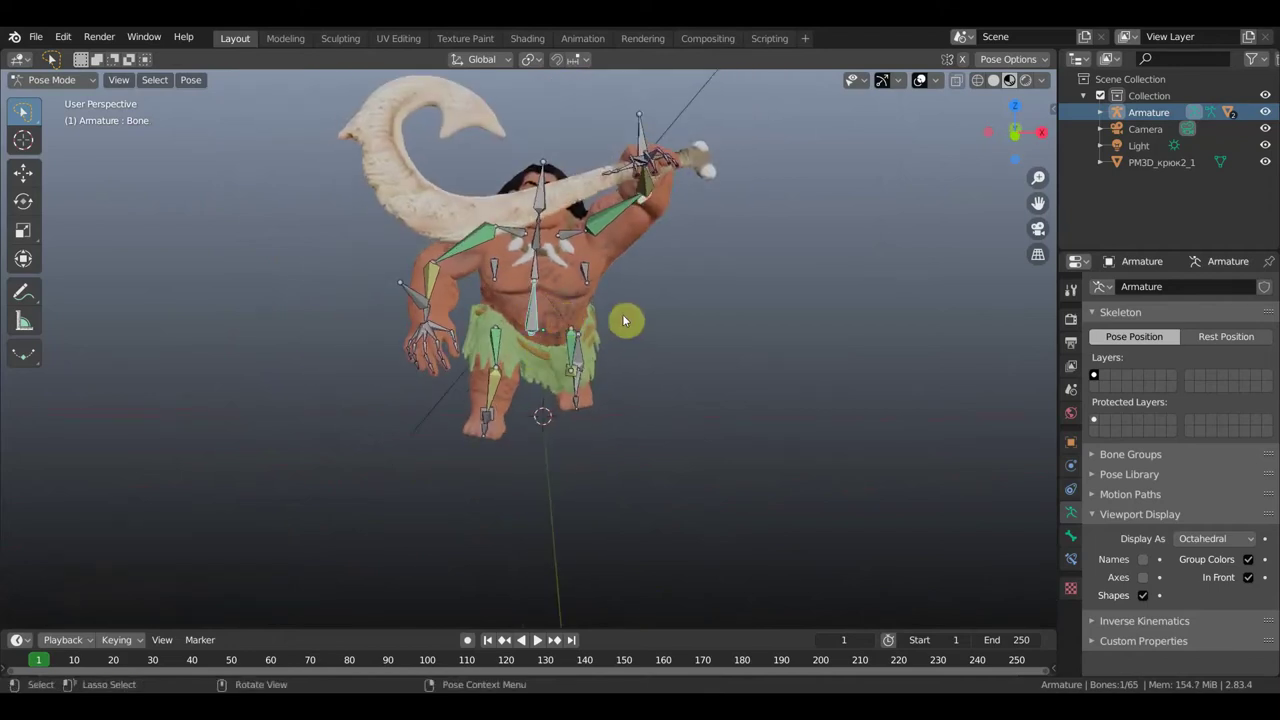
key("g")
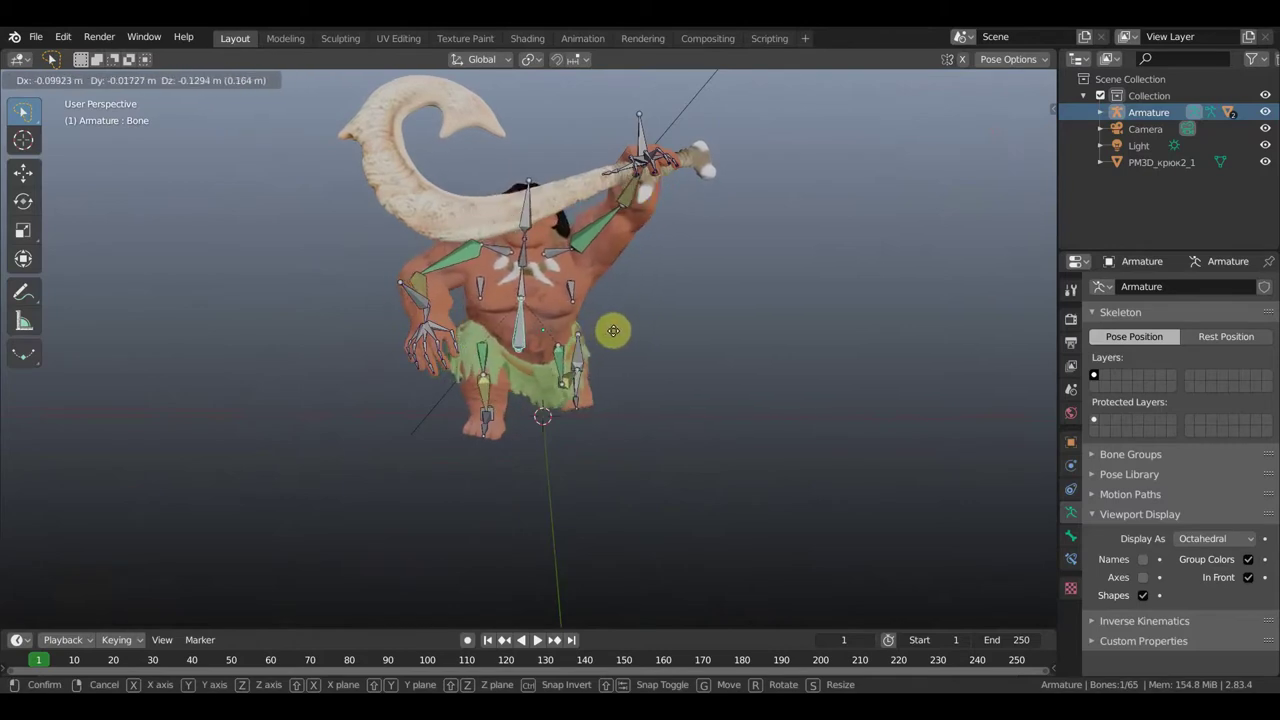
left_click(608, 330)
mouse_move(563, 334)
middle_mouse_down()
mouse_move(449, 329)
mouse_move(509, 343)
mouse_move(691, 340)
mouse_move(492, 323)
middle_mouse_up()
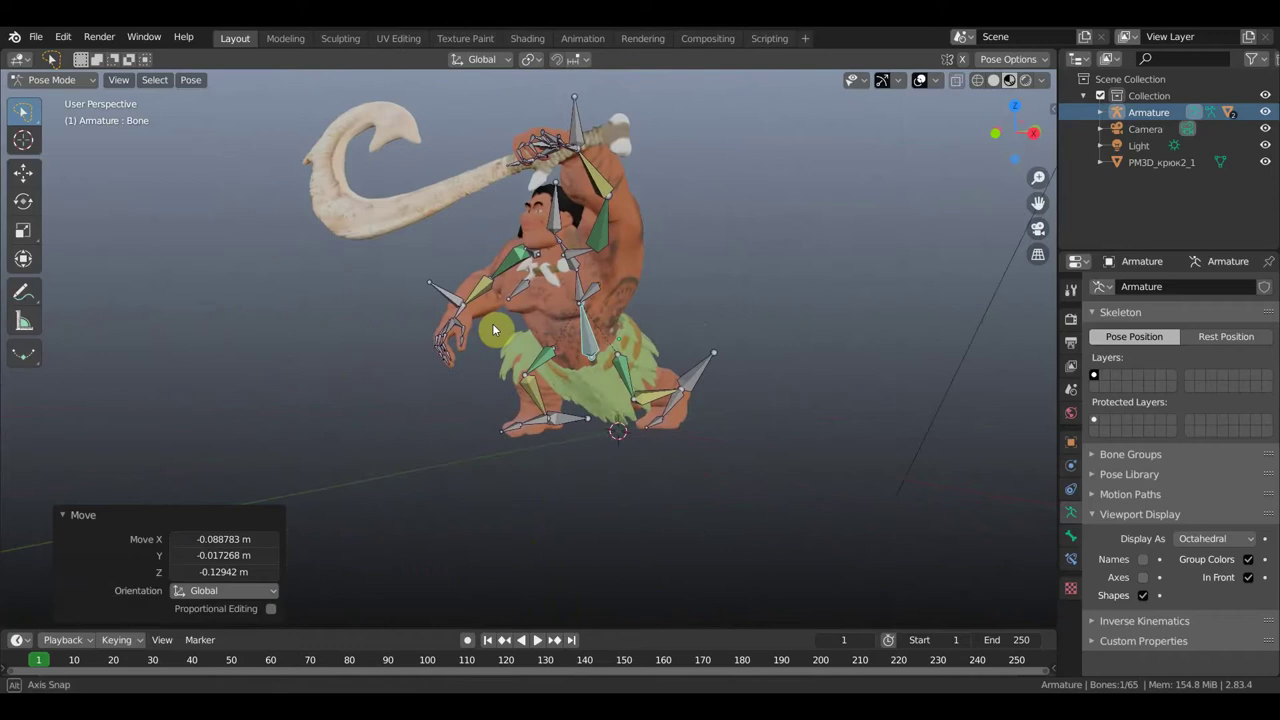
middle_click_drag(585, 347, 659, 347)
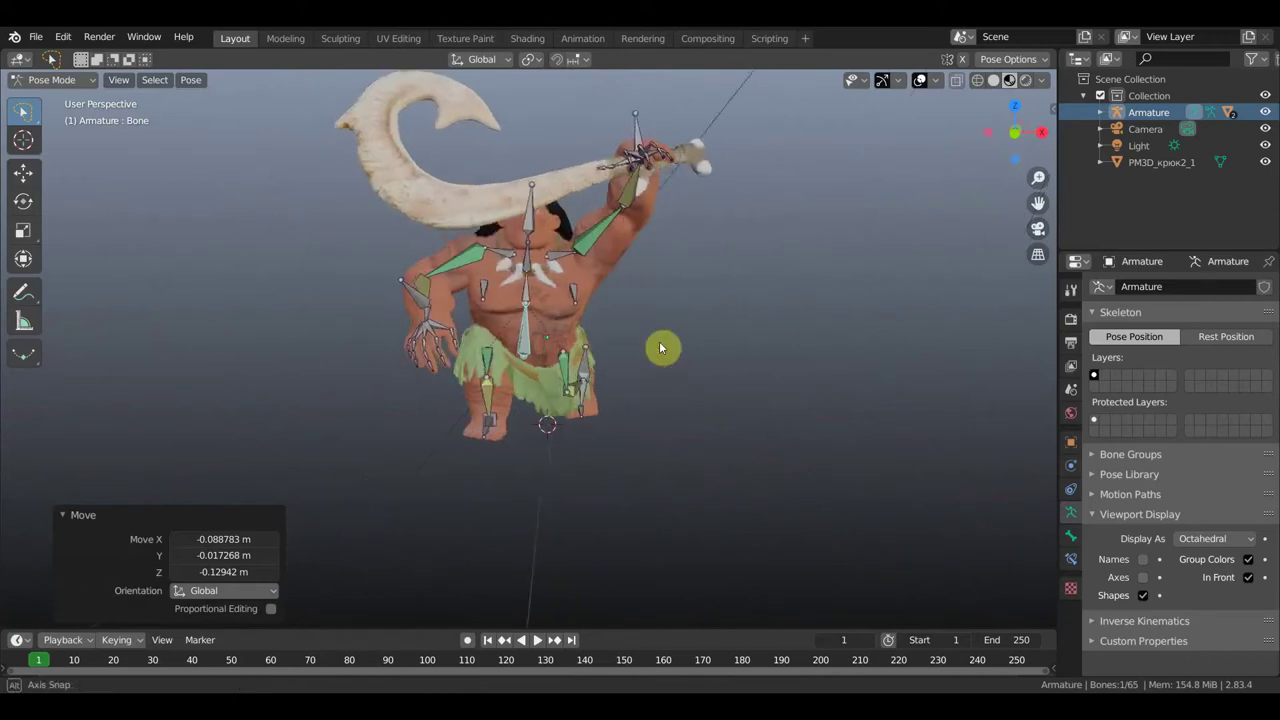
left_click(918, 82)
mouse_move(854, 240)
middle_mouse_down()
mouse_move(770, 243)
mouse_move(766, 260)
mouse_move(537, 268)
mouse_move(552, 337)
middle_mouse_up()
left_click(920, 80)
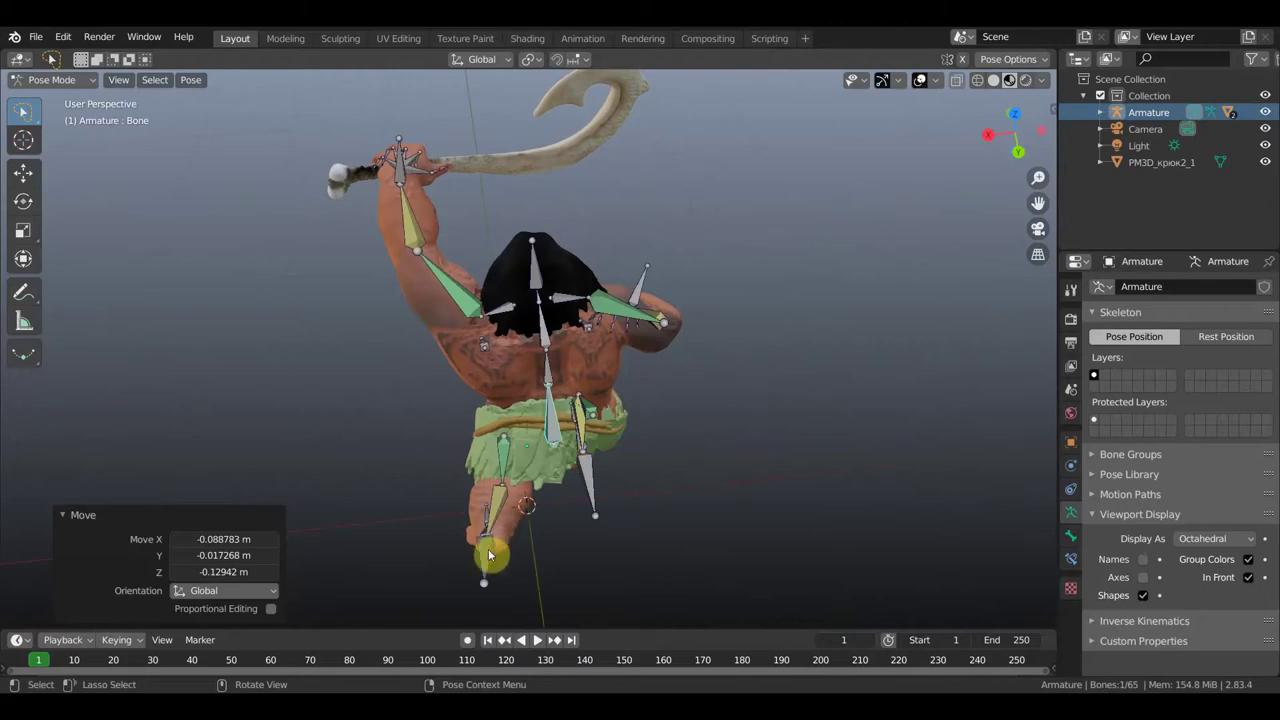
Nudge leg bone Bone.052, then hide bones and grid to view the crouch.
left_click(513, 544)
key("g")
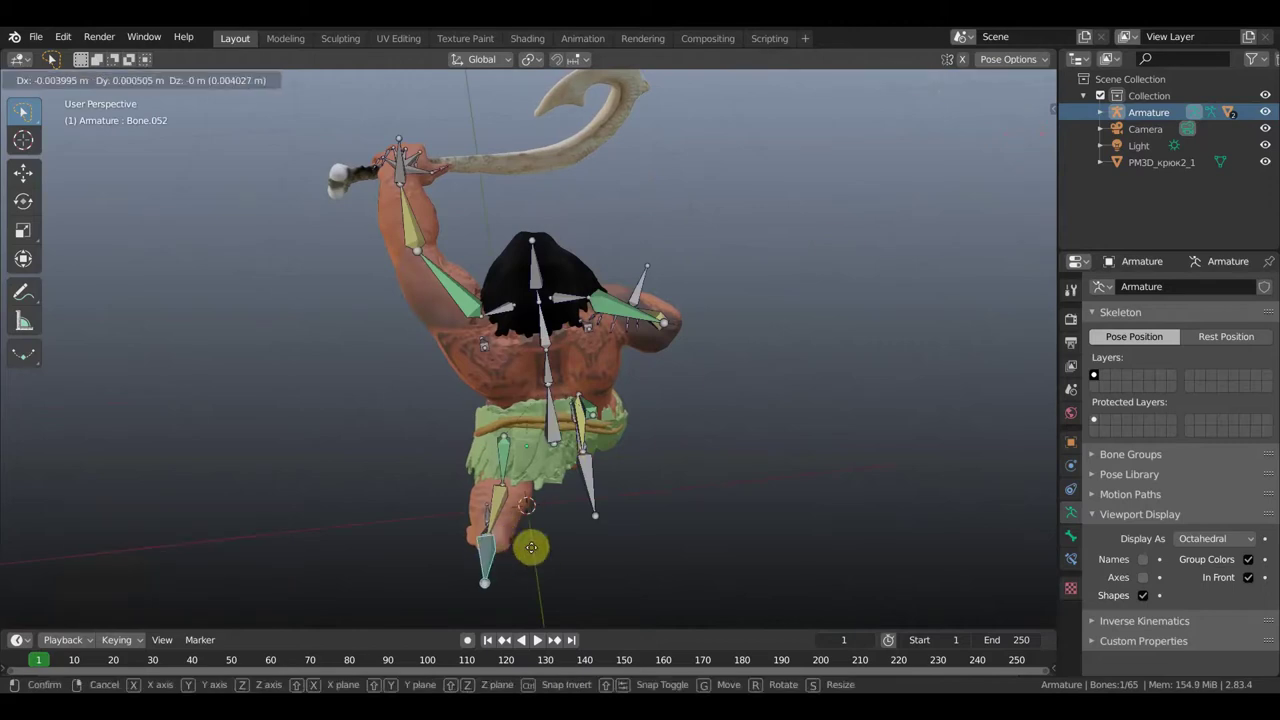
left_click(548, 550)
middle_click_drag(631, 443, 800, 337)
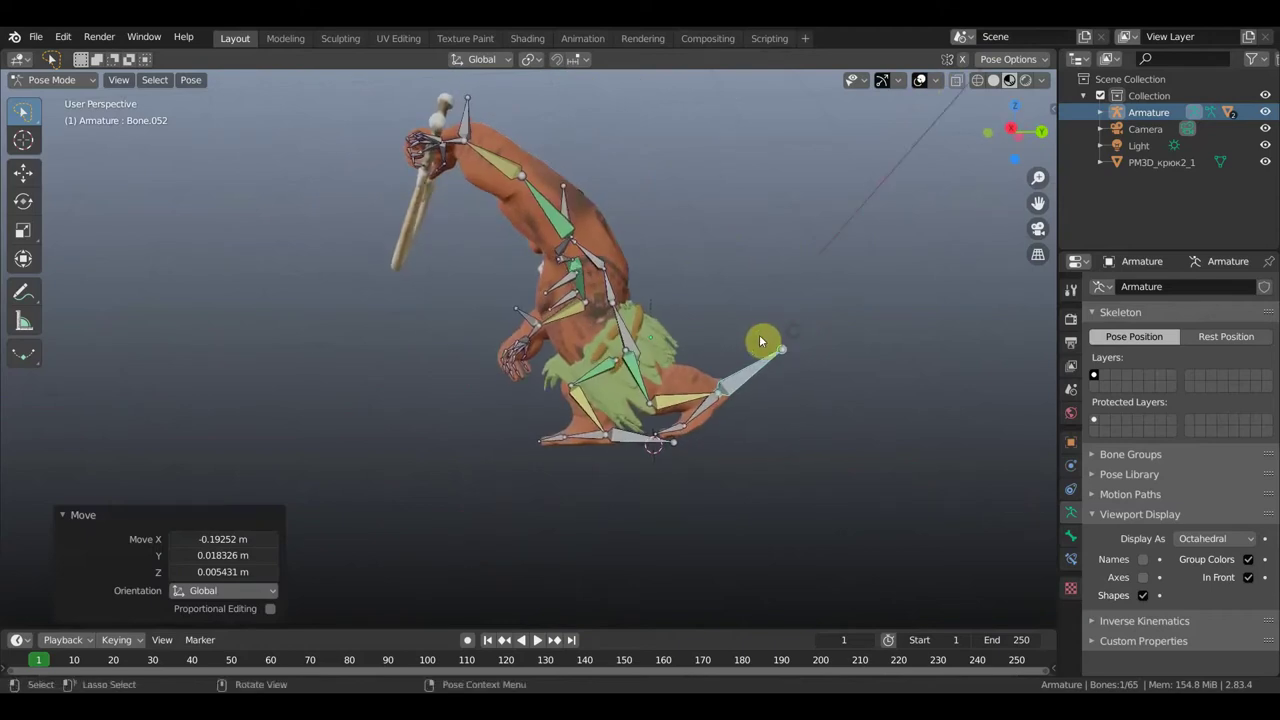
mouse_move(748, 348)
middle_mouse_down()
mouse_move(643, 319)
mouse_move(663, 300)
mouse_move(749, 297)
mouse_move(707, 324)
mouse_move(734, 366)
mouse_move(757, 371)
middle_mouse_up()
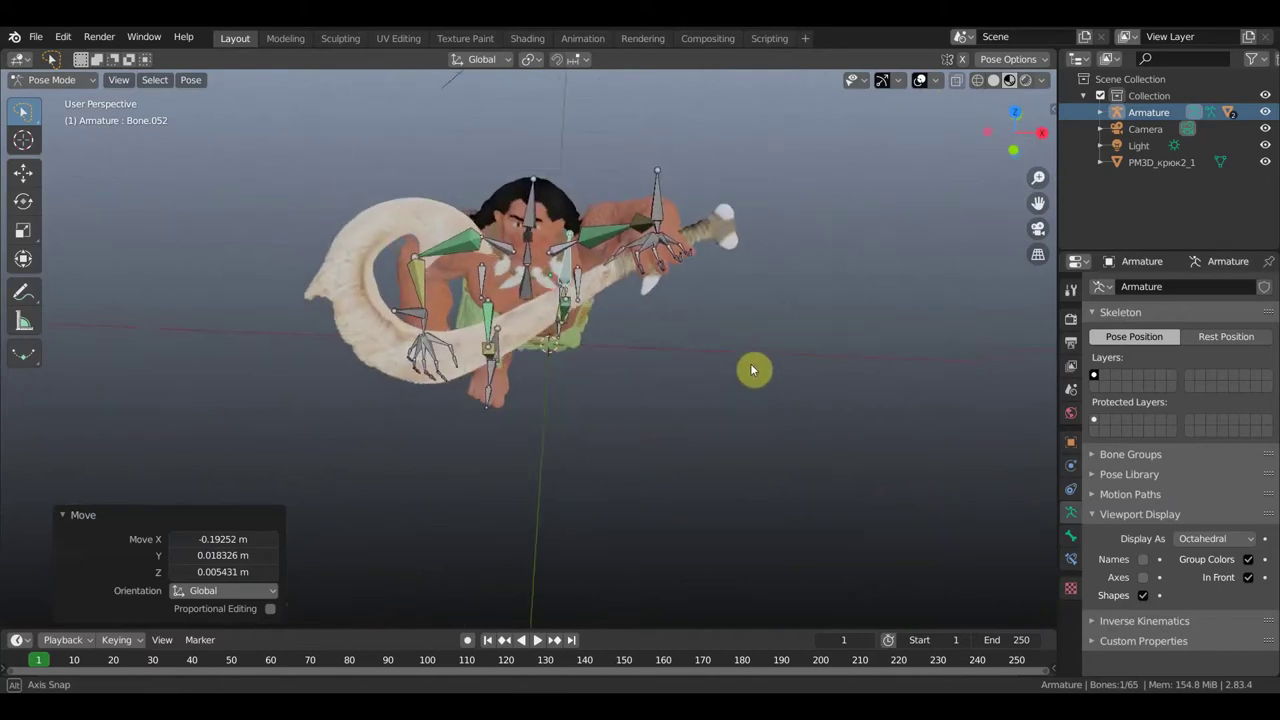
left_click(924, 81)
mouse_move(775, 286)
middle_mouse_down()
mouse_move(784, 273)
mouse_move(771, 289)
mouse_move(664, 254)
mouse_move(931, 263)
mouse_move(719, 258)
mouse_move(780, 265)
mouse_move(790, 301)
middle_mouse_up()
key("ctrl+z")
Return to Object Mode, show the bones and outlines, and select the giant bone hook.
left_click(60, 79)
left_click(60, 95)
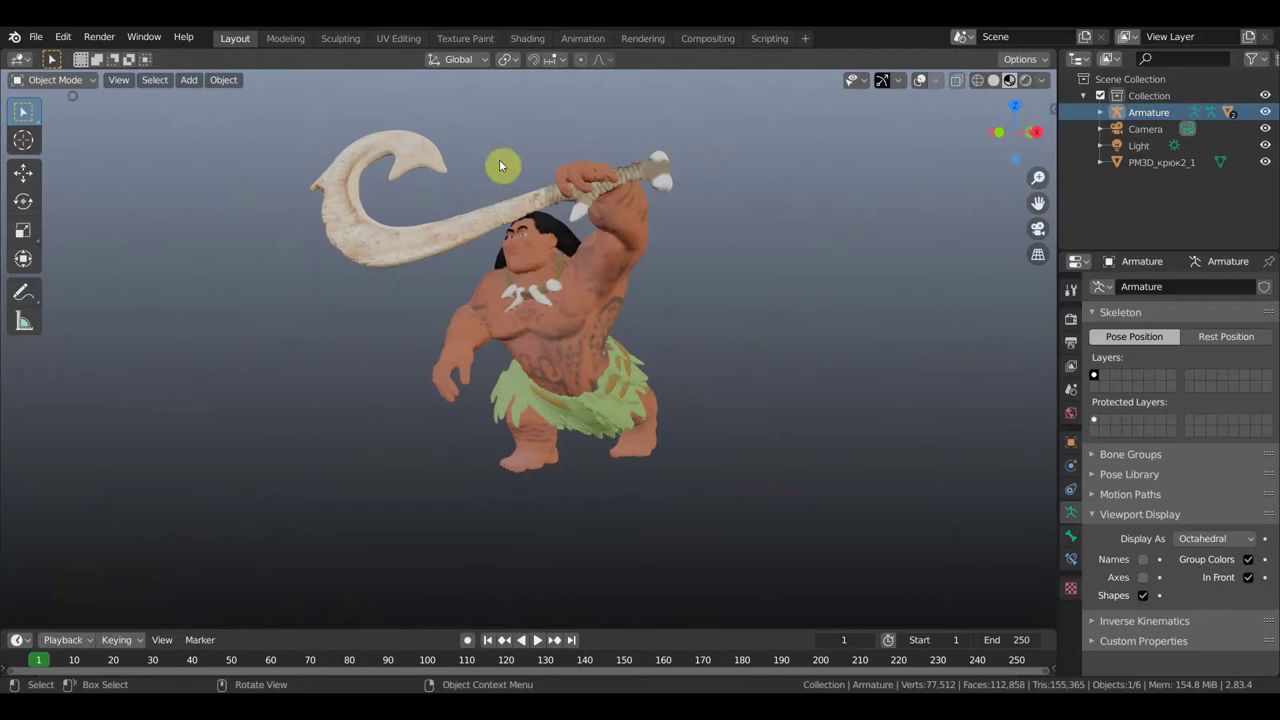
left_click(641, 186)
left_click(919, 80)
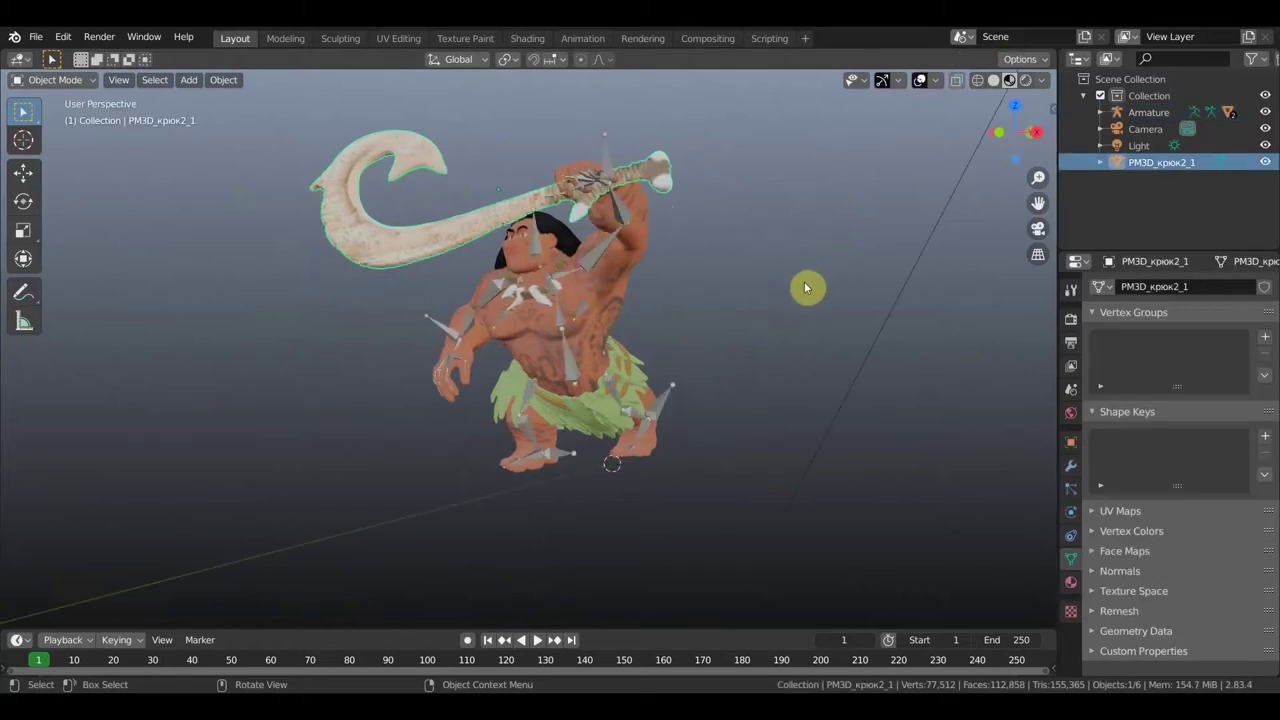
Rotate the hook 2.1° and shift it toward Maui's hand, then view from above.
key("r")
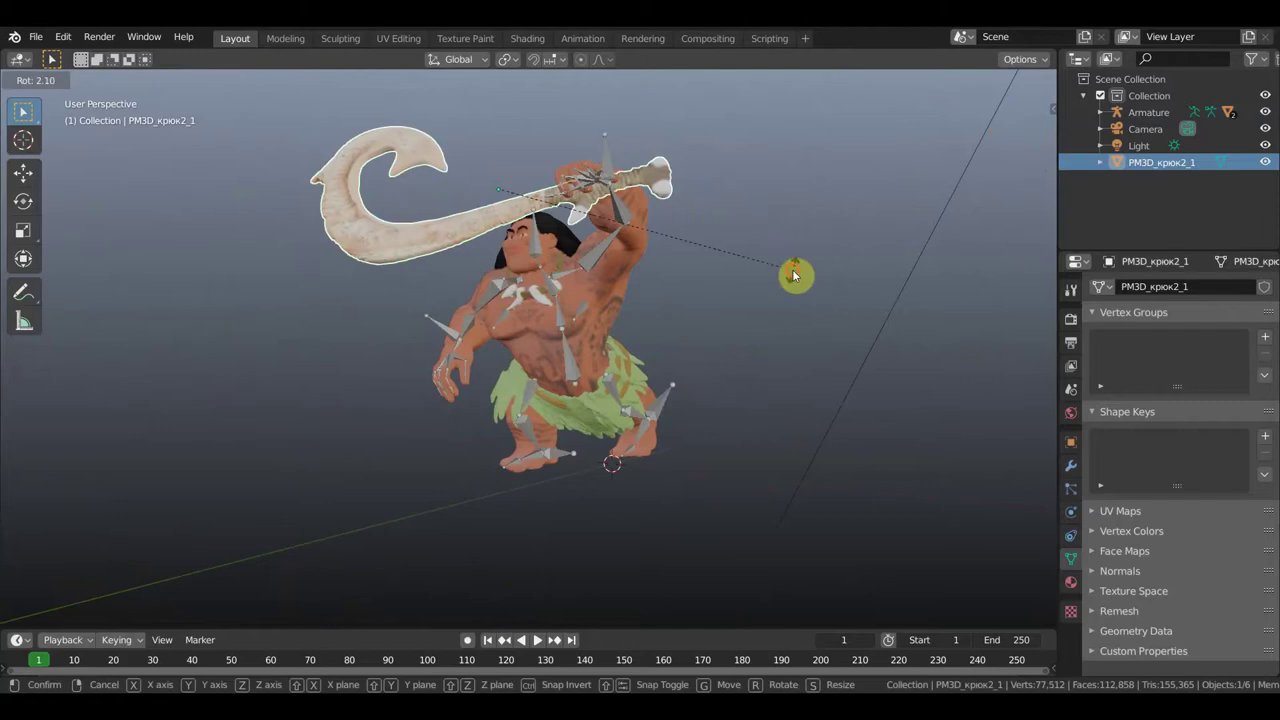
left_click(800, 268)
key("r")
key("g")
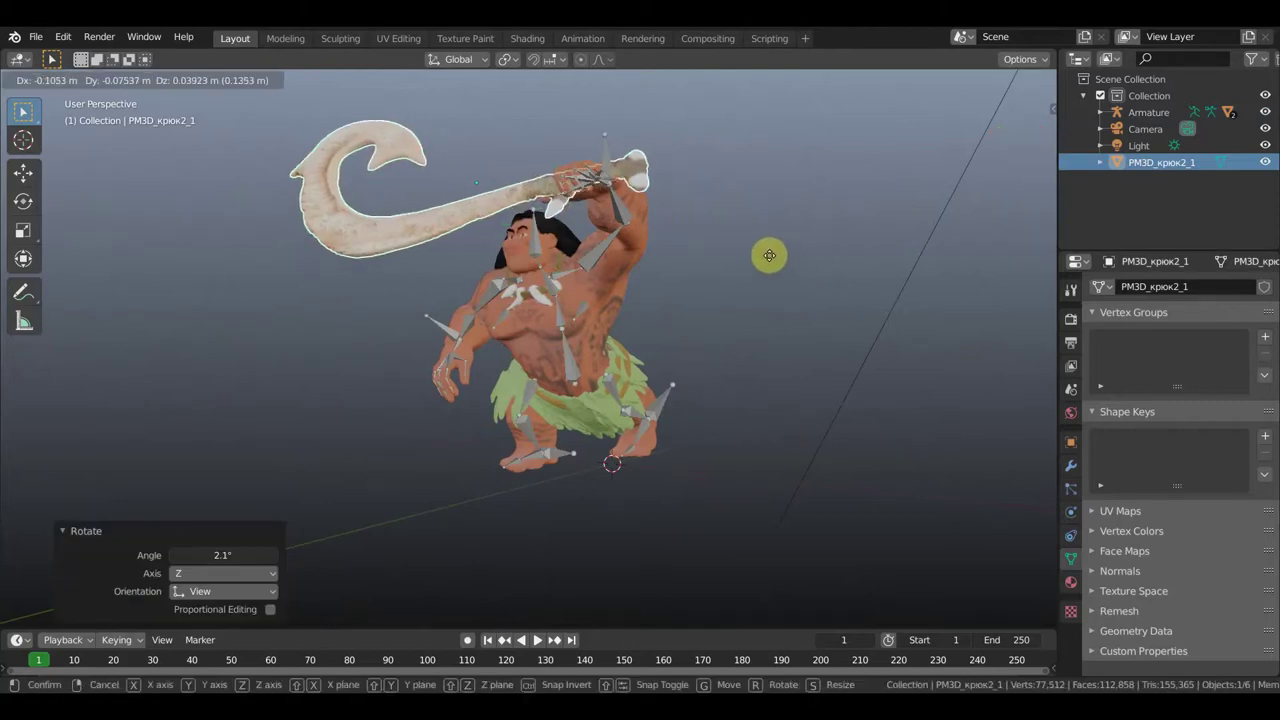
left_click(768, 256)
left_click(919, 80)
mouse_move(838, 191)
middle_mouse_down()
mouse_move(966, 360)
mouse_move(931, 360)
mouse_move(837, 294)
mouse_move(1054, 226)
mouse_move(1037, 220)
middle_mouse_up()
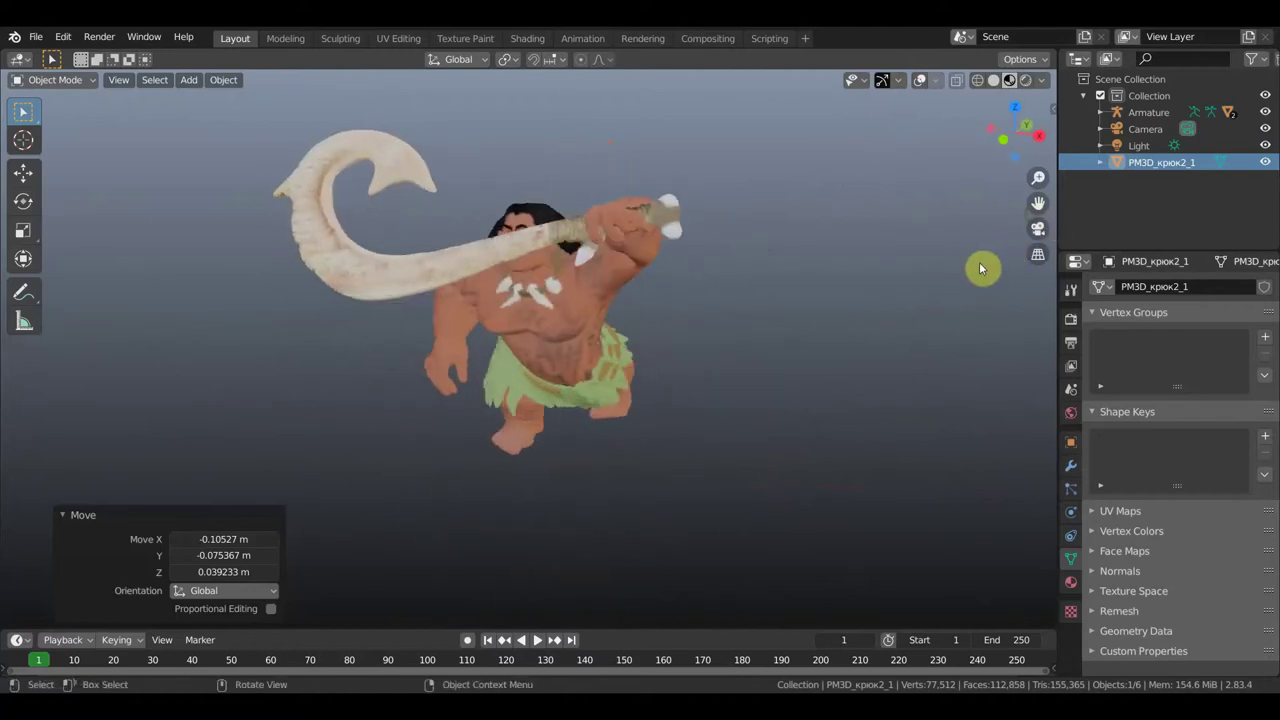
Rotate the hook 7.51° and 3.45°, moving it into the grip and upward.
key("r")
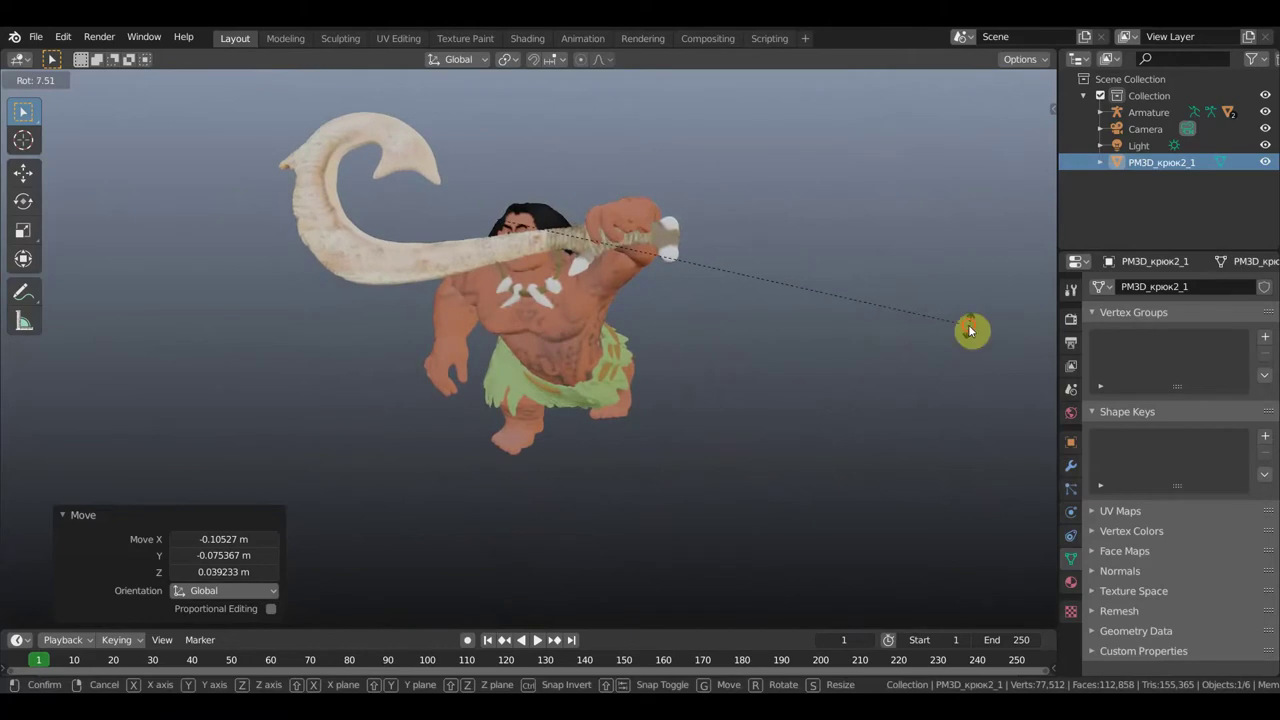
left_click(968, 331)
key("g")
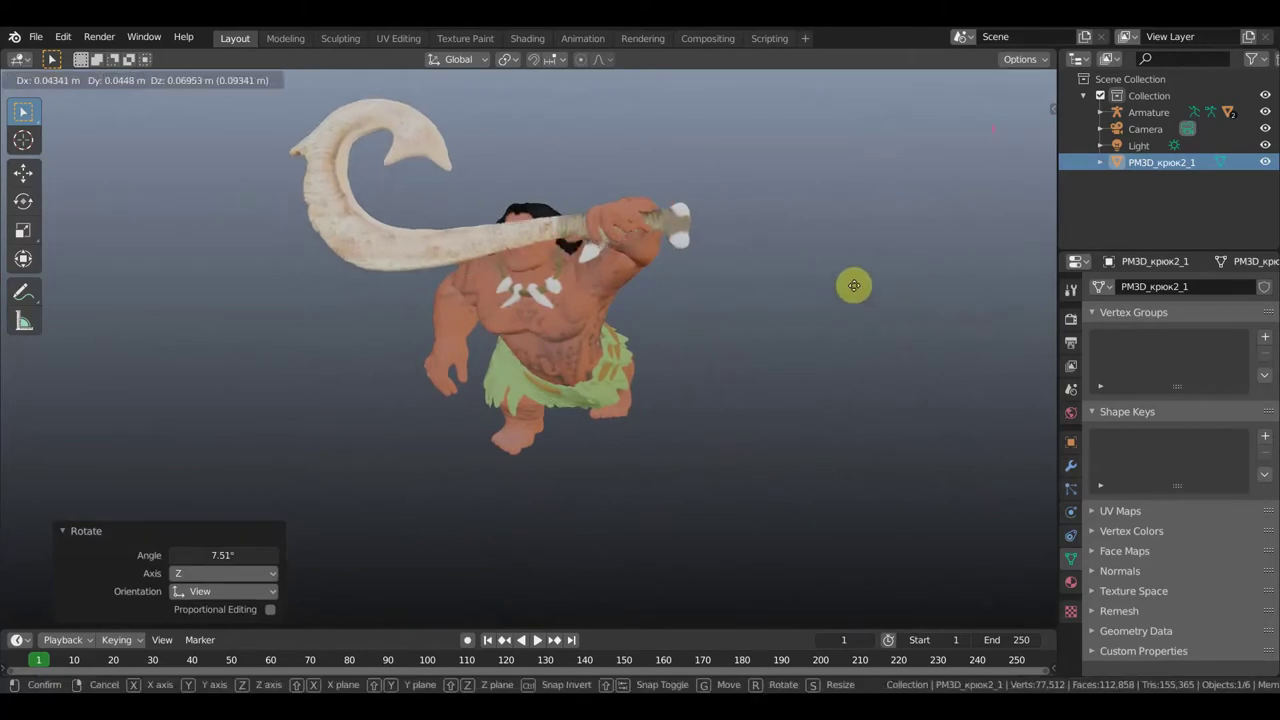
left_click(853, 289)
key("r")
left_click(863, 338)
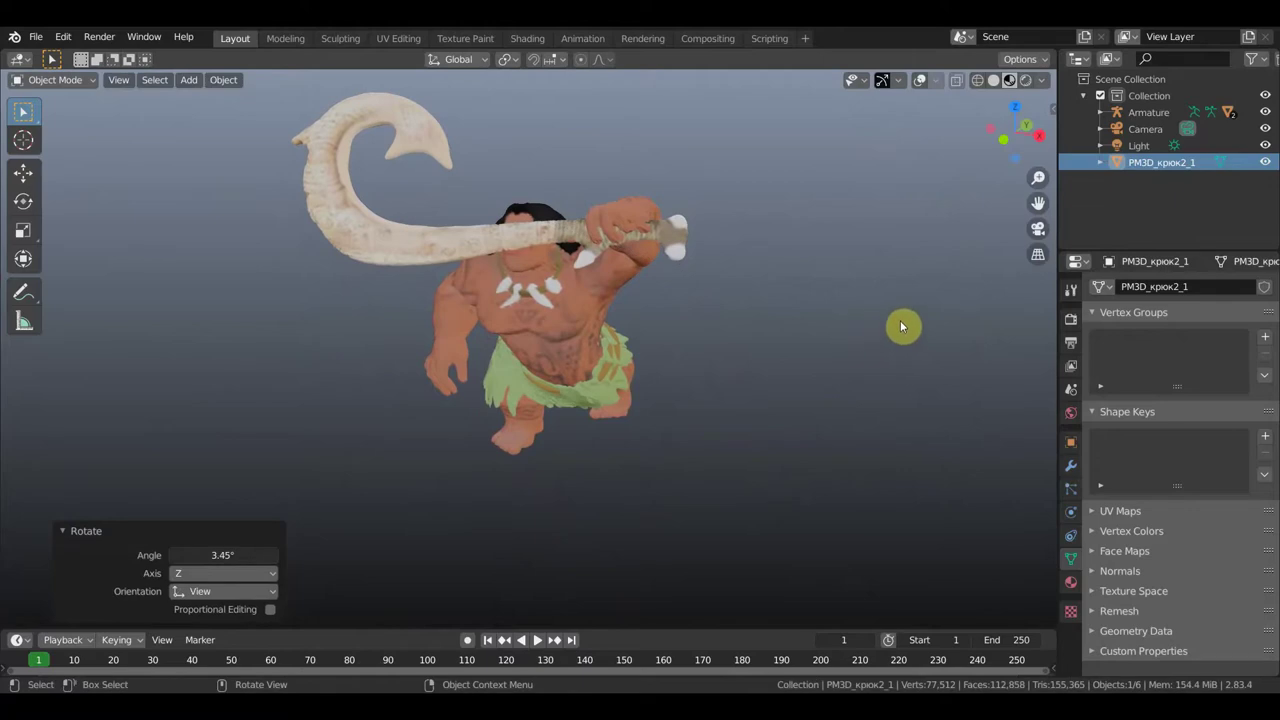
key("g")
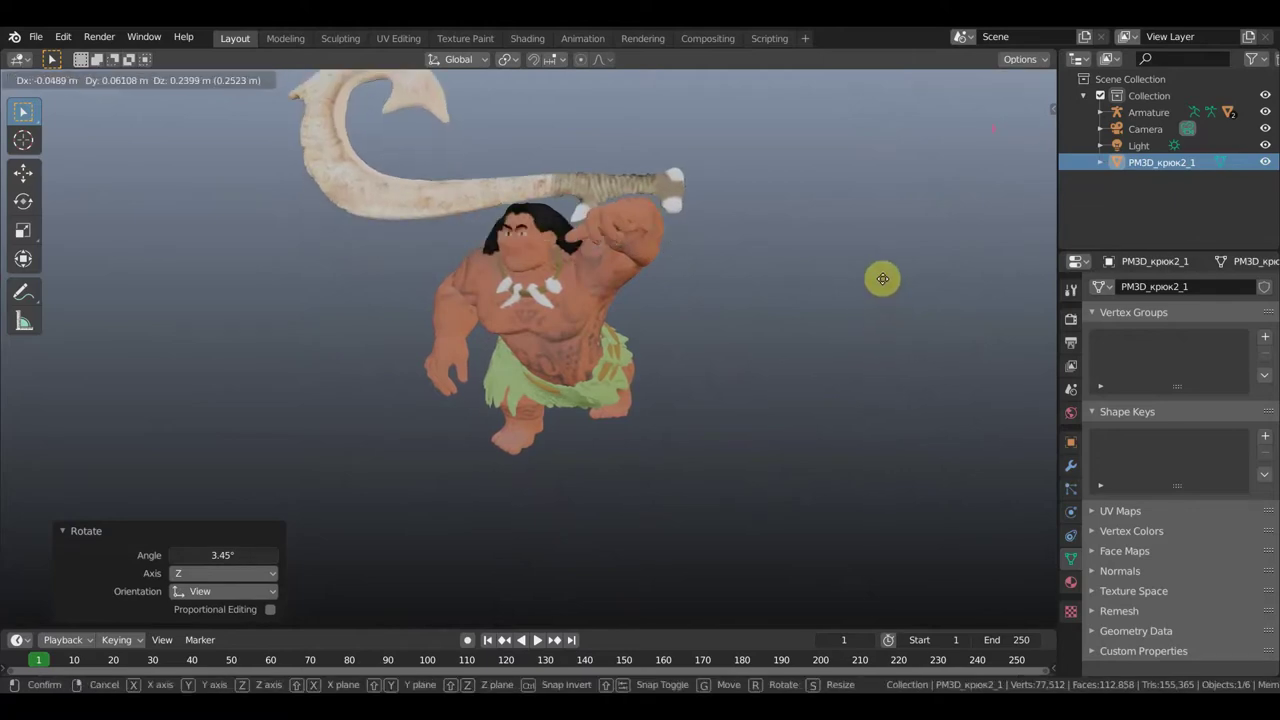
left_click(884, 285)
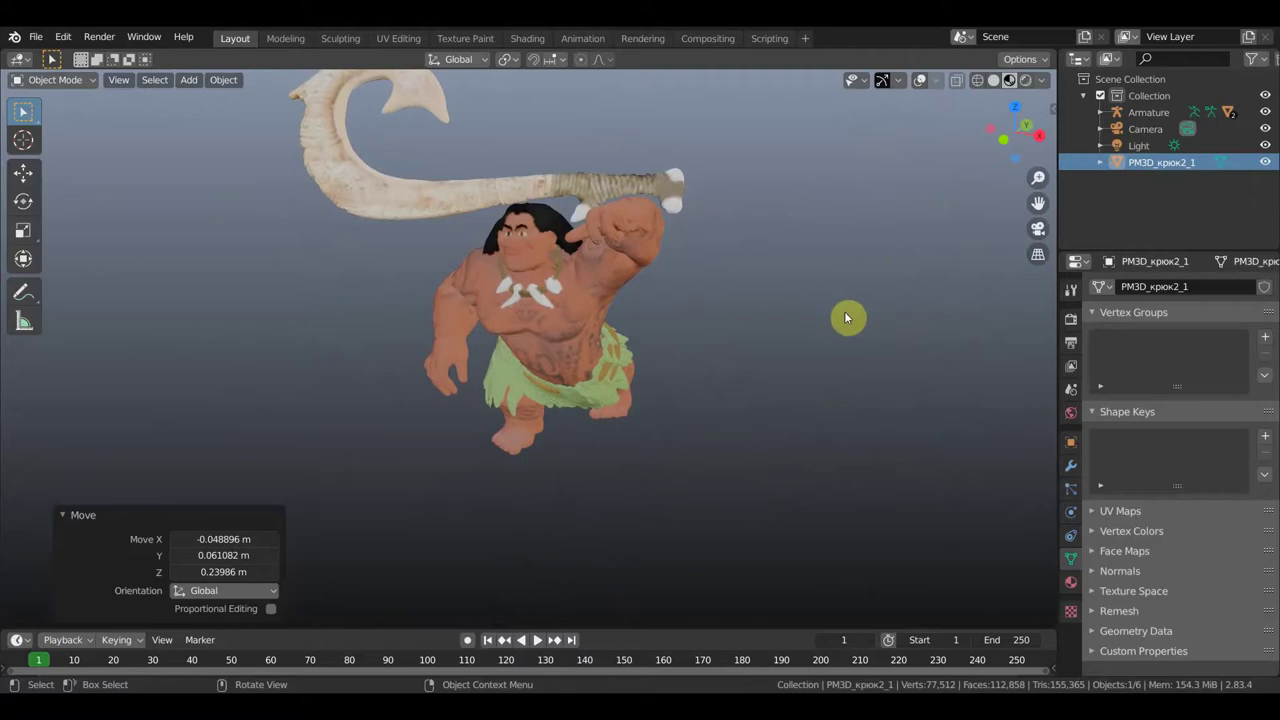
Turn the hook through several further rotations, checking from above and the front.
key("r")
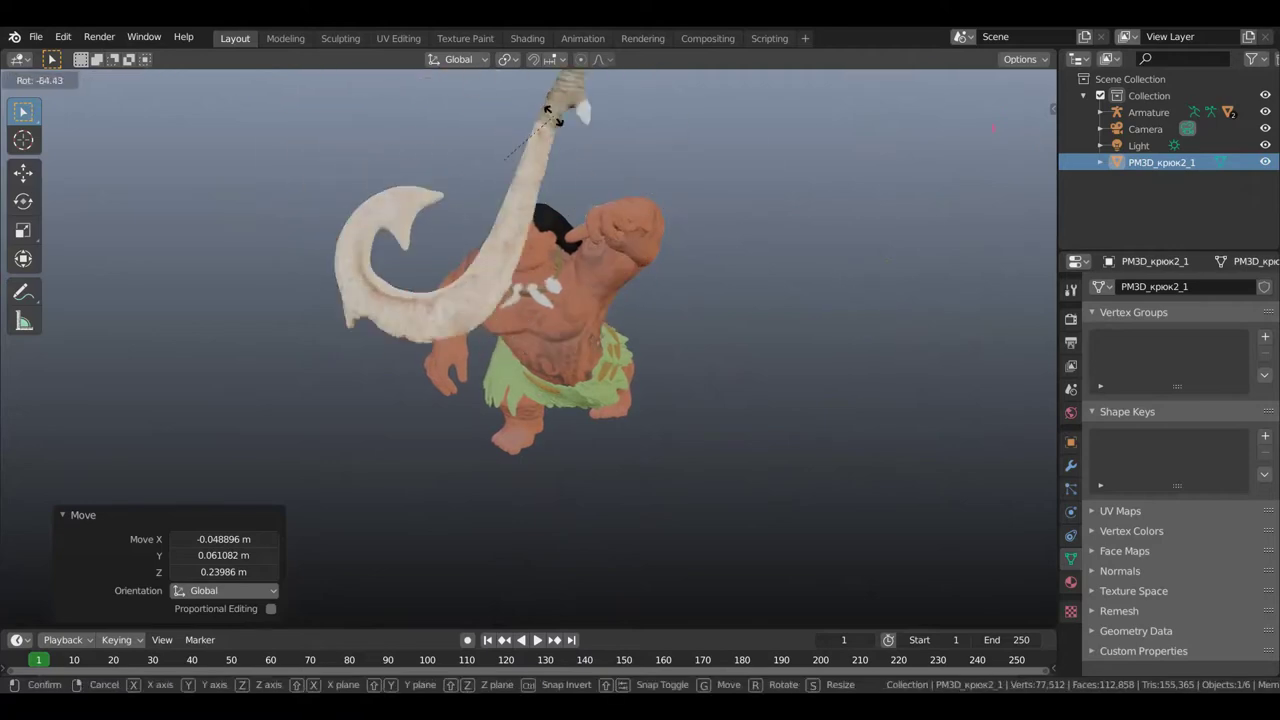
left_click(535, 113)
scroll(560, 125, "down", 4)
mouse_move(600, 143)
middle_mouse_down()
mouse_move(586, 286)
mouse_move(536, 293)
middle_mouse_up()
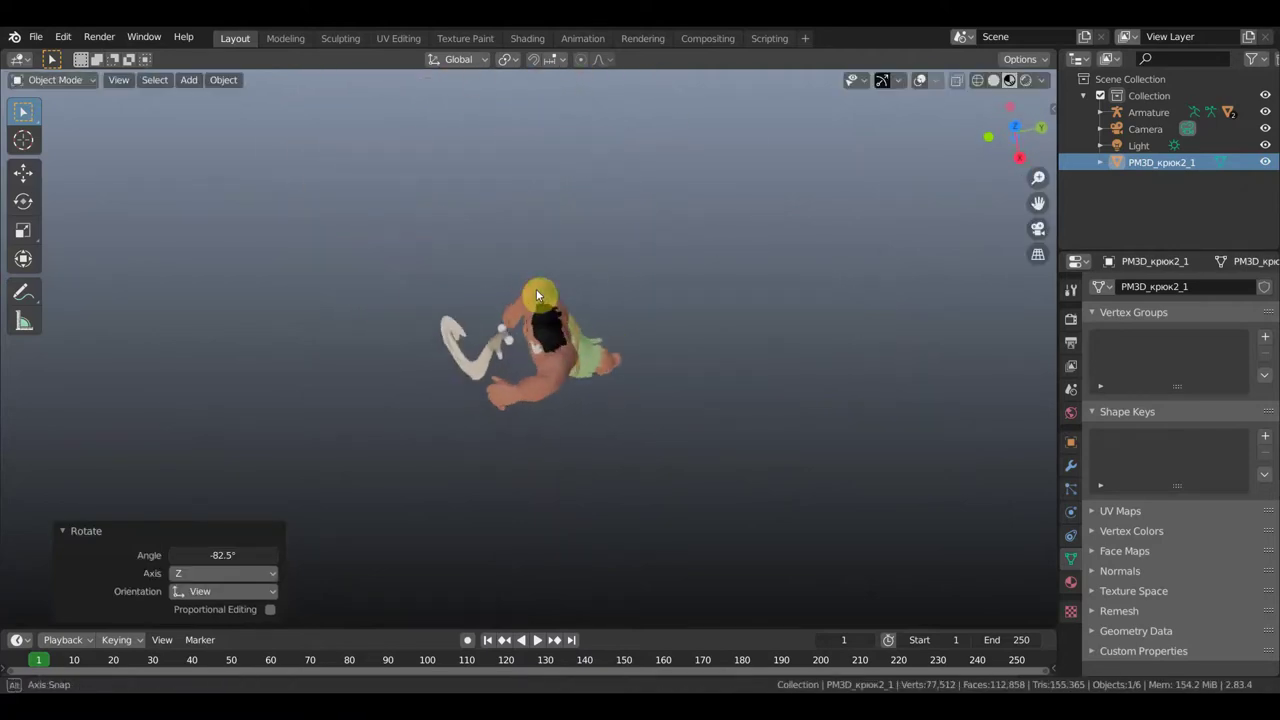
key("r")
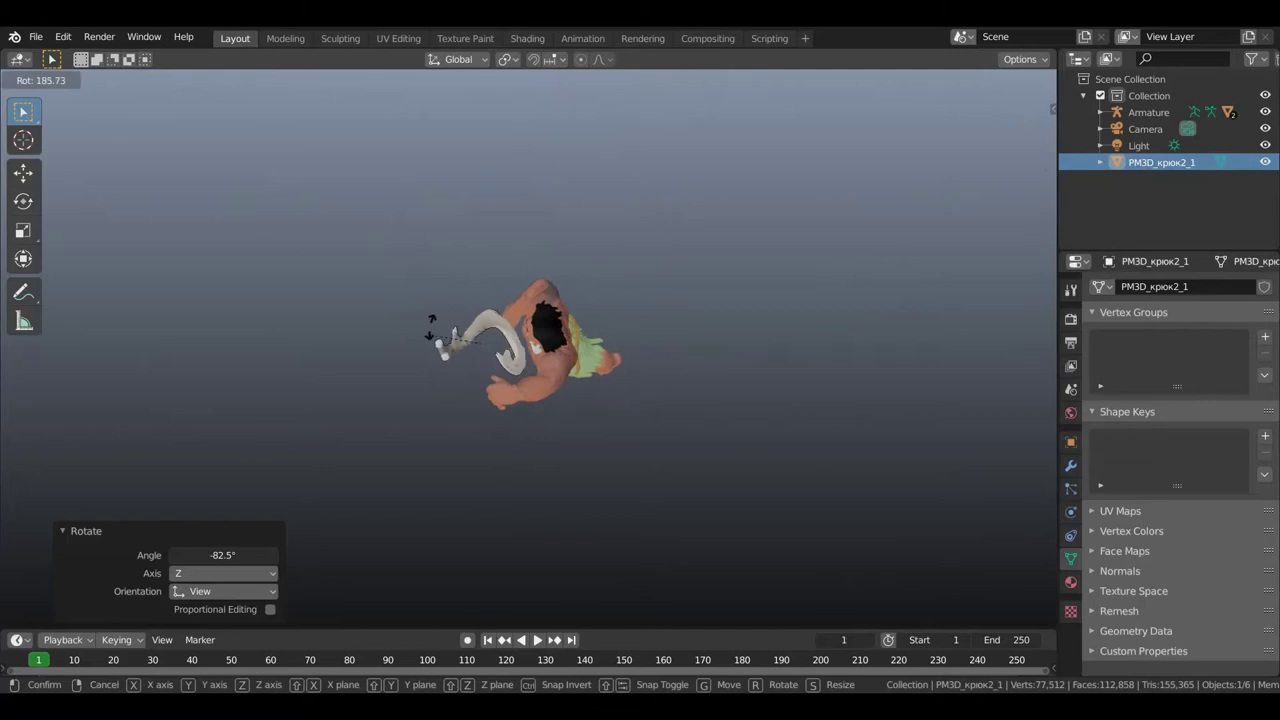
left_click(767, 294)
mouse_move(767, 294)
middle_mouse_down()
mouse_move(848, 229)
mouse_move(797, 191)
middle_mouse_up()
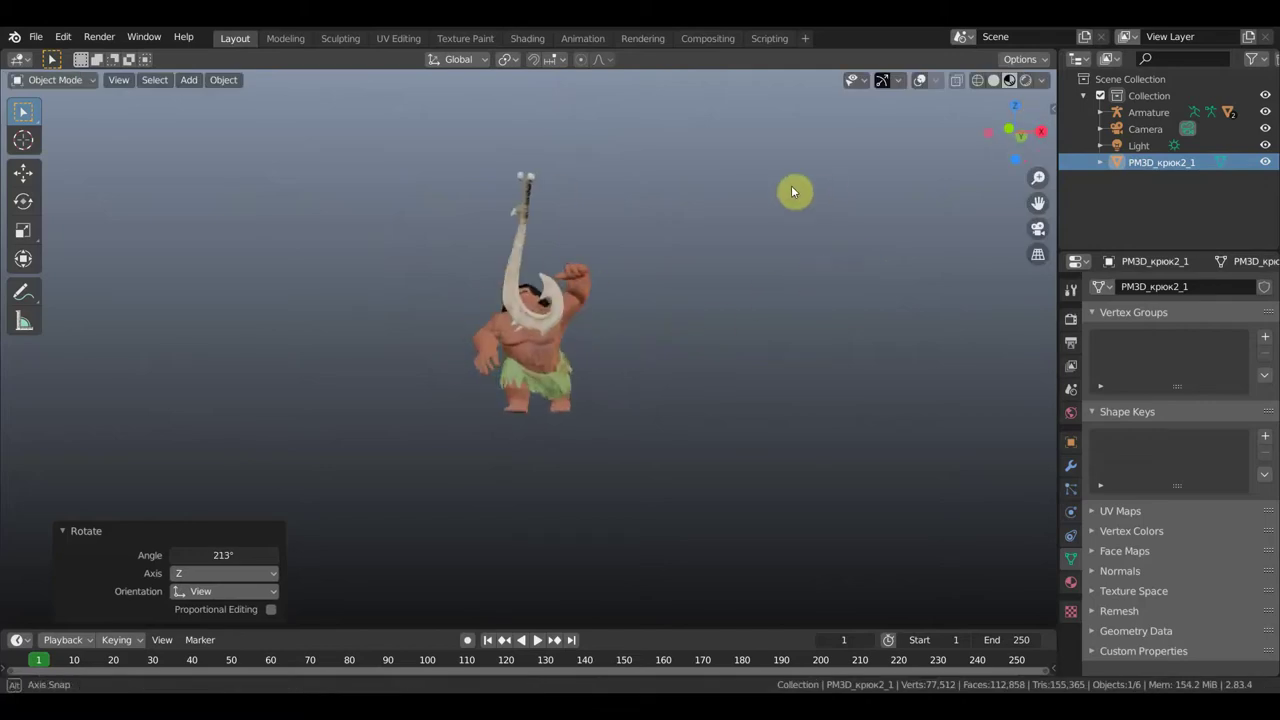
key("r")
left_click(677, 415)
key("r")
left_click(797, 306)
Move the hook, turn it about 30°, and set it lower and to the left.
key("g")
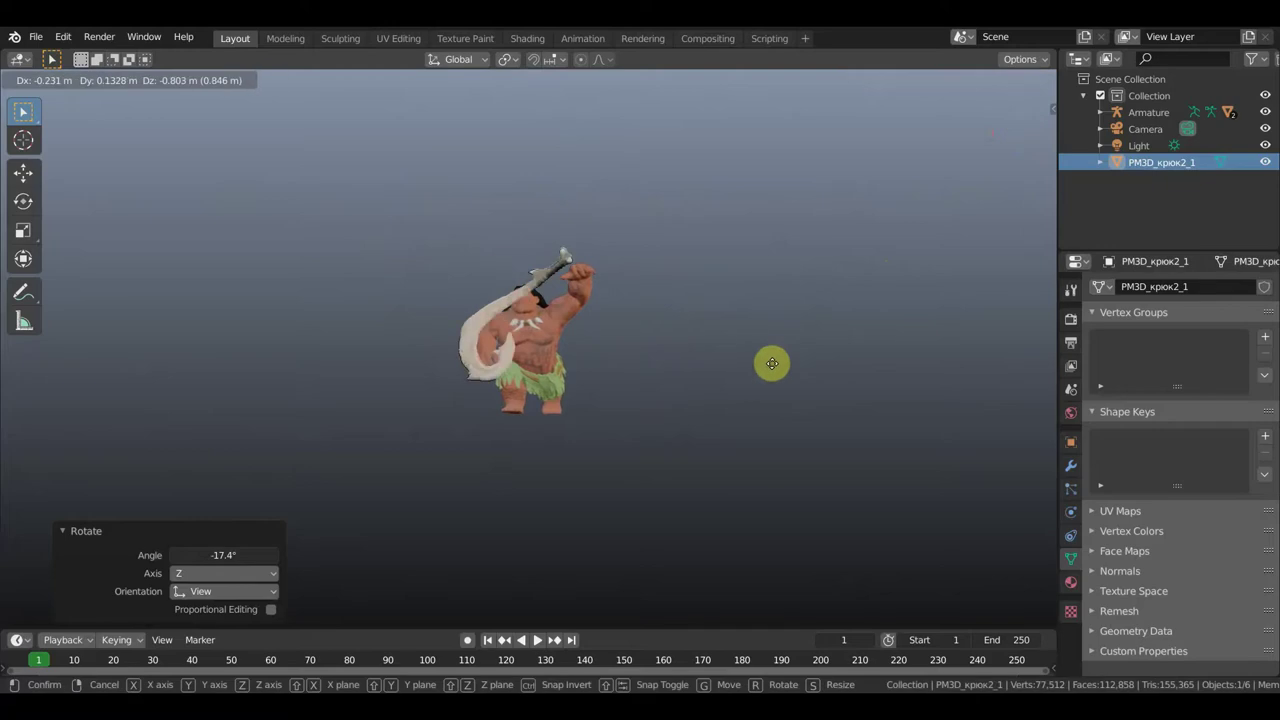
left_click(788, 392)
mouse_move(786, 406)
middle_mouse_down()
mouse_move(811, 497)
mouse_move(788, 484)
middle_mouse_up()
scroll(791, 482, "up", 3)
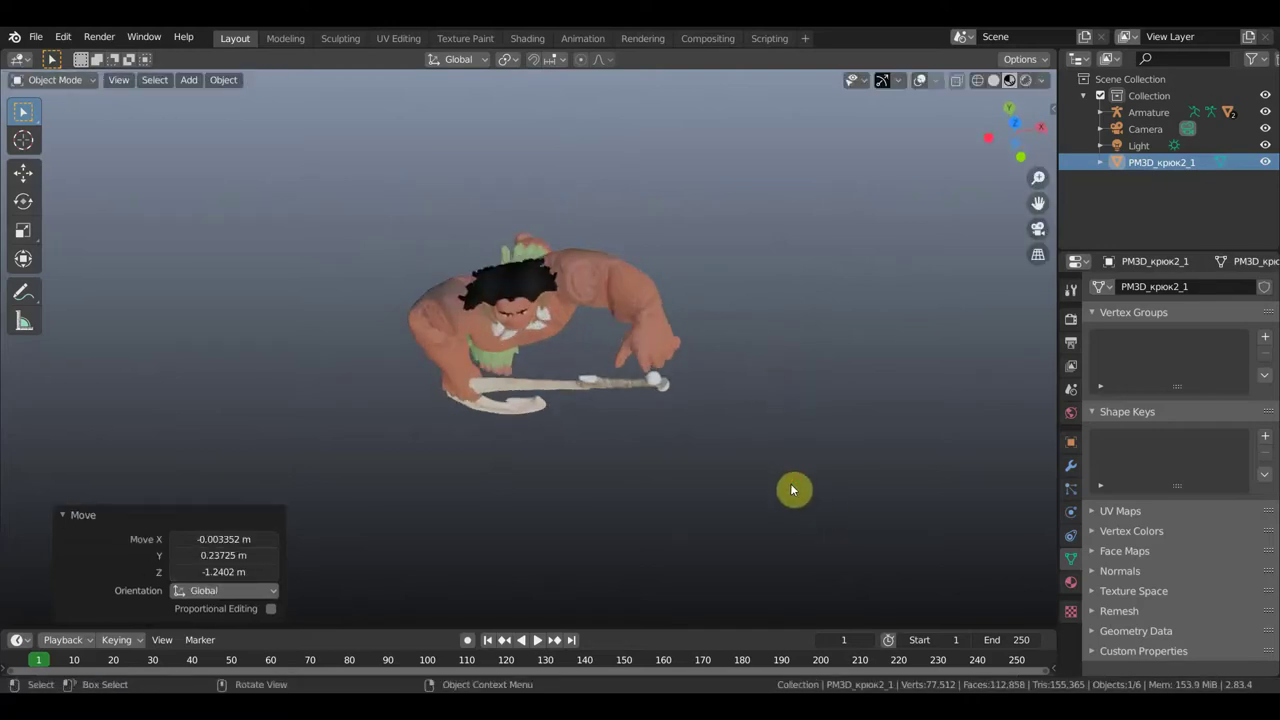
key("r")
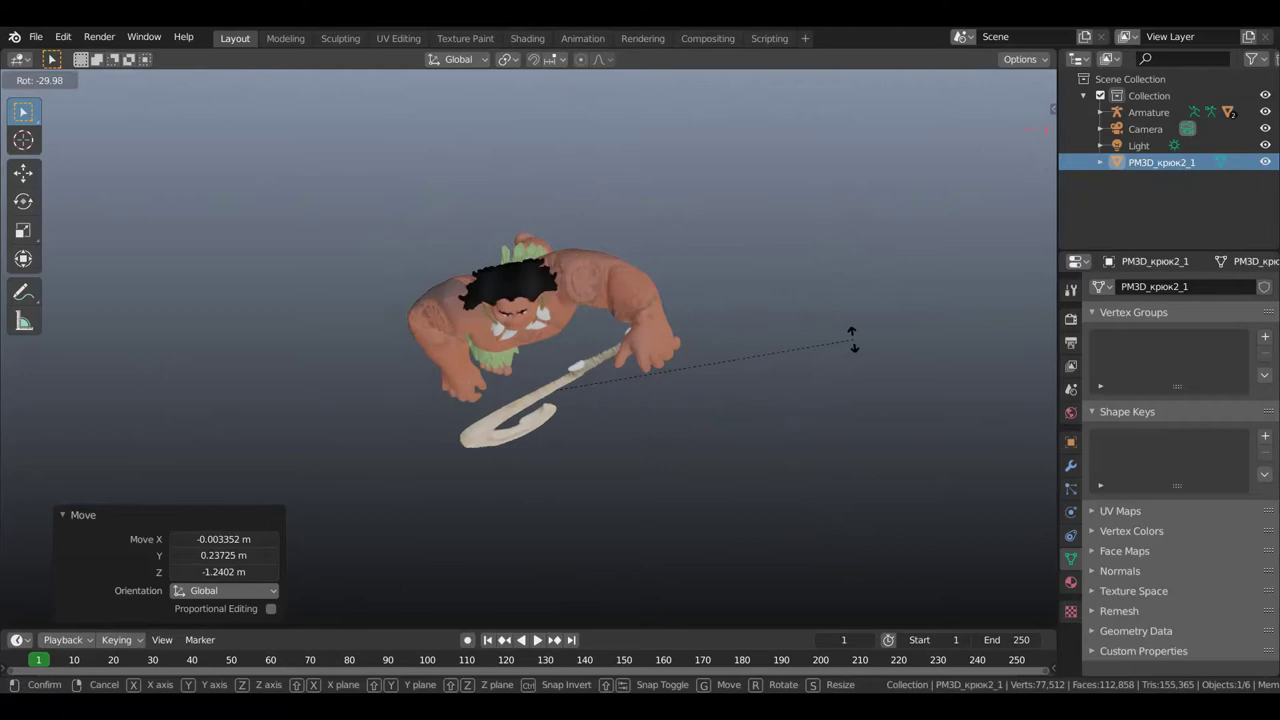
left_click(852, 356)
mouse_move(852, 356)
middle_mouse_down()
mouse_move(754, 255)
mouse_move(811, 246)
mouse_move(814, 266)
middle_mouse_up()
key("g")
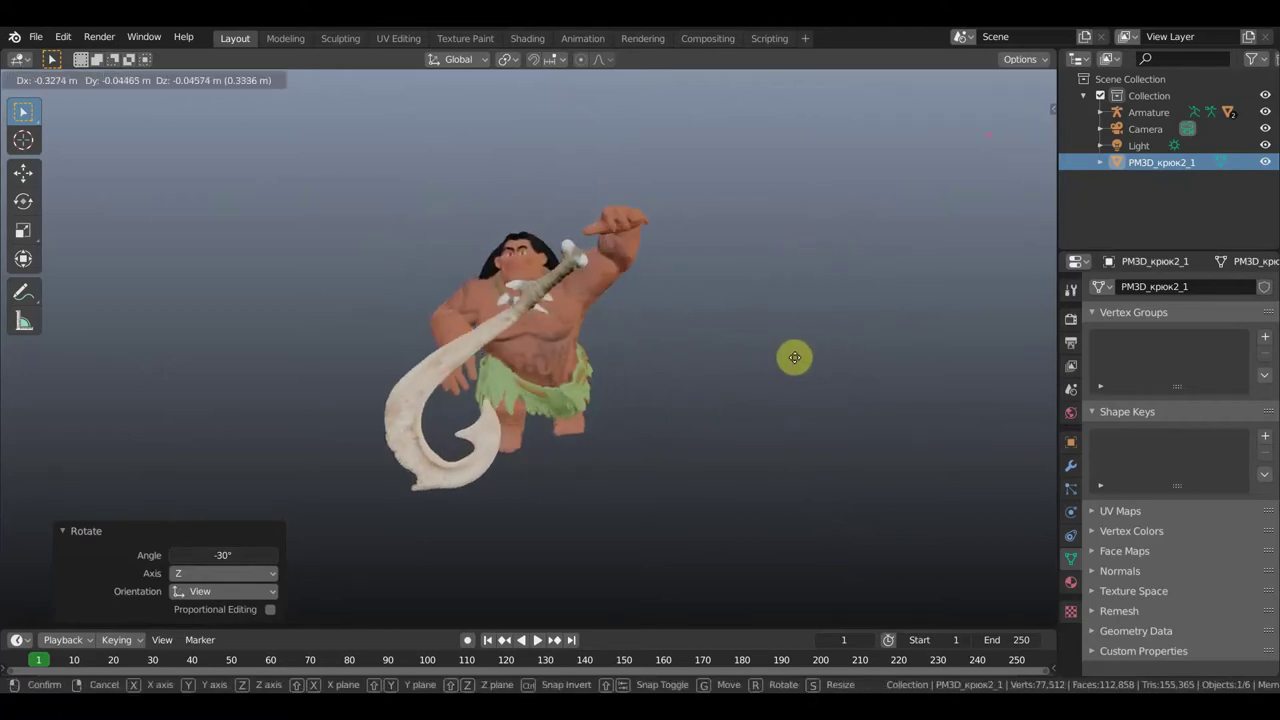
left_click(807, 360)
Give the hook a small turn, settle its handle into his raised fist, and show overlays.
key("r")
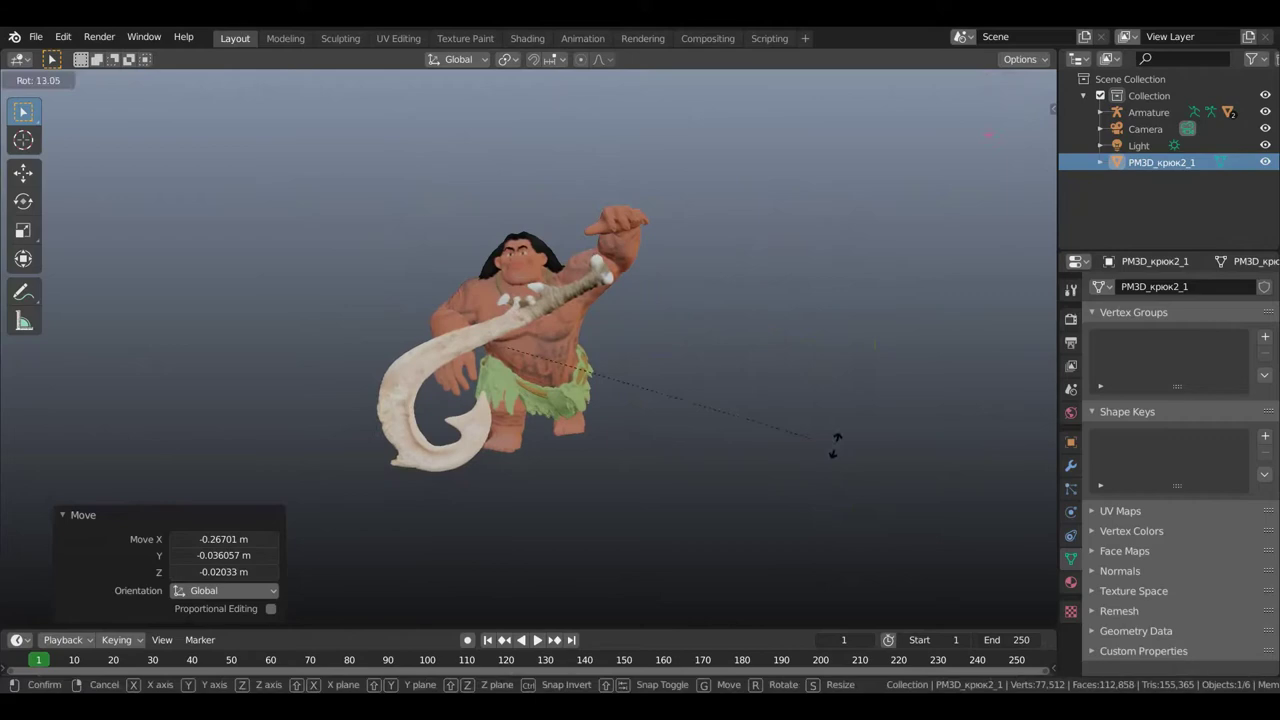
left_click(841, 430)
key("g")
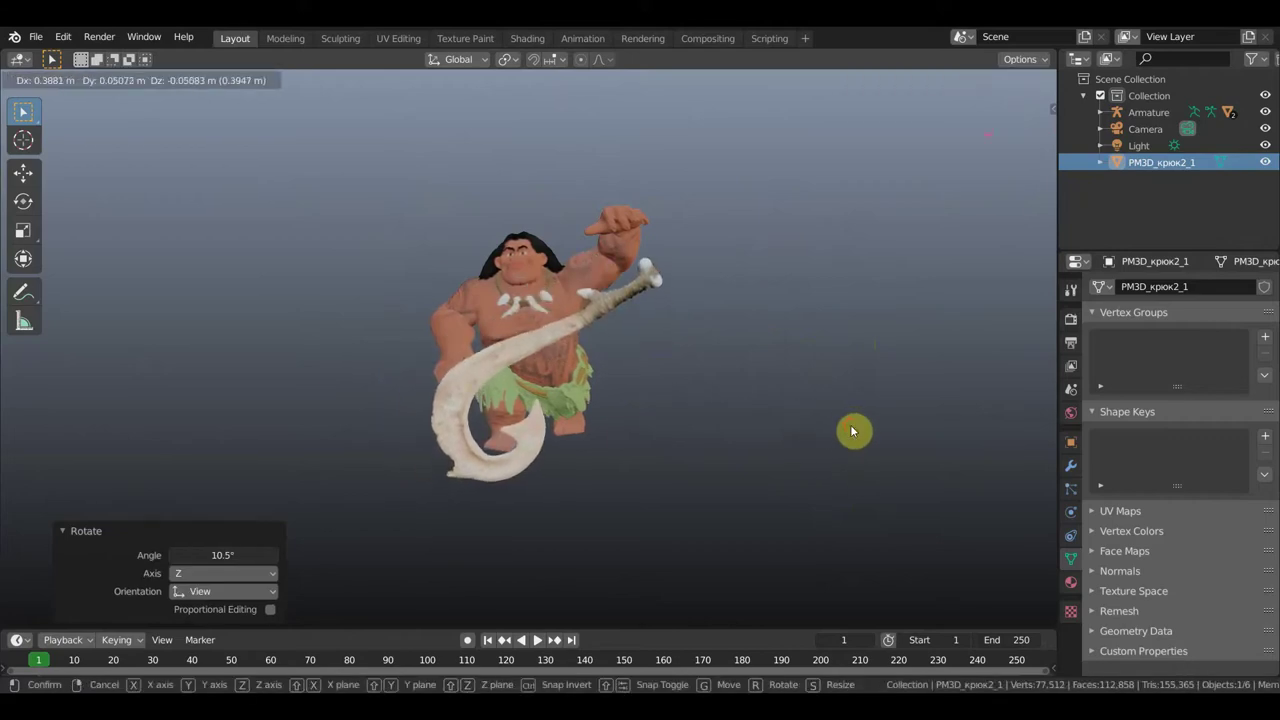
left_click(851, 431)
left_click(920, 81)
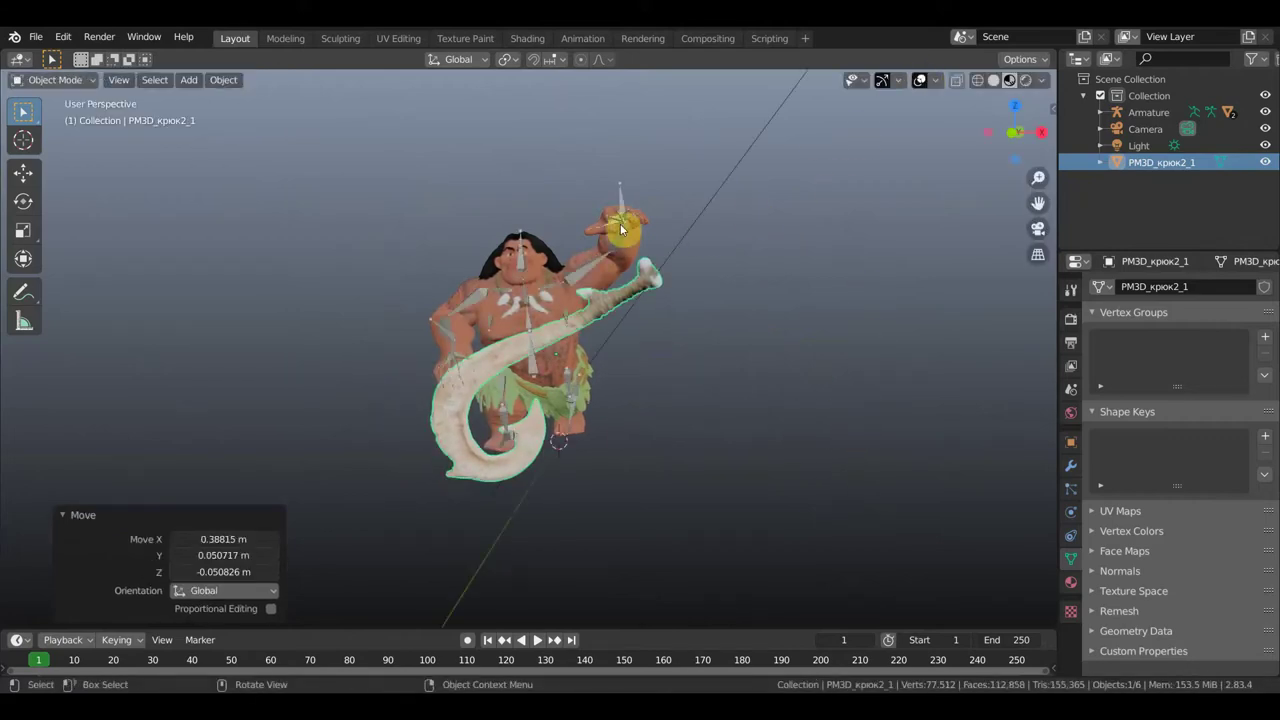
mouse_move(622, 234)
middle_mouse_down()
mouse_move(502, 240)
mouse_move(491, 215)
middle_mouse_up()
Select the armature, undo an accidental move, and switch to Pose Mode.
left_click(495, 212)
key("g")
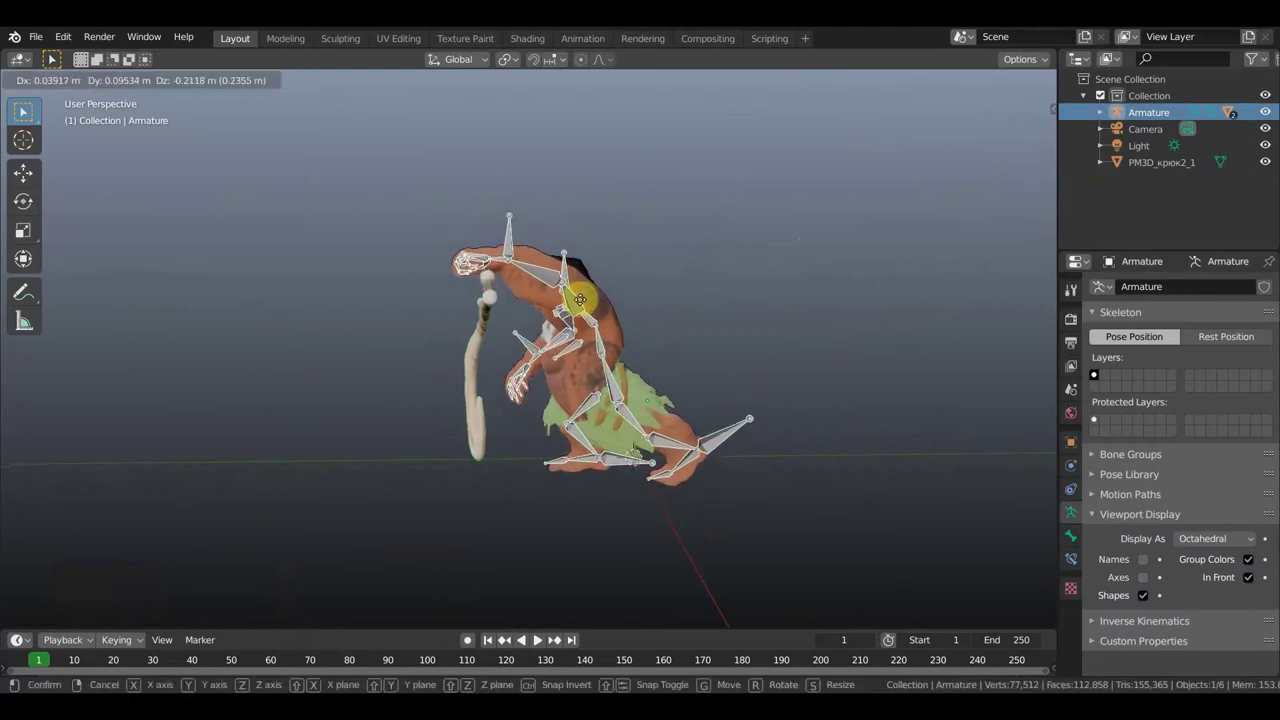
left_click(576, 291)
key("ctrl+z")
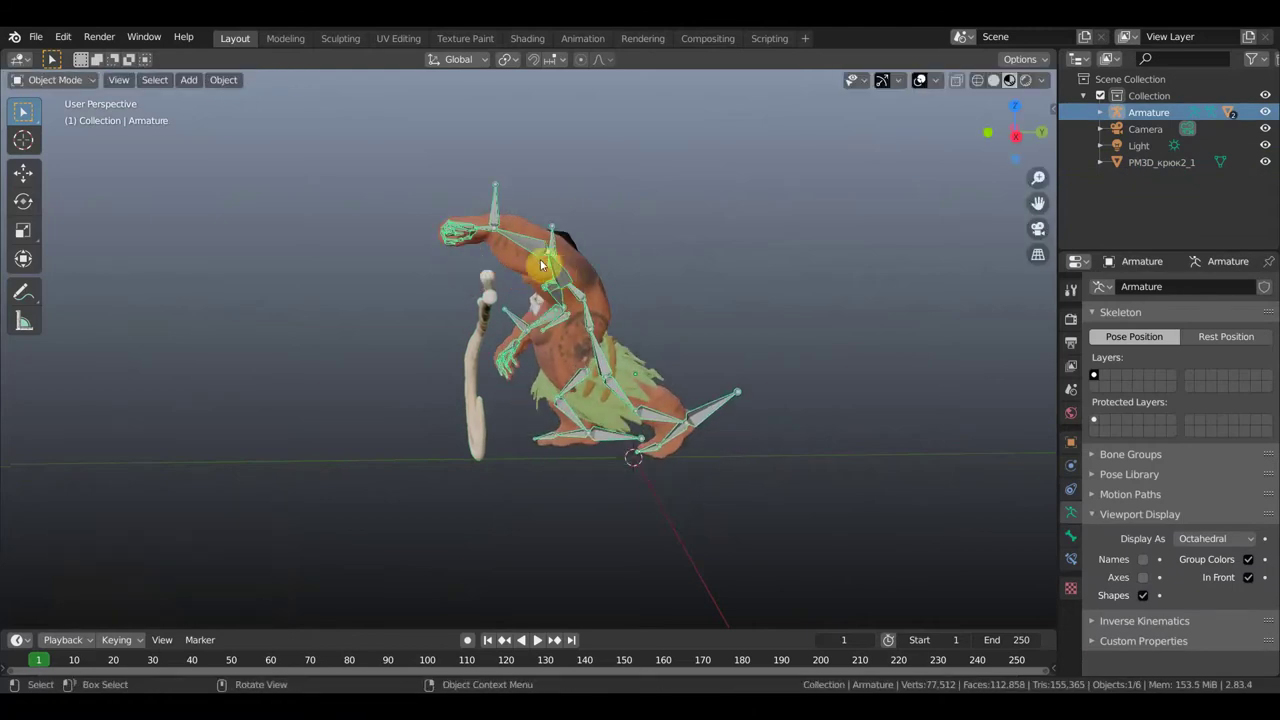
left_click(75, 80)
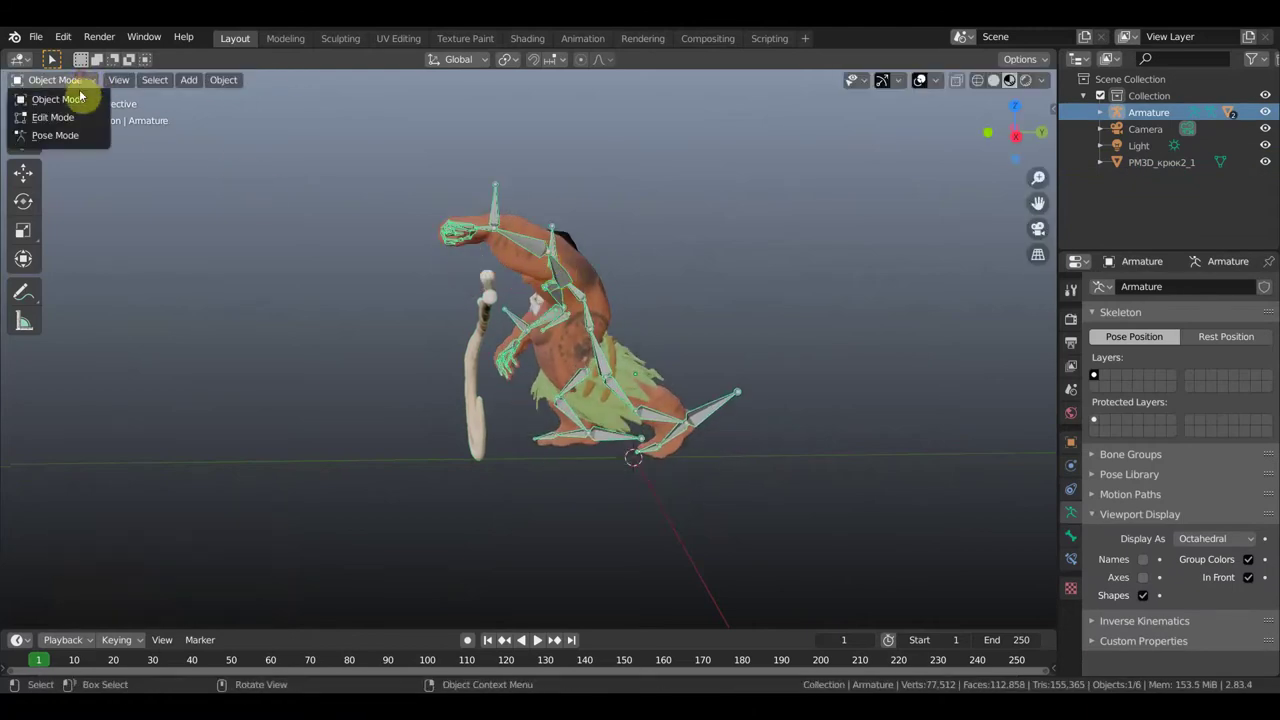
left_click(62, 141)
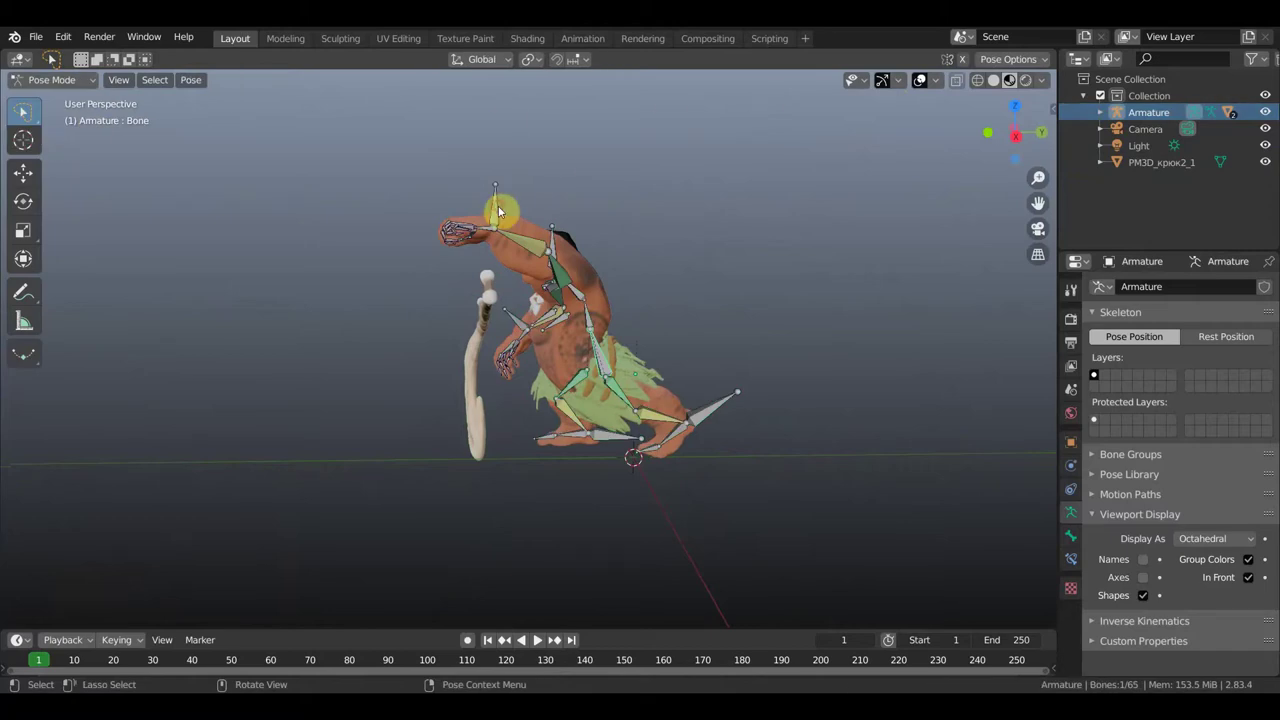
Move the selected bone down and right, hiding the bones to check the mesh.
left_click_drag(513, 238, 540, 281)
middle_click_drag(545, 280, 700, 264)
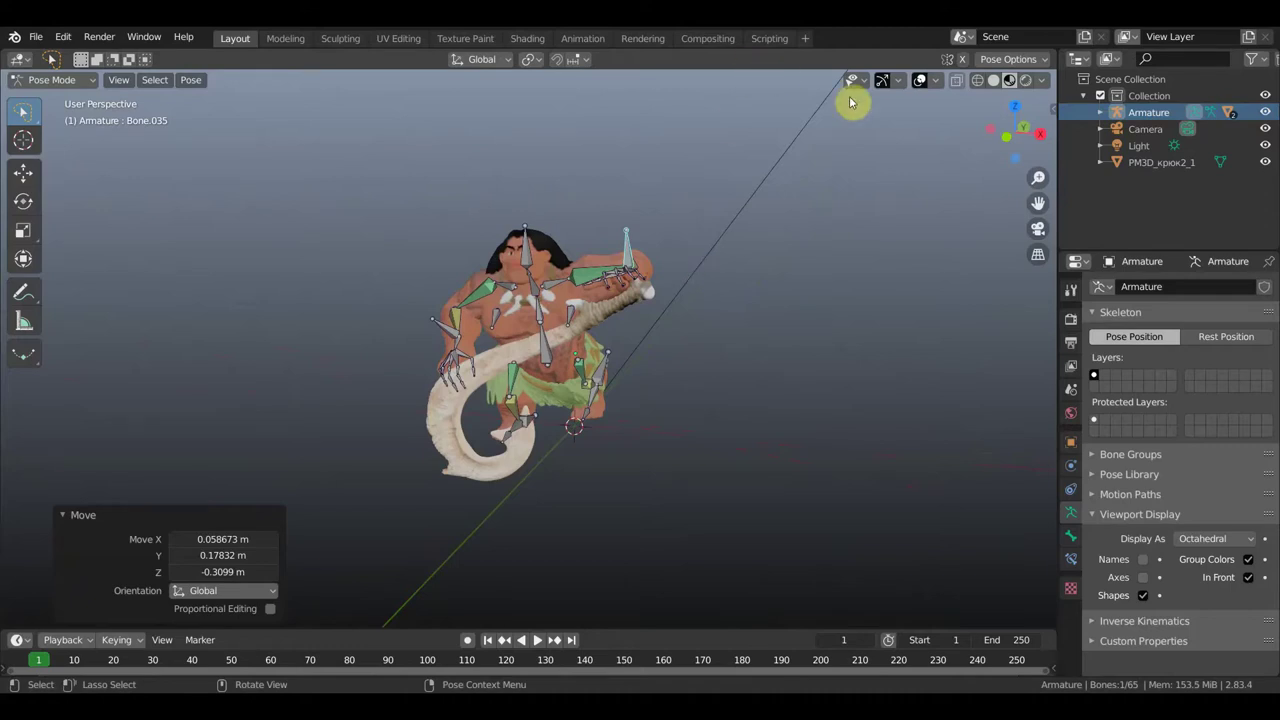
left_click(919, 81)
mouse_move(606, 272)
middle_mouse_down()
mouse_move(727, 309)
mouse_move(694, 316)
mouse_move(703, 282)
middle_mouse_up()
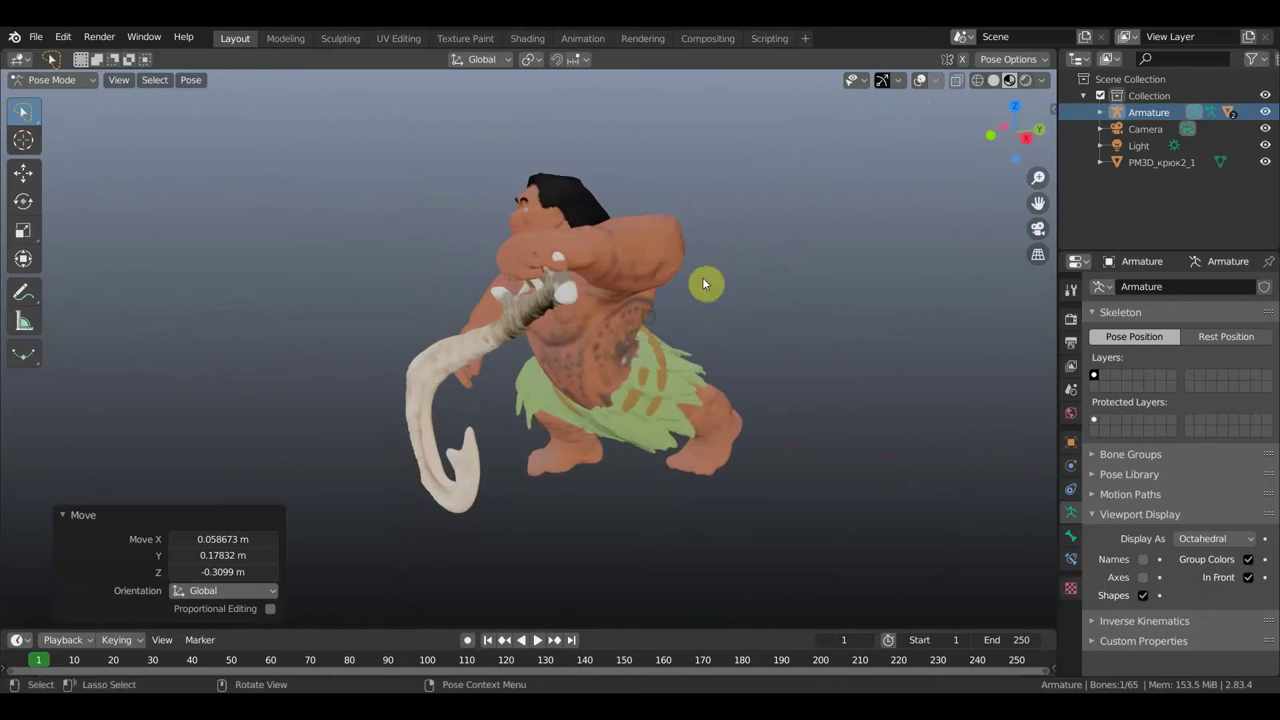
left_click(917, 83)
left_click(921, 81)
middle_click_drag(791, 286, 845, 272)
Rotate the hook-holding bone -27.4° and nudge it upward.
key("r")
left_click(829, 209)
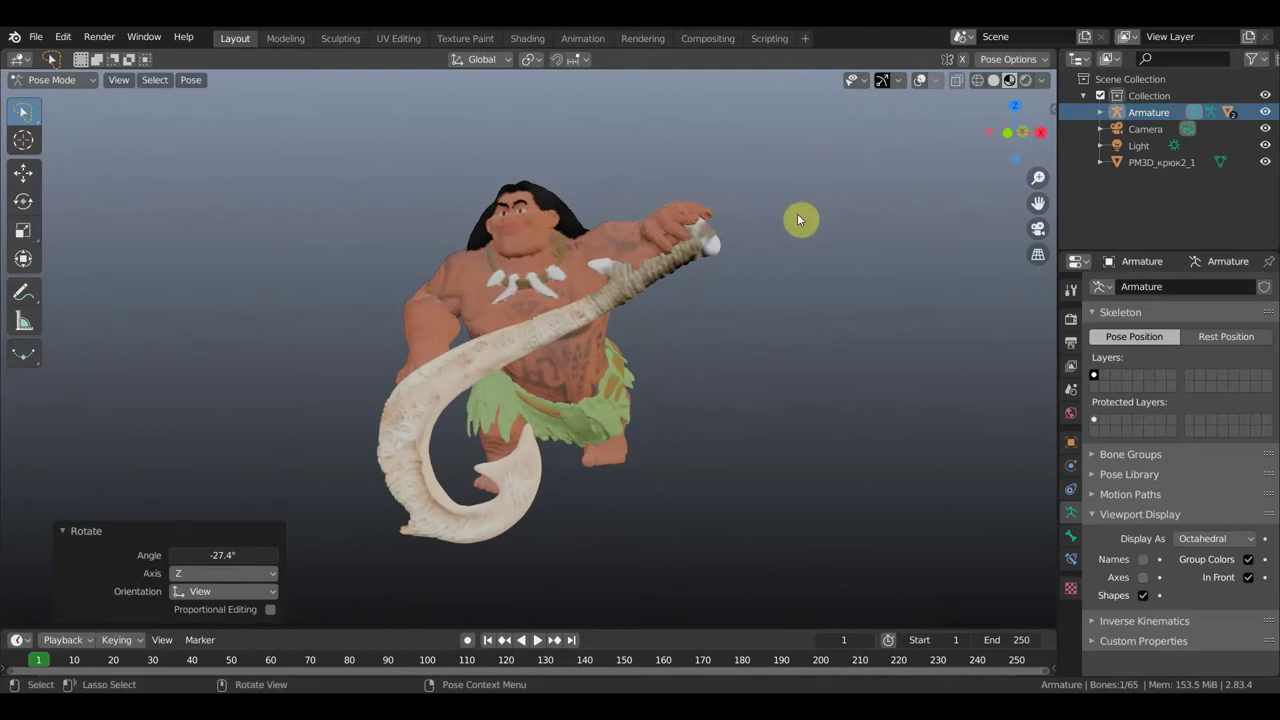
key("g")
left_click(786, 236)
mouse_move(791, 244)
middle_mouse_down()
mouse_move(877, 286)
mouse_move(943, 357)
mouse_move(837, 323)
mouse_move(840, 342)
middle_mouse_up()
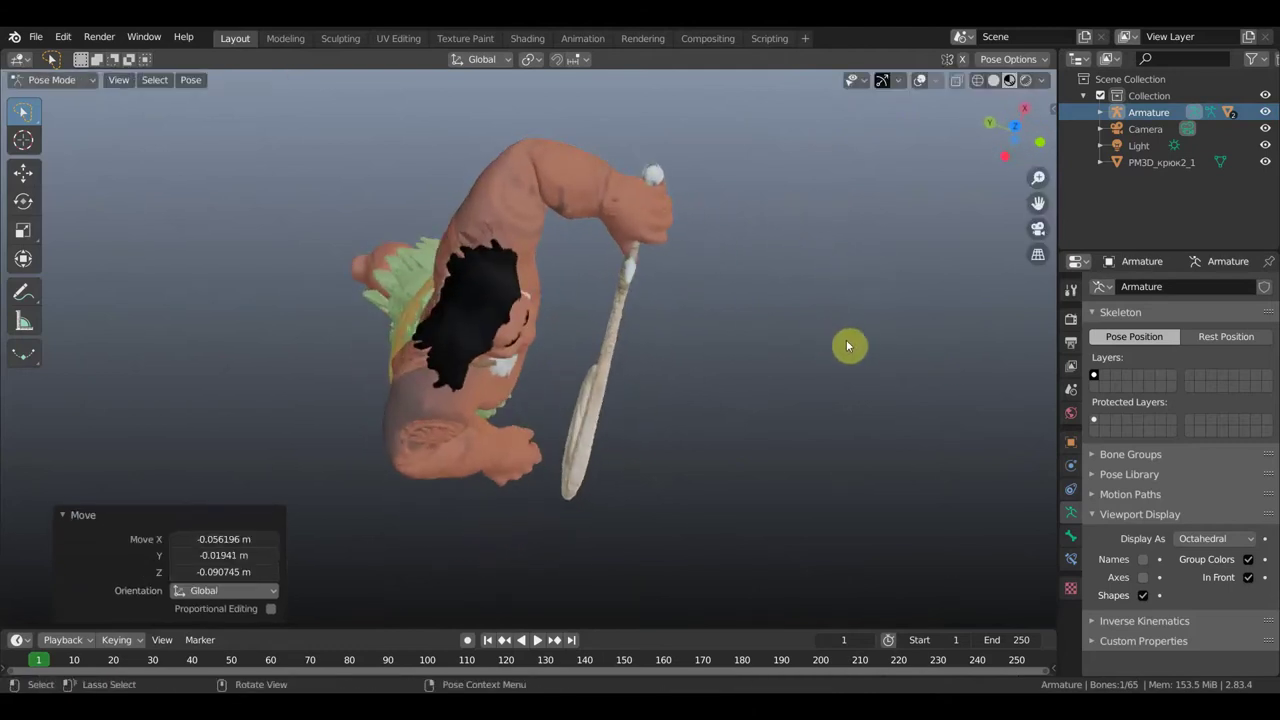
Turn the bone 11.2°, then further to 16°, and hide it.
key("r")
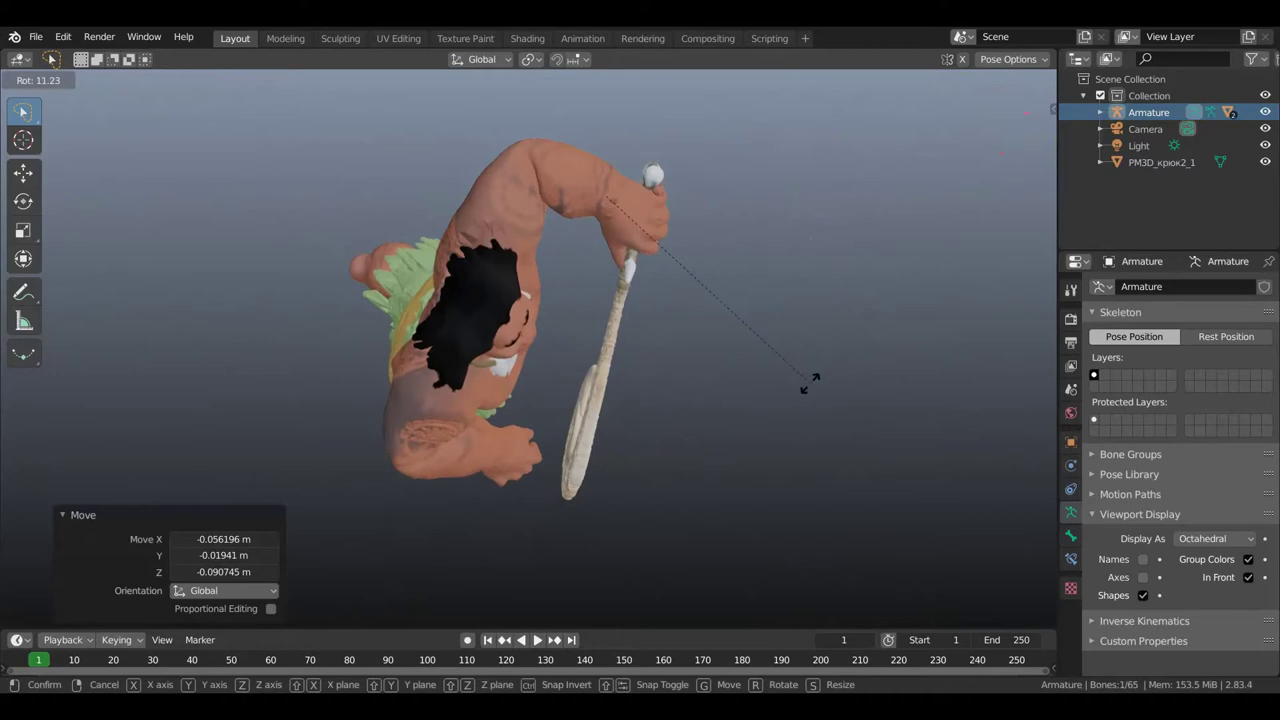
left_click(810, 383)
mouse_move(810, 383)
middle_mouse_down()
mouse_move(668, 263)
mouse_move(760, 277)
middle_mouse_up()
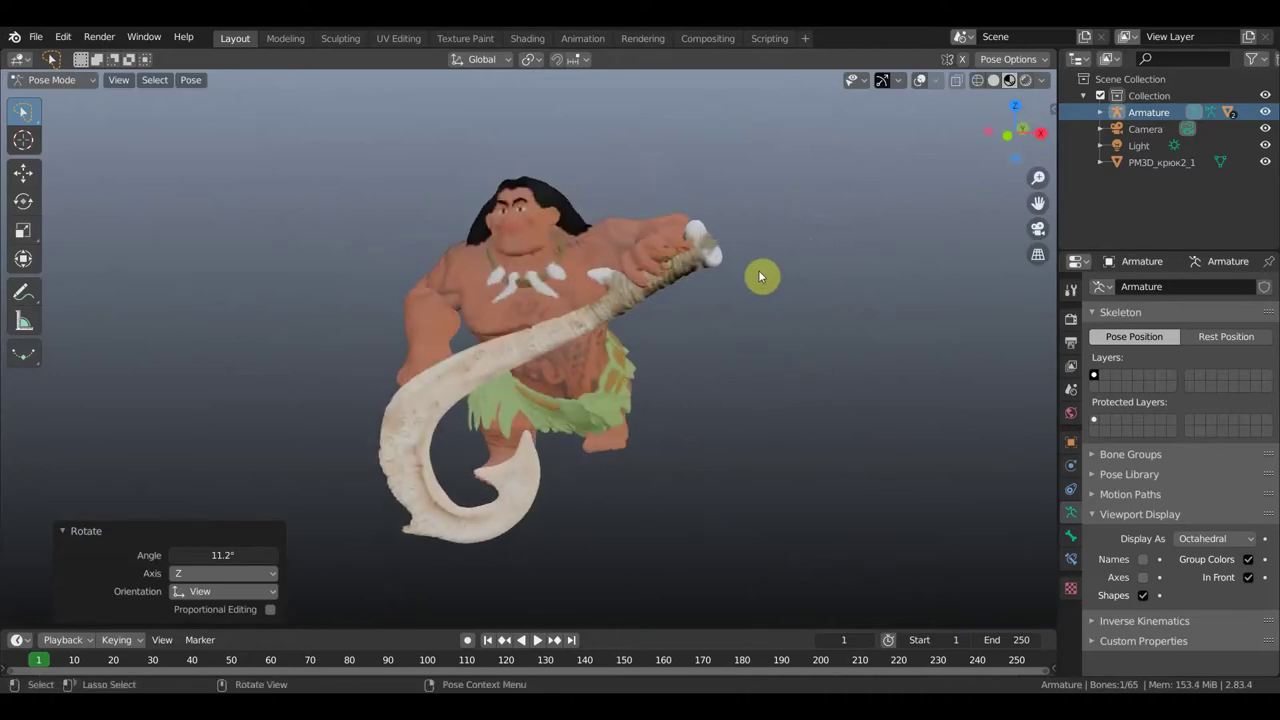
key("r")
left_click(790, 315)
key("h")
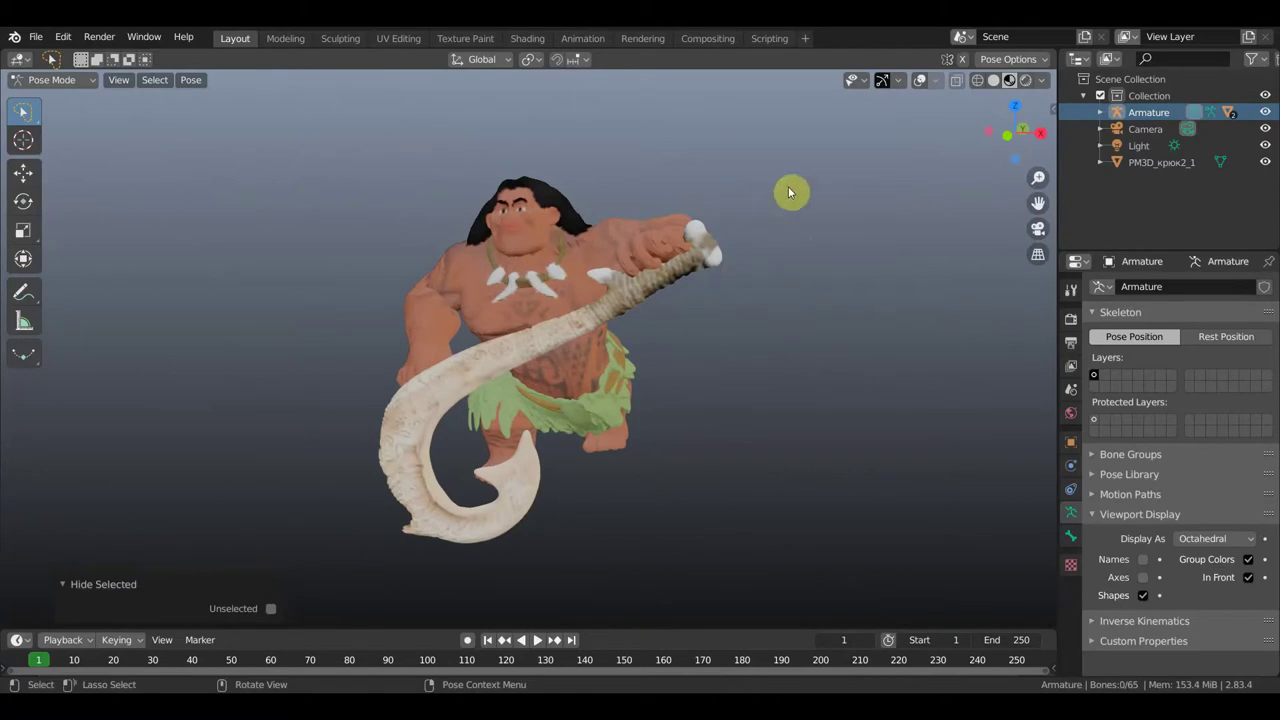
Select the forearm bone Bone.035, toggling the overlays to compare with the mesh.
left_click(921, 79)
mouse_move(661, 254)
middle_mouse_down()
mouse_move(677, 300)
mouse_move(725, 323)
middle_mouse_up()
left_click(723, 318)
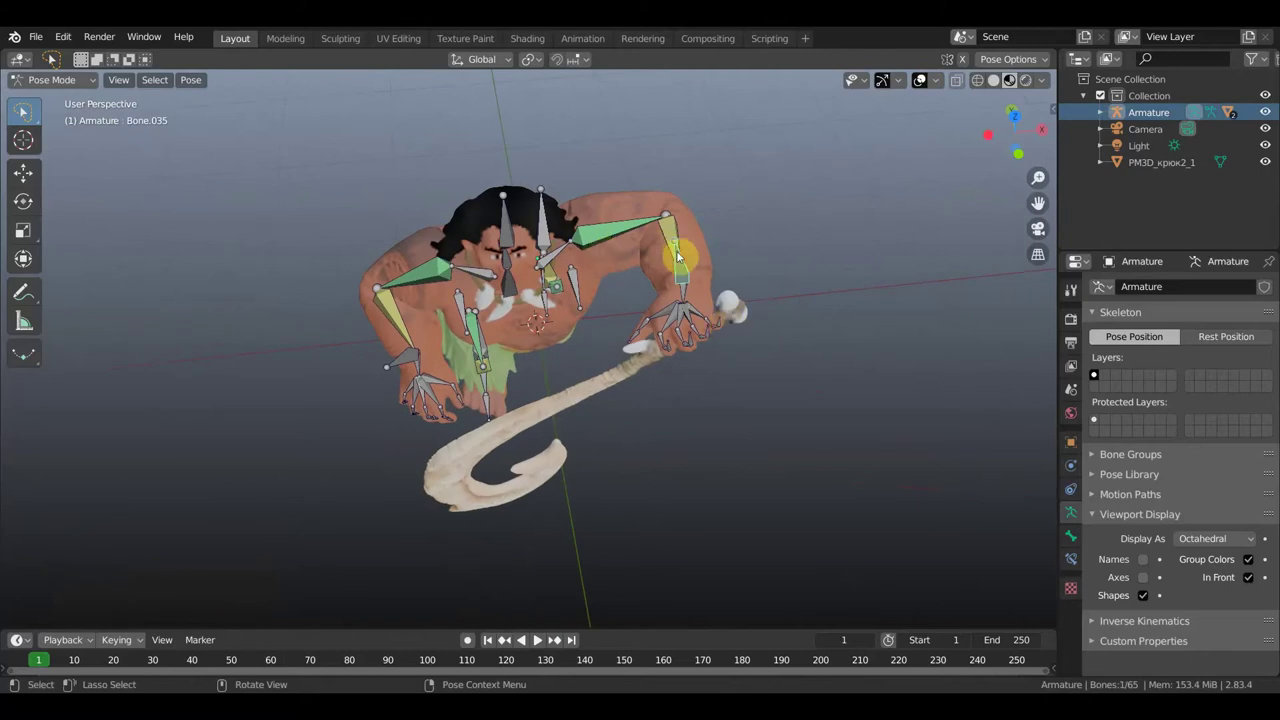
left_click(919, 80)
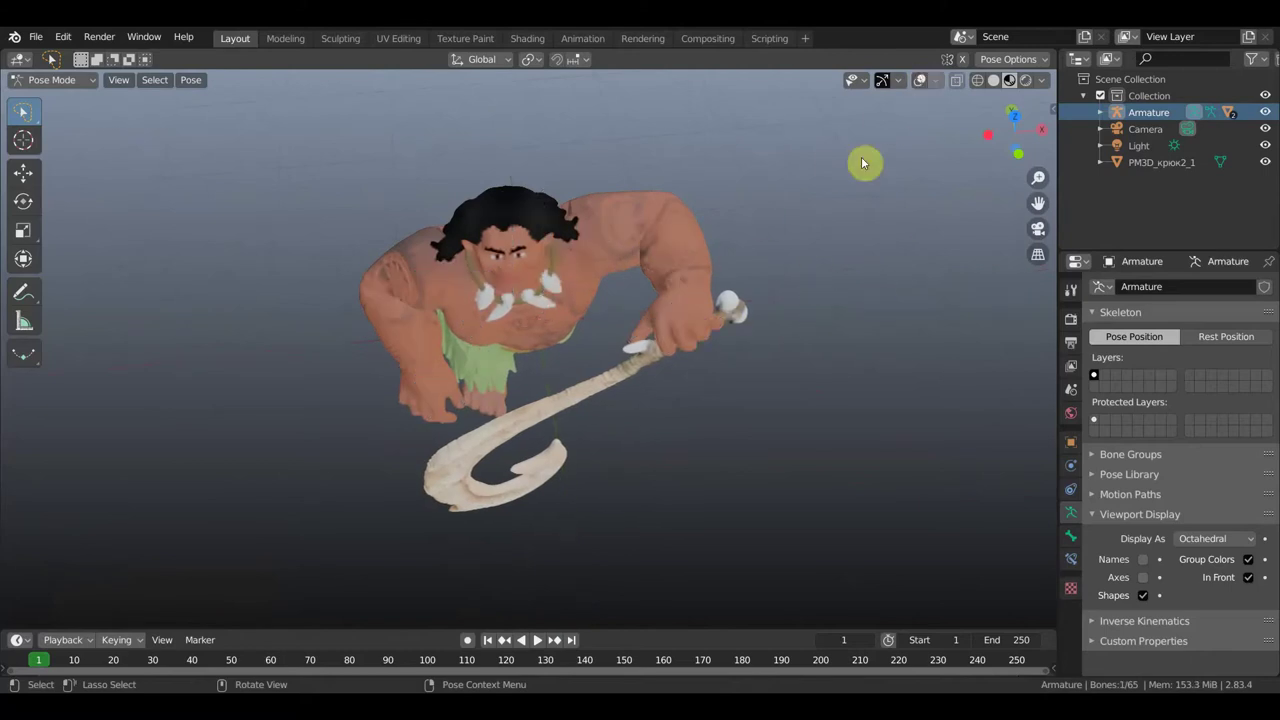
left_click(918, 81)
left_click(681, 279)
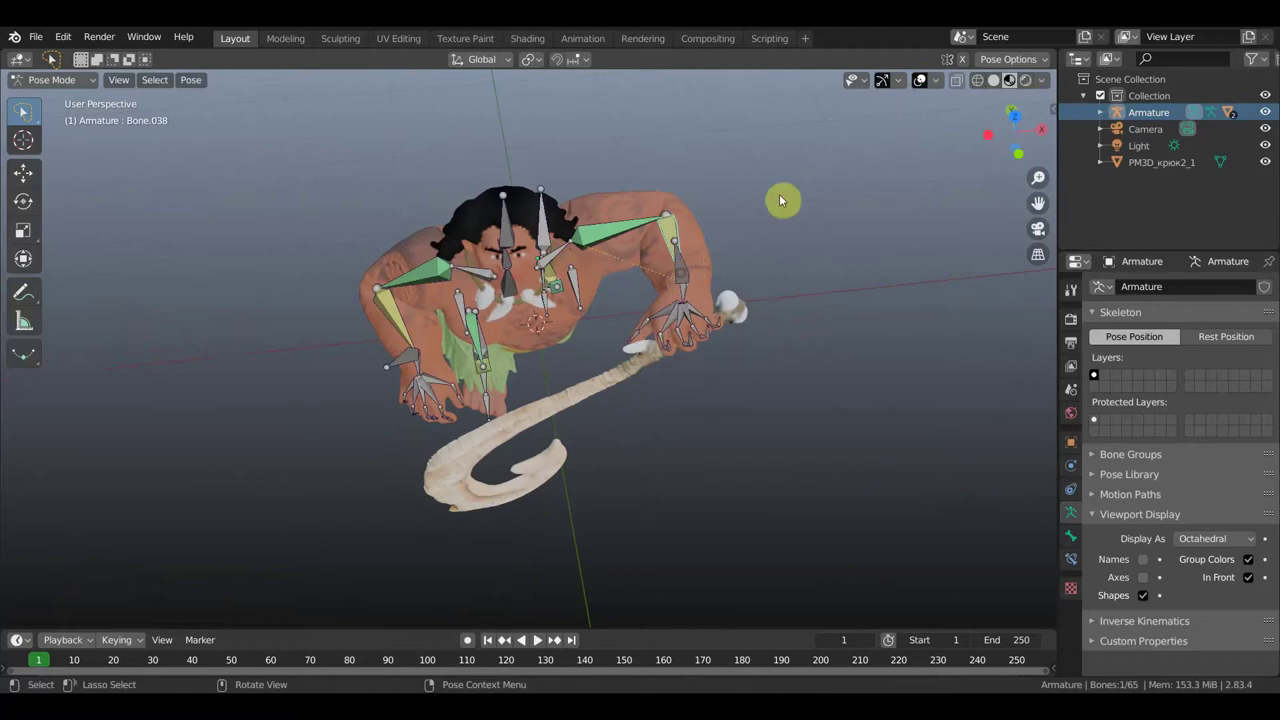
left_click(922, 80)
Rotate the forearm bone 22° and shift its position, then face the character front.
mouse_move(814, 283)
middle_mouse_down()
mouse_move(797, 190)
mouse_move(914, 183)
middle_mouse_up()
key("r")
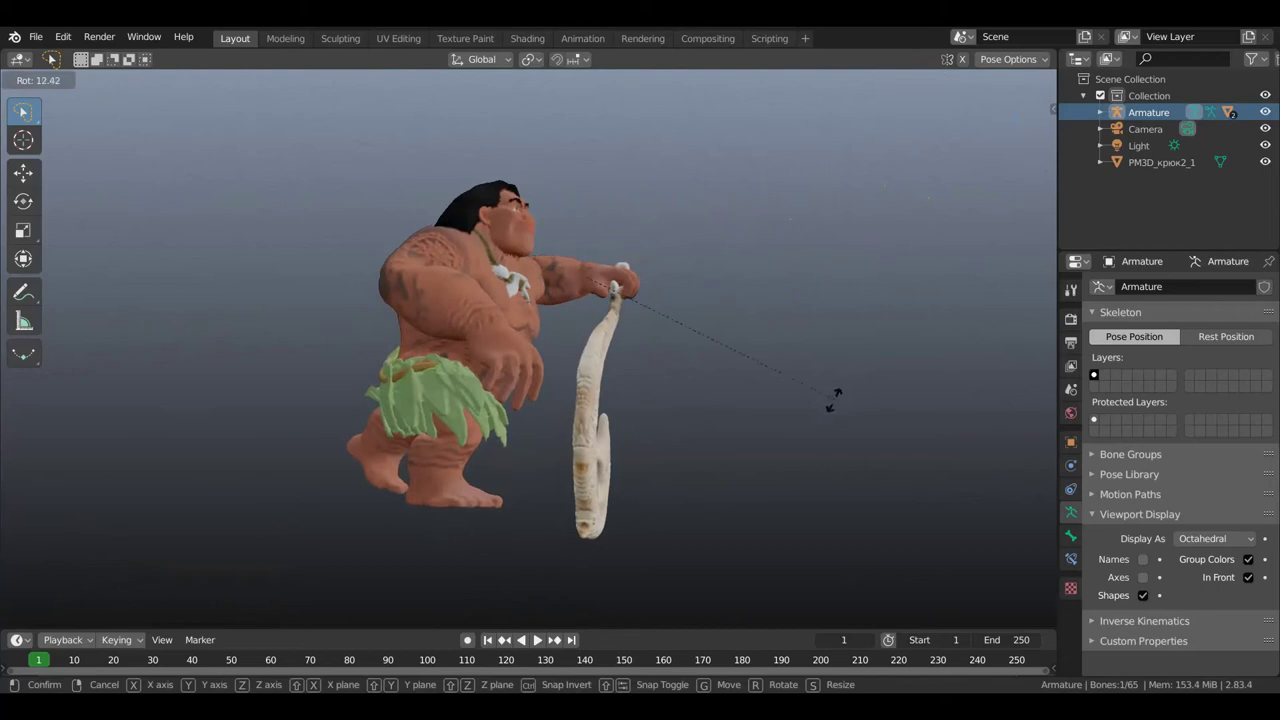
left_click(798, 432)
key("g")
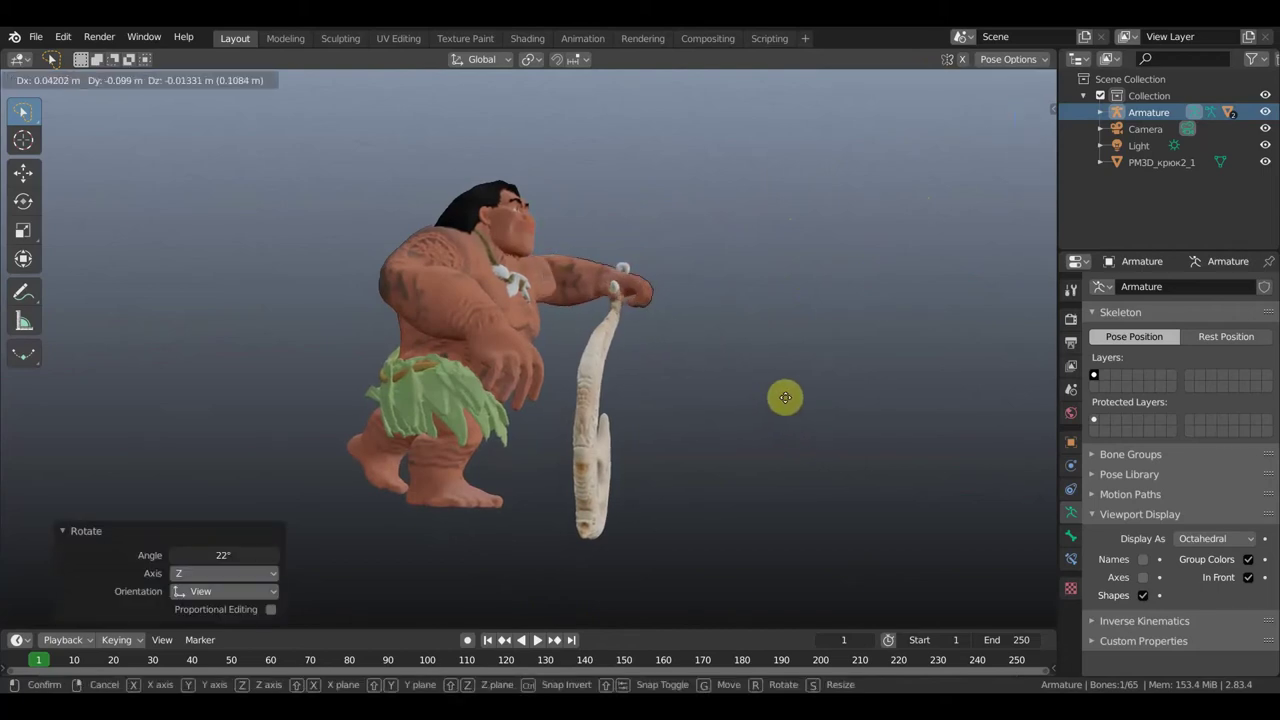
left_click(771, 398)
mouse_move(771, 401)
middle_mouse_down()
mouse_move(654, 392)
mouse_move(564, 431)
middle_mouse_up()
Select the raised hand's bone Bone.058 and tilt it slightly around the hook top.
left_click(919, 80)
scroll(630, 305, "up", 4)
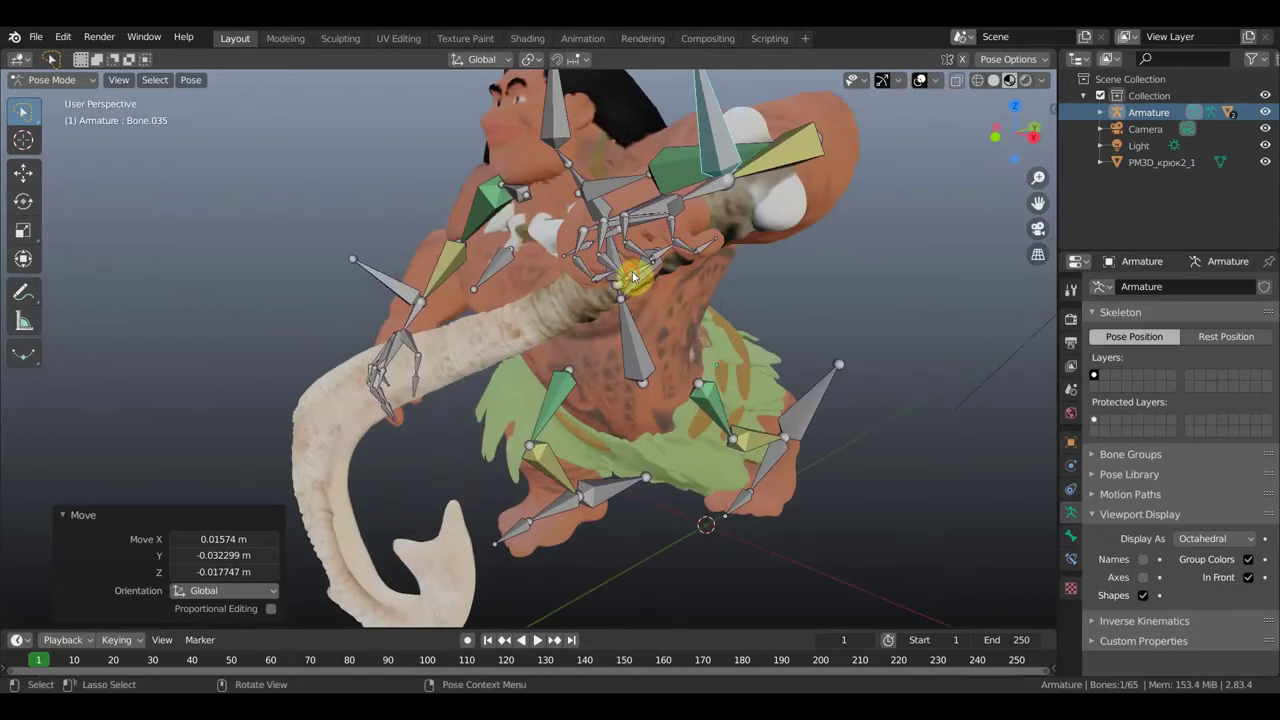
middle_click_drag(677, 286, 748, 277)
scroll(748, 277, "down", 3)
left_click(842, 208)
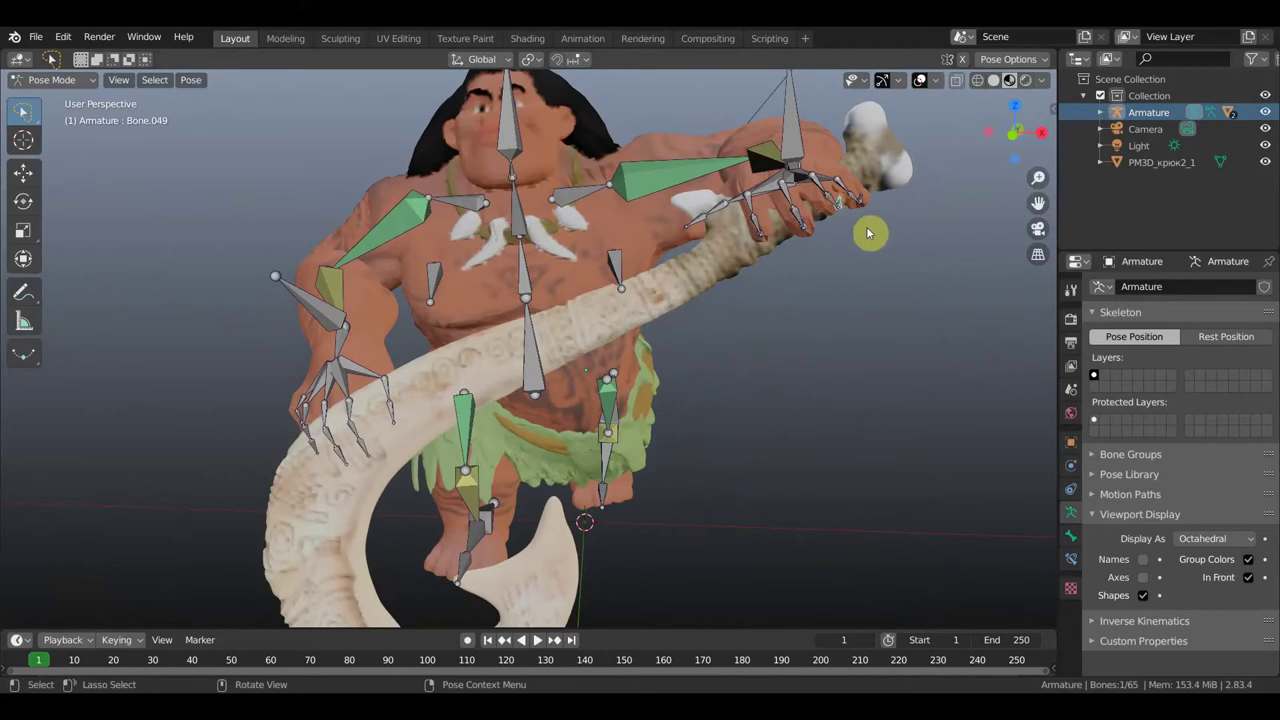
key("r")
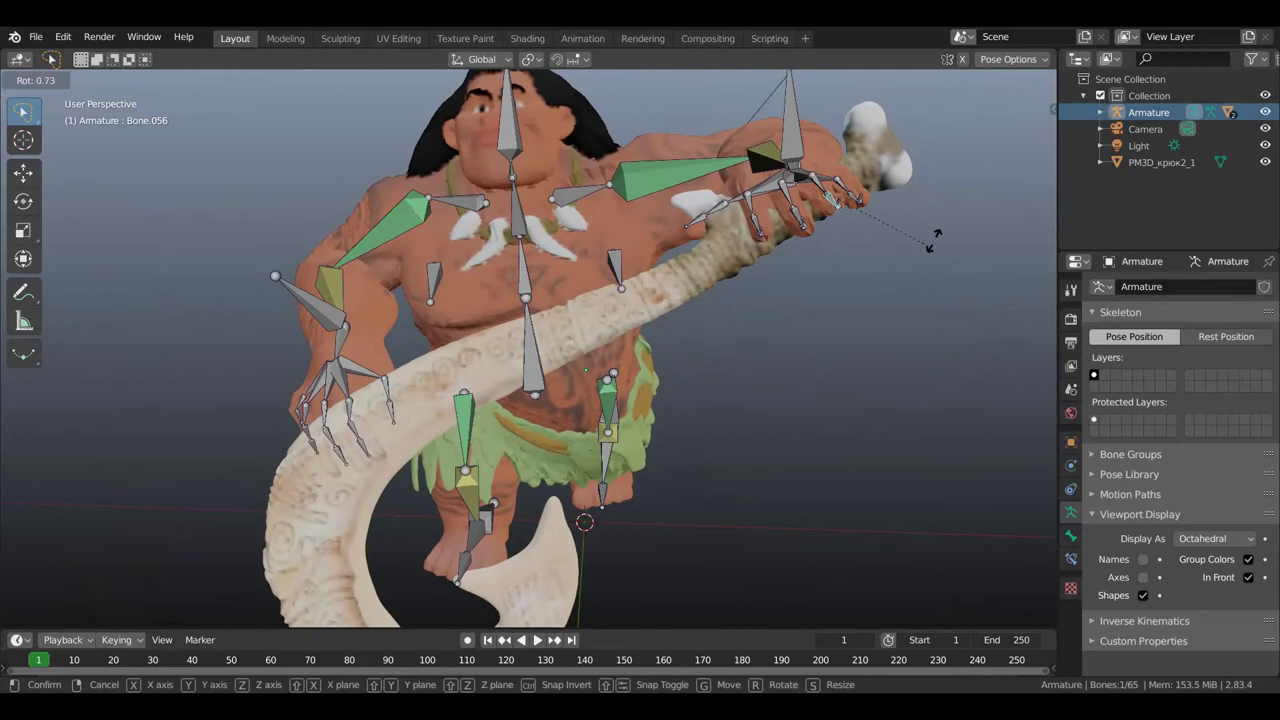
left_click(932, 238)
mouse_move(887, 242)
middle_mouse_down()
mouse_move(809, 151)
mouse_move(851, 143)
mouse_move(886, 363)
mouse_move(863, 391)
mouse_move(797, 346)
mouse_move(753, 340)
middle_mouse_up()
Finish rotating the hand bone and bend the first finger bone of the gripping hand.
key("r")
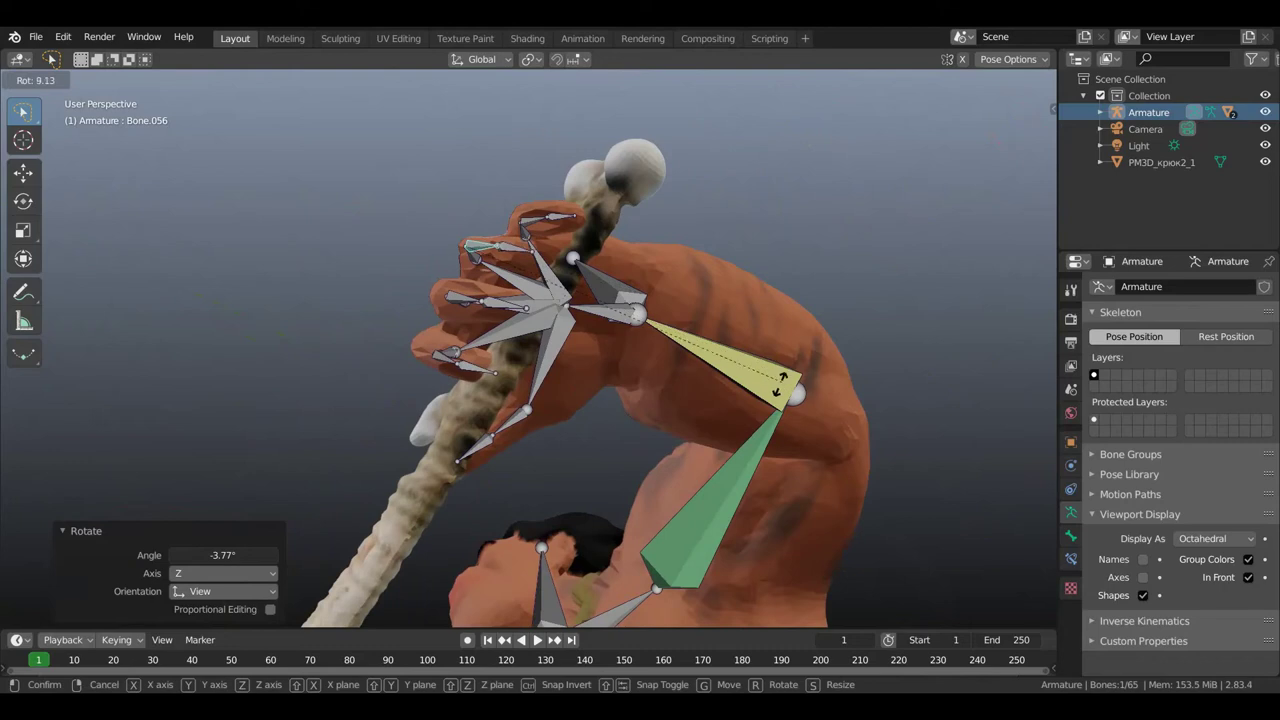
left_click(750, 420)
left_click(531, 216)
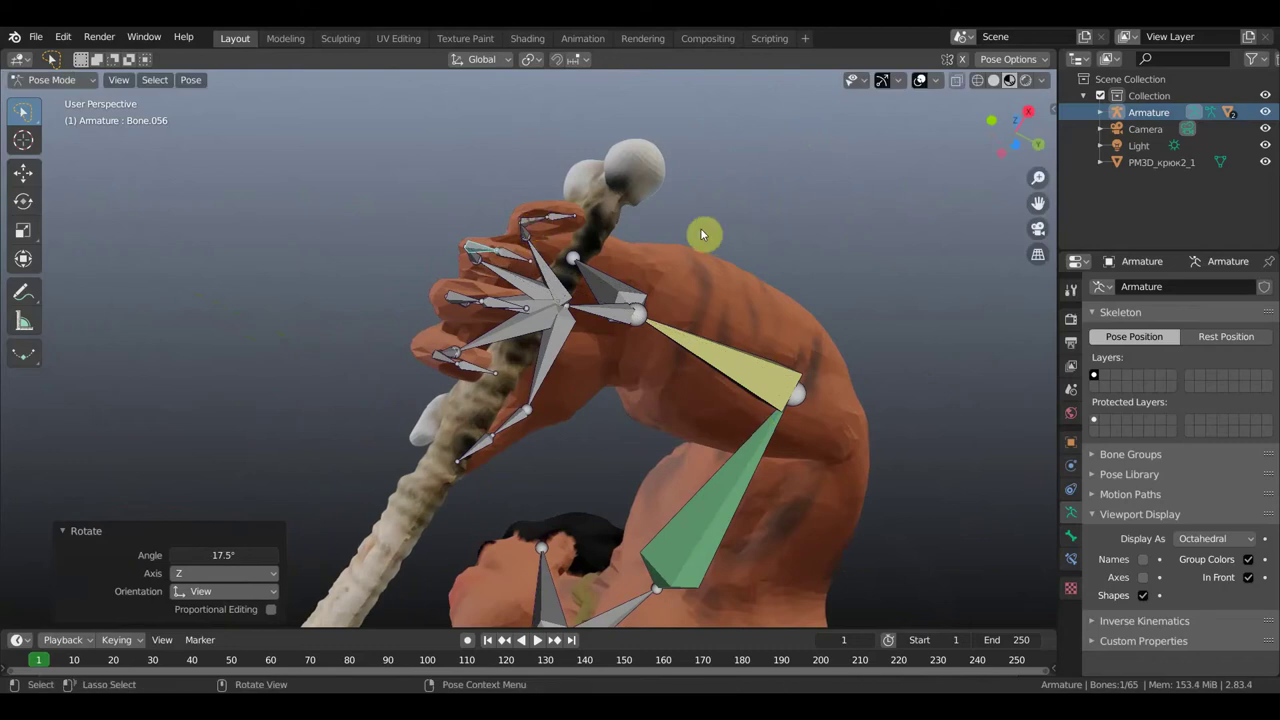
key("r")
left_click(702, 245)
mouse_move(706, 251)
middle_mouse_down()
mouse_move(780, 254)
mouse_move(811, 337)
mouse_move(836, 362)
mouse_move(894, 351)
mouse_move(937, 289)
mouse_move(942, 298)
middle_mouse_up()
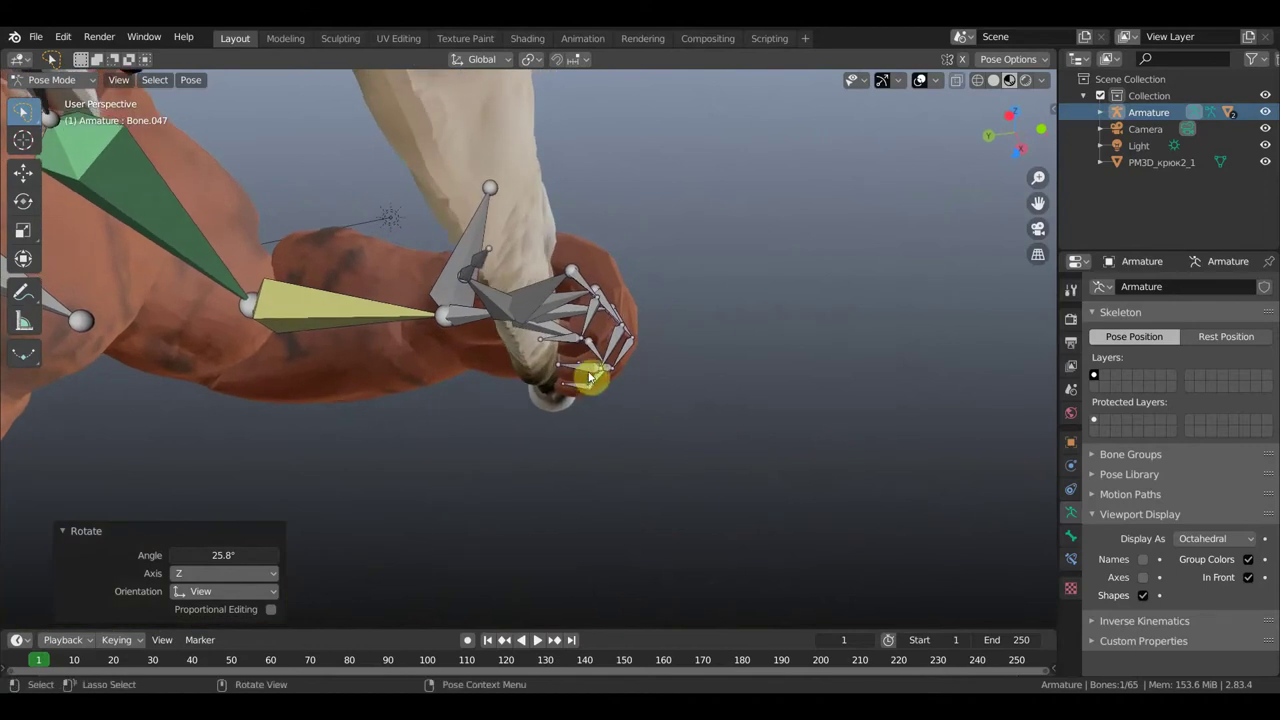
Curl two more finger bones of the gripping hand, the first by -24.5°.
left_click(622, 322)
mouse_move(622, 322)
middle_mouse_down()
mouse_move(594, 366)
mouse_move(592, 344)
middle_mouse_up()
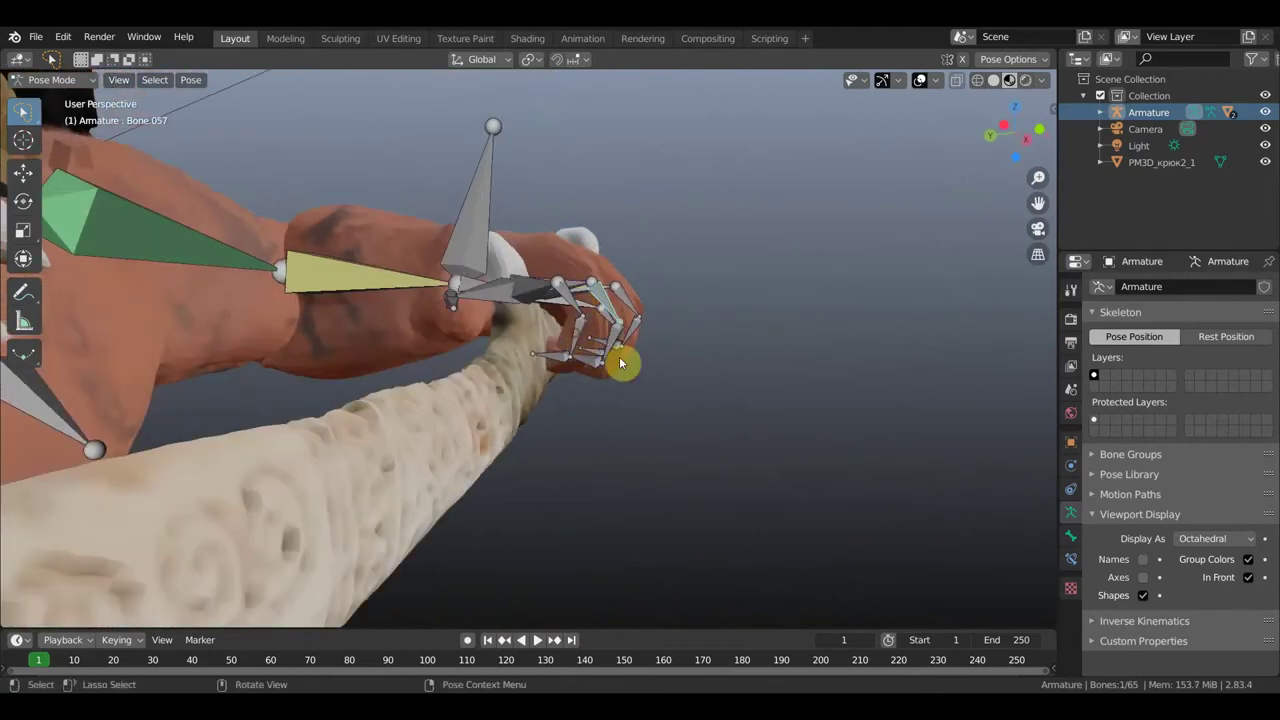
key("r")
left_click(716, 321)
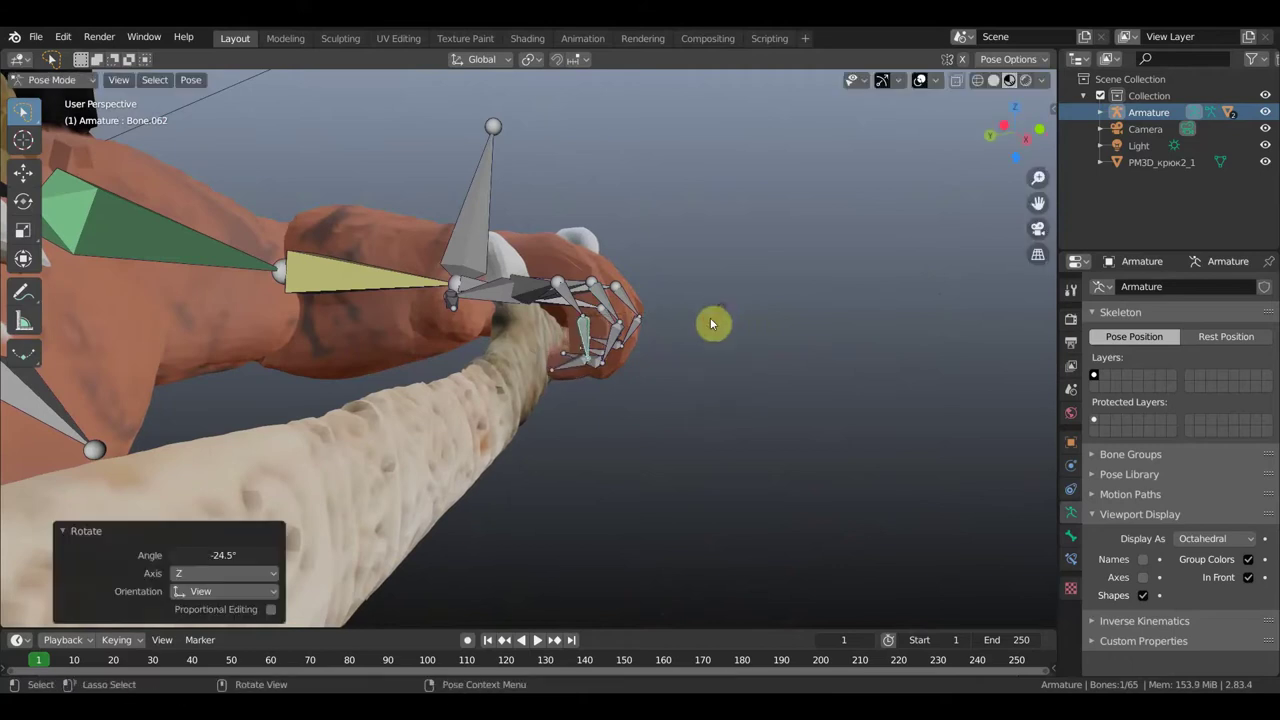
left_click(634, 320)
key("r")
left_click(662, 342)
Curl the next two finger bones around the hook shaft, one by 11.7°.
left_click(609, 297)
key("r")
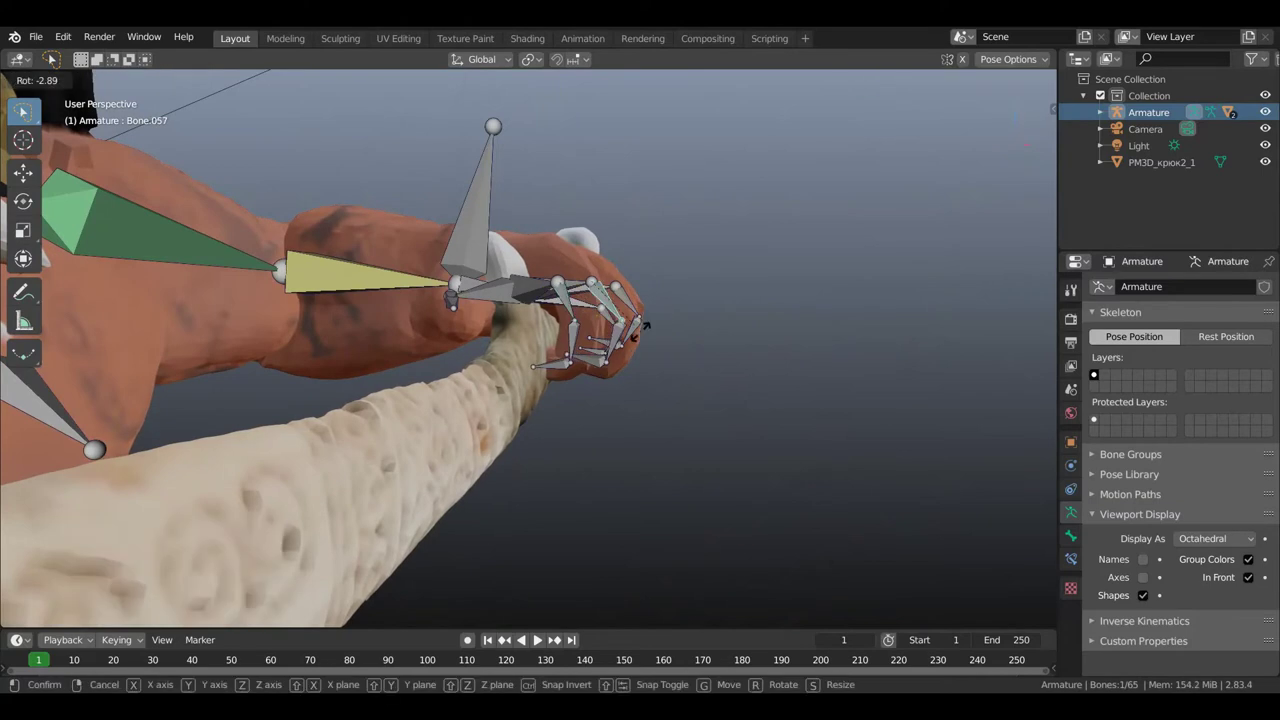
left_click(628, 347)
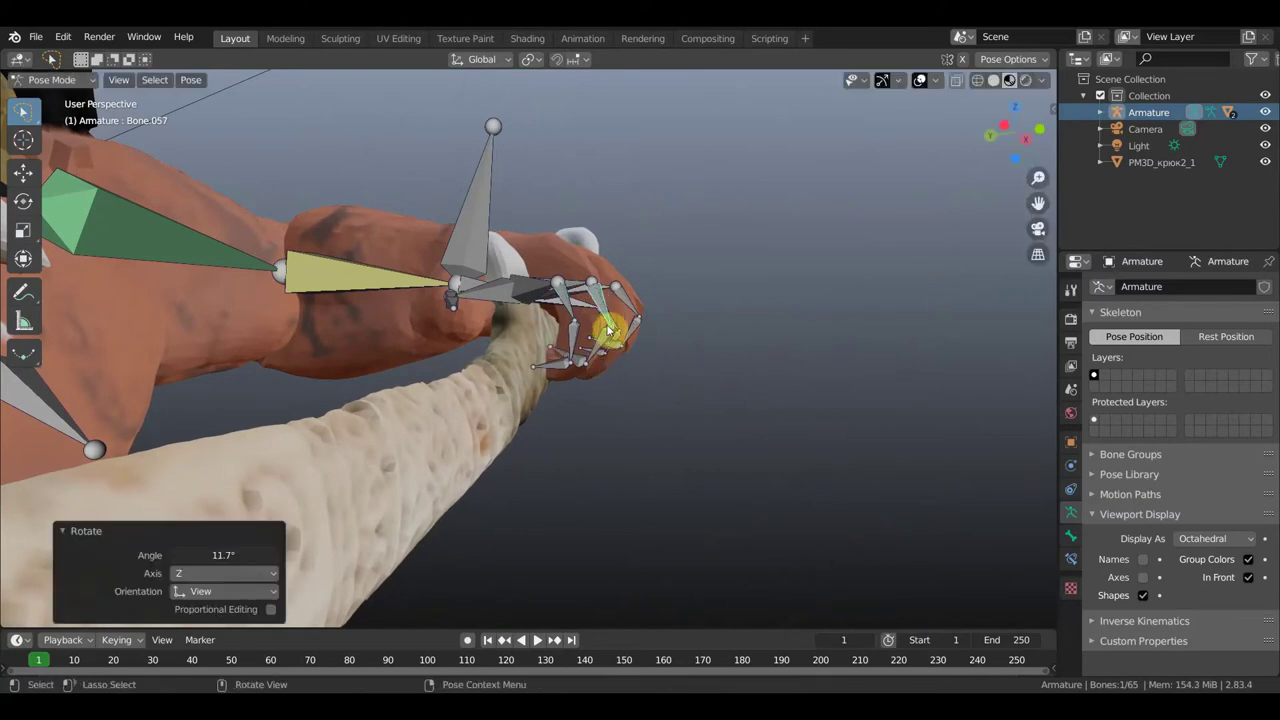
left_click(622, 318)
key("r")
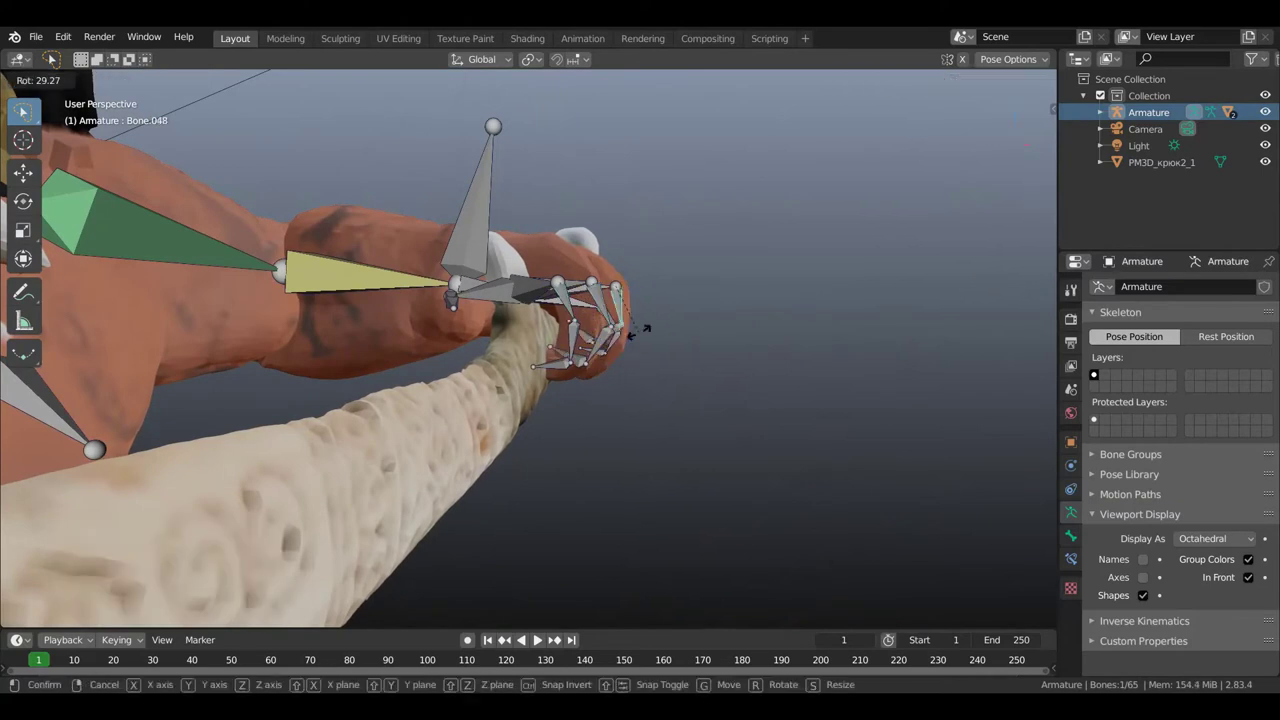
left_click(642, 330)
mouse_move(640, 334)
middle_mouse_down()
mouse_move(576, 437)
mouse_move(554, 430)
mouse_move(581, 436)
mouse_move(606, 343)
mouse_move(693, 293)
middle_mouse_up()
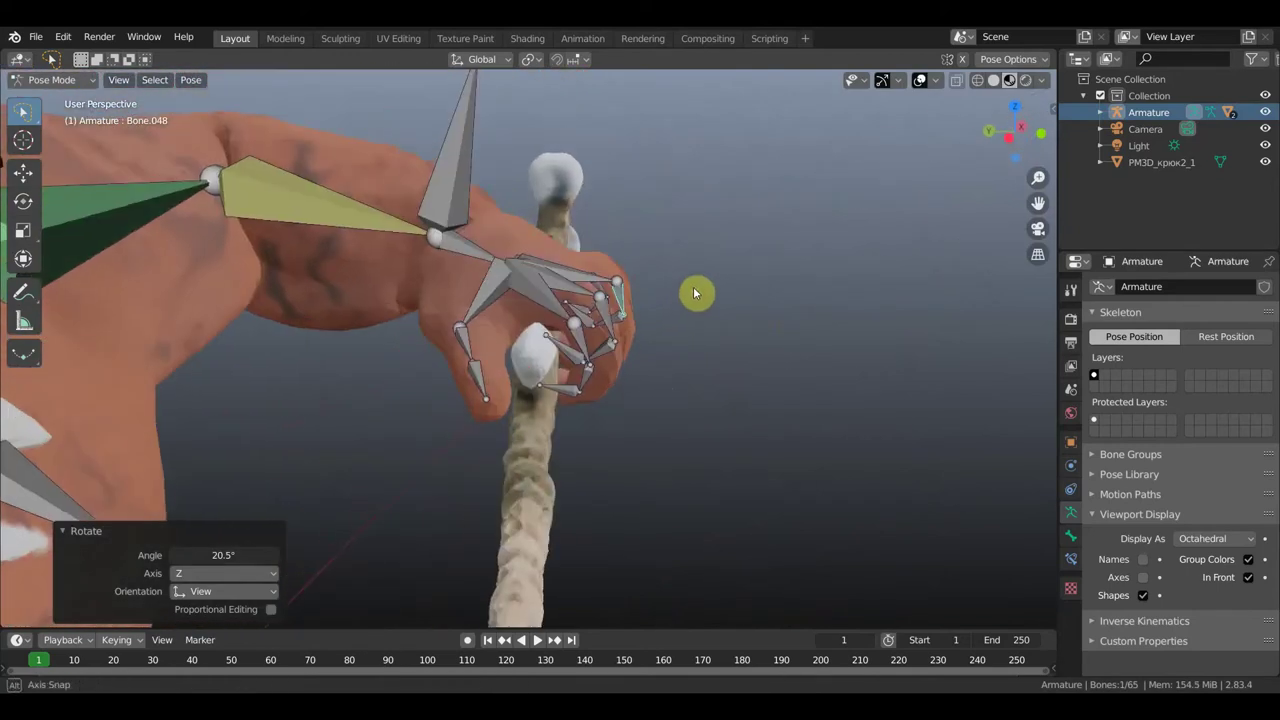
Bend further finger bones around the shaft, including curls of 10° and 12.1°.
left_click(620, 296)
type("r10")
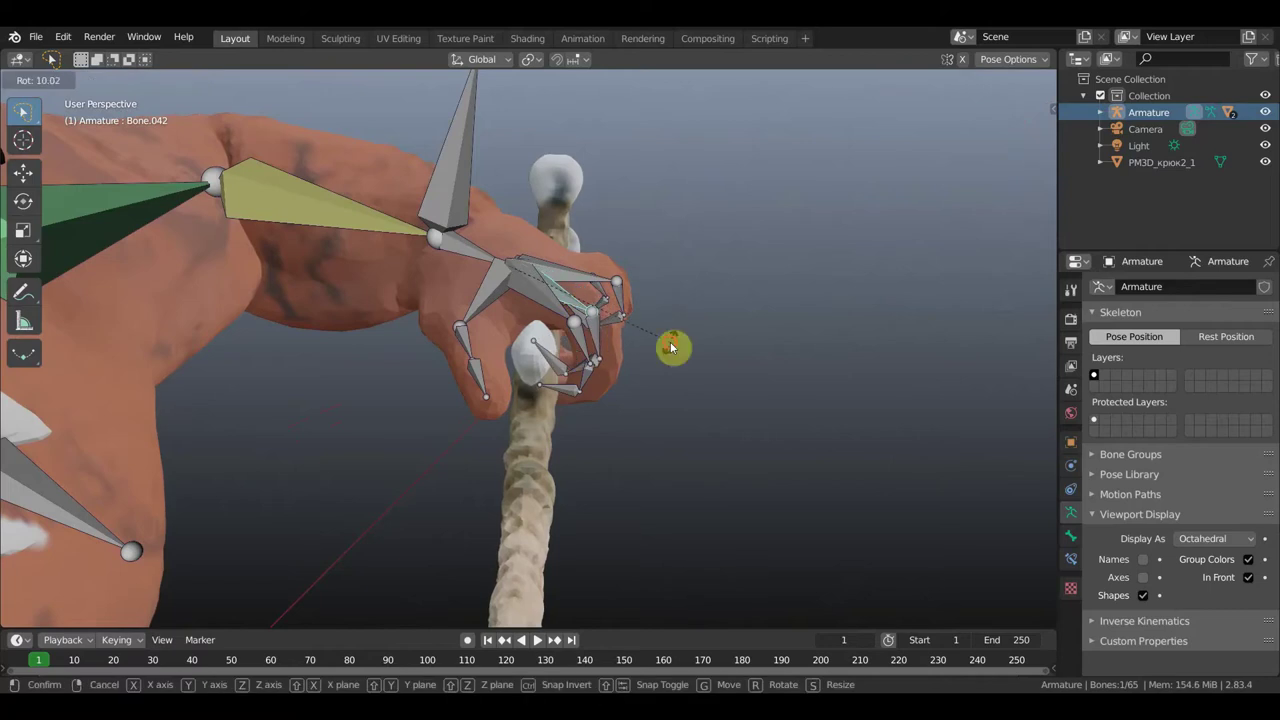
key("Return")
key("r")
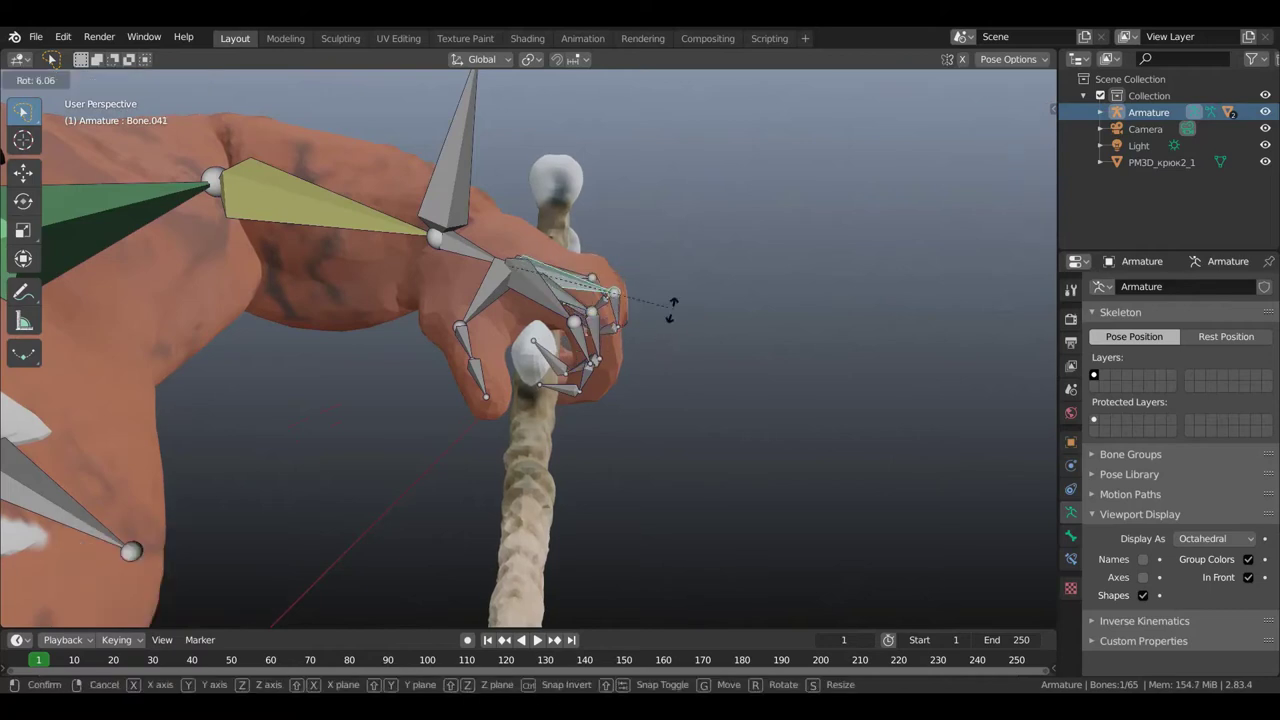
left_click(663, 320)
left_click(584, 284)
key("r")
left_click(634, 289)
left_click(558, 313)
key("r")
left_click(701, 340)
Refine that hand's finger curls with extra rotations, the last at 5.94°.
mouse_move(701, 340)
middle_mouse_down()
mouse_move(661, 316)
mouse_move(643, 371)
mouse_move(654, 409)
middle_mouse_up()
key("r")
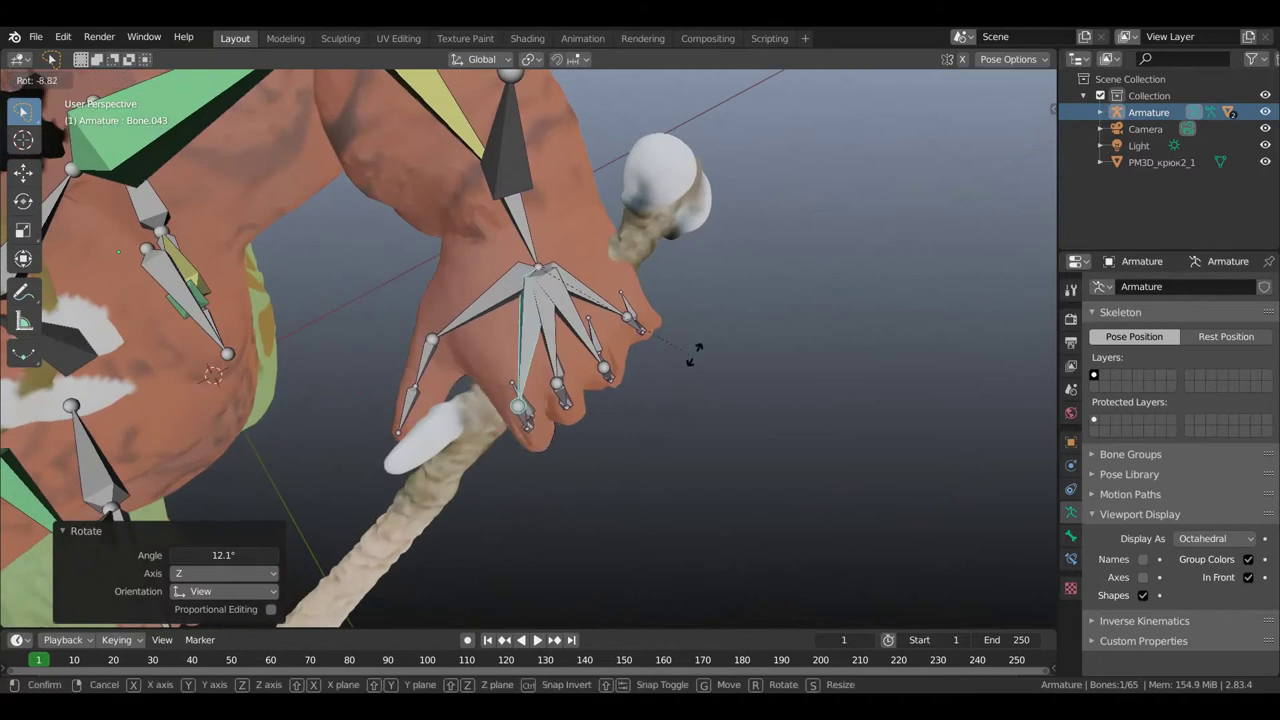
left_click(672, 363)
middle_click_drag(672, 363, 743, 251)
key("r")
left_click(738, 304)
mouse_move(646, 300)
middle_mouse_down()
mouse_move(534, 297)
mouse_move(486, 381)
mouse_move(707, 389)
mouse_move(706, 378)
middle_mouse_up()
Curl finger bones on the other hand by -22° and 24.1° around the hook.
left_click(537, 380)
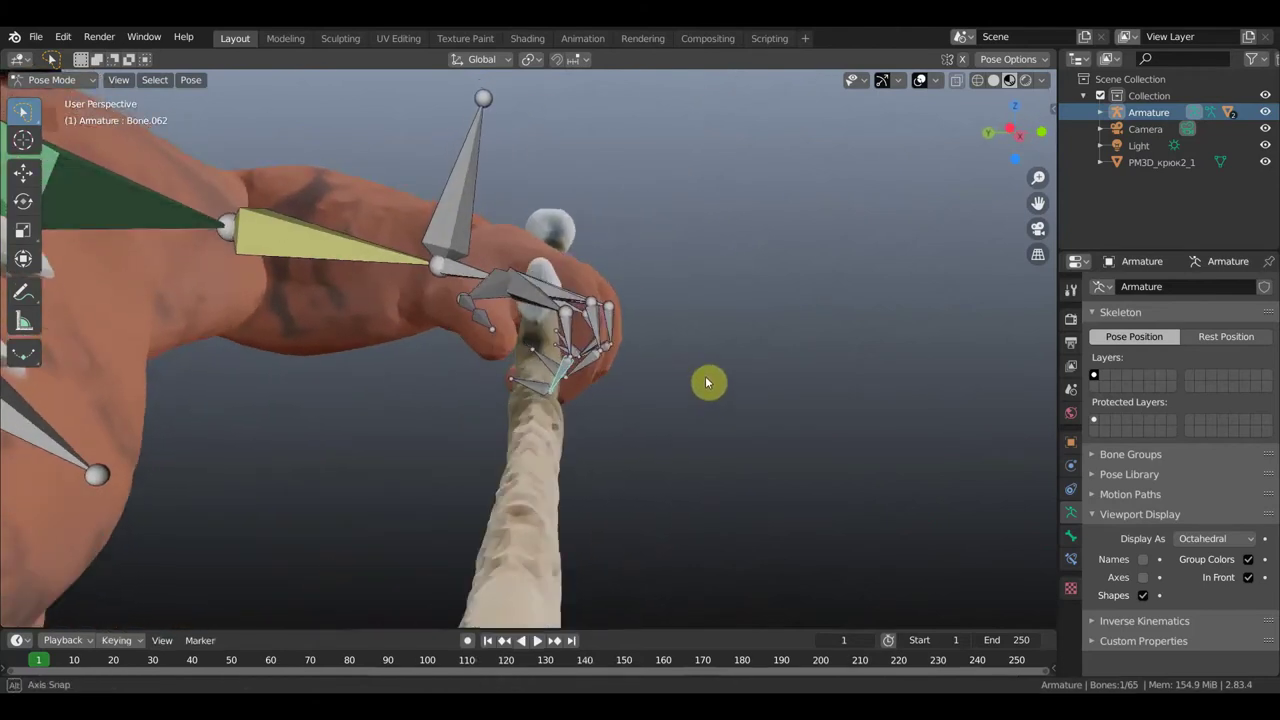
key("r")
left_click(719, 319)
mouse_move(719, 319)
middle_mouse_down()
mouse_move(590, 320)
mouse_move(614, 343)
mouse_move(509, 366)
mouse_move(522, 420)
mouse_move(526, 403)
middle_mouse_up()
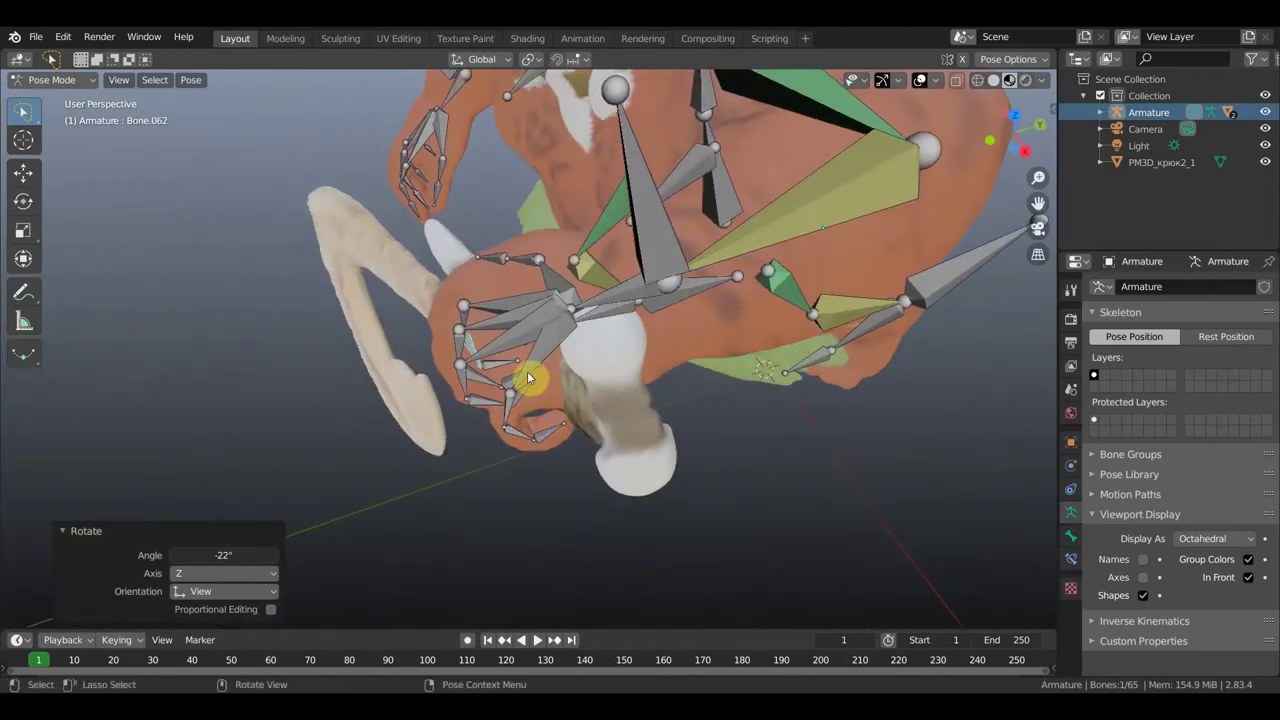
left_click(560, 364)
key("r")
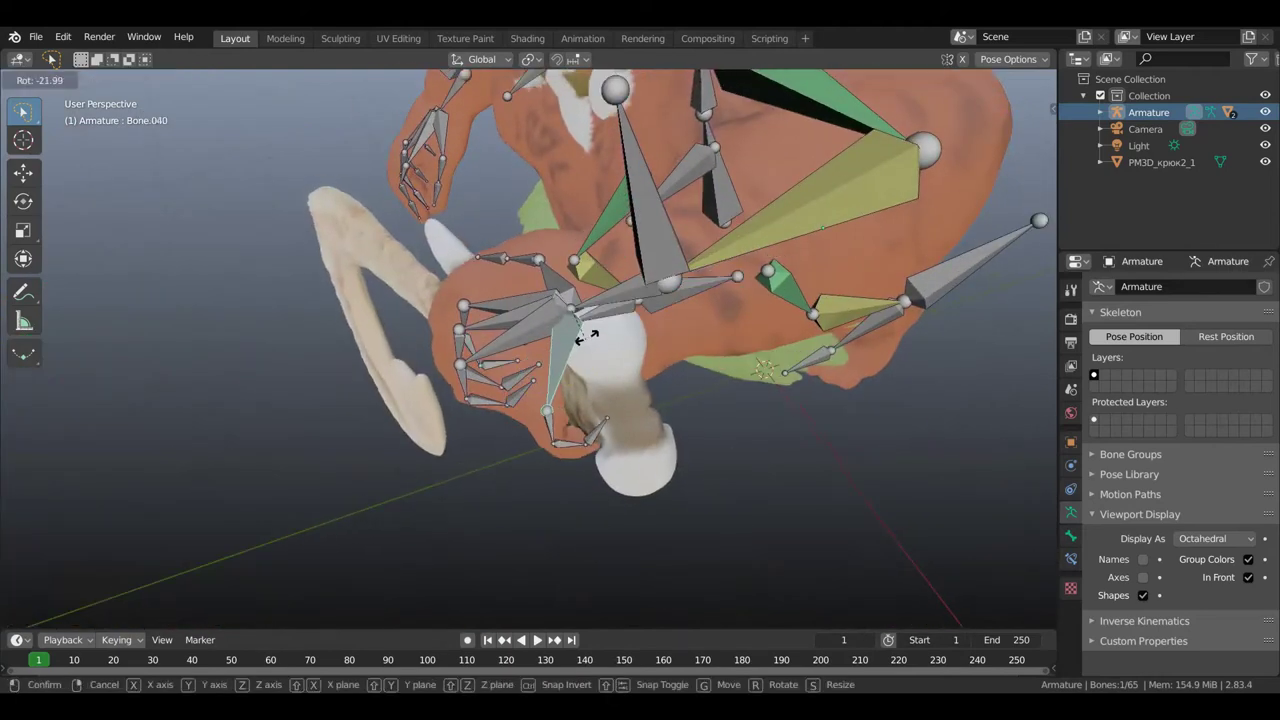
left_click(643, 380)
mouse_move(643, 380)
middle_mouse_down()
mouse_move(708, 405)
mouse_move(660, 402)
middle_mouse_up()
key("r")
left_click(633, 404)
Curl one more finger bone, ending with Bone.045 turned 13° about Z.
mouse_move(565, 398)
middle_mouse_down()
mouse_move(486, 380)
mouse_move(477, 357)
mouse_move(478, 443)
mouse_move(517, 430)
mouse_move(491, 374)
mouse_move(506, 420)
middle_mouse_up()
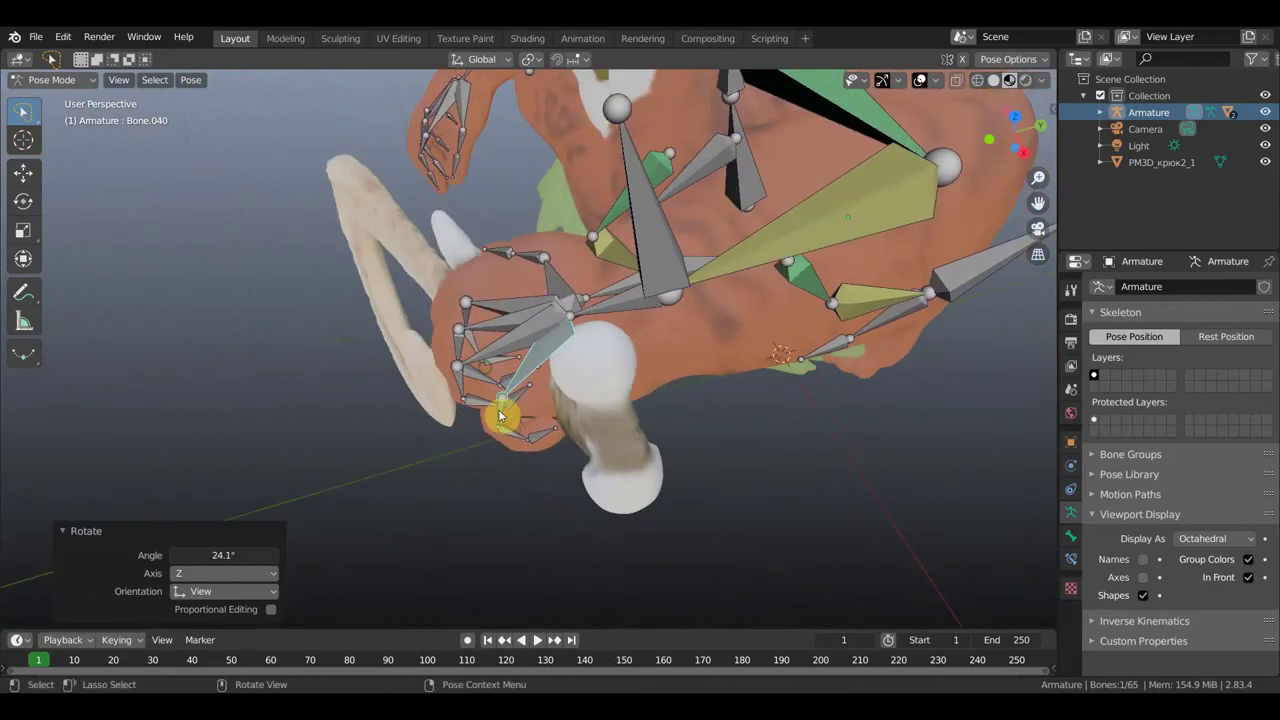
left_click(560, 420)
key("r")
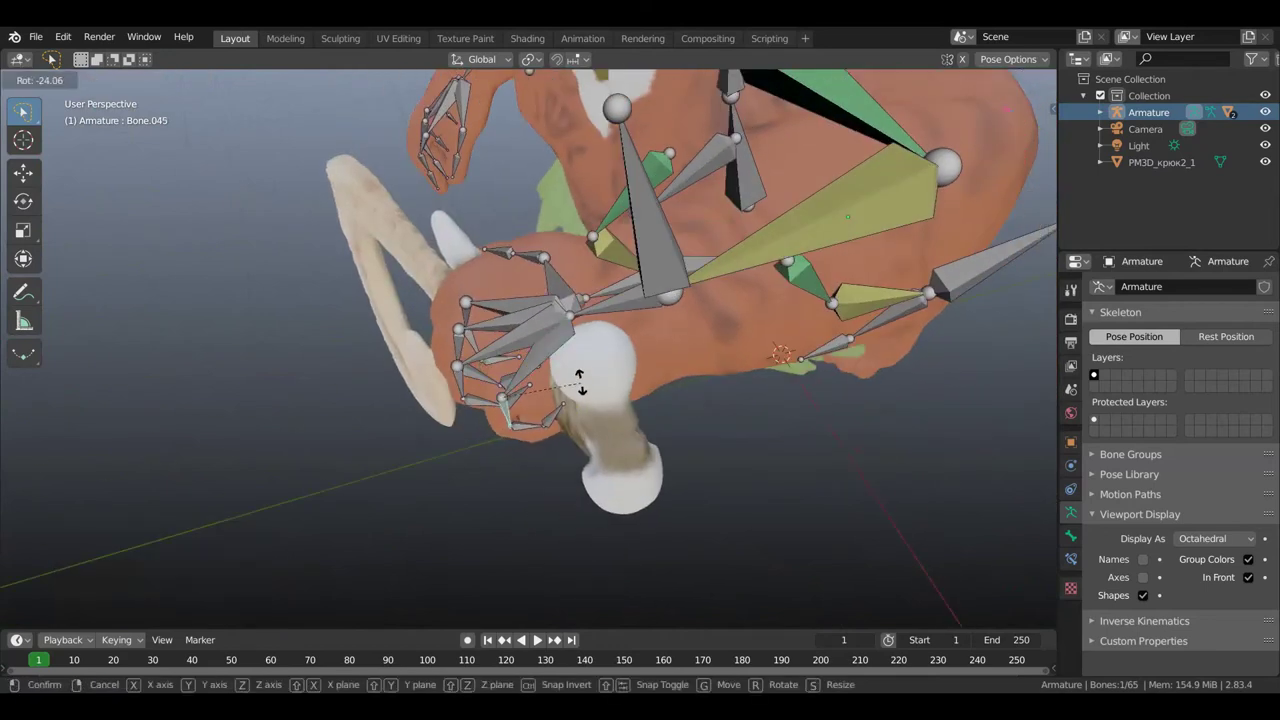
left_click(583, 378)
mouse_move(583, 378)
middle_mouse_down()
mouse_move(634, 406)
mouse_move(706, 371)
mouse_move(705, 337)
middle_mouse_up()
key("r")
left_click(695, 381)
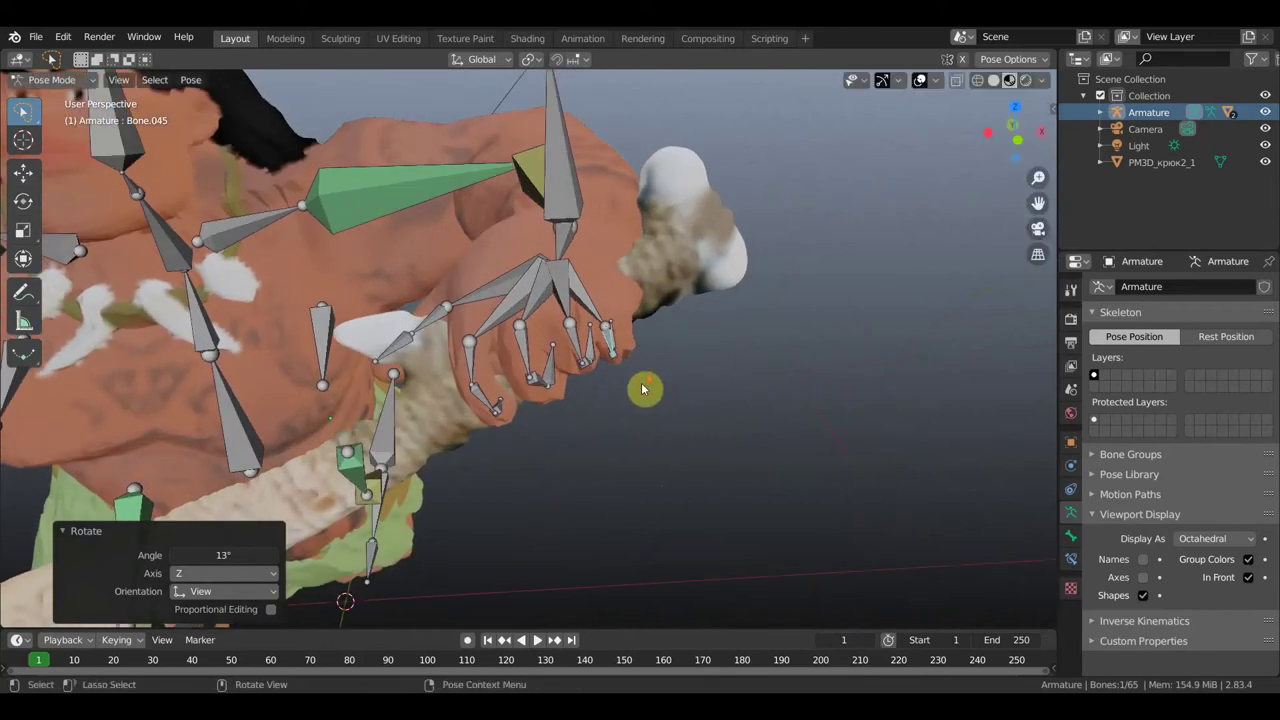
Zoom out and hide the bones to check the grip.
middle_click_drag(643, 389, 858, 186)
left_click(920, 80)
scroll(693, 348, "down", 3)
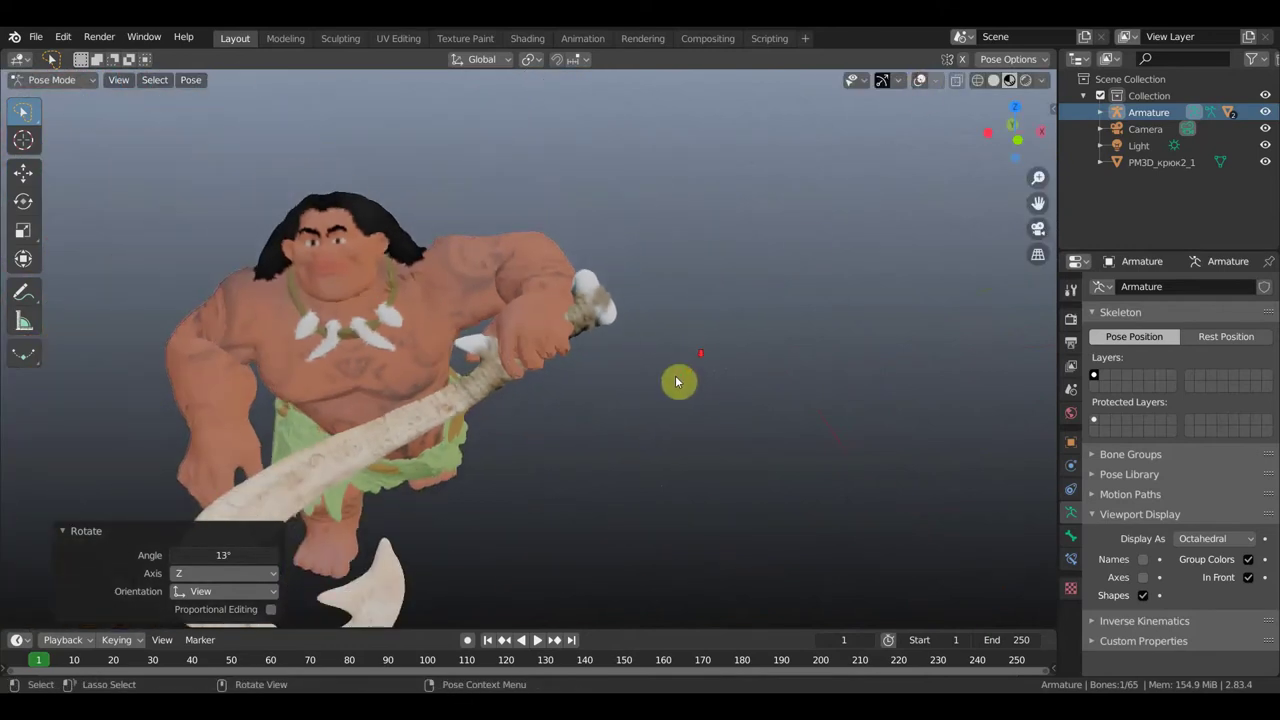
Orbit to a side view of Maui and show the armature bones again.
middle_click_drag(689, 363, 703, 360)
scroll(703, 360, "up", 3)
scroll(703, 357, "down", 2)
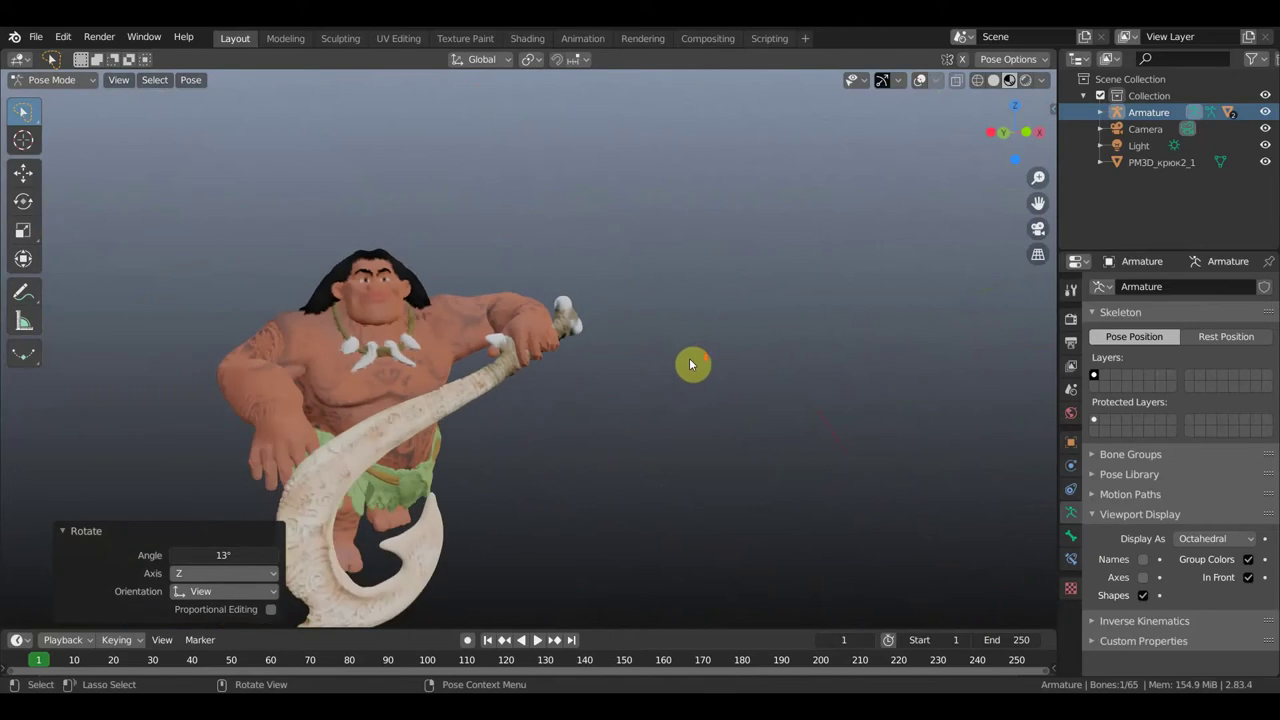
middle_click_drag(666, 380, 688, 346)
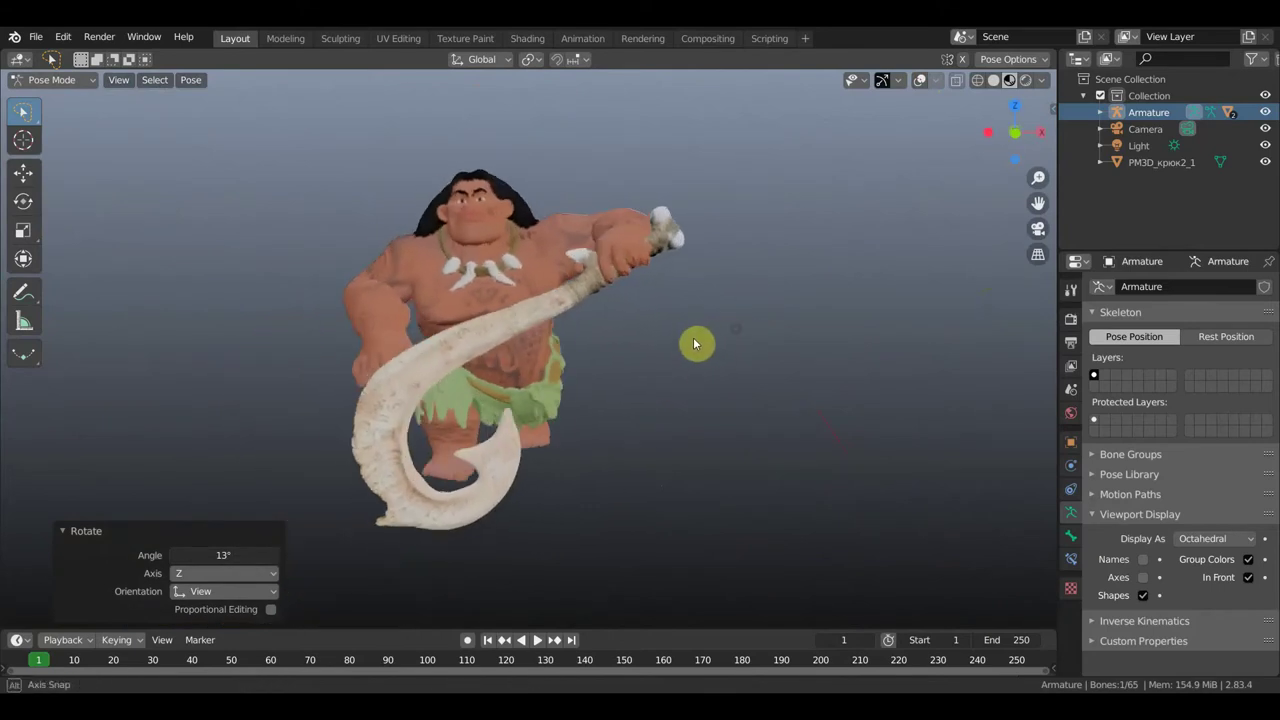
middle_click_drag(688, 346, 817, 340)
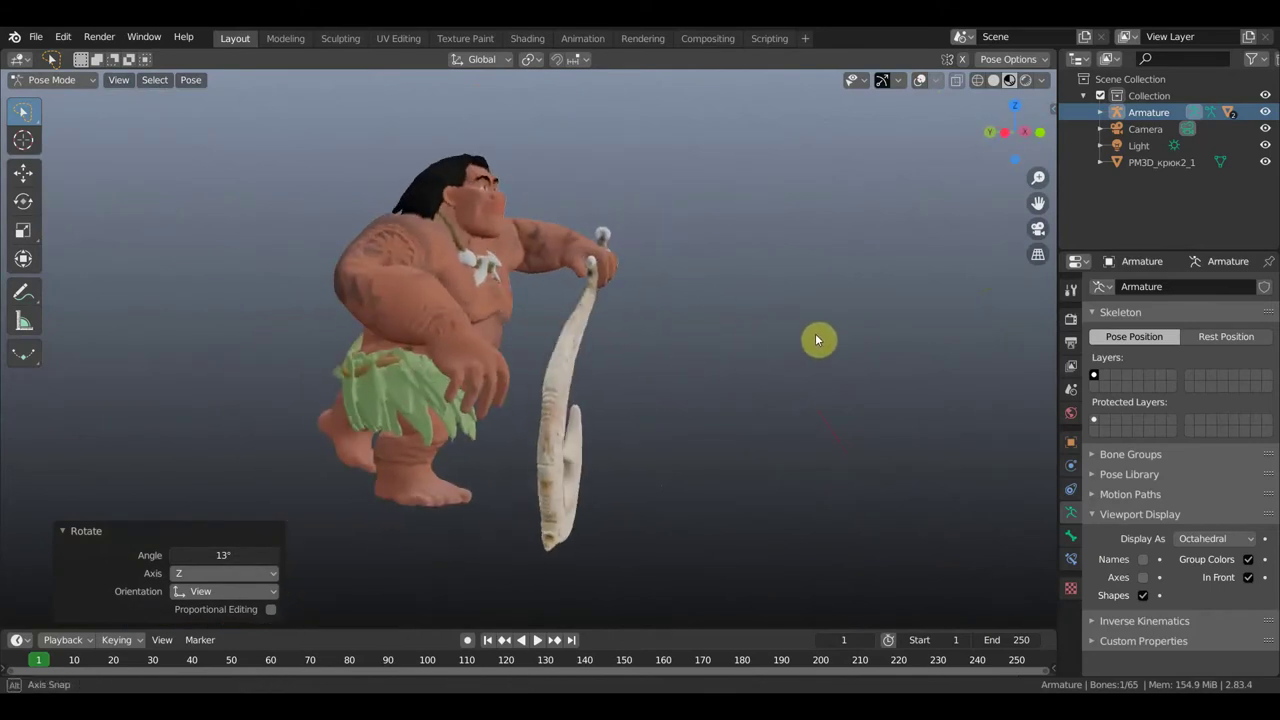
left_click(919, 80)
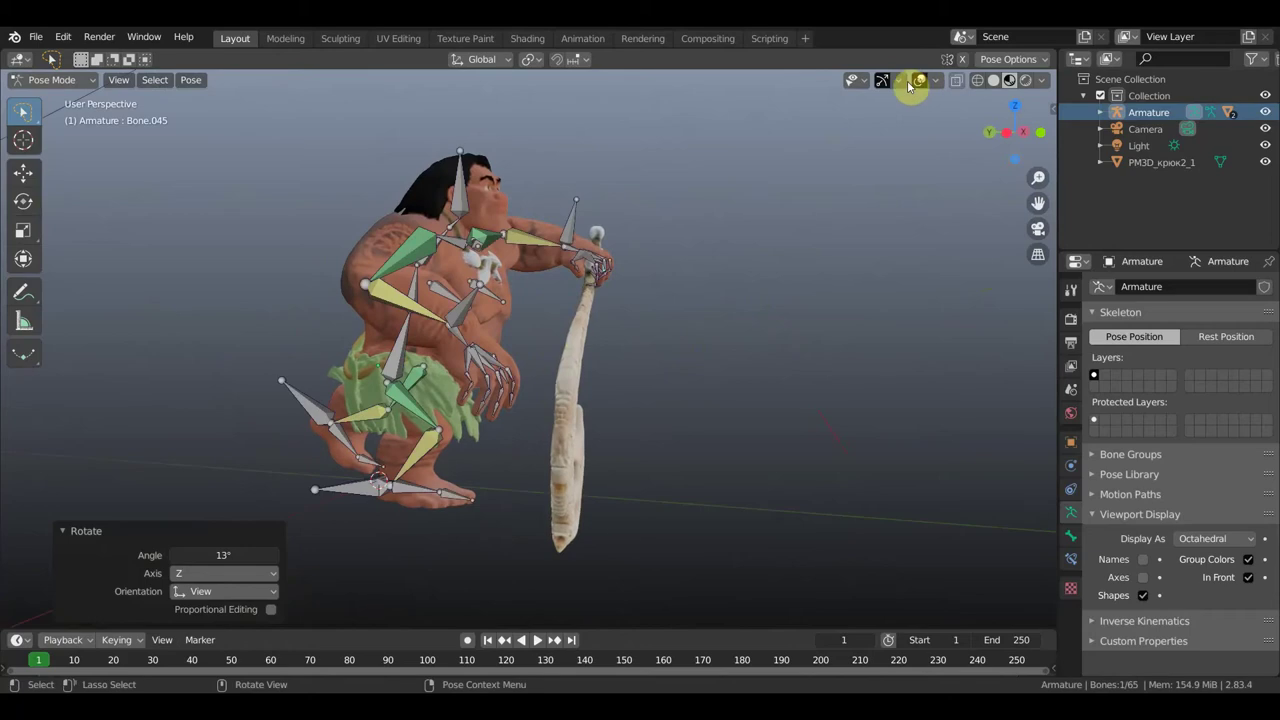
Move and rotate the free arm Bone.071 by -44.1° so the hand rests on the hook shaft.
left_click_drag(461, 325, 593, 365)
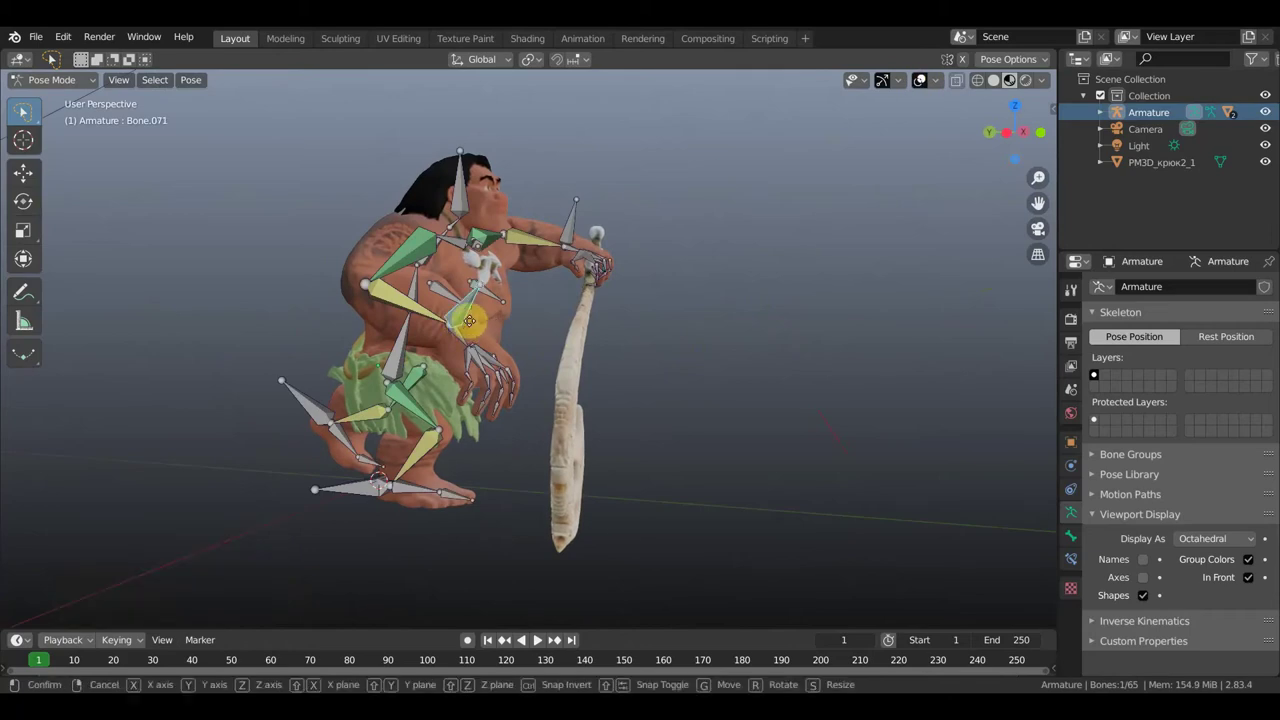
key("r")
left_click(614, 314)
key("r")
key("g")
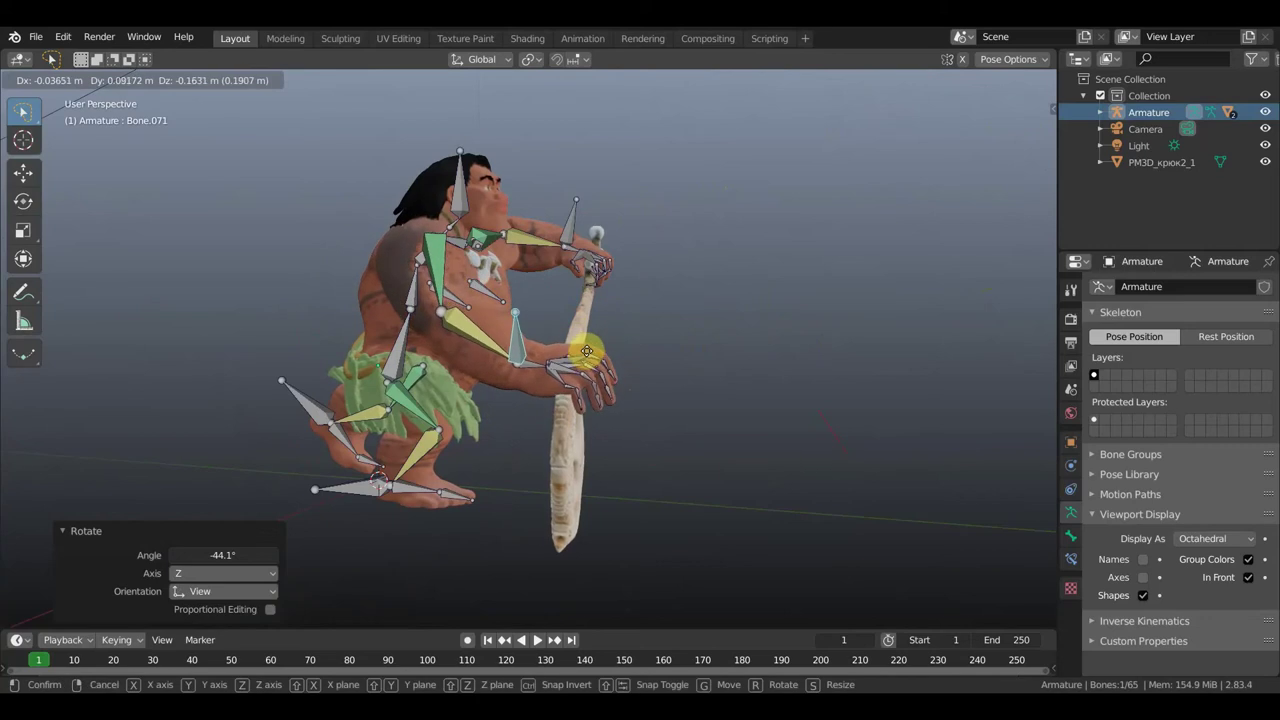
left_click(600, 358)
Hide the bones to check the pose, clear the selection, then show the bones again.
mouse_move(606, 363)
middle_mouse_down()
mouse_move(468, 358)
mouse_move(481, 358)
middle_mouse_up()
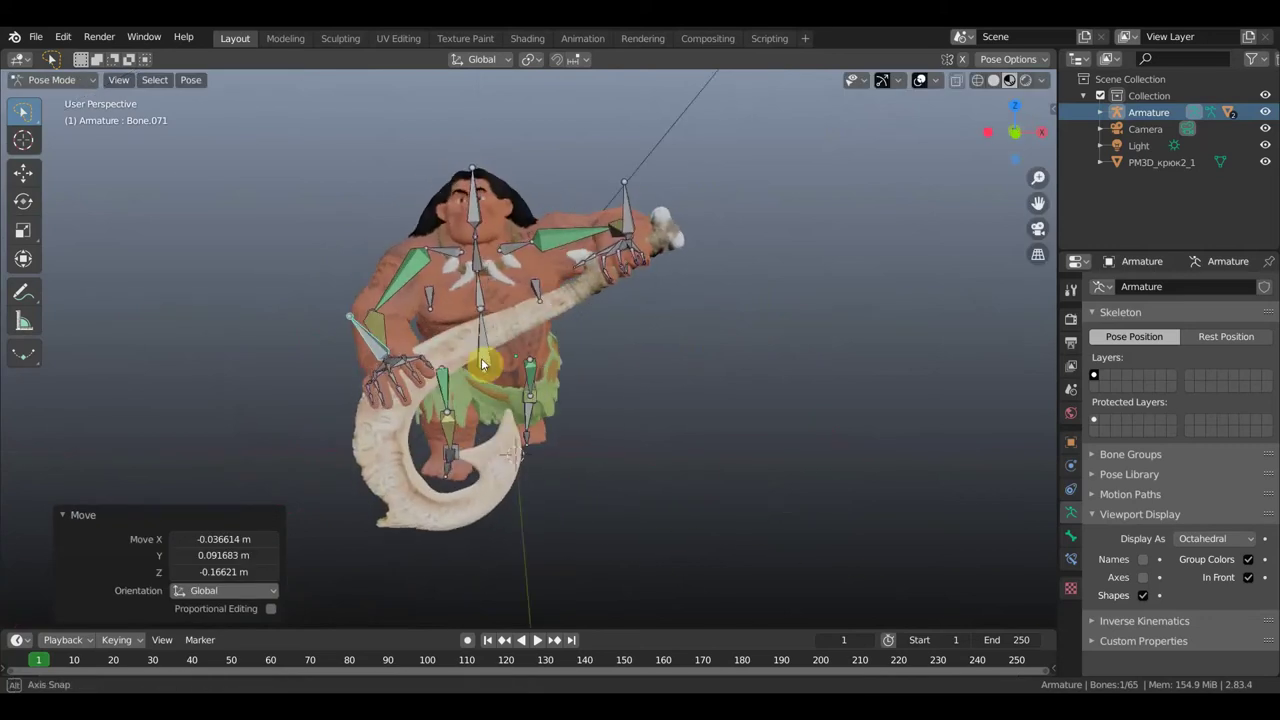
left_click(920, 83)
left_click(804, 224)
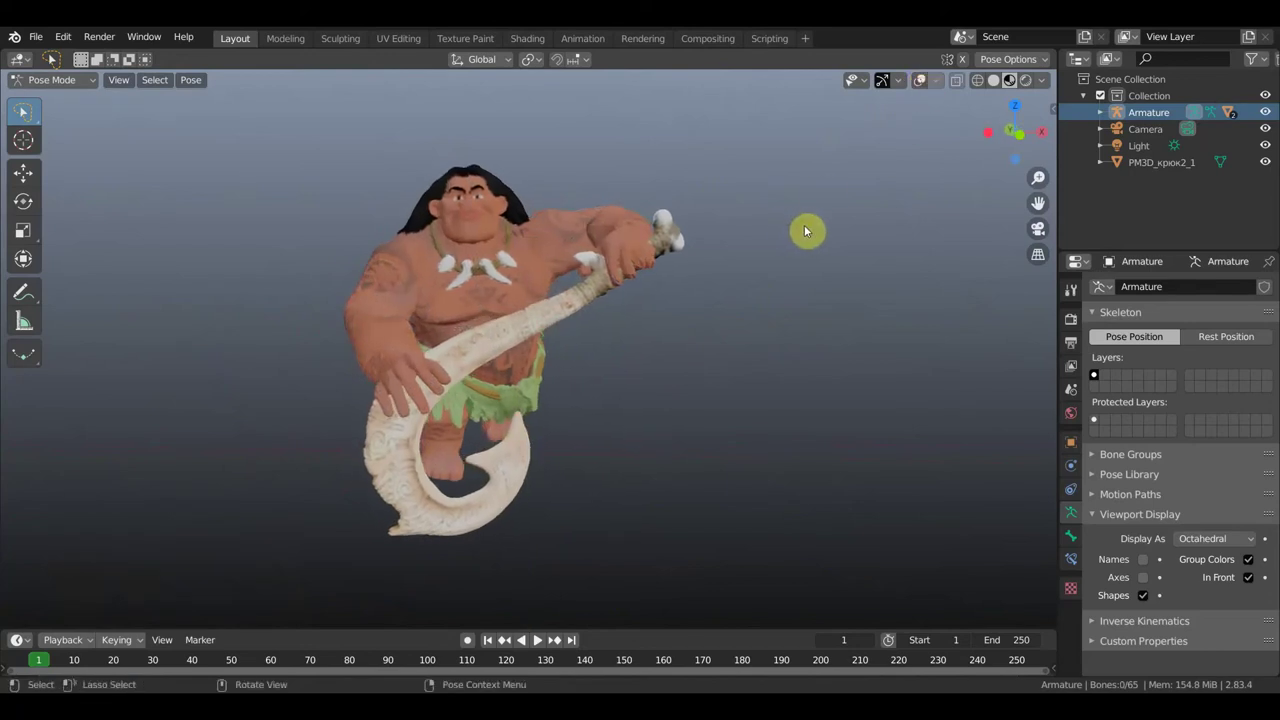
middle_click_drag(766, 262, 760, 311)
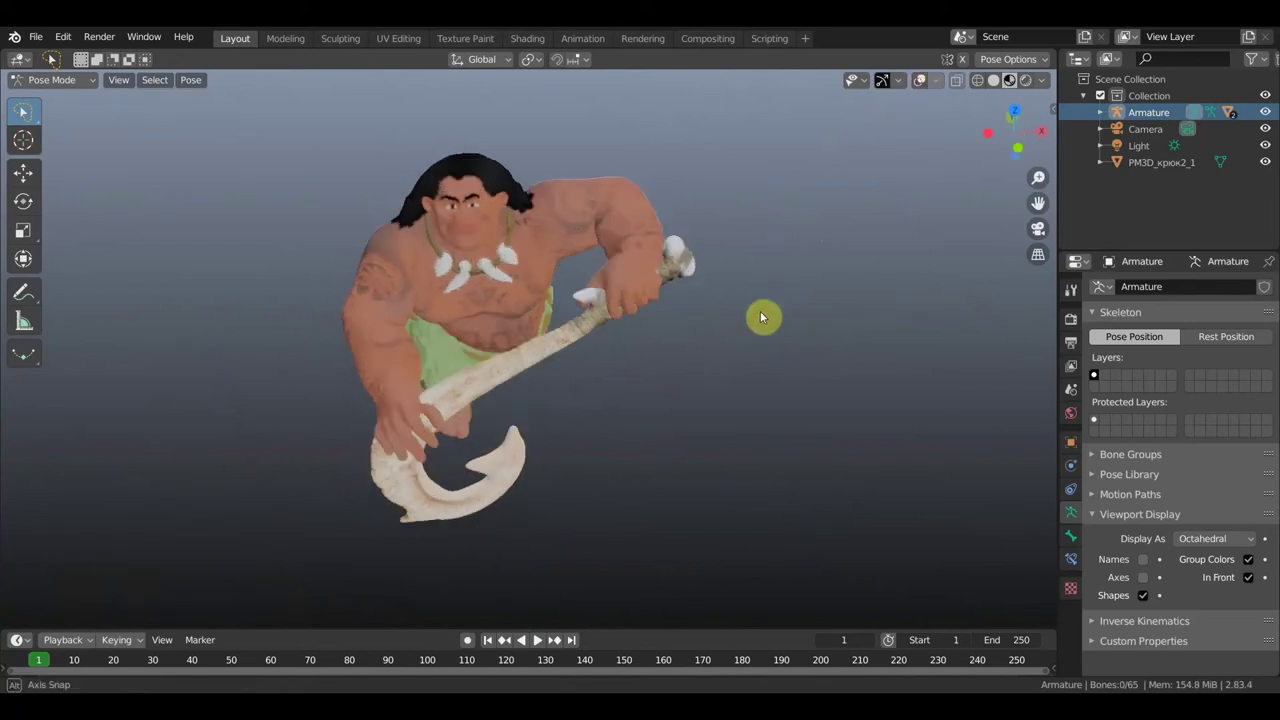
left_click(918, 82)
scroll(410, 418, "up", 2)
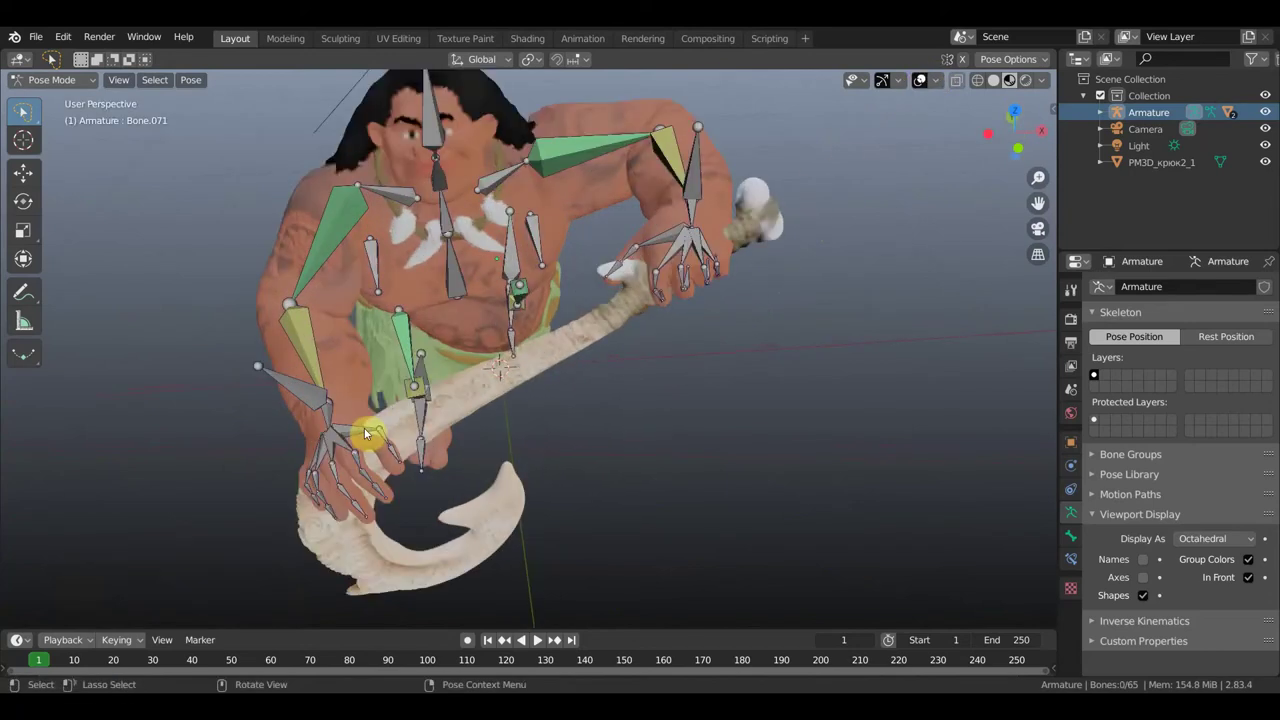
Rotate the hand bone onto the hook in three passes, ending at 26.2°.
key("r")
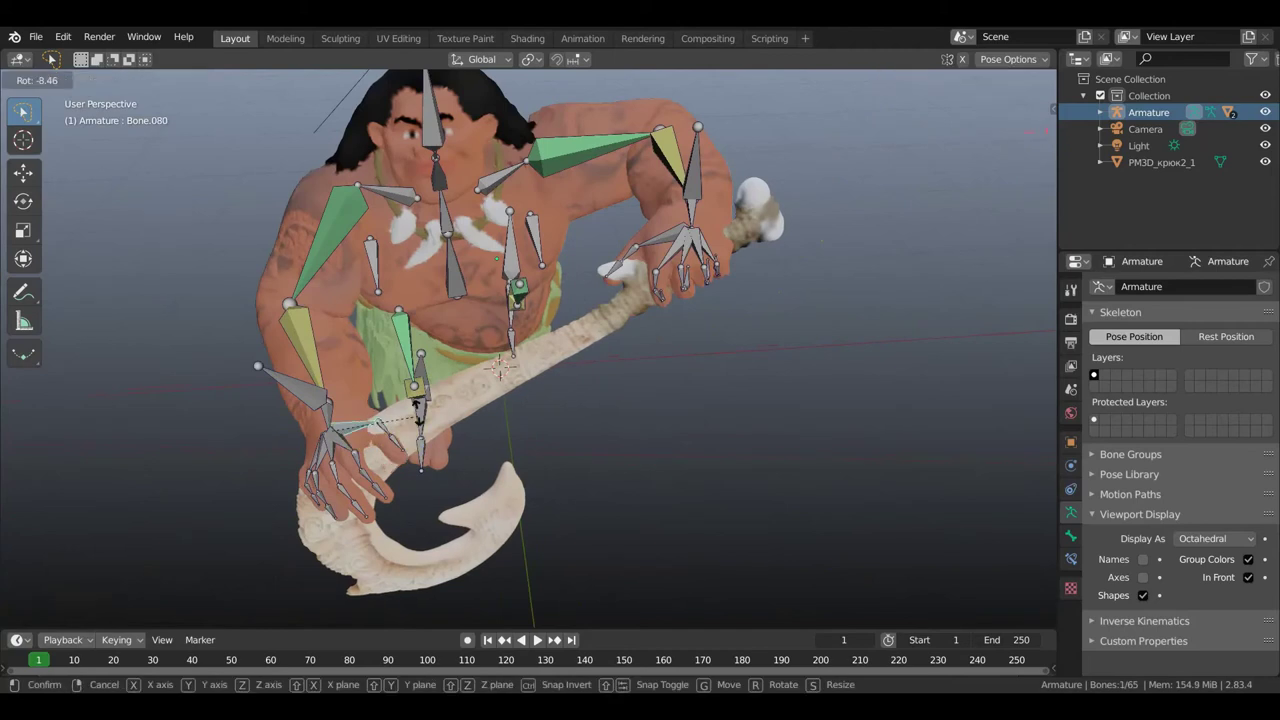
left_click(400, 357)
middle_click_drag(400, 357, 397, 330)
key("r")
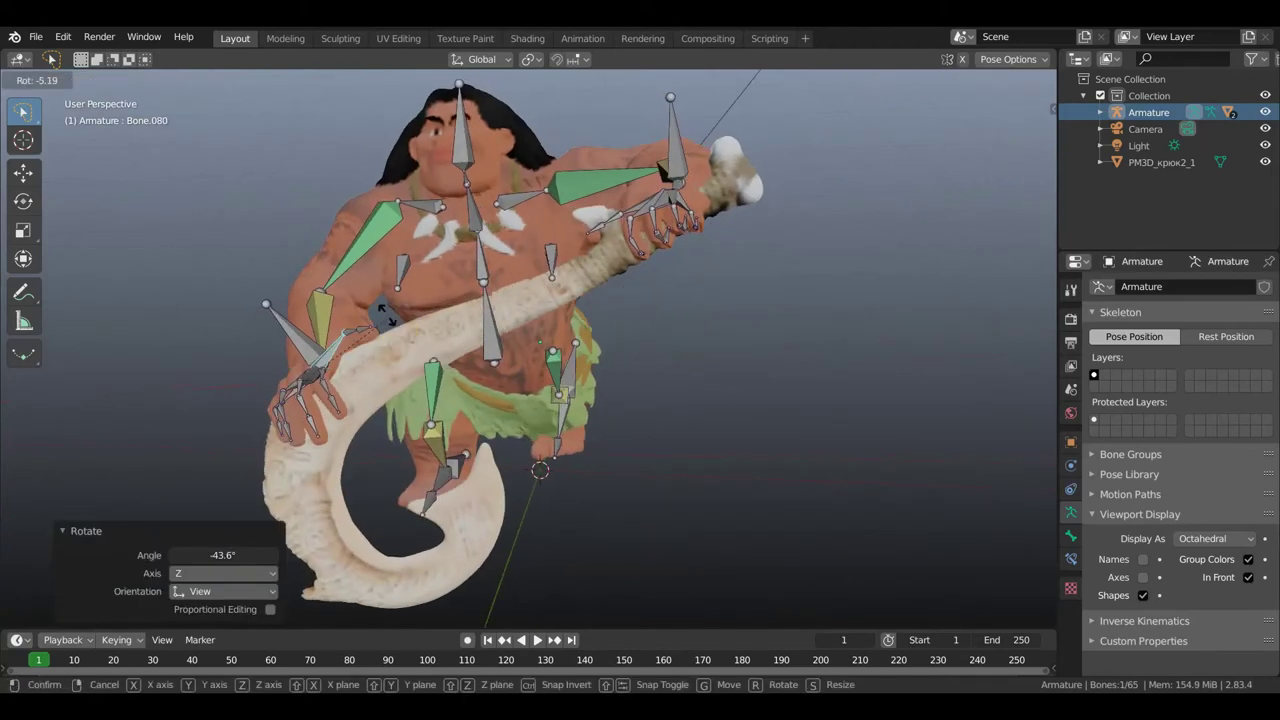
left_click(367, 330)
middle_click_drag(367, 330, 500, 400)
key("r")
left_click(583, 467)
mouse_move(436, 430)
middle_mouse_down()
mouse_move(430, 405)
mouse_move(447, 371)
middle_mouse_up()
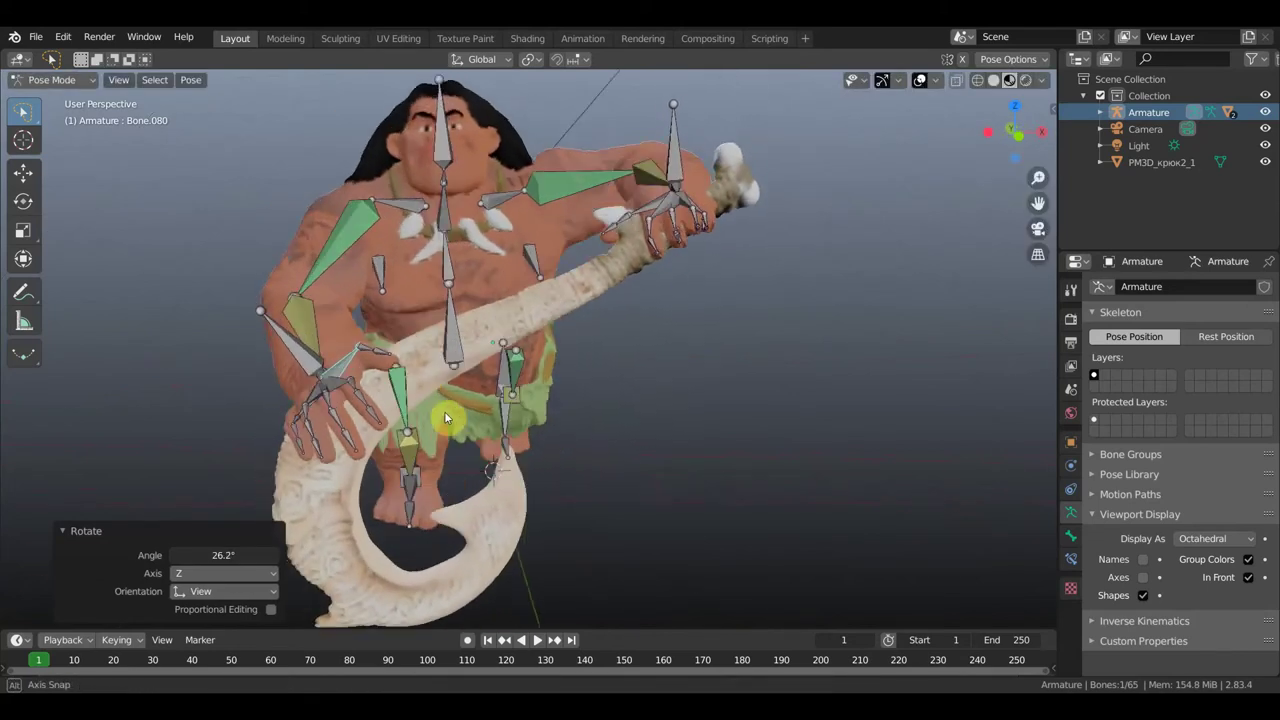
middle_click_drag(480, 193, 609, 209)
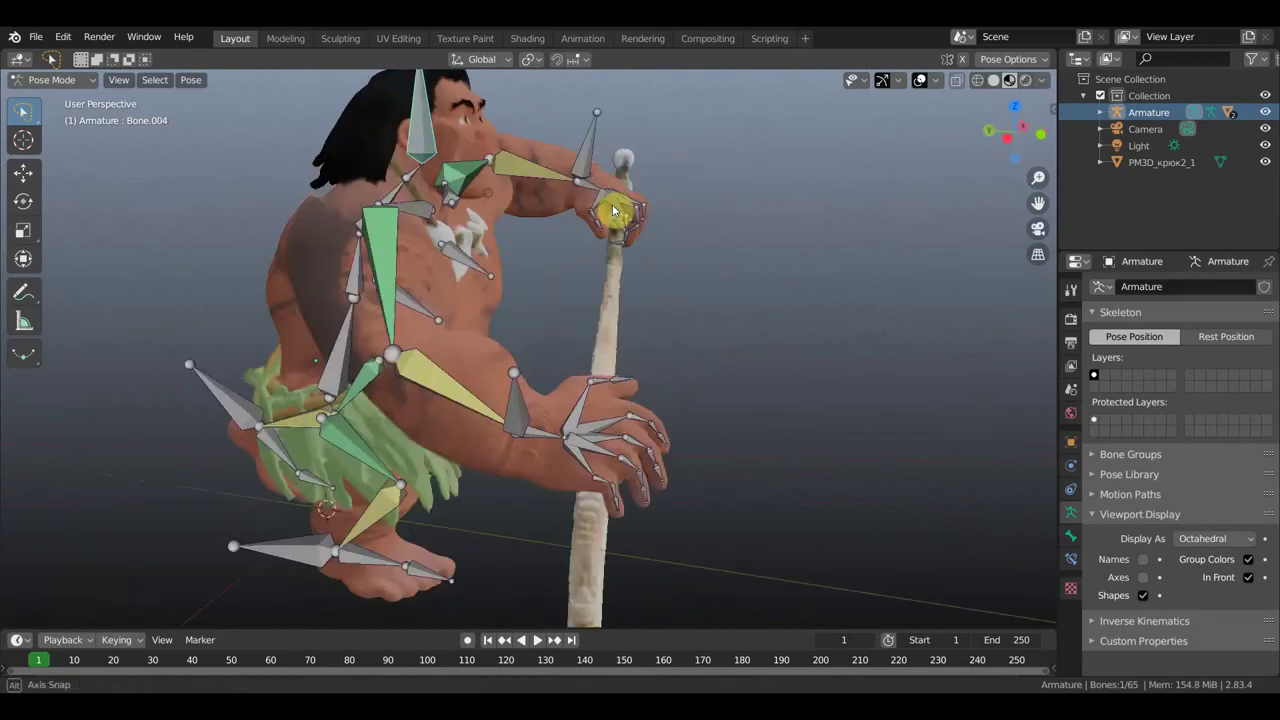
Rotate the upper hand bone Bone.004 by 16.8°, then hide the bones to preview.
left_click(626, 206)
key("r")
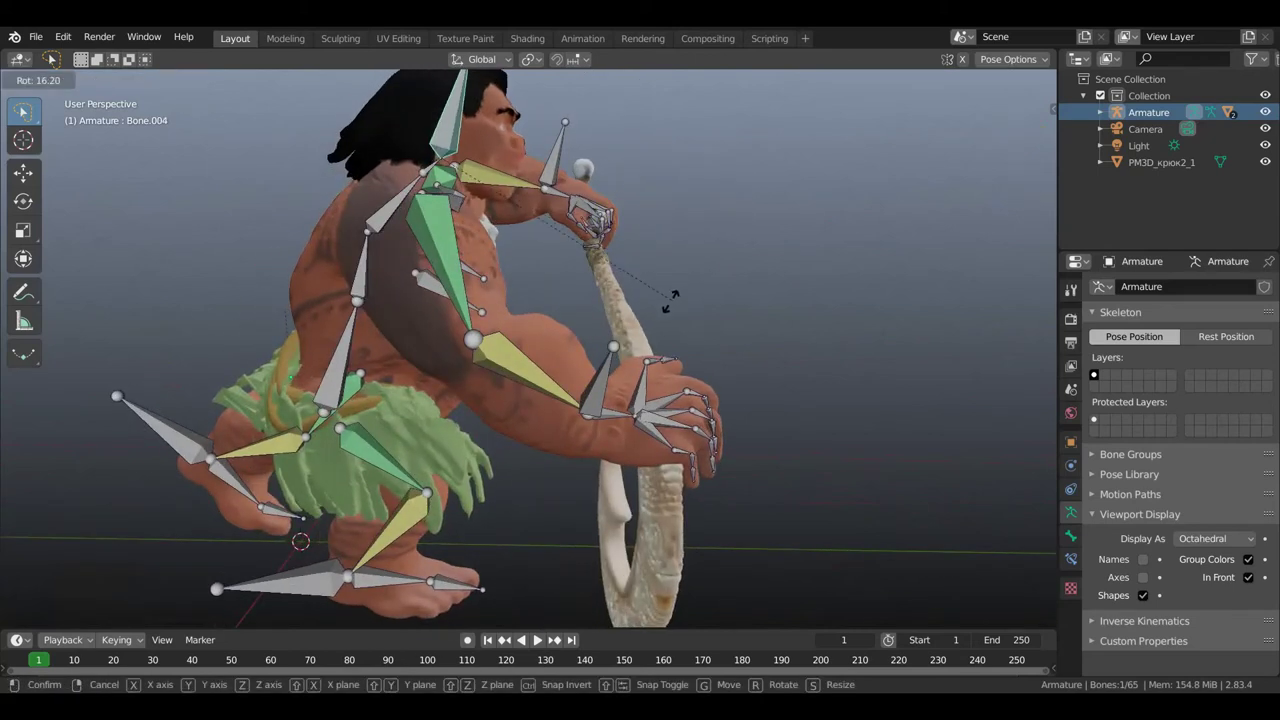
left_click(662, 302)
middle_click_drag(648, 298, 497, 282)
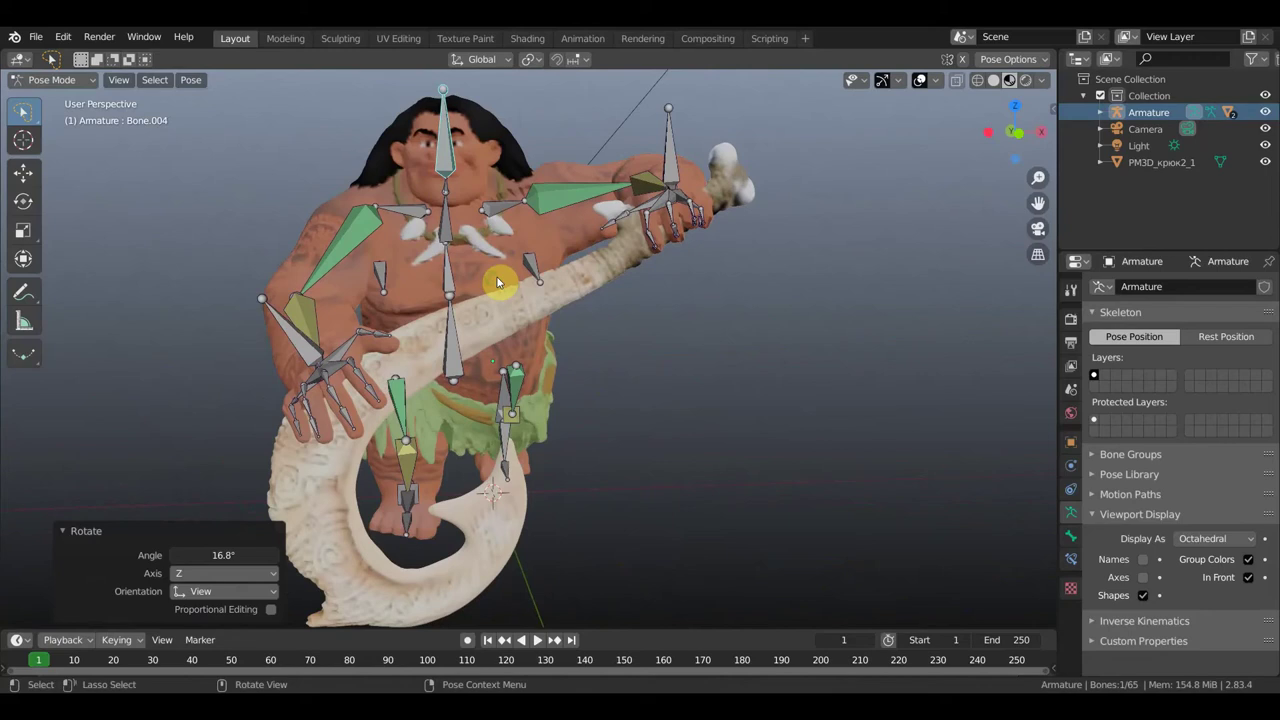
left_click(920, 79)
mouse_move(864, 307)
middle_mouse_down()
mouse_move(846, 304)
mouse_move(874, 310)
mouse_move(800, 320)
mouse_move(908, 331)
mouse_move(860, 296)
middle_mouse_up()
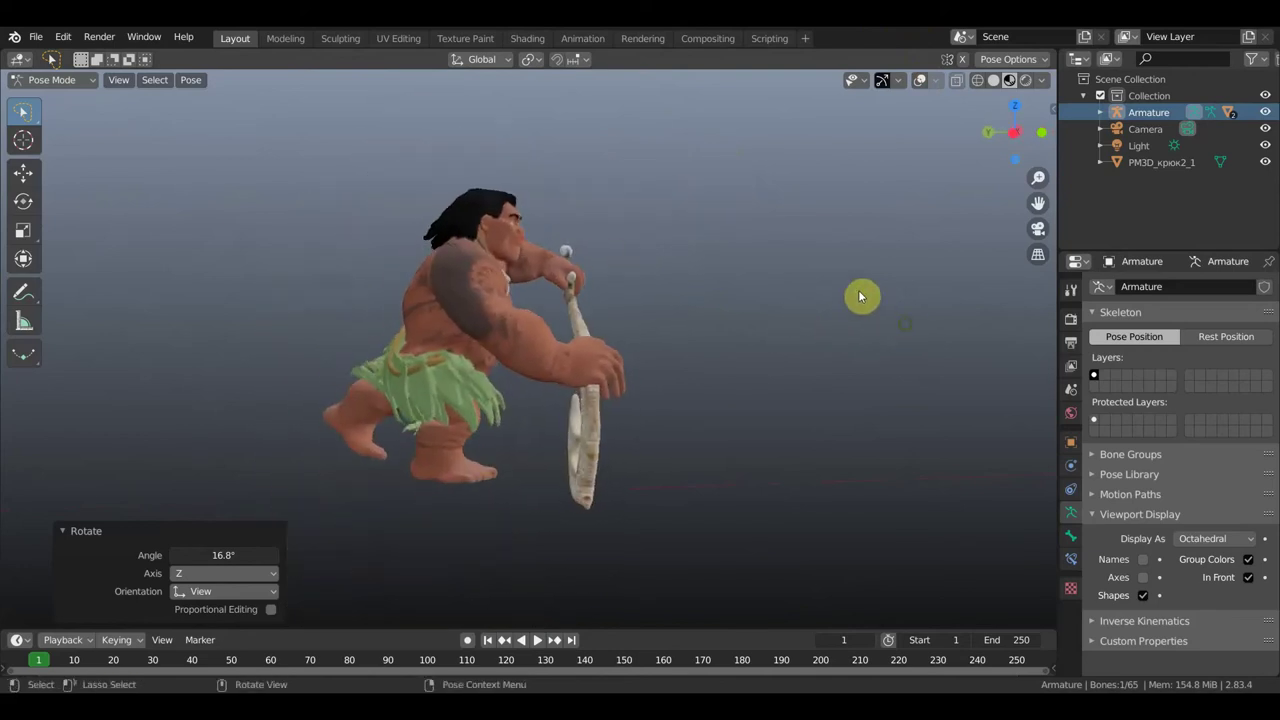
Show the bones and move the rear foot bone and leg bone Bone.052 into a deeper crouch.
mouse_move(622, 420)
middle_mouse_down()
mouse_move(638, 415)
mouse_move(463, 434)
middle_mouse_up()
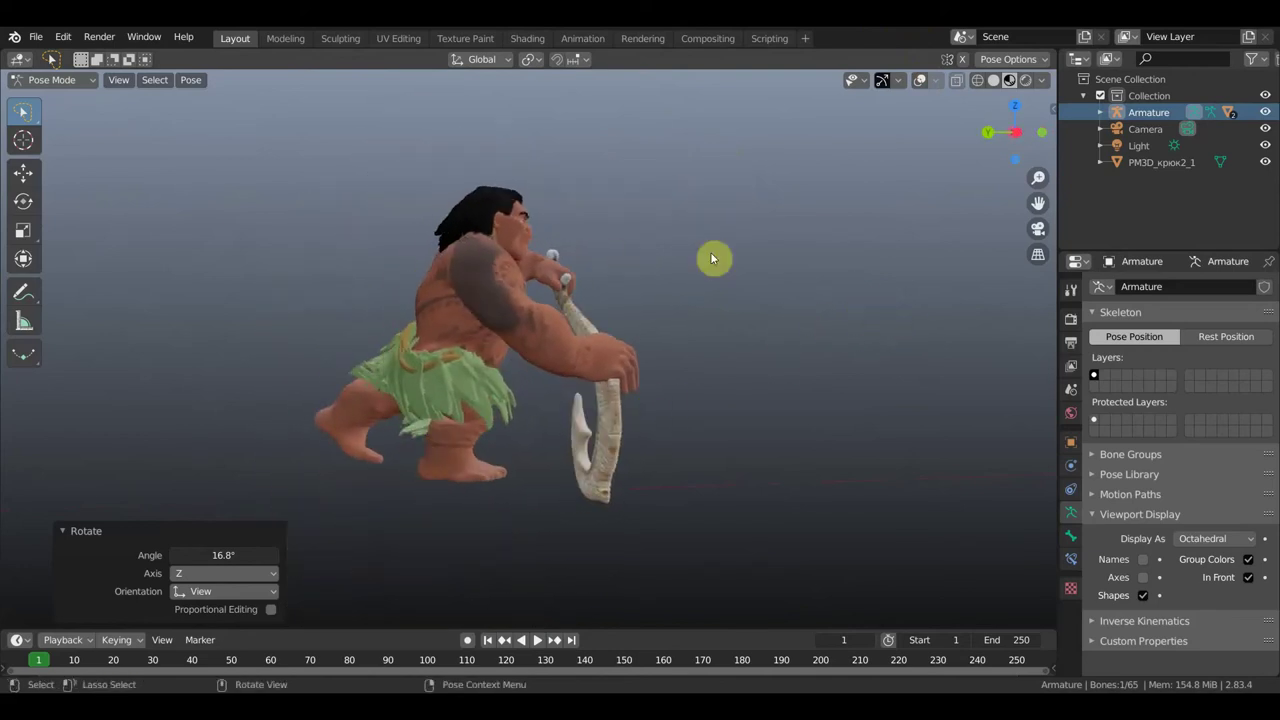
left_click(914, 83)
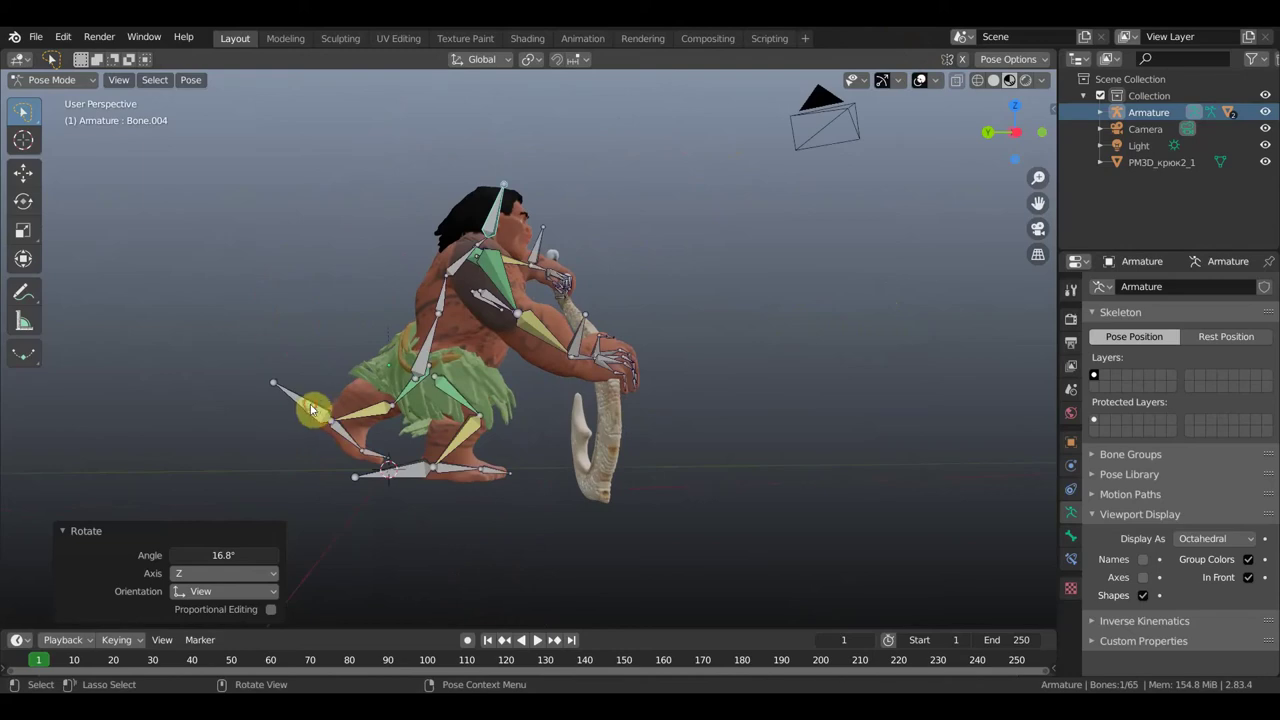
left_click(340, 402)
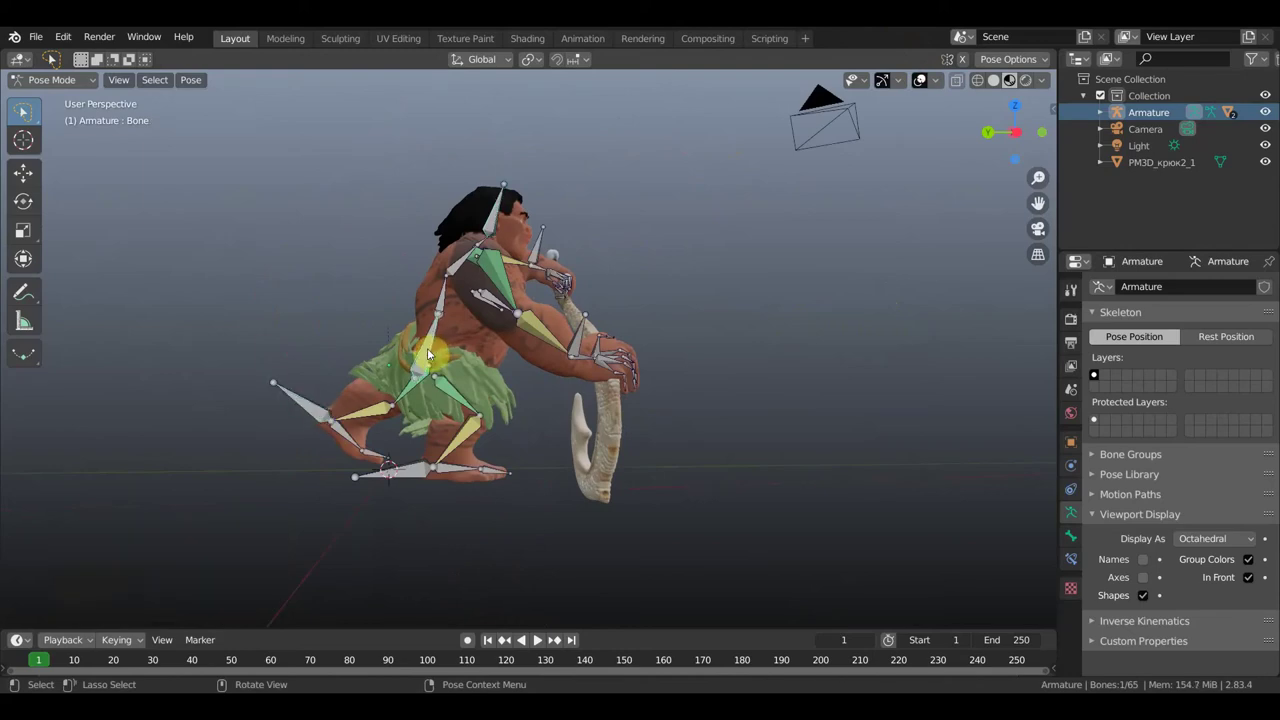
key("g")
left_click(456, 472)
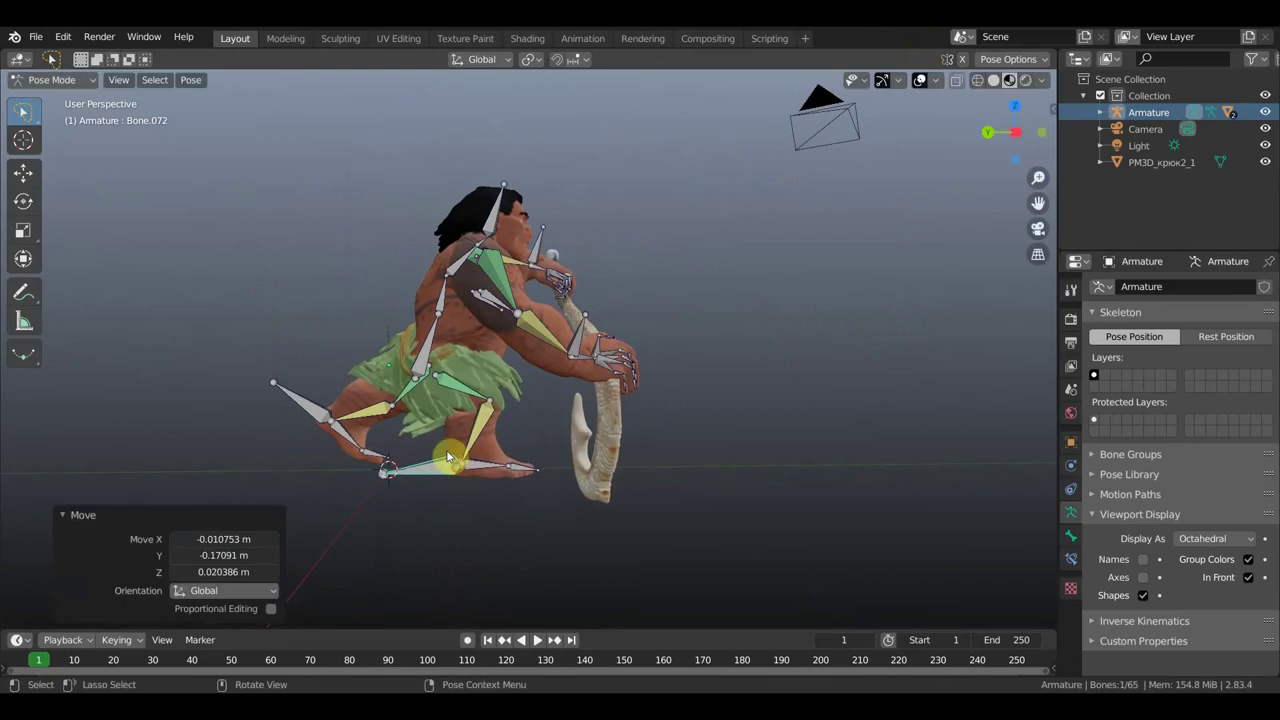
left_click(315, 408)
key("g")
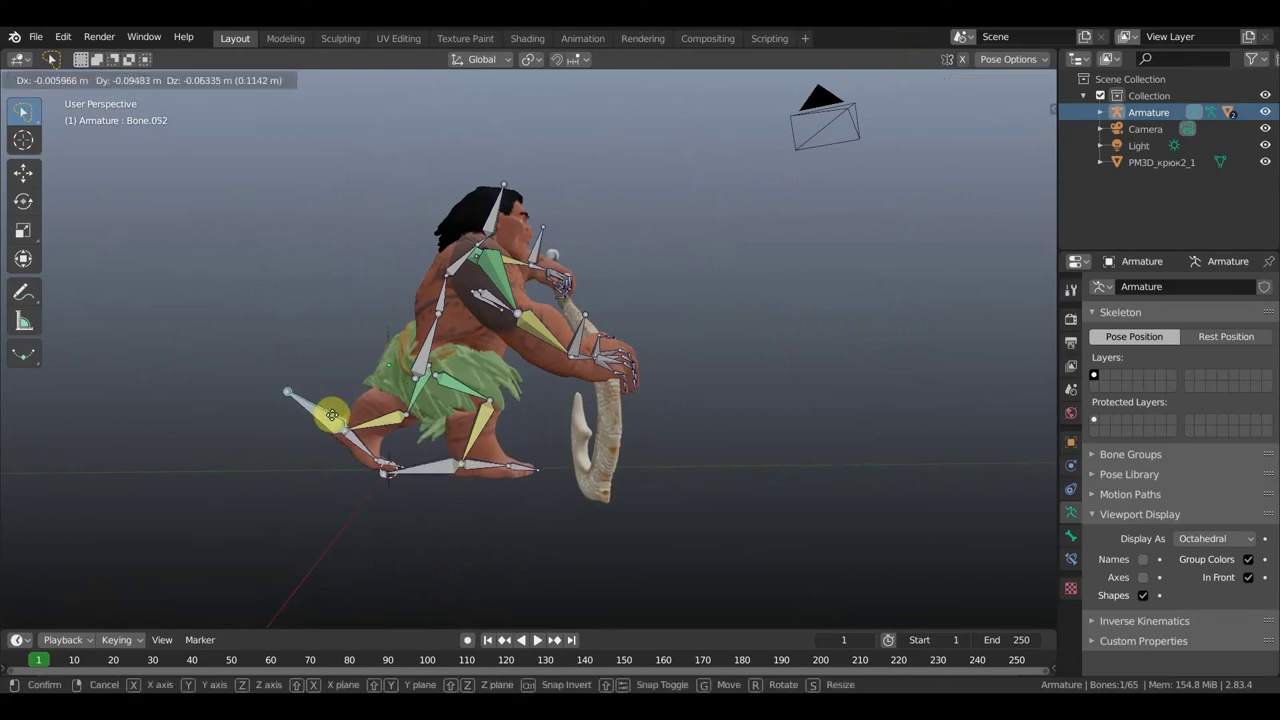
left_click(333, 411)
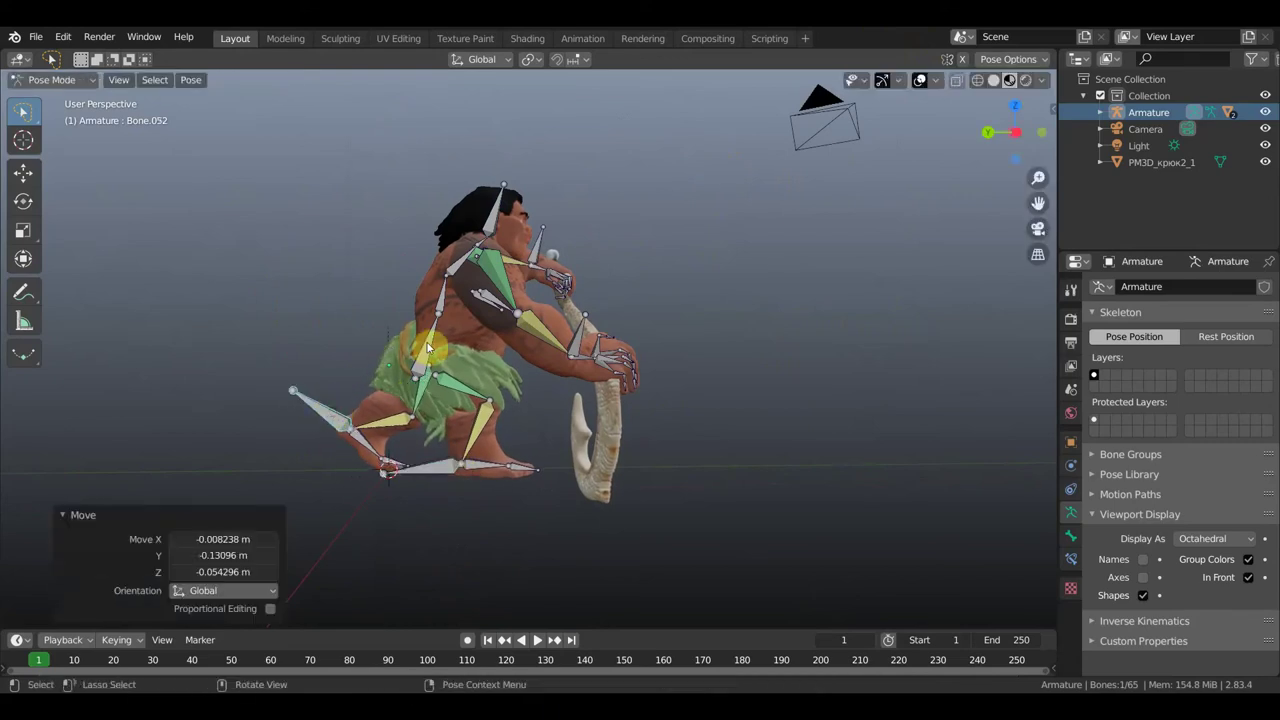
Tilt the root bone -5.9°, lower it -0.1322 m in Y and -0.12819 m in Z, then hide the bones.
left_click(563, 367)
key("r")
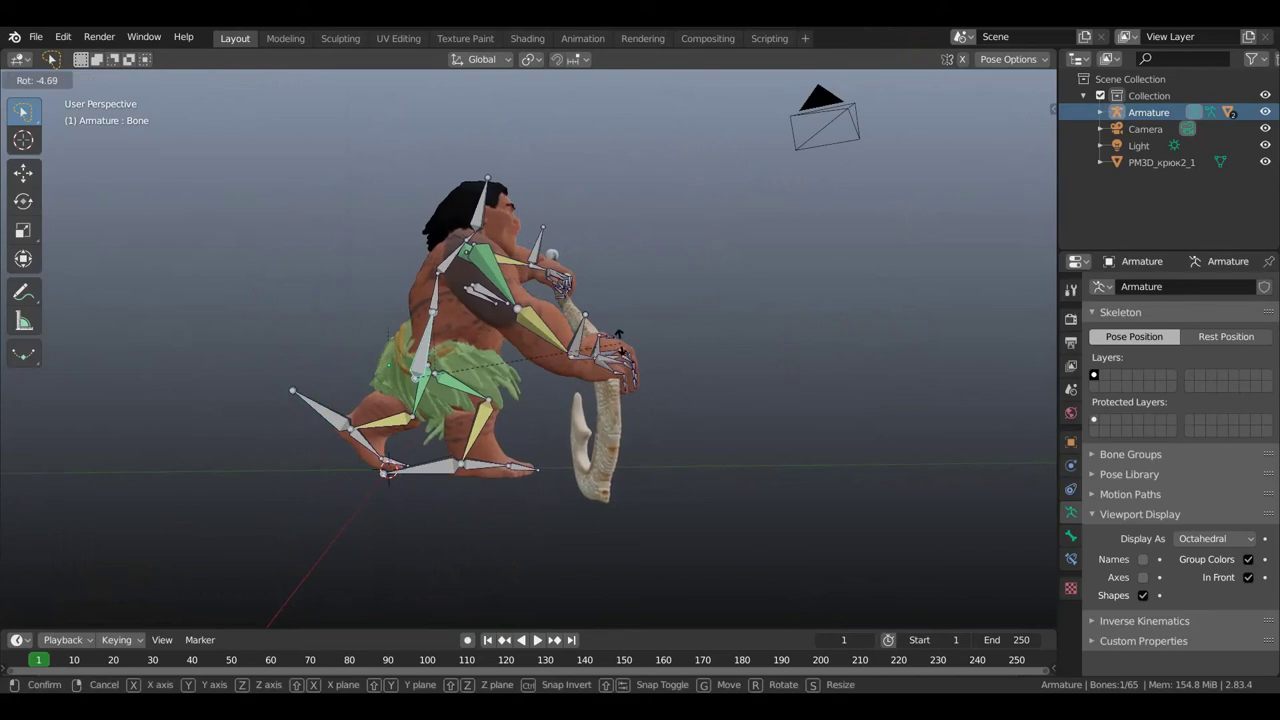
left_click(600, 357)
key("r")
key("g")
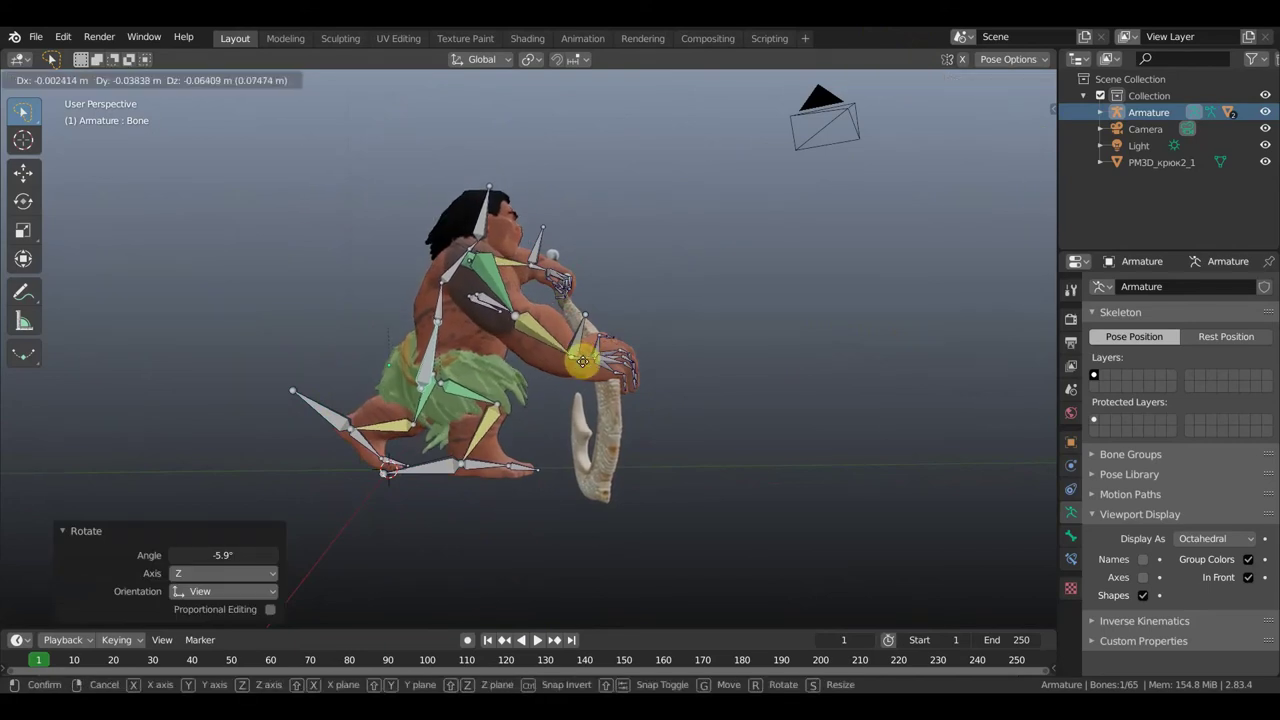
left_click(580, 400)
mouse_move(580, 400)
middle_mouse_down()
mouse_move(332, 408)
mouse_move(392, 406)
middle_mouse_up()
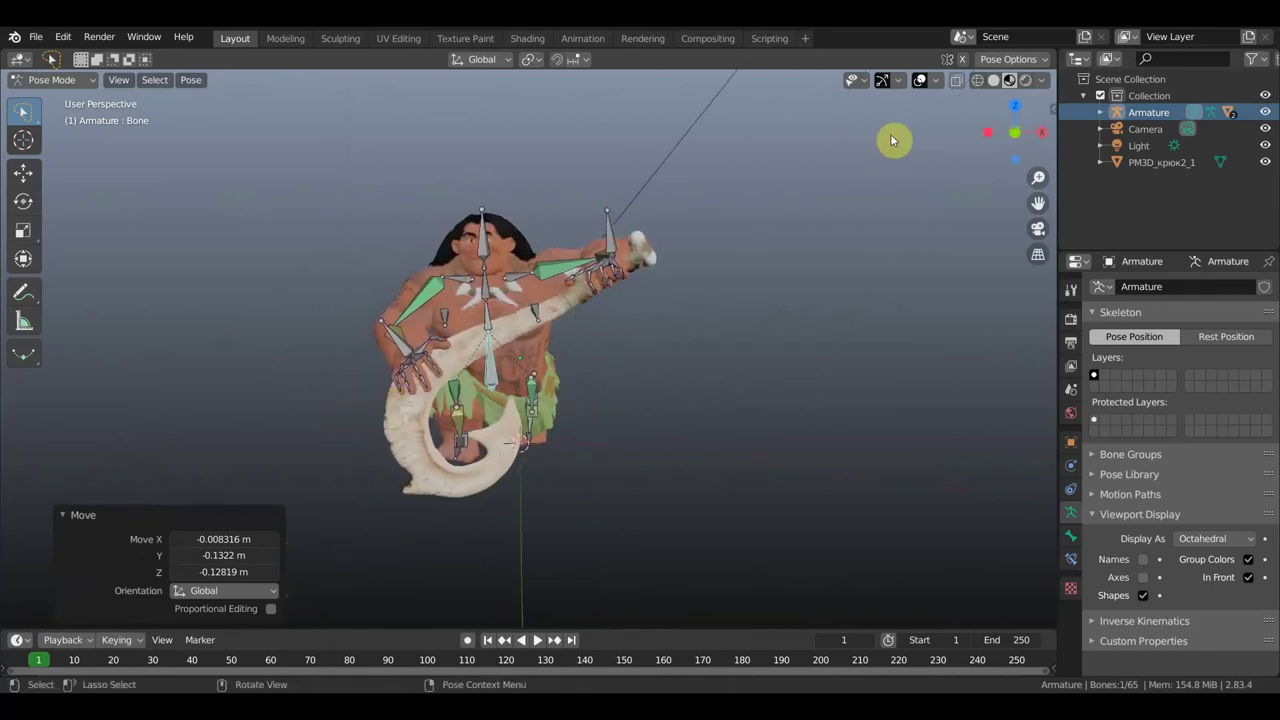
left_click(920, 80)
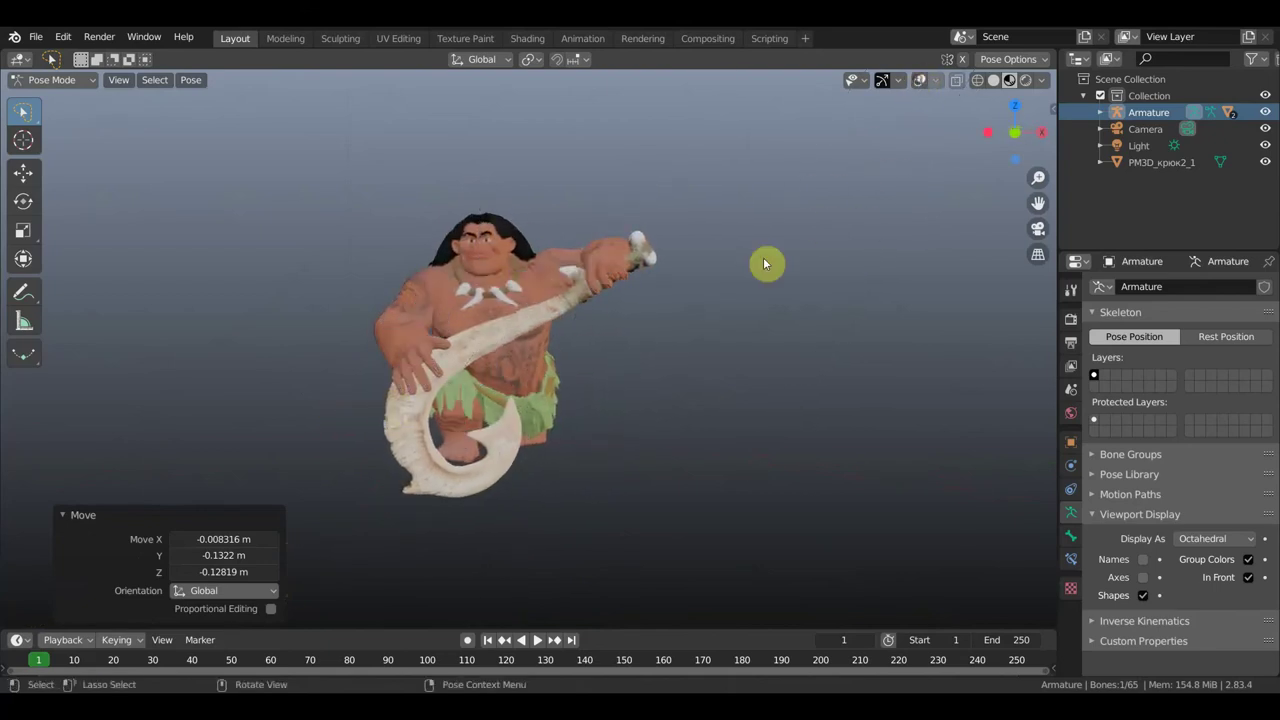
Switch the viewport to Rendered shading, zoom in on Maui, and deselect all bones.
left_click(1025, 80)
scroll(853, 333, "up", 2)
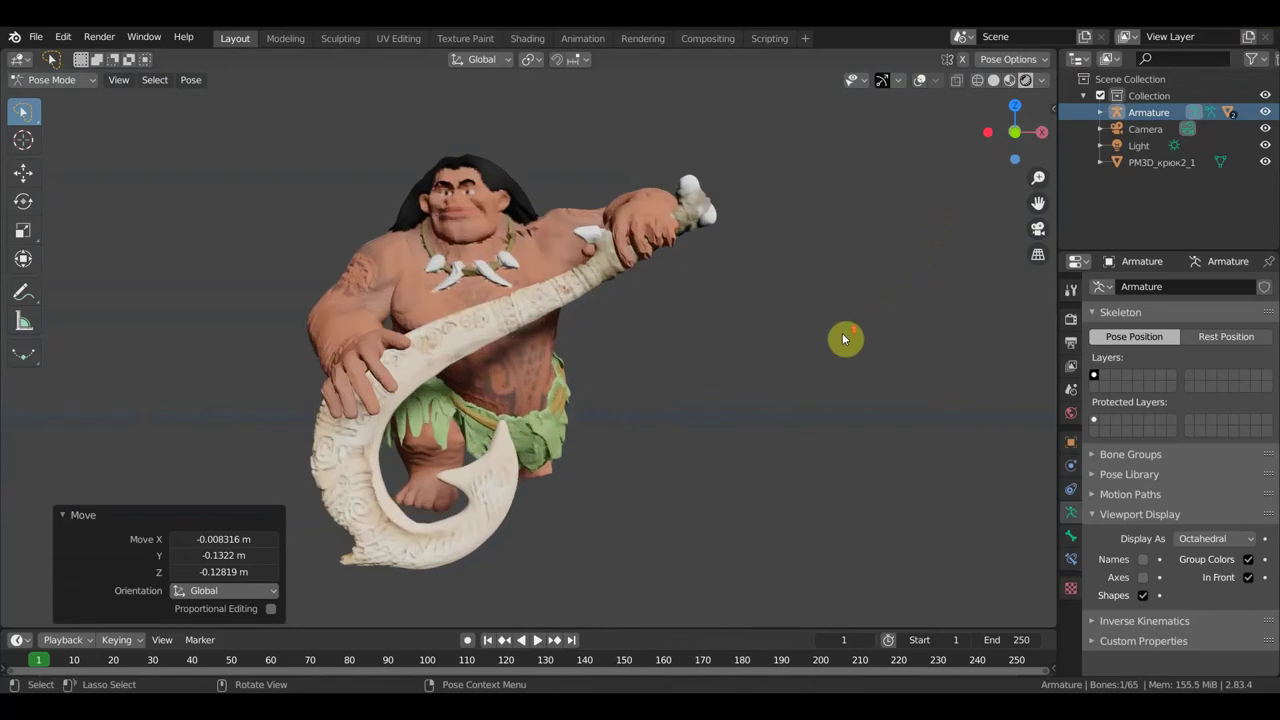
scroll(868, 340, "up", 1)
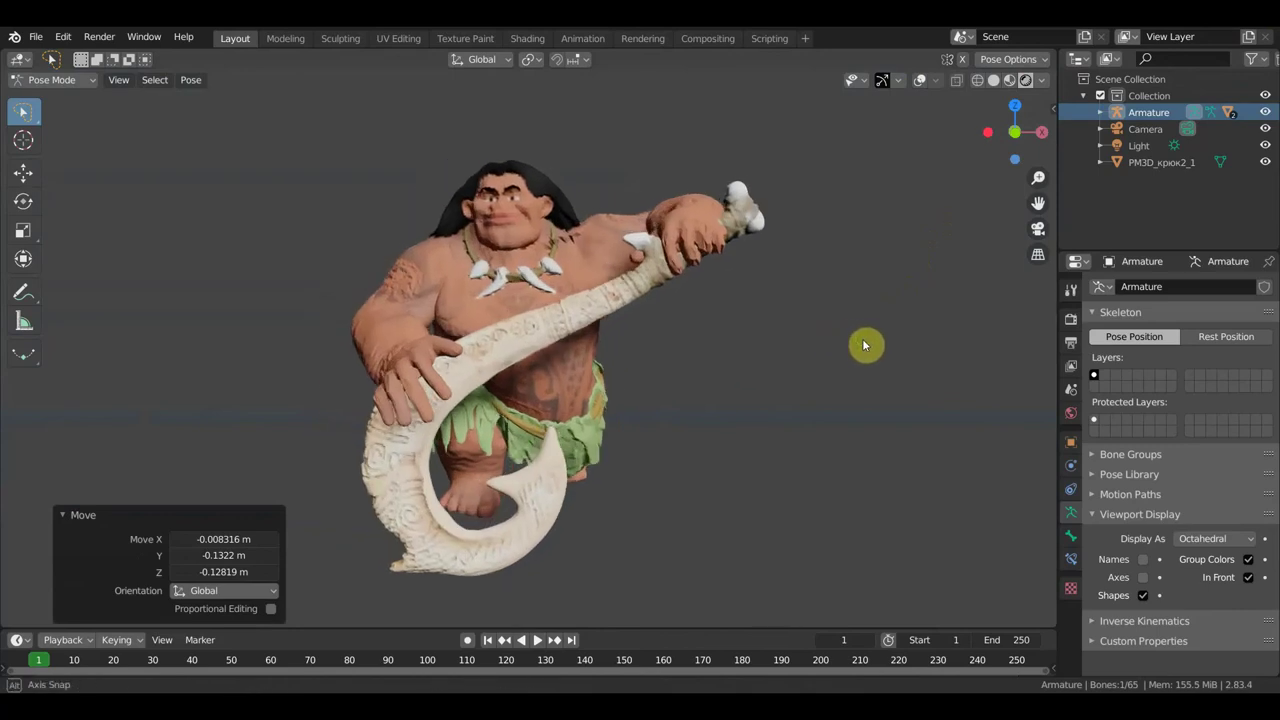
mouse_move(870, 343)
middle_mouse_down()
mouse_move(894, 351)
mouse_move(826, 354)
mouse_move(886, 343)
mouse_move(848, 360)
middle_mouse_up()
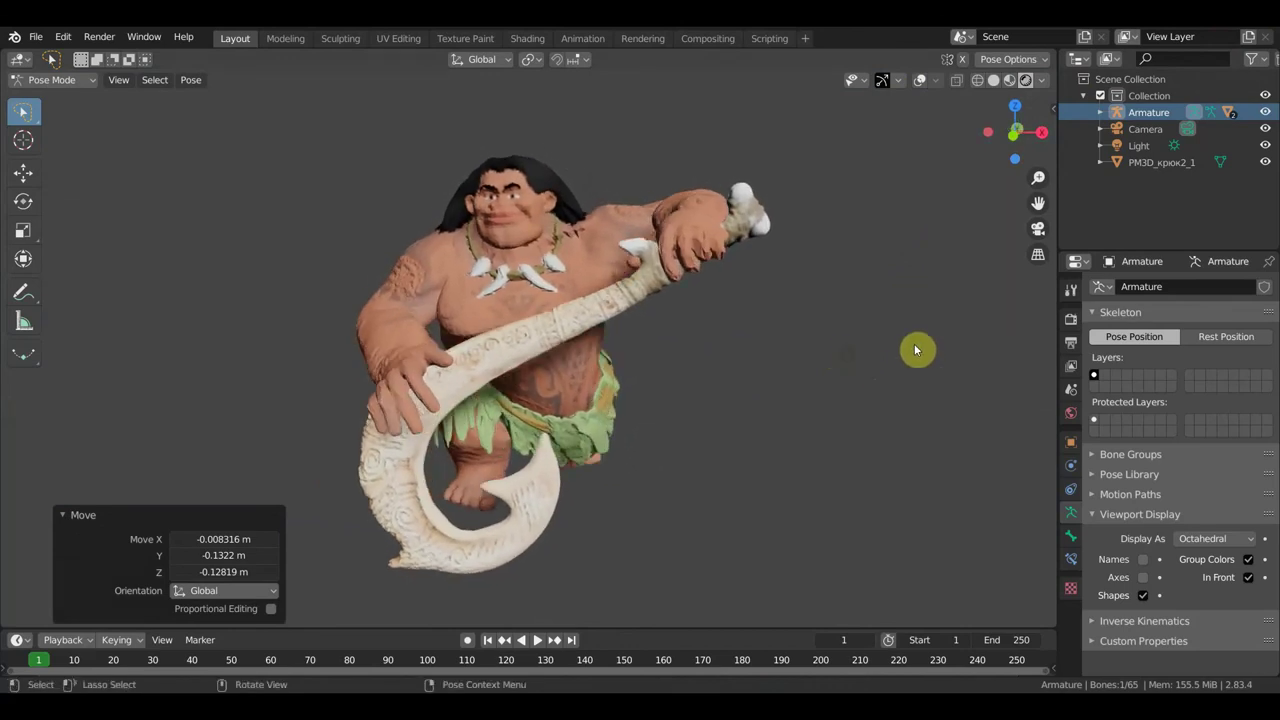
left_click(947, 450)
middle_click_drag(947, 450, 958, 446)
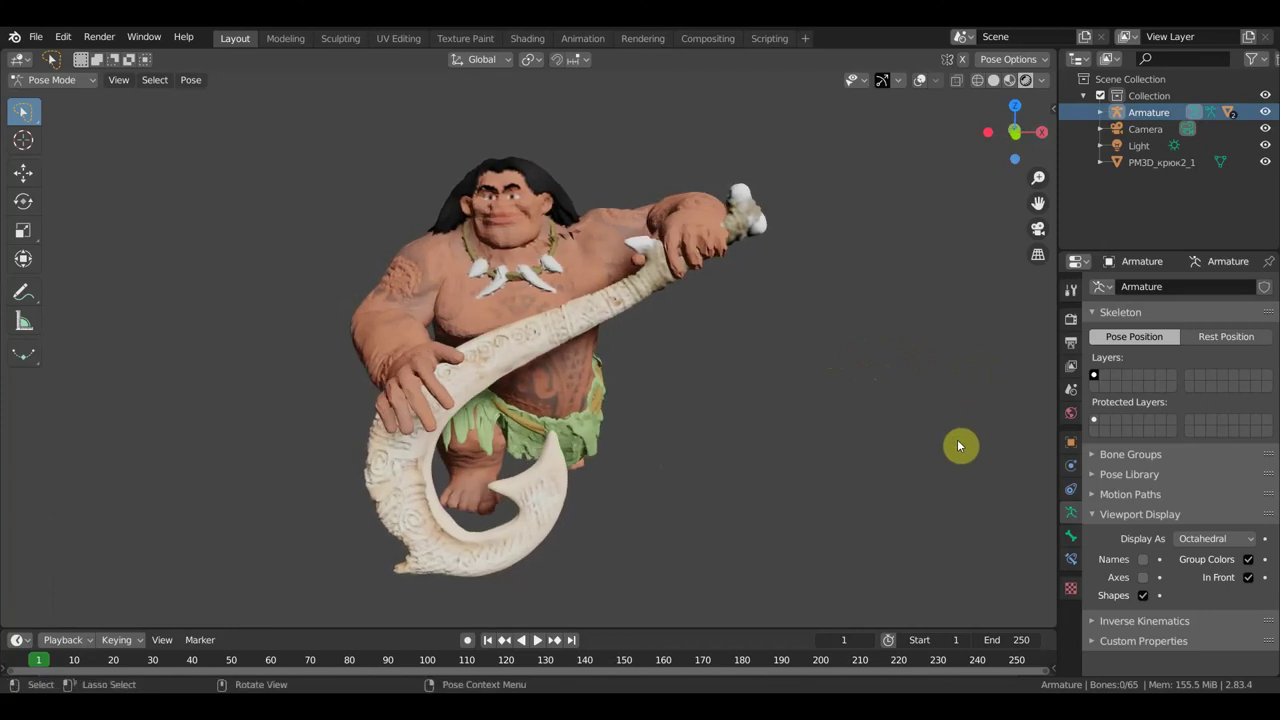